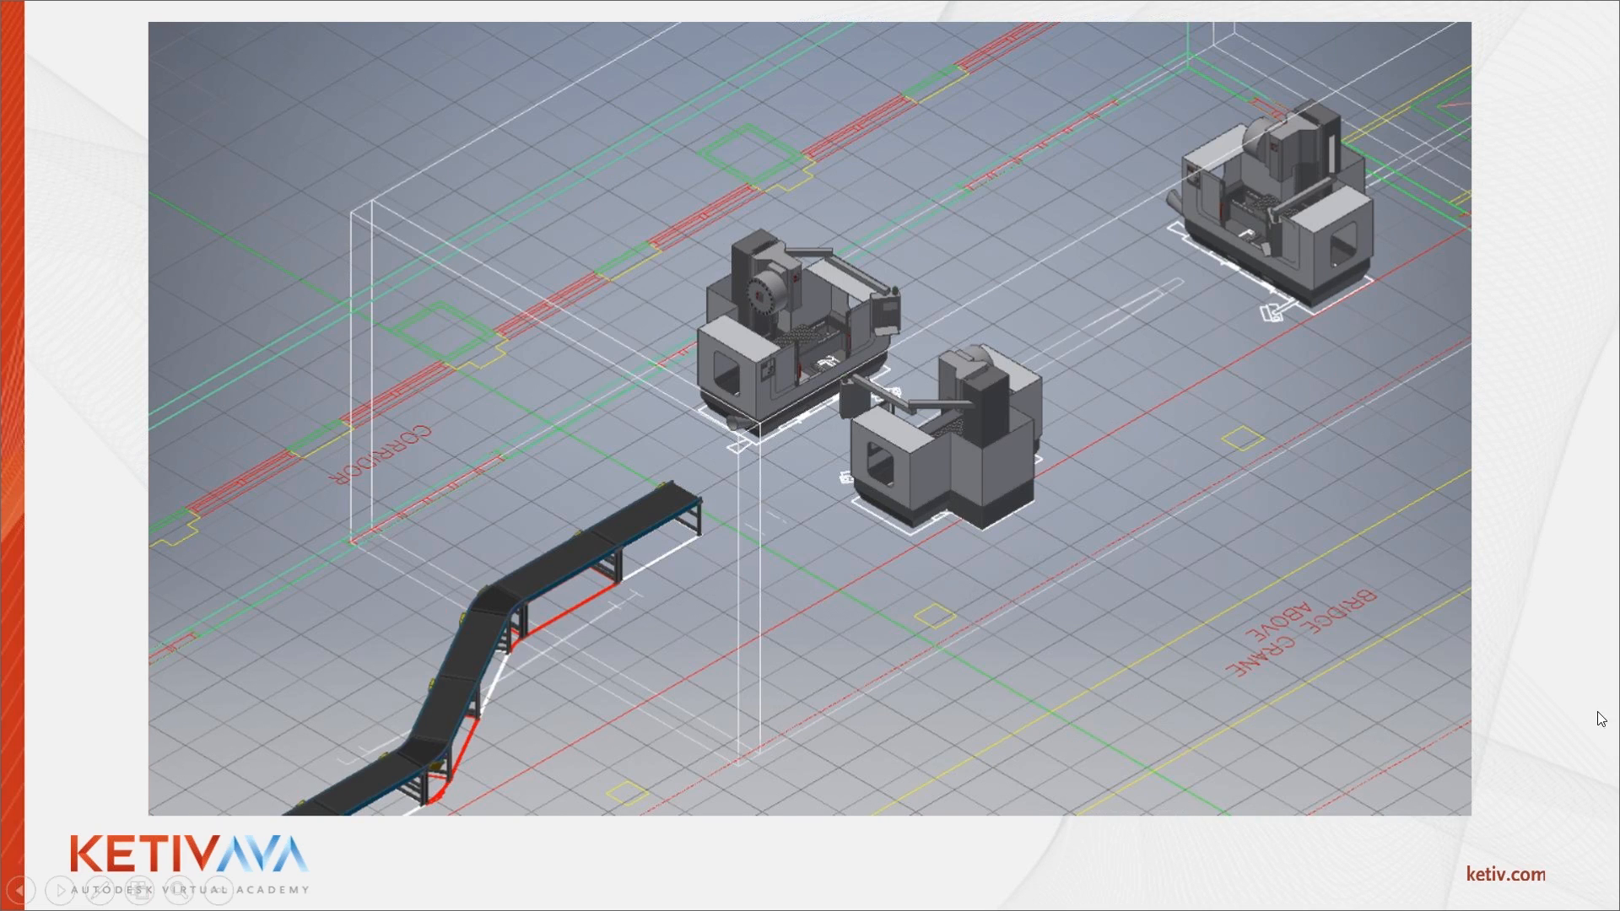
Step: Exit the slide show and switch to AutoCAD Mechanical
key(Escape)
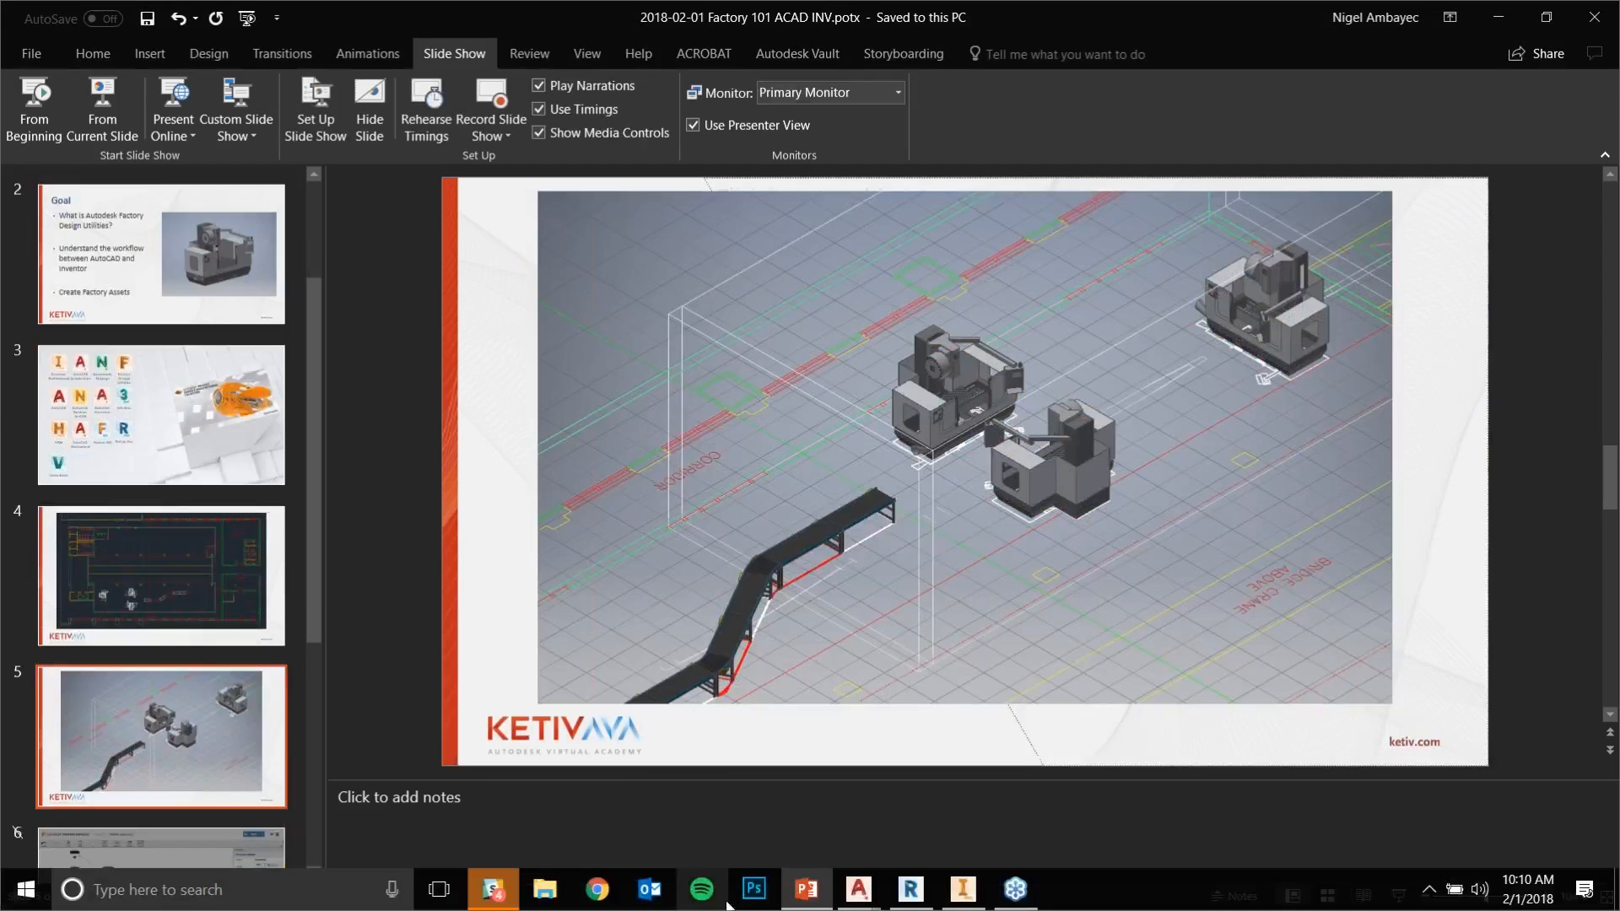
click(861, 893)
click(732, 808)
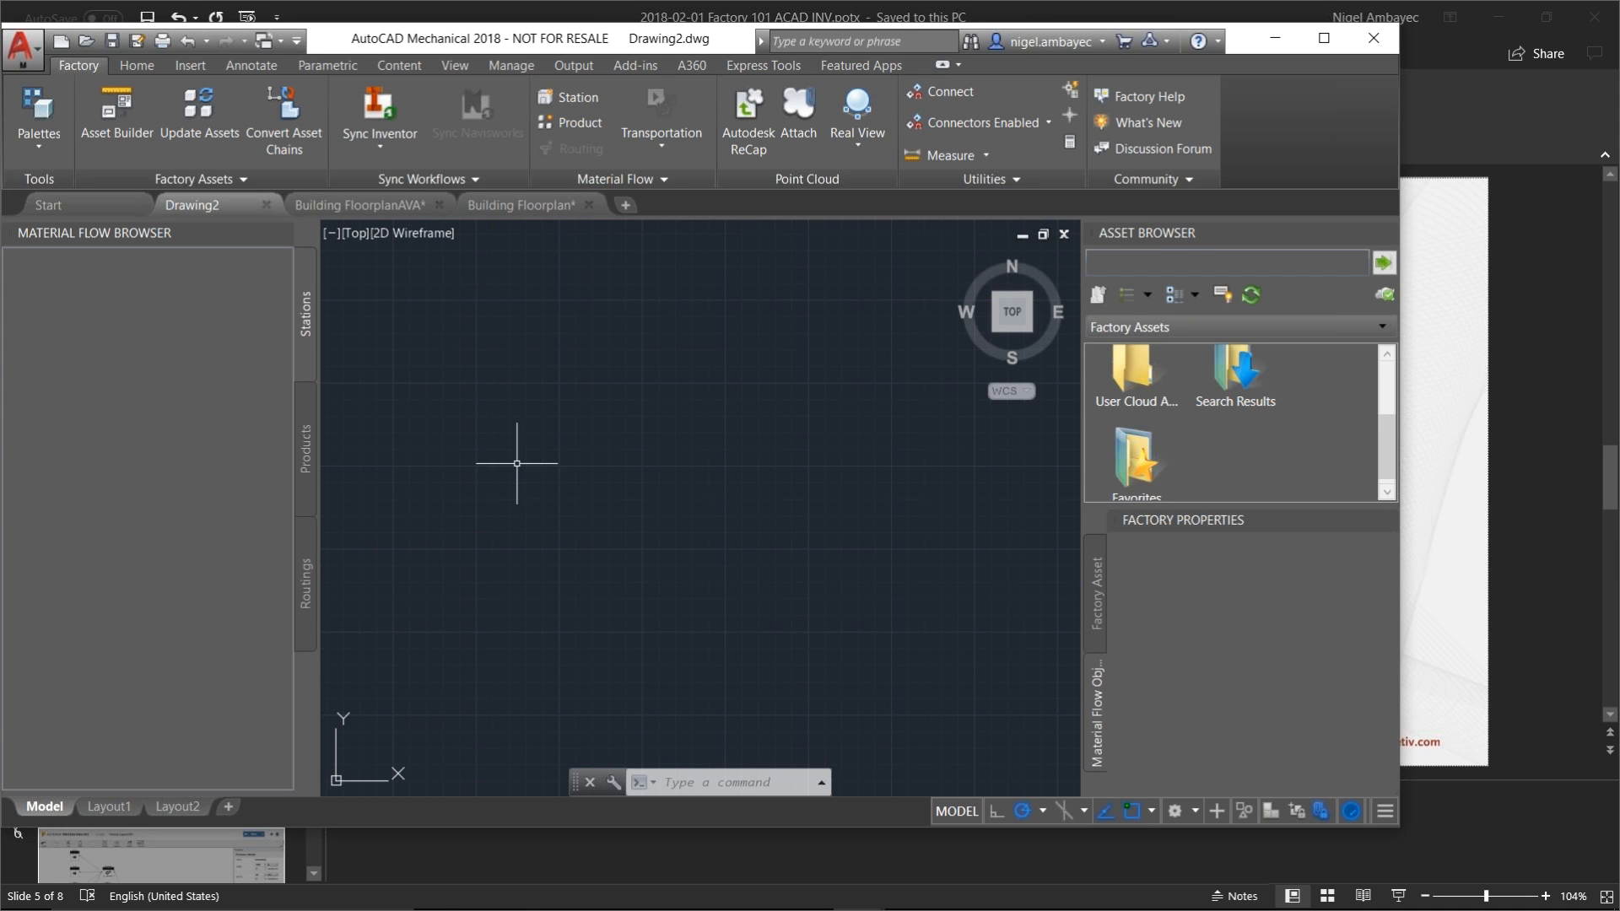
key(Escape)
key(Escape)
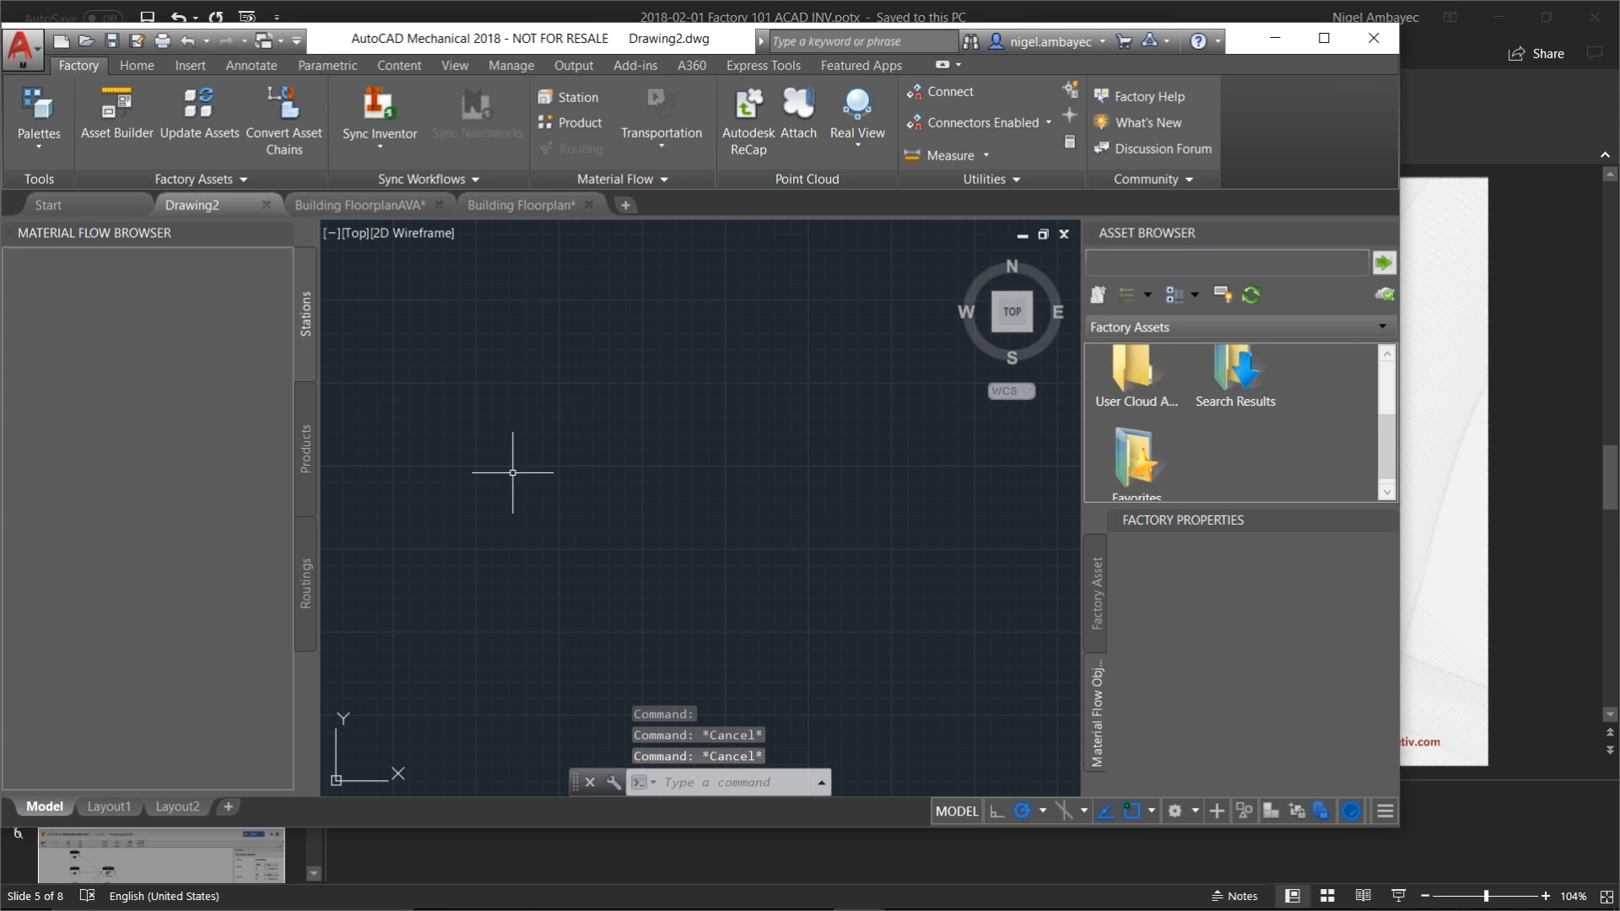
Step: Close the empty Drawing2, fit the Building FloorplanAVA layout in view and maximize the application window
click(266, 205)
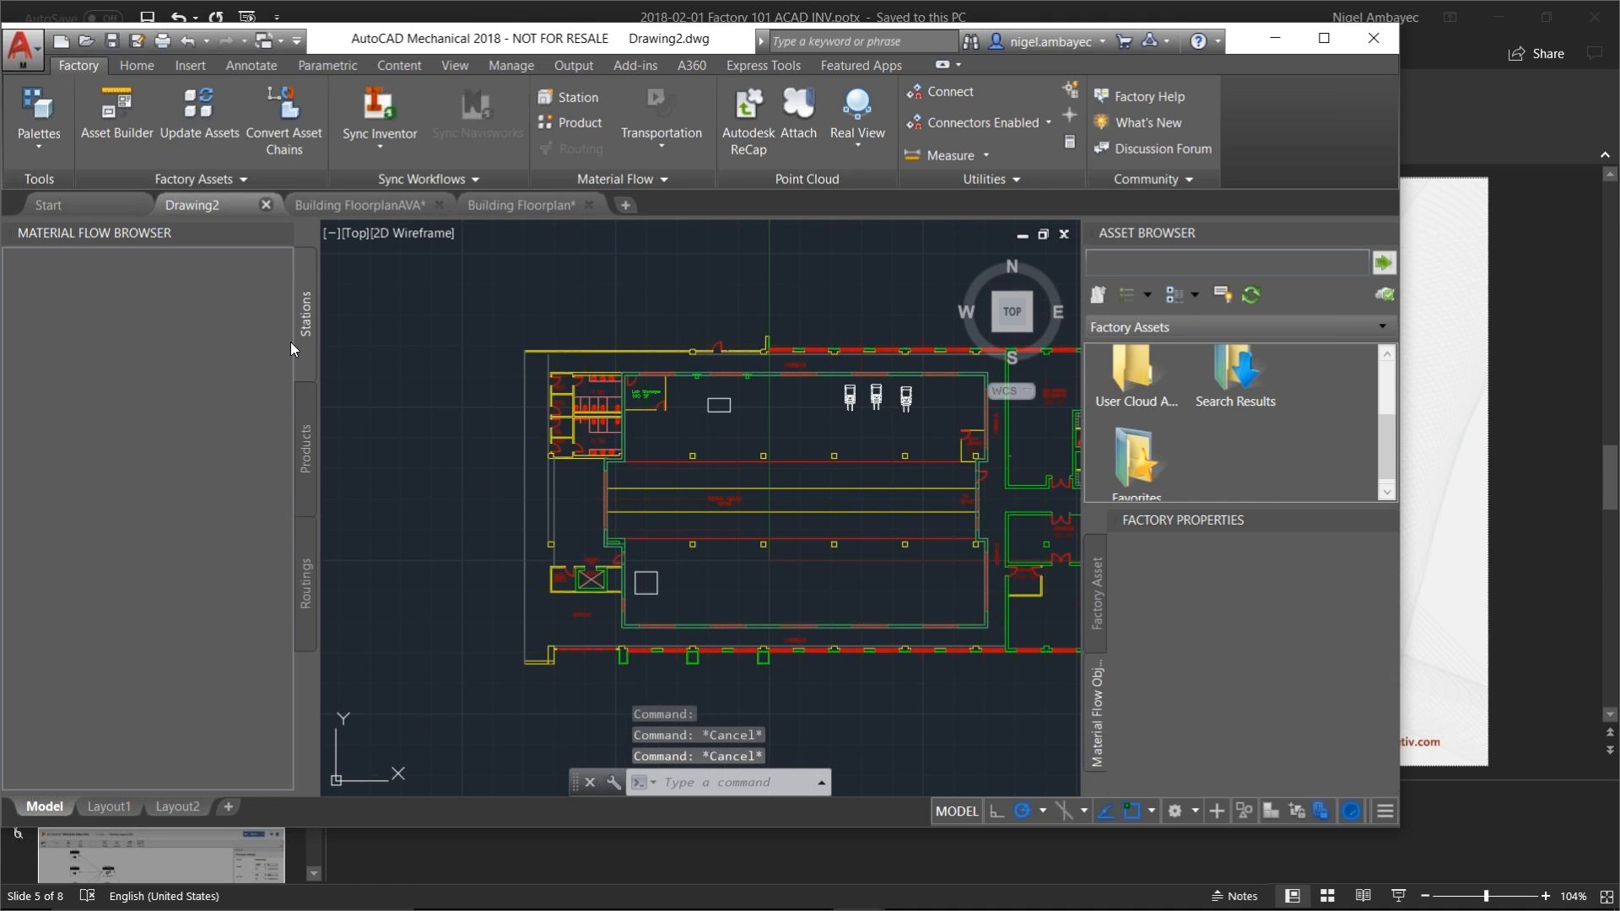
middle_click(850, 537)
middle_click(850, 536)
click(1323, 38)
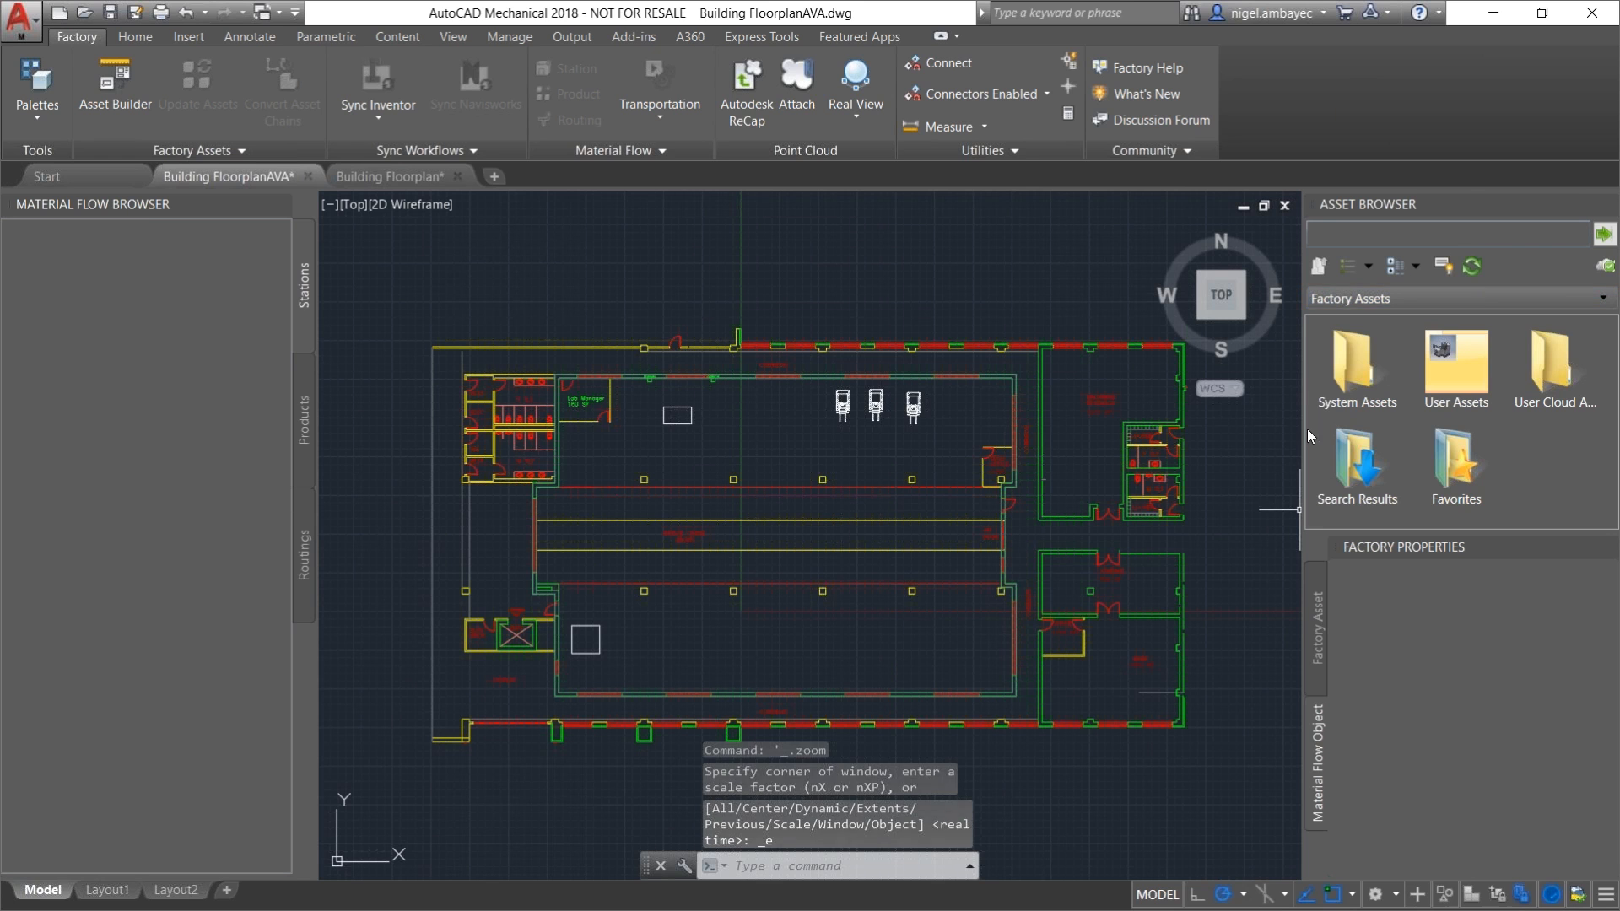
scroll(958, 568, down, 2)
scroll(958, 568, up, 2)
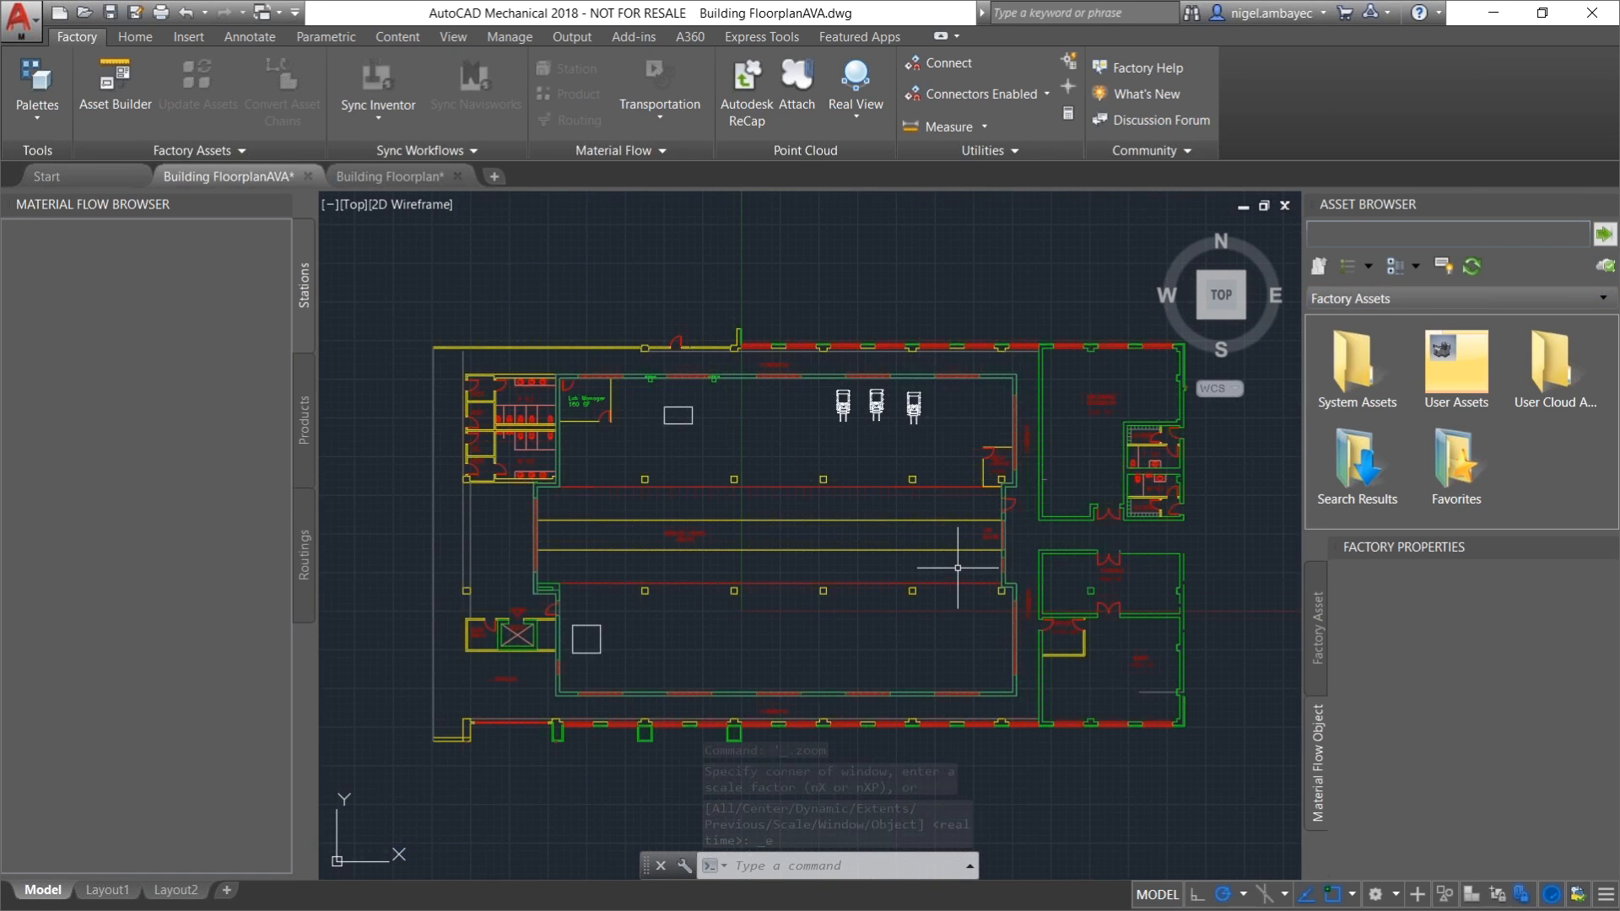
scroll(957, 563, up, 3)
scroll(952, 563, down, 3)
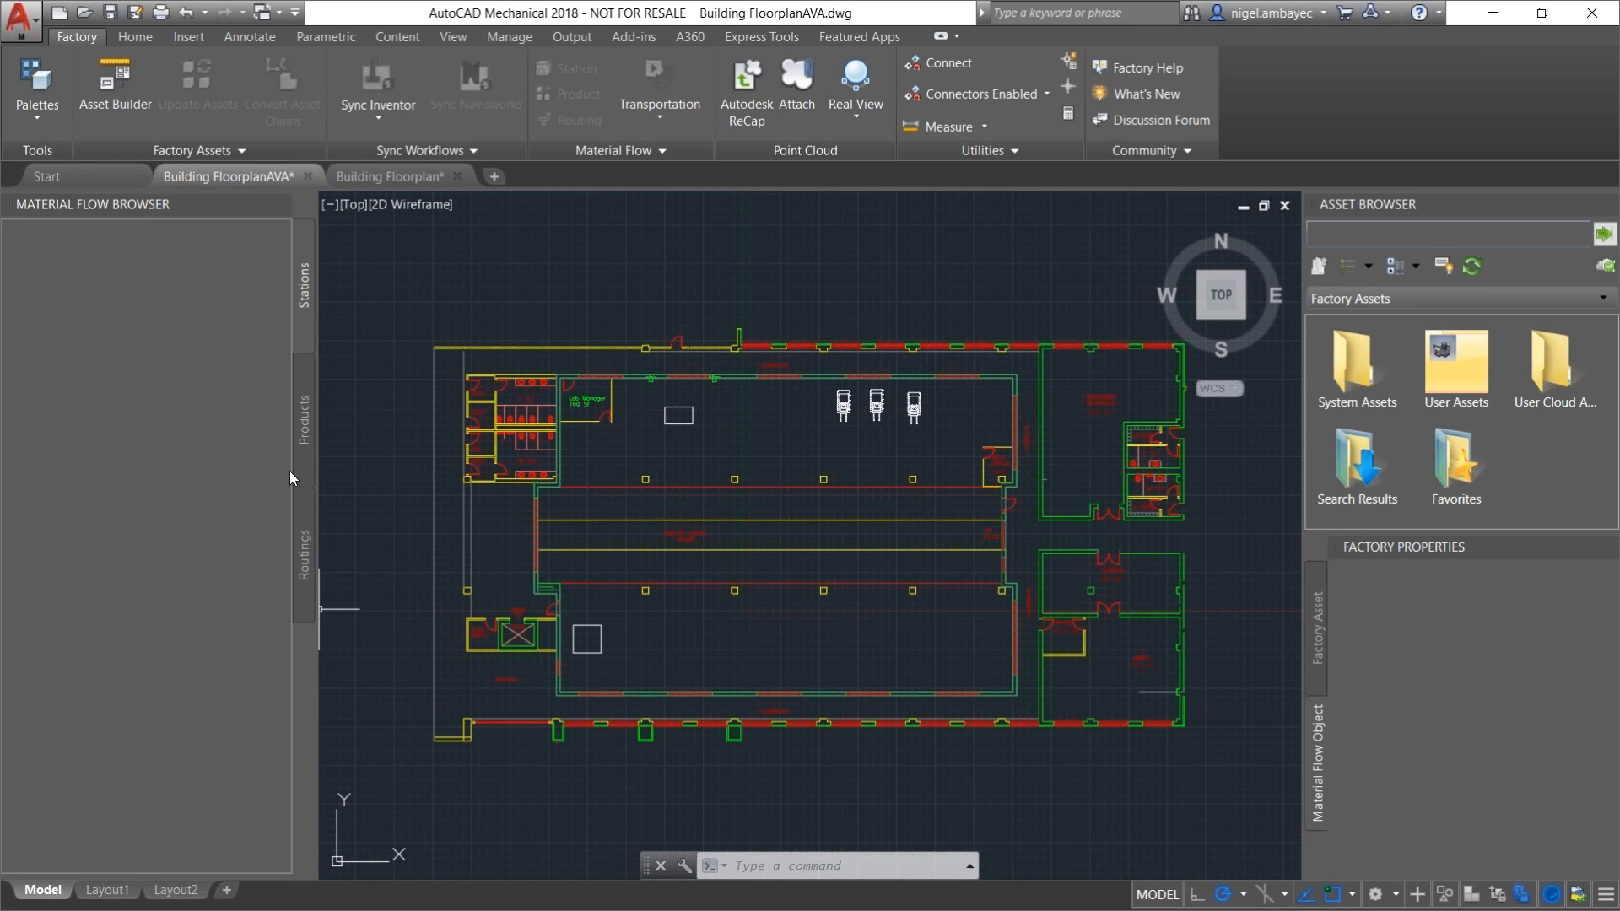
Step: Cycle the ribbon through its minimized states and restore its full display
click(130, 37)
click(81, 43)
double_click(88, 34)
mouse_move(44, 80)
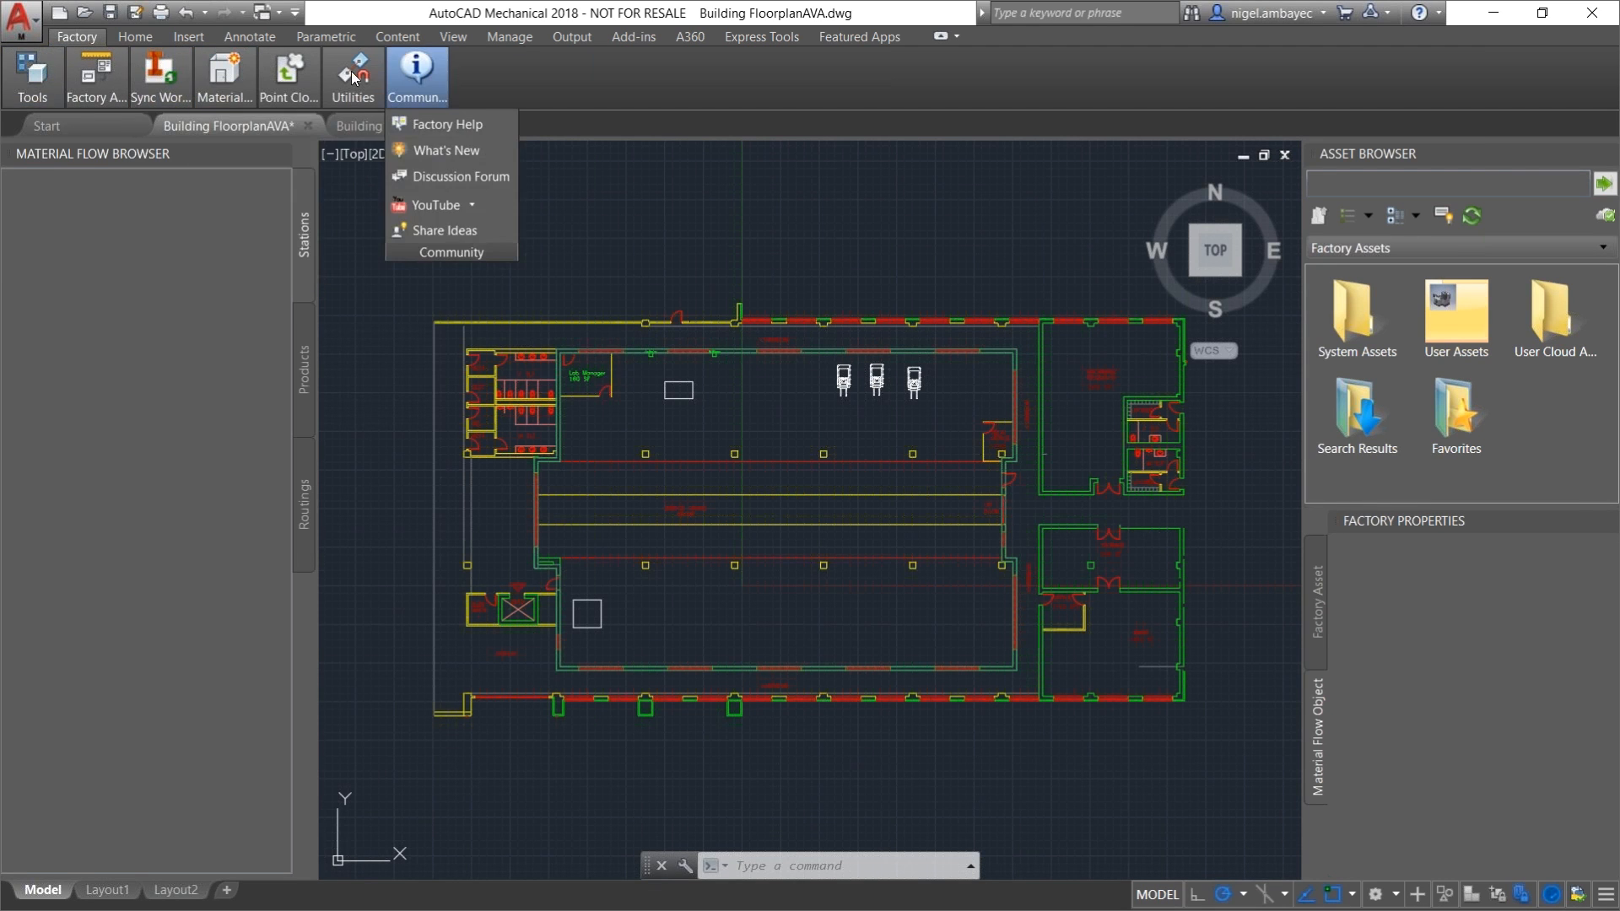
double_click(68, 37)
double_click(68, 37)
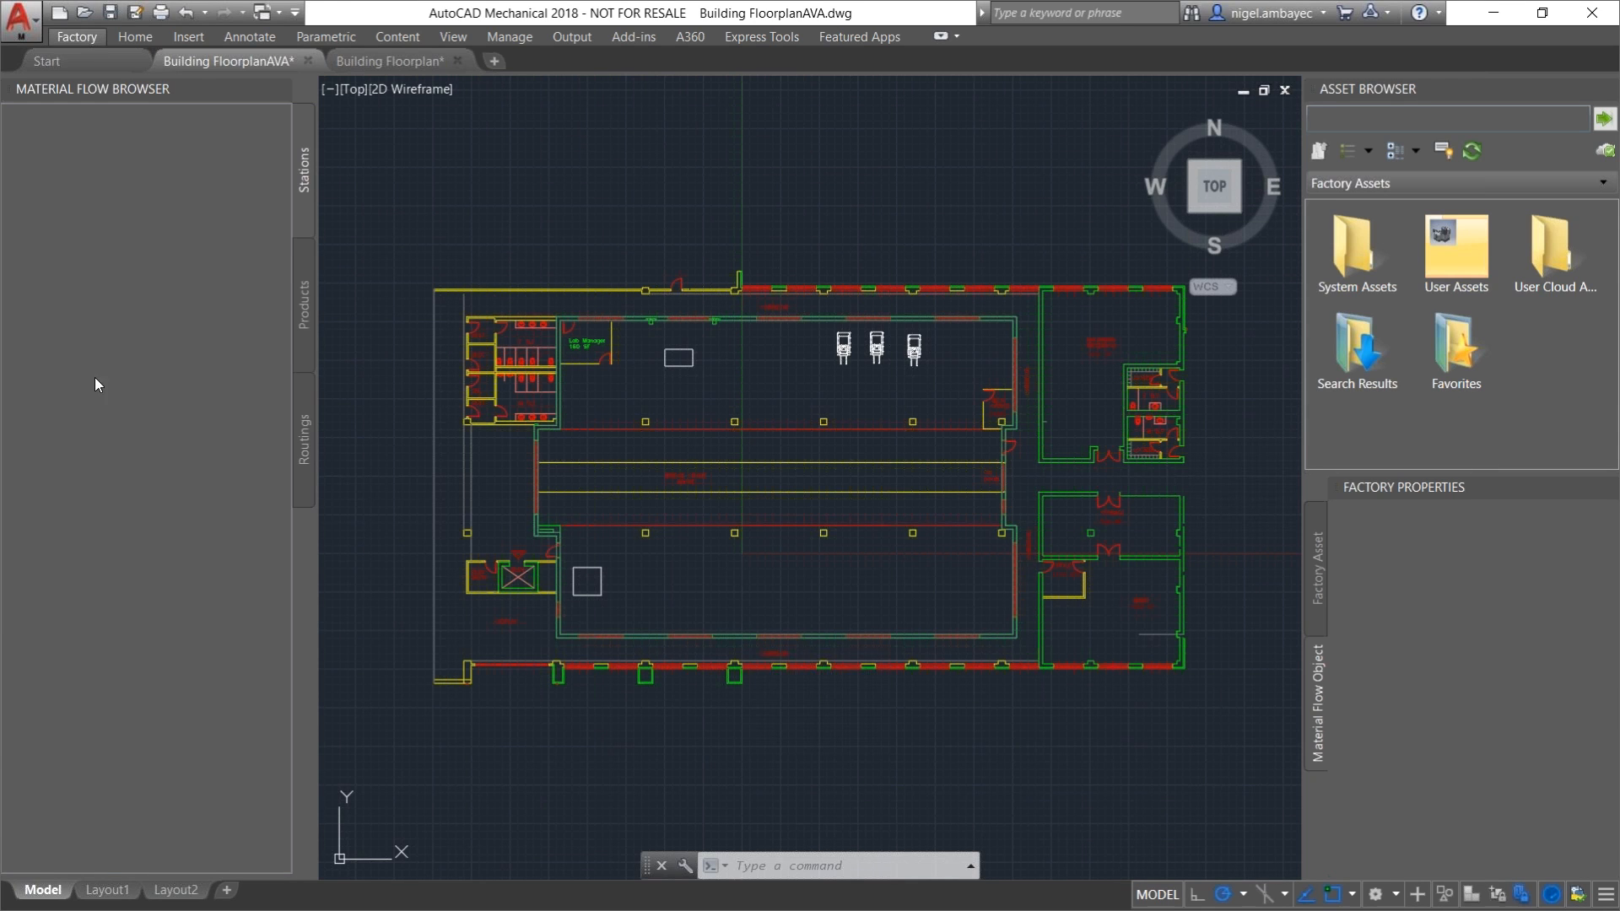
double_click(80, 42)
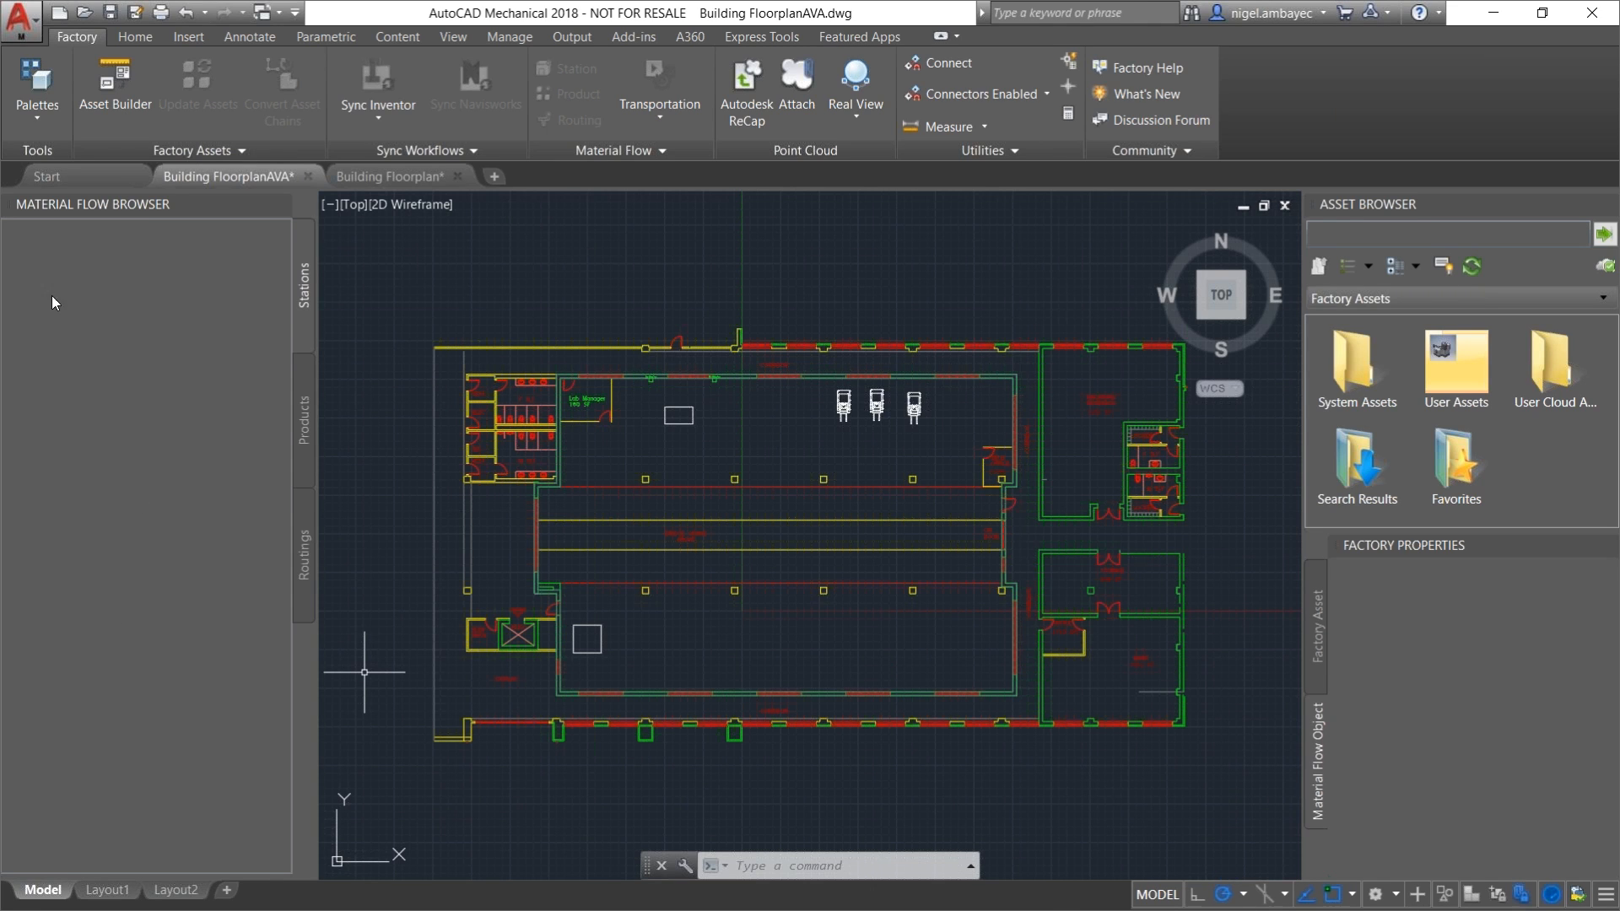
Step: Look over the available Factory palettes: Asset Browser, Block Browser, Material Flow and Factory Properties
click(44, 116)
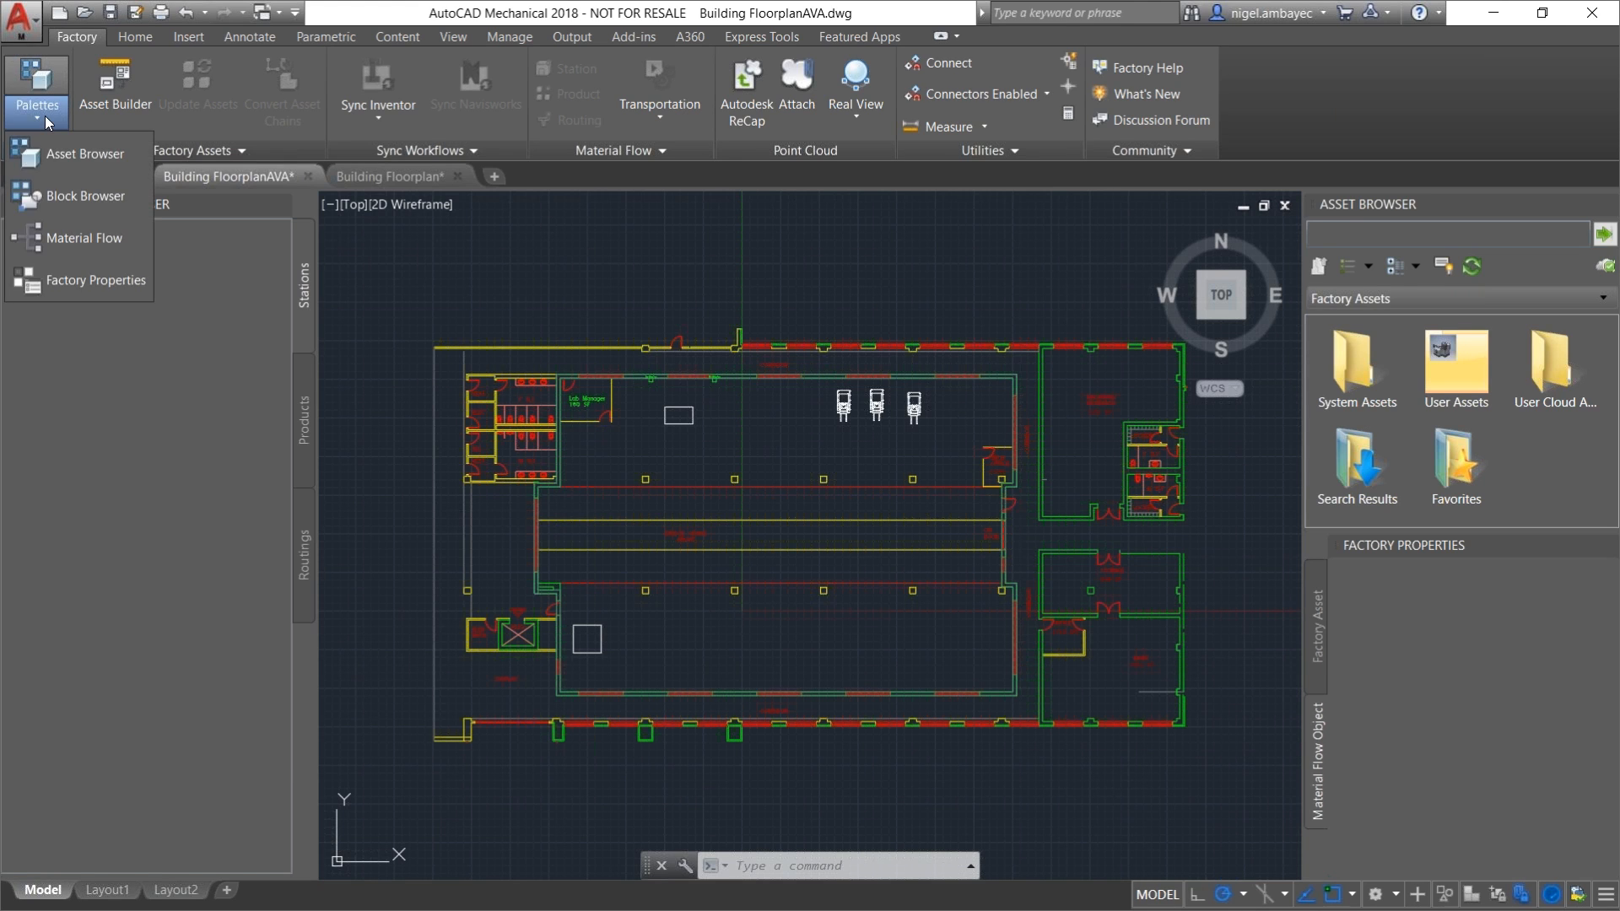
click(44, 115)
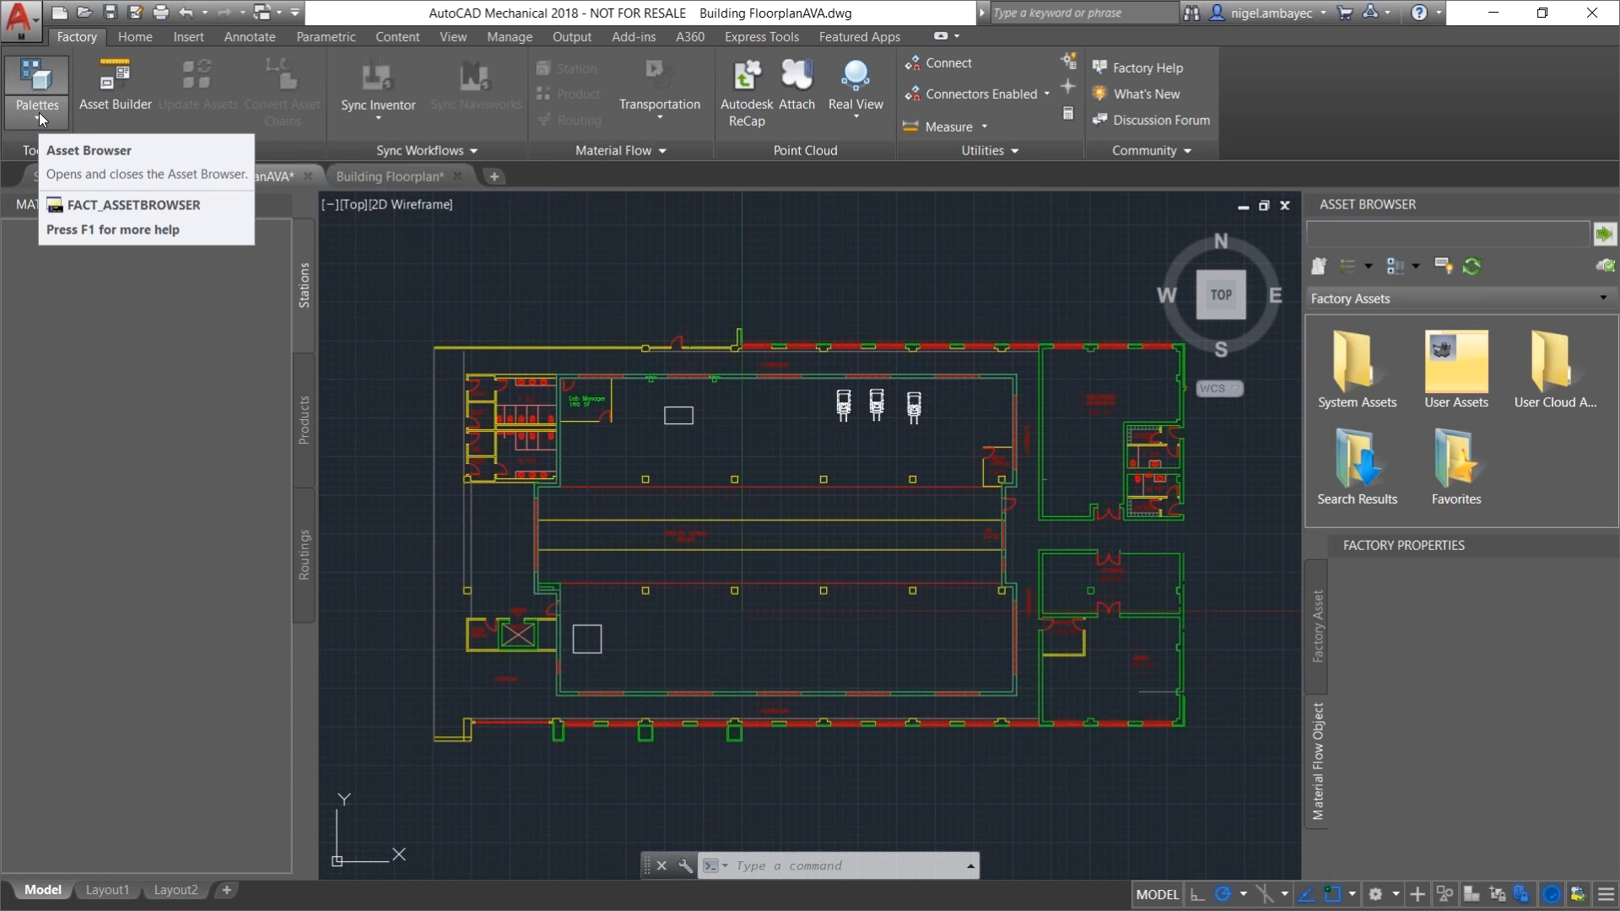
click(38, 118)
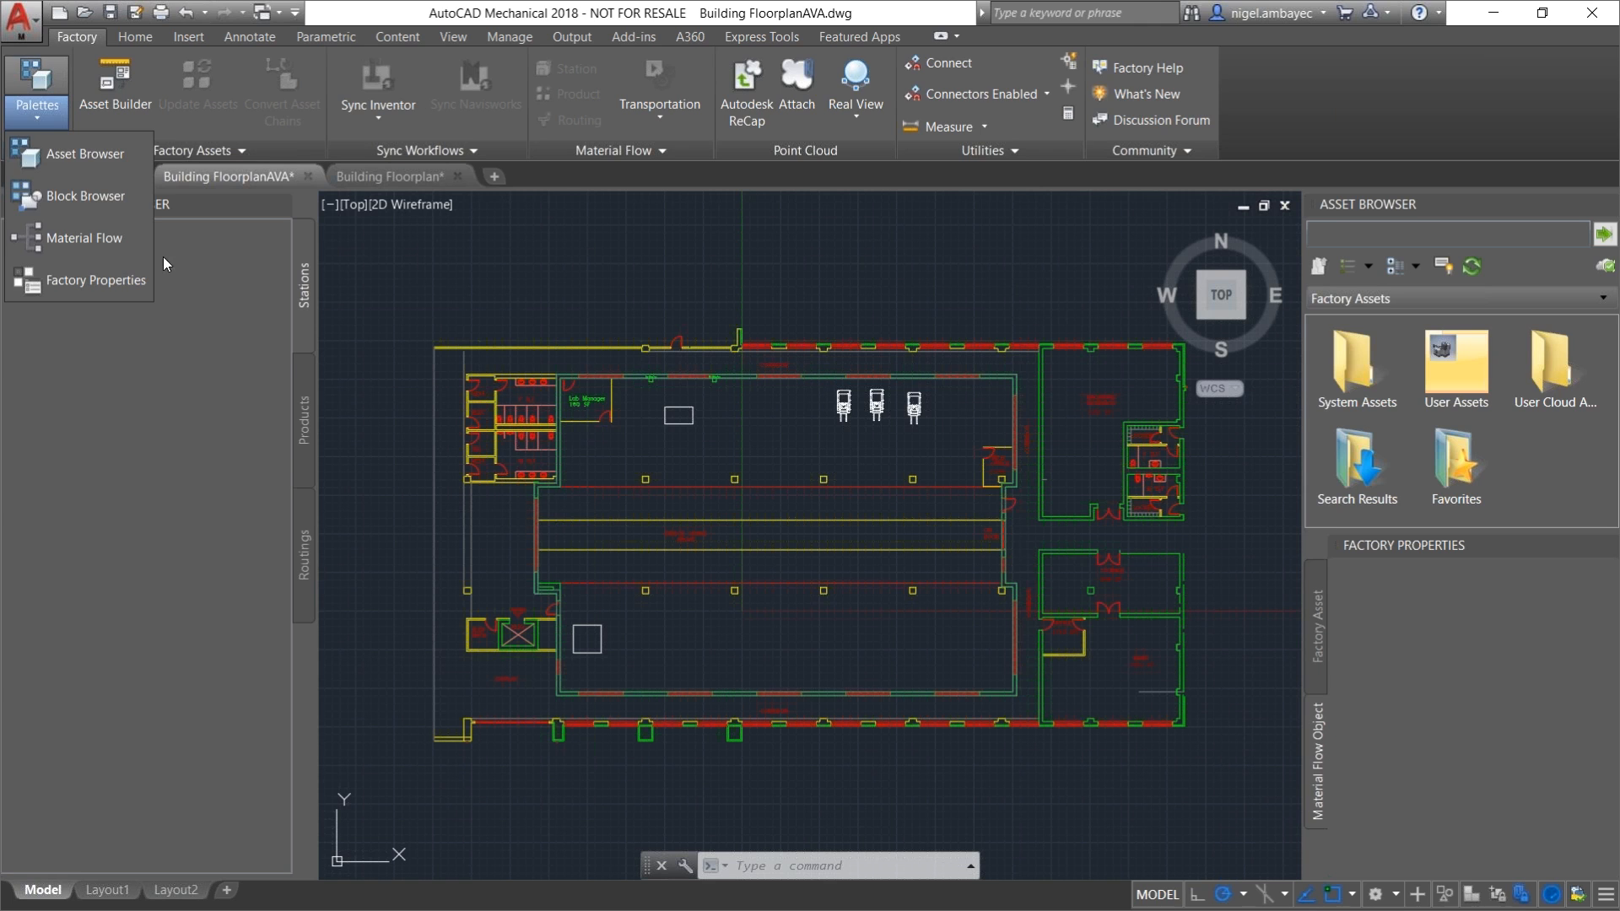
click(130, 150)
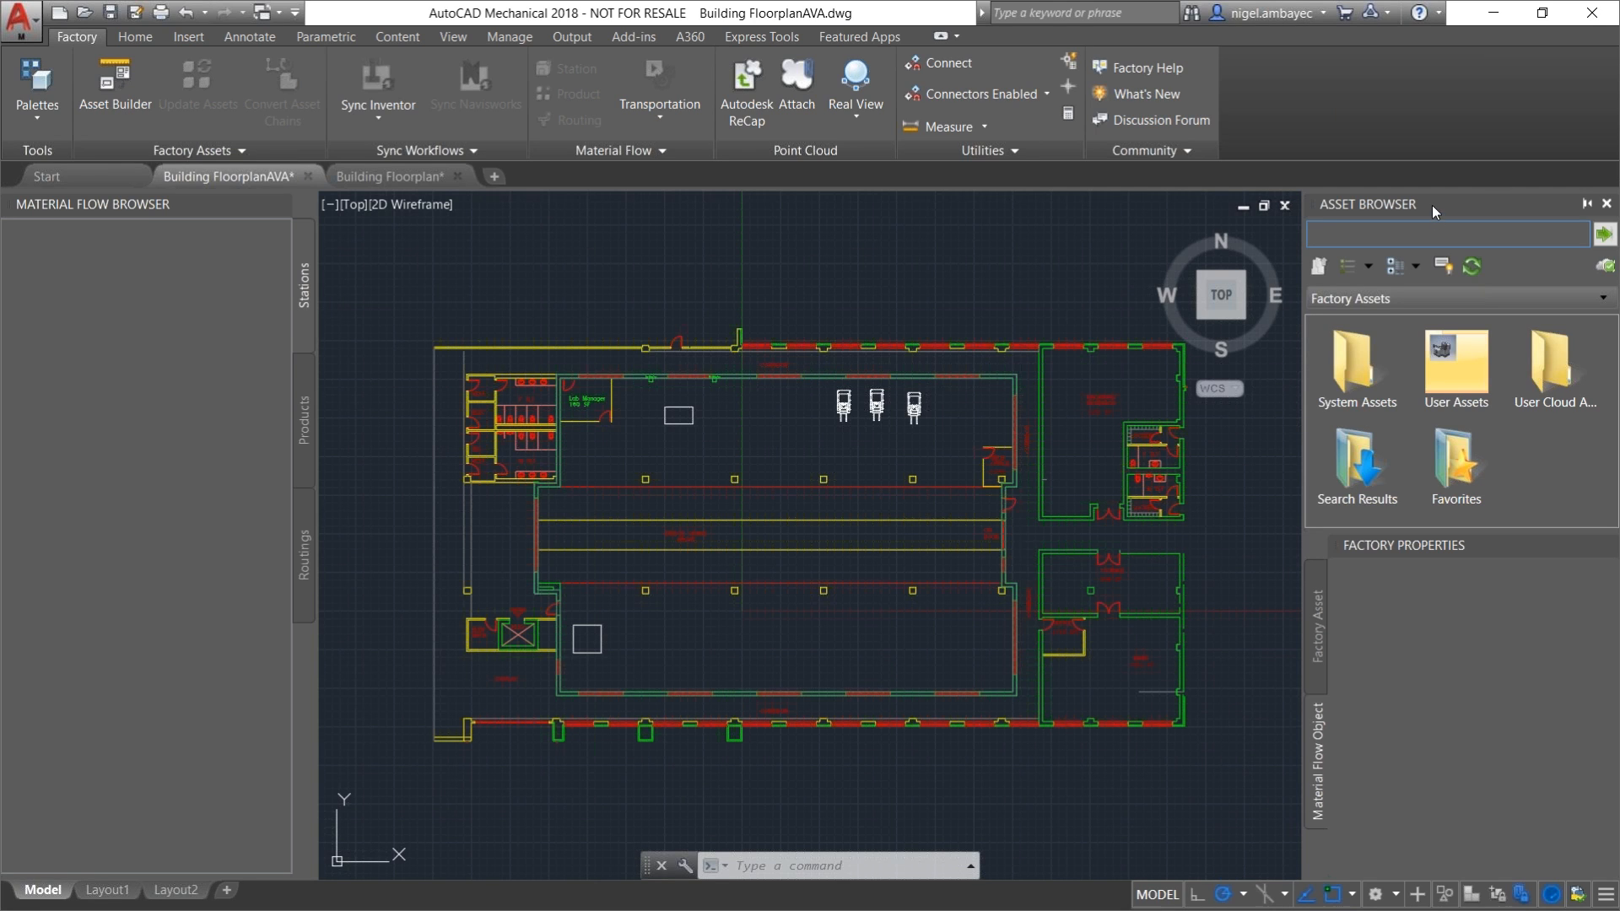
Step: Undock the Asset Browser palette over the drawing and dock it back above Factory Properties
mouse_move(1057, 240)
mouse_down()
mouse_move(1055, 336)
mouse_move(1066, 282)
mouse_up()
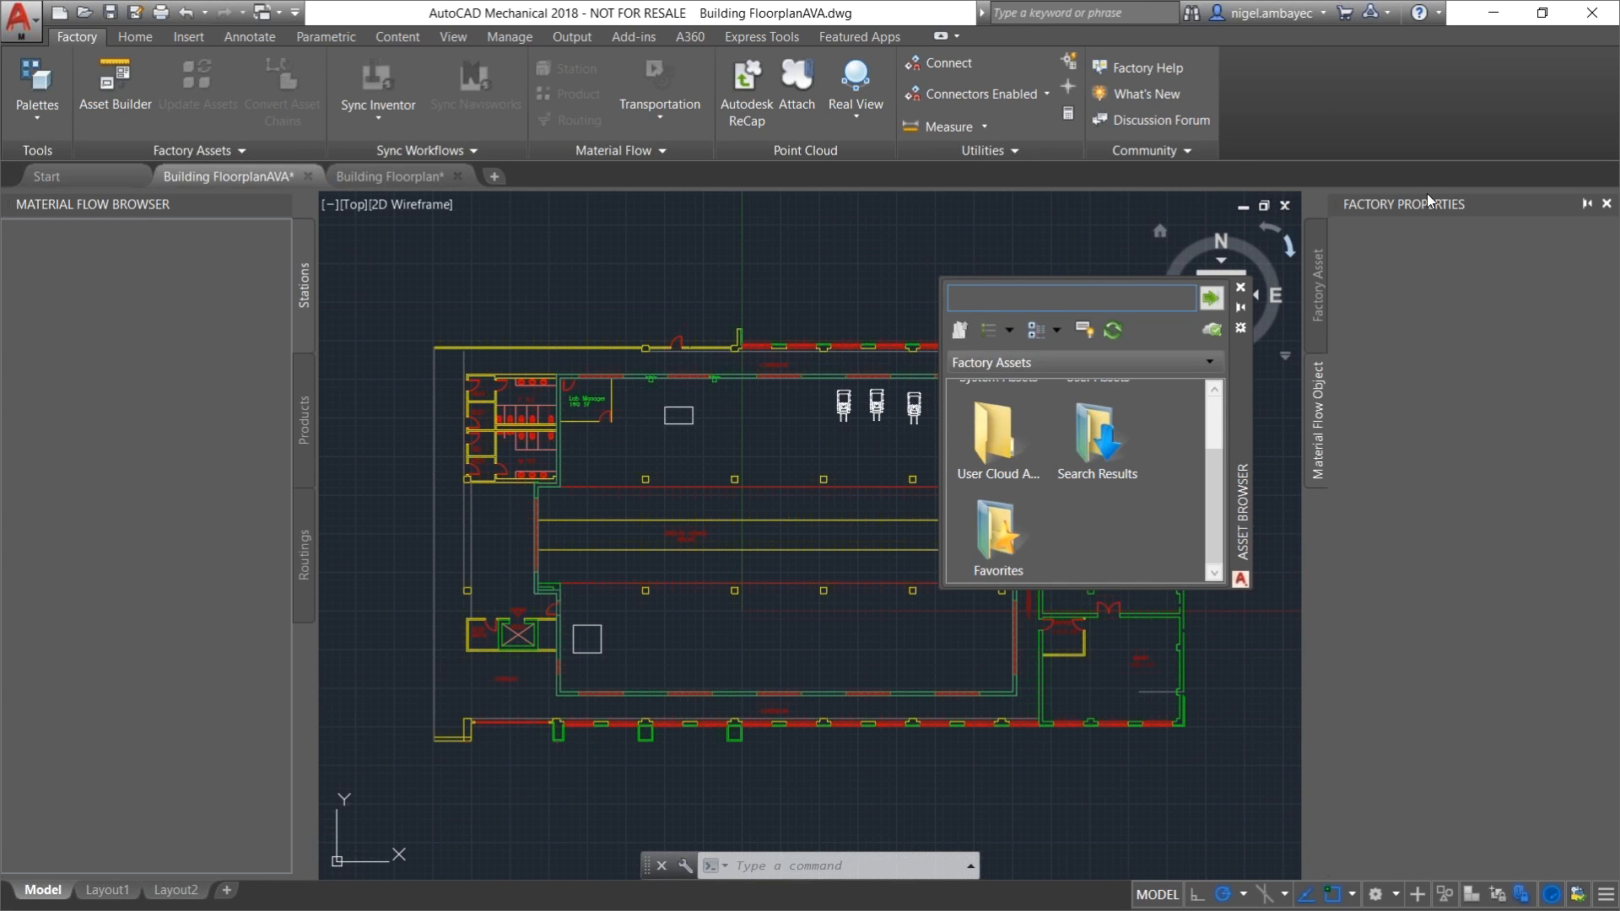
drag(1235, 463, 1507, 251)
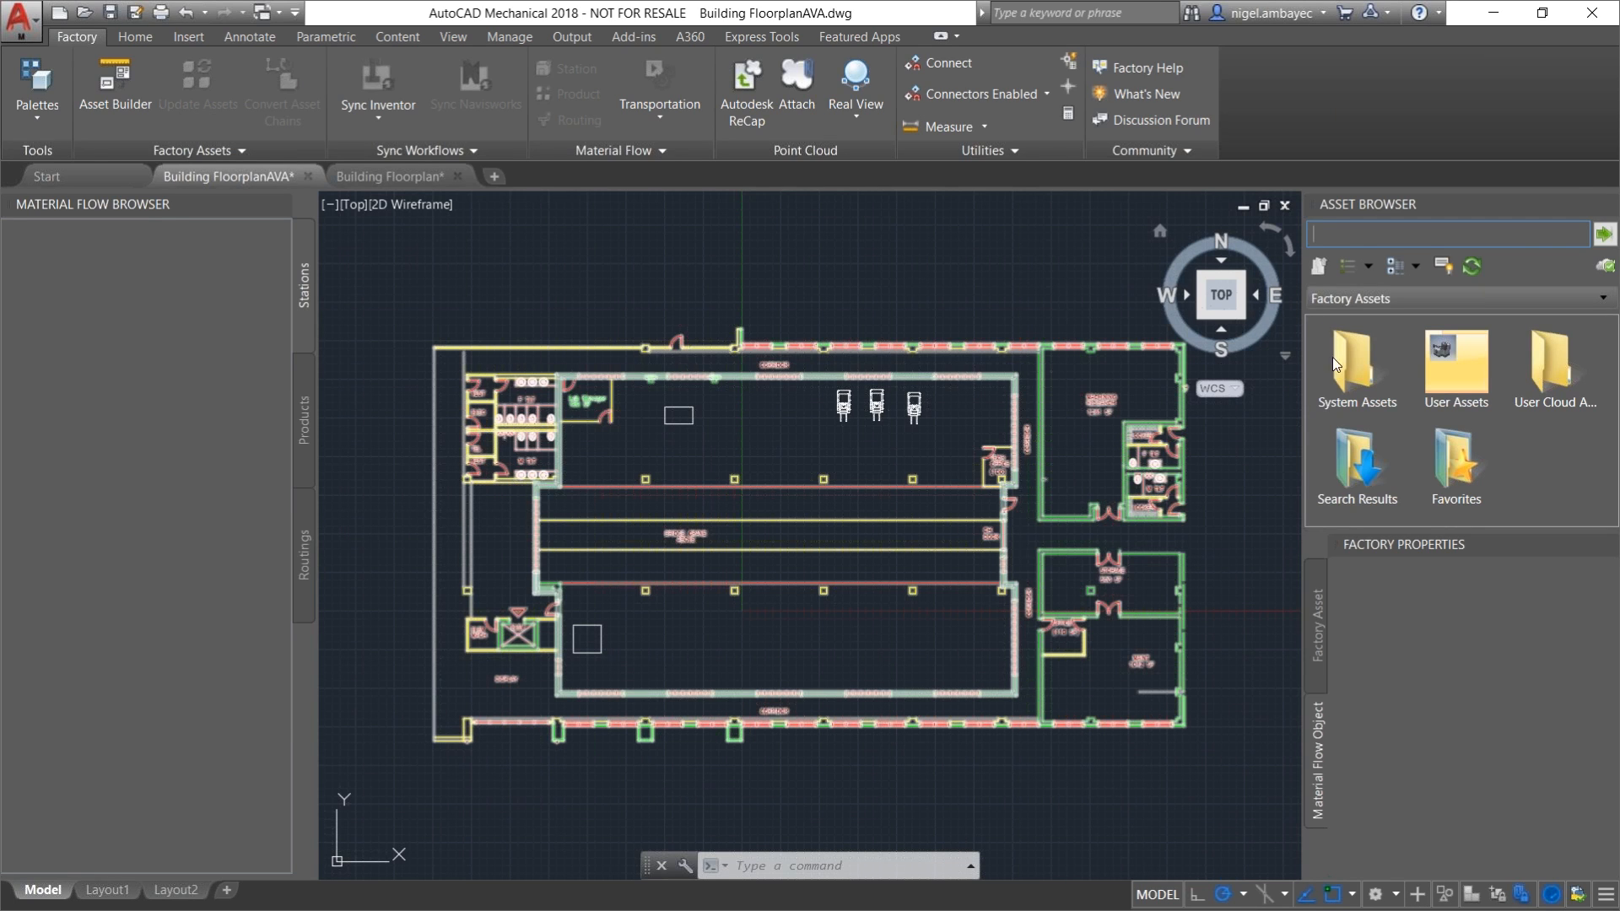
click(1115, 263)
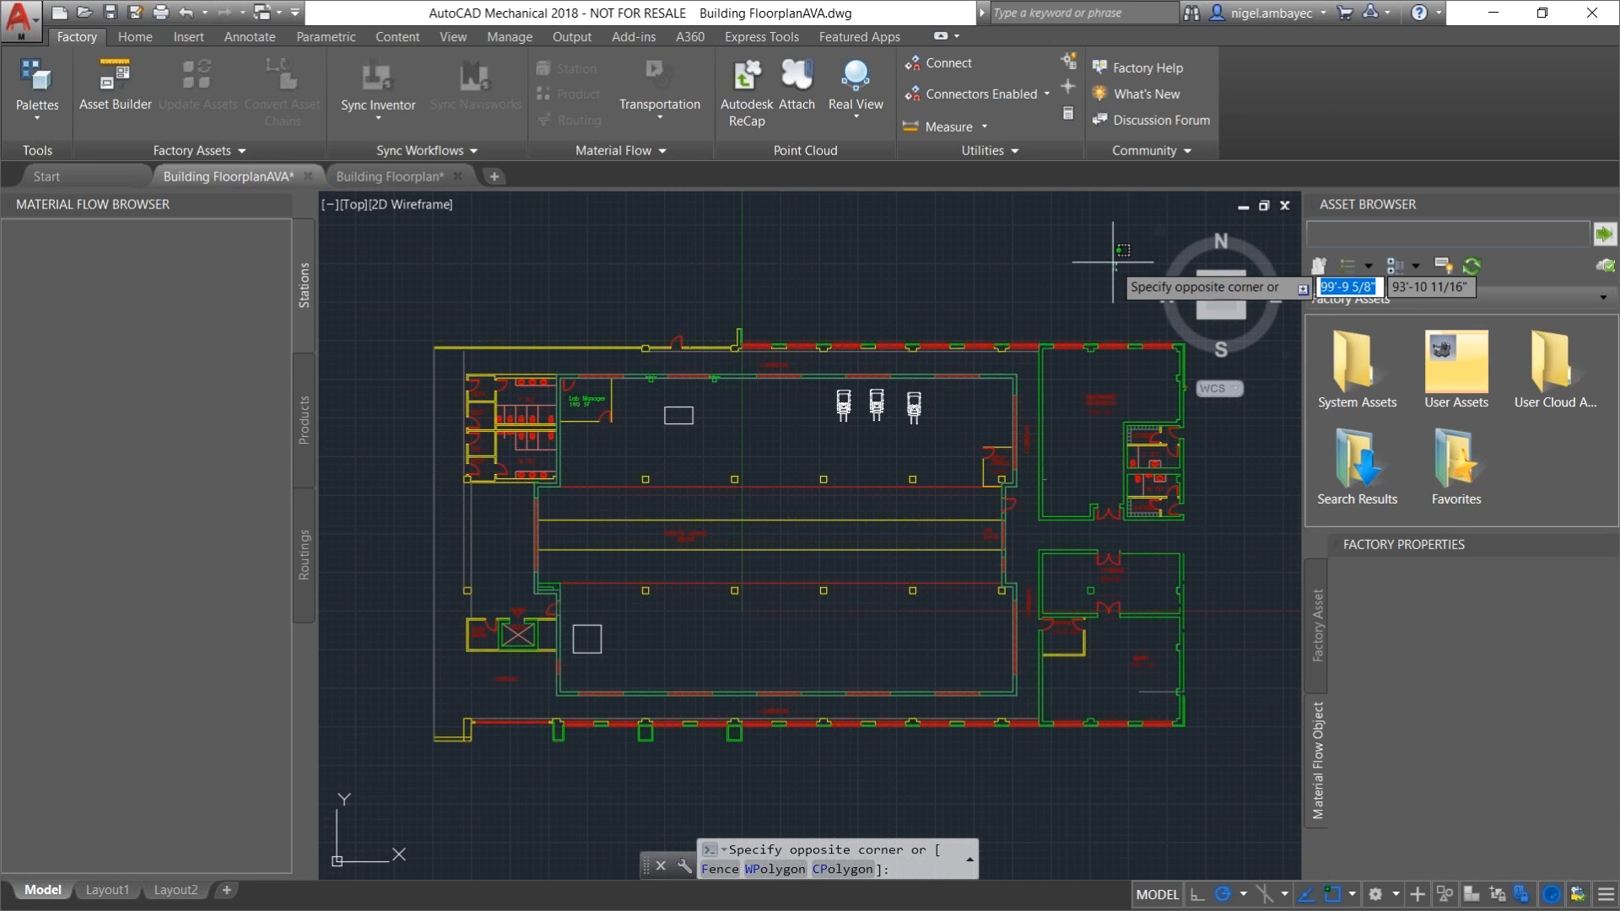
Step: Search the factory asset library for HAAS and browse the results to the HAAS VF machines
click(1413, 239)
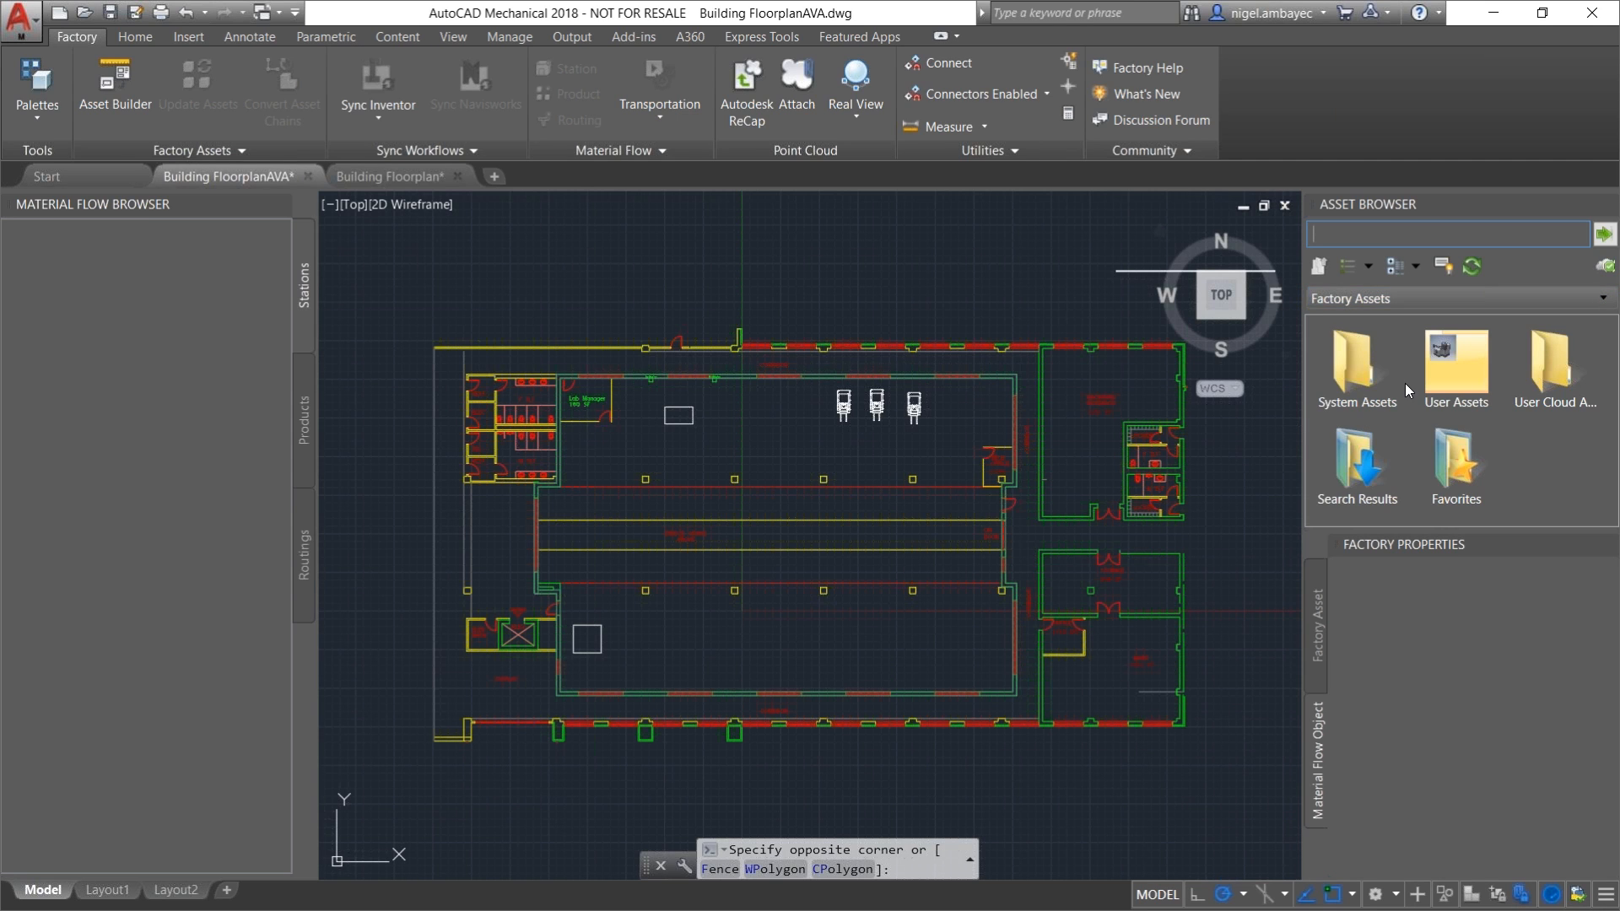
text(HAAS)
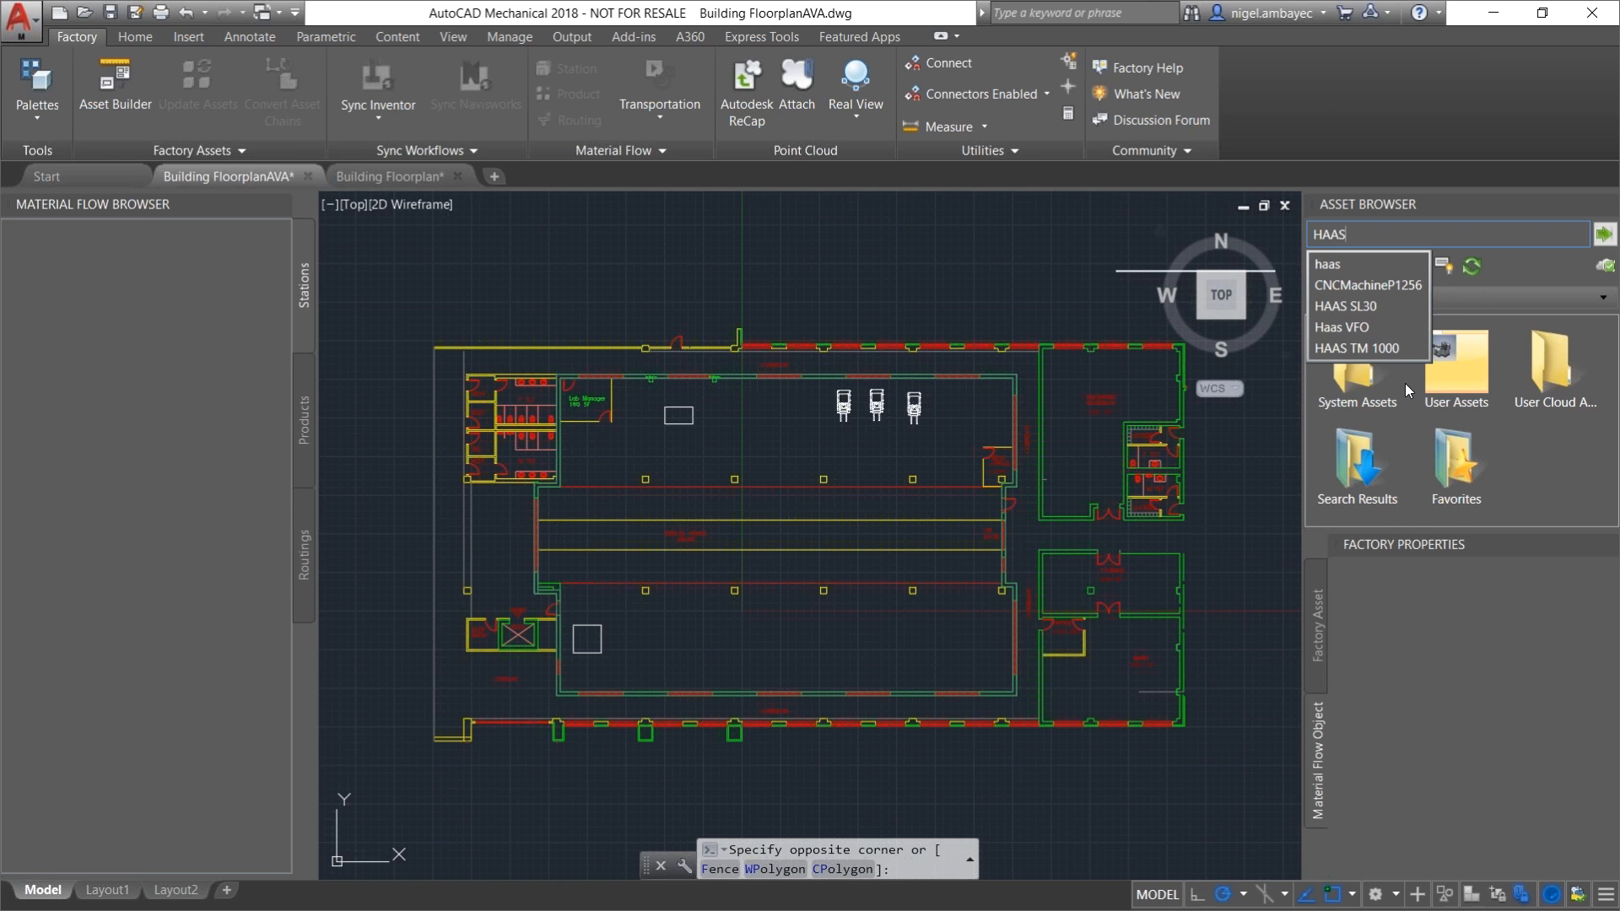
key(Return)
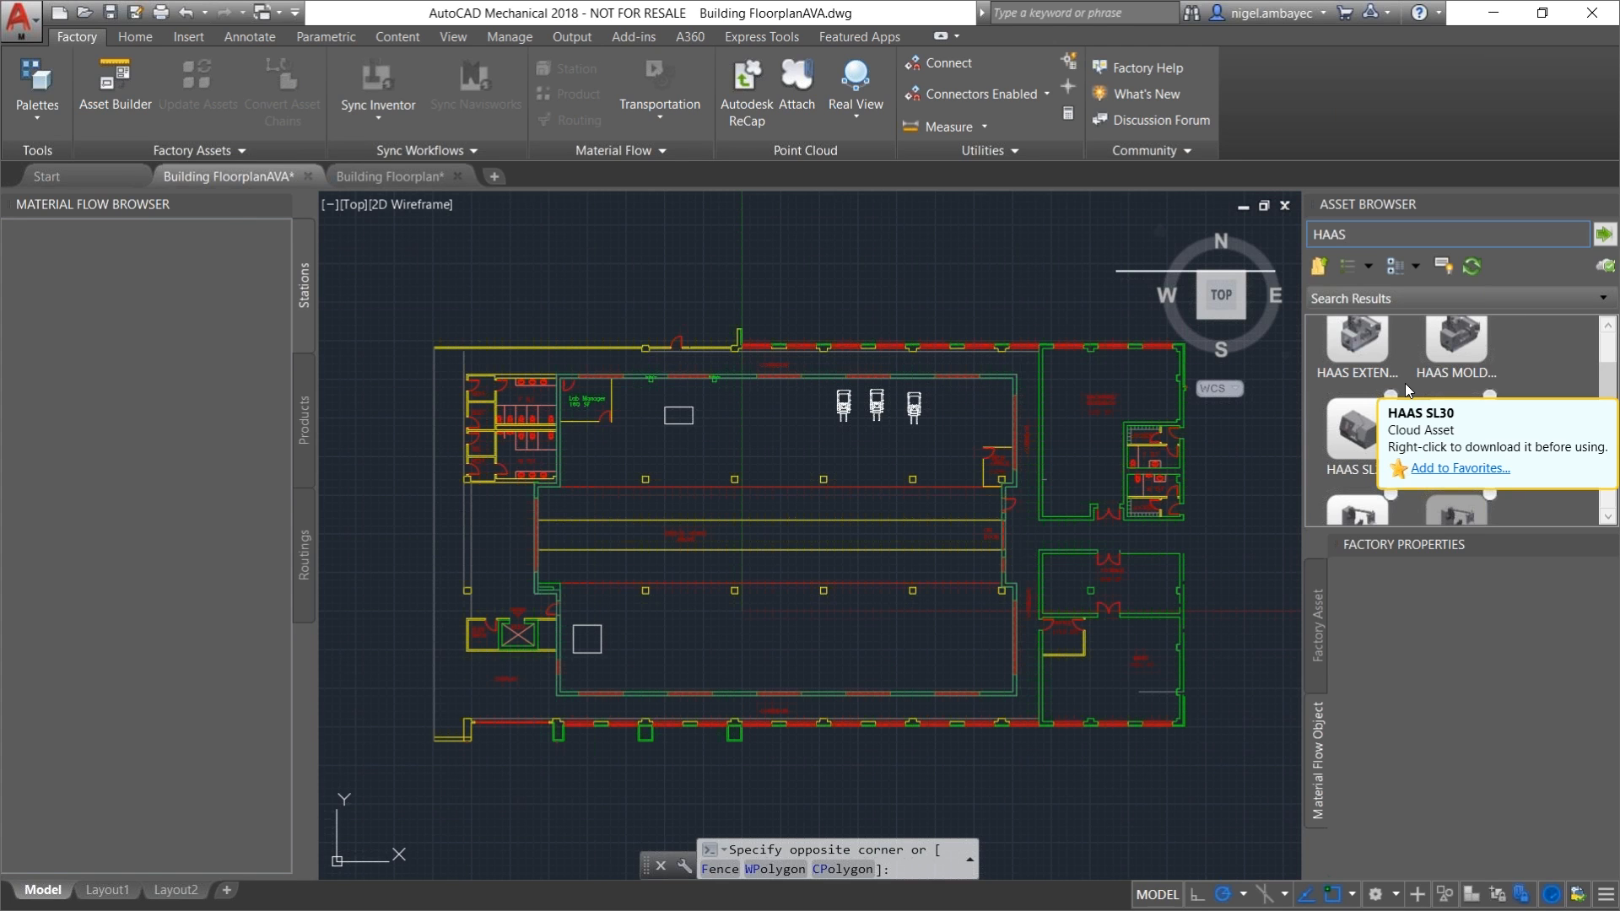
drag(1607, 383, 1617, 461)
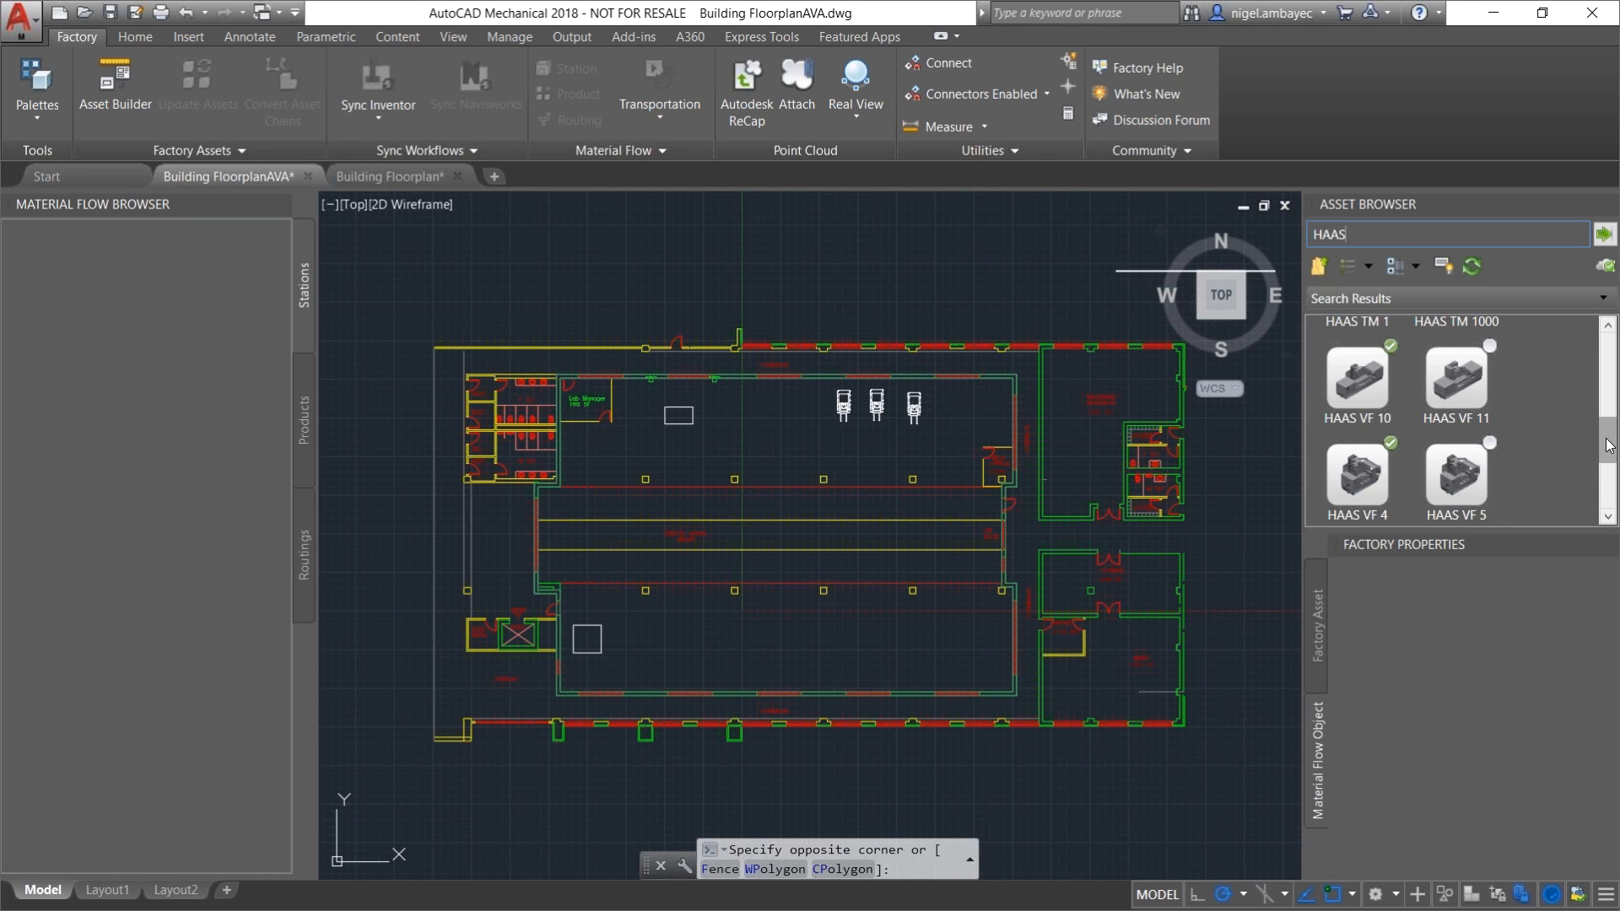
drag(1609, 445, 1609, 449)
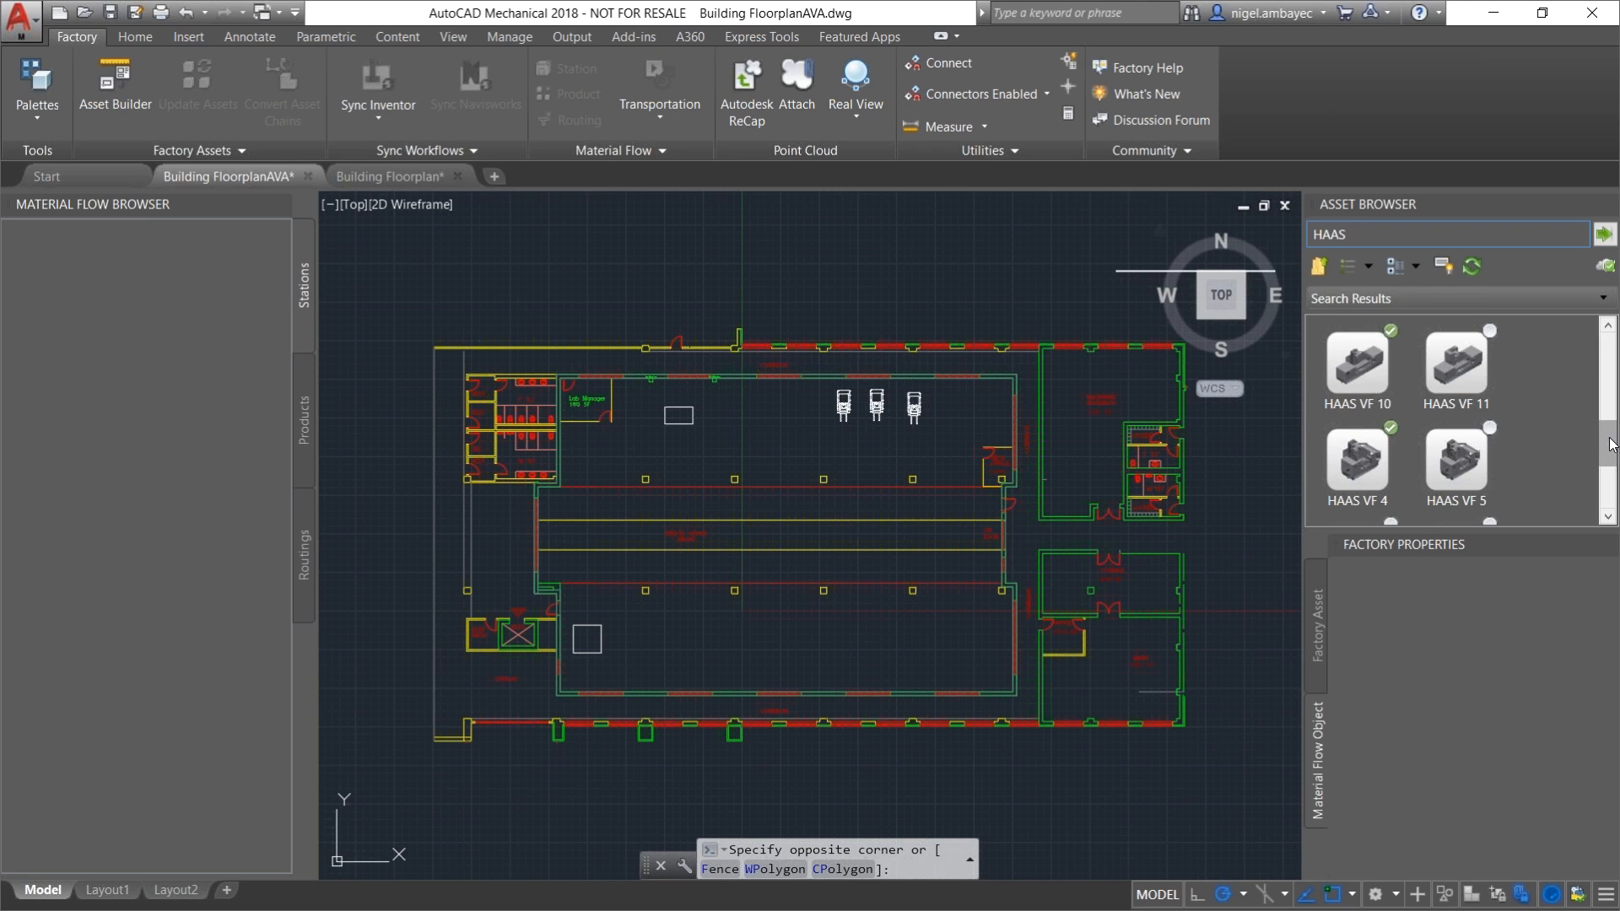
mouse_move(1614, 440)
mouse_down()
mouse_move(1607, 360)
mouse_move(1617, 447)
mouse_up()
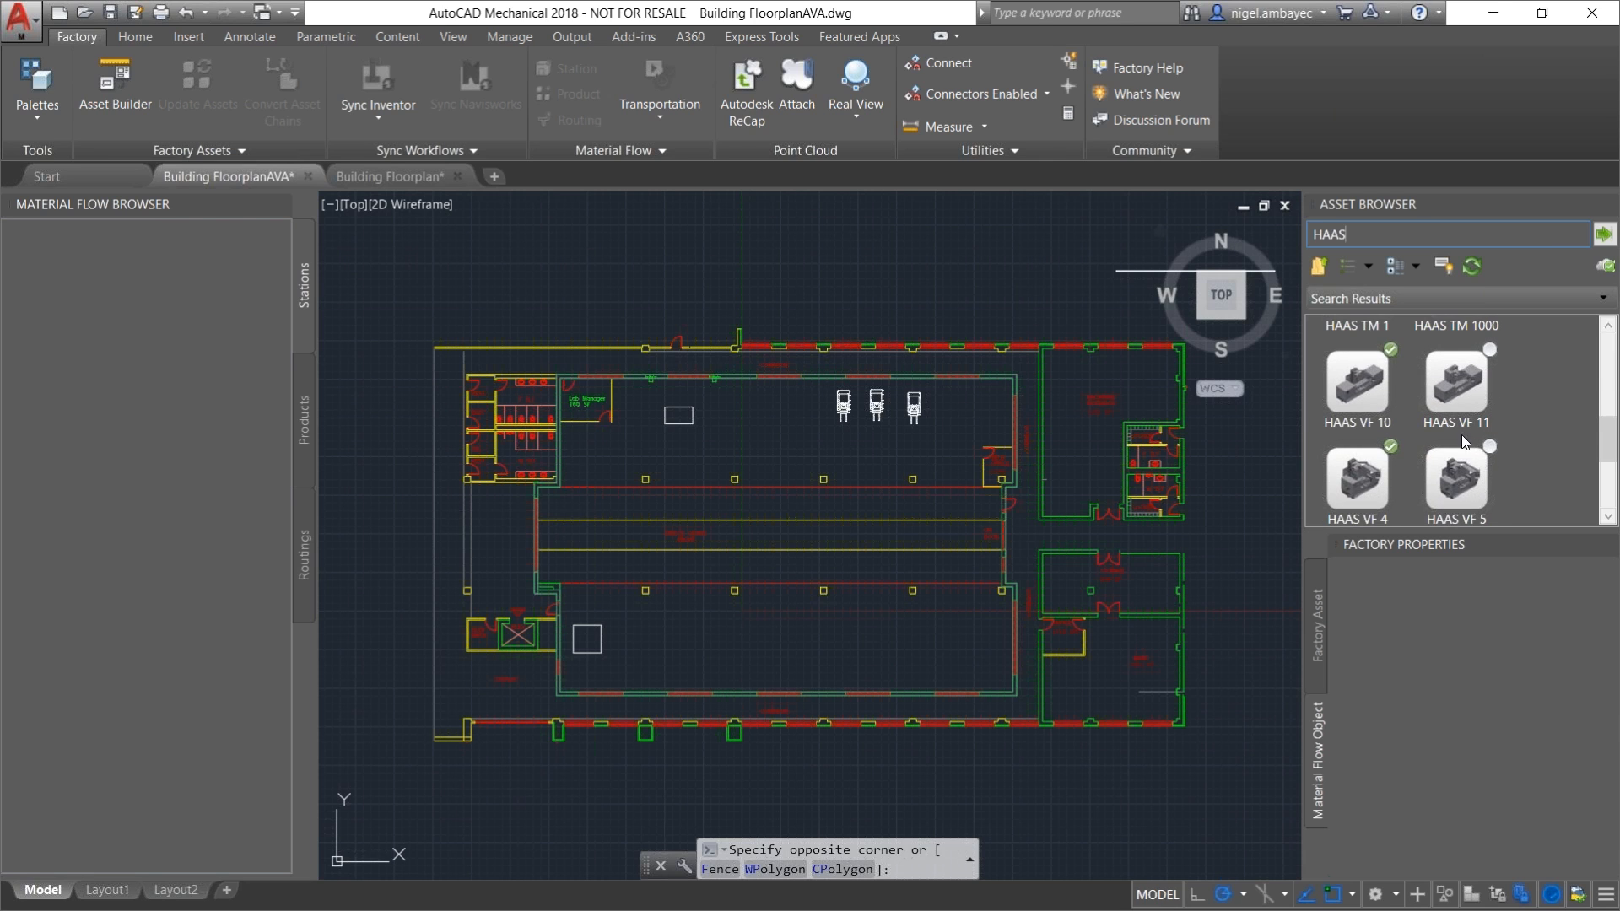
Step: Place one HAAS VF 10 machine horizontally in the floor plan's lower hall, just east of the square, and end the placement
click(1366, 387)
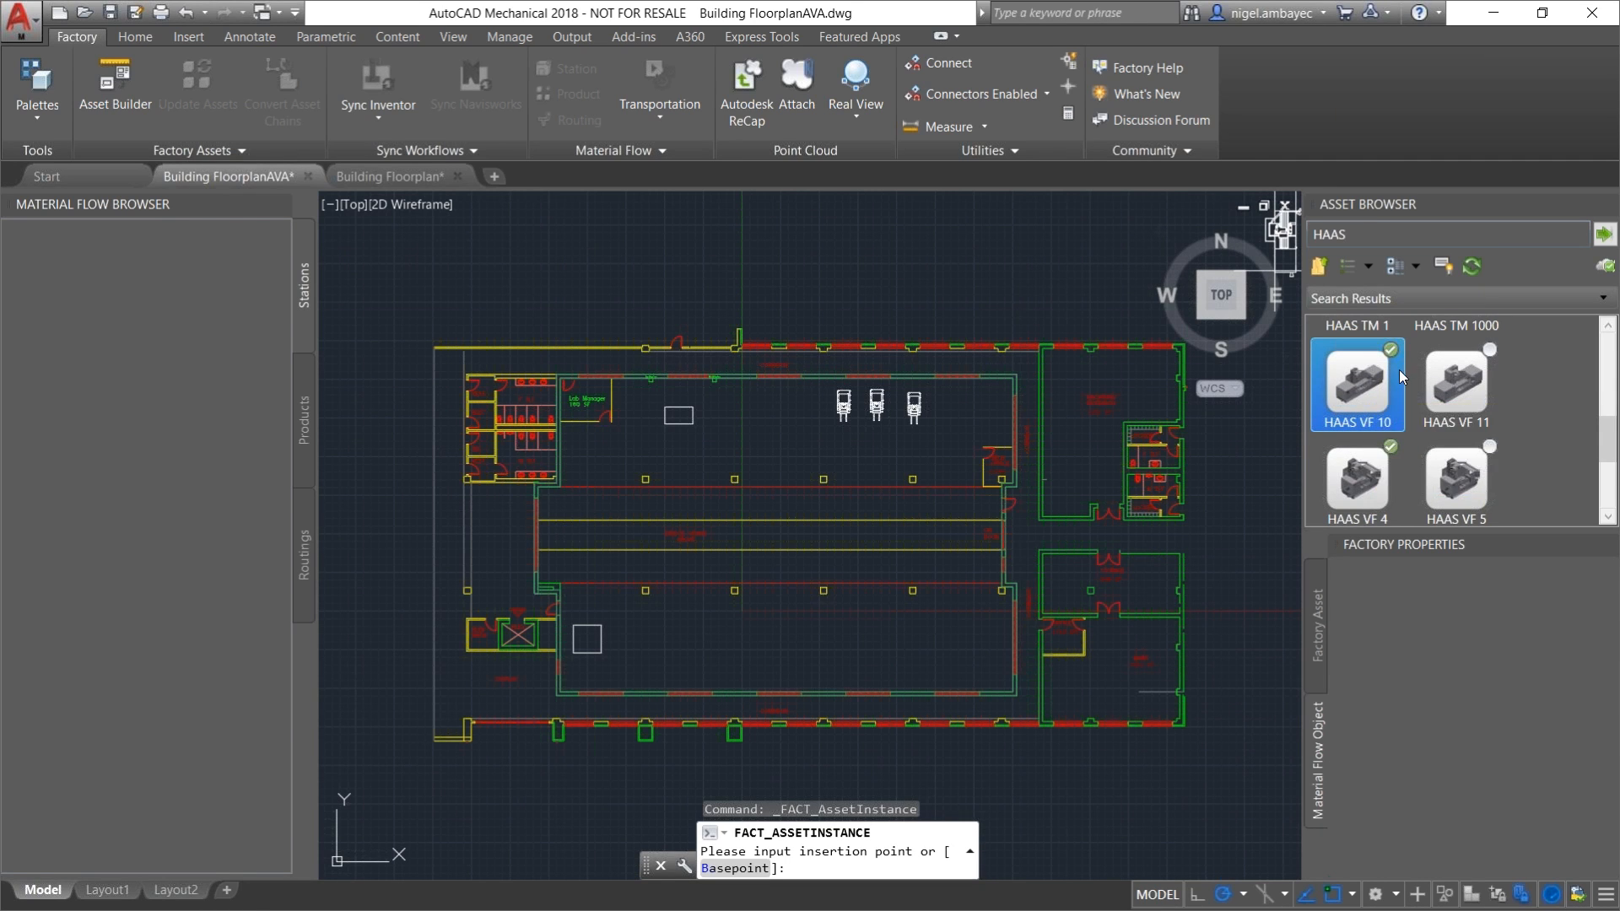
mouse_move(1370, 386)
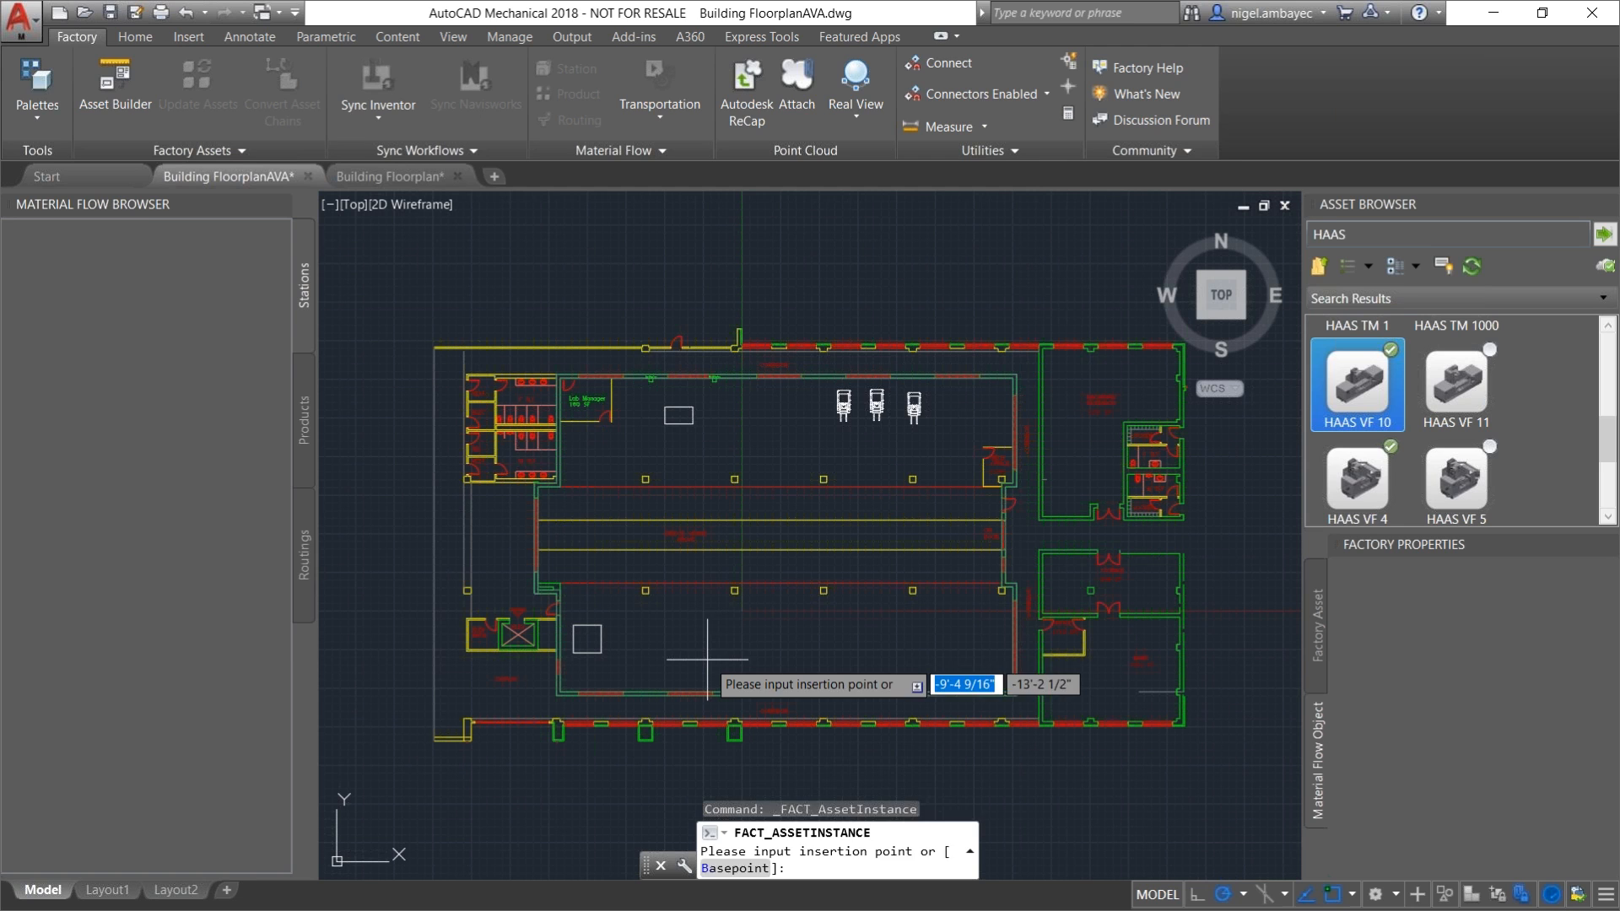
click(707, 660)
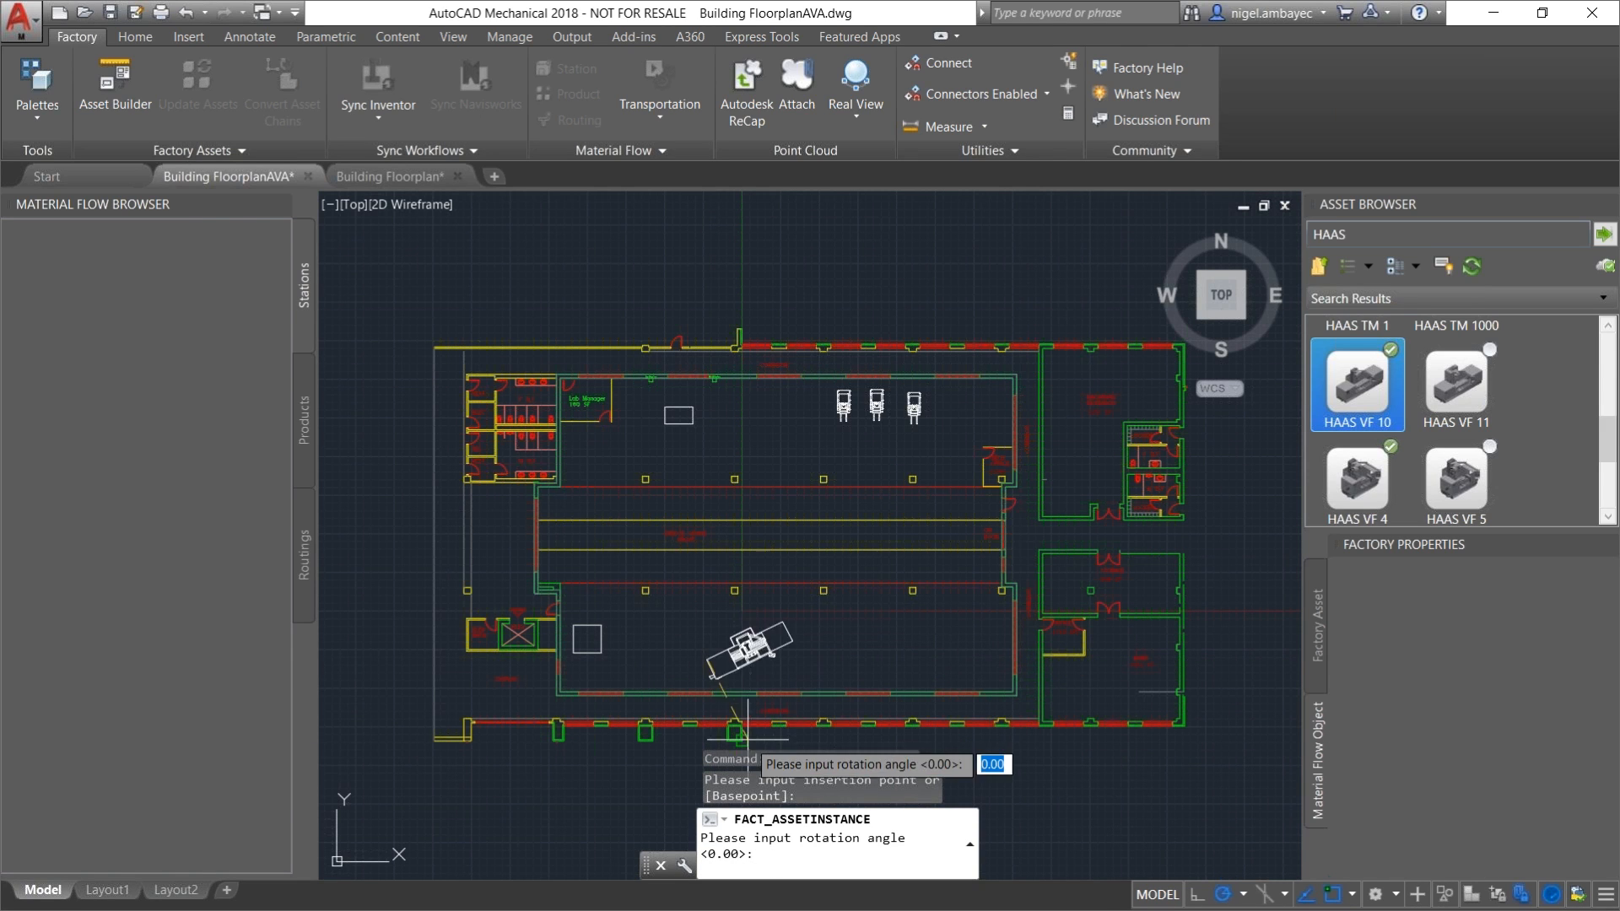
click(707, 617)
right_click(811, 673)
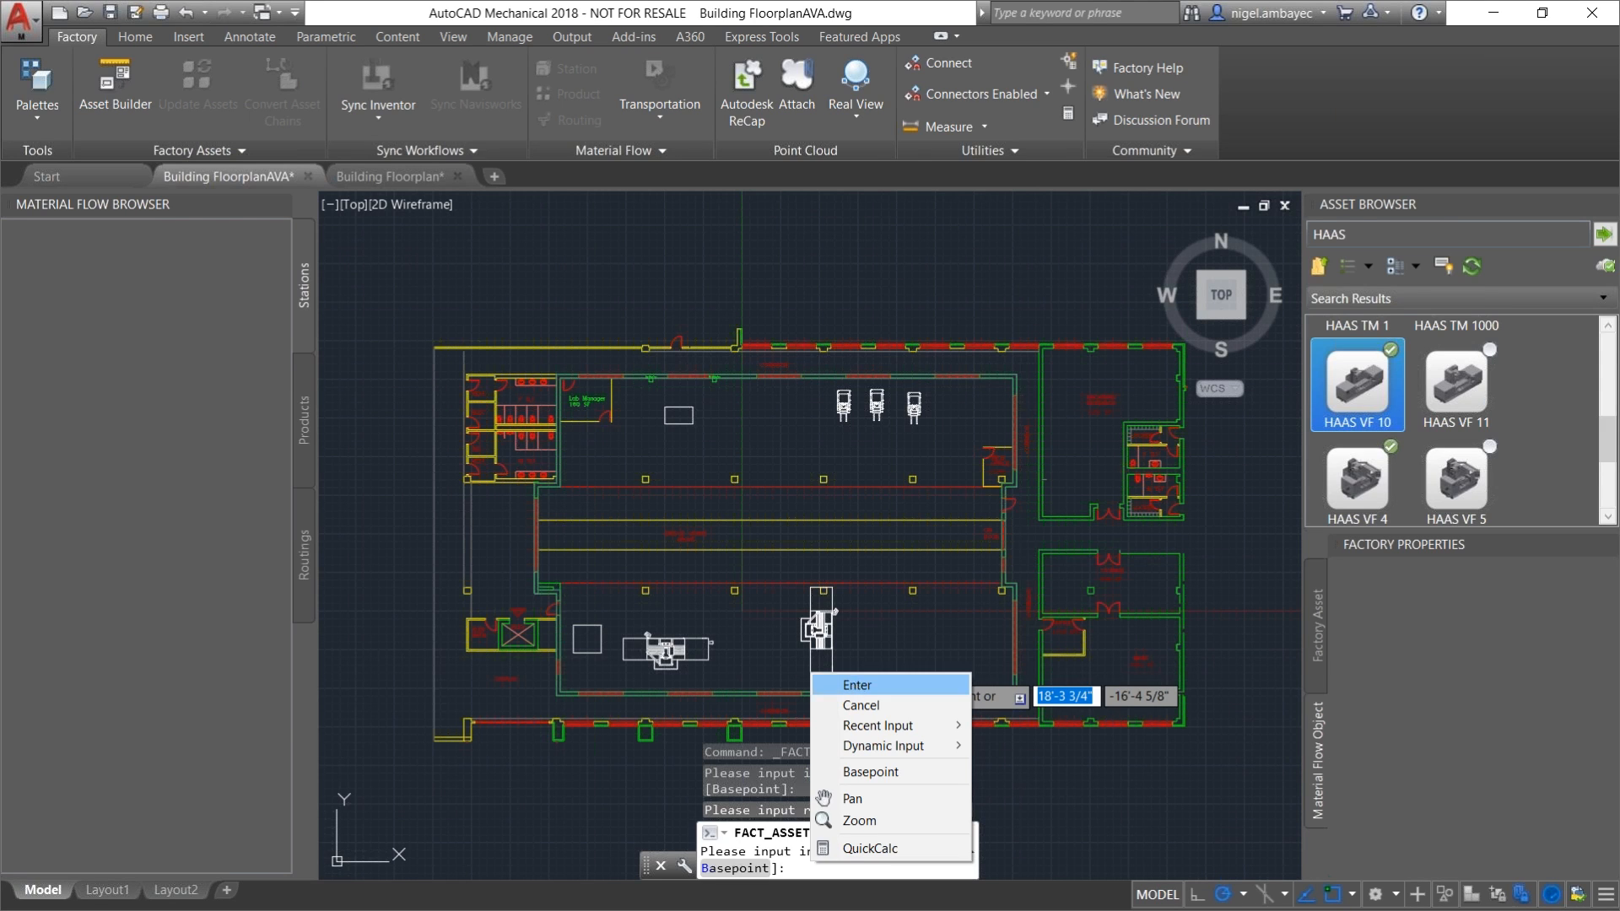
click(857, 686)
key(Escape)
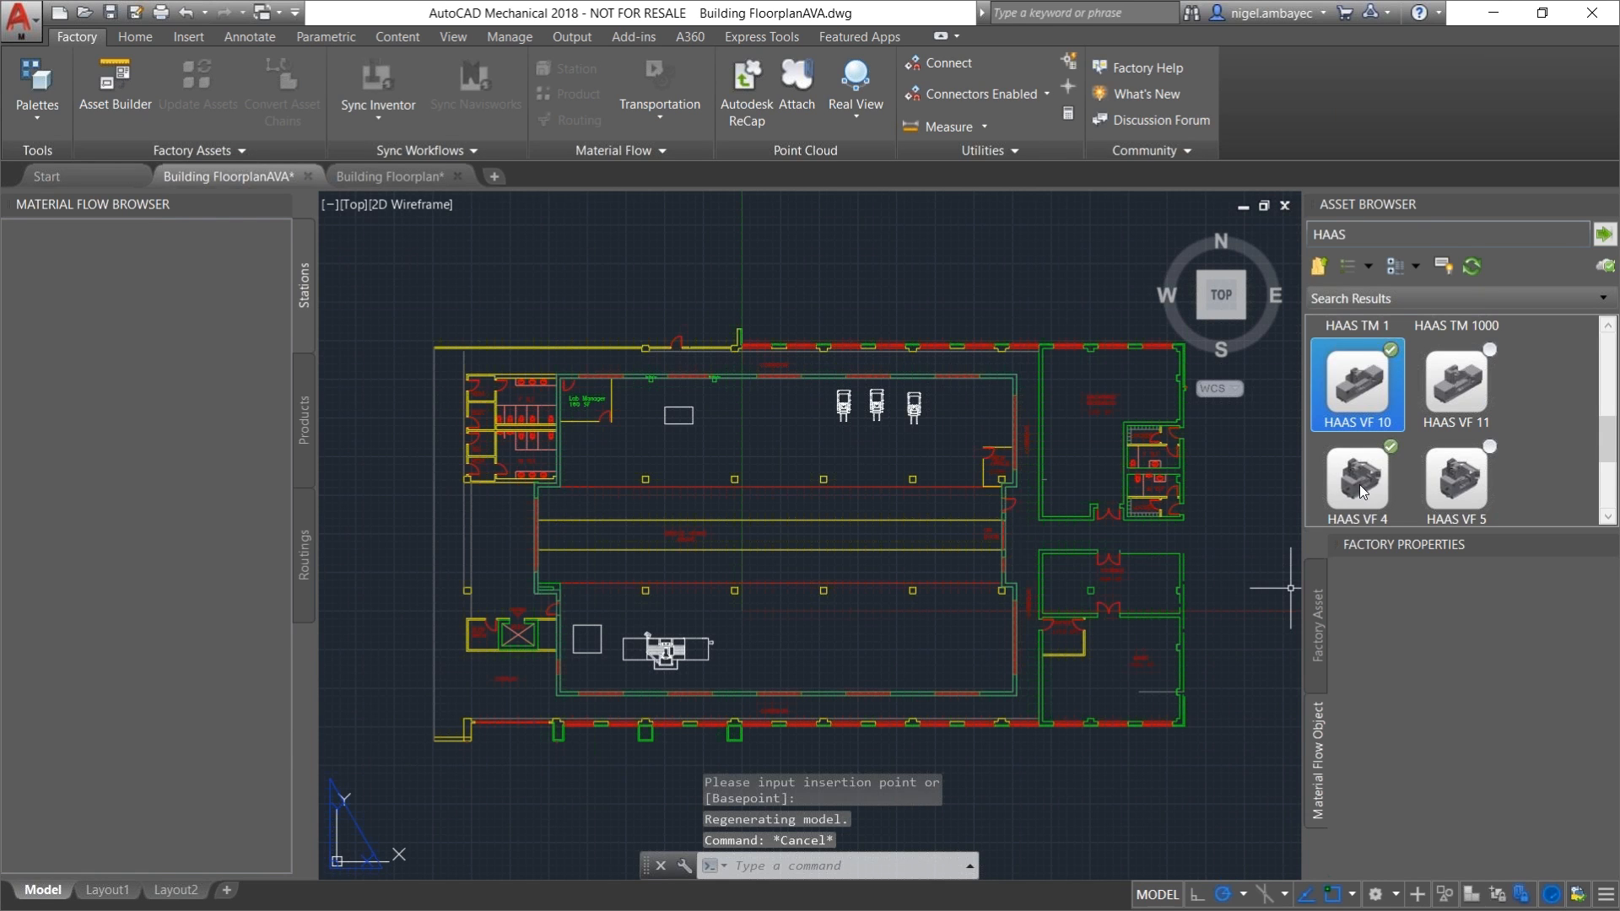
Step: Download the HAAS VF 5 cloud asset so it can be used in the layout
mouse_move(1395, 495)
scroll(1557, 476, down, 1)
scroll(1551, 474, up, 1)
click(1440, 498)
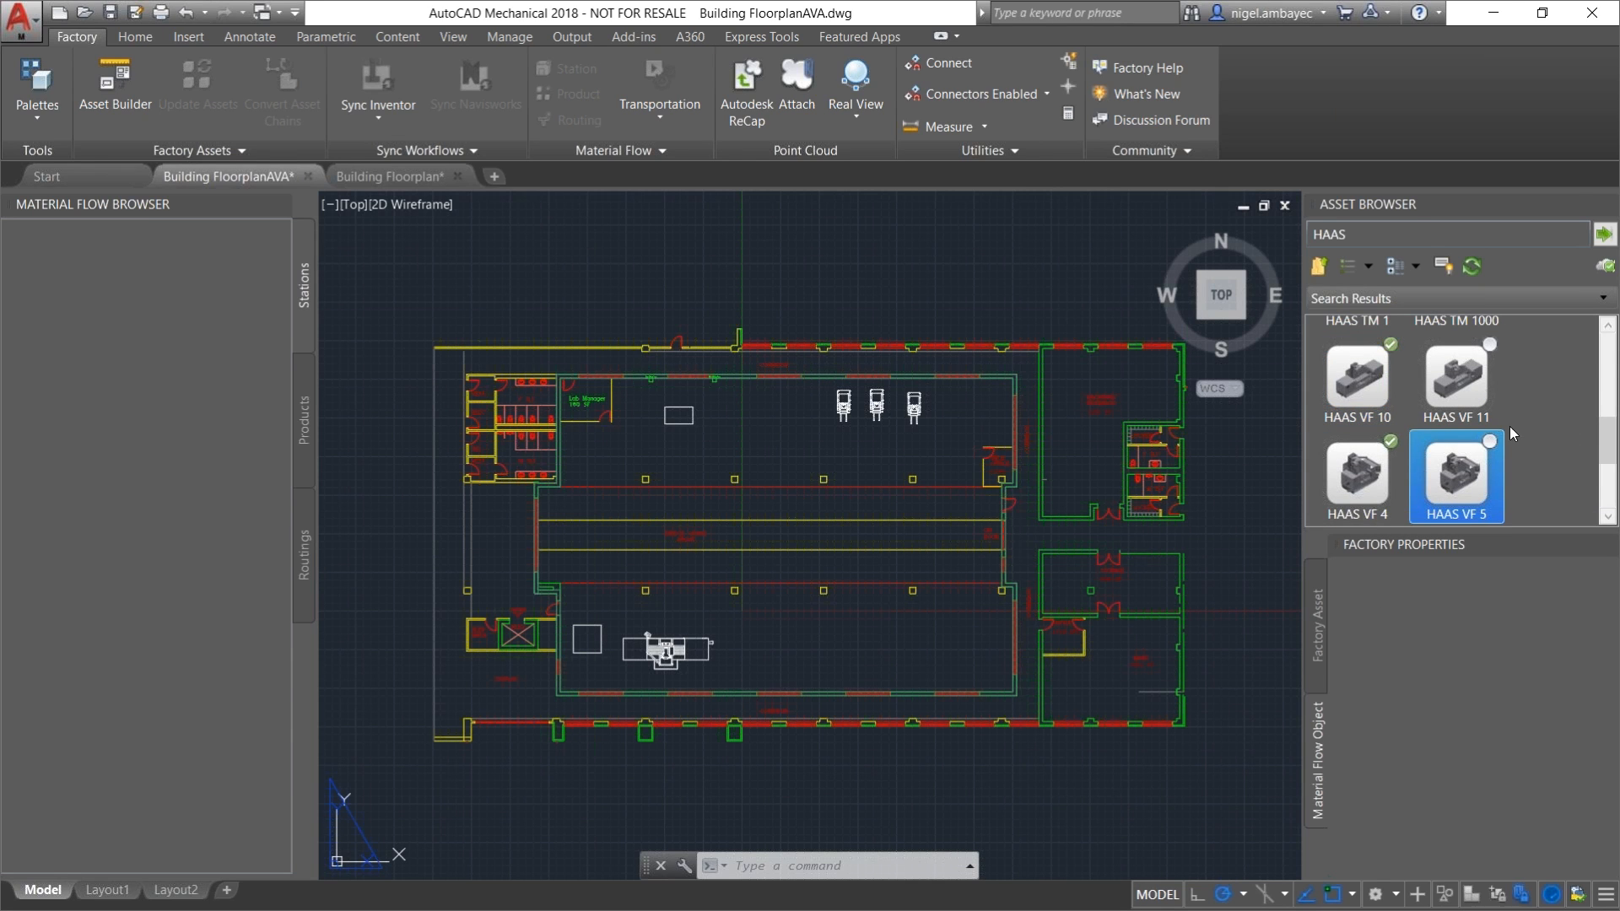
mouse_move(1398, 354)
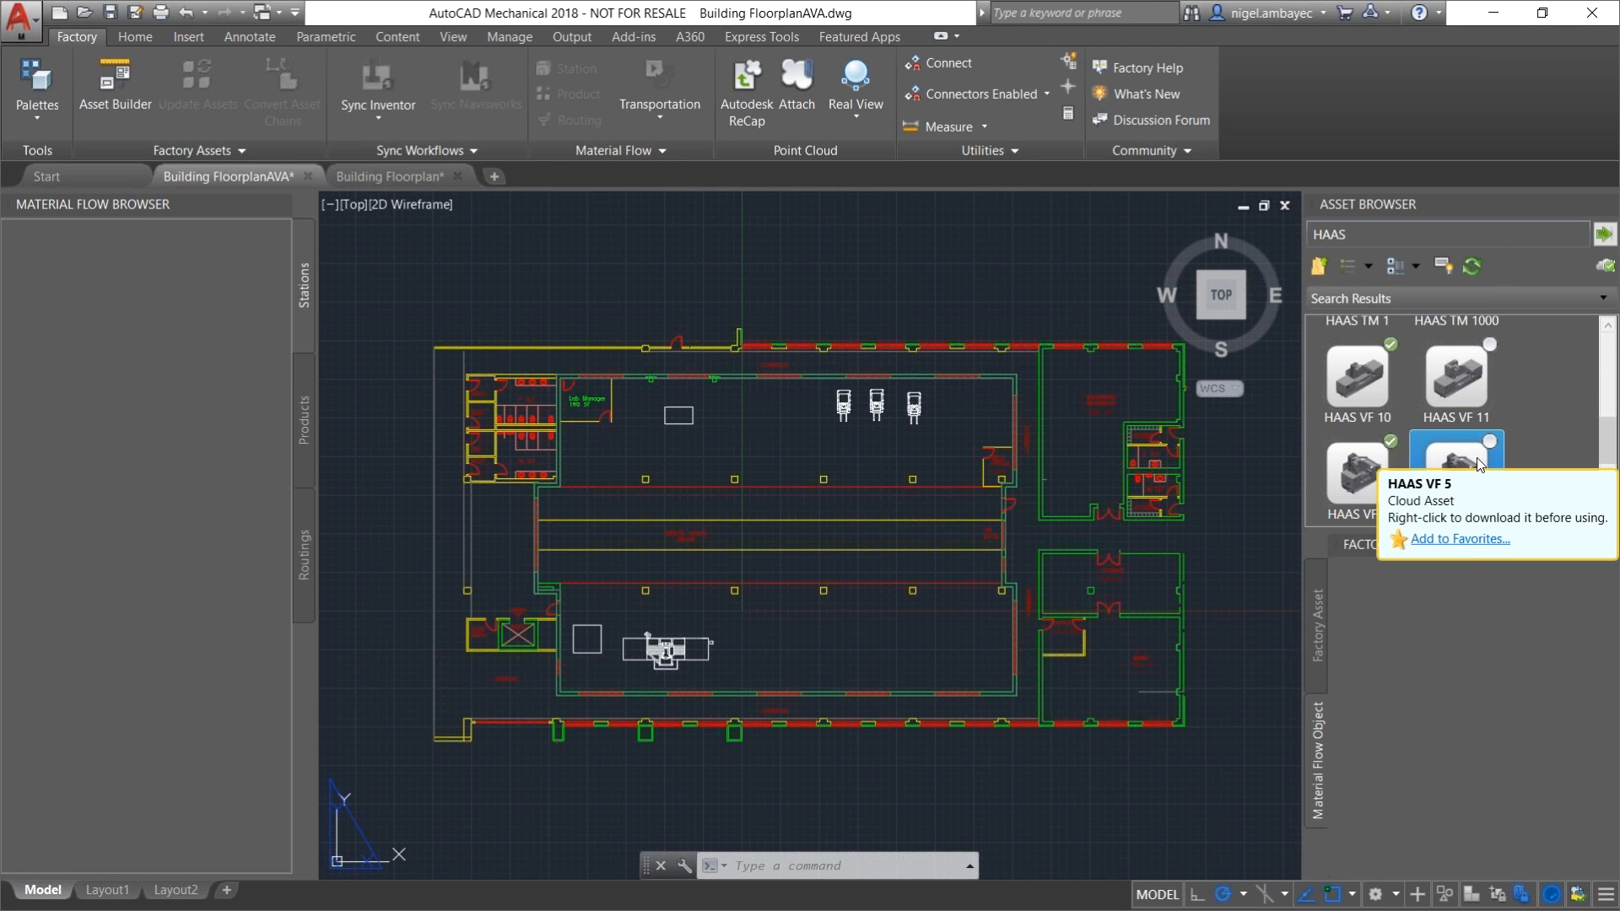
right_click(1474, 463)
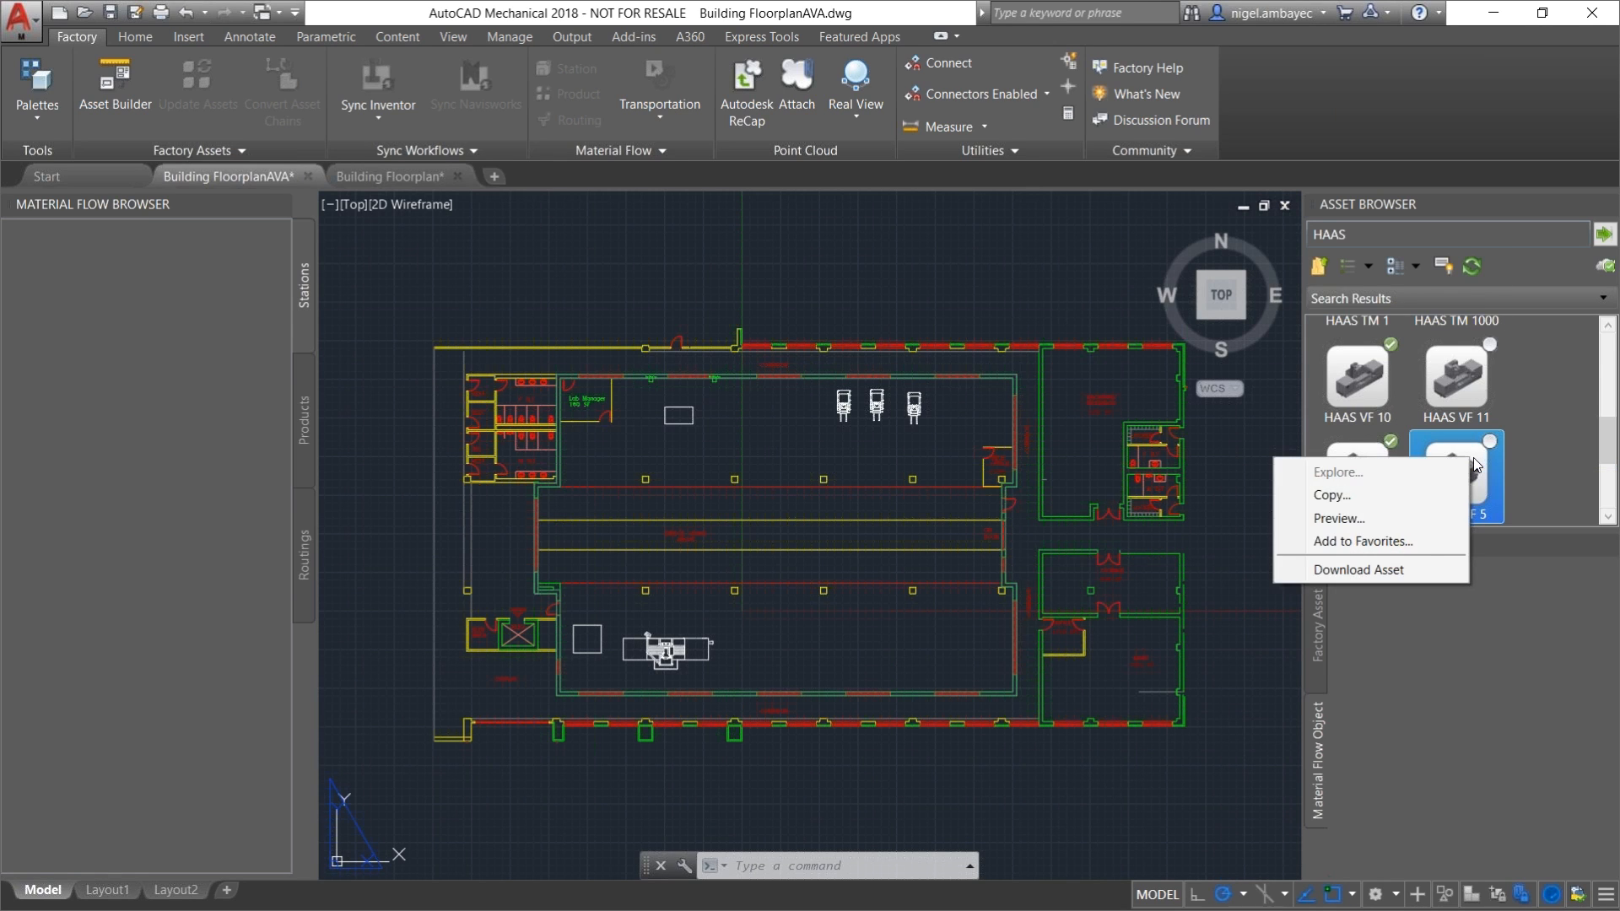
click(1420, 568)
mouse_move(1492, 454)
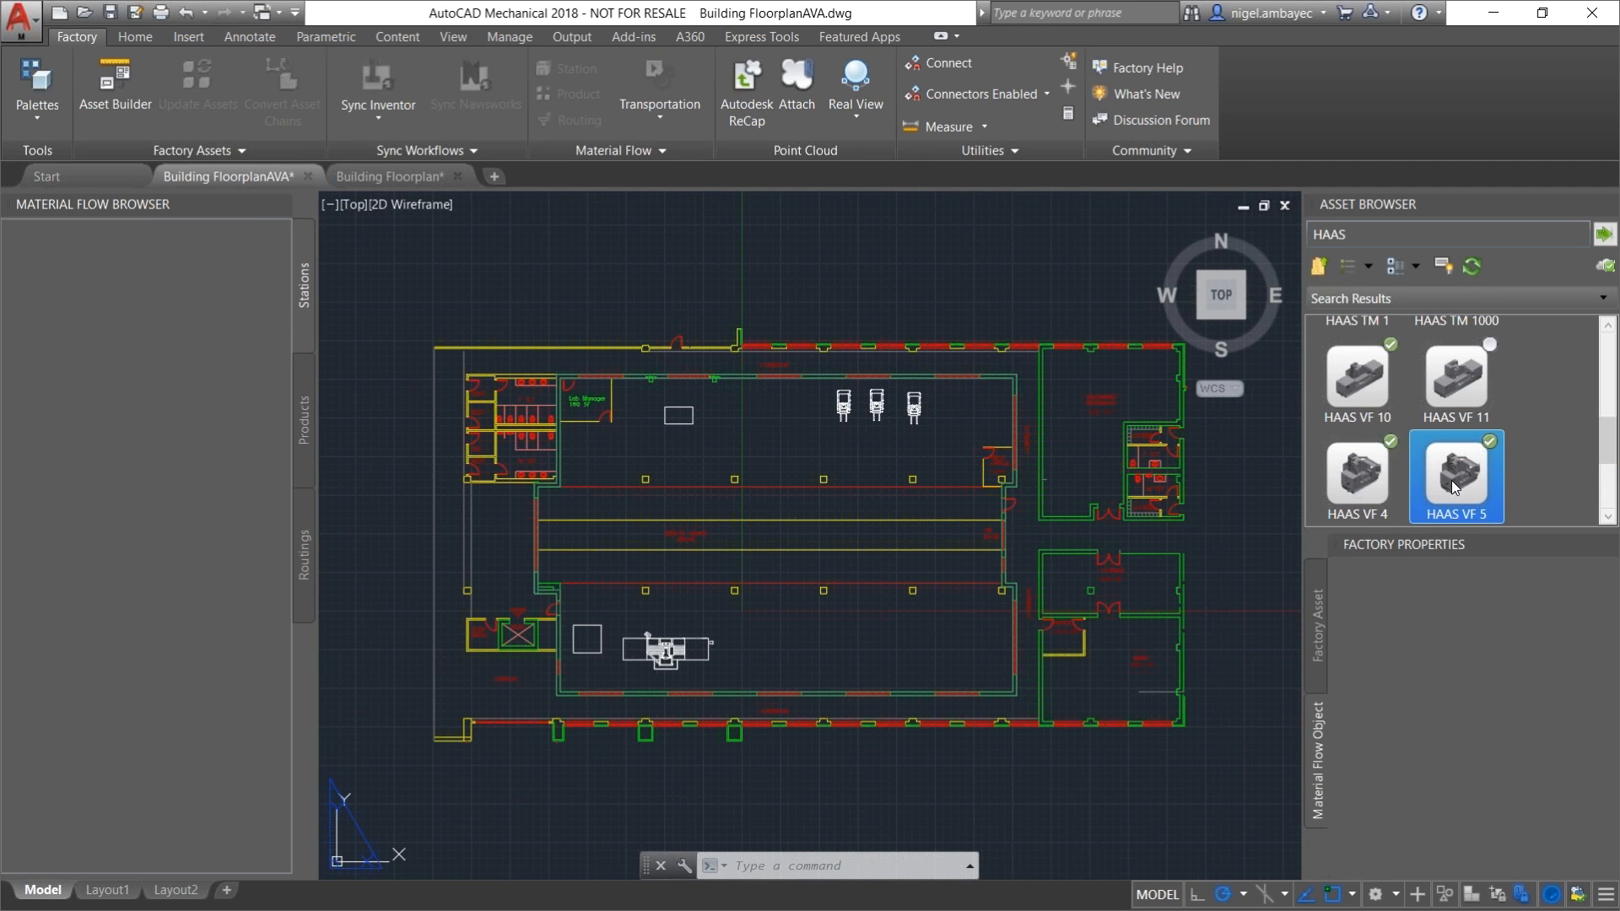
Step: Place one HAAS VF 5 machine in the lower hall just east of the HAAS VF 10, accepting the default rotation, and end the placement
mouse_move(1461, 482)
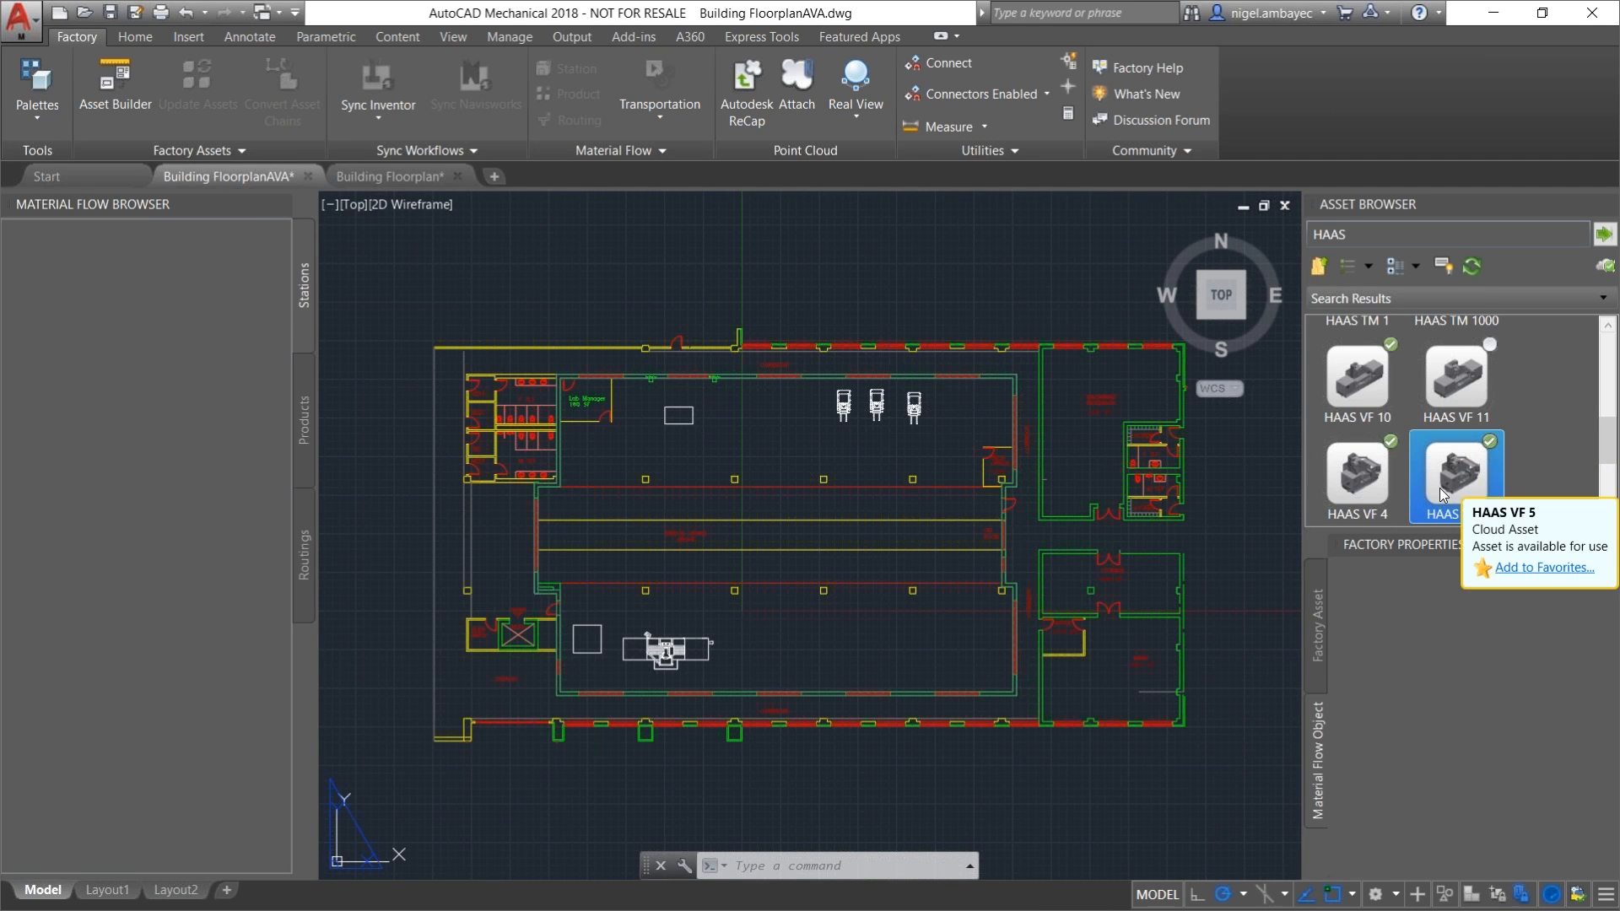
double_click(1431, 486)
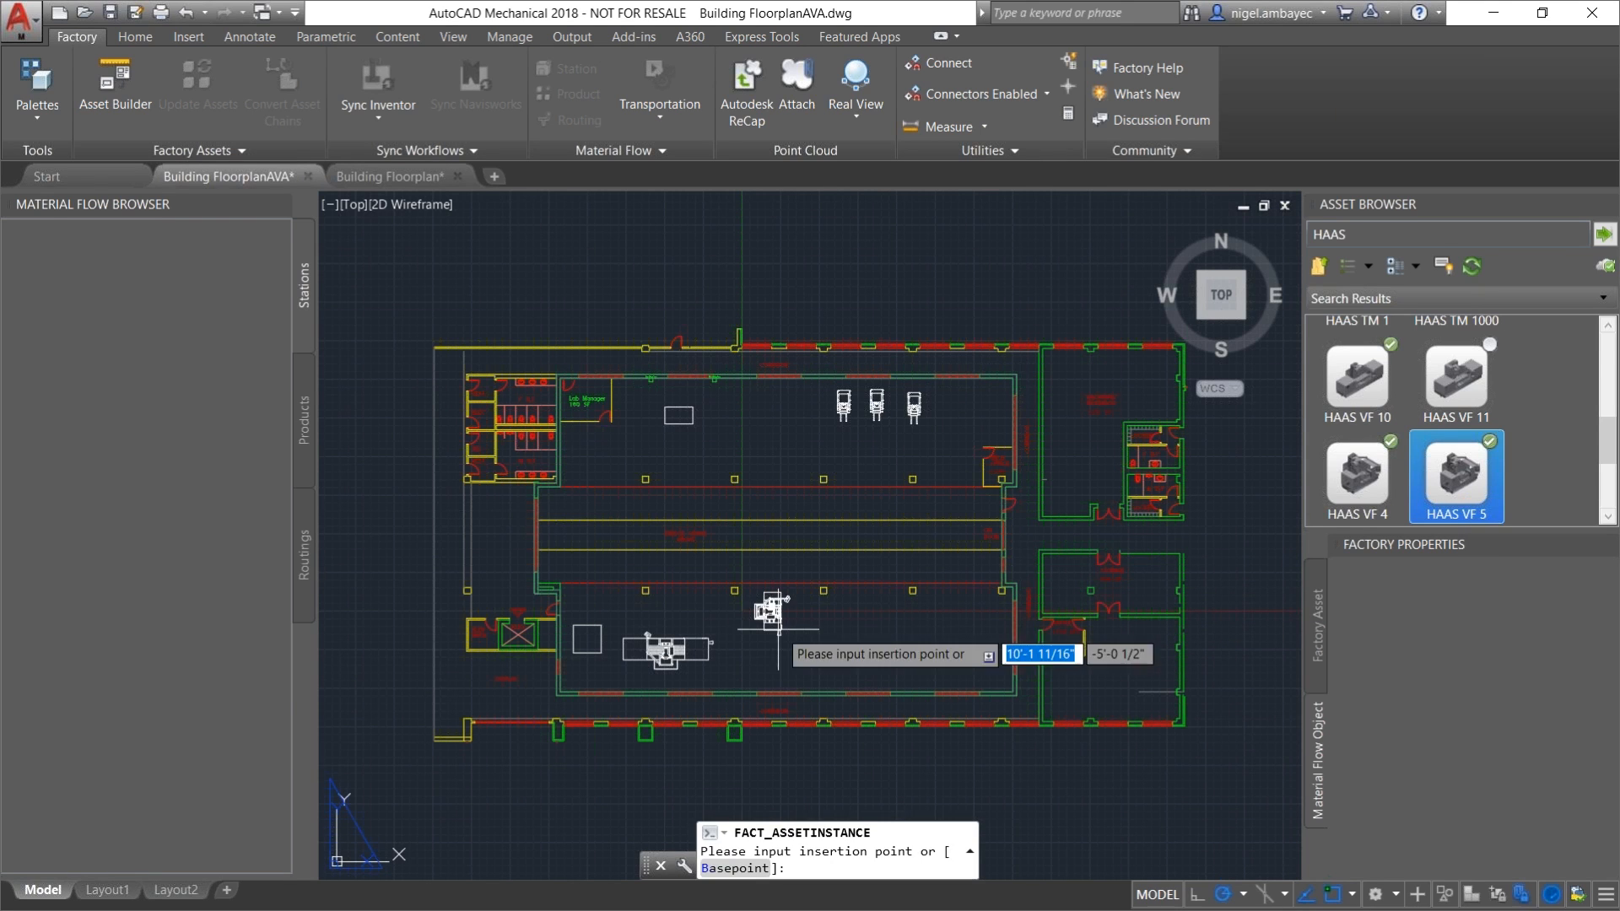
click(753, 675)
key(Return)
right_click(799, 657)
click(844, 667)
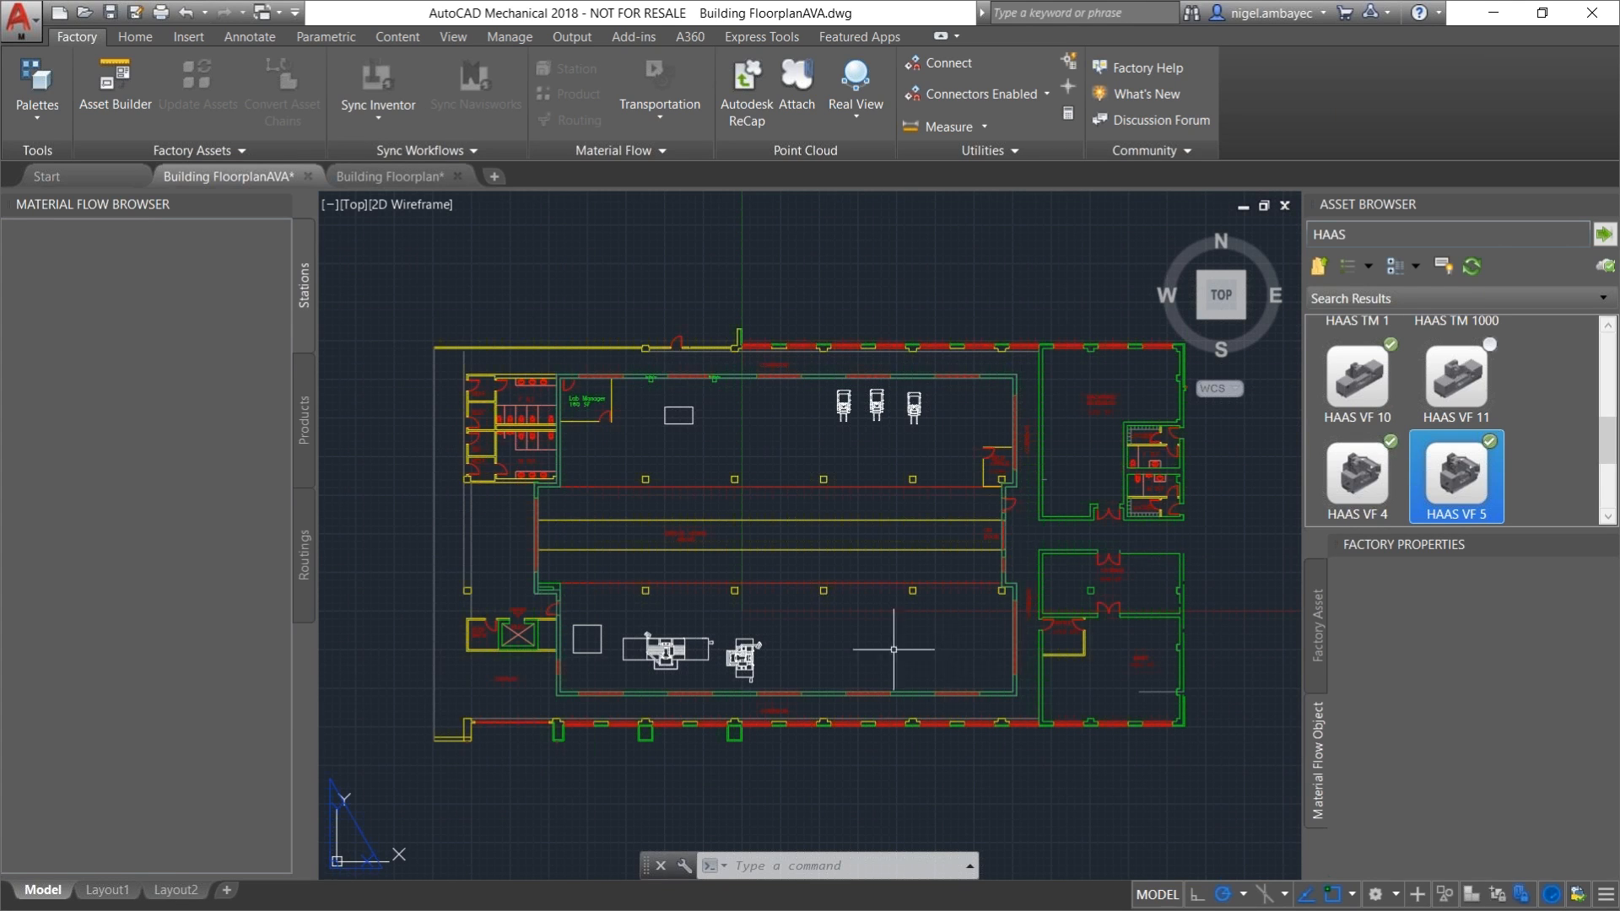
Step: Return to the top-level Factory Assets library and look over its folders, from System Assets and User Assets down to Favorites
right_click(894, 648)
key(Escape)
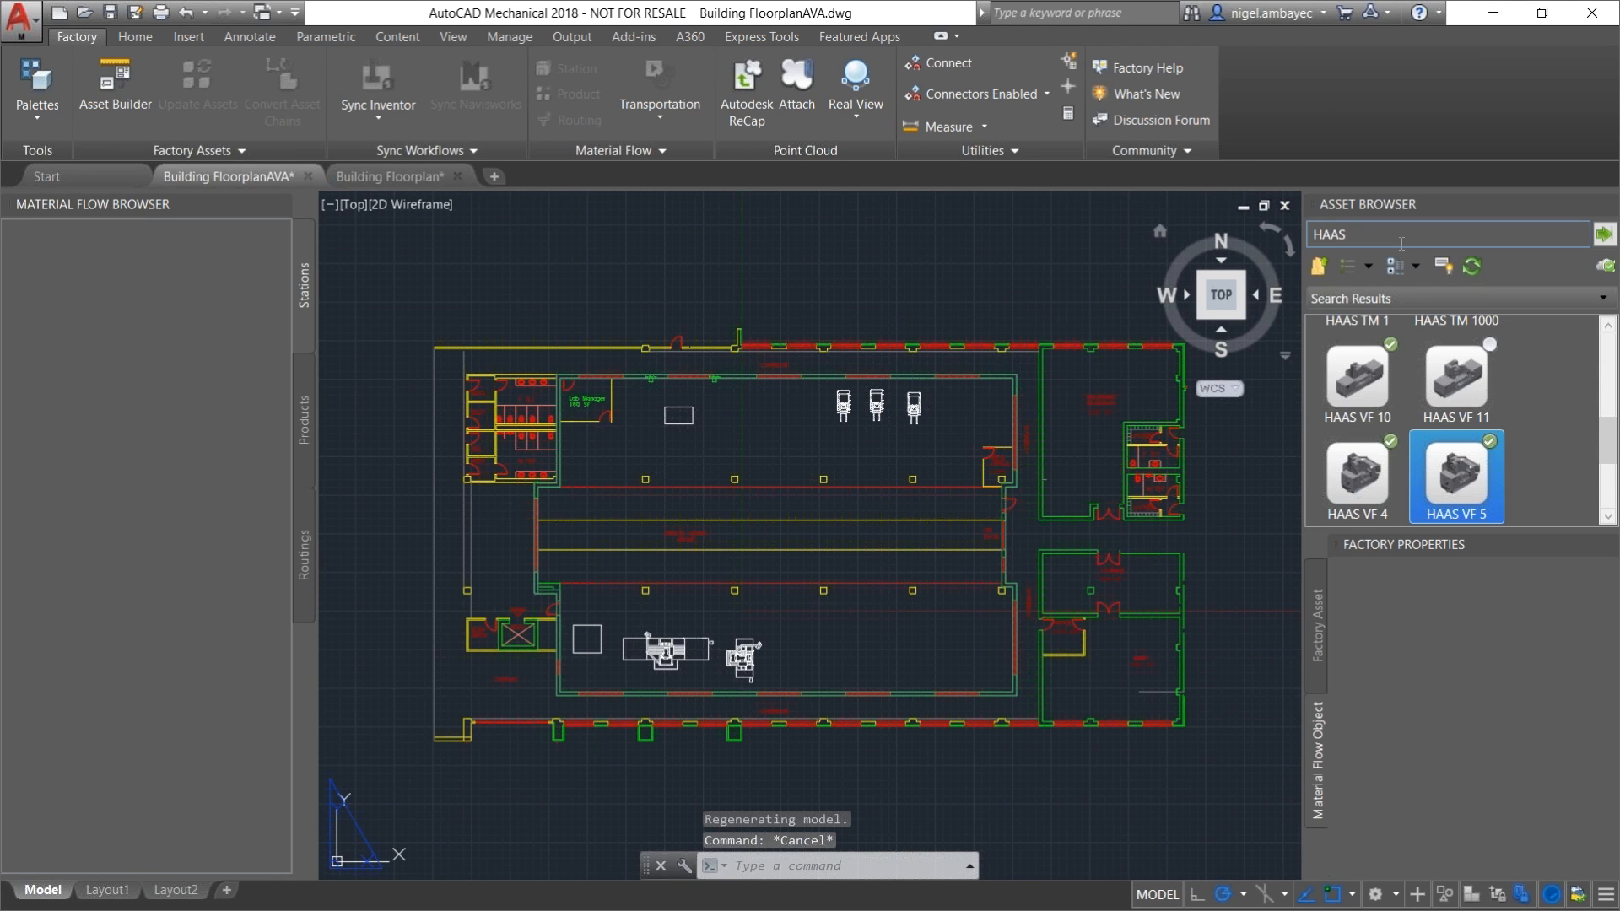
drag(1402, 244, 1291, 242)
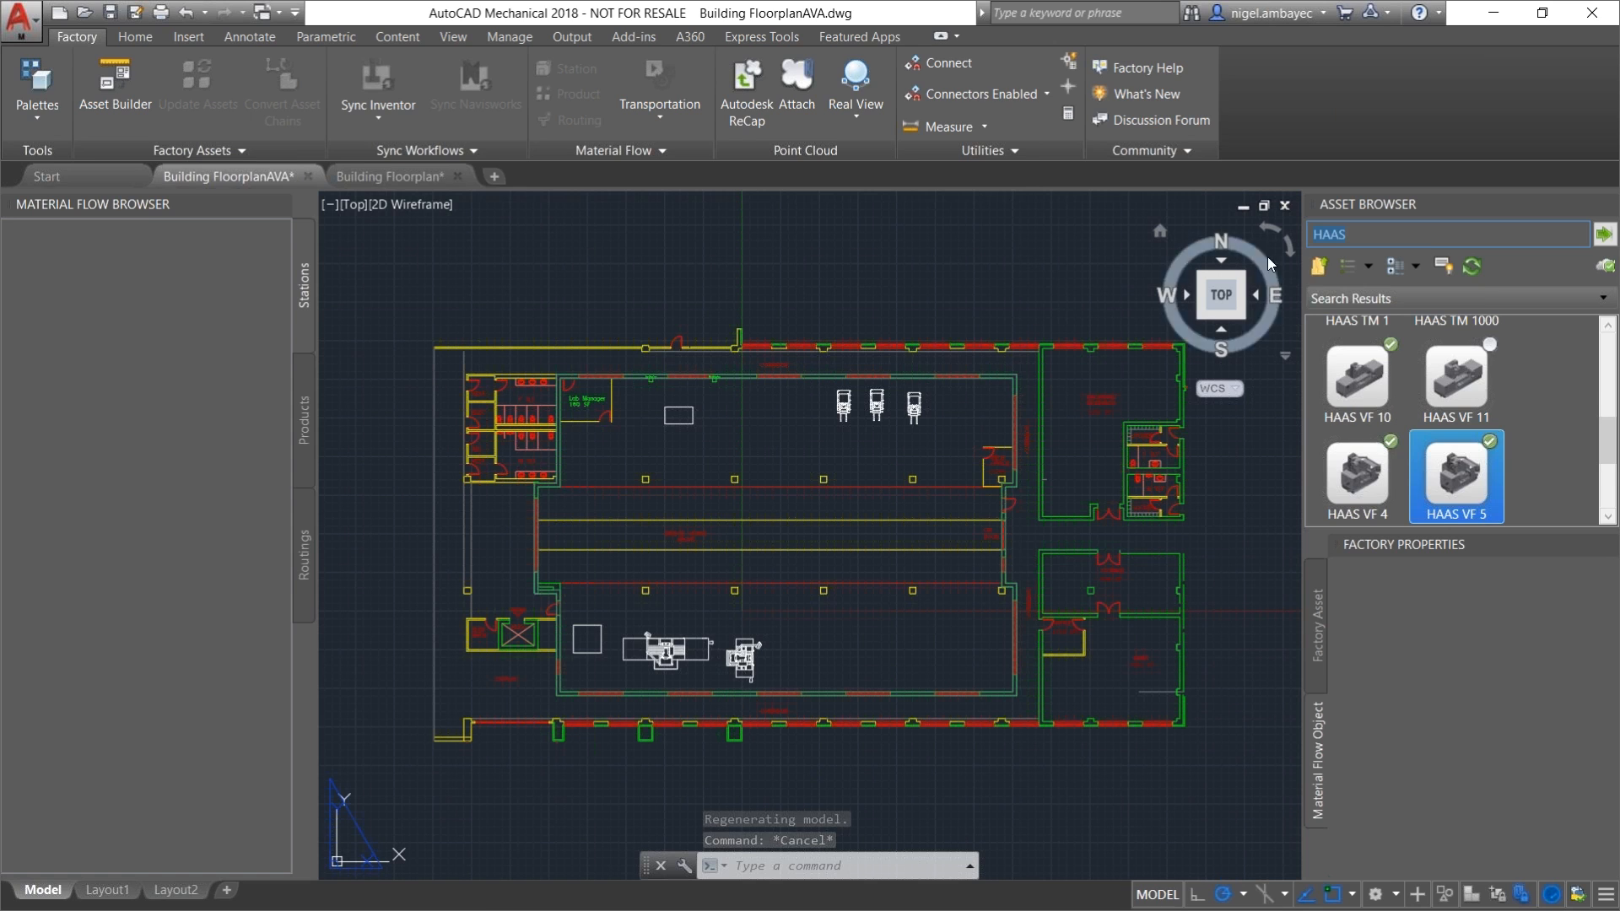
click(1318, 267)
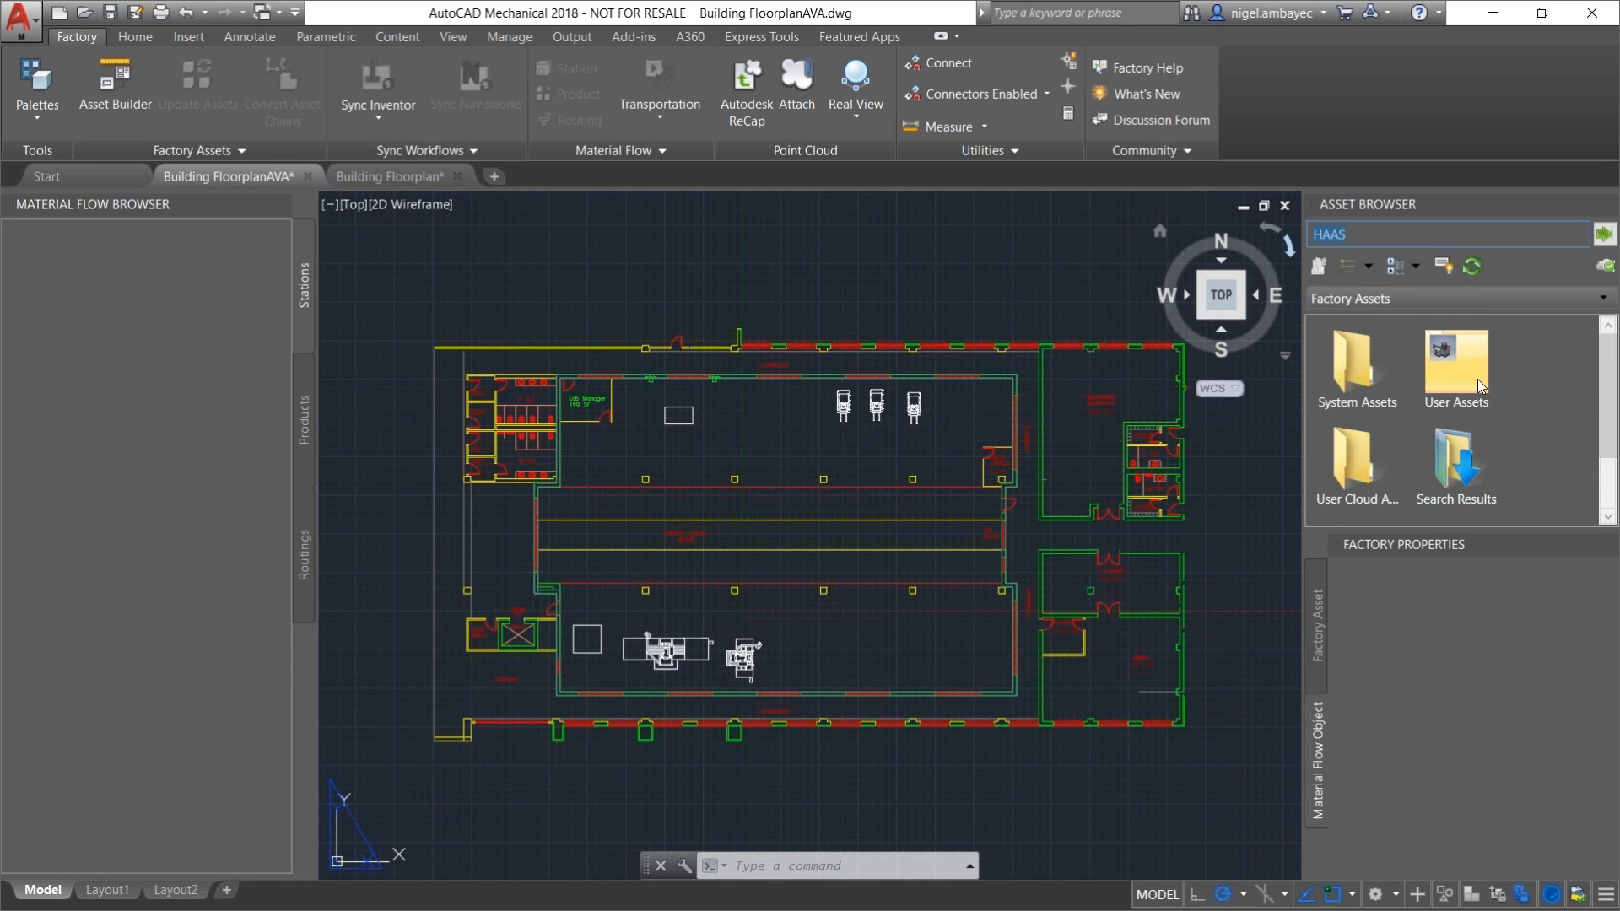
scroll(1388, 467, down, 2)
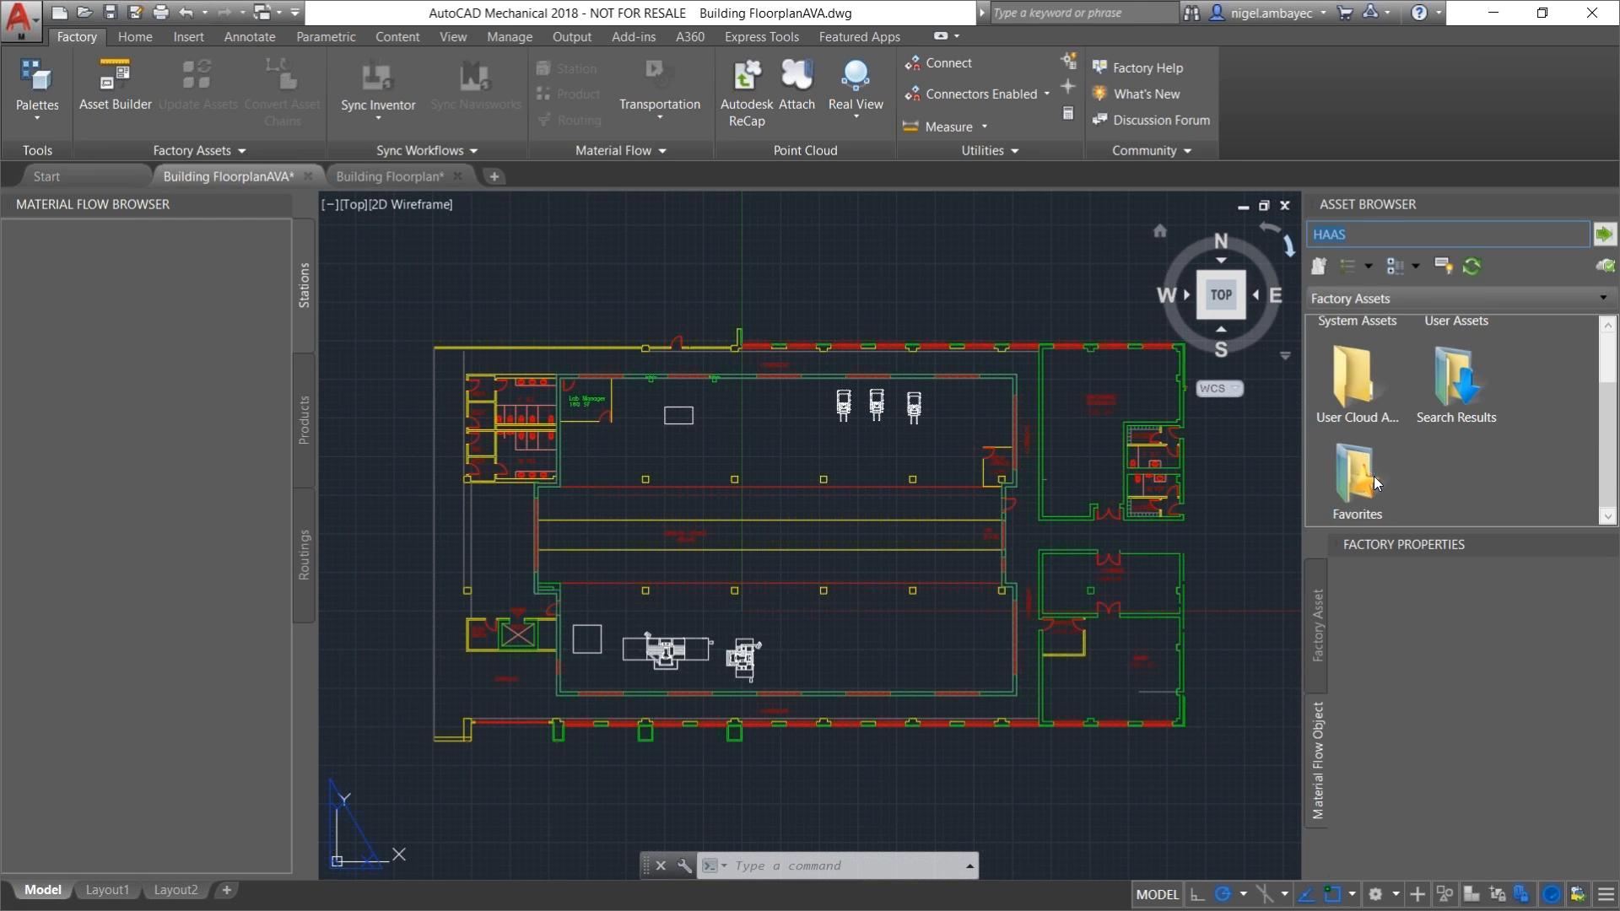
scroll(1462, 453, up, 2)
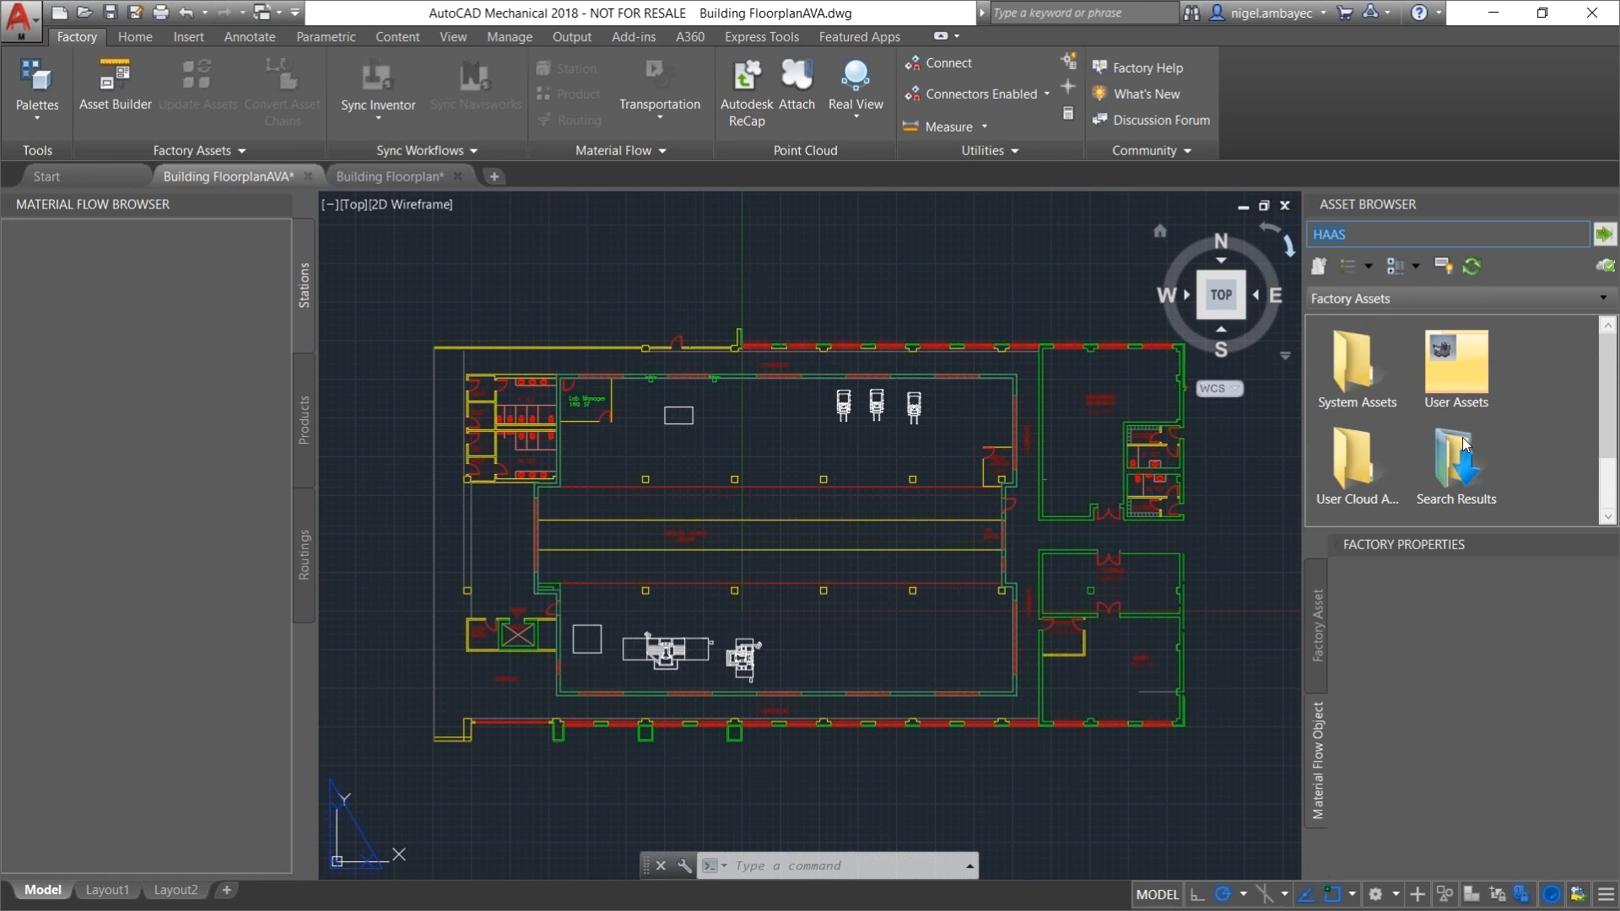
Step: Search the factory asset library for KETIV and review the details of the CNCMachineP1256 local asset
text(KETIV)
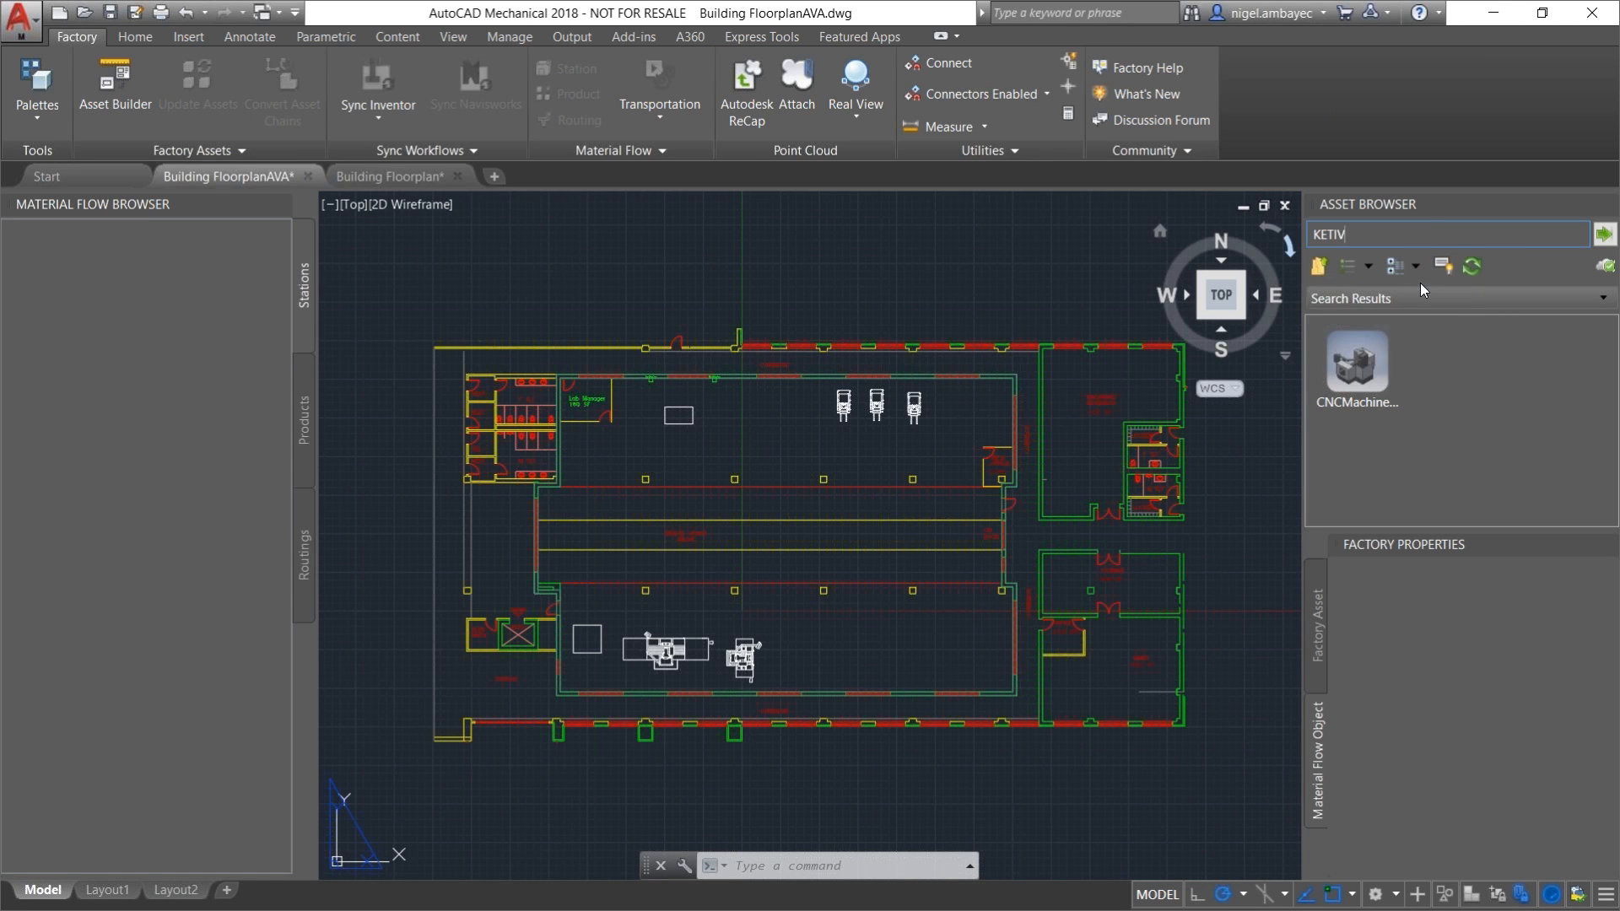
click(1375, 387)
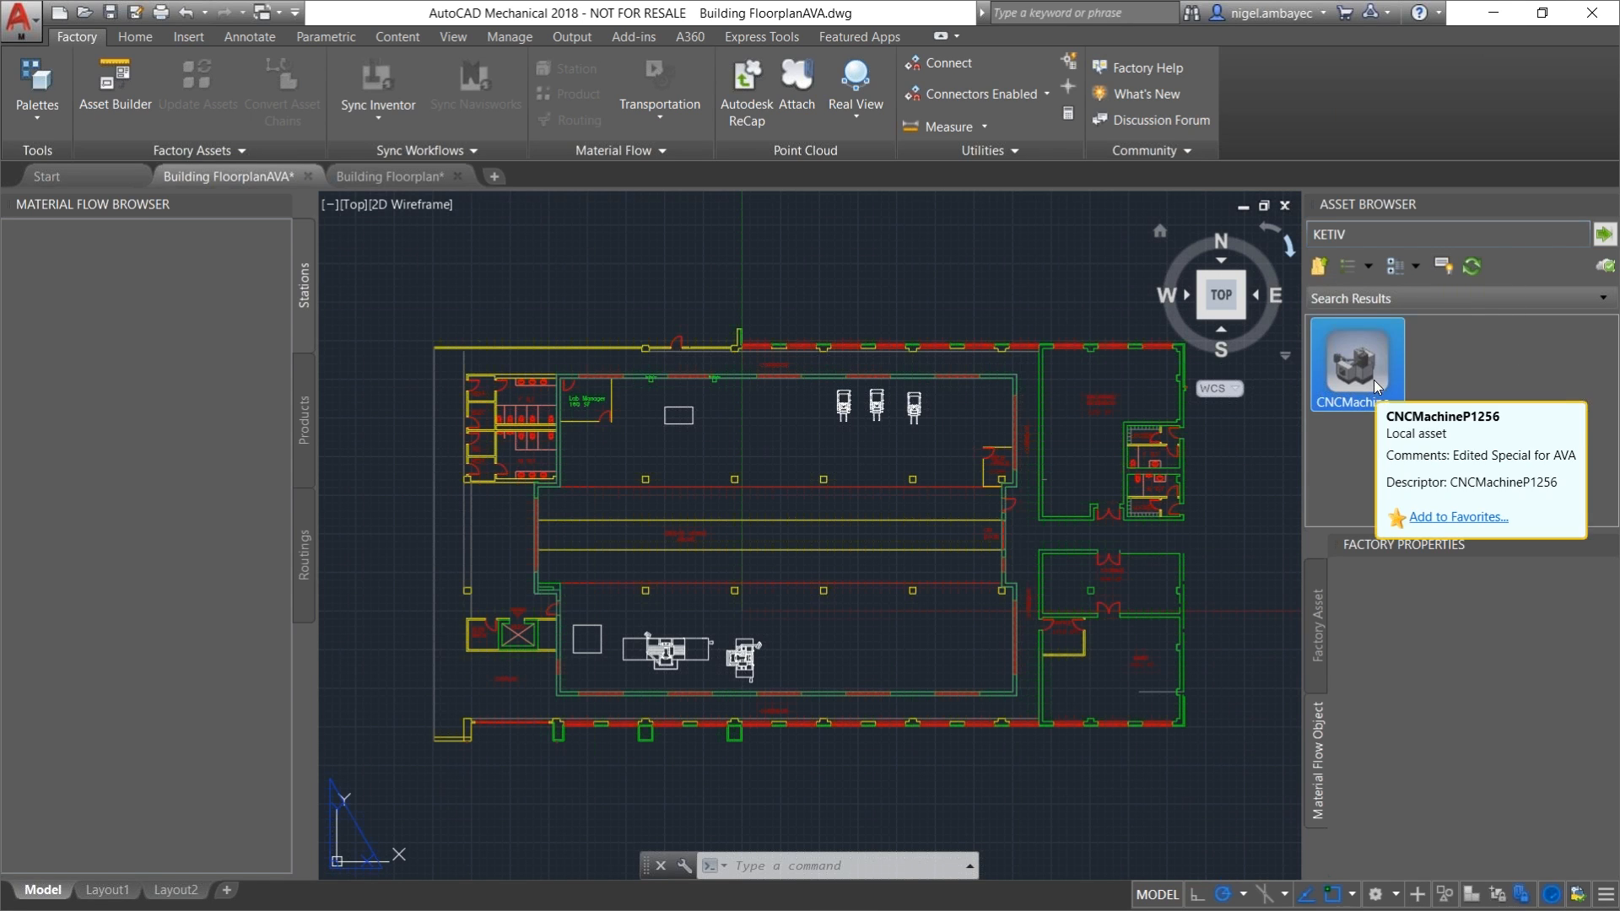
mouse_move(1372, 375)
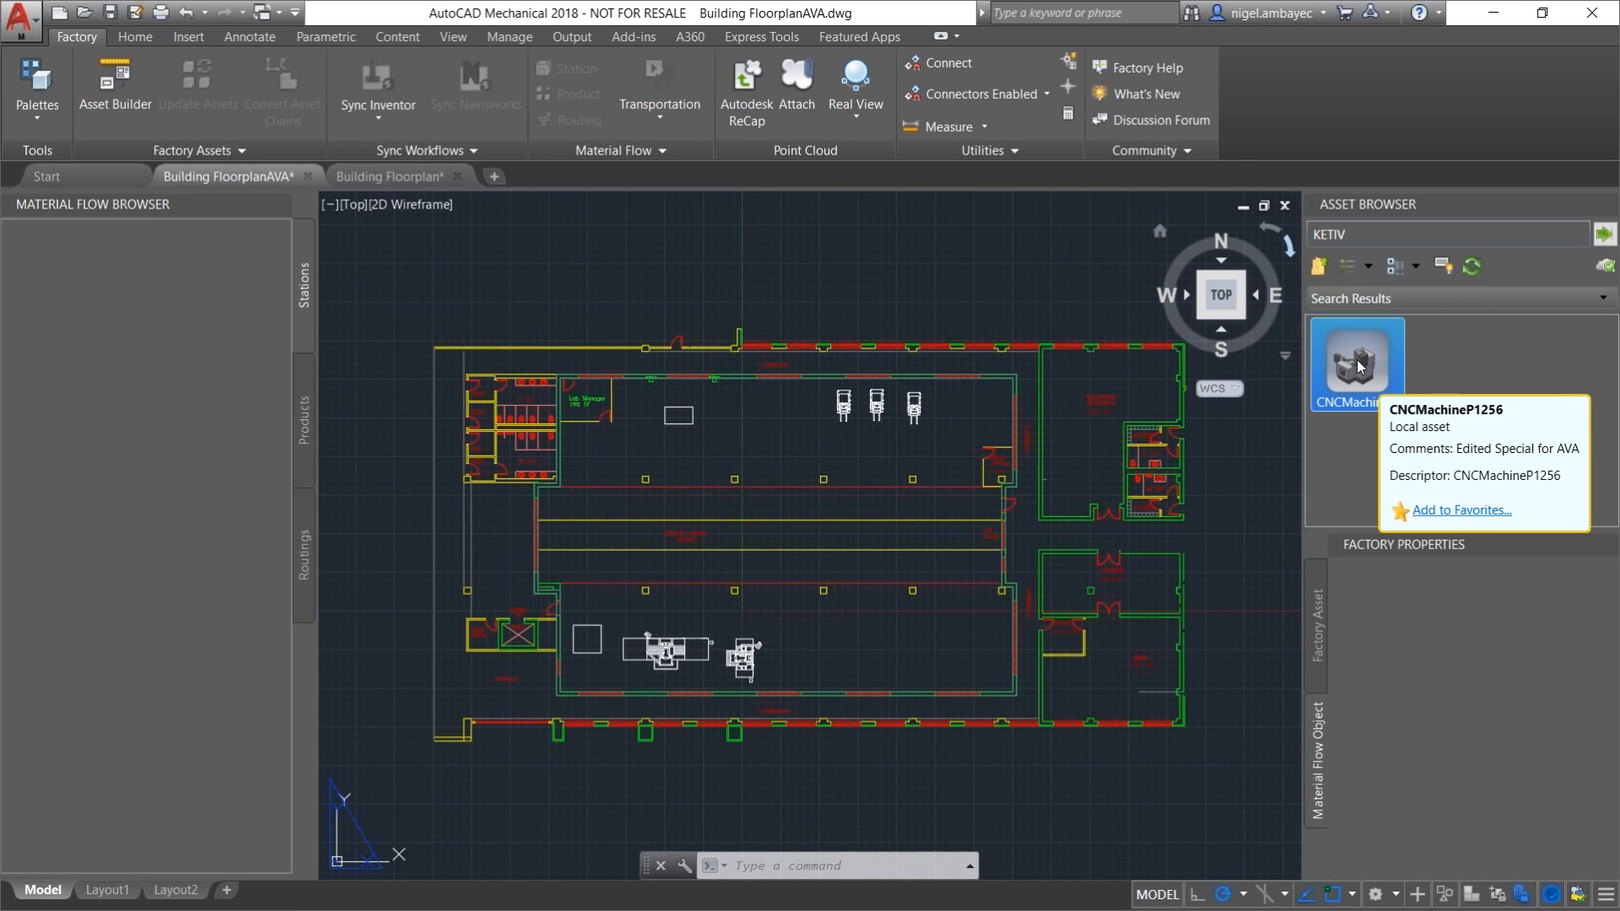
Step: Place one CNCMachineP1256 in the upper hall just west of the three existing machines, accepting the default rotation, and end the placement
double_click(1360, 366)
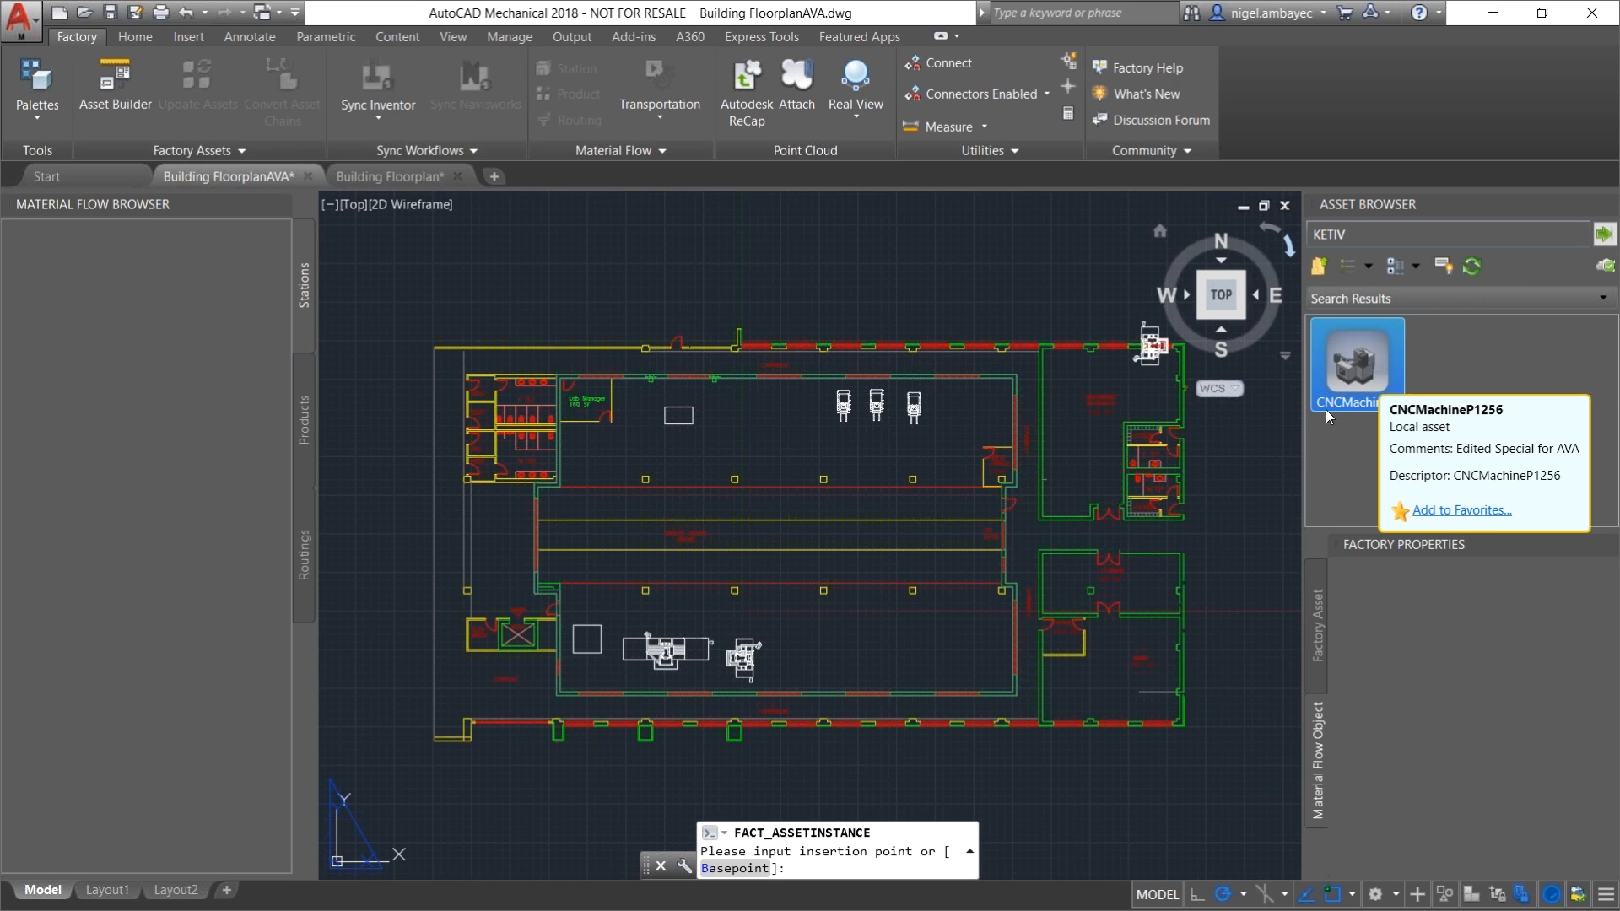
click(764, 405)
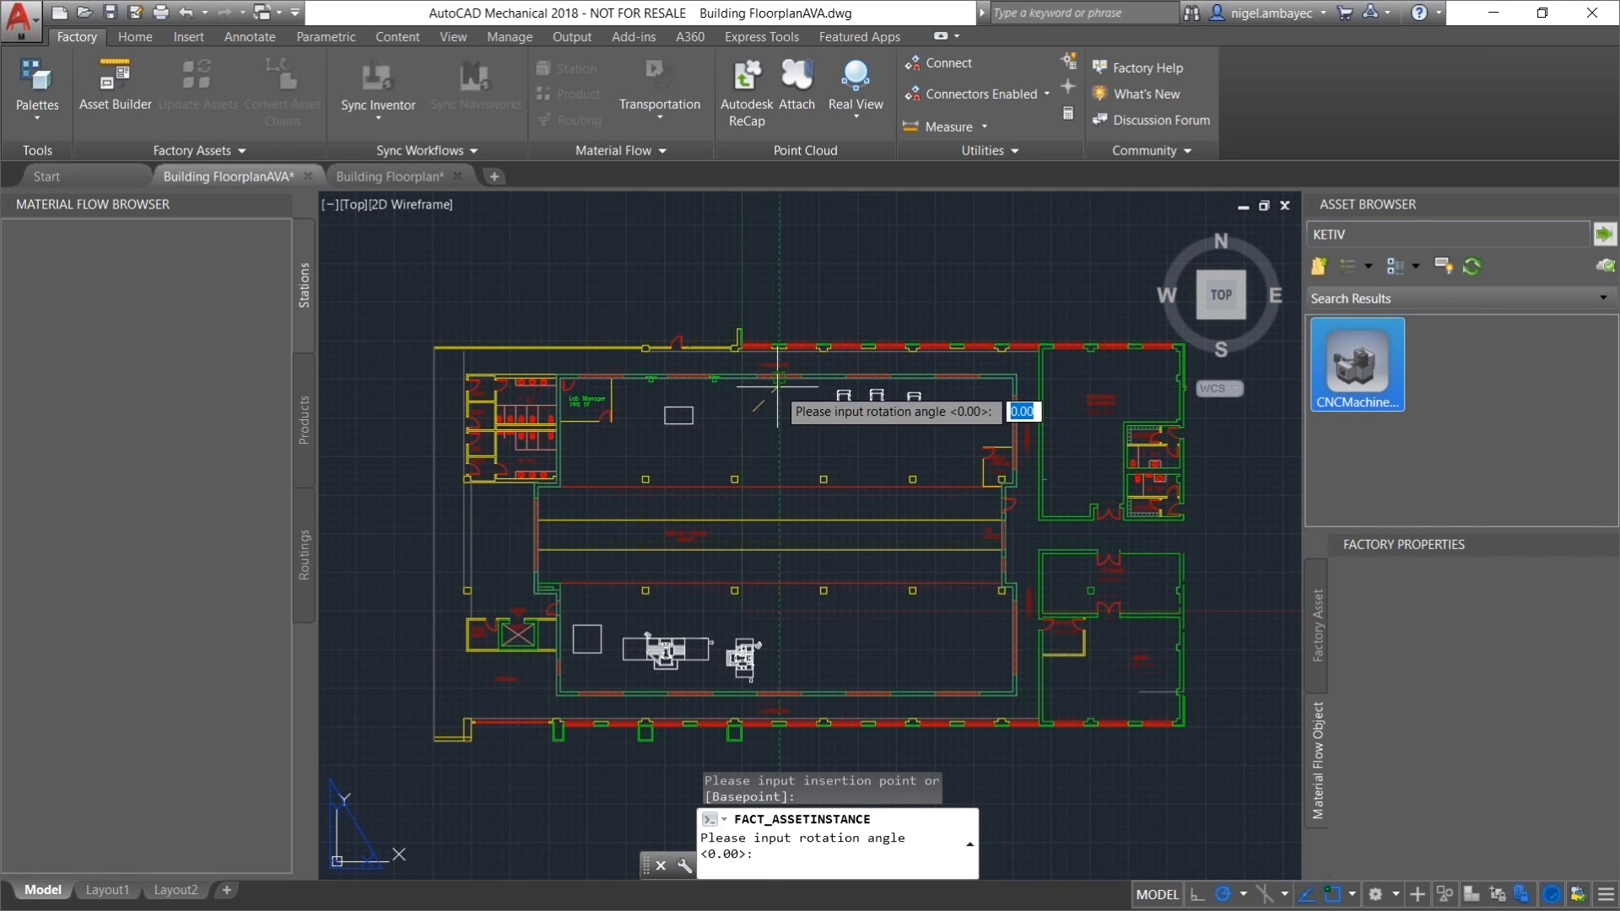
key(Return)
right_click(751, 375)
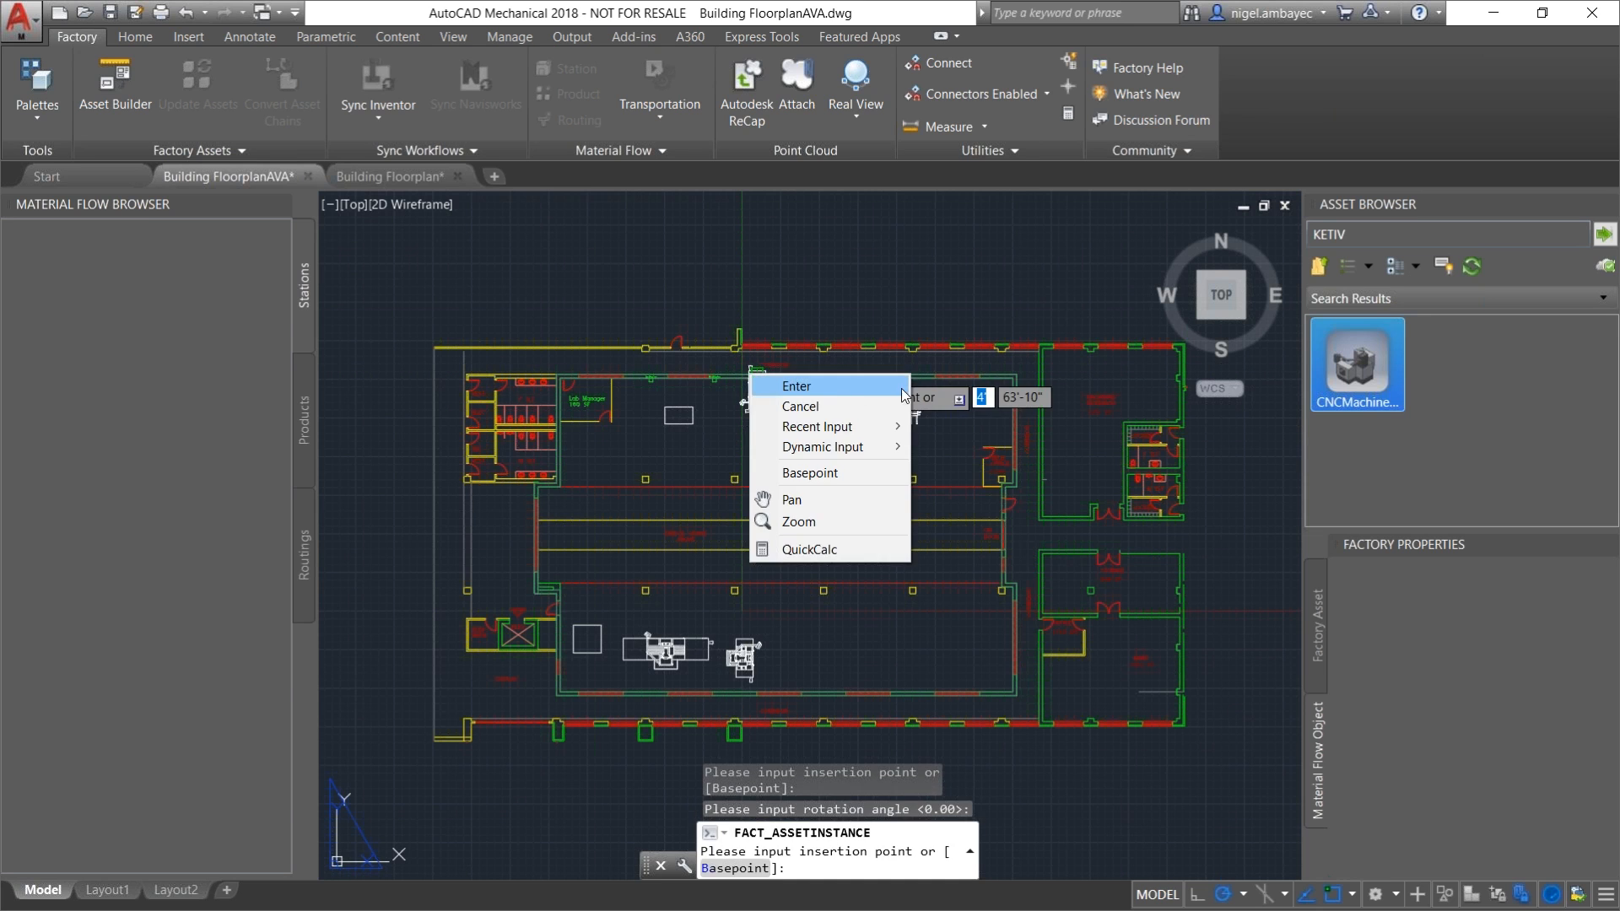
click(855, 389)
Step: Search the factory asset library for conveyor instead of KETIV
drag(1433, 240, 1141, 271)
key(BackSpace)
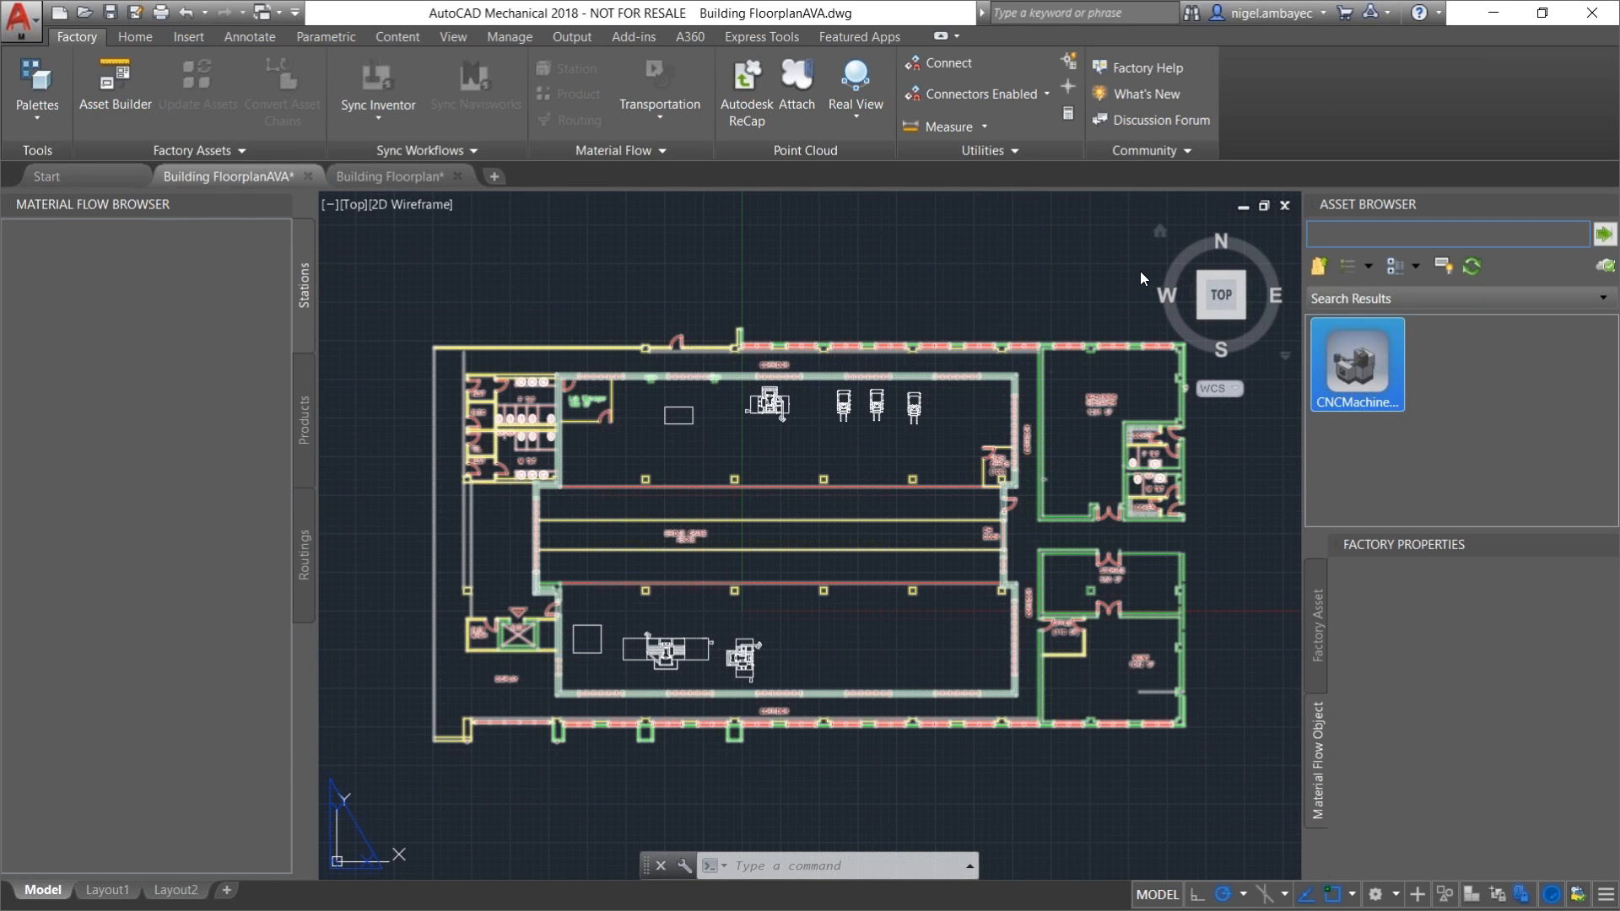
text(conveyor)
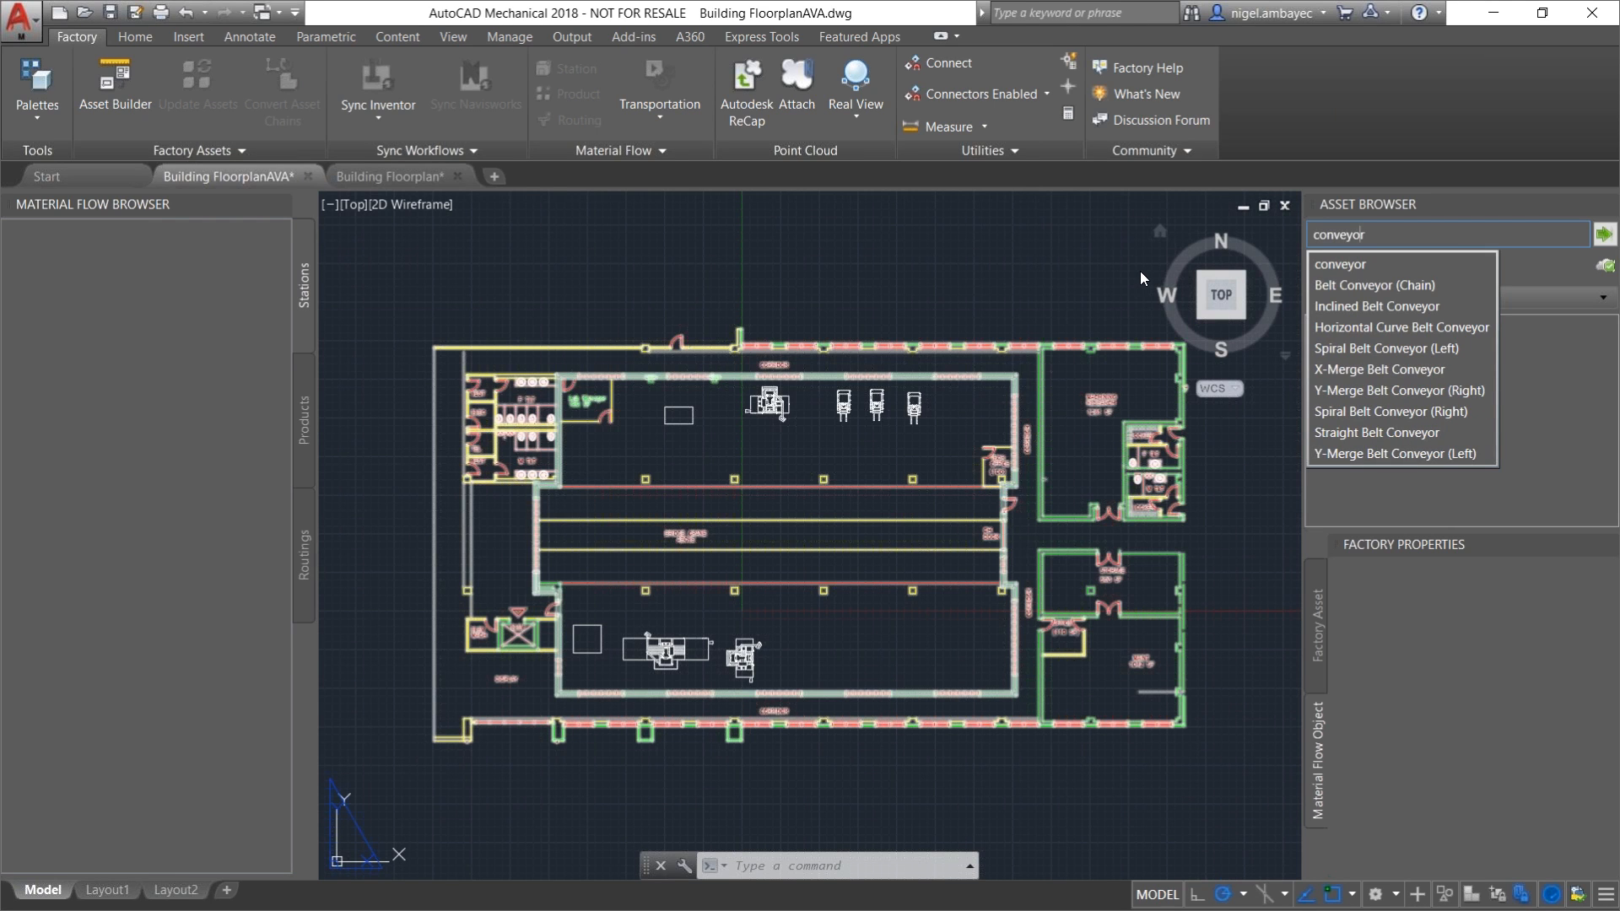
key(Return)
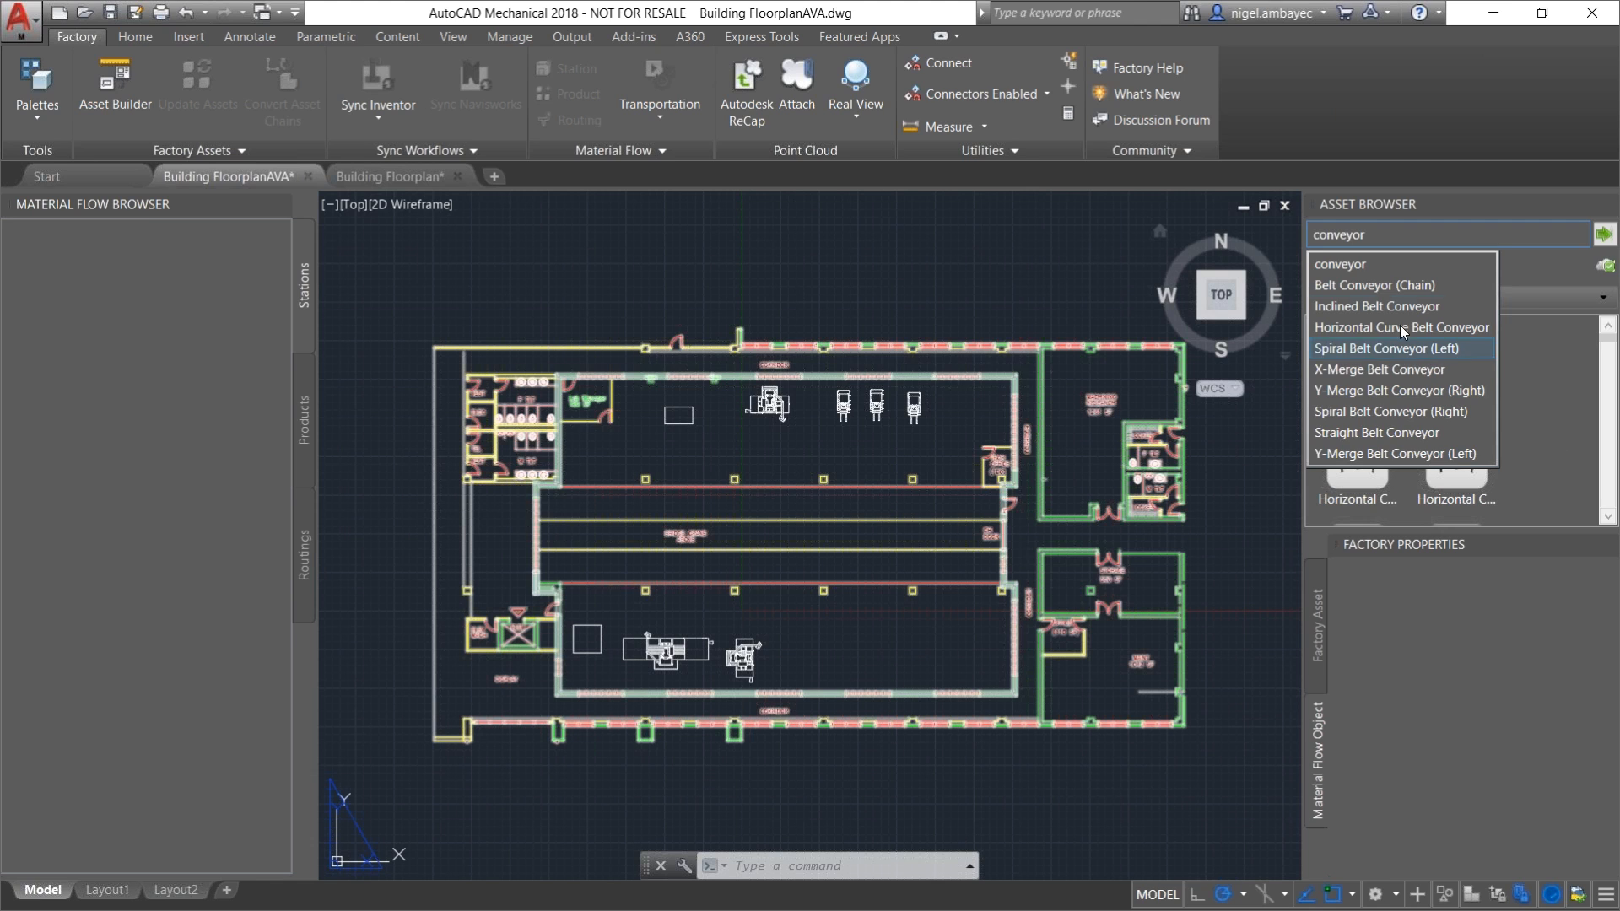
click(1365, 266)
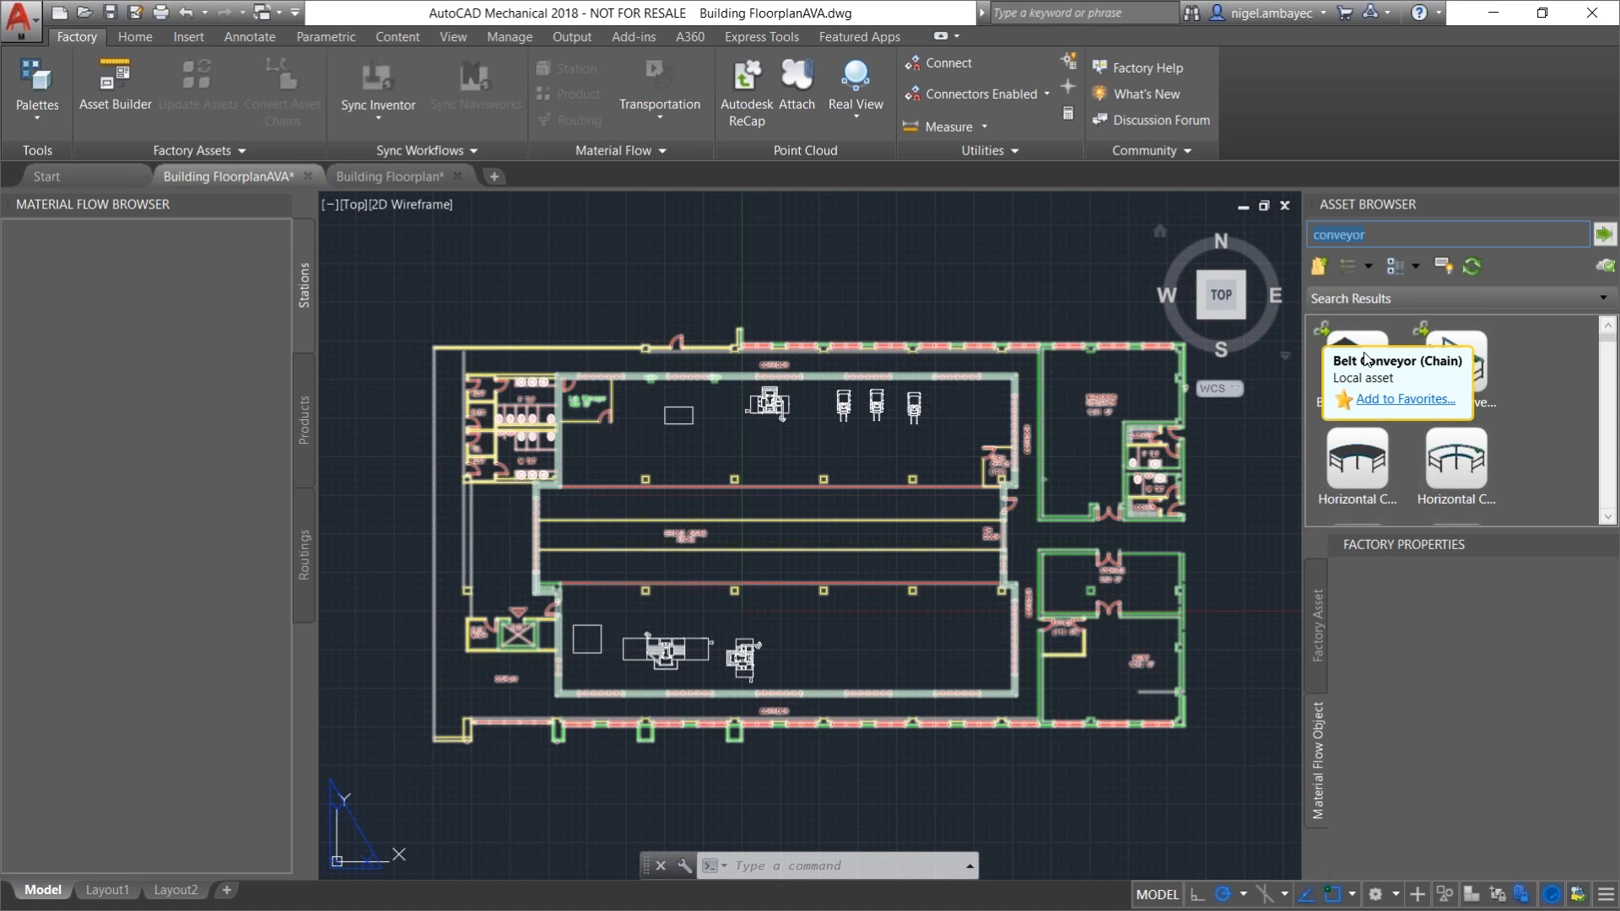
Step: Lay an L-shaped Belt Conveyor (Chain) northeast of the HAAS VF 5, running east and turning north past the red line, and finish it
click(1355, 364)
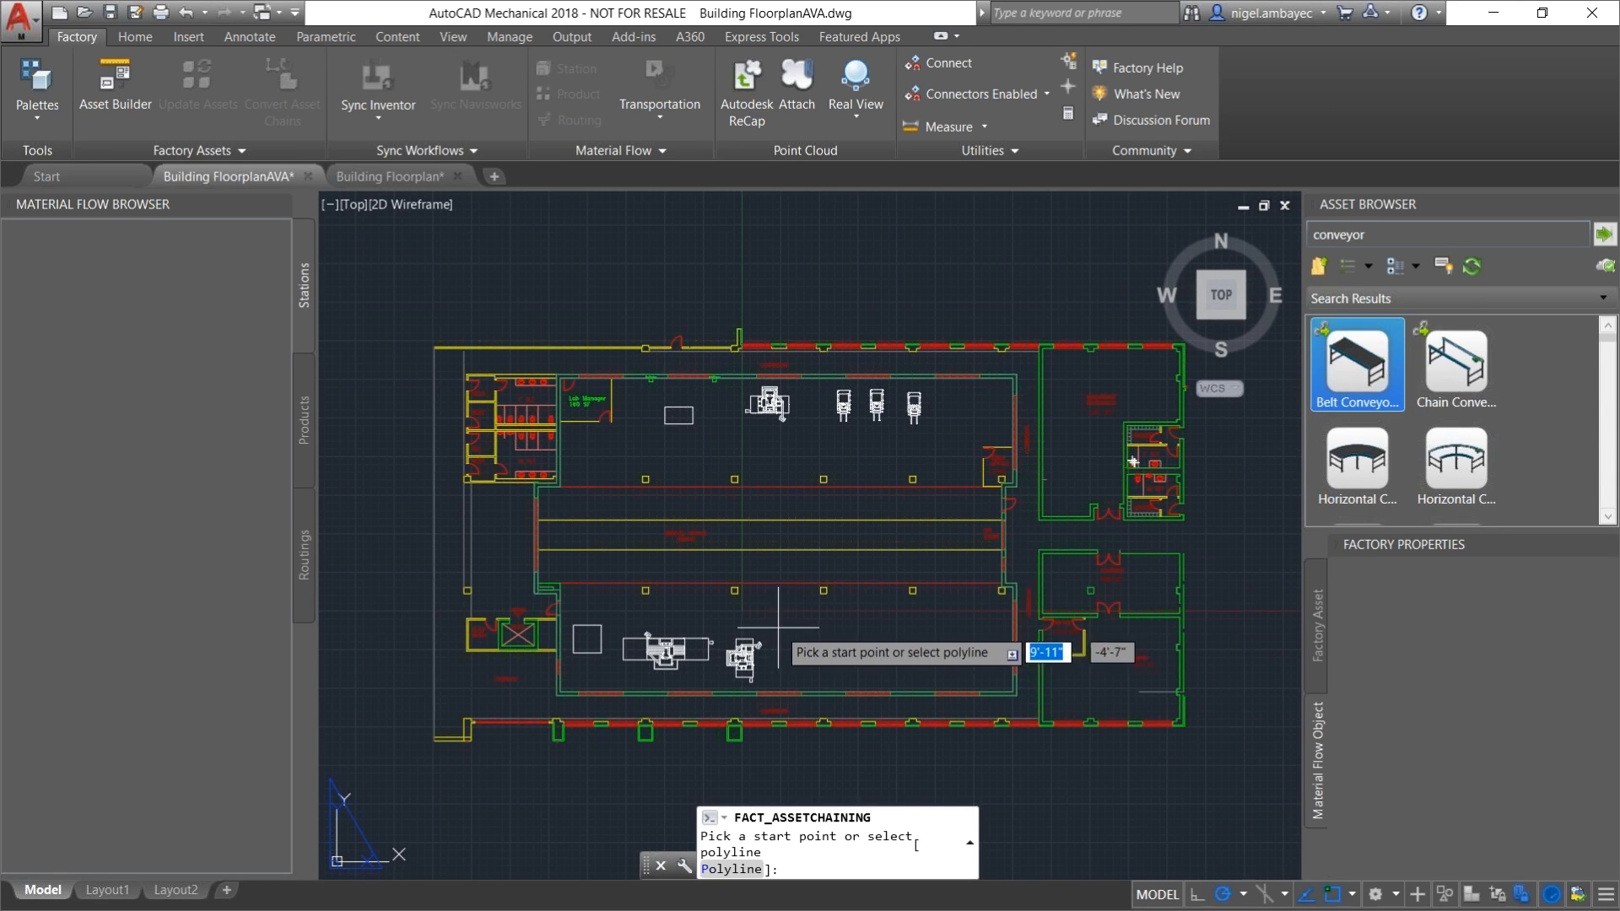
scroll(775, 627, up, 4)
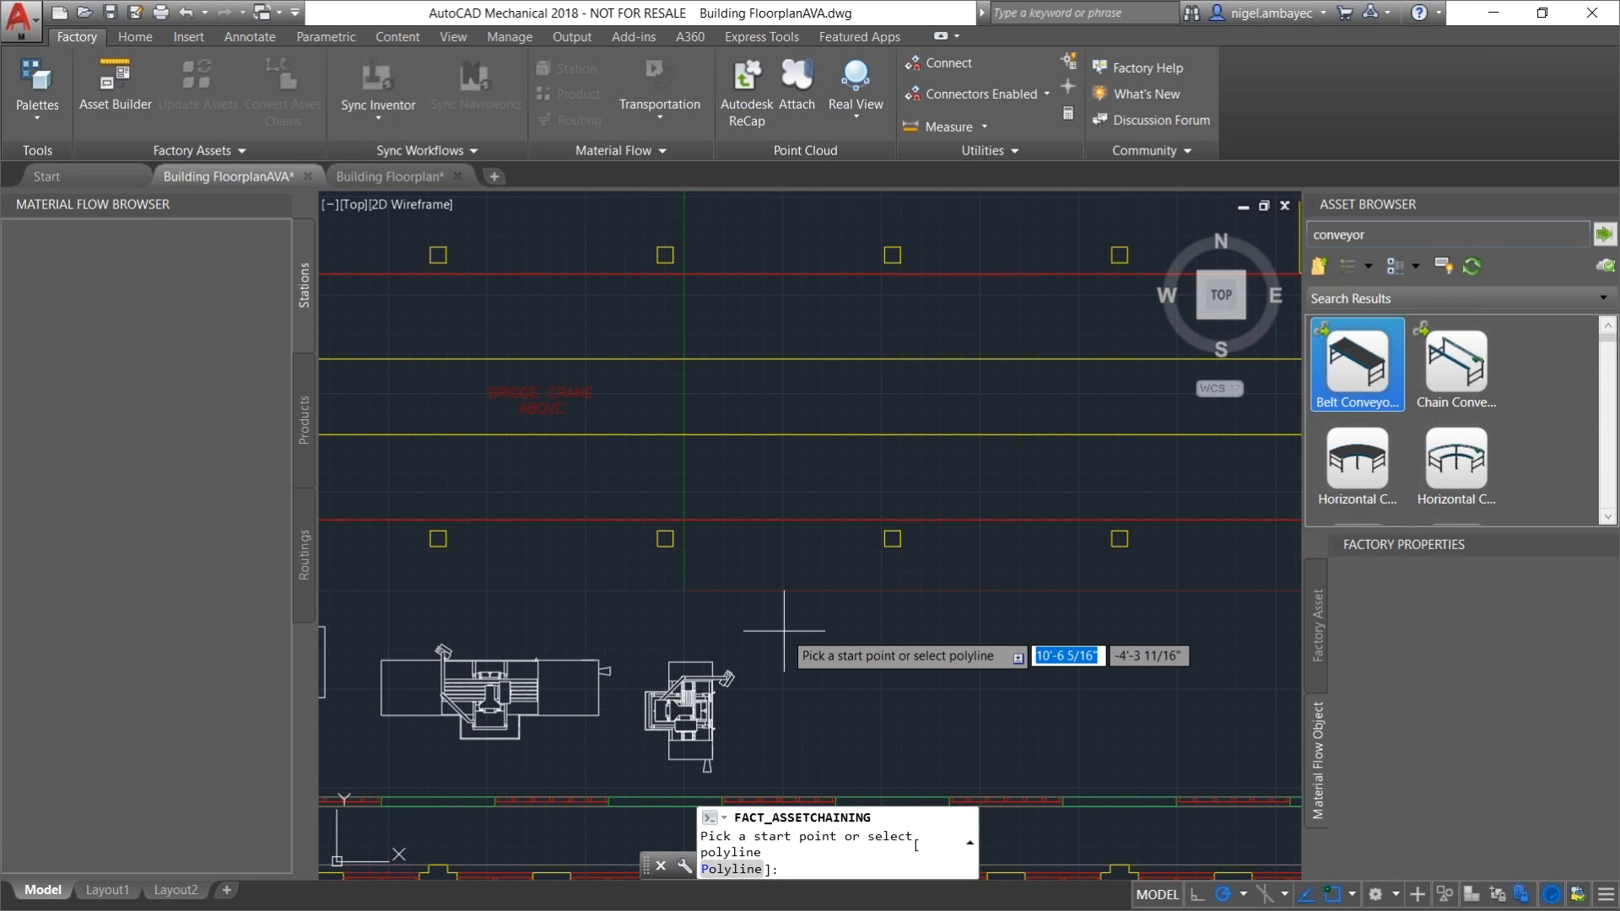
click(795, 630)
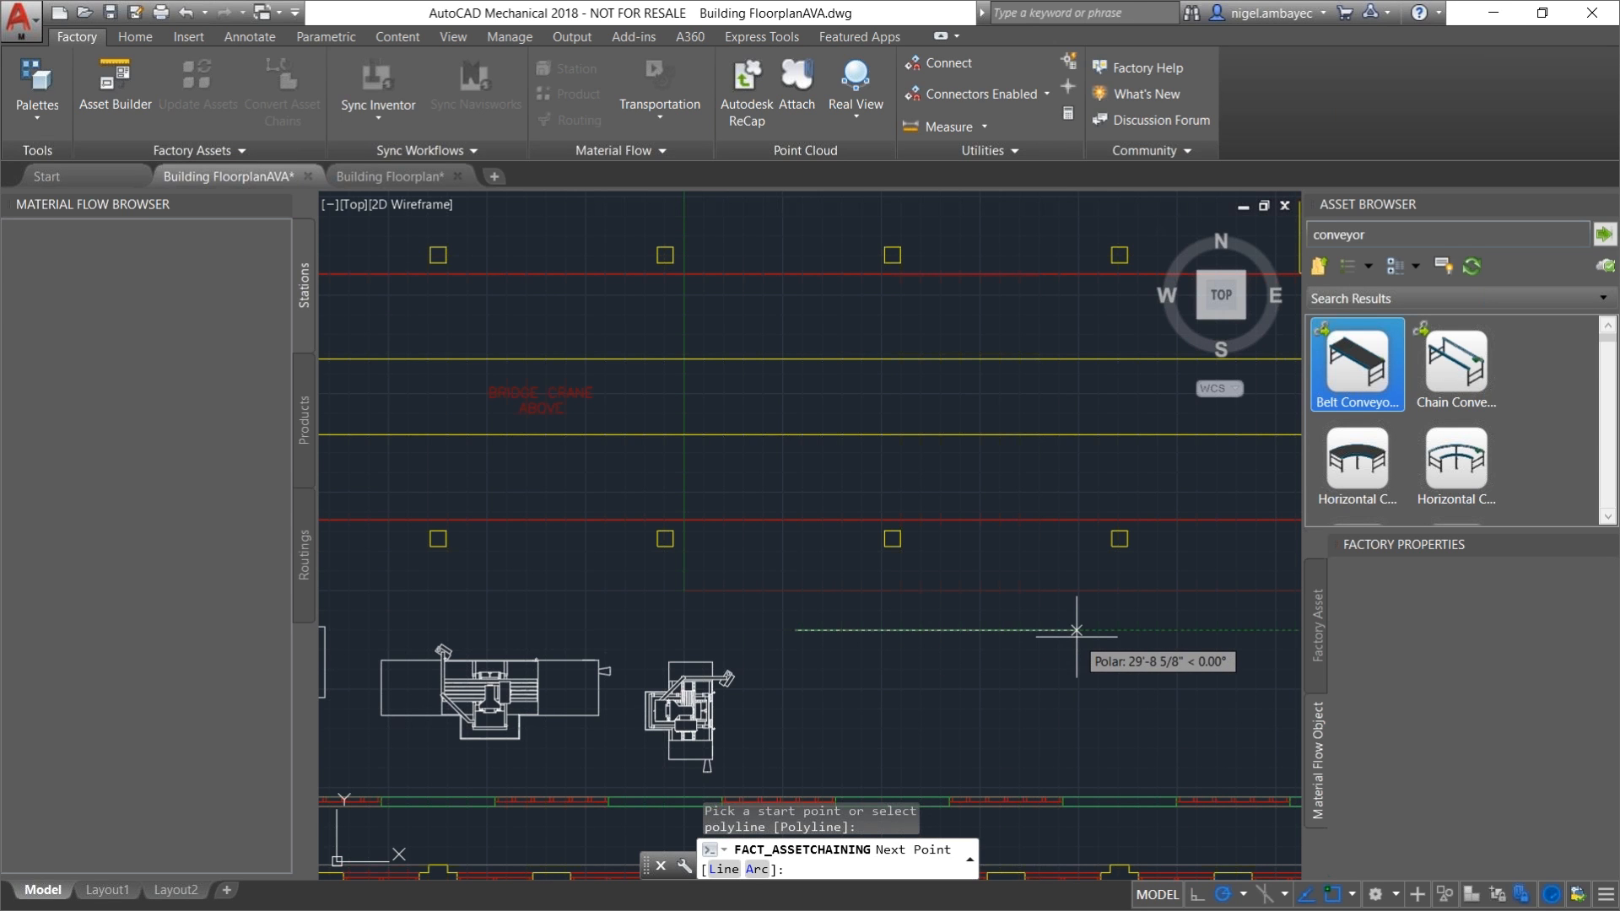
click(1031, 629)
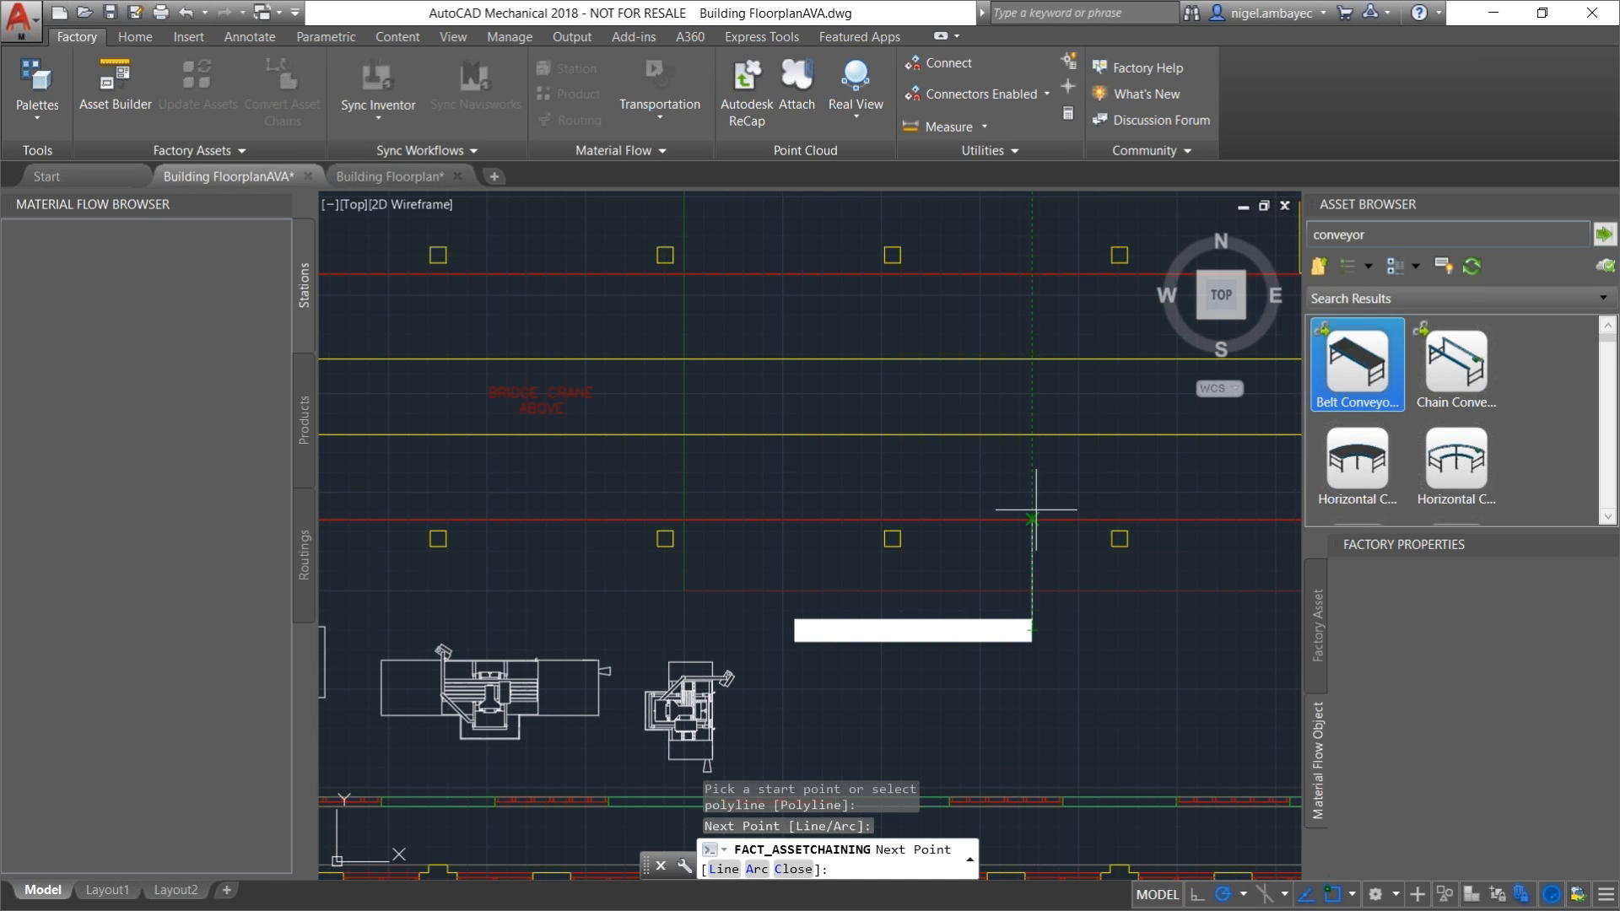
click(1031, 498)
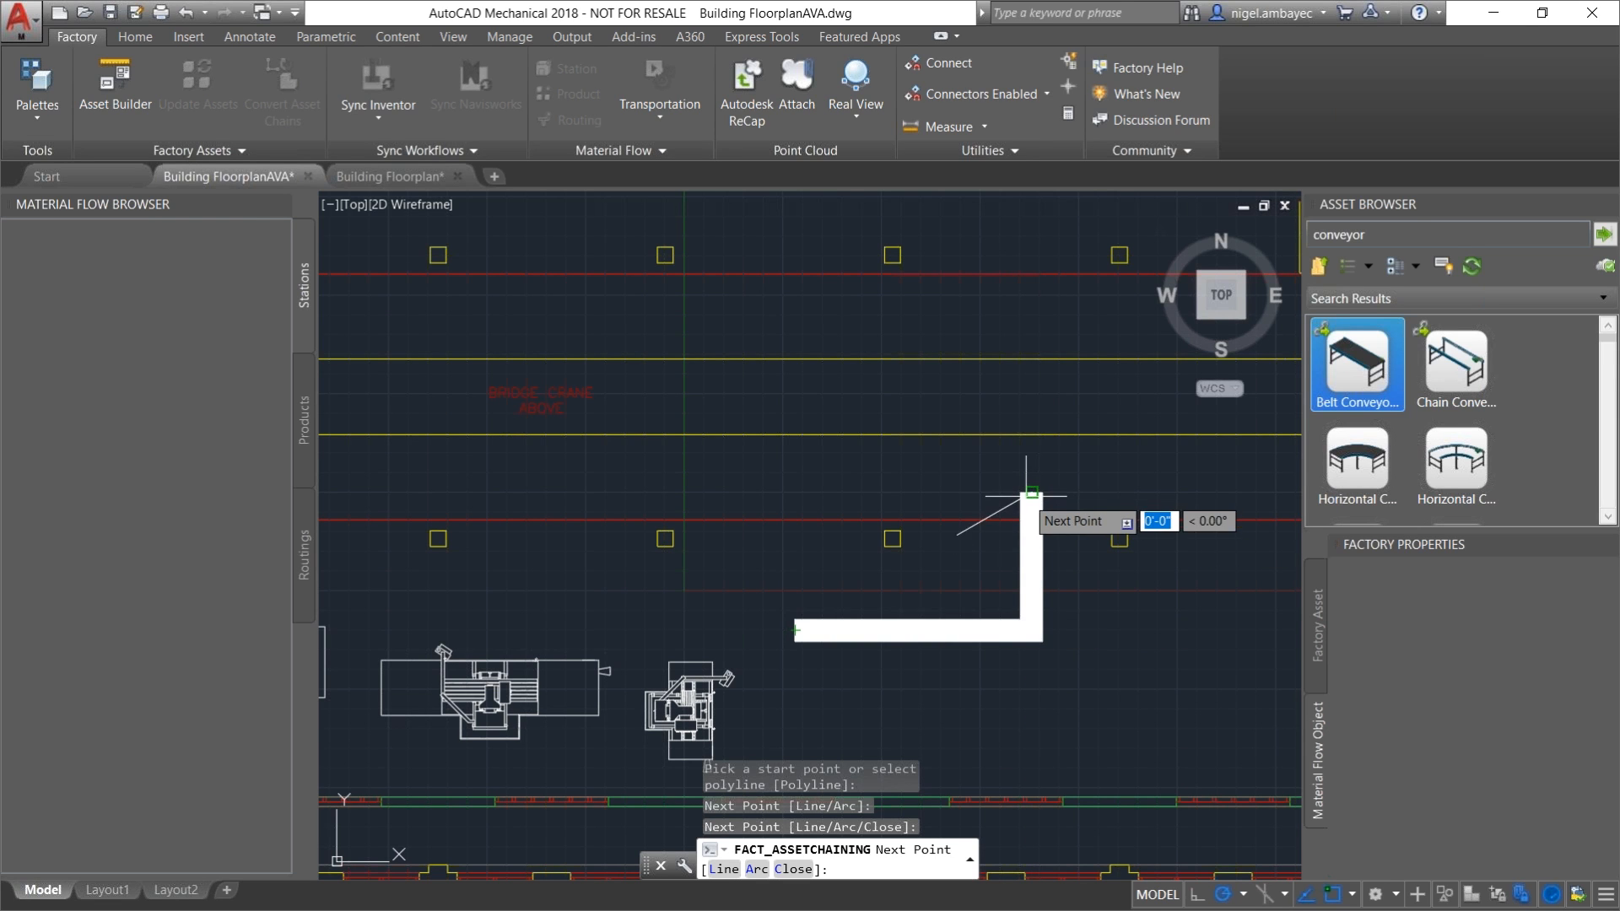
right_click(1114, 630)
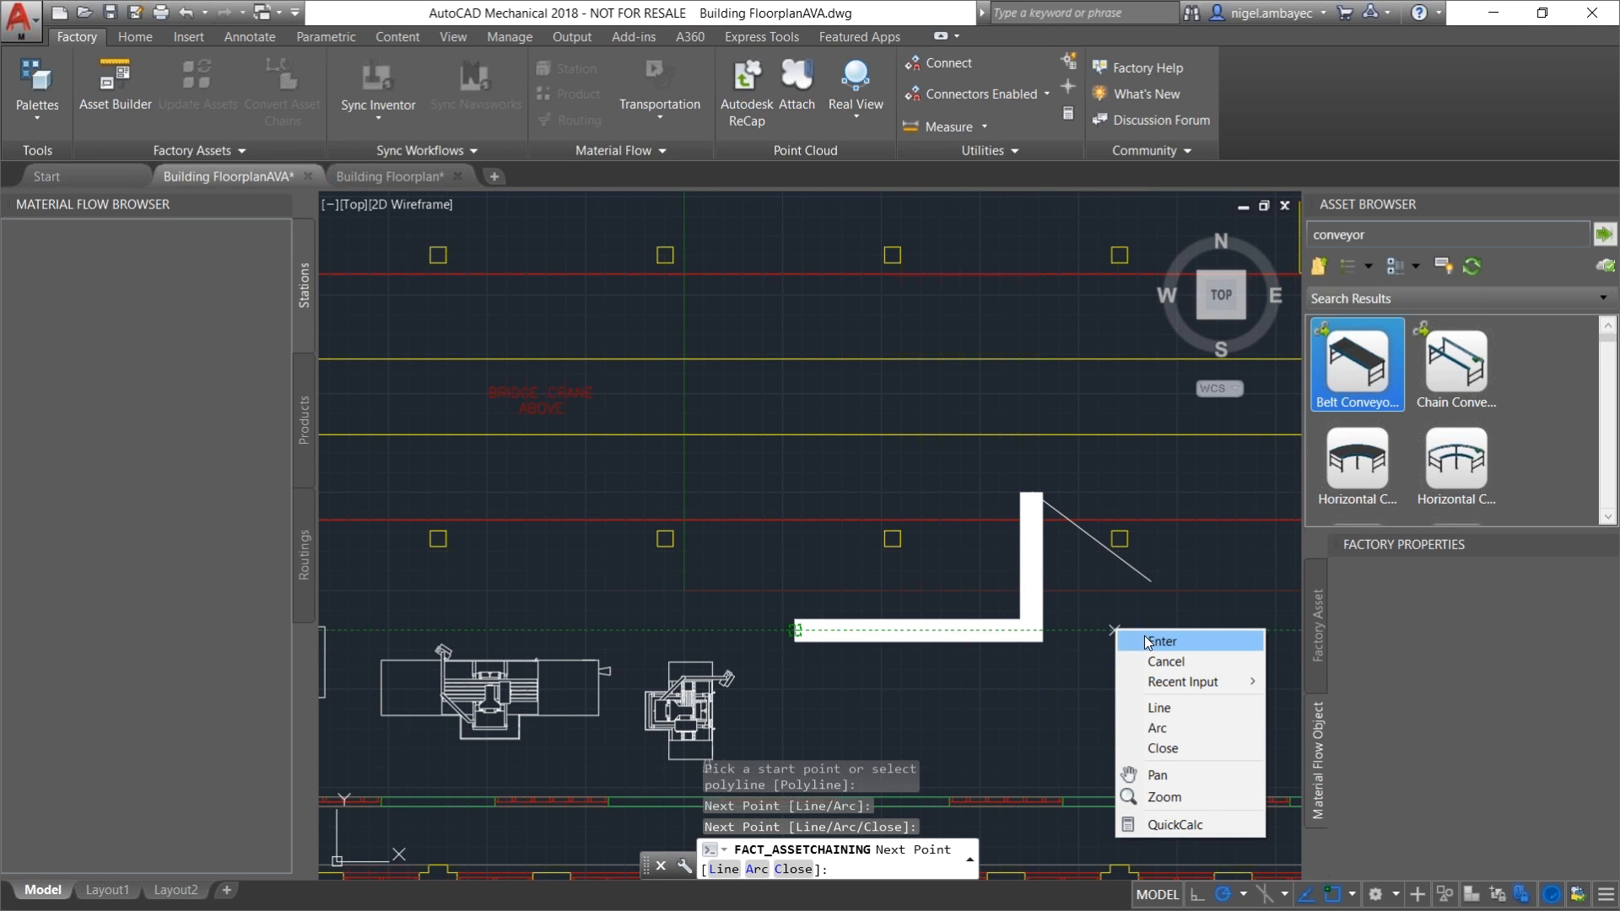
click(1156, 641)
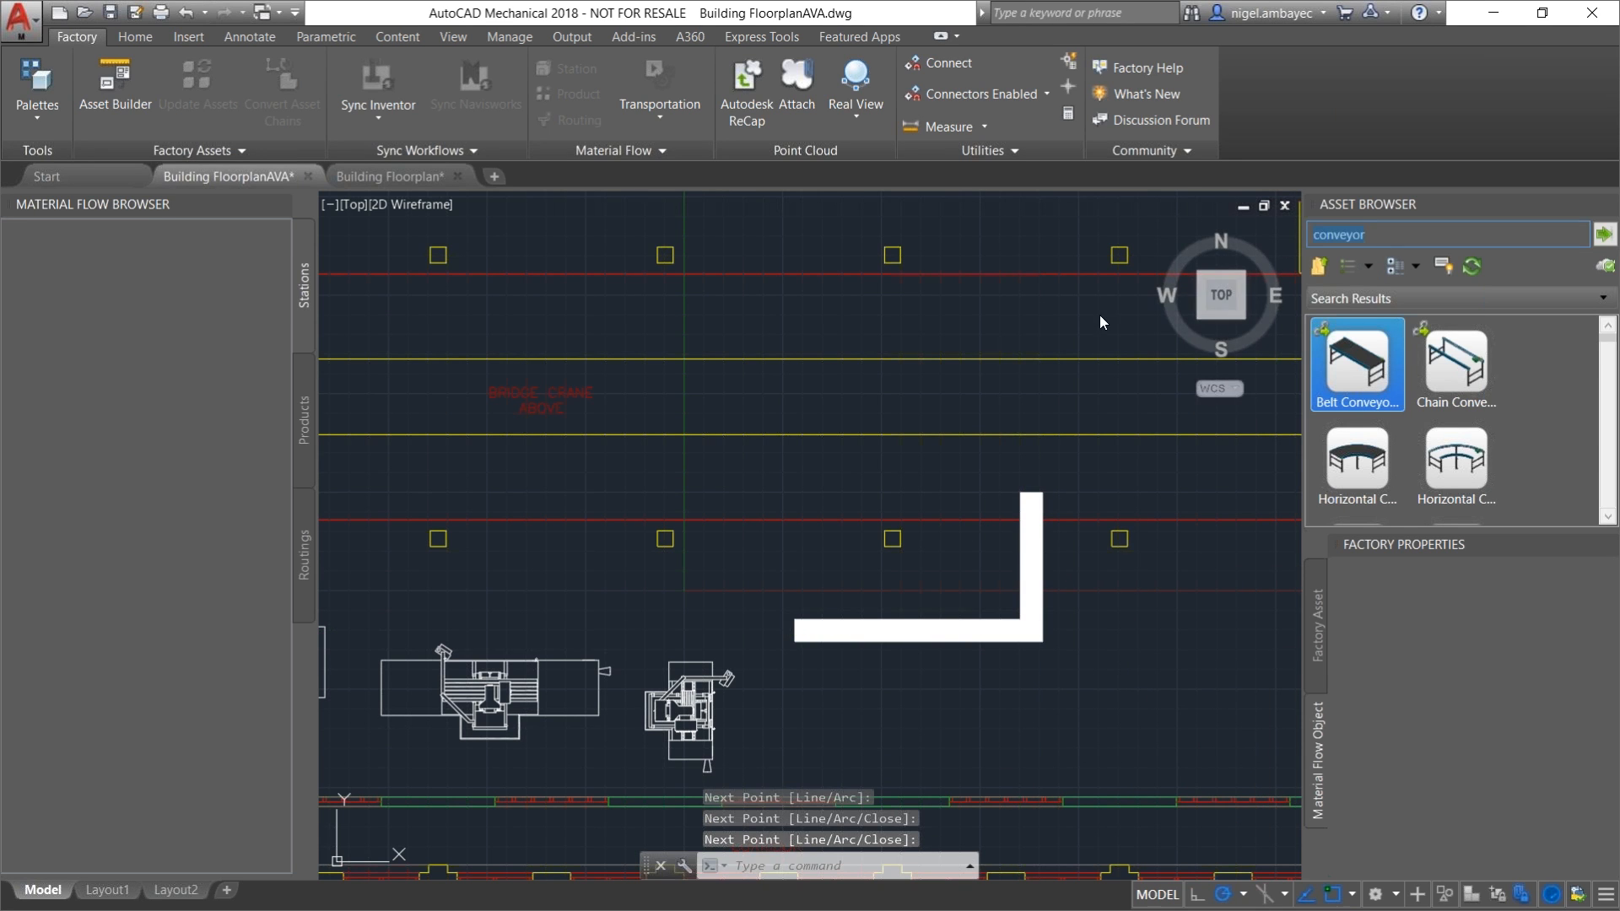
Step: Search the factory asset library for racks and browse the results to the downloaded louvered rack asset
text(racks)
scroll(1501, 390, down, 1)
scroll(1494, 397, down, 1)
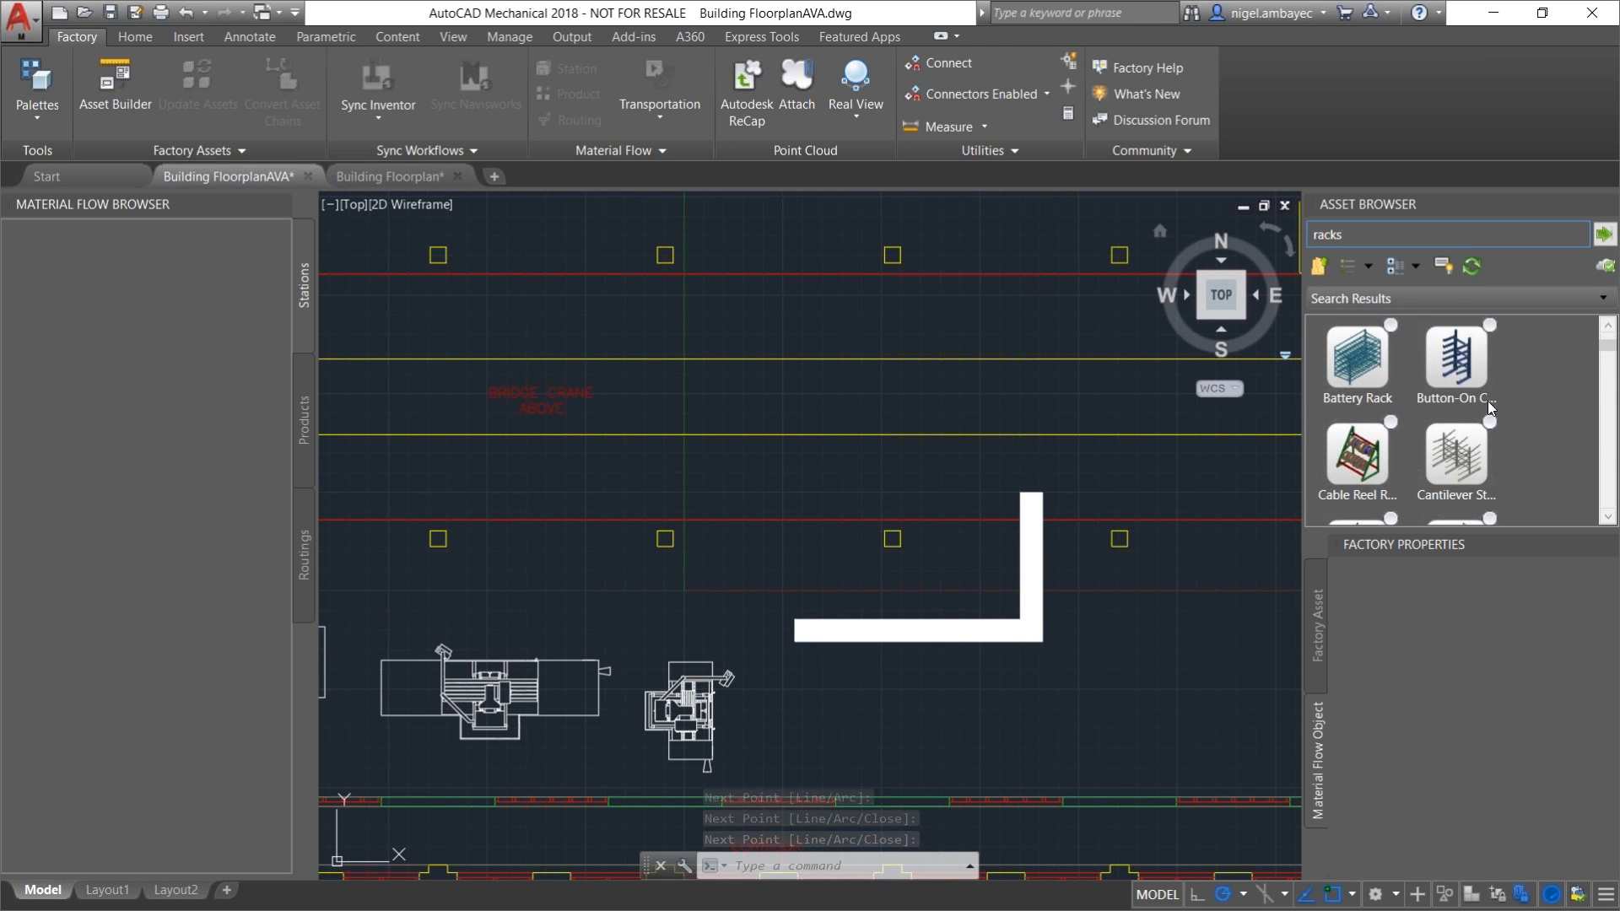
scroll(1523, 376, up, 3)
scroll(1507, 389, down, 3)
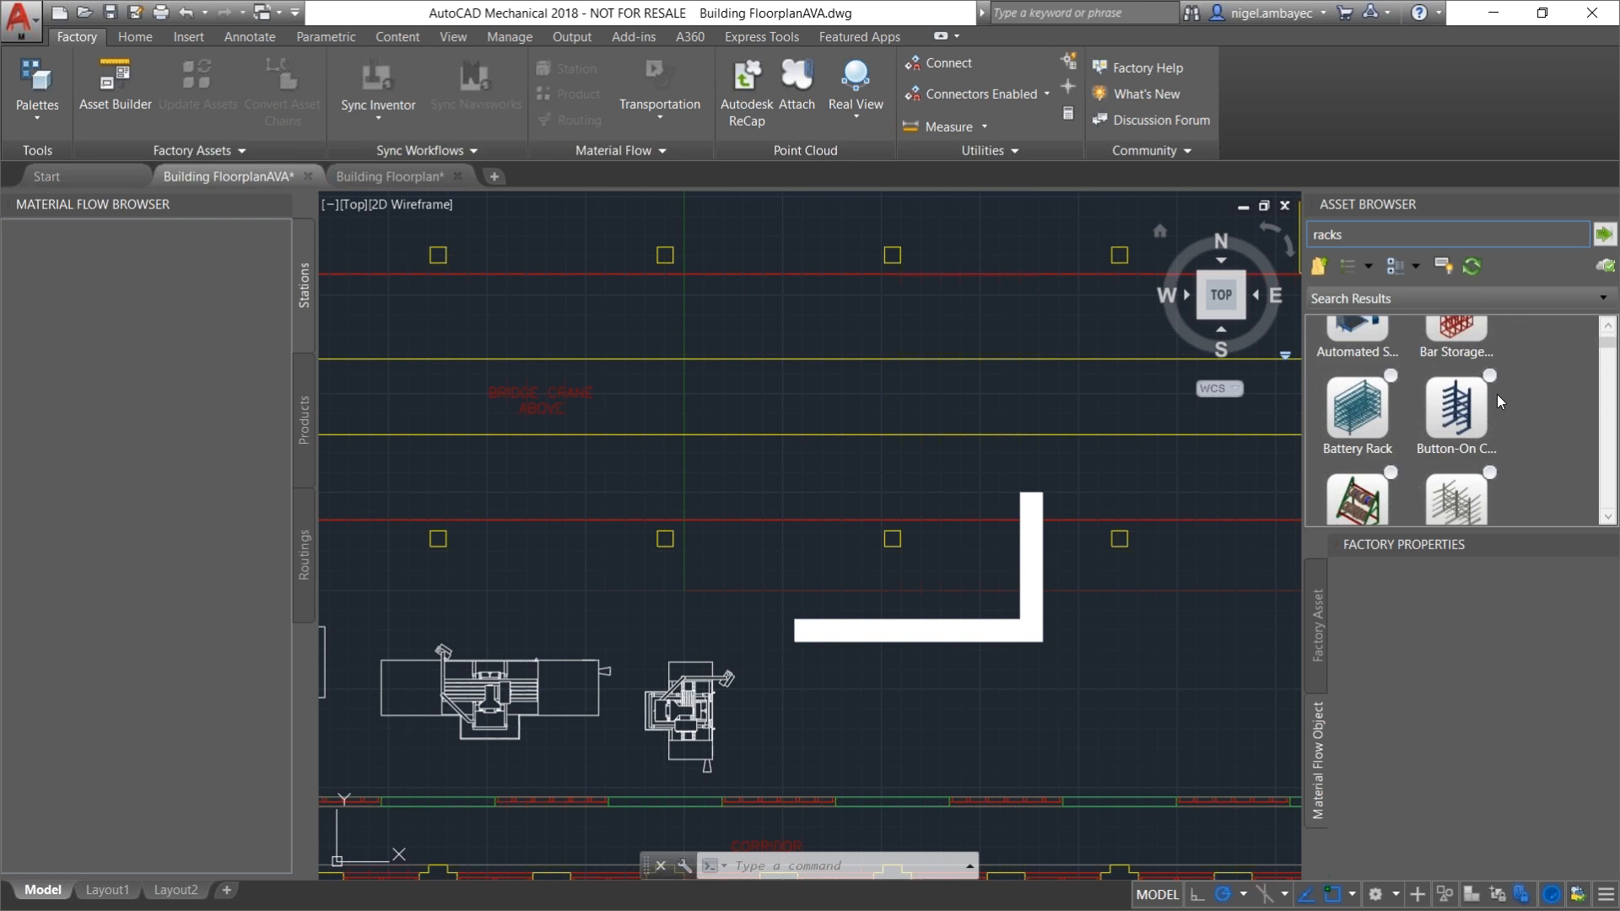
scroll(1494, 414, down, 6)
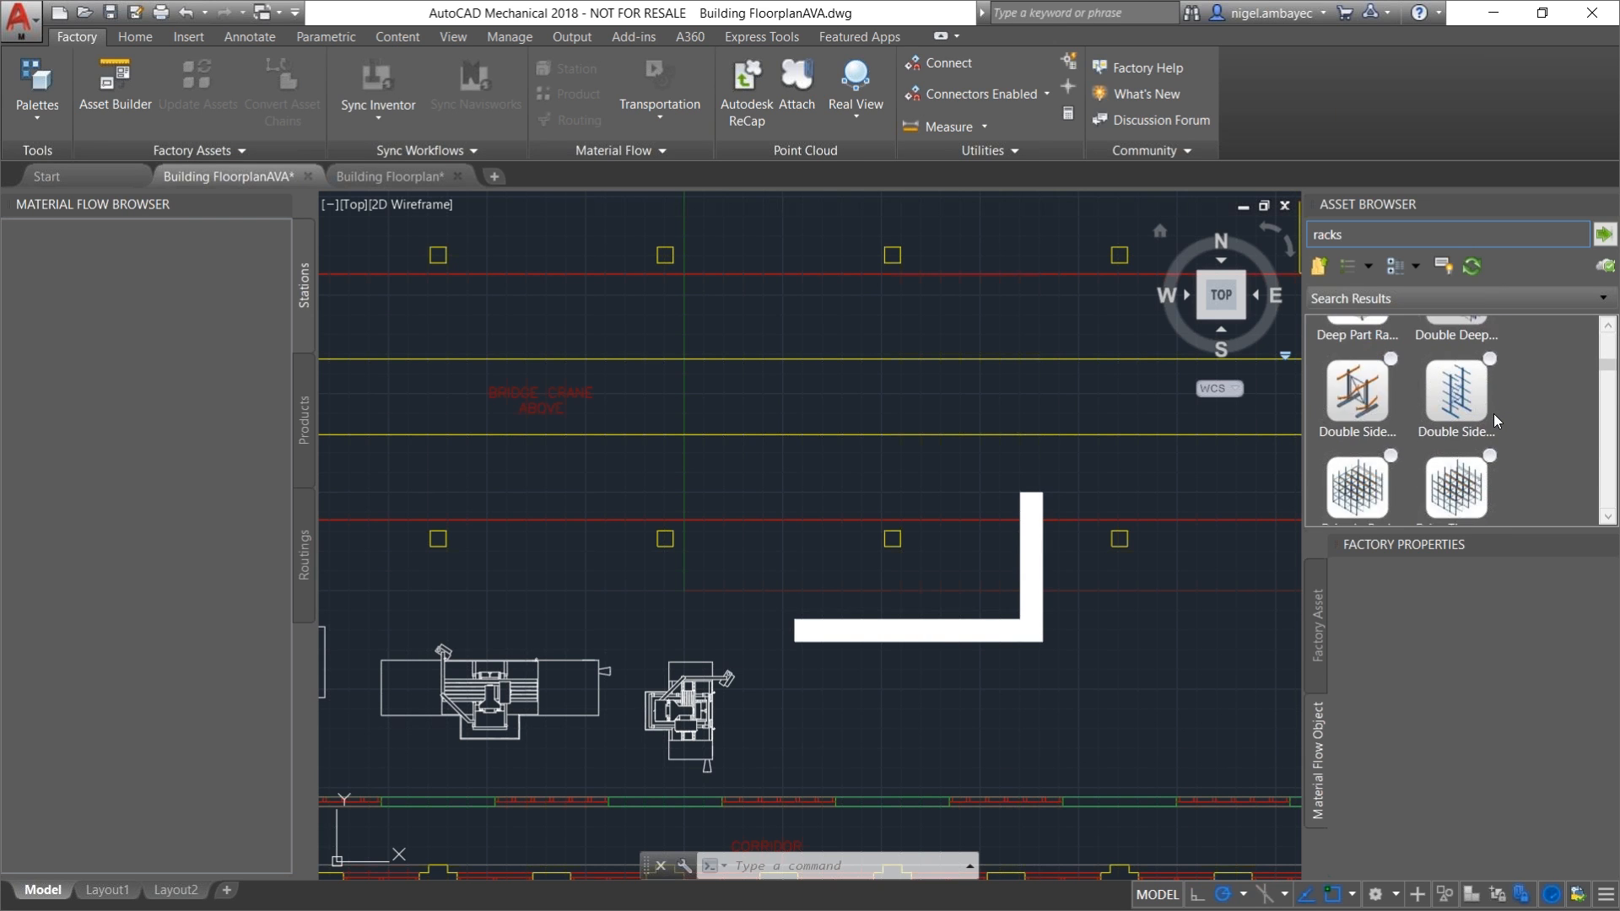
scroll(1497, 413, down, 6)
scroll(1520, 417, up, 11)
scroll(1511, 413, down, 8)
scroll(1507, 413, down, 5)
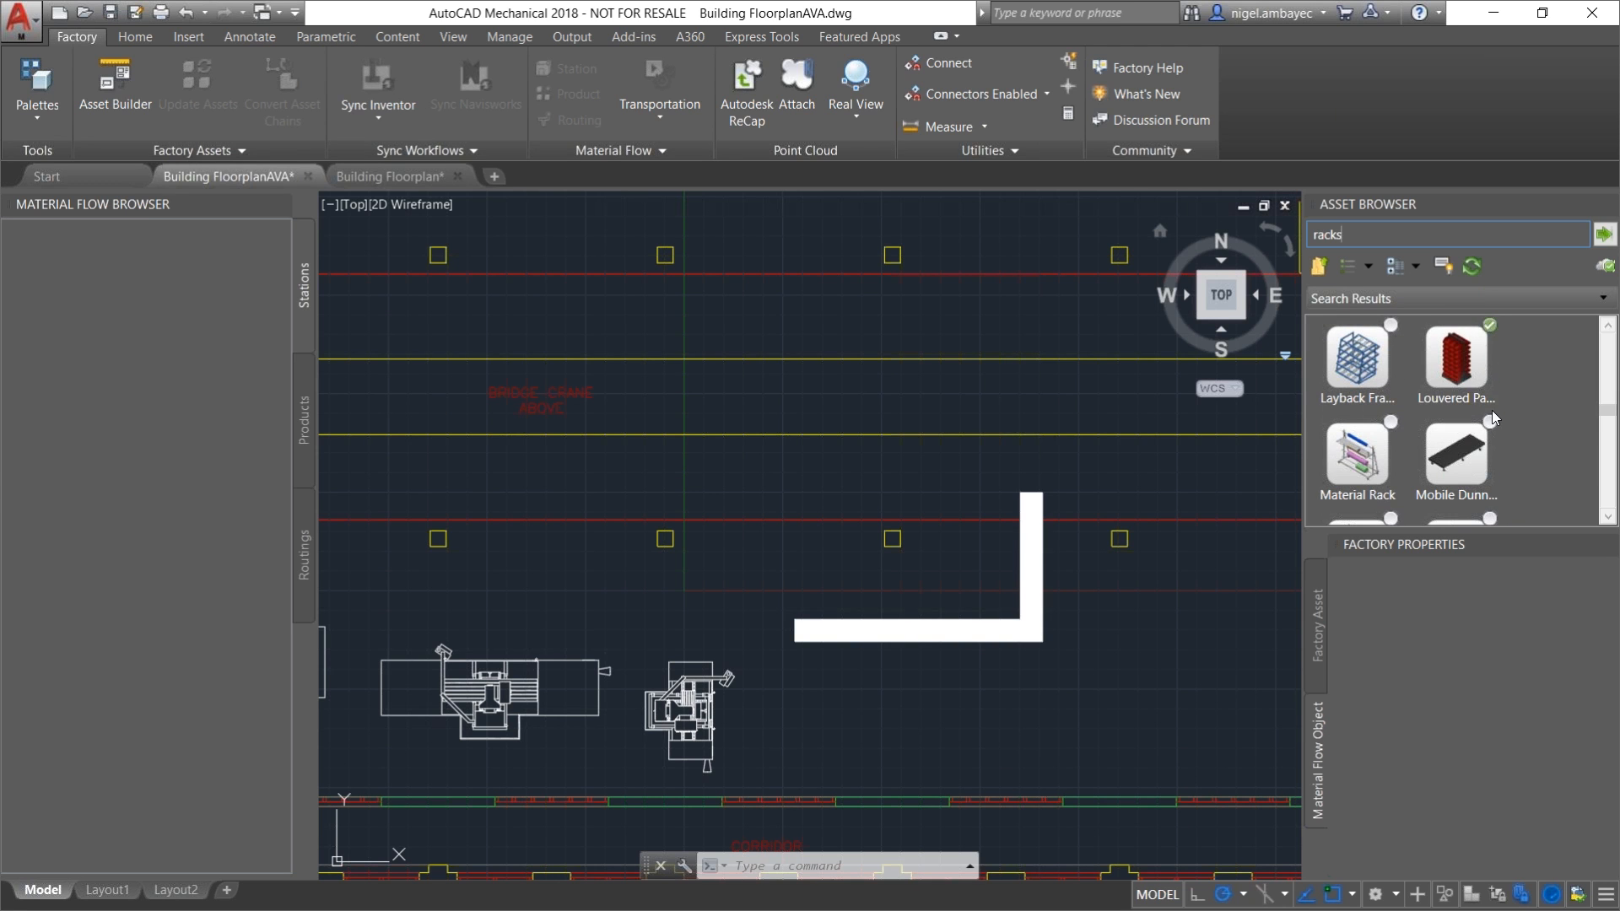
Step: Place two louvered racks end to end in the lower hall, south of the conveyor's corner, at the default rotation
click(1455, 366)
click(1004, 740)
click(1051, 740)
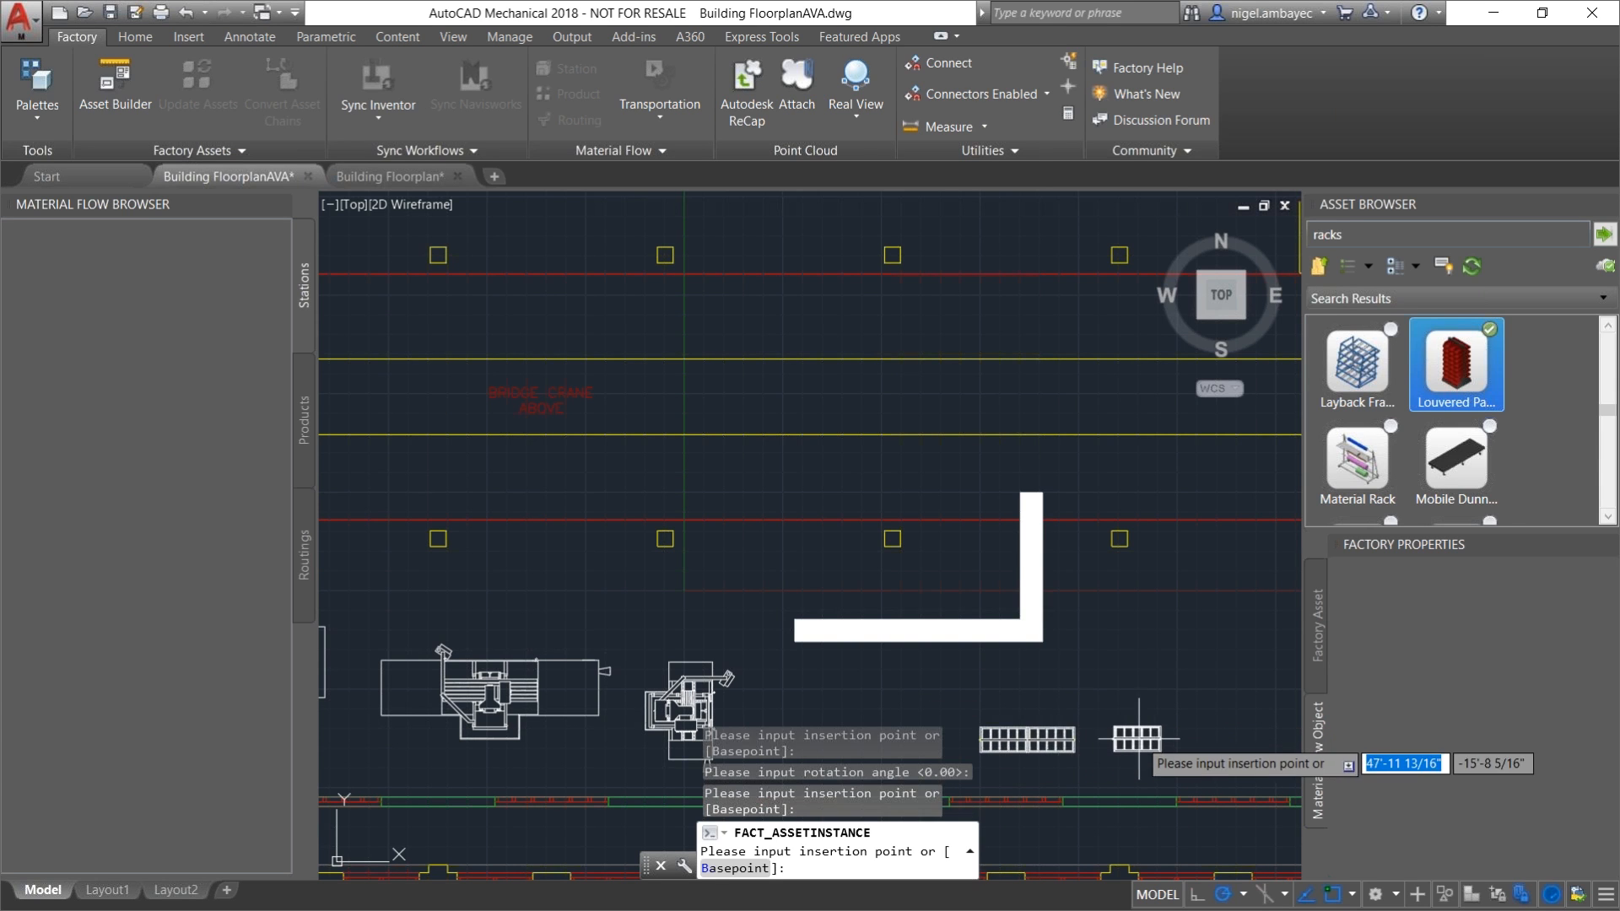
click(1085, 740)
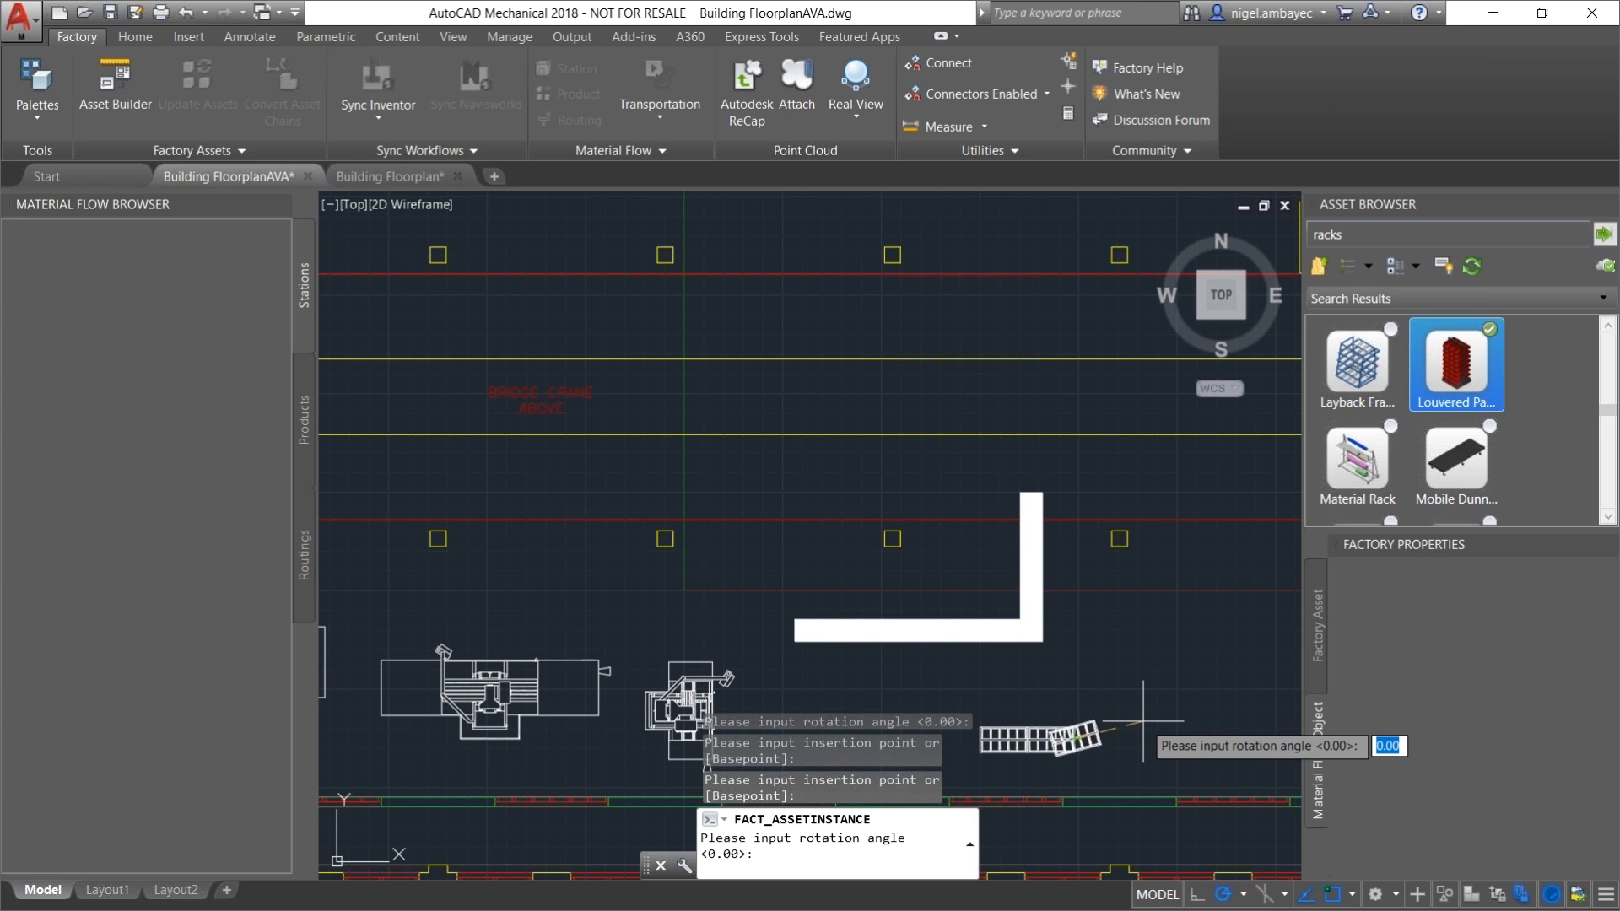
text(u)
key(Return)
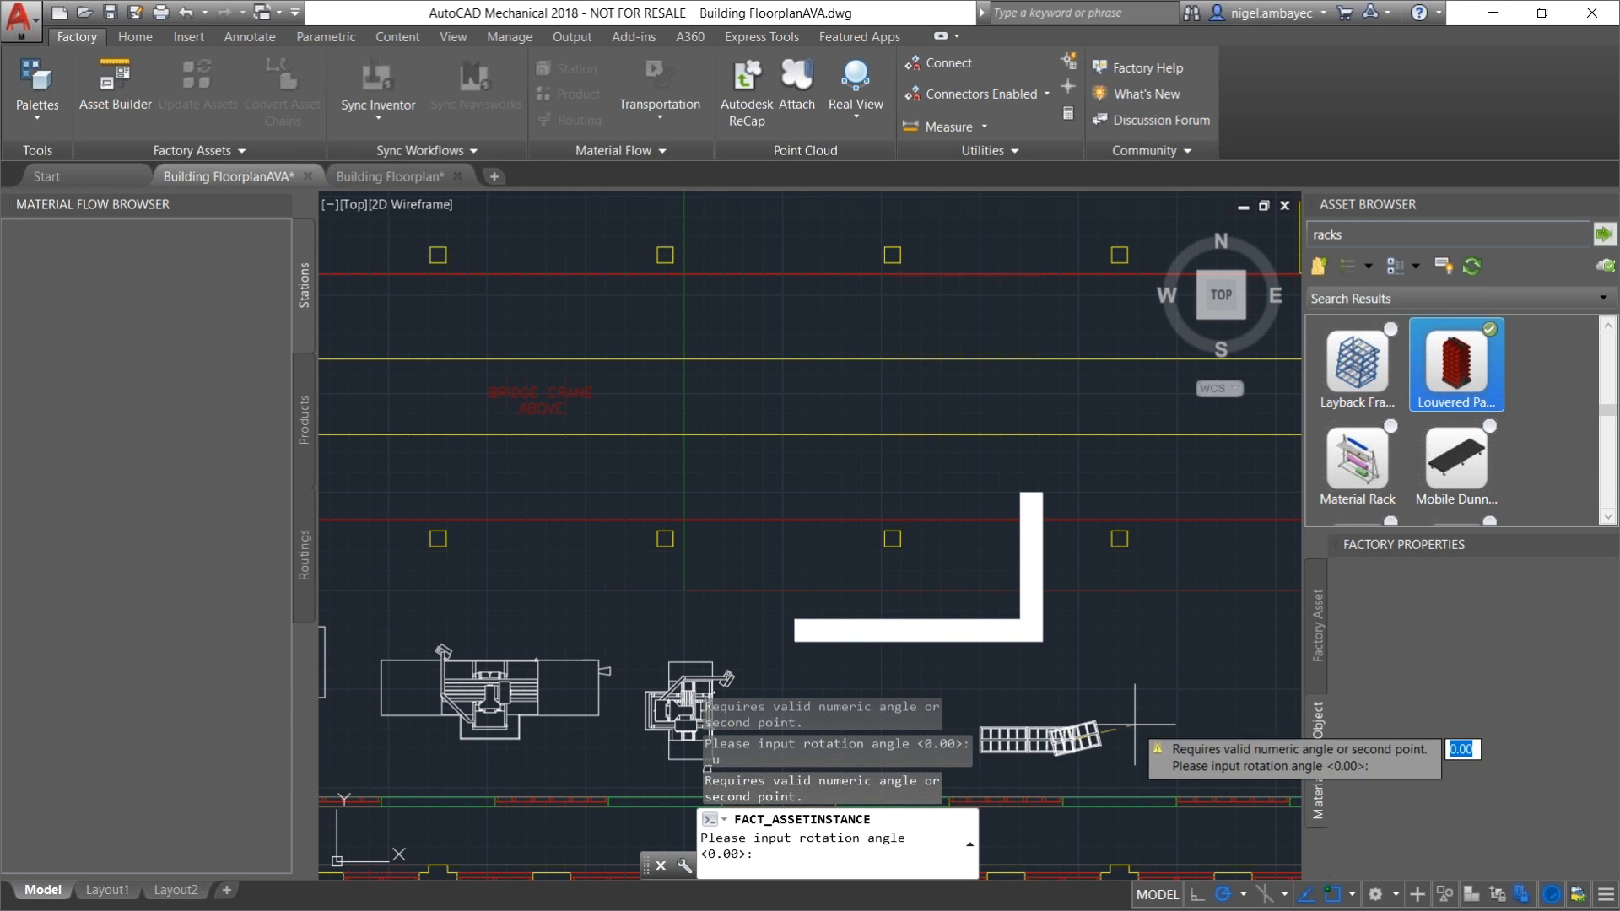
key(Escape)
Step: Extend the louvered rack row eastward to five racks placed end to end, and end the placement
click(1453, 372)
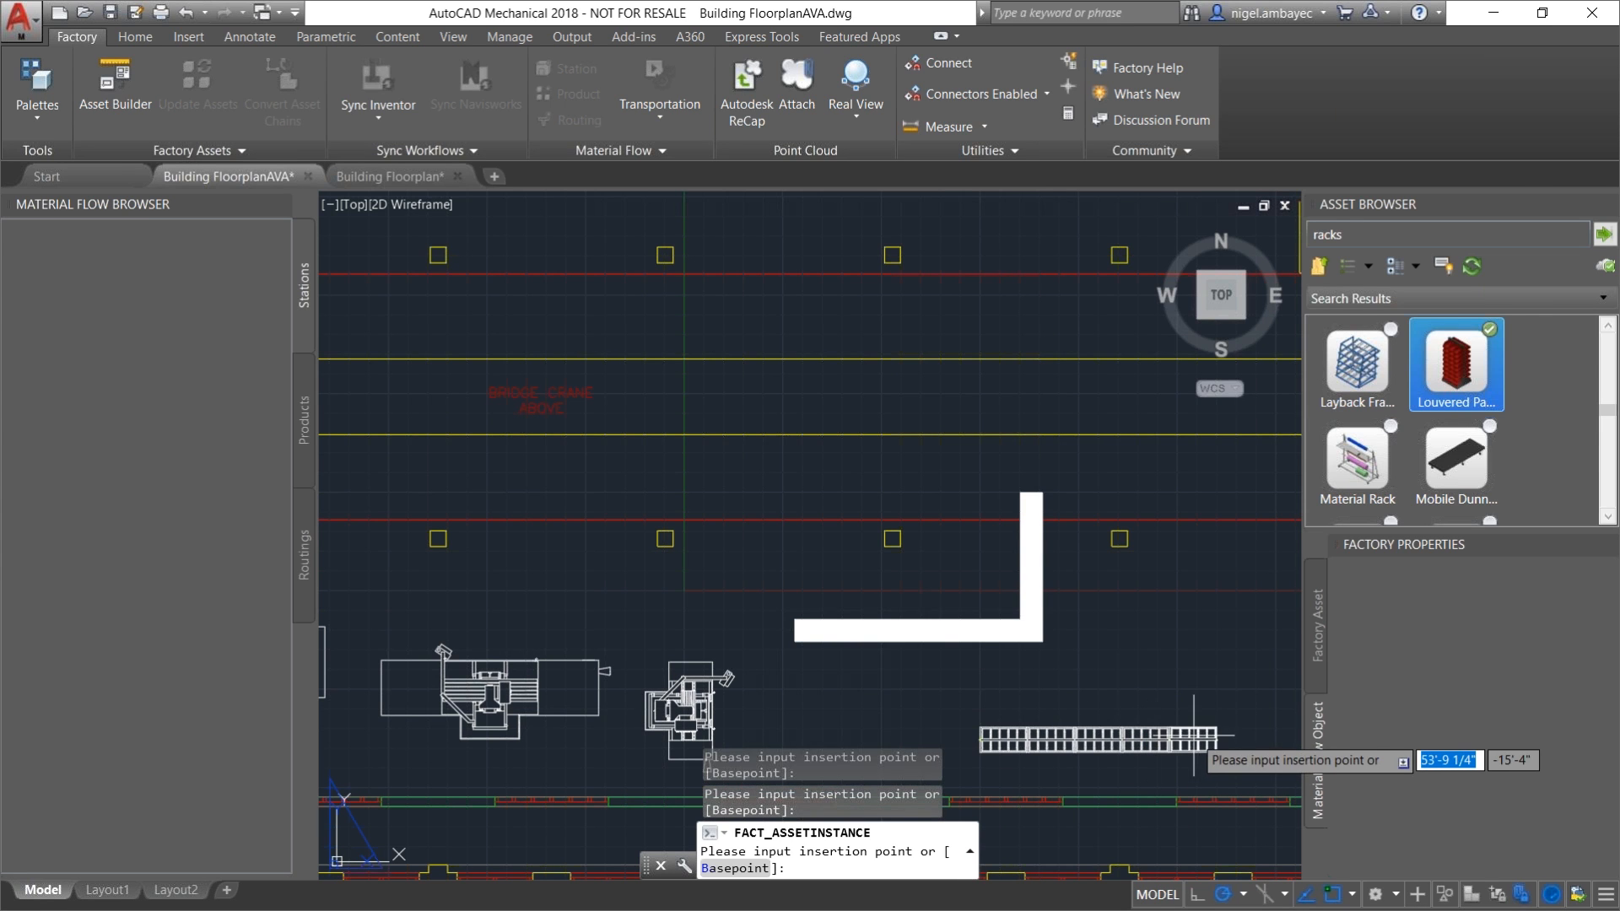
right_click(1216, 740)
click(1223, 551)
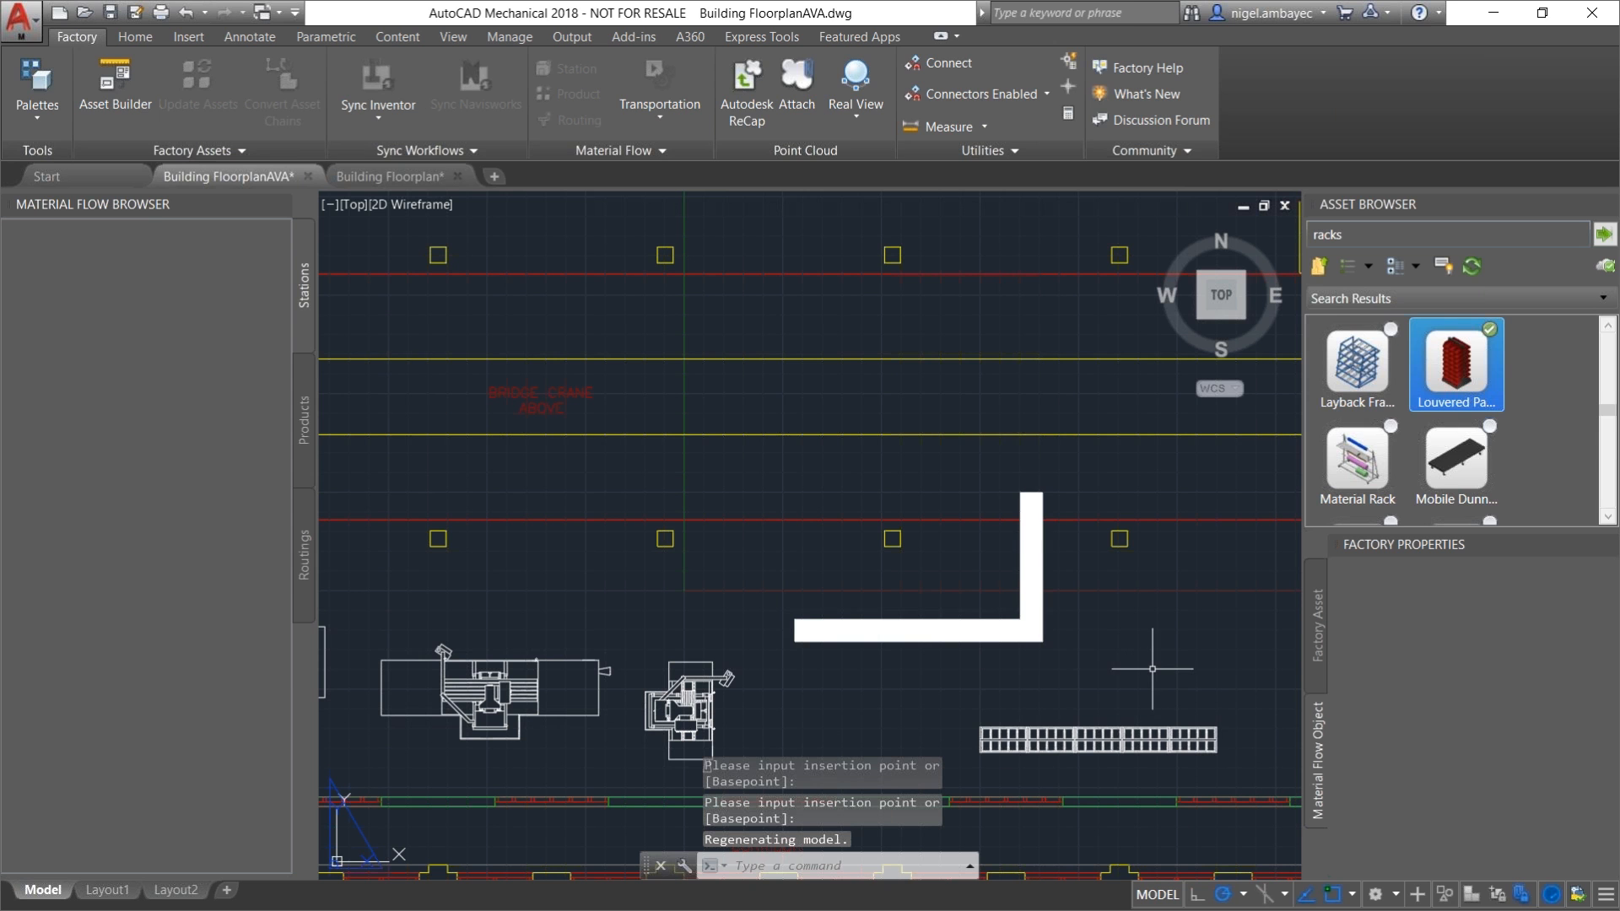
Step: Inspect the placed machines, conveyor and racks across the whole floor plan from an angled 3D view
mouse_move(846, 586)
middle_down()
mouse_move(885, 445)
mouse_move(962, 489)
middle_up()
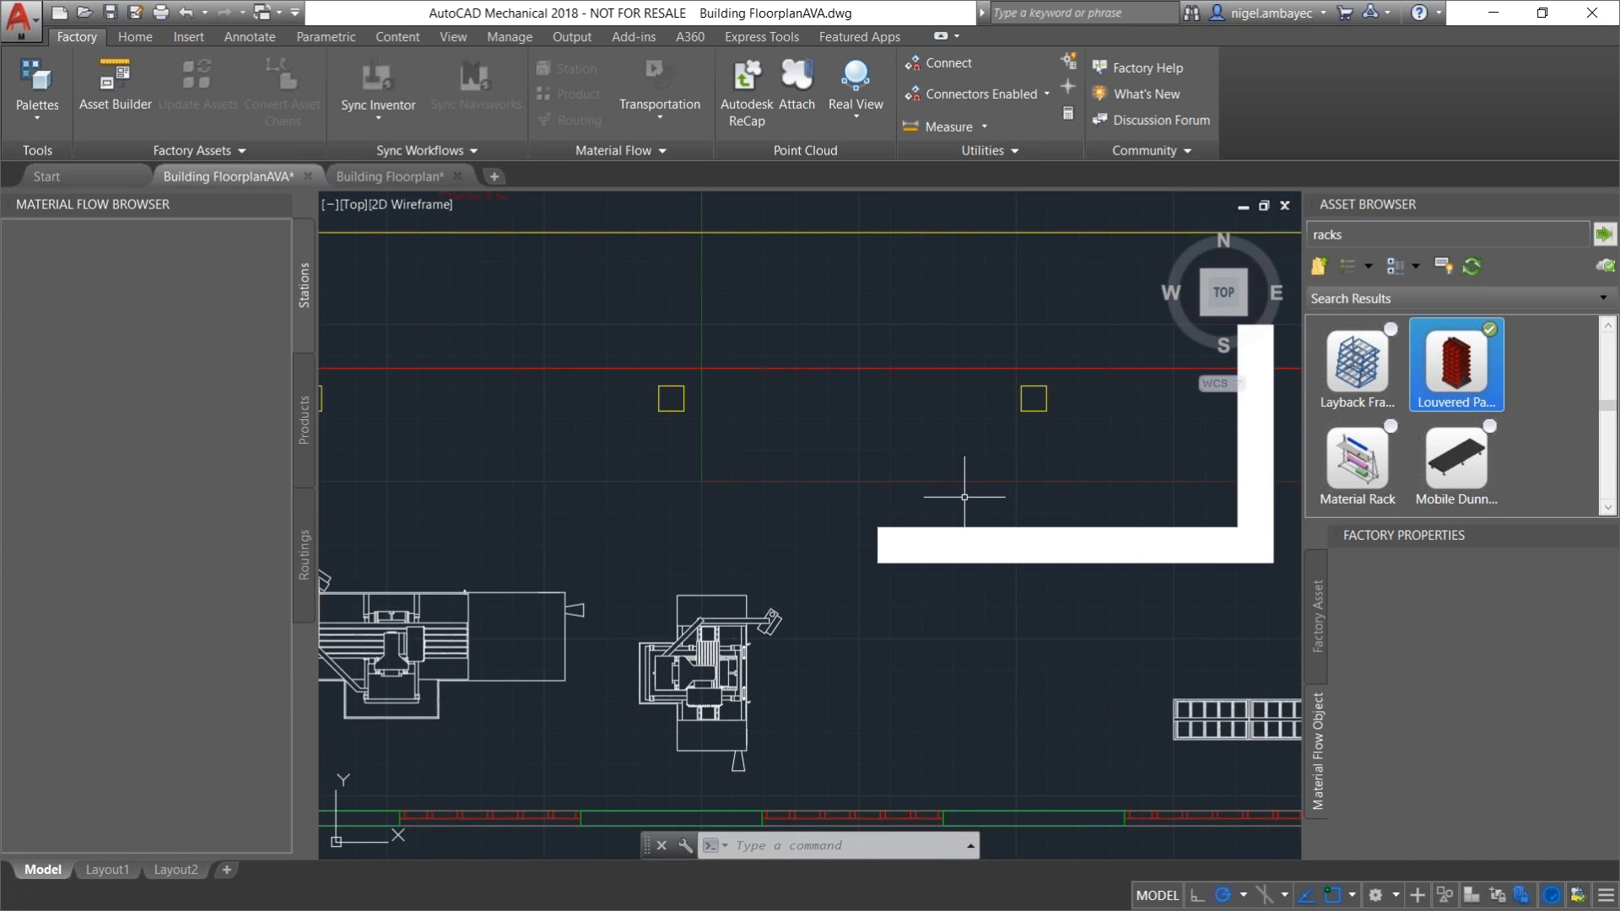
scroll(965, 498, down, 5)
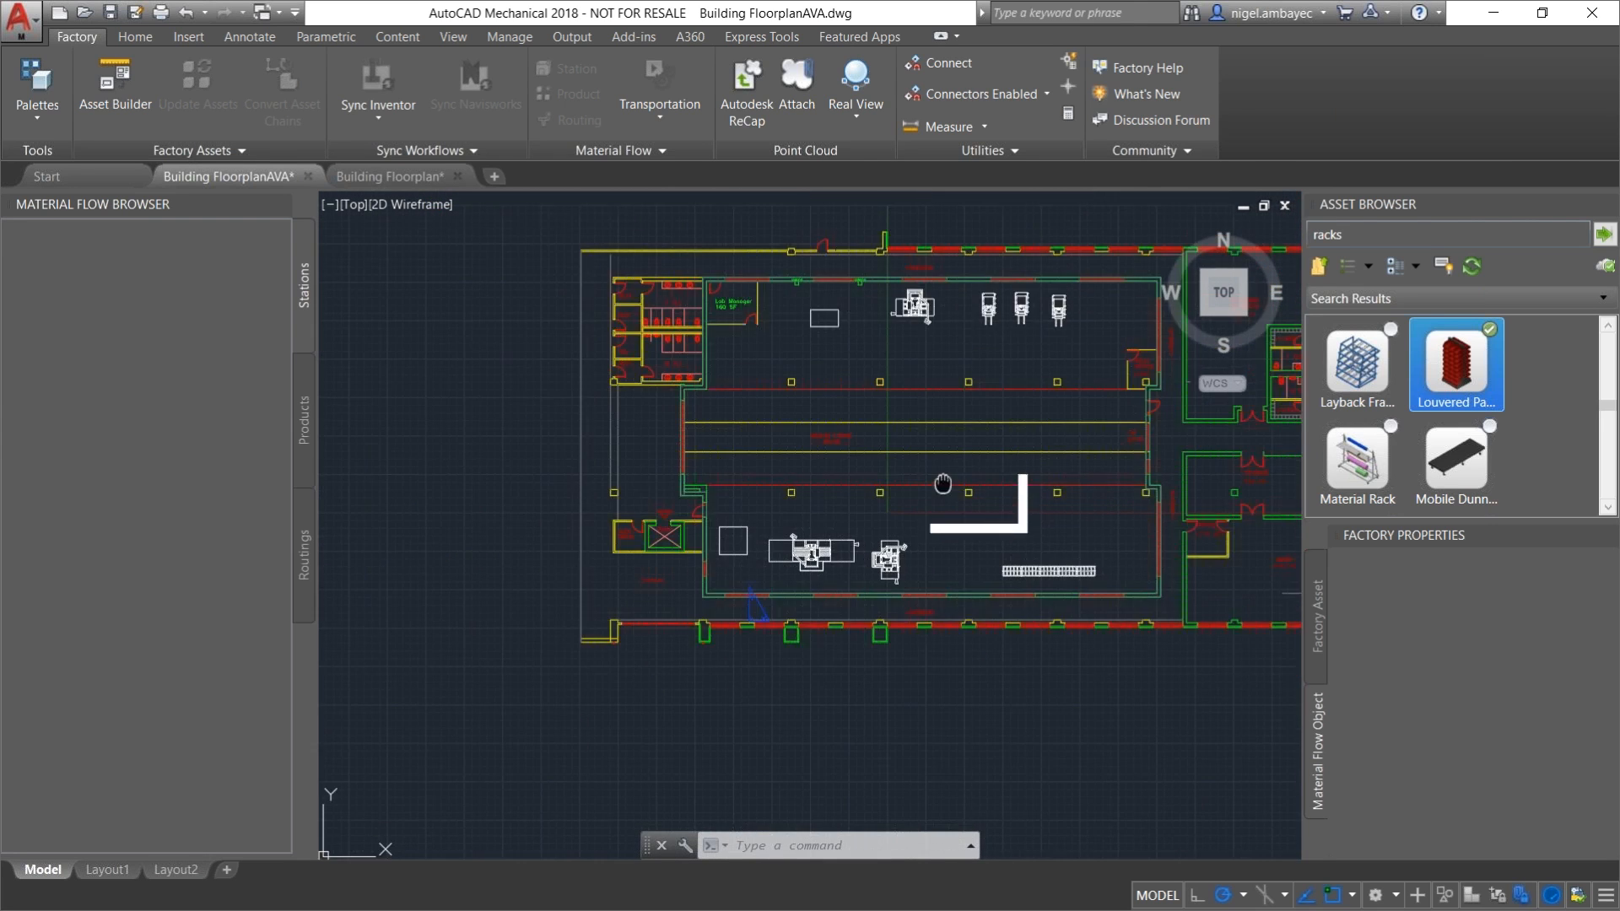
shift+middle_drag(991, 582, 875, 414)
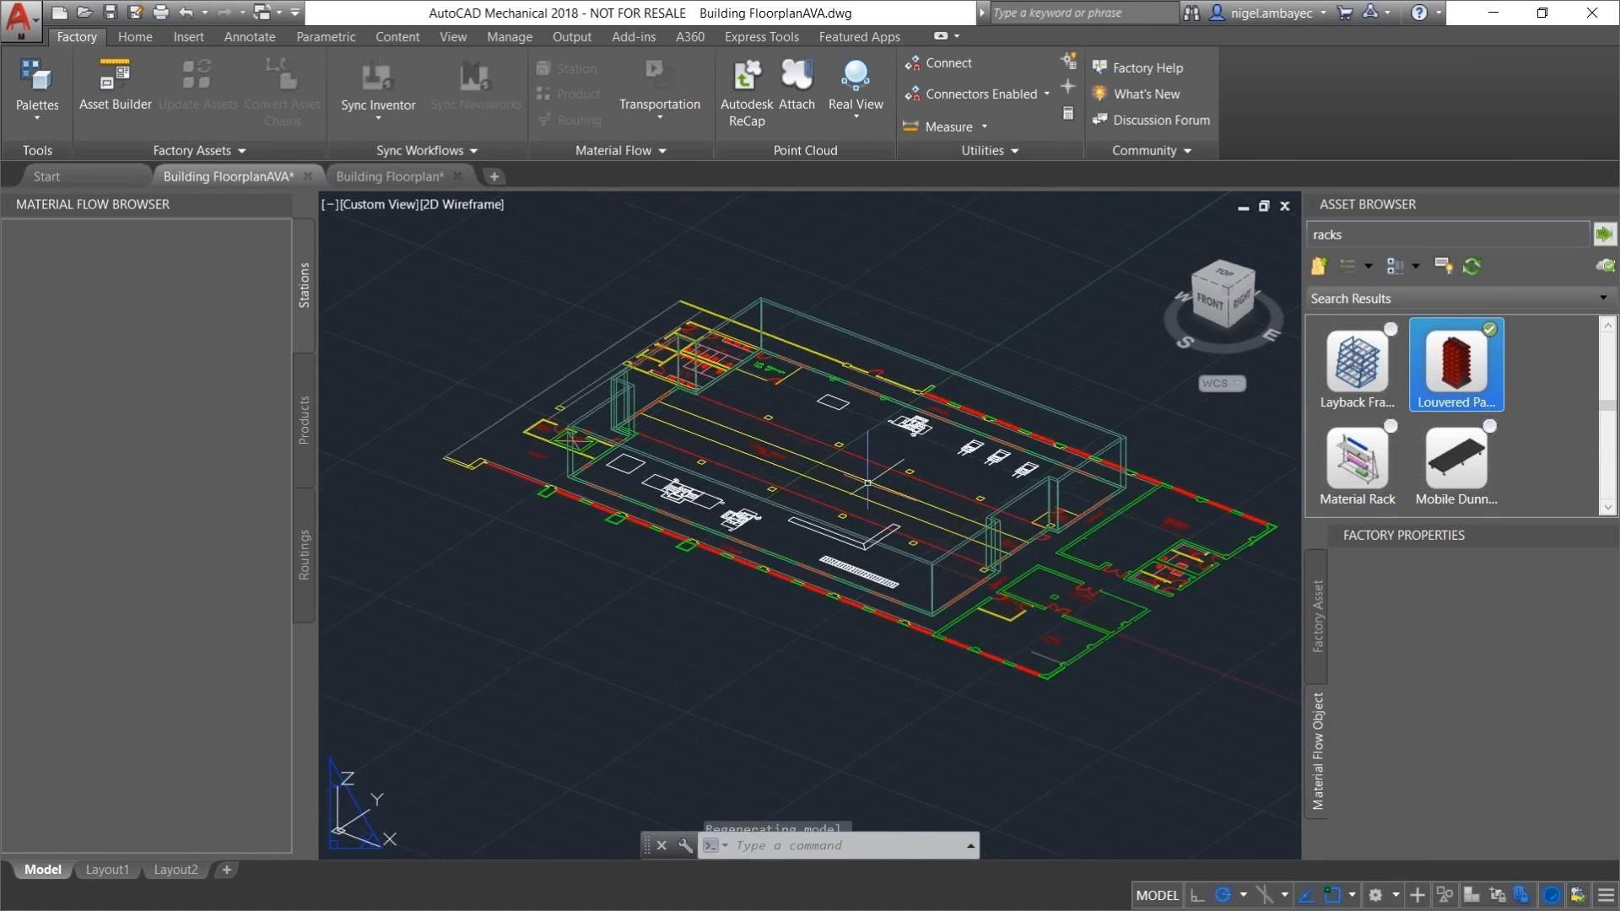
scroll(859, 573, down, 1)
scroll(860, 579, up, 3)
scroll(871, 585, down, 2)
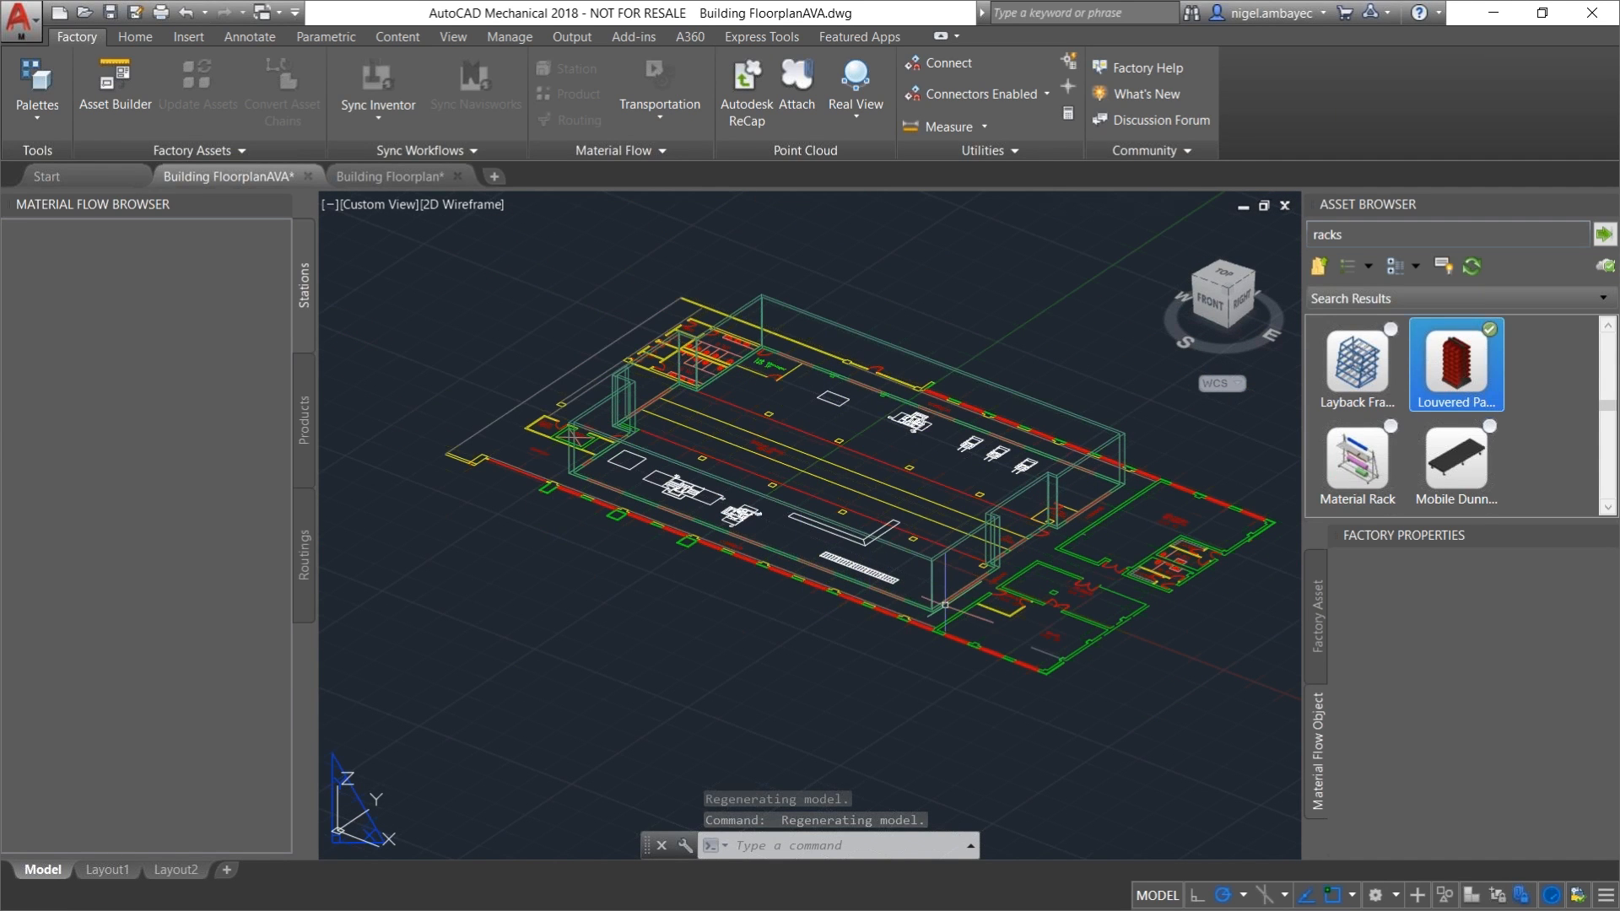
Step: Search the factory asset library for "person"
scroll(928, 574, down, 1)
scroll(920, 578, up, 2)
scroll(915, 580, down, 1)
scroll(915, 580, up, 3)
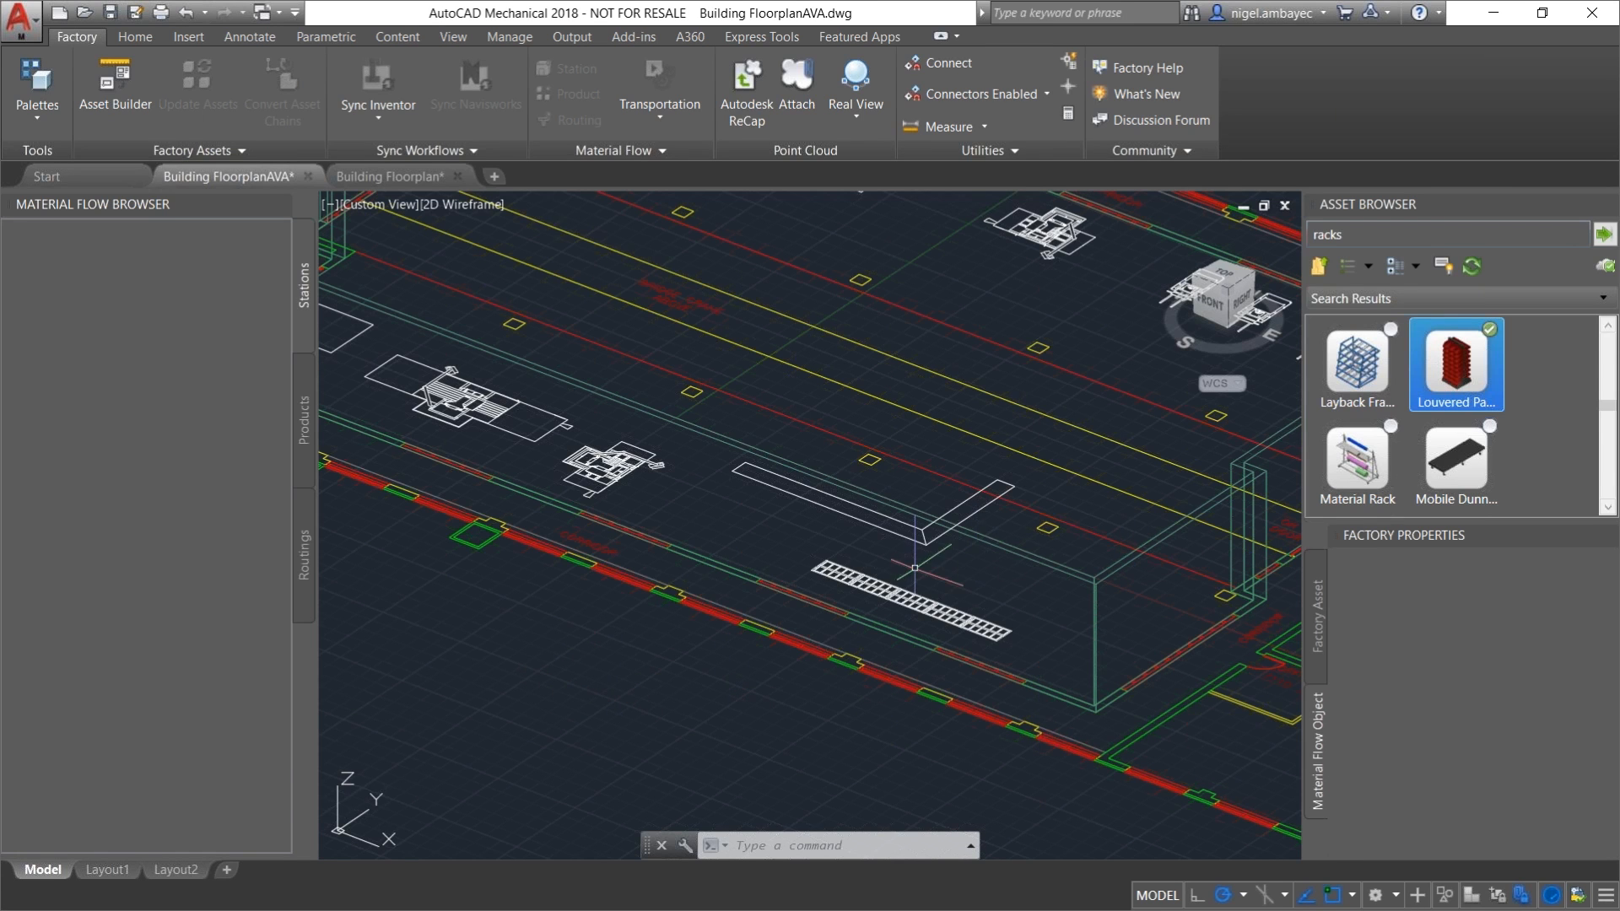
shift+middle_drag(846, 517, 911, 553)
shift+middle_drag(784, 467, 880, 506)
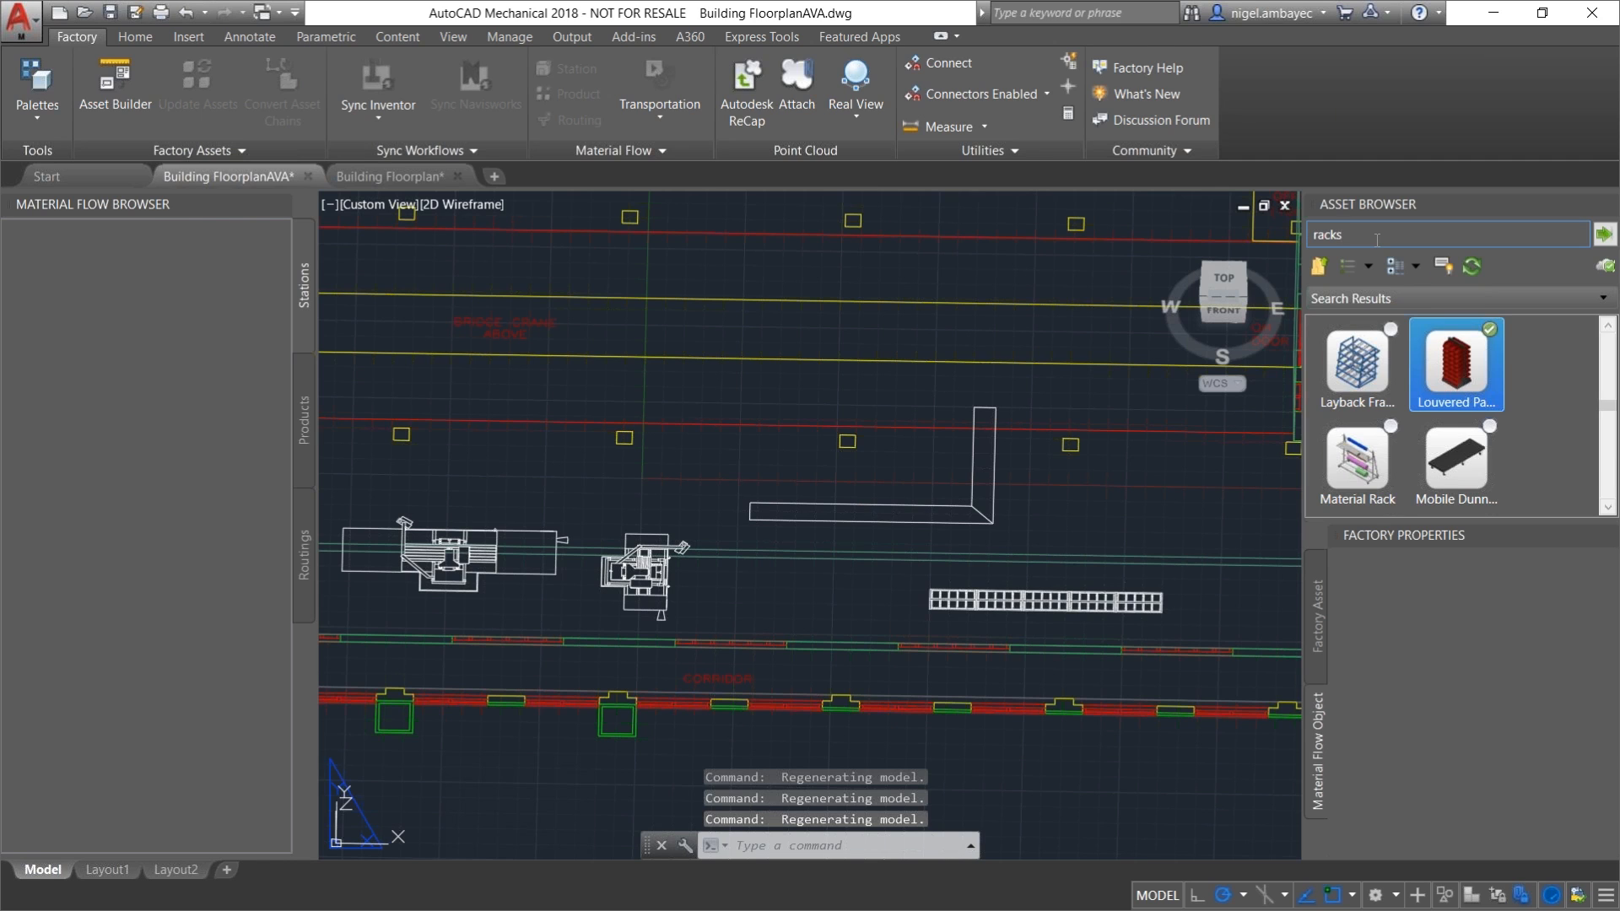
key(ctrl+a)
key(BackSpace)
text(person)
key(Return)
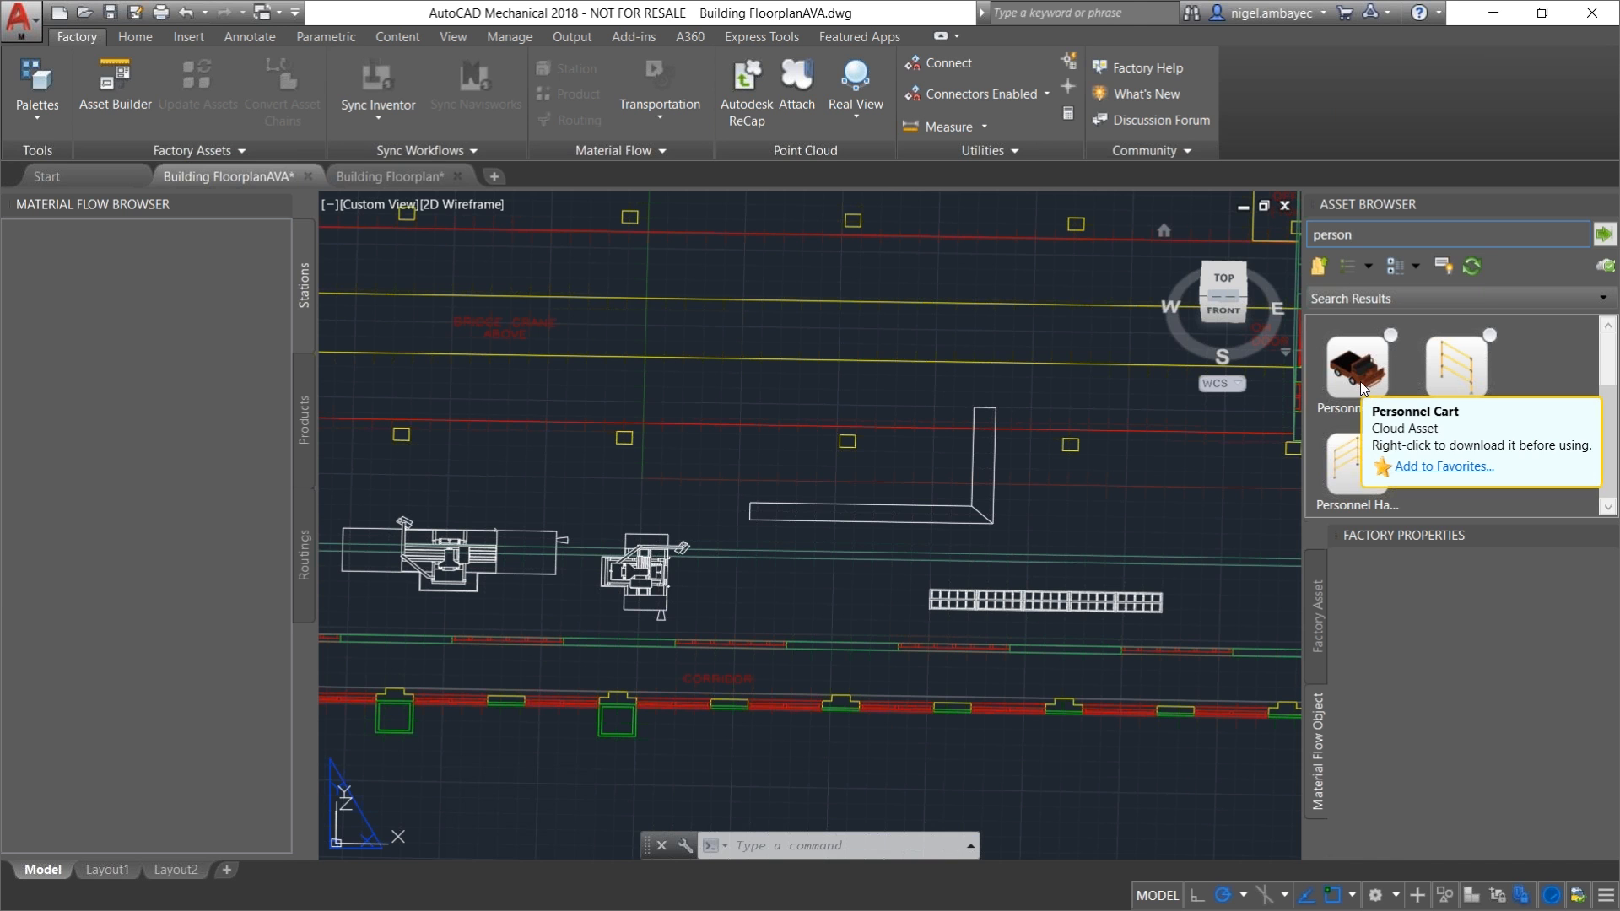
Step: Return the drawing from the tilted 3D view to the flat top view of the machine hall
scroll(896, 468, down, 2)
middle_click(896, 468)
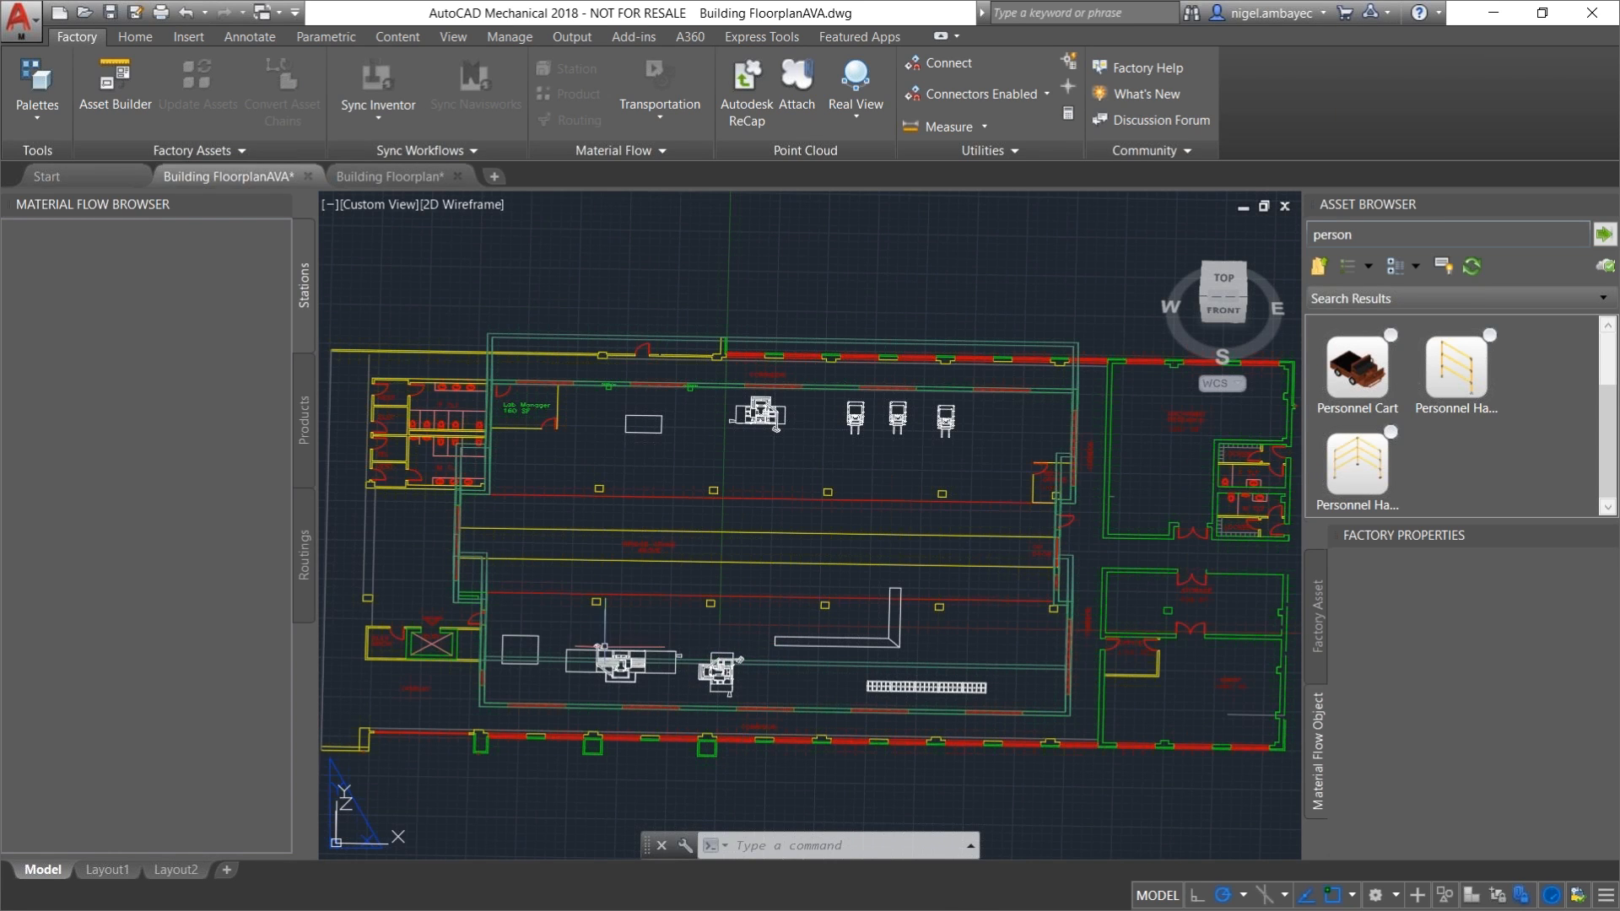
scroll(557, 649, up, 4)
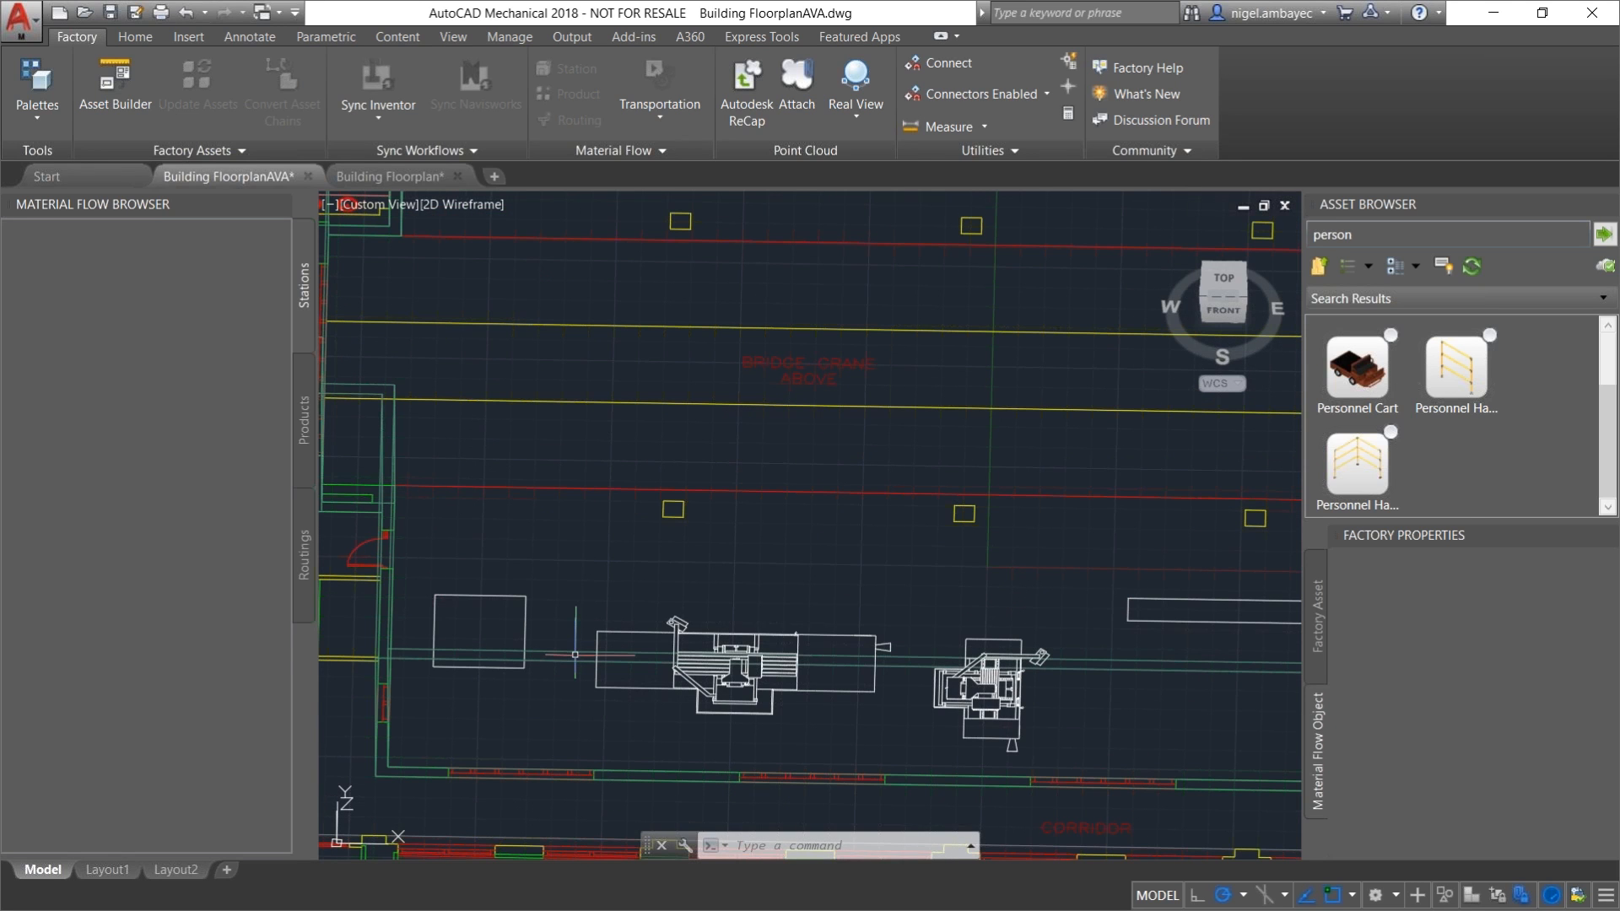
click(1224, 278)
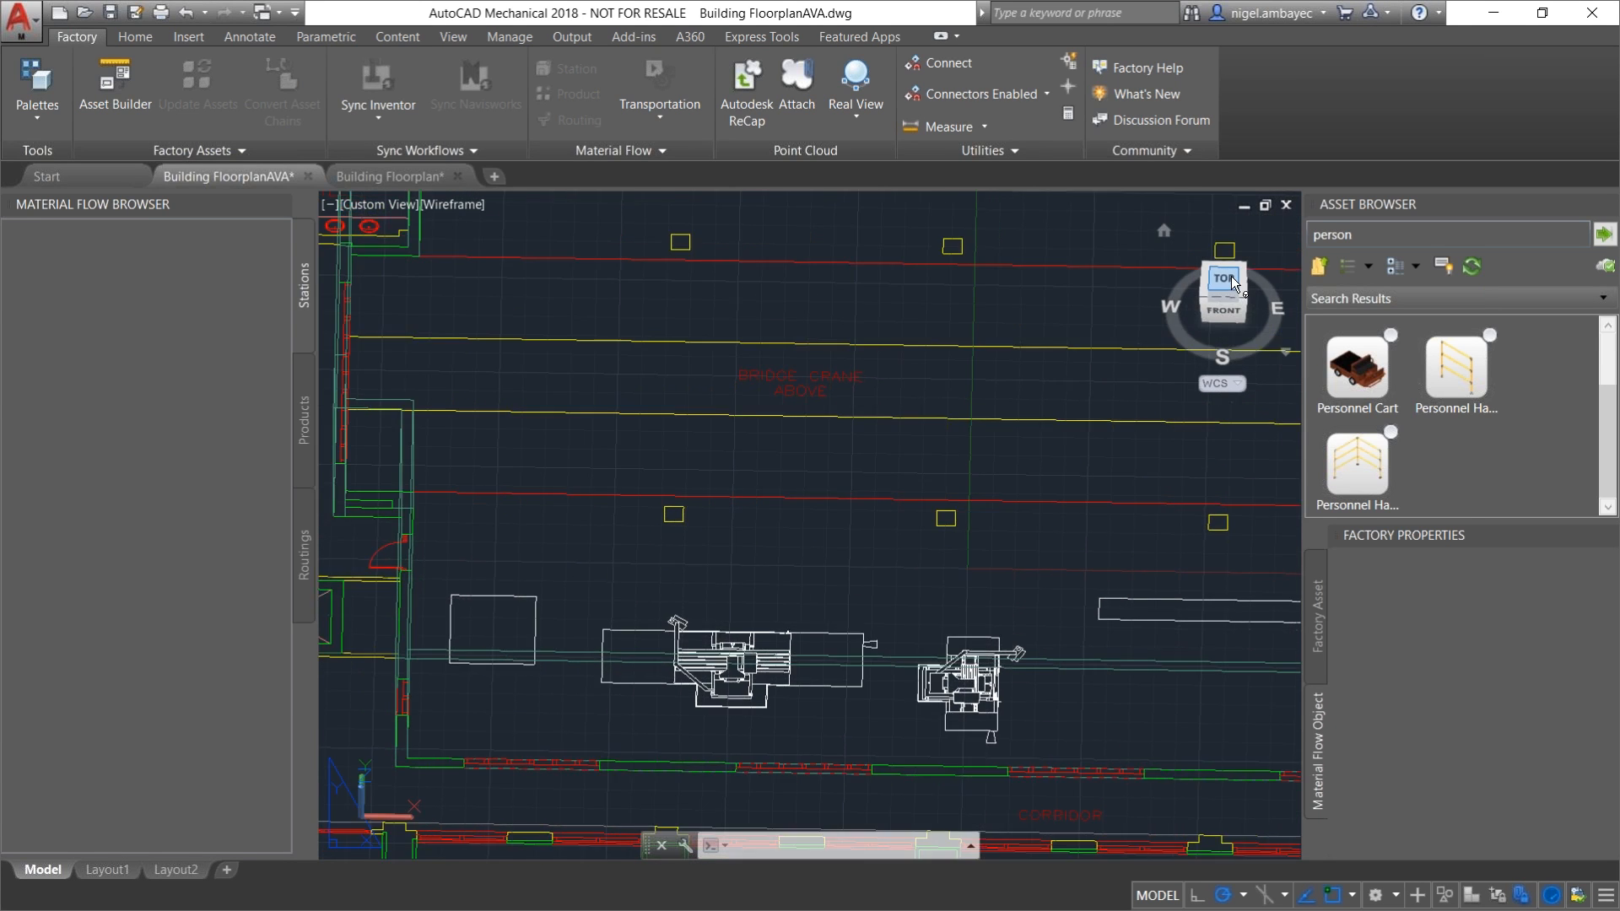
scroll(667, 566, up, 5)
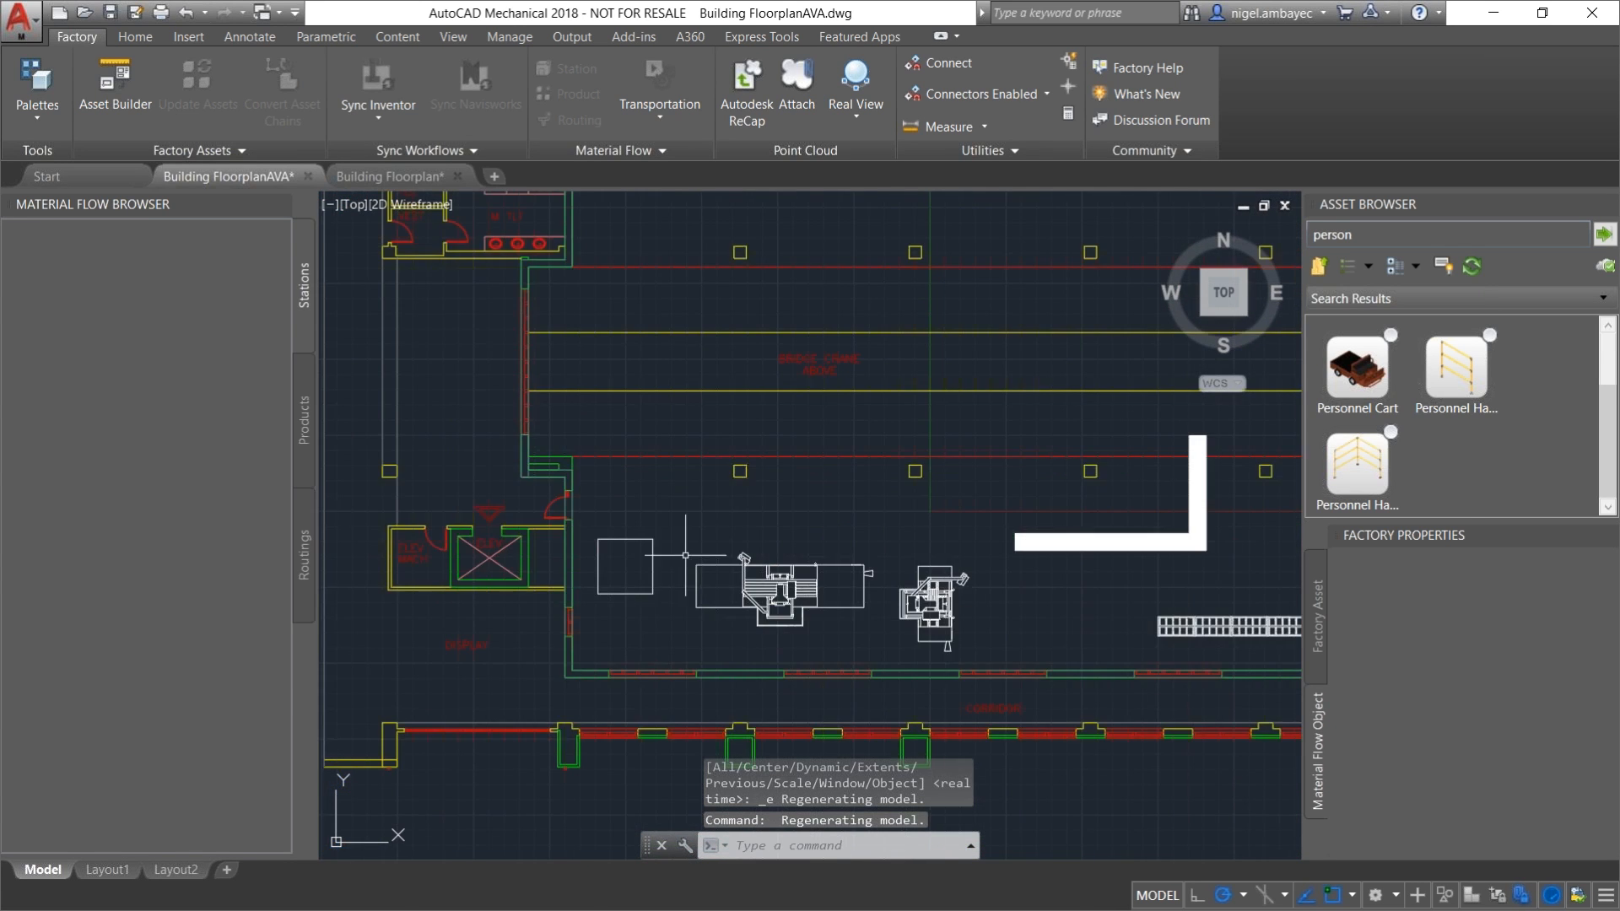
scroll(671, 521, down, 2)
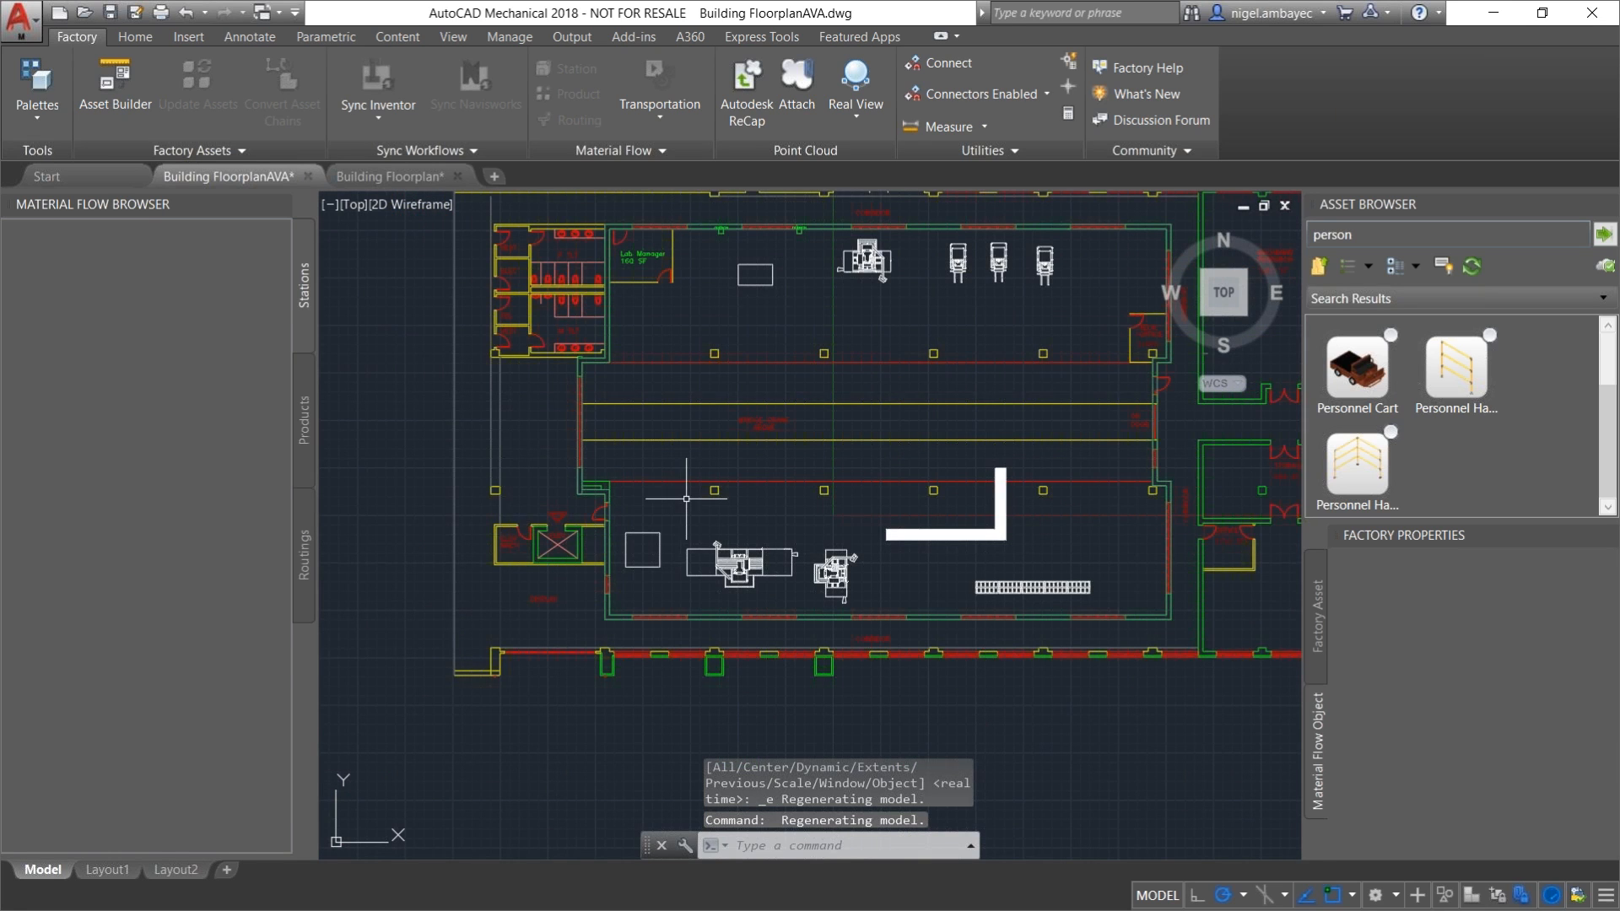
right_click(769, 329)
key(Escape)
key(Escape)
key(Escape)
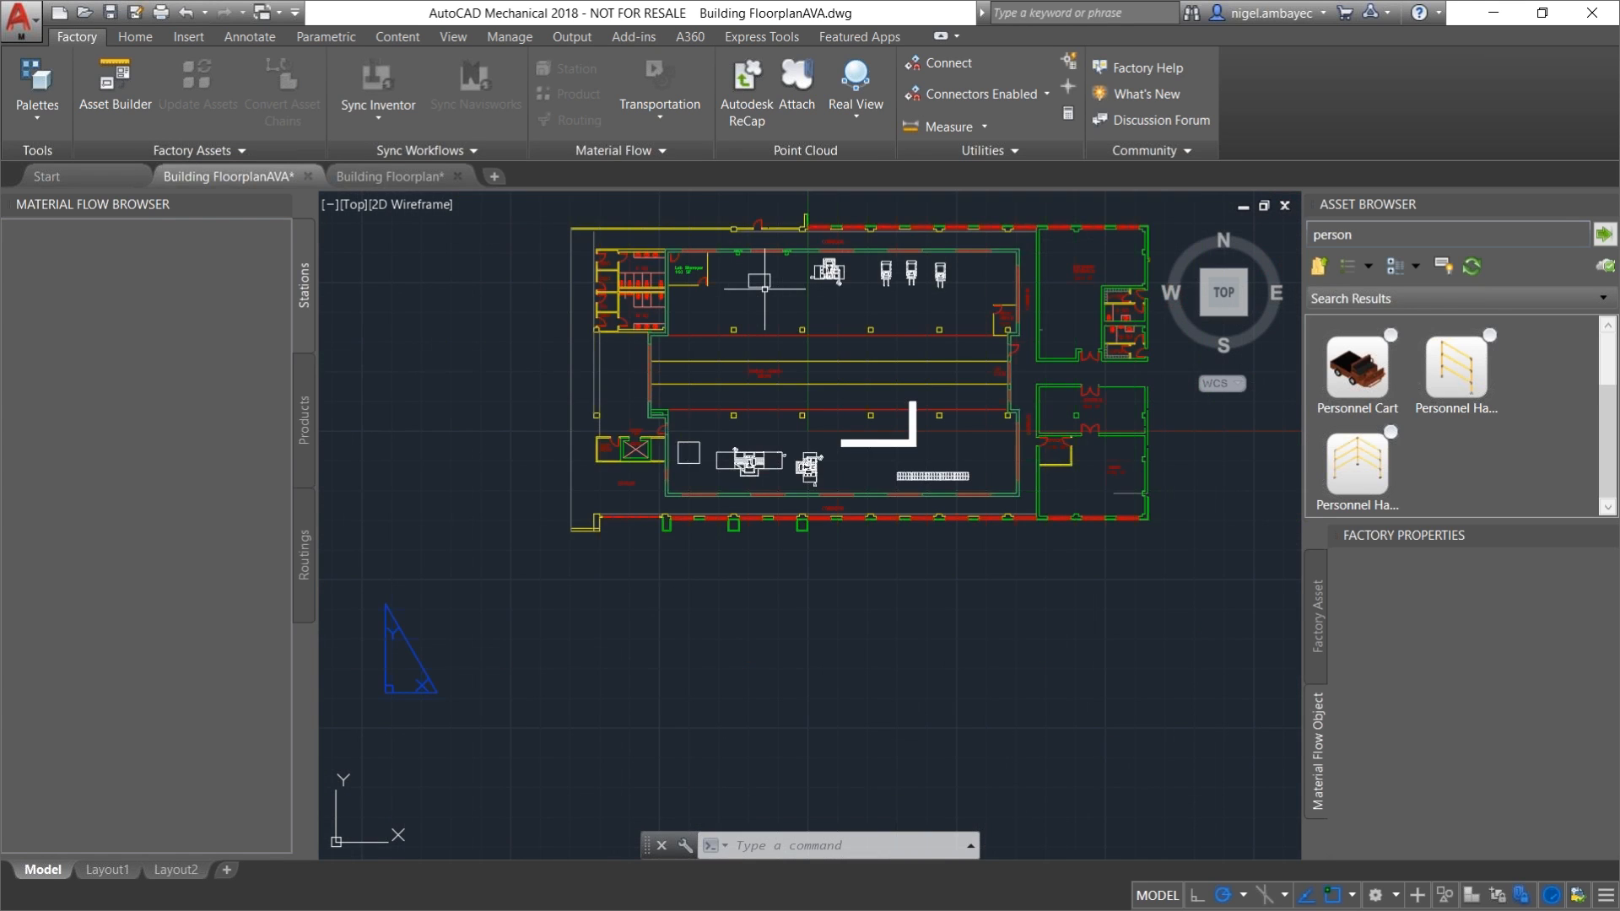
scroll(765, 290, up, 2)
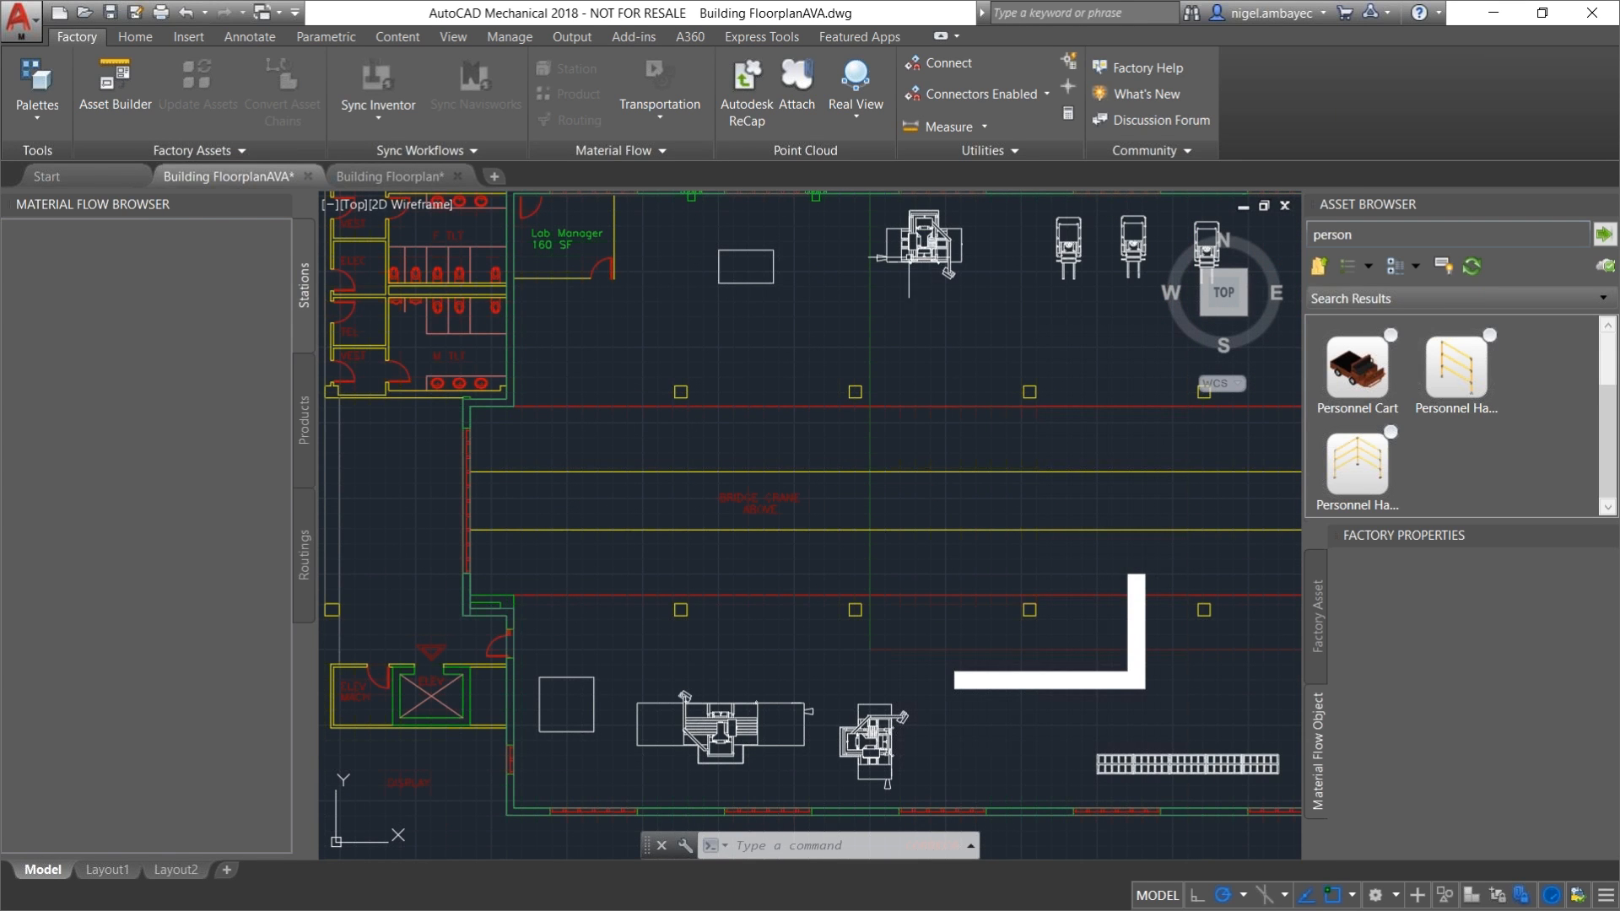
click(916, 250)
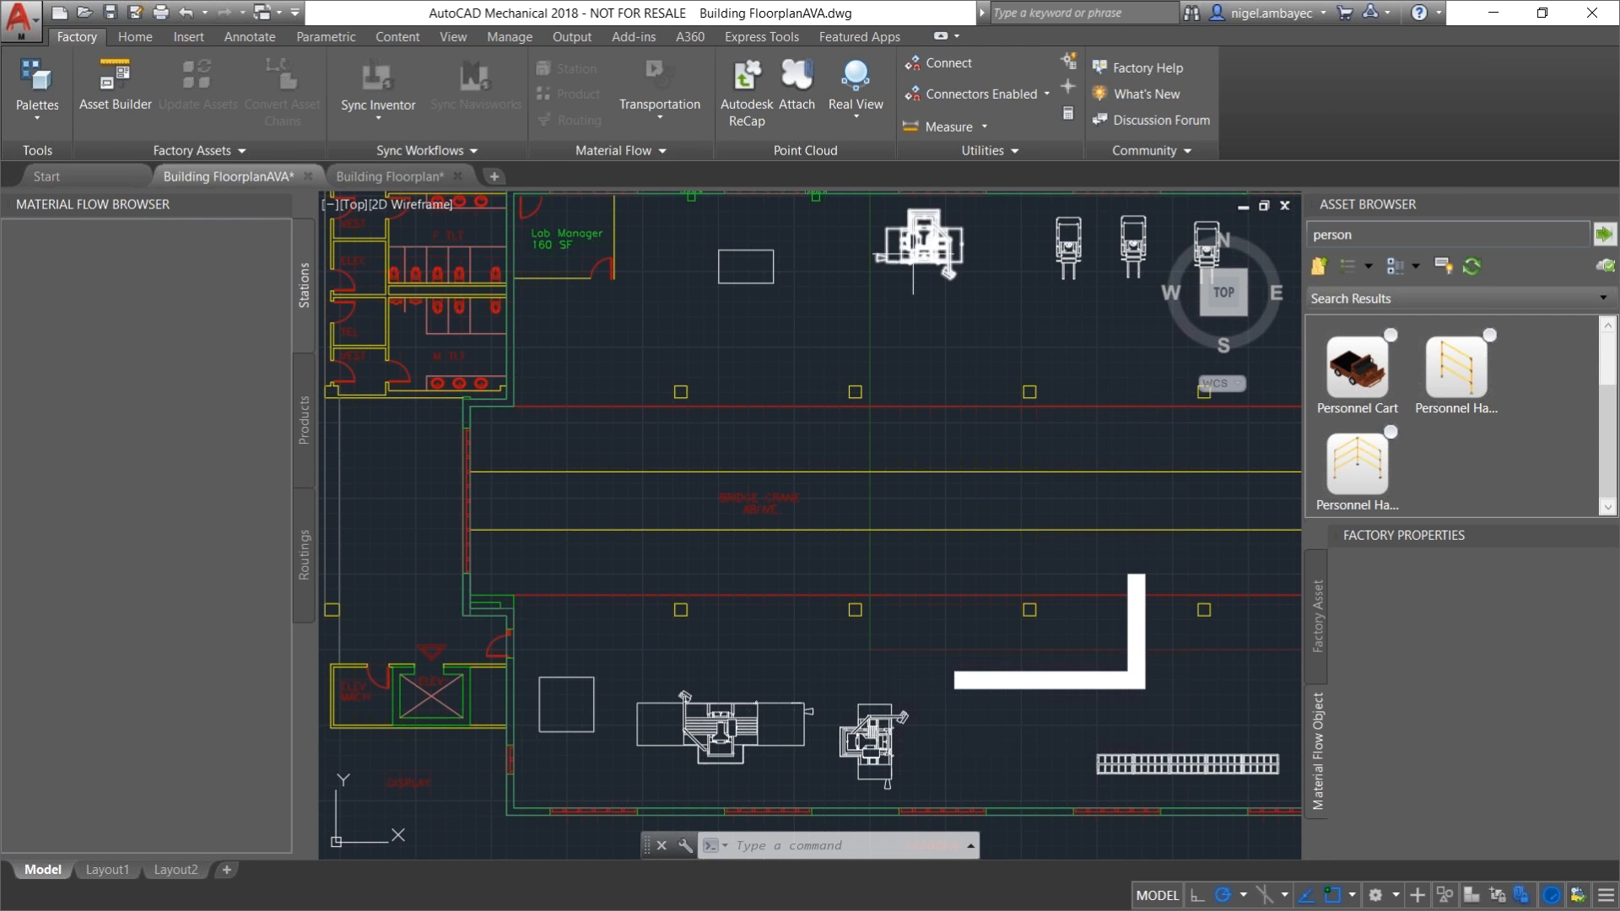
right_click(763, 284)
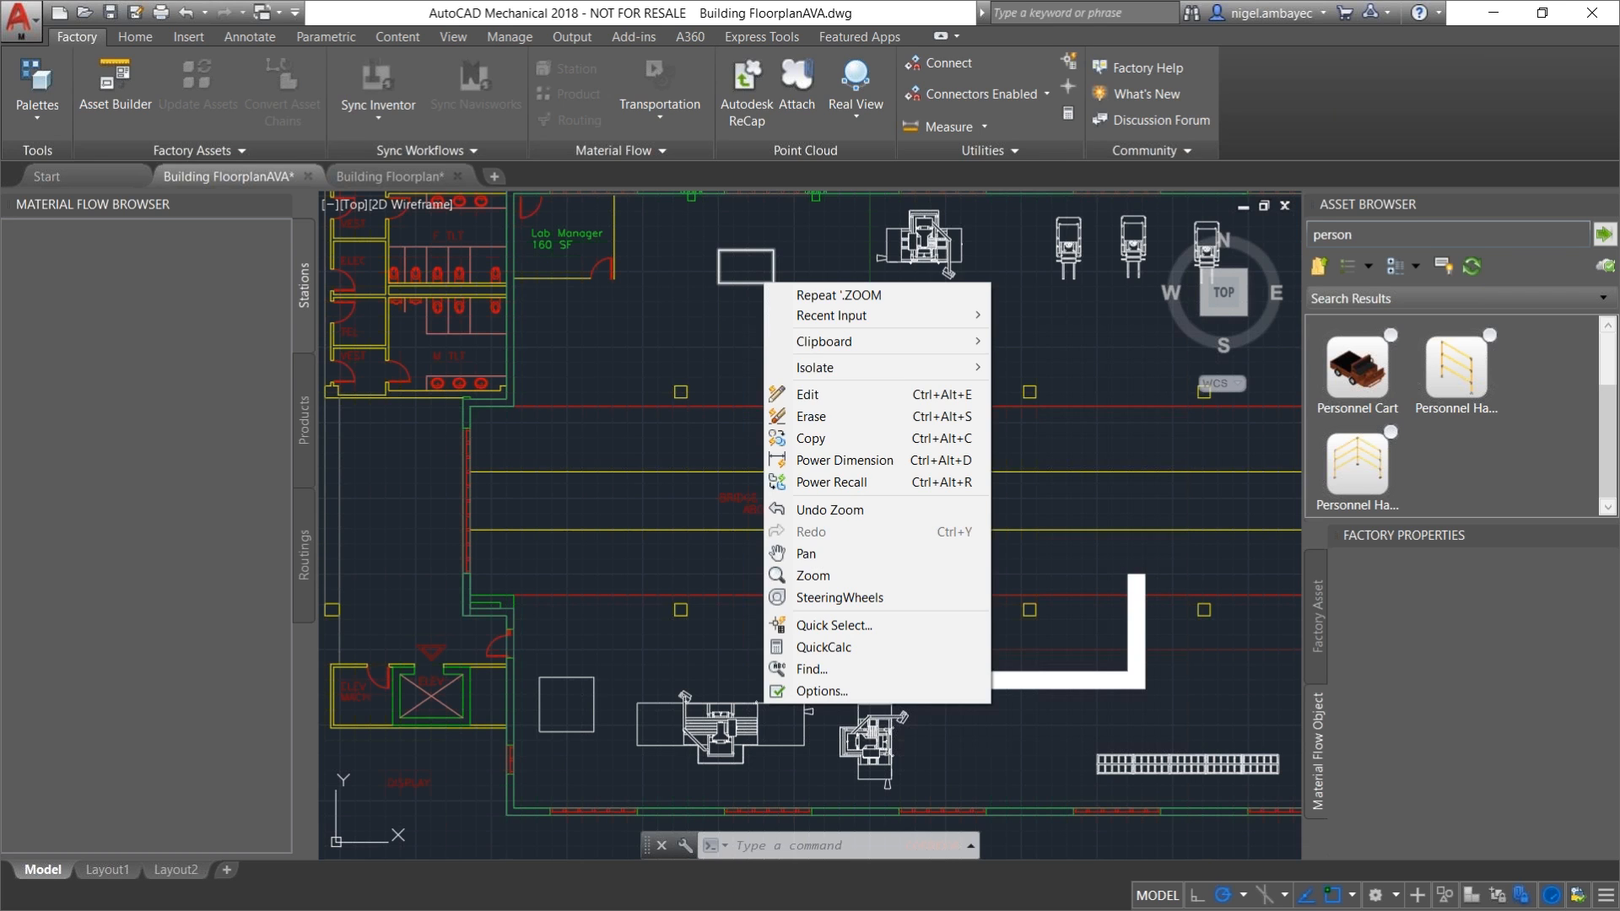
click(746, 297)
key(Escape)
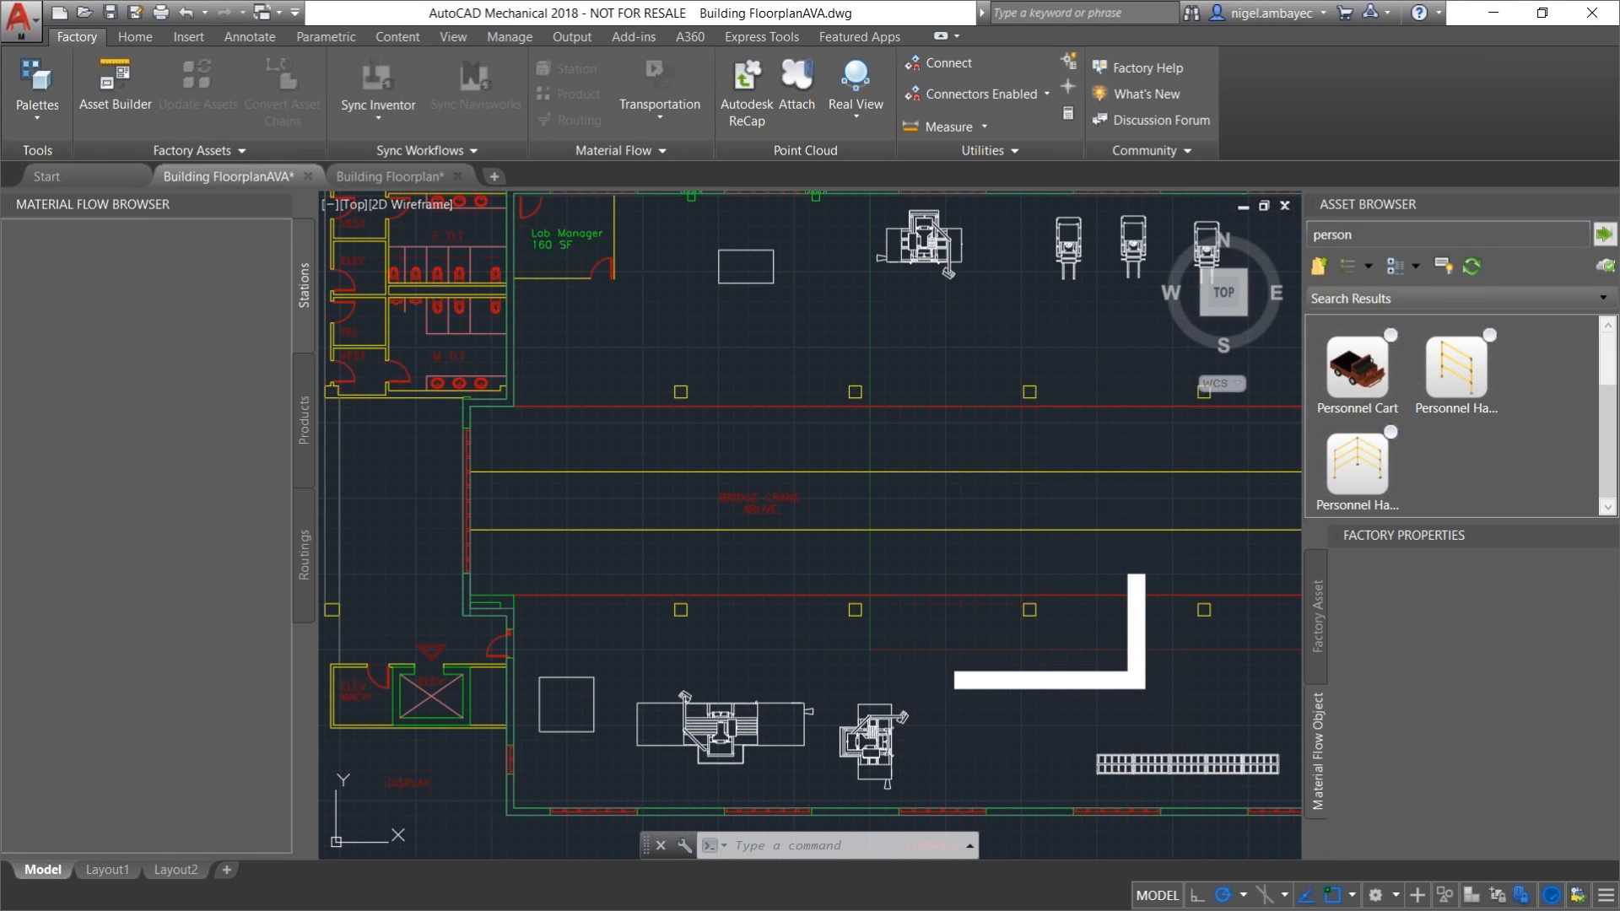
Step: Try to swap the rectangular block east of the Lab Manager room for a factory asset with Replace with Asset
right_click(773, 281)
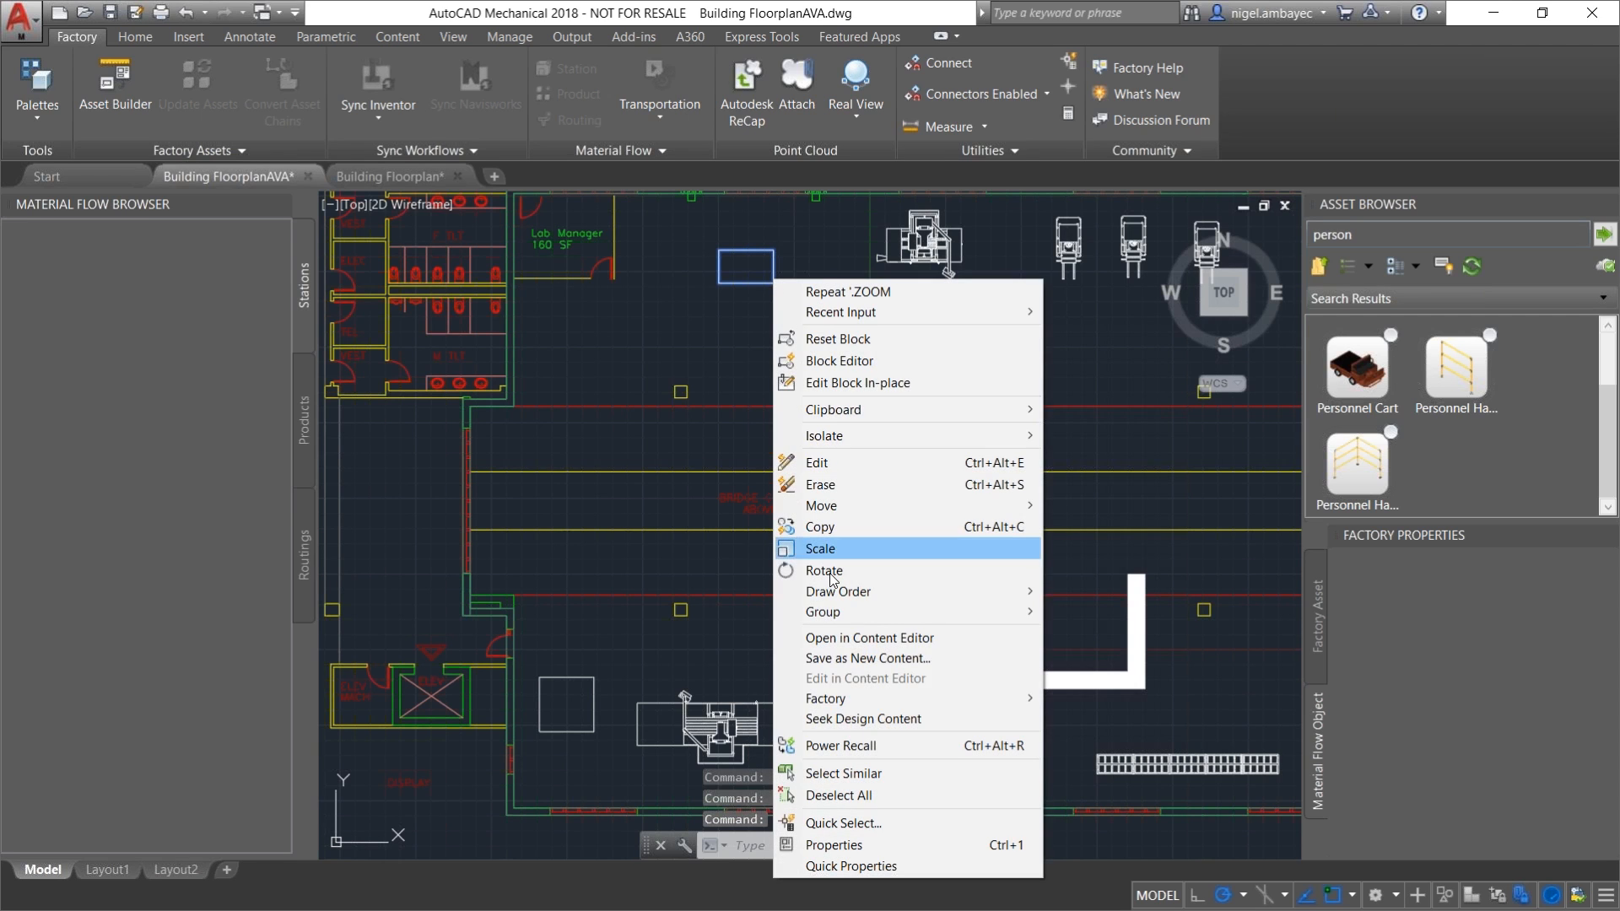
mouse_move(835, 701)
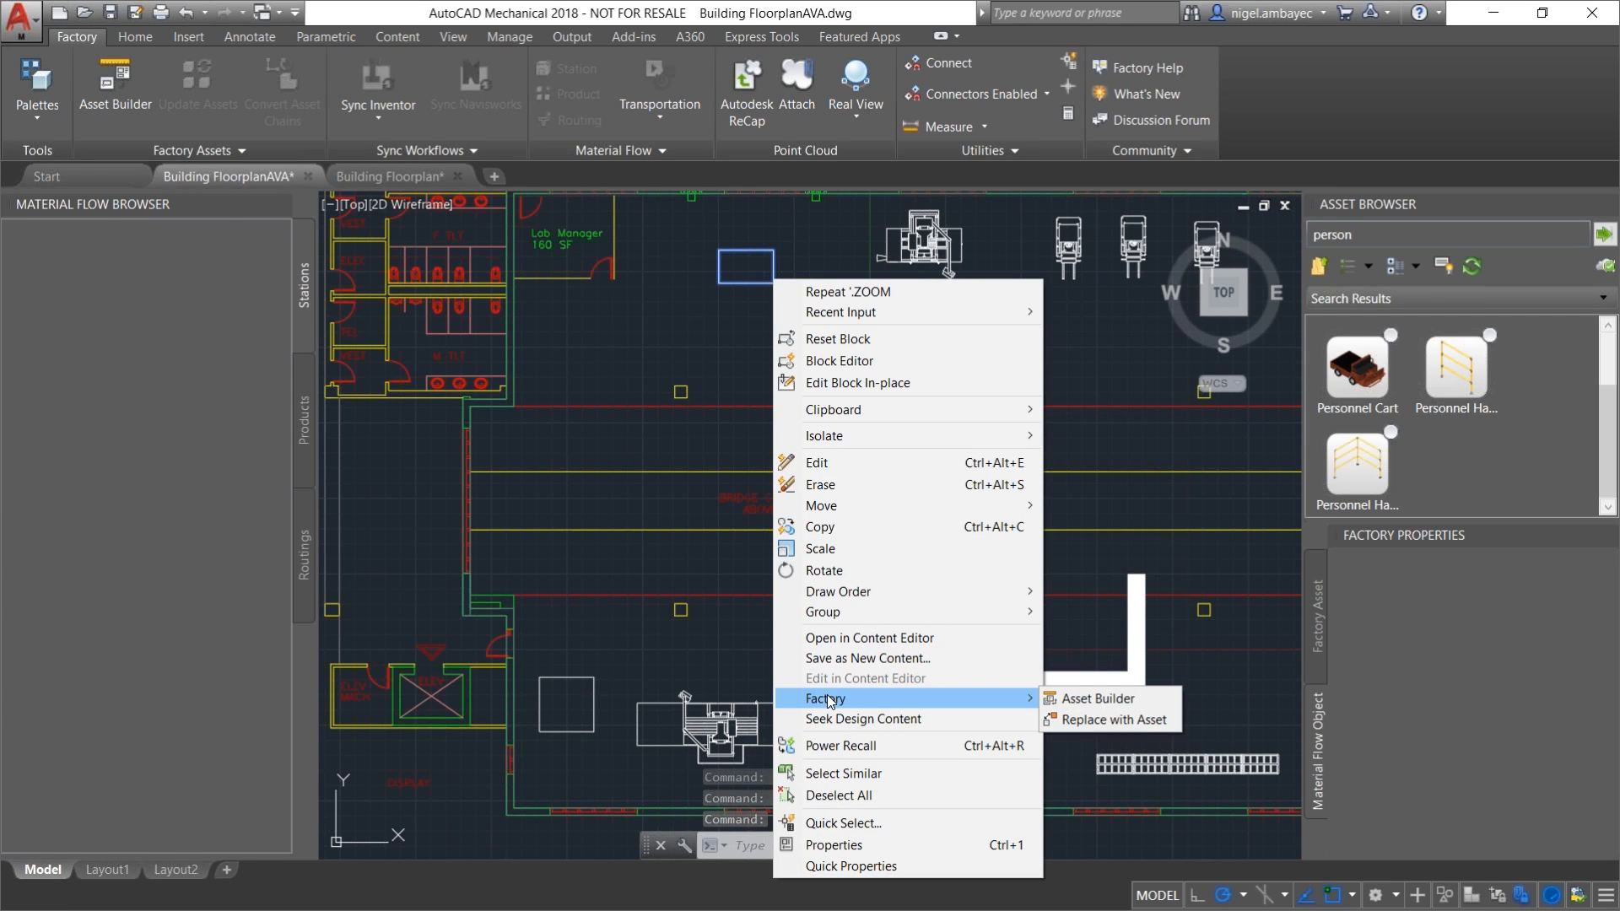
click(1096, 720)
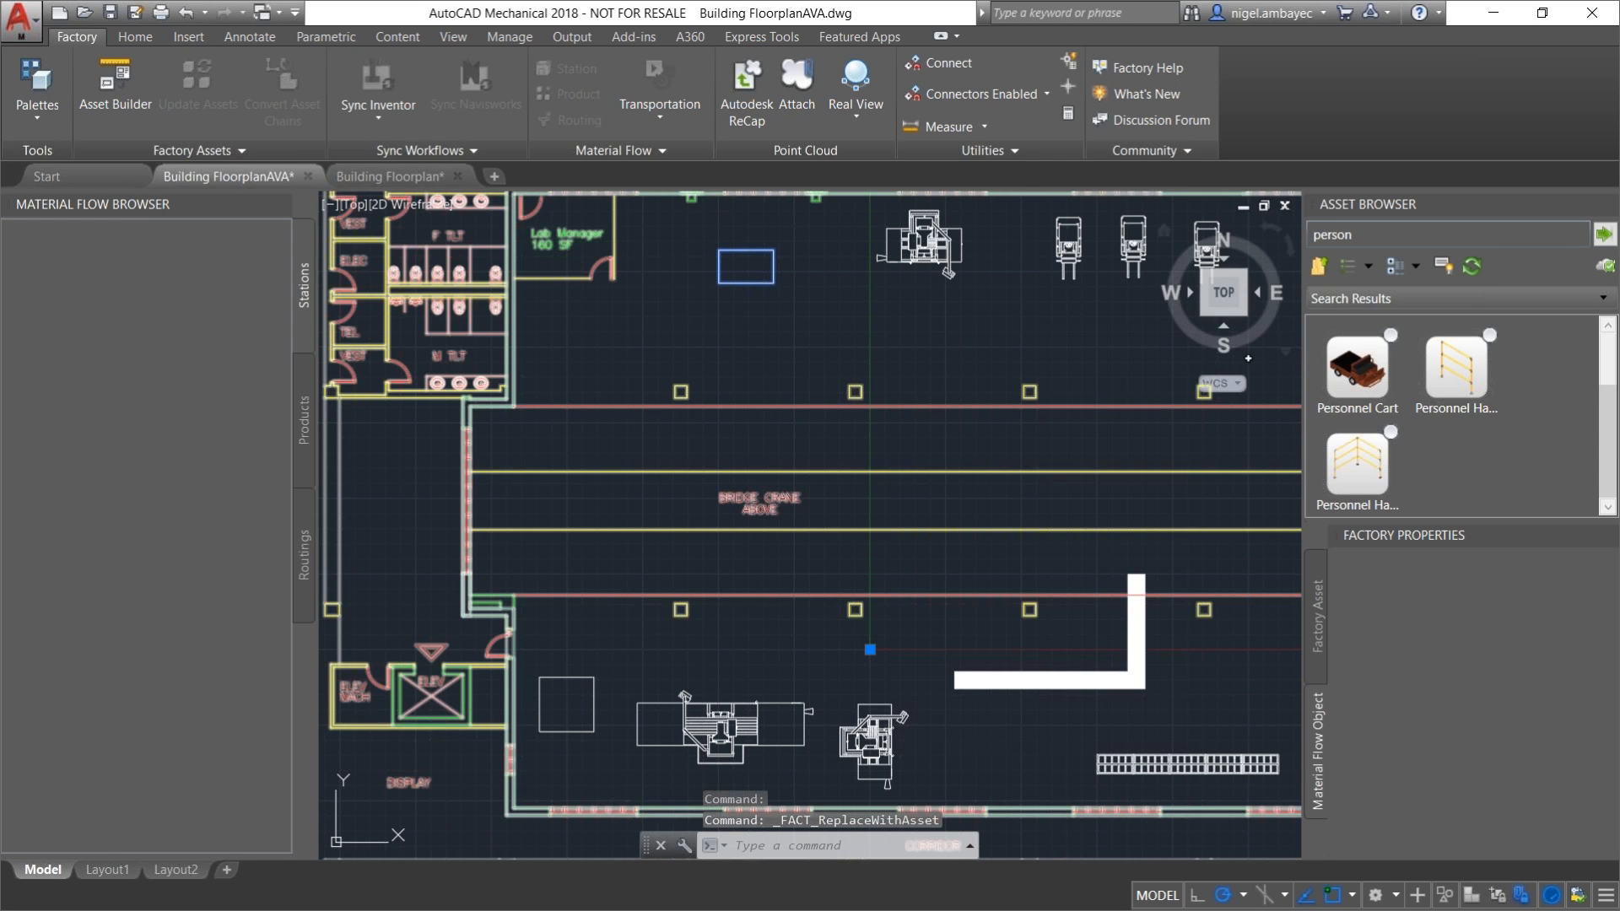
right_click(775, 273)
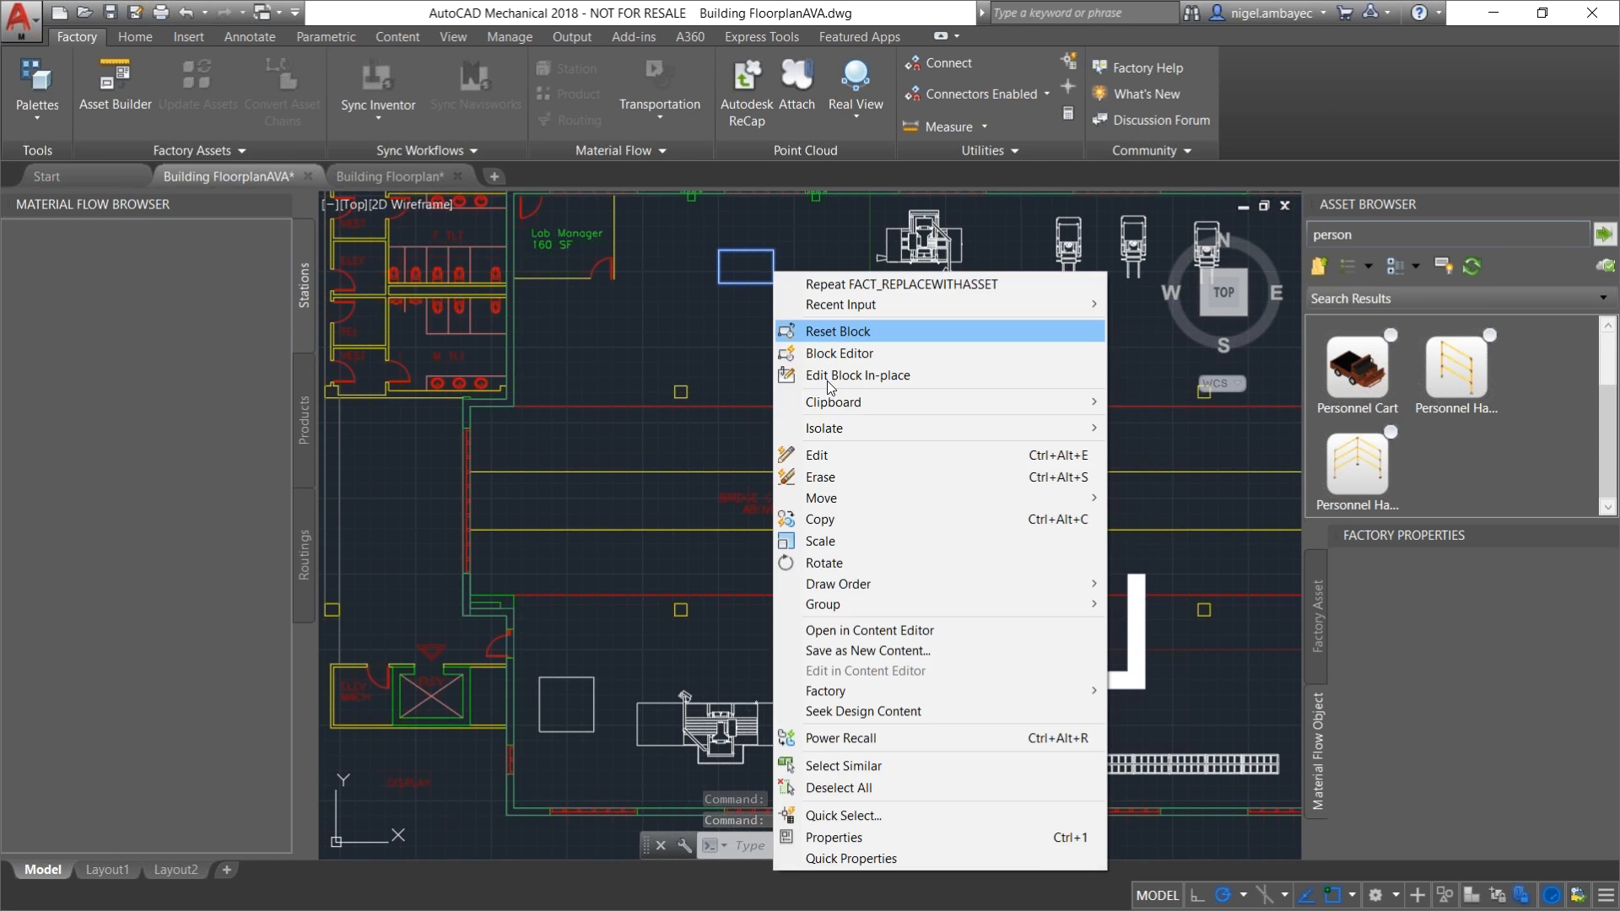
mouse_move(1012, 686)
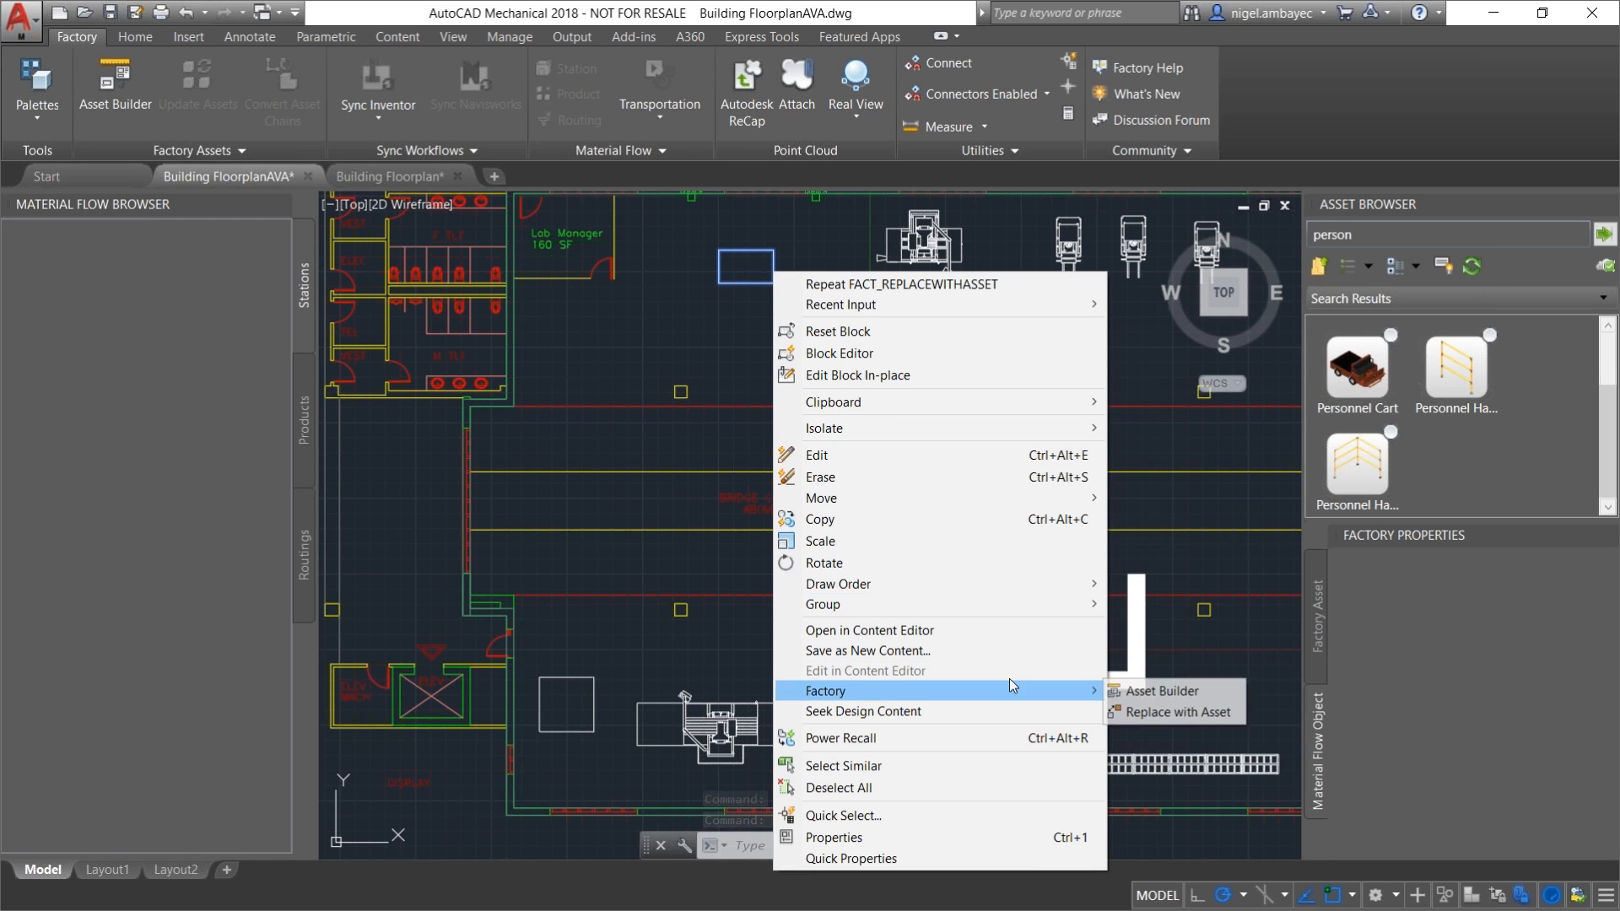
click(1172, 714)
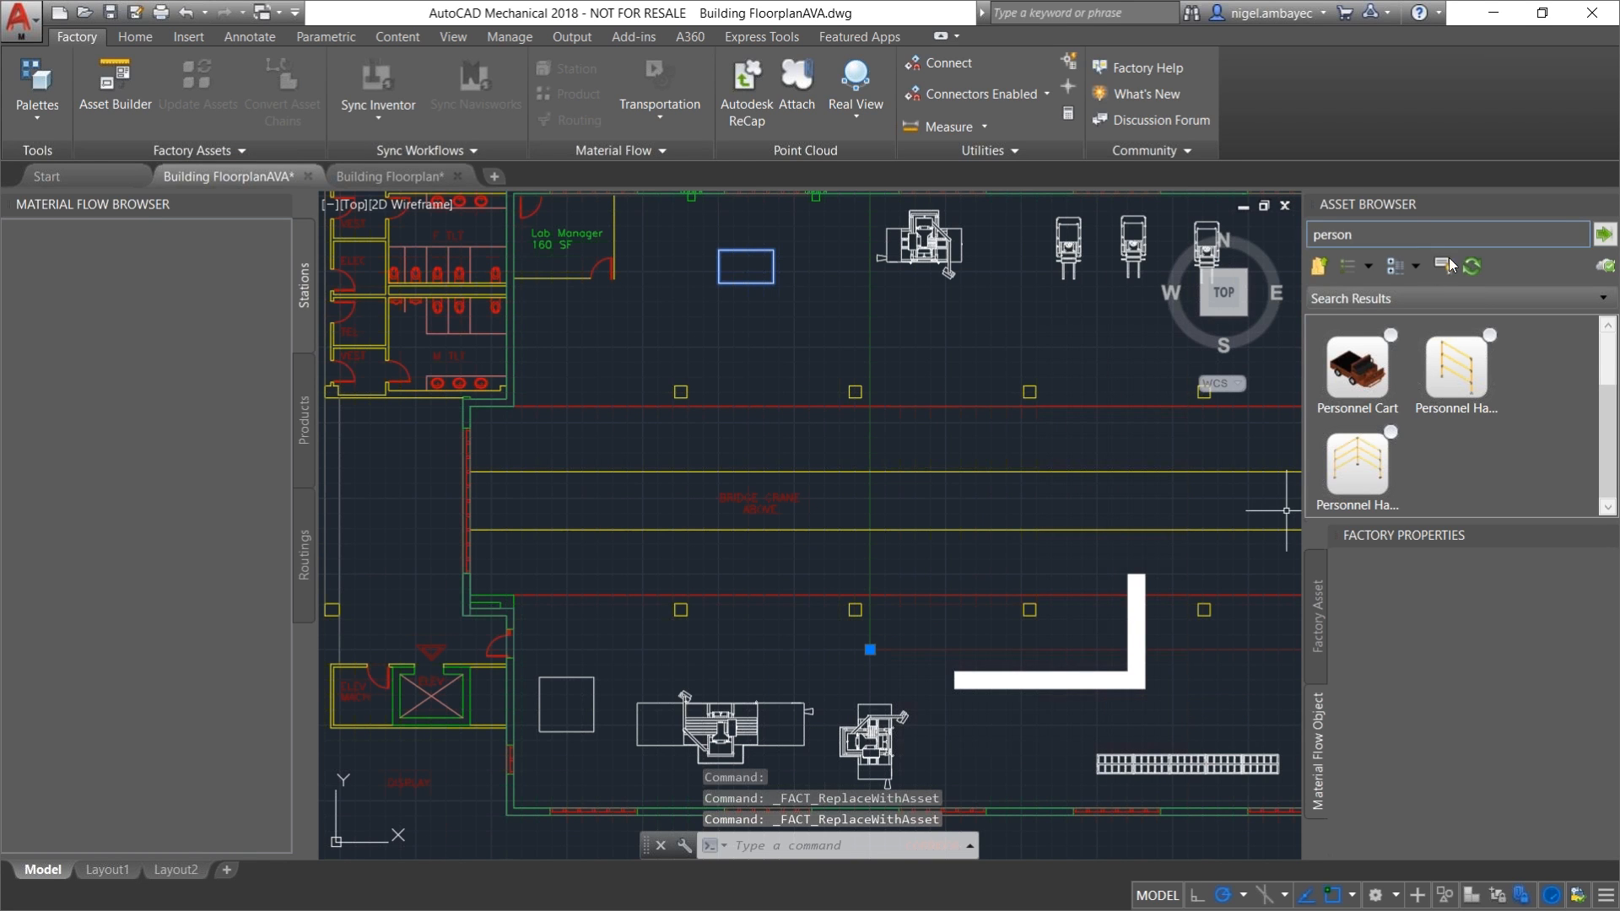
Step: Search the asset library for "ketiv" and try to use the CNC machine asset at the rectangular block, then cancel its insertion
text(ketiv)
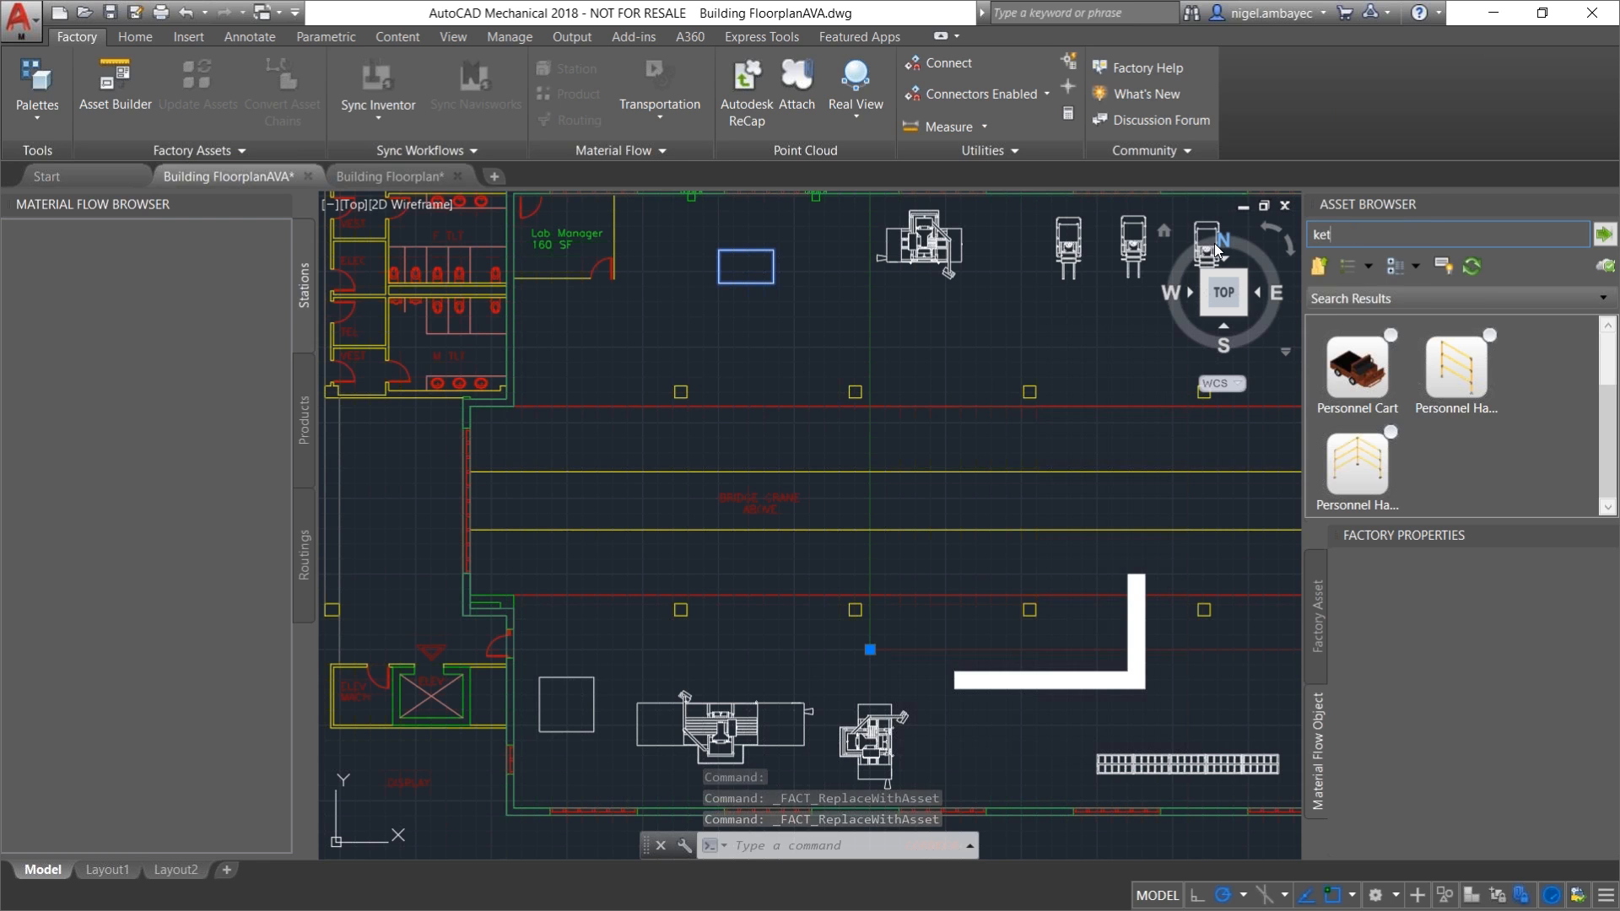
key(Return)
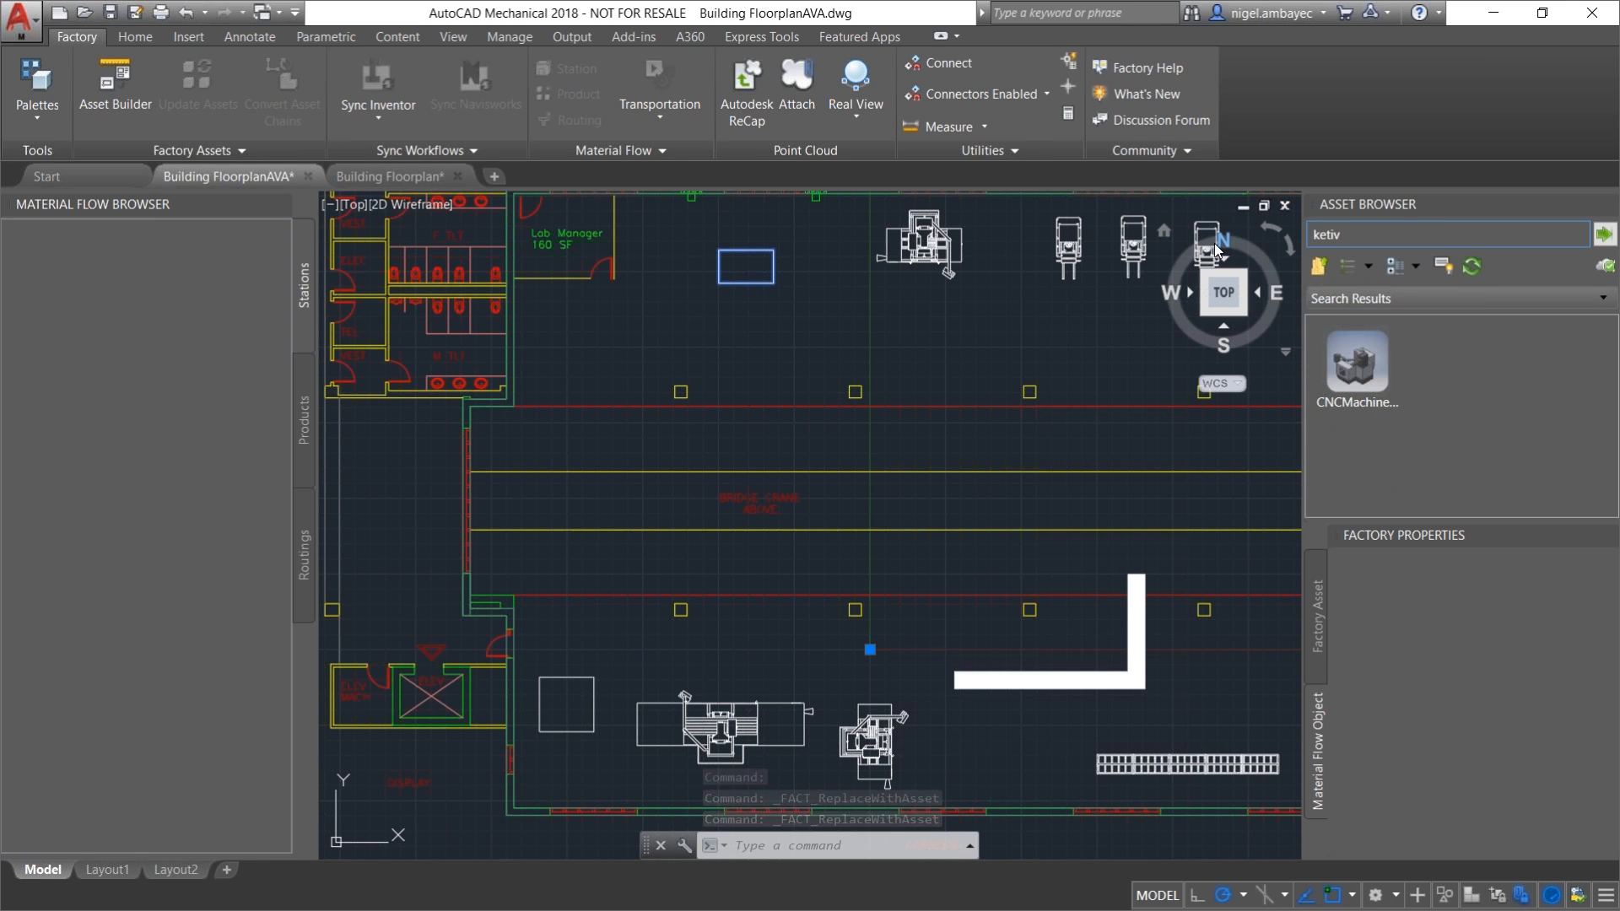
click(1359, 371)
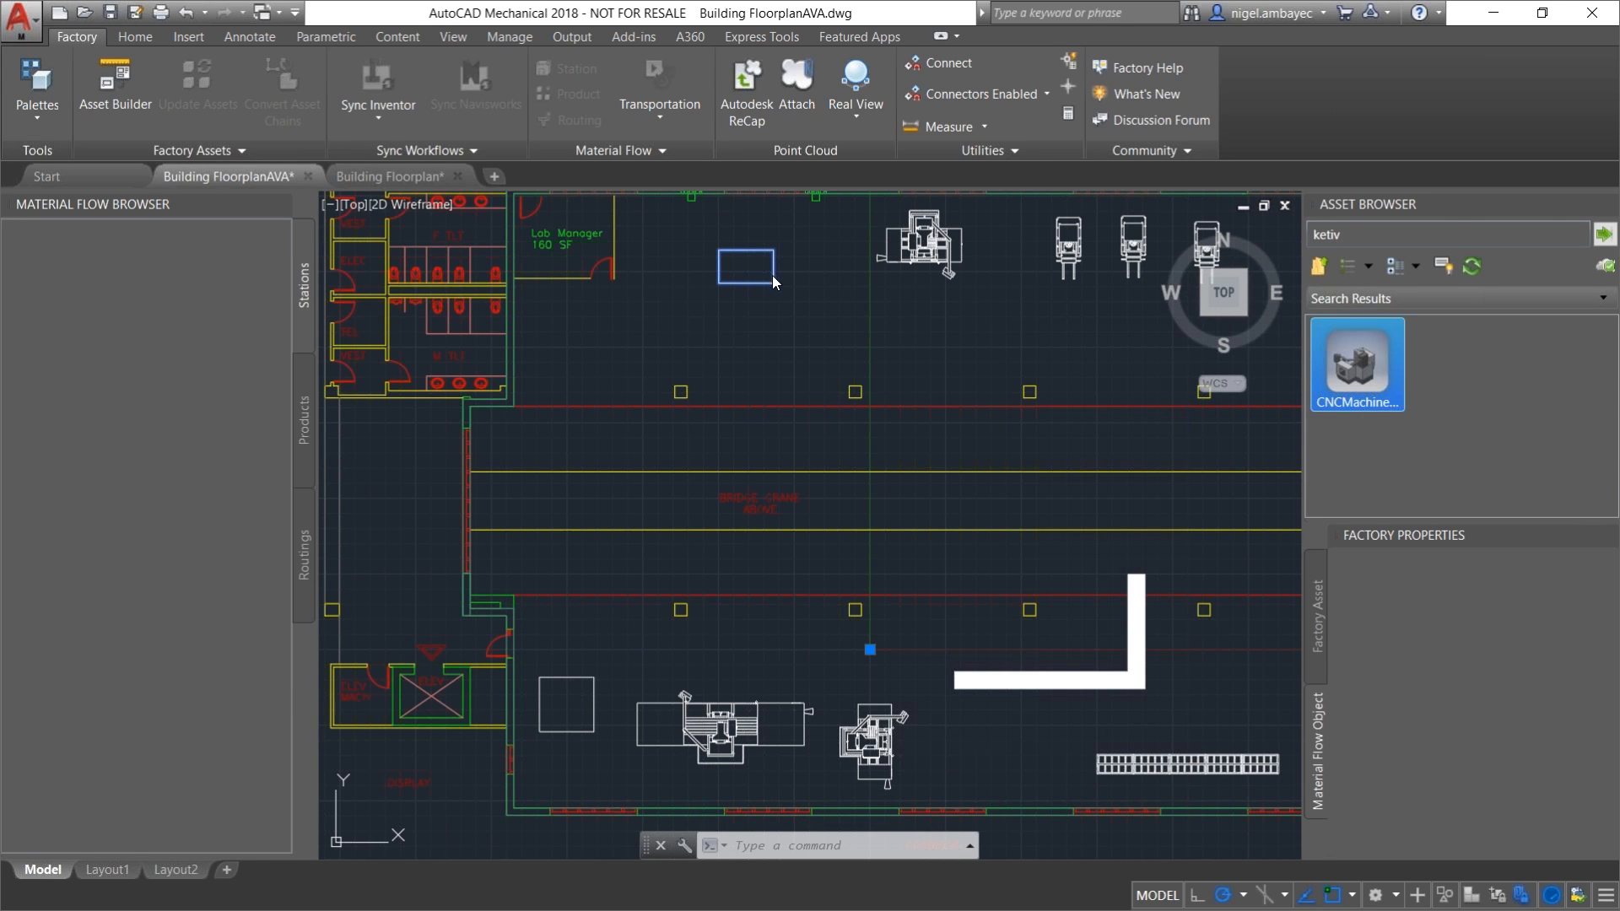
click(1354, 366)
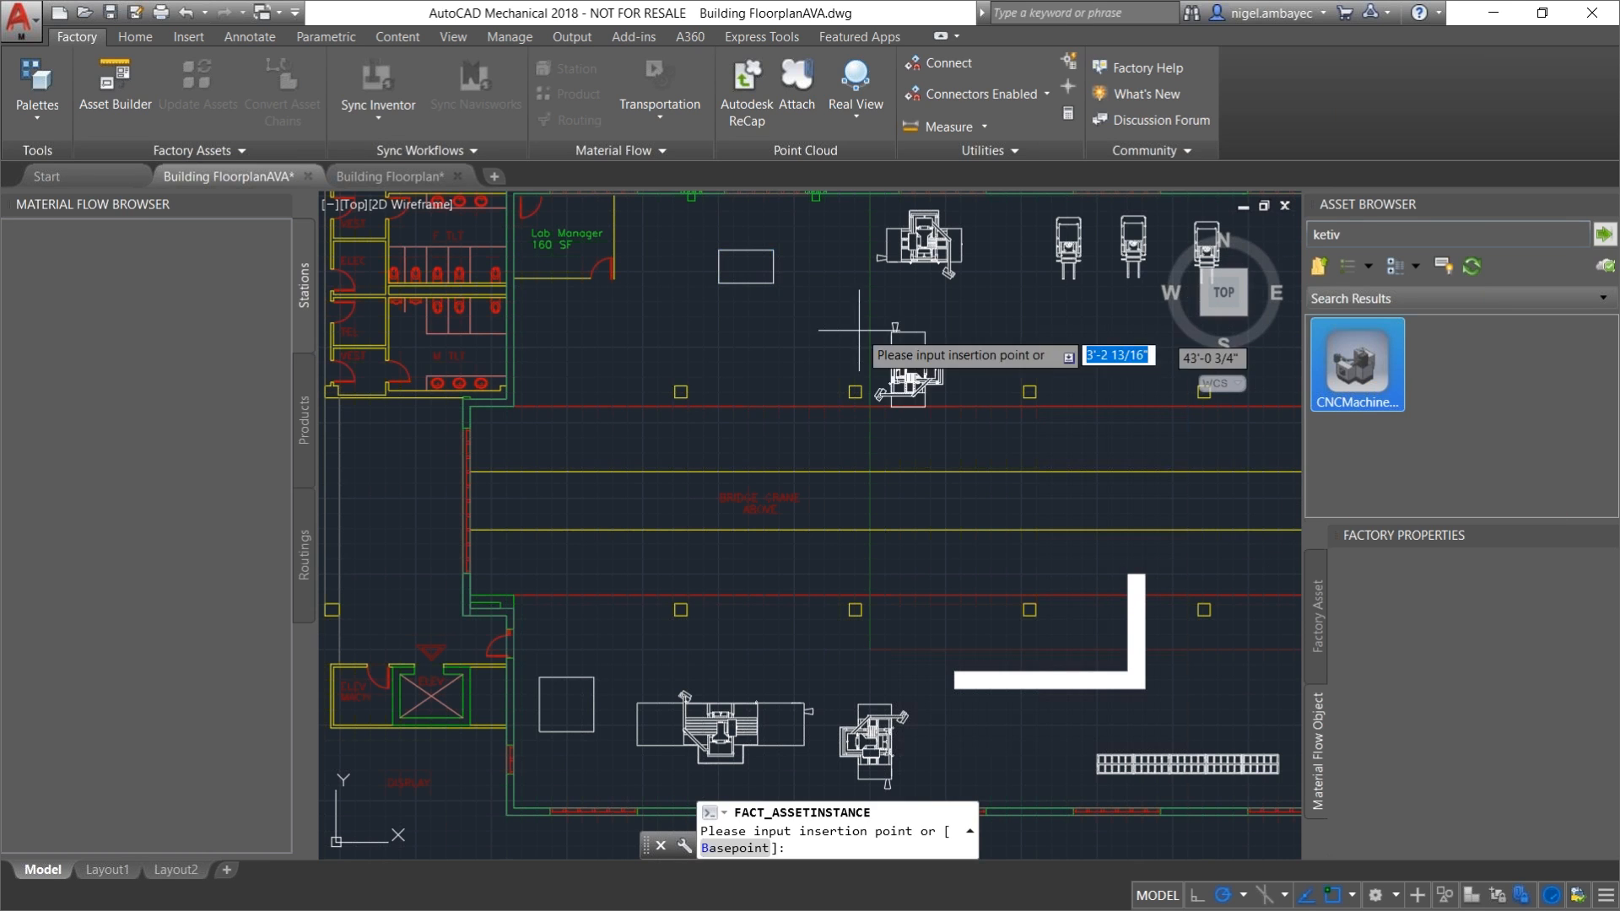
right_click(775, 276)
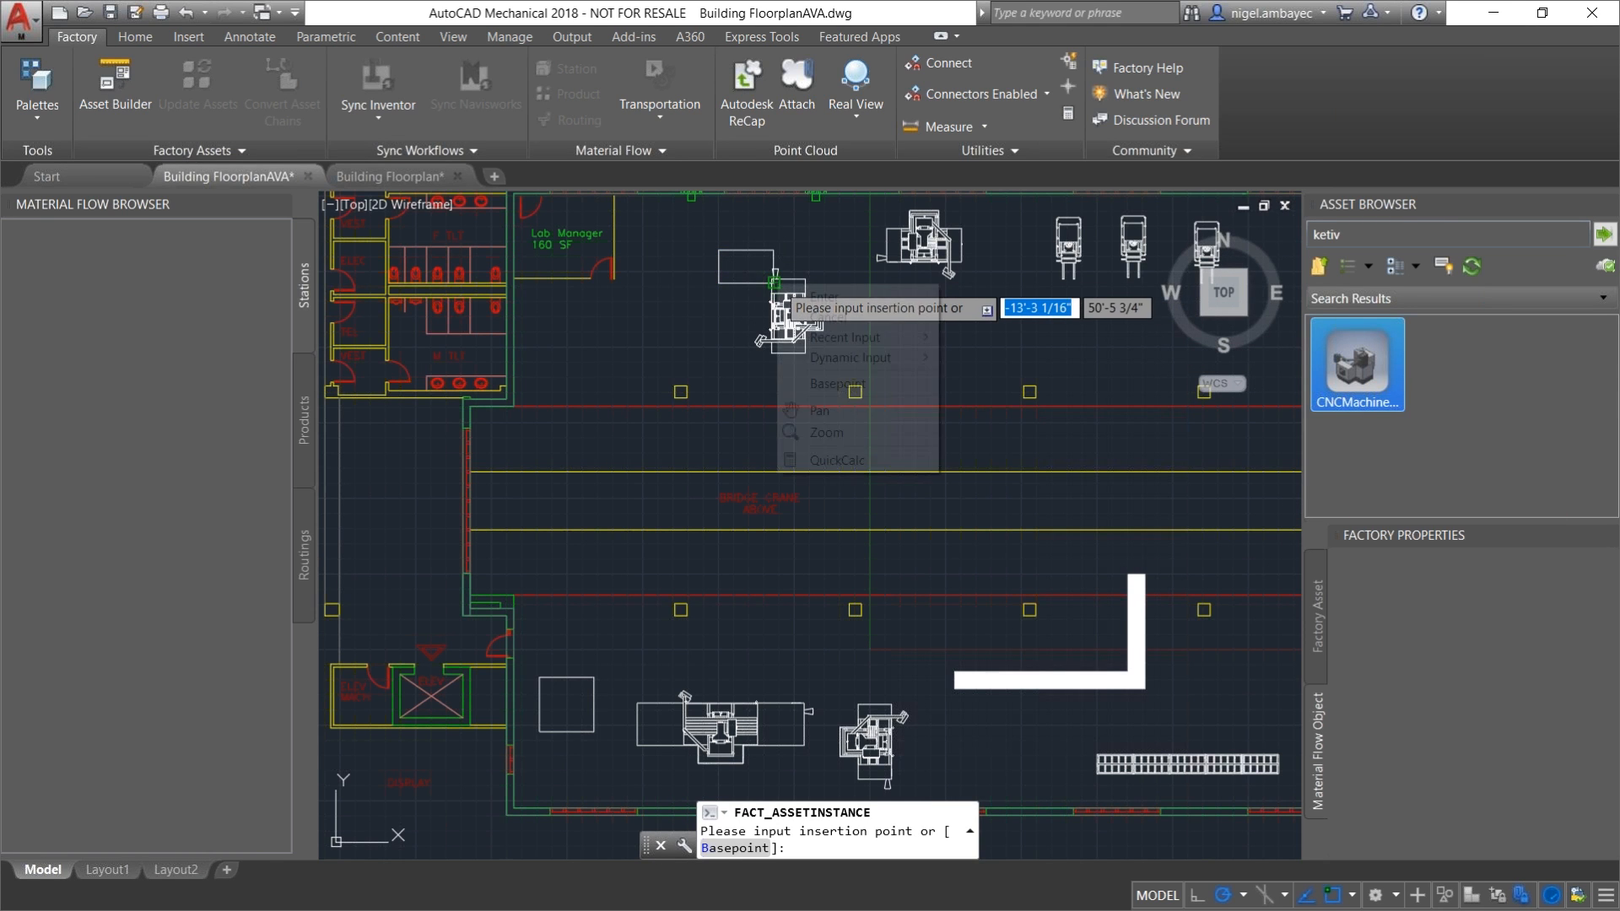
key(Escape)
key(Escape)
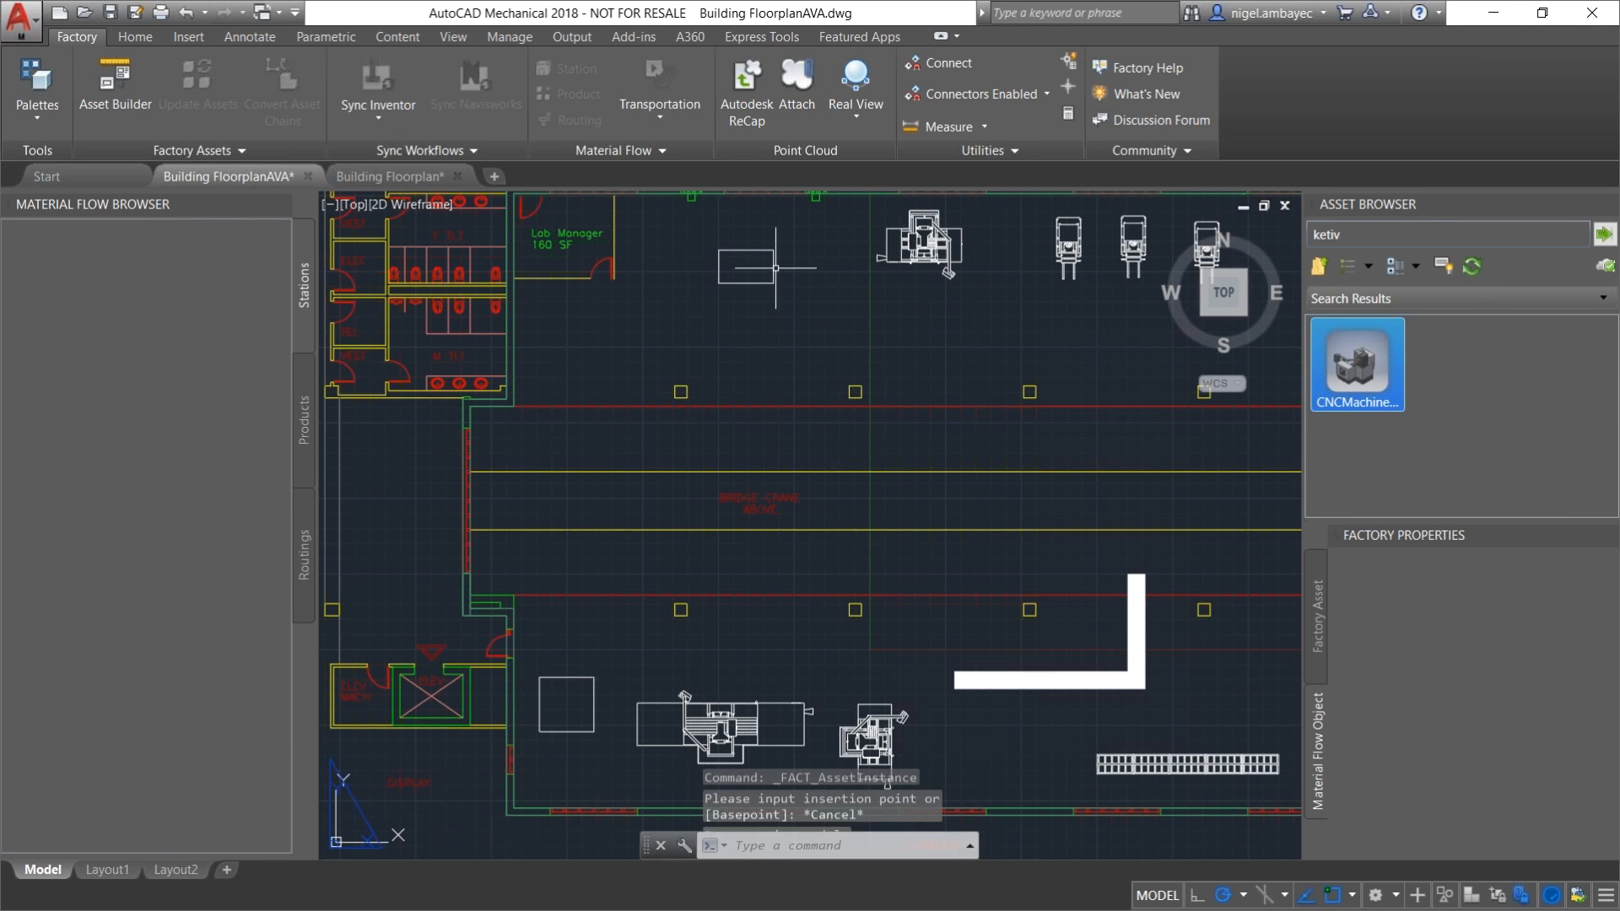
Step: Retry Replace with Asset on the rectangular block, bring the asset library back to its top-level Factory Assets folders, and deselect the block
right_click(772, 268)
mouse_move(843, 689)
click(1154, 710)
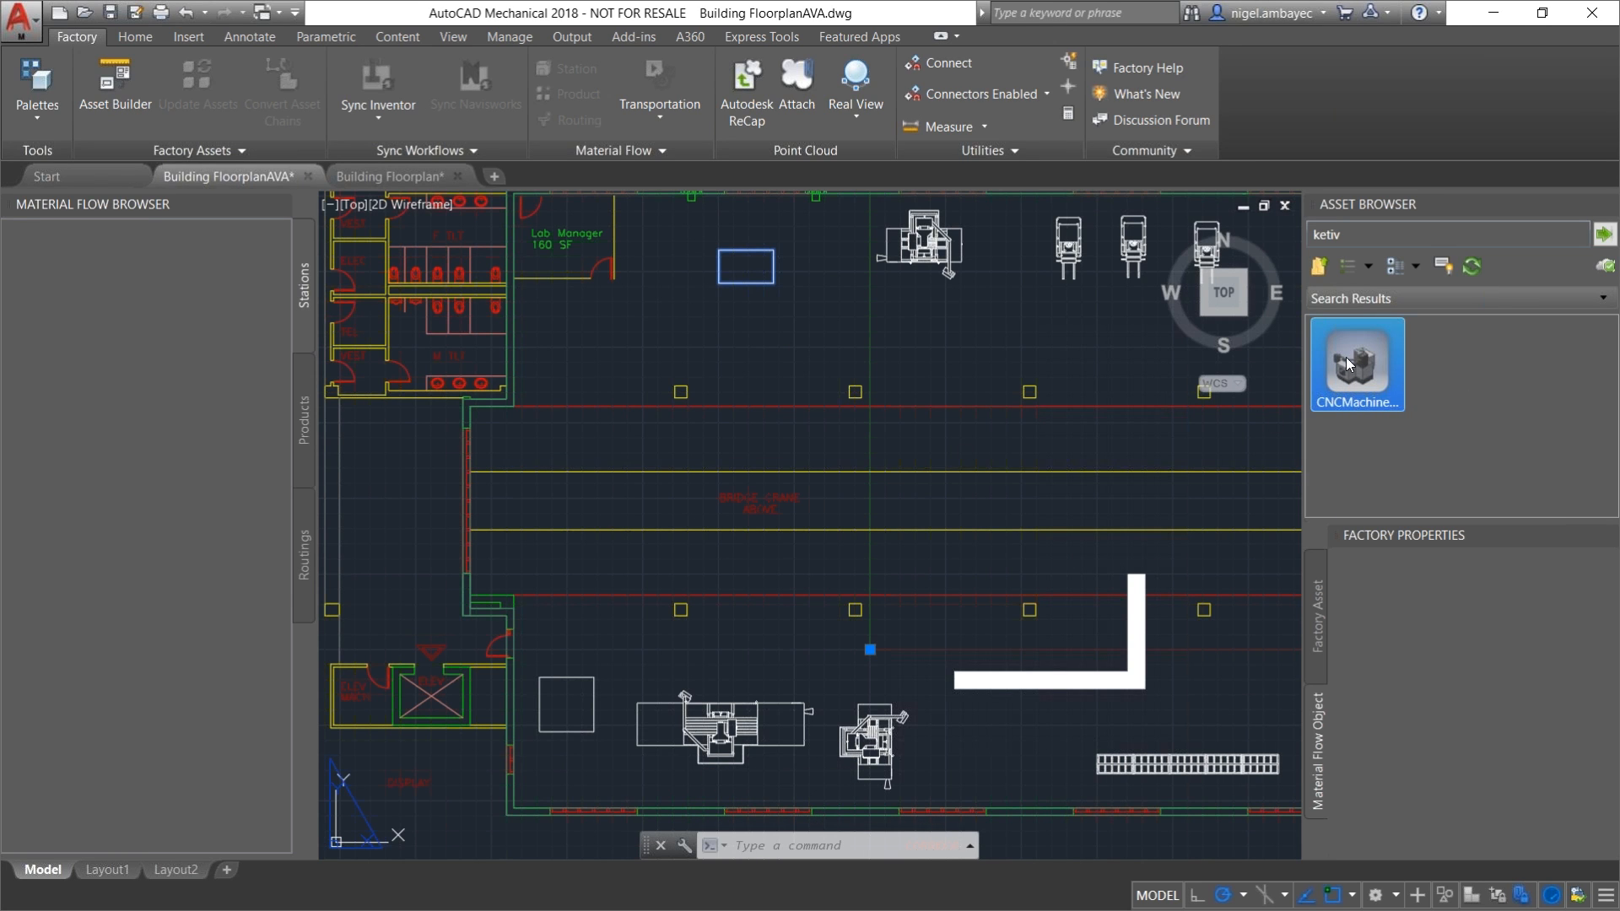
click(1321, 270)
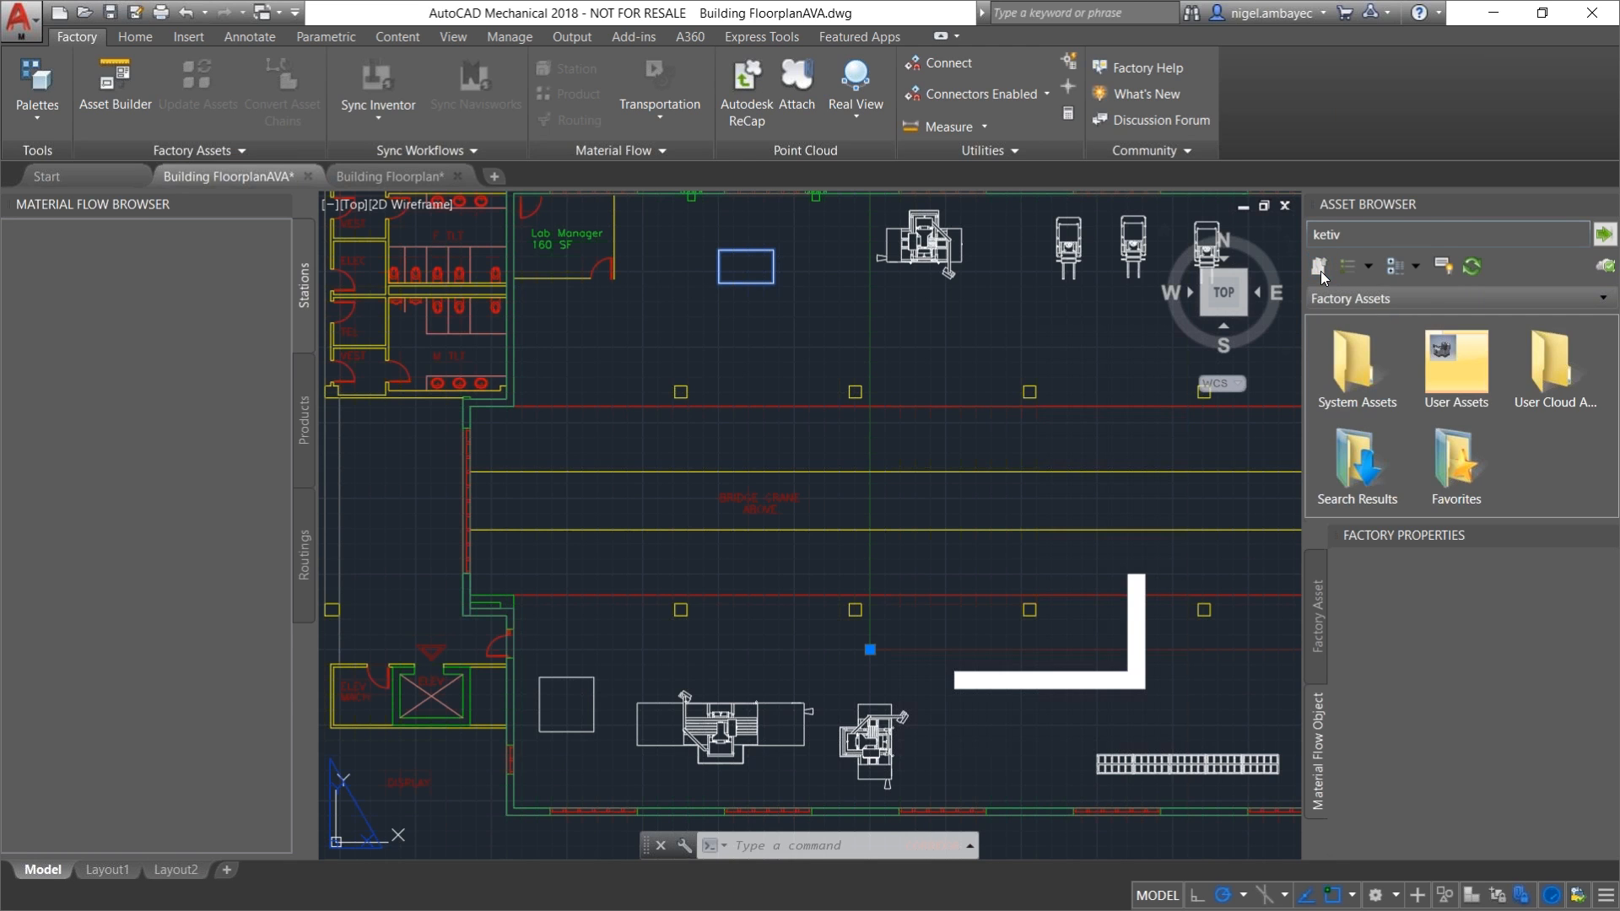
click(907, 330)
key(Escape)
key(Escape)
key(Escape)
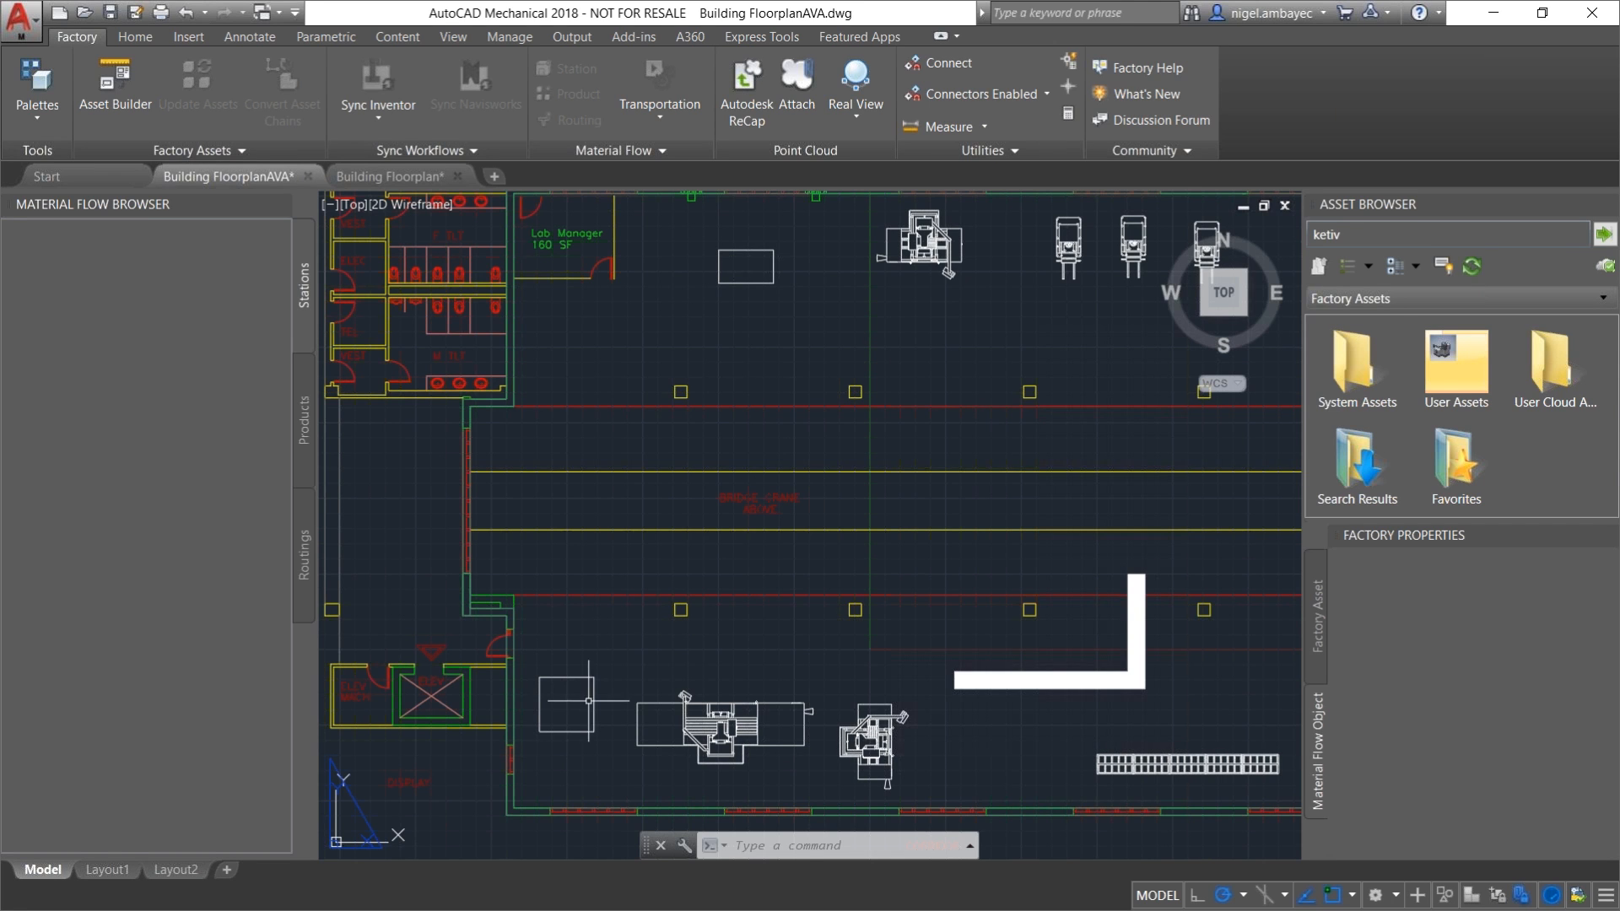
Step: Review the placeholder shapes in the Placeholders category of System Assets, and return to the System Assets categories
double_click(1359, 375)
scroll(1405, 406, down, 3)
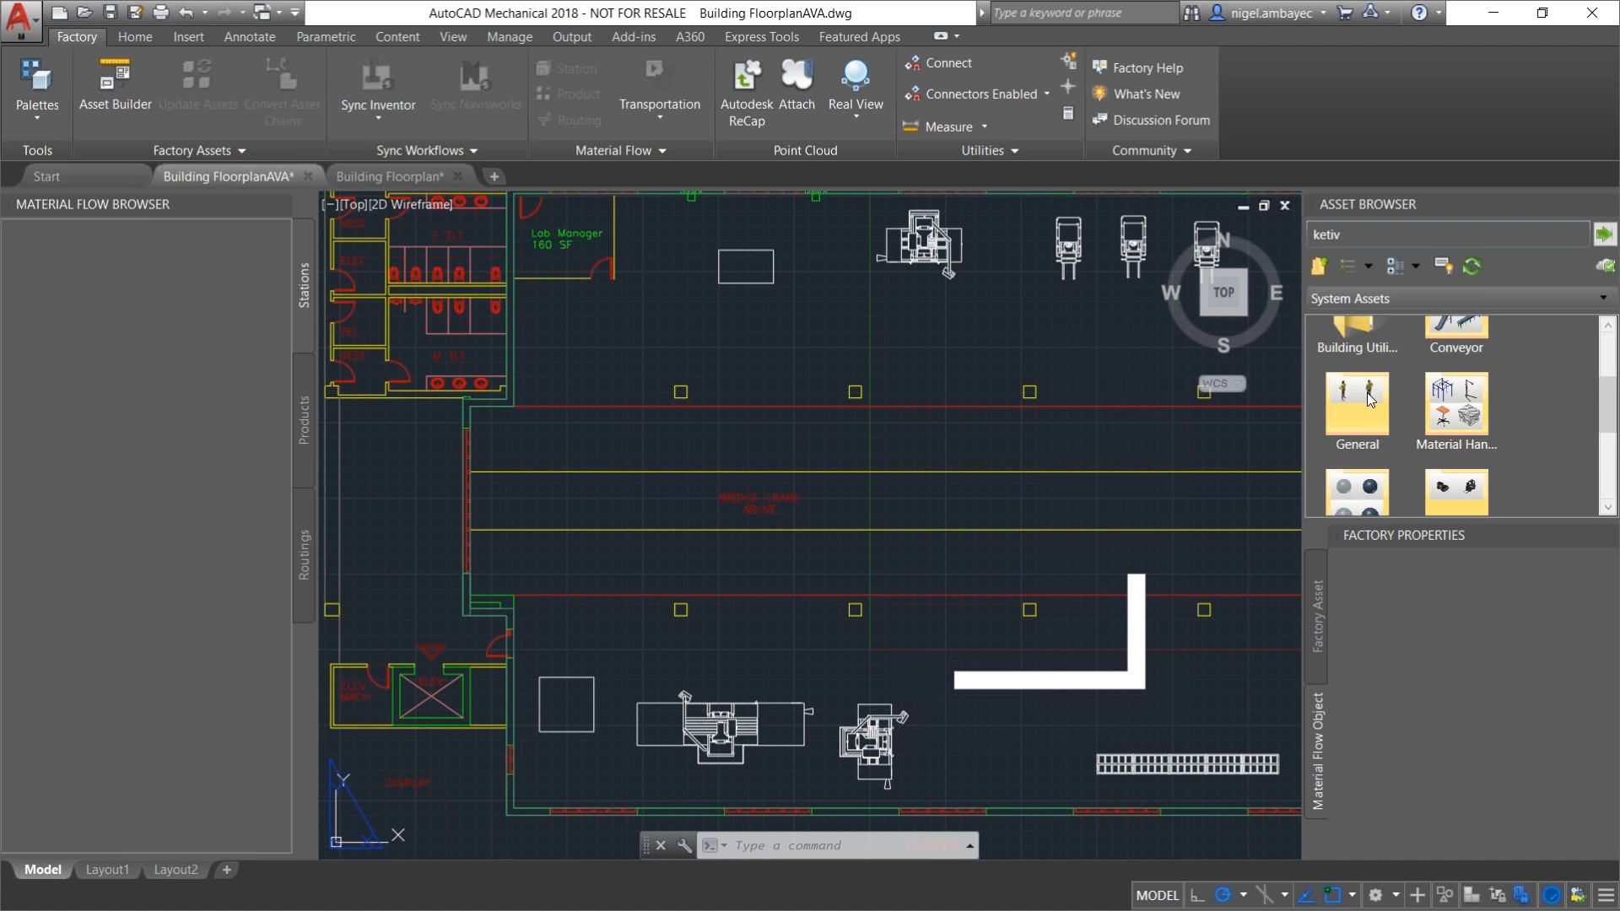
scroll(1371, 400, down, 1)
double_click(1369, 451)
scroll(1384, 456, up, 2)
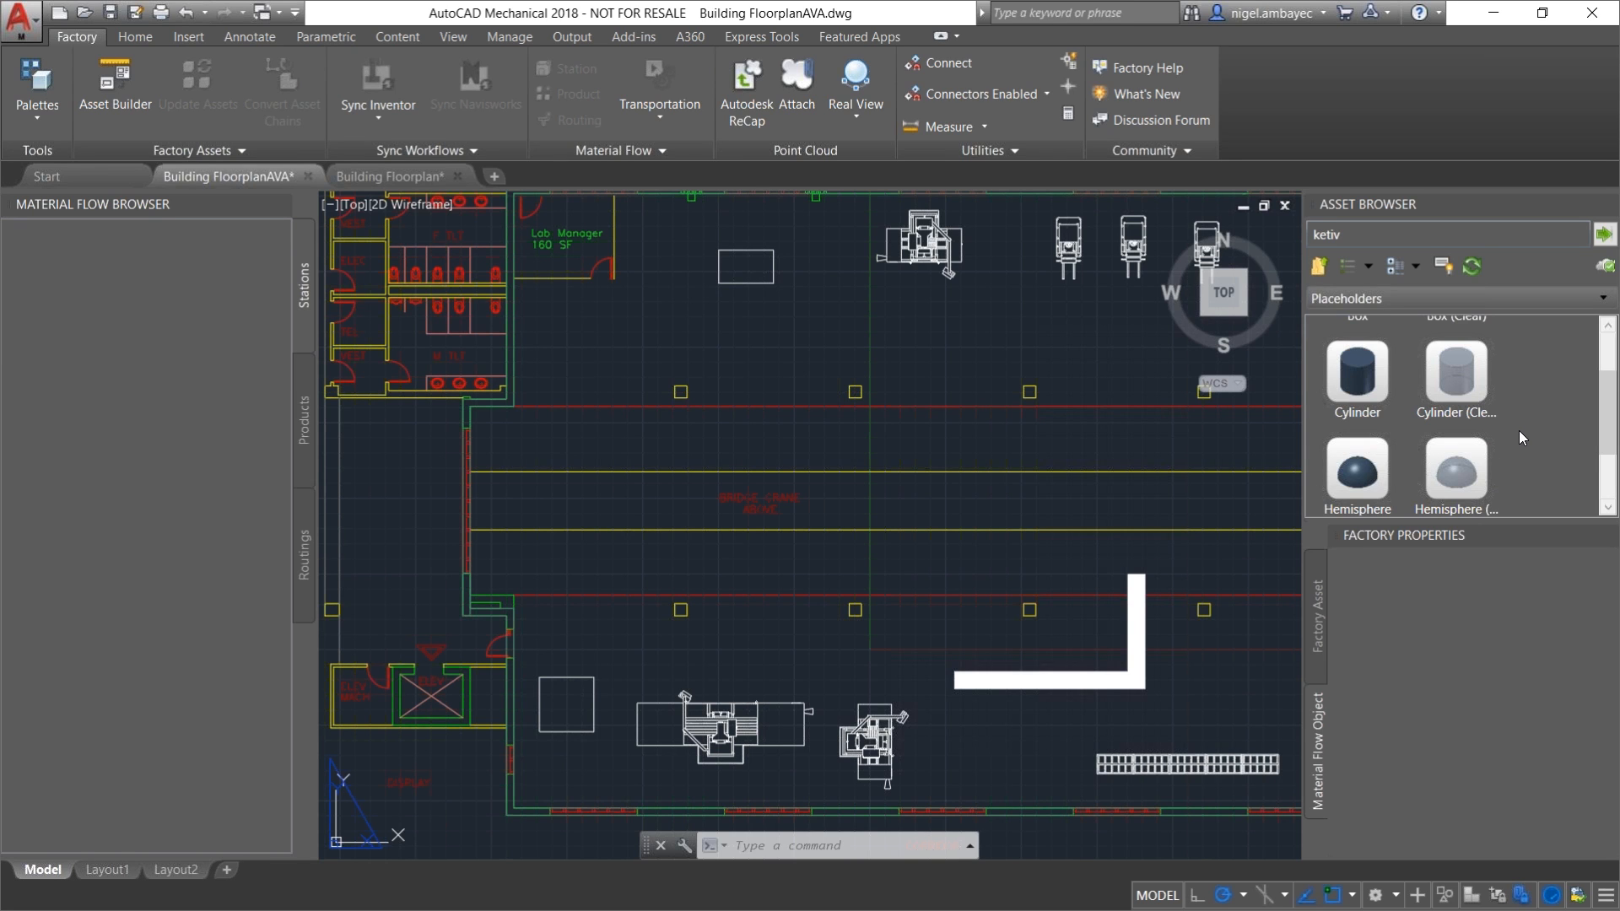
scroll(1512, 439, up, 1)
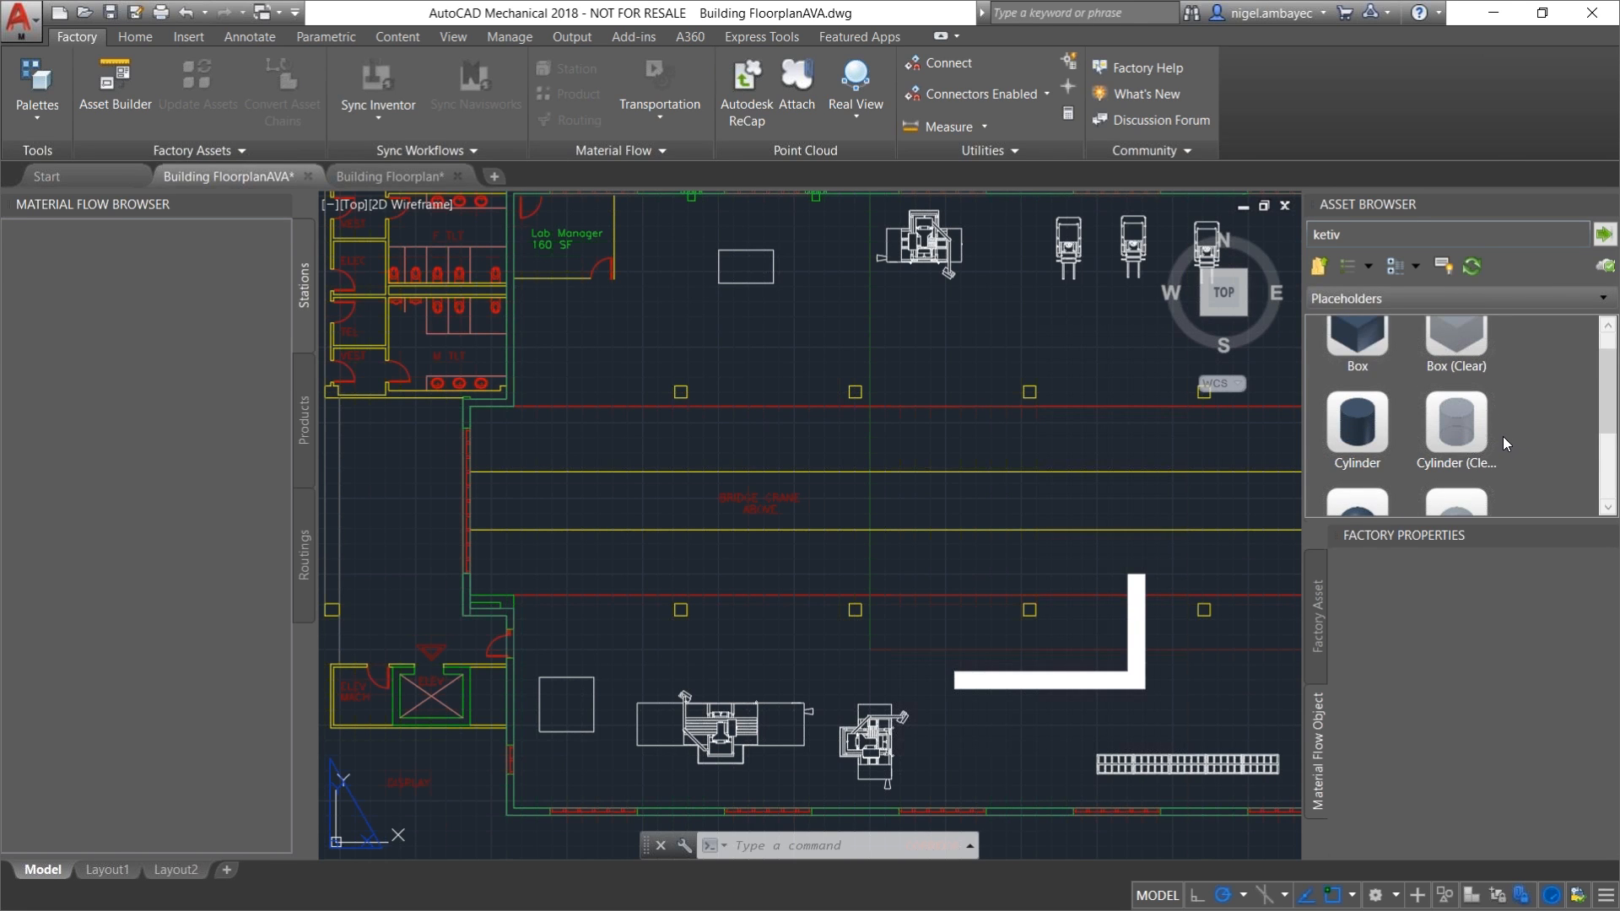
scroll(1495, 438, up, 1)
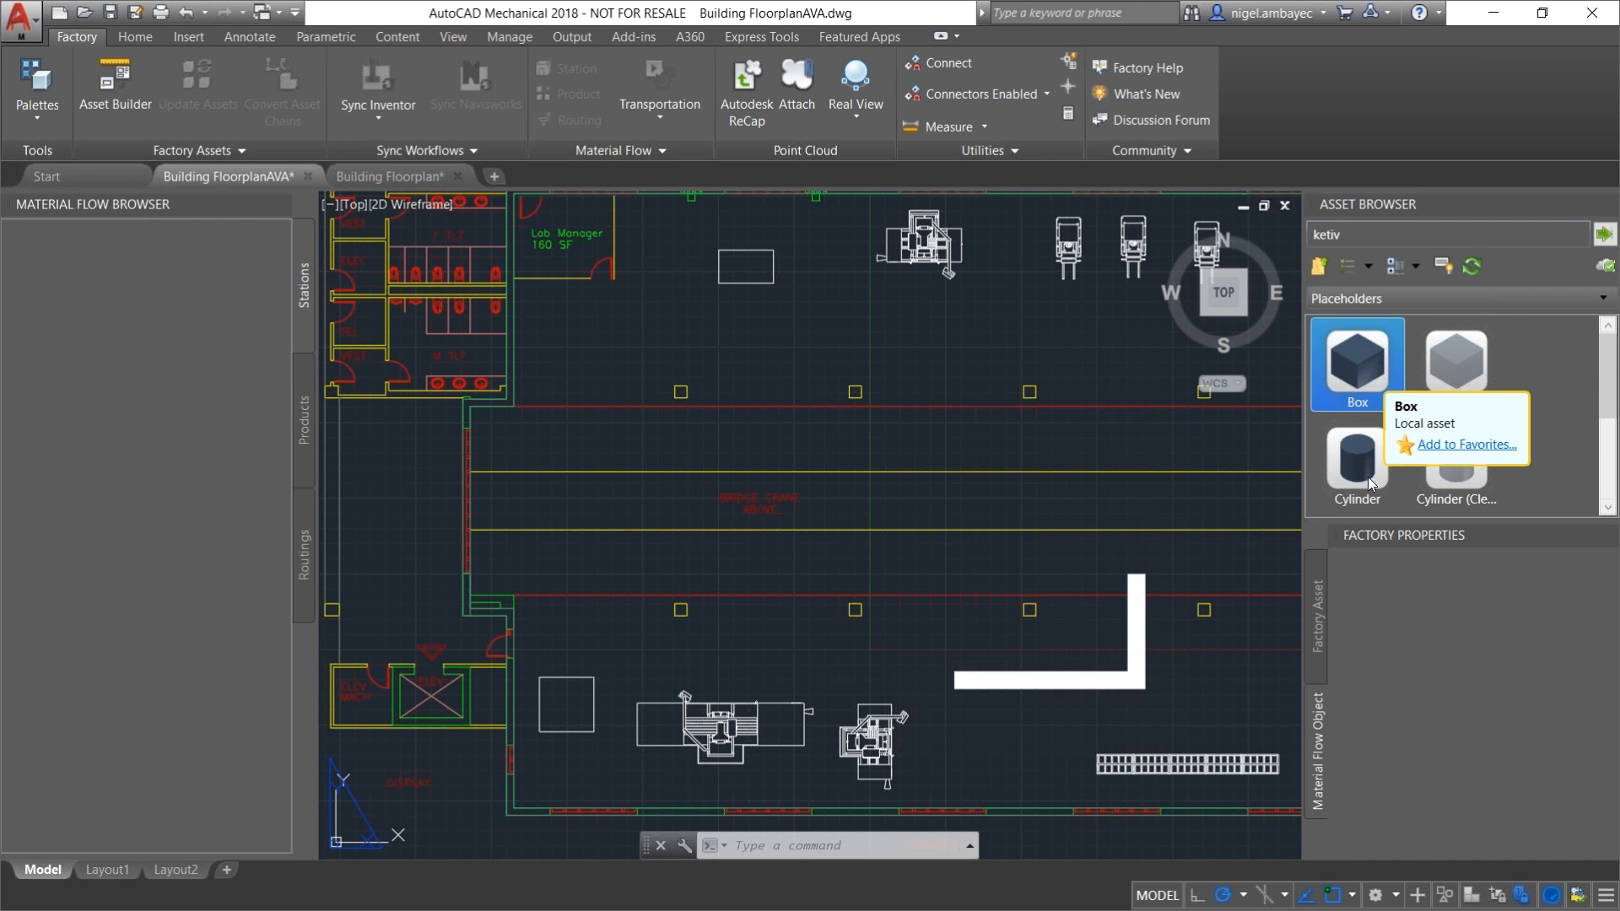
scroll(1435, 439, down, 2)
scroll(1492, 428, down, 1)
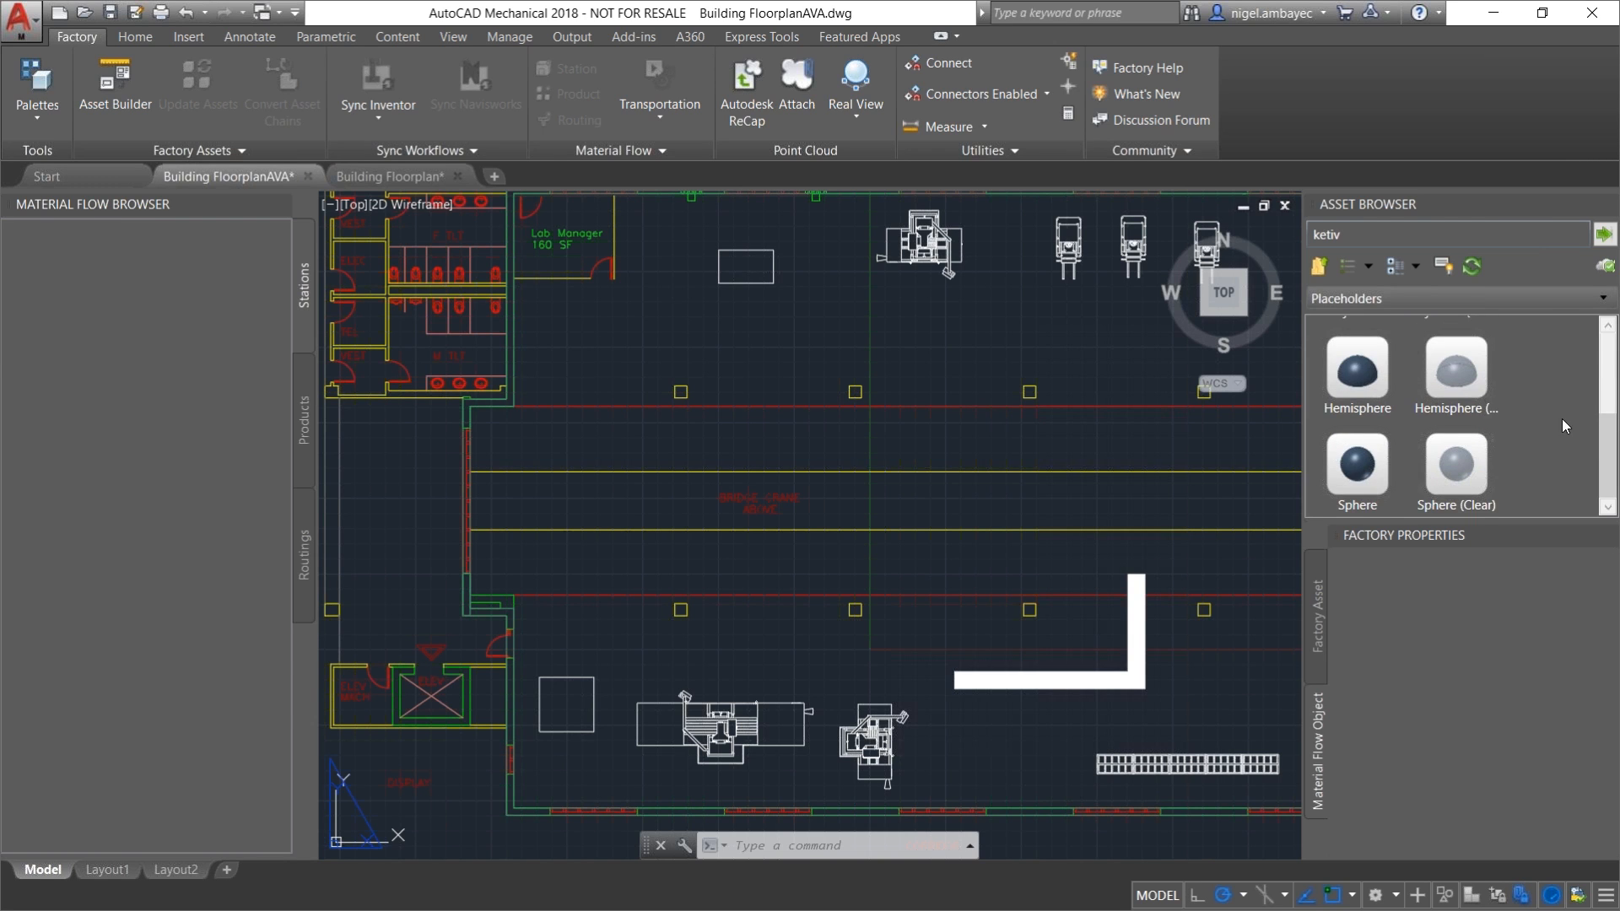
scroll(1557, 422, up, 4)
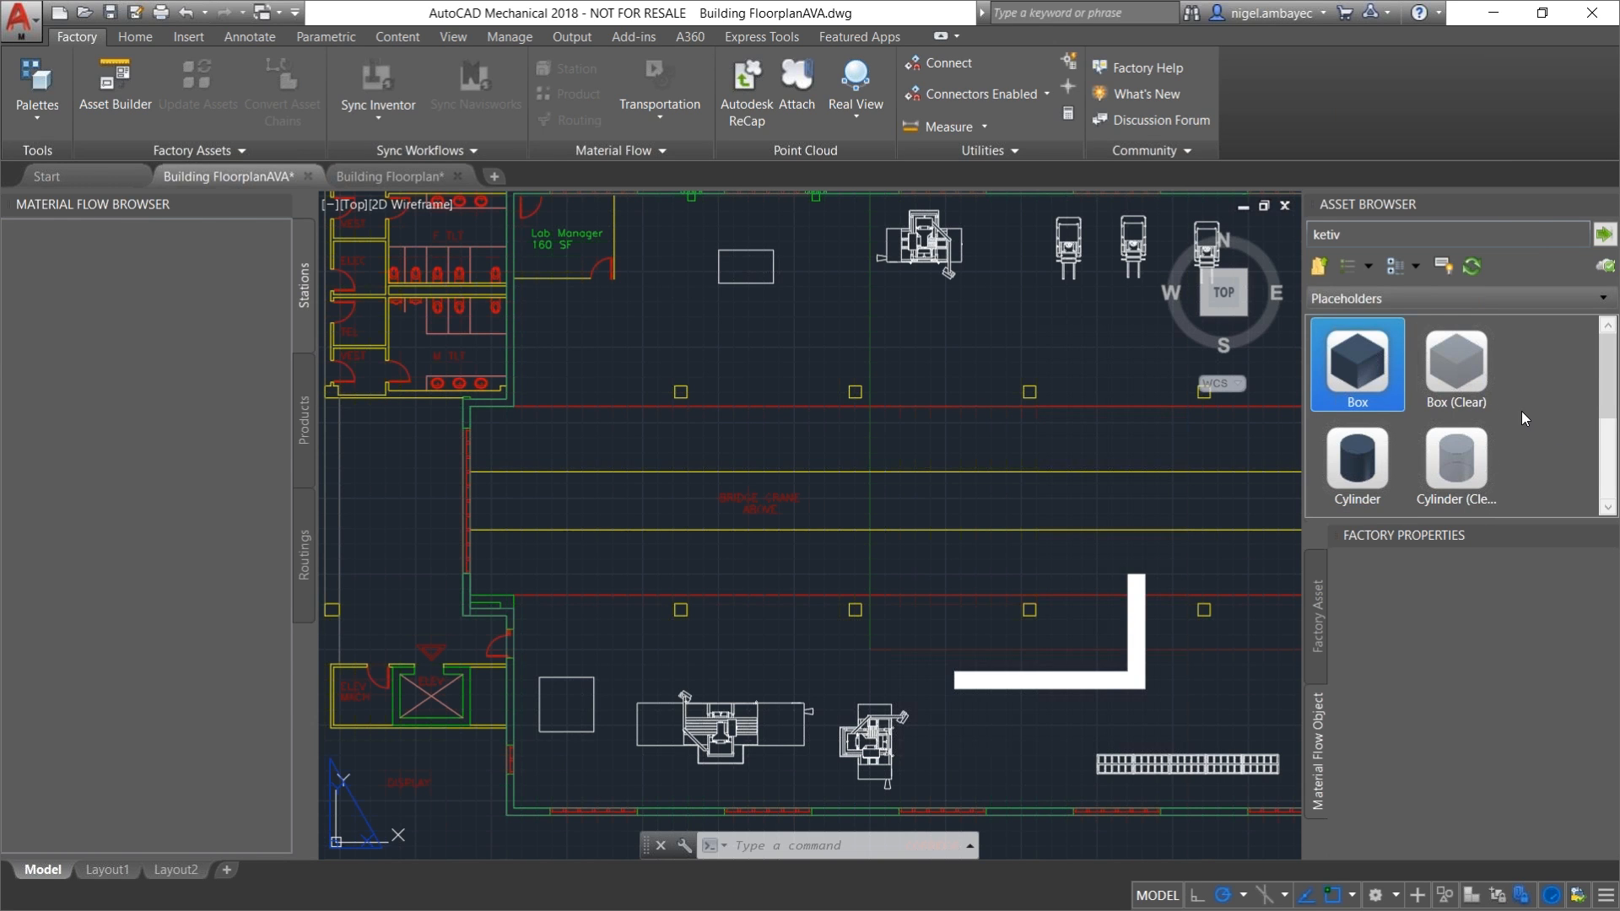
click(1318, 266)
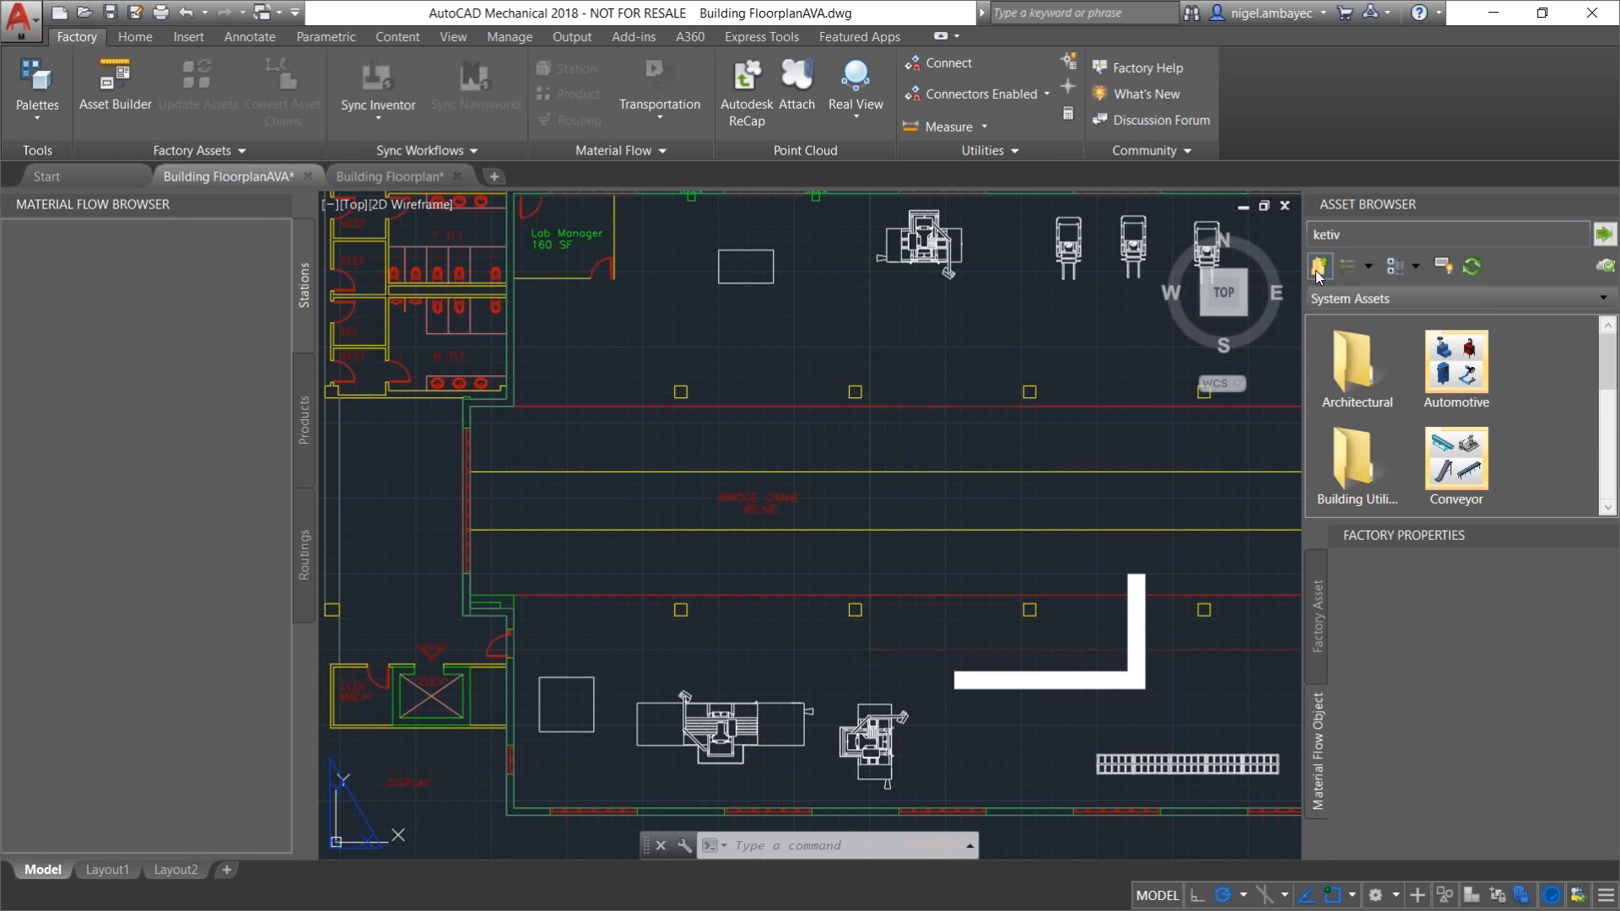
Step: Browse the General category of System Assets and view the assets in its Human Posture folder
scroll(1494, 426, down, 1)
scroll(1483, 423, up, 1)
scroll(1473, 424, down, 2)
click(1376, 458)
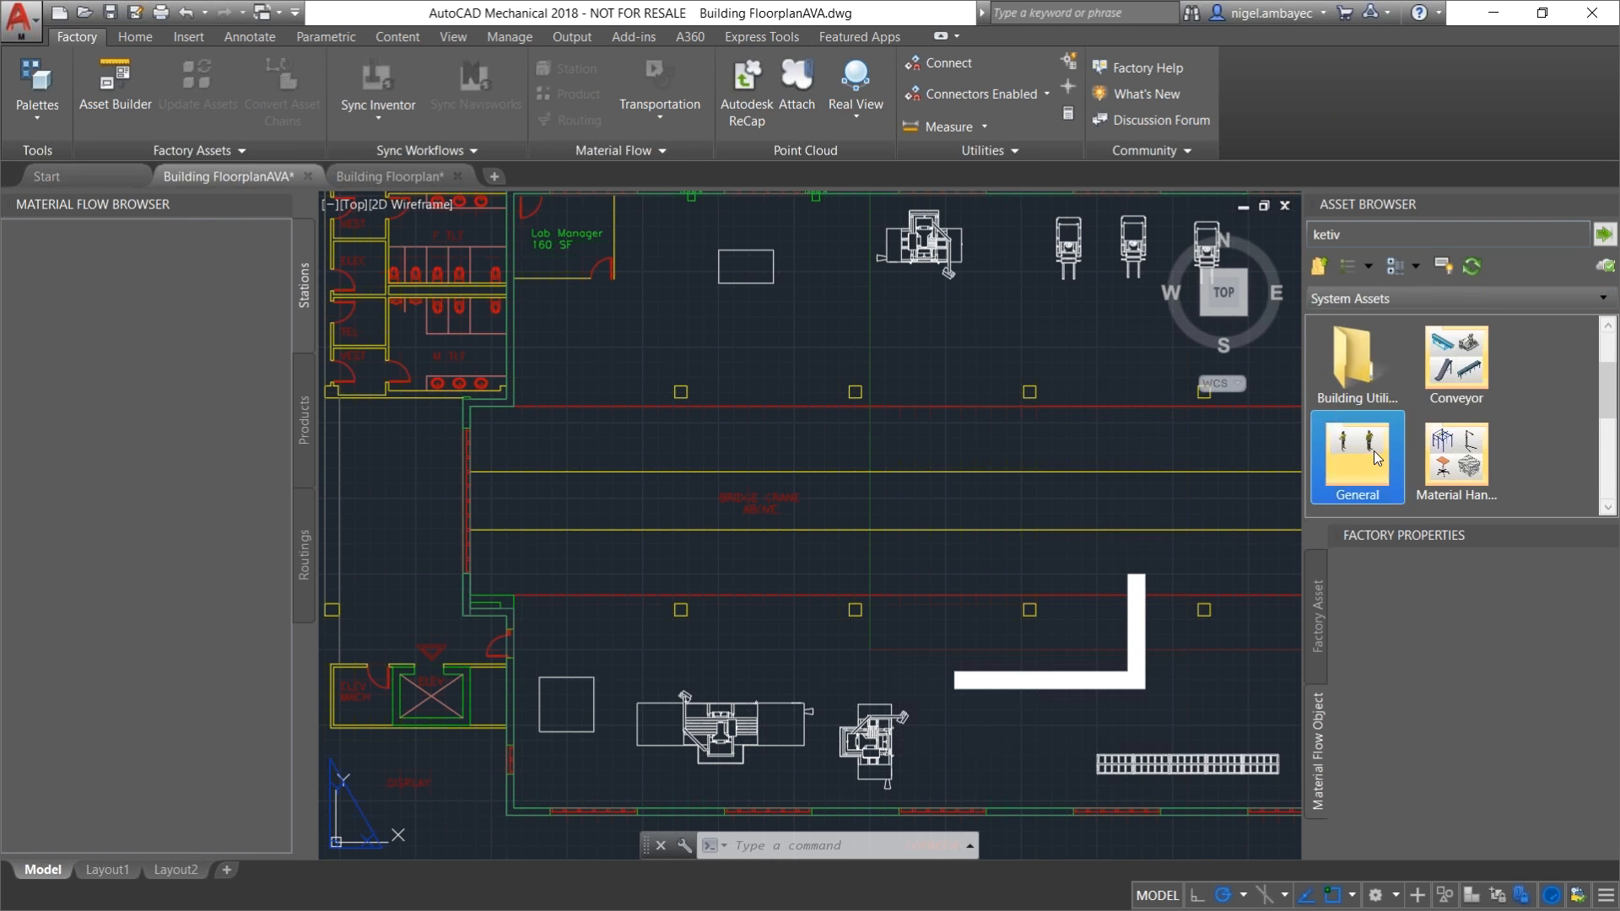
double_click(1375, 458)
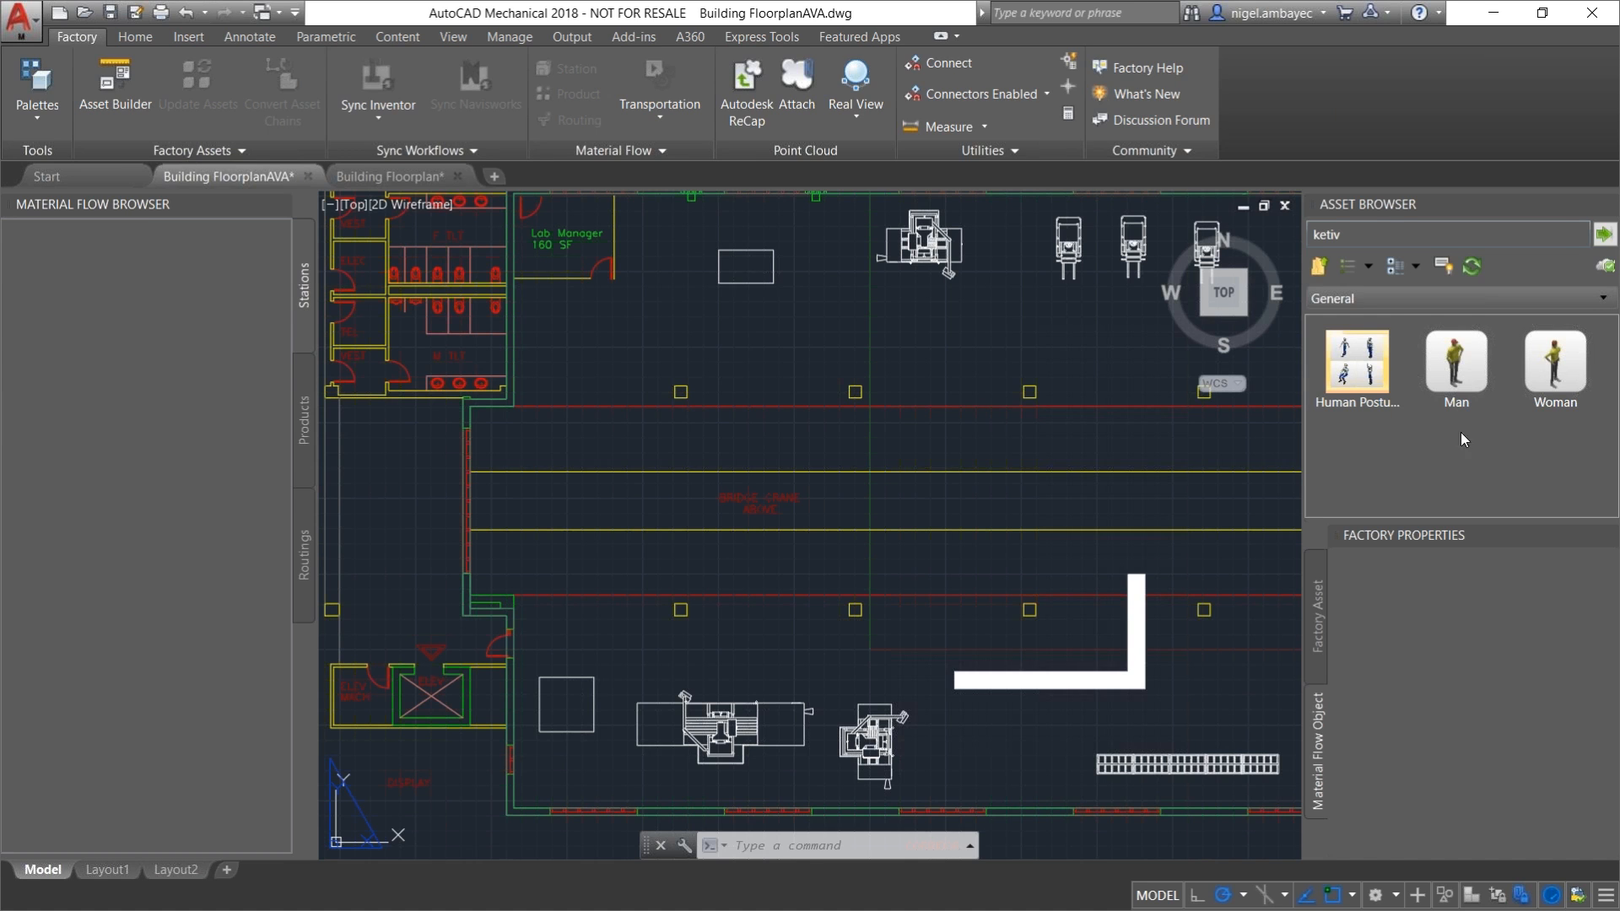
double_click(1377, 382)
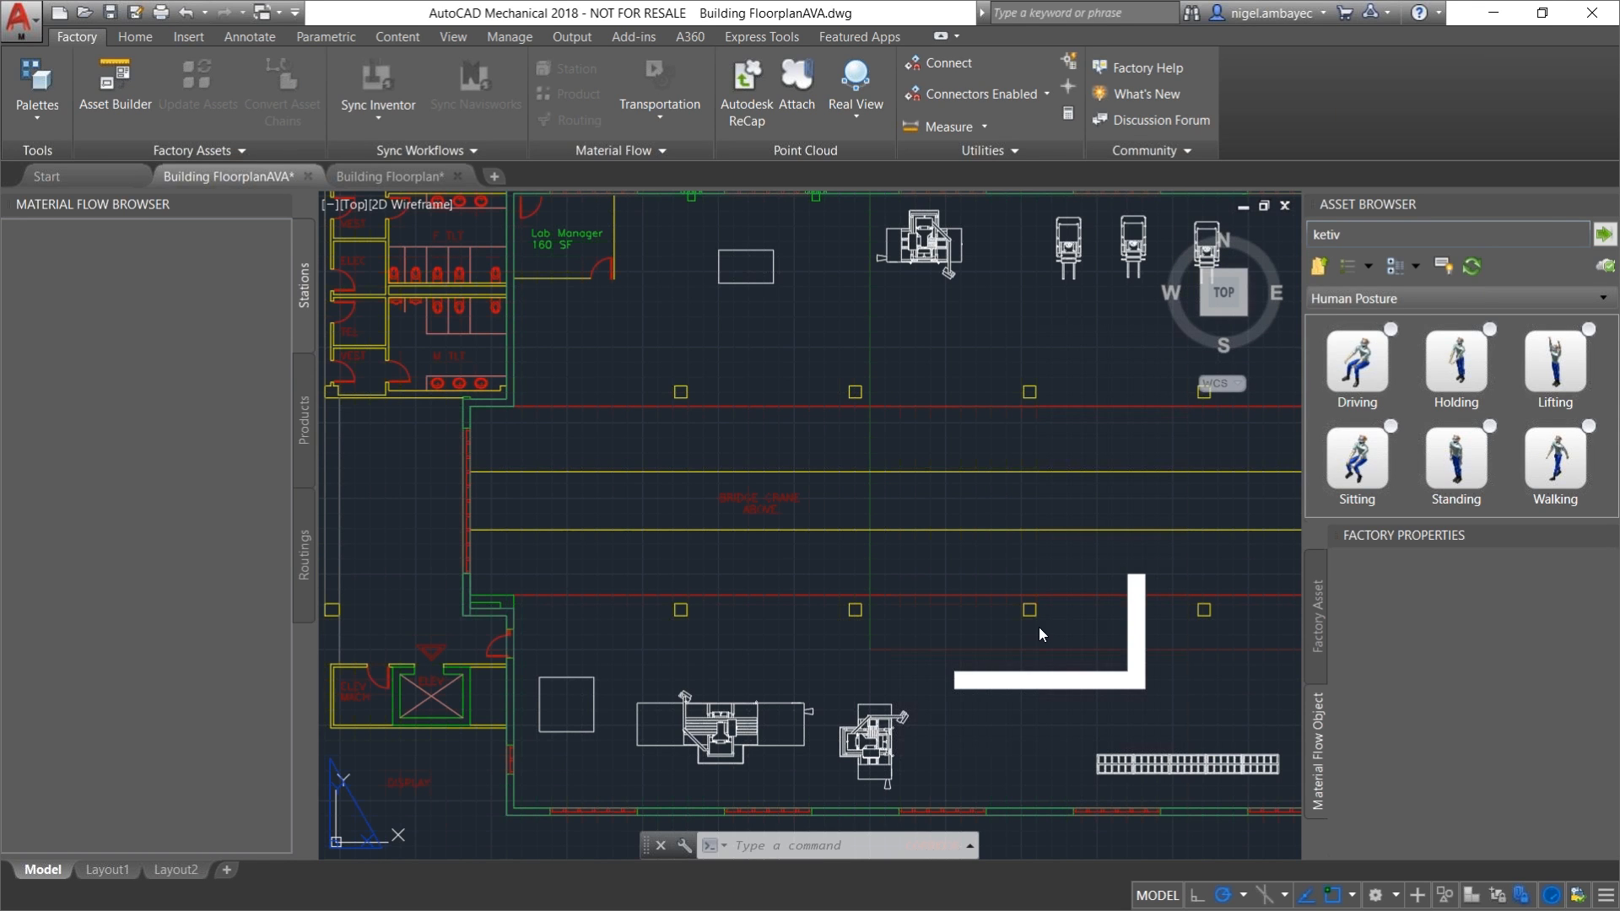
Step: Examine the factory properties of the HAAS VF 5 machine near the south wall of the floor plan, then deselect it
middle_drag(1040, 626, 941, 605)
scroll(945, 599, down, 2)
scroll(949, 582, up, 3)
scroll(929, 604, down, 3)
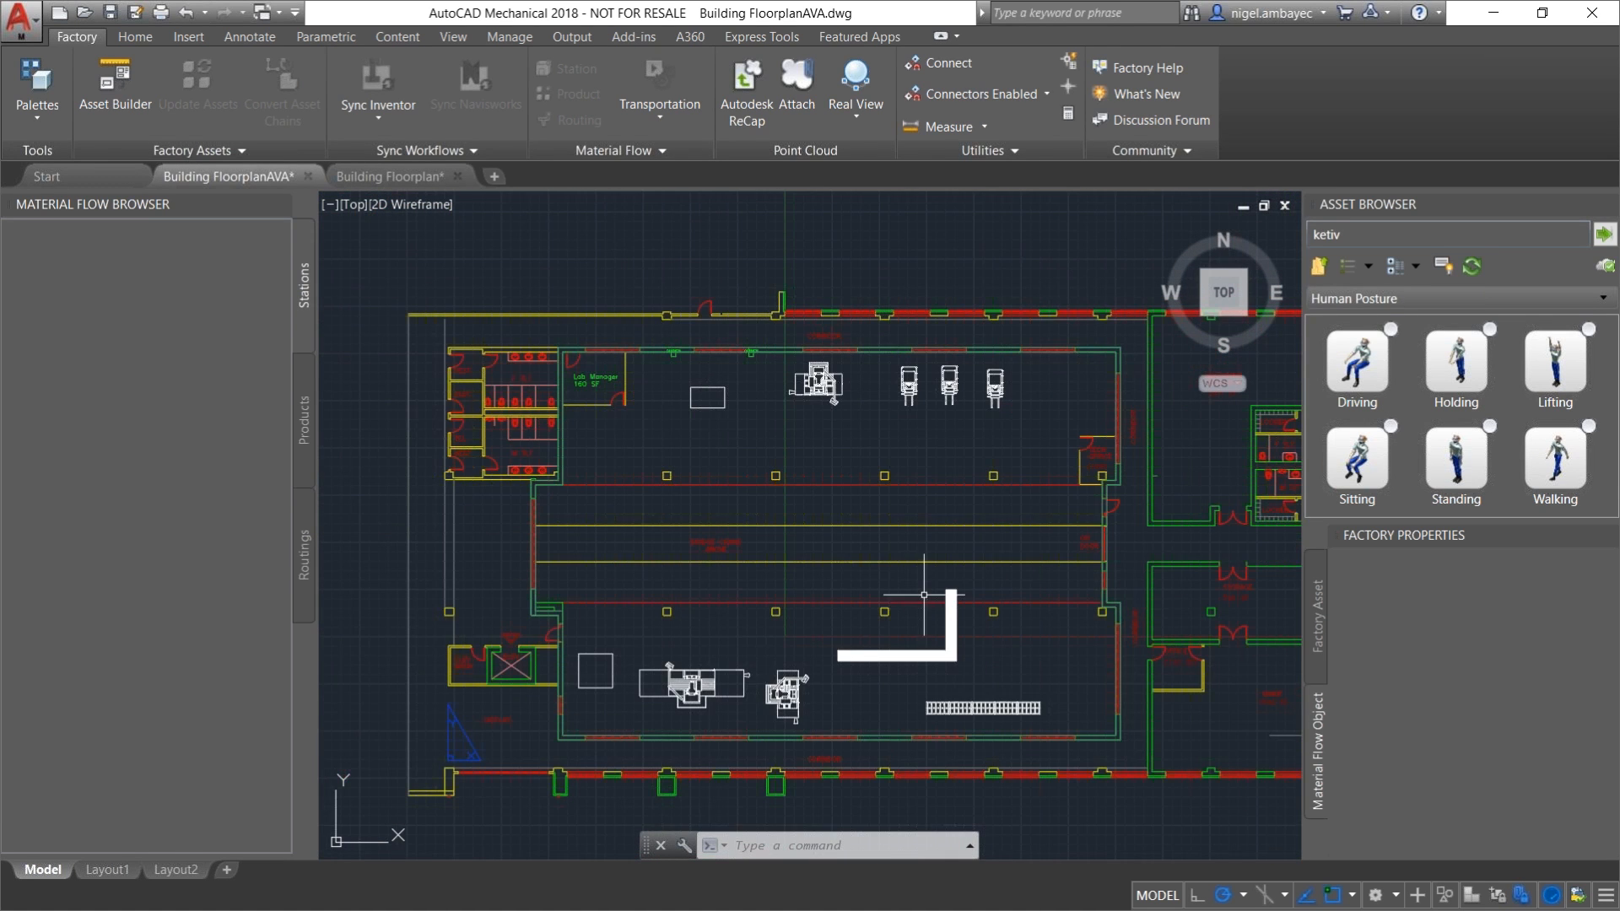
scroll(924, 595, down, 3)
scroll(926, 573, up, 2)
middle_drag(925, 573, 866, 560)
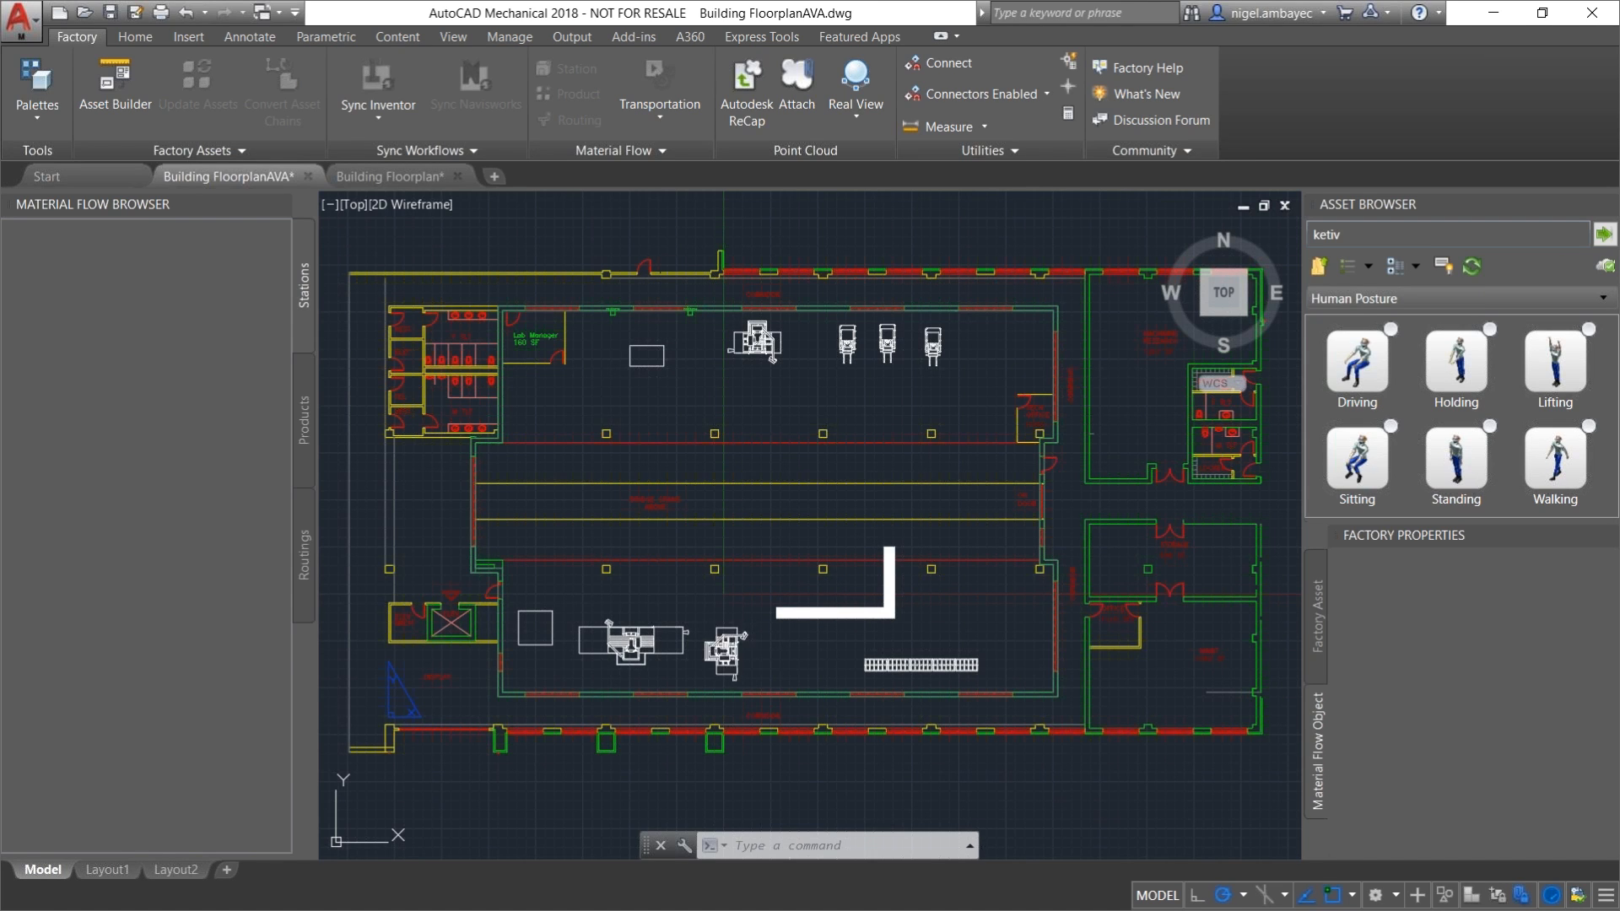
double_click(735, 664)
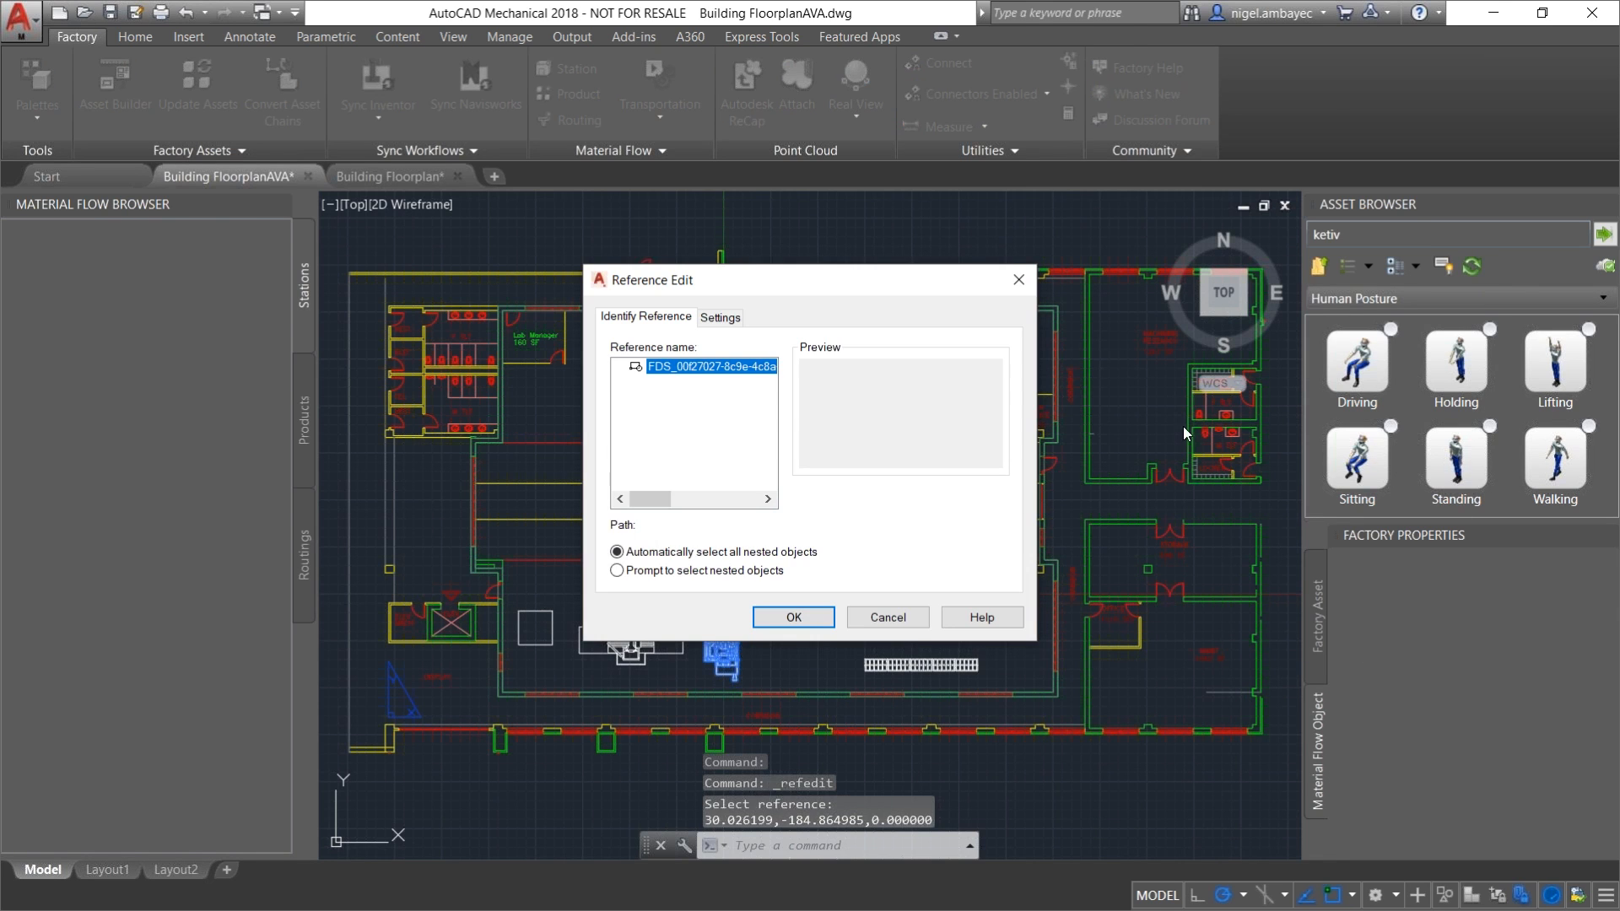
click(1020, 277)
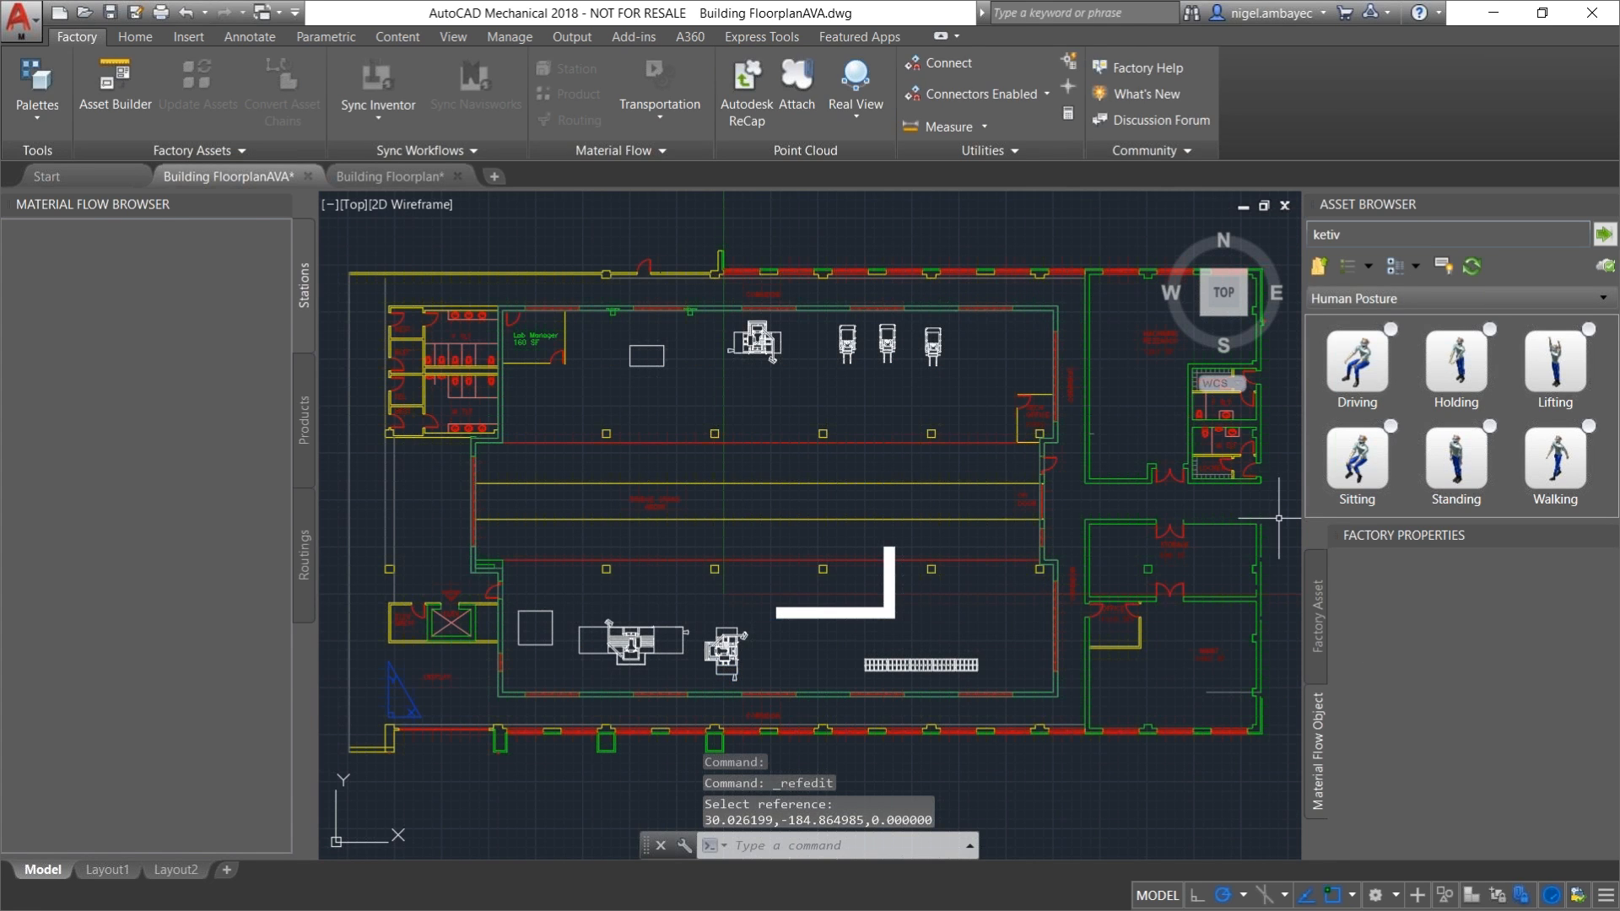
click(735, 654)
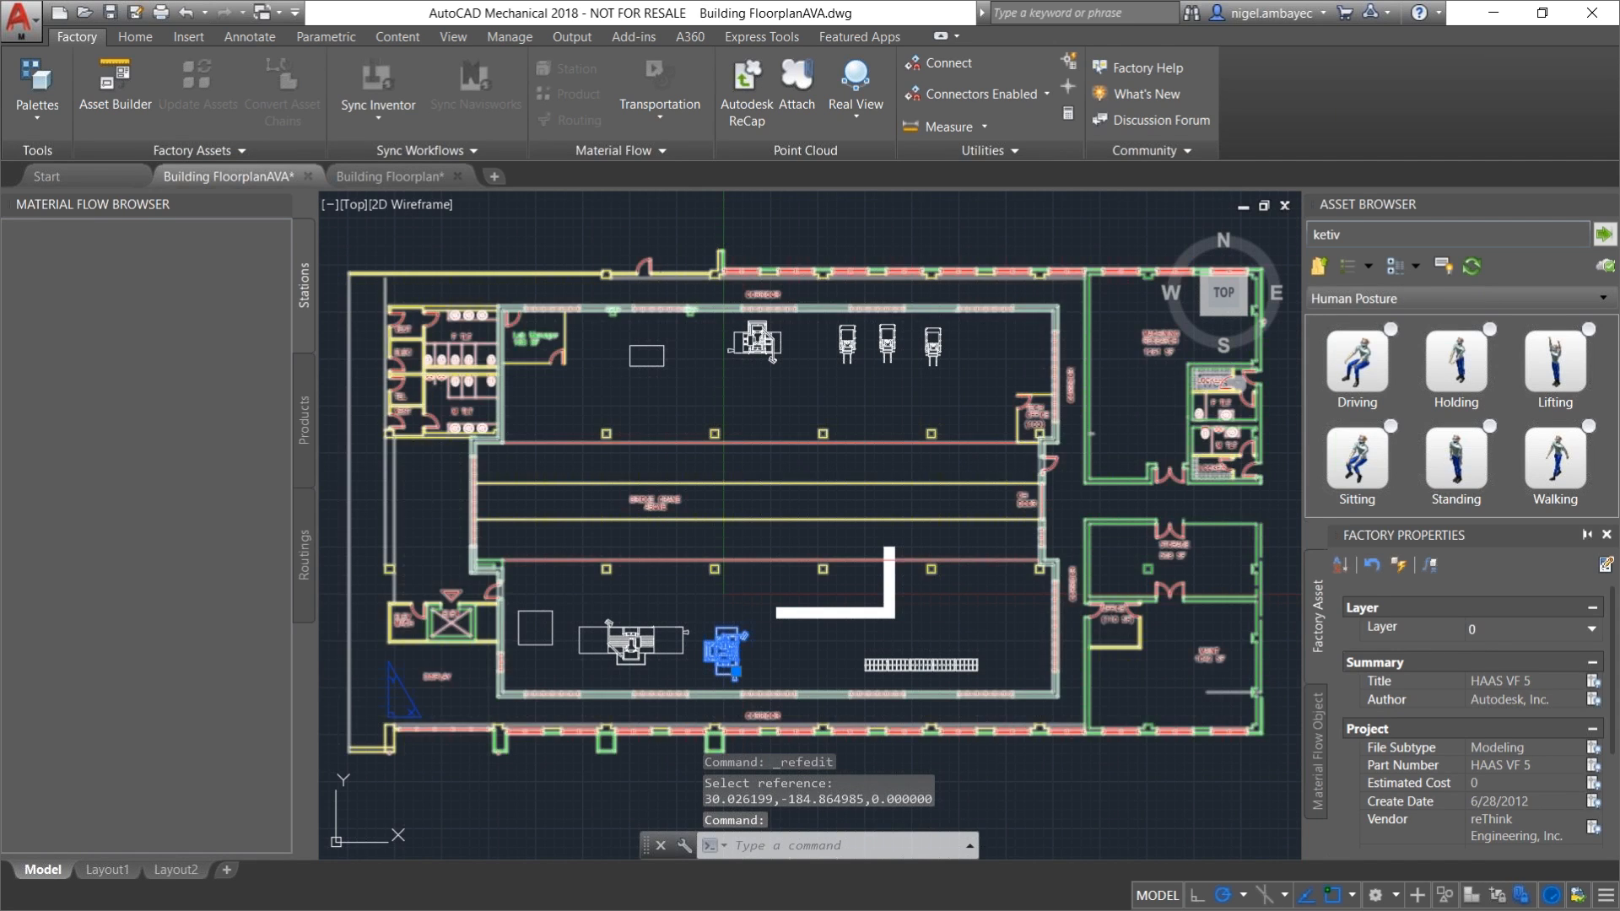
click(34, 118)
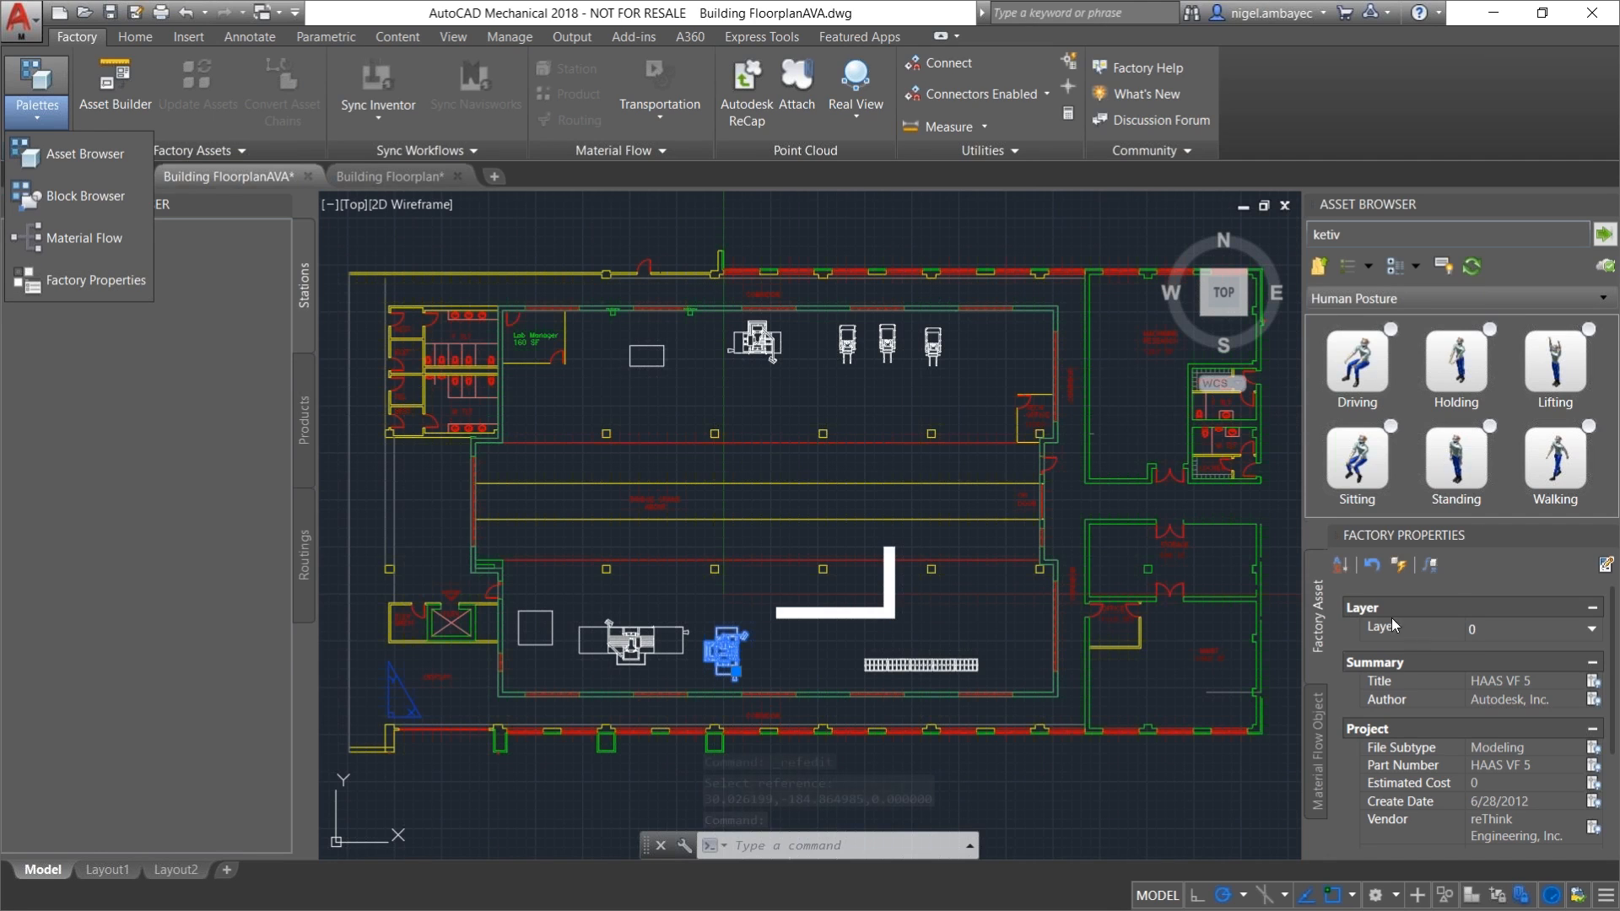
click(1368, 638)
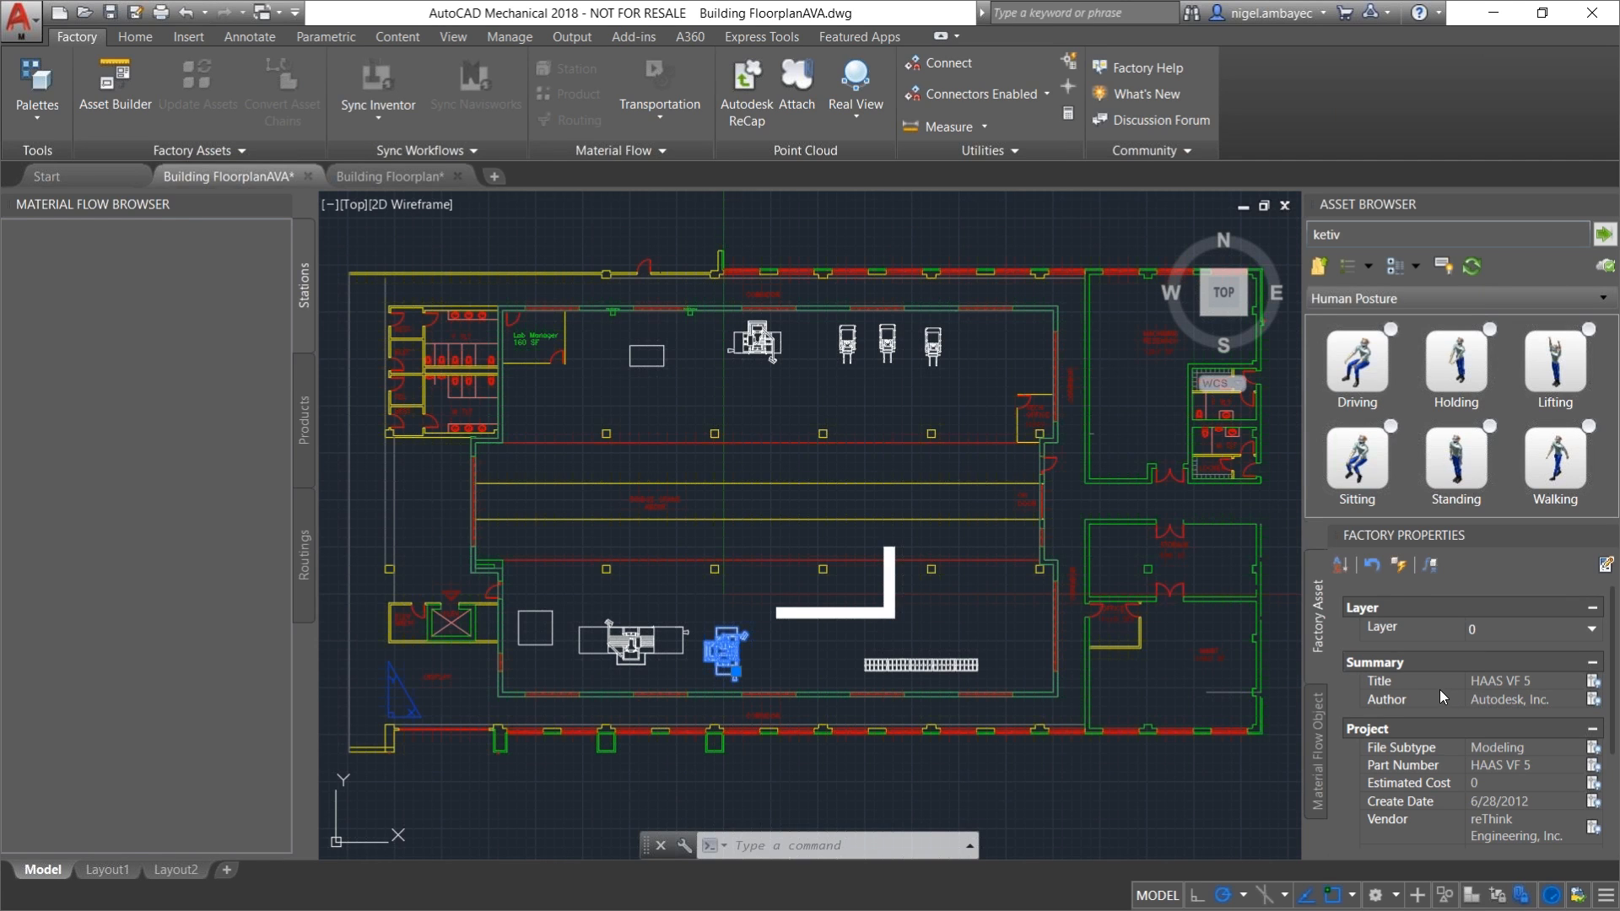
key(Escape)
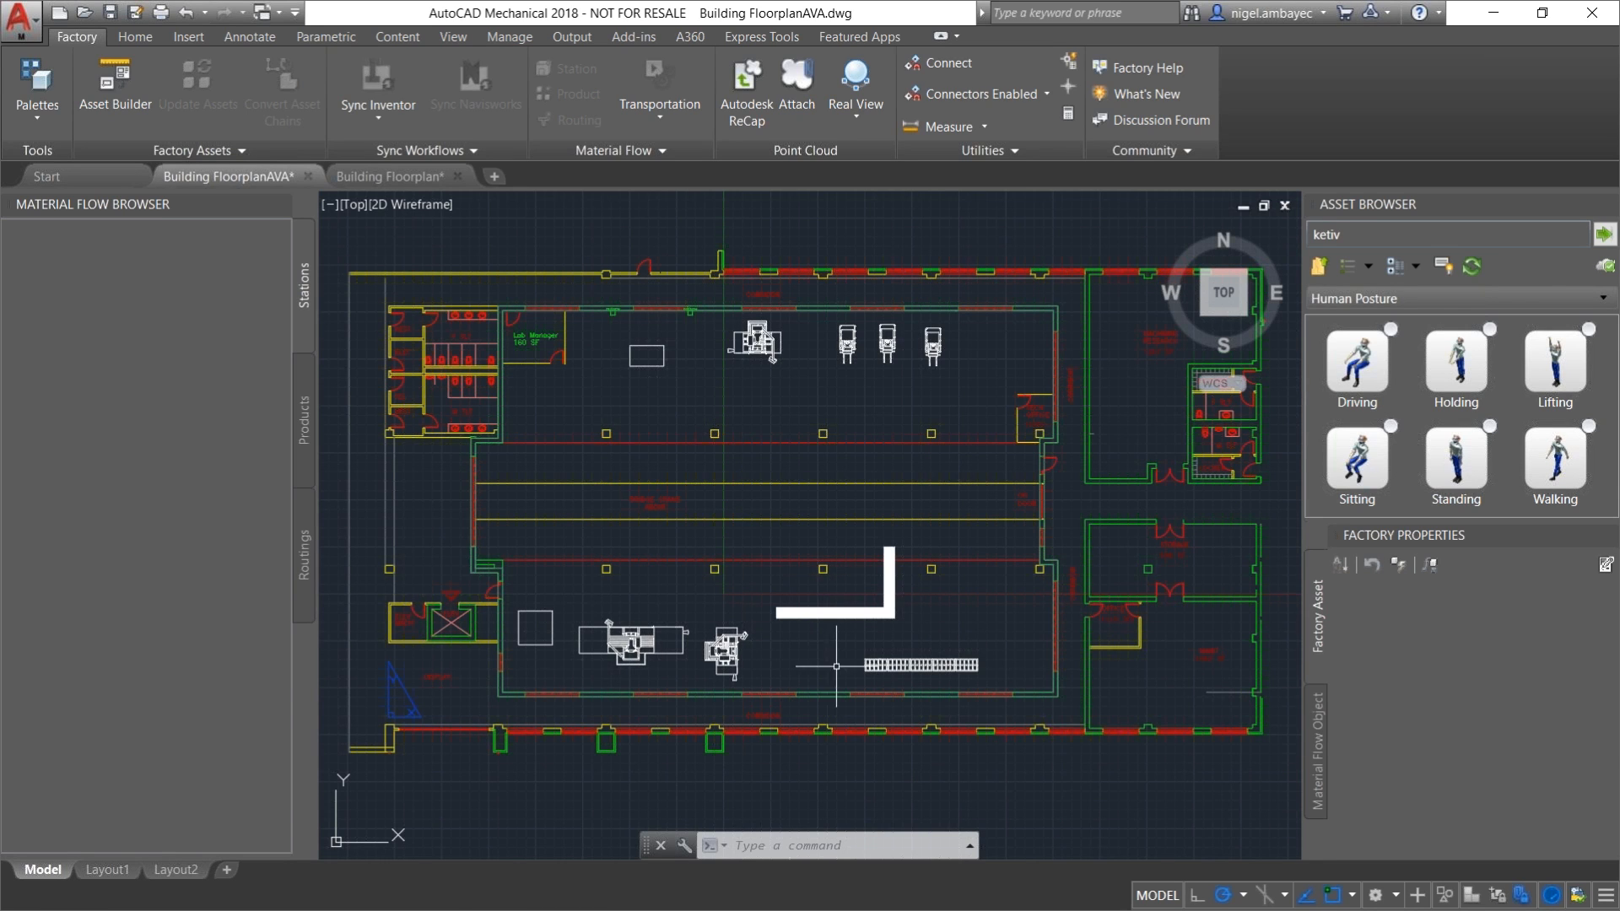
Step: Save the Building FloorplanAVA drawing and try to send it to Inventor with Sync Inventor
click(113, 17)
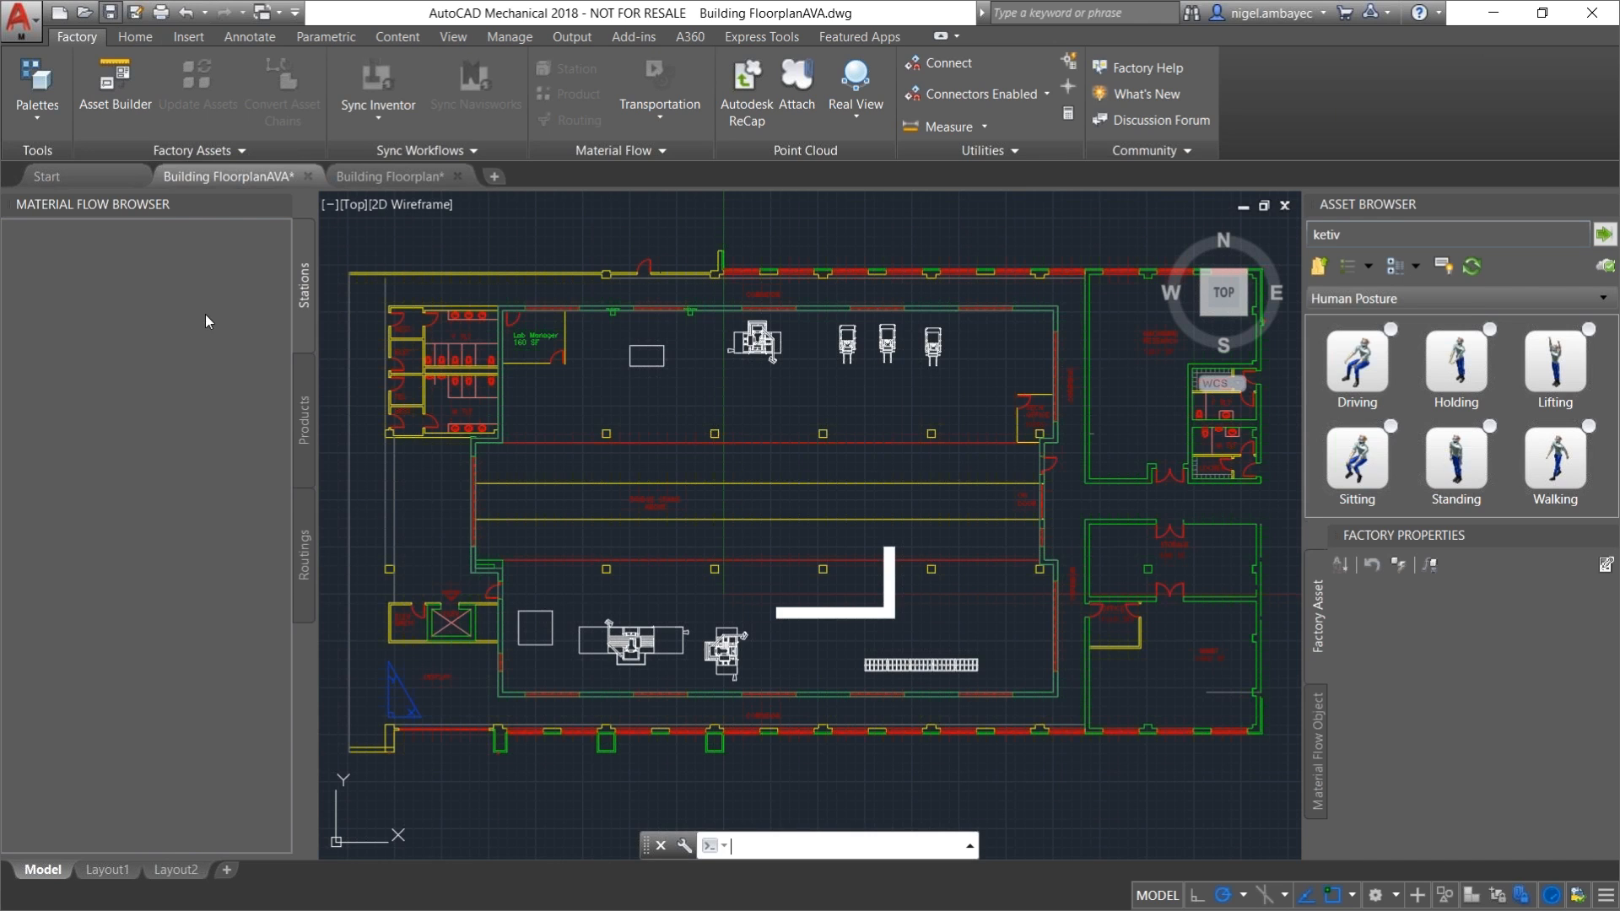
key(Escape)
key(Escape)
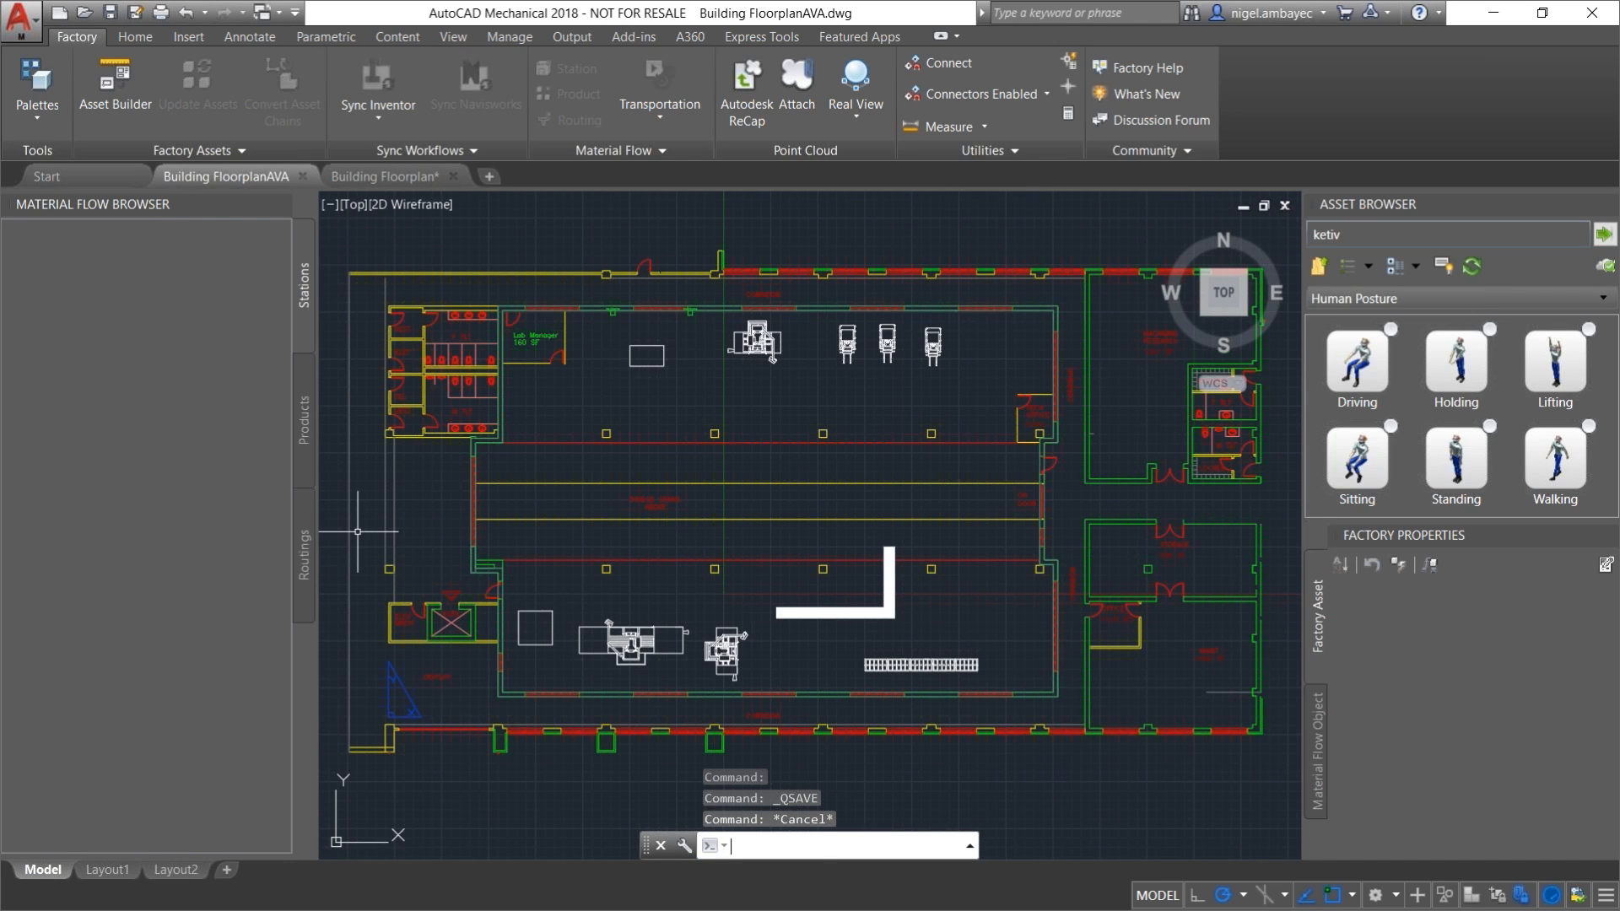
key(Escape)
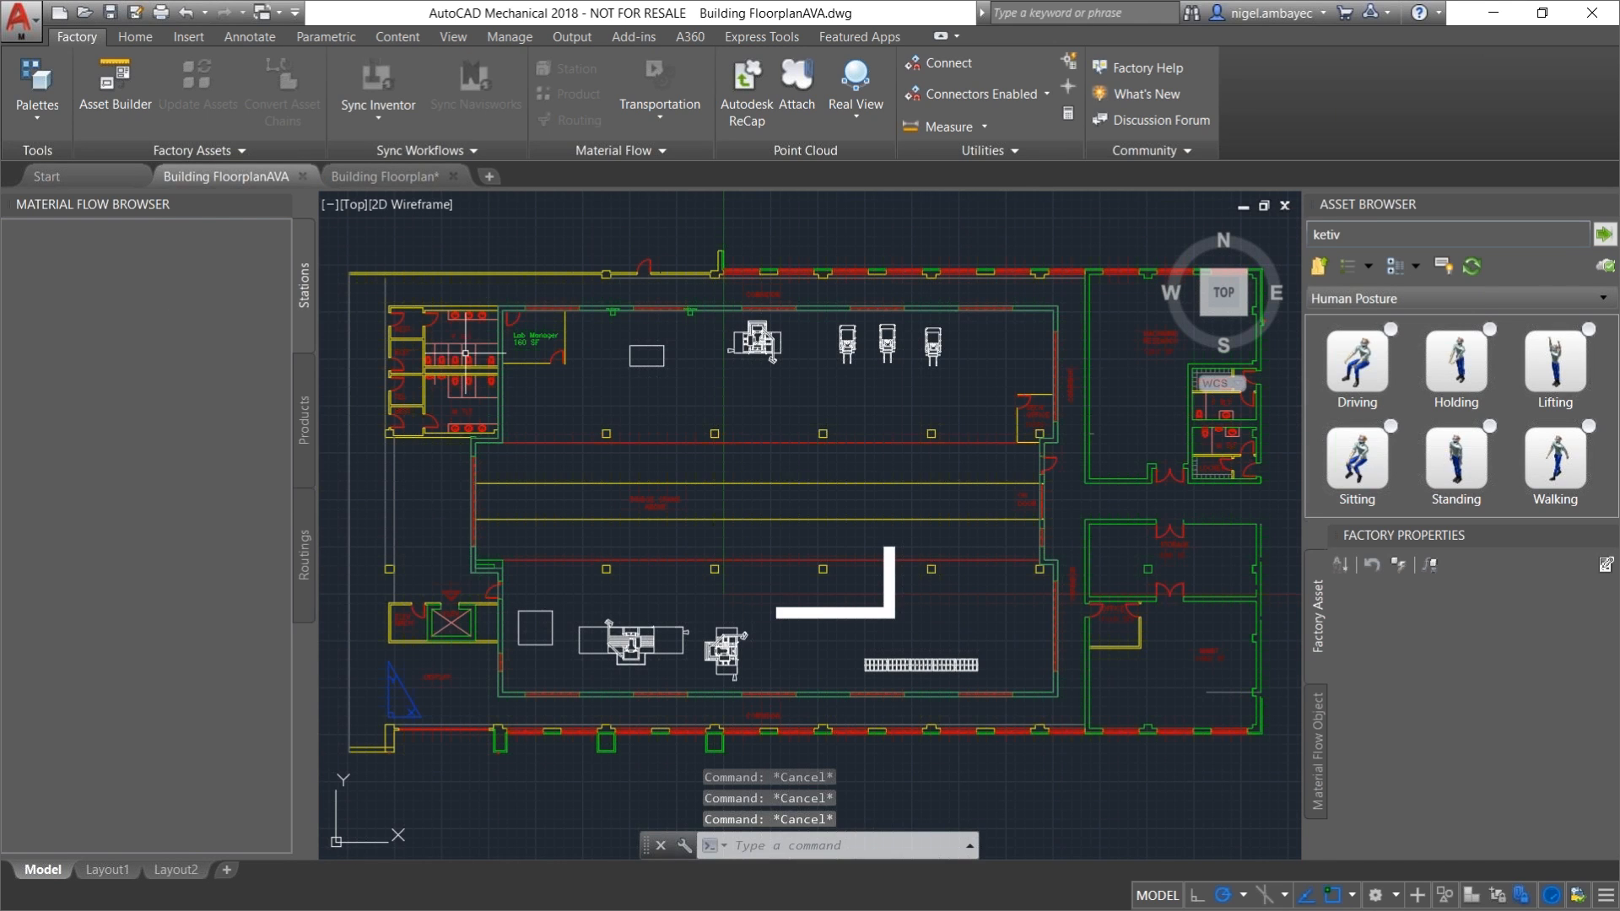
click(393, 118)
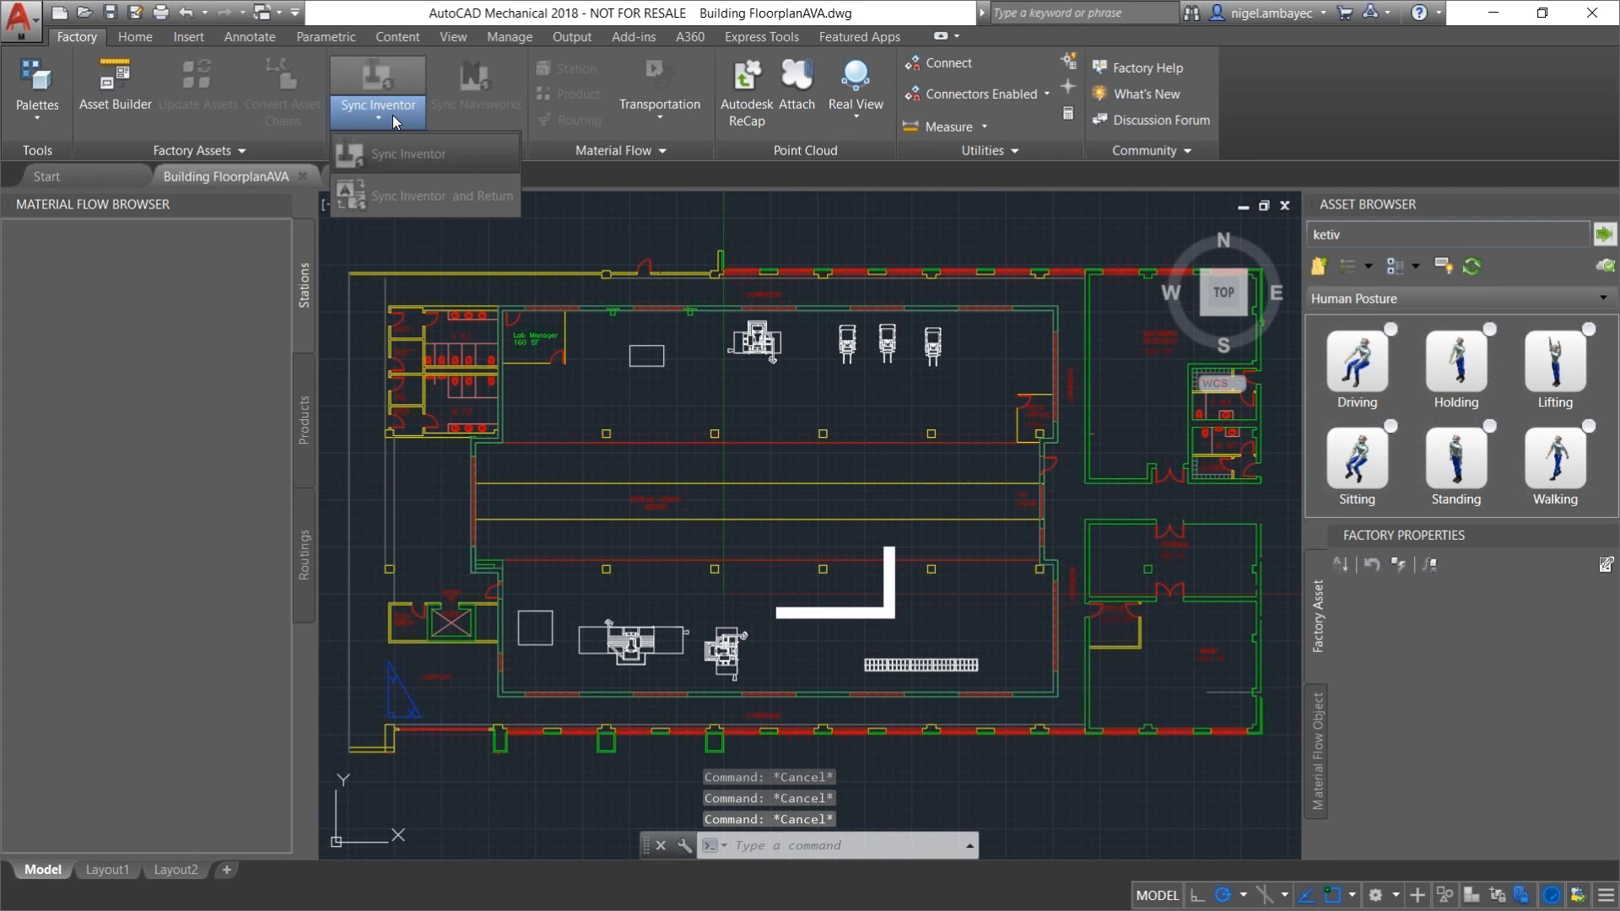
click(400, 153)
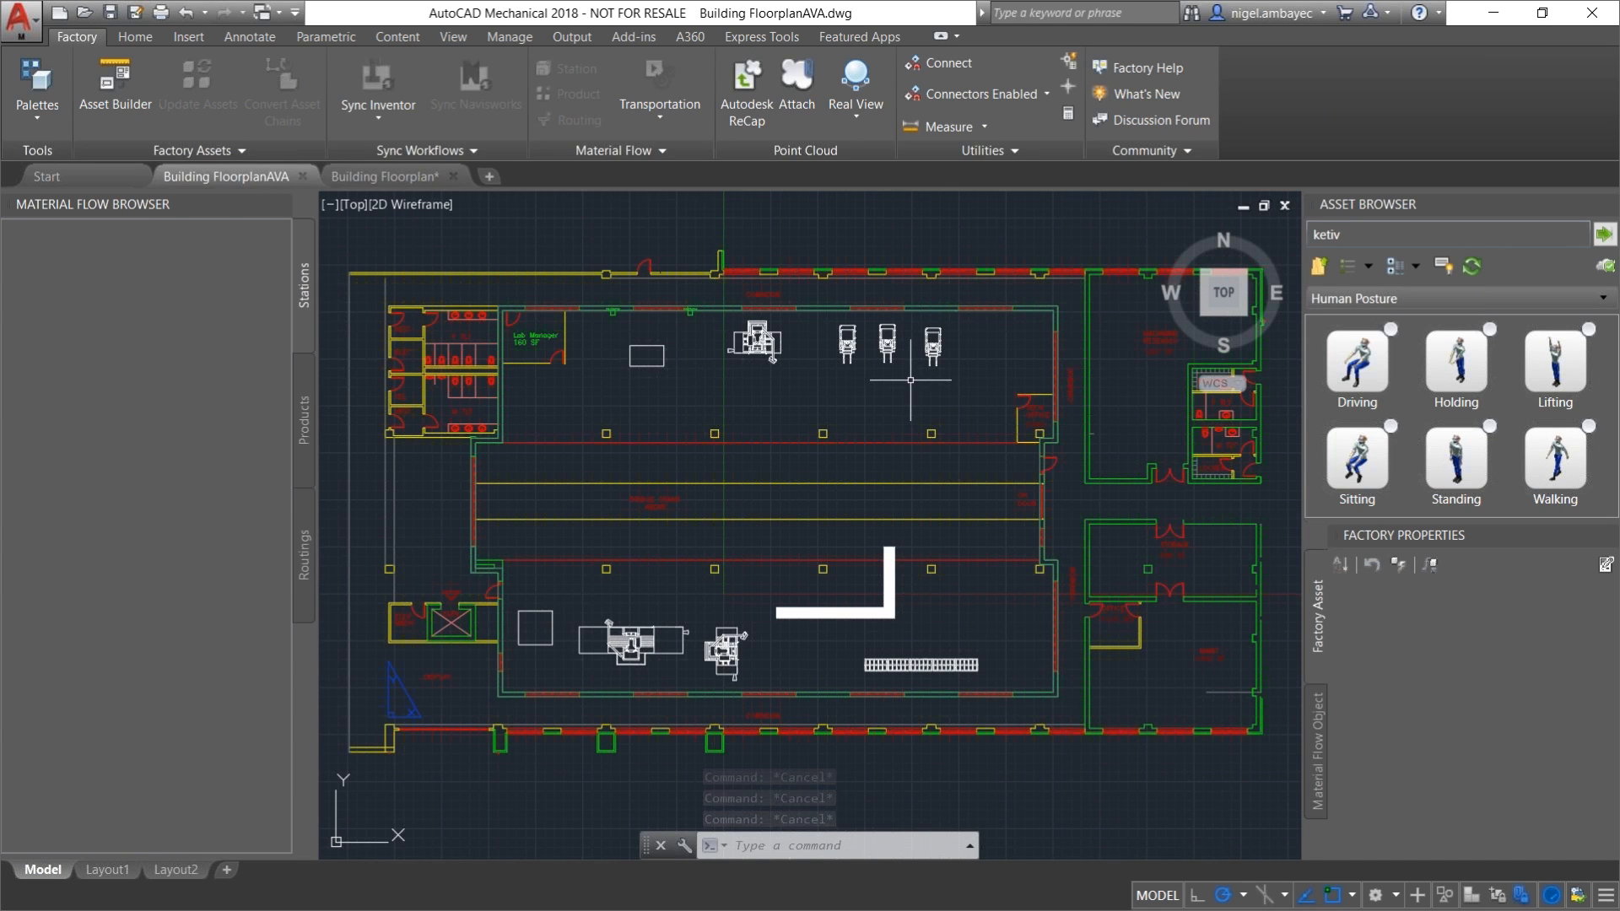
Step: Switch to Inventor and bring up the Building Floorplan.iam assembly
click(1497, 17)
mouse_move(591, 904)
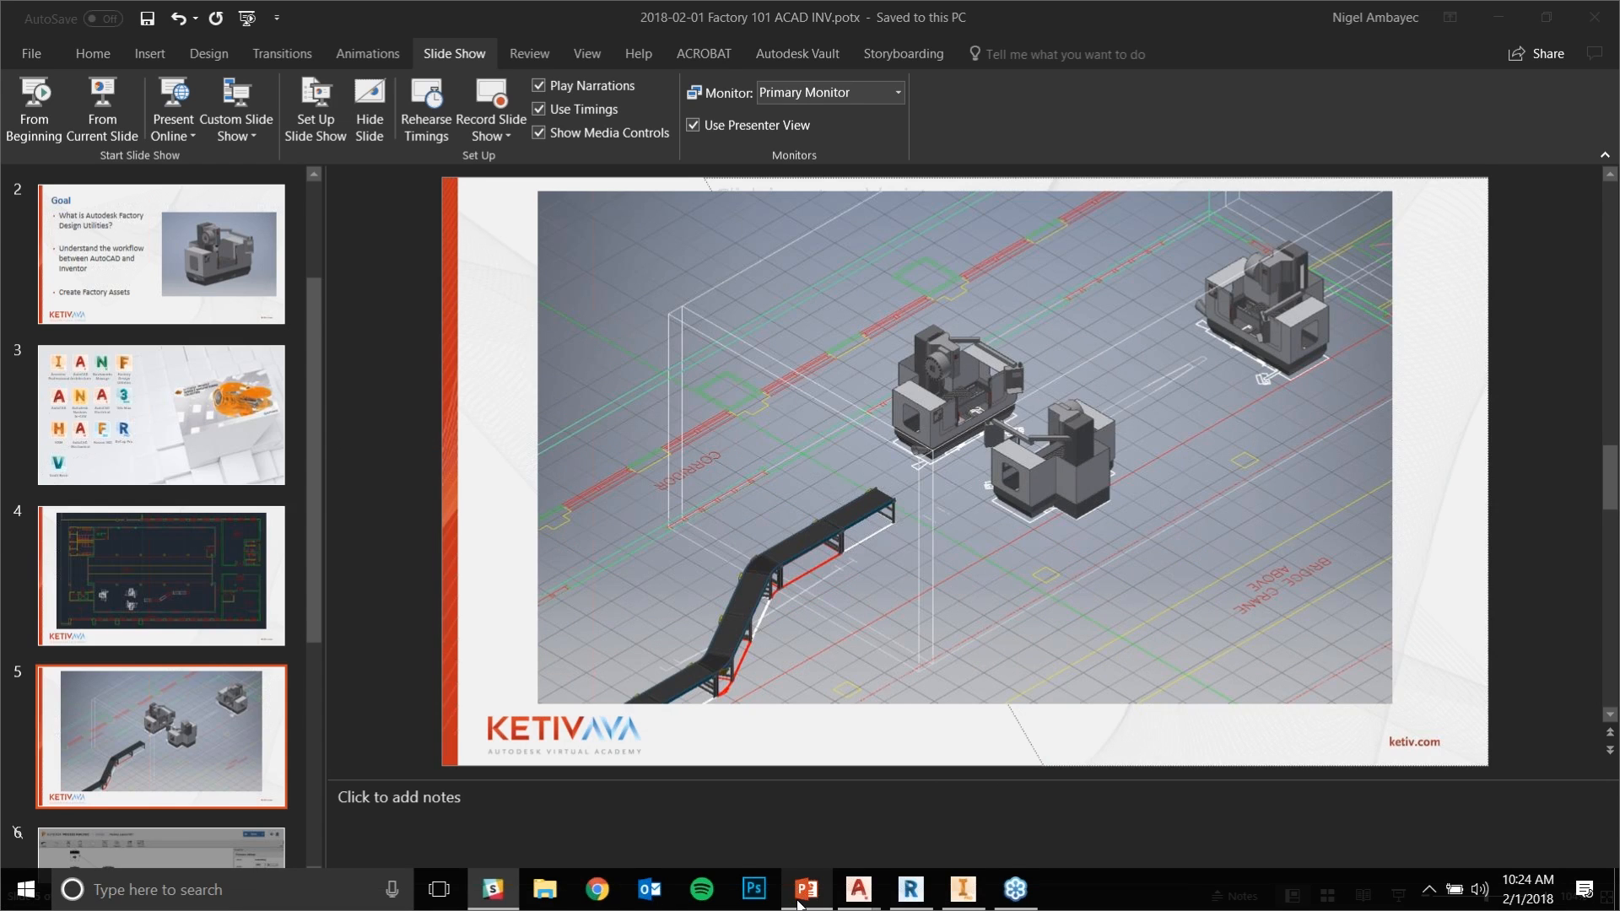
click(962, 890)
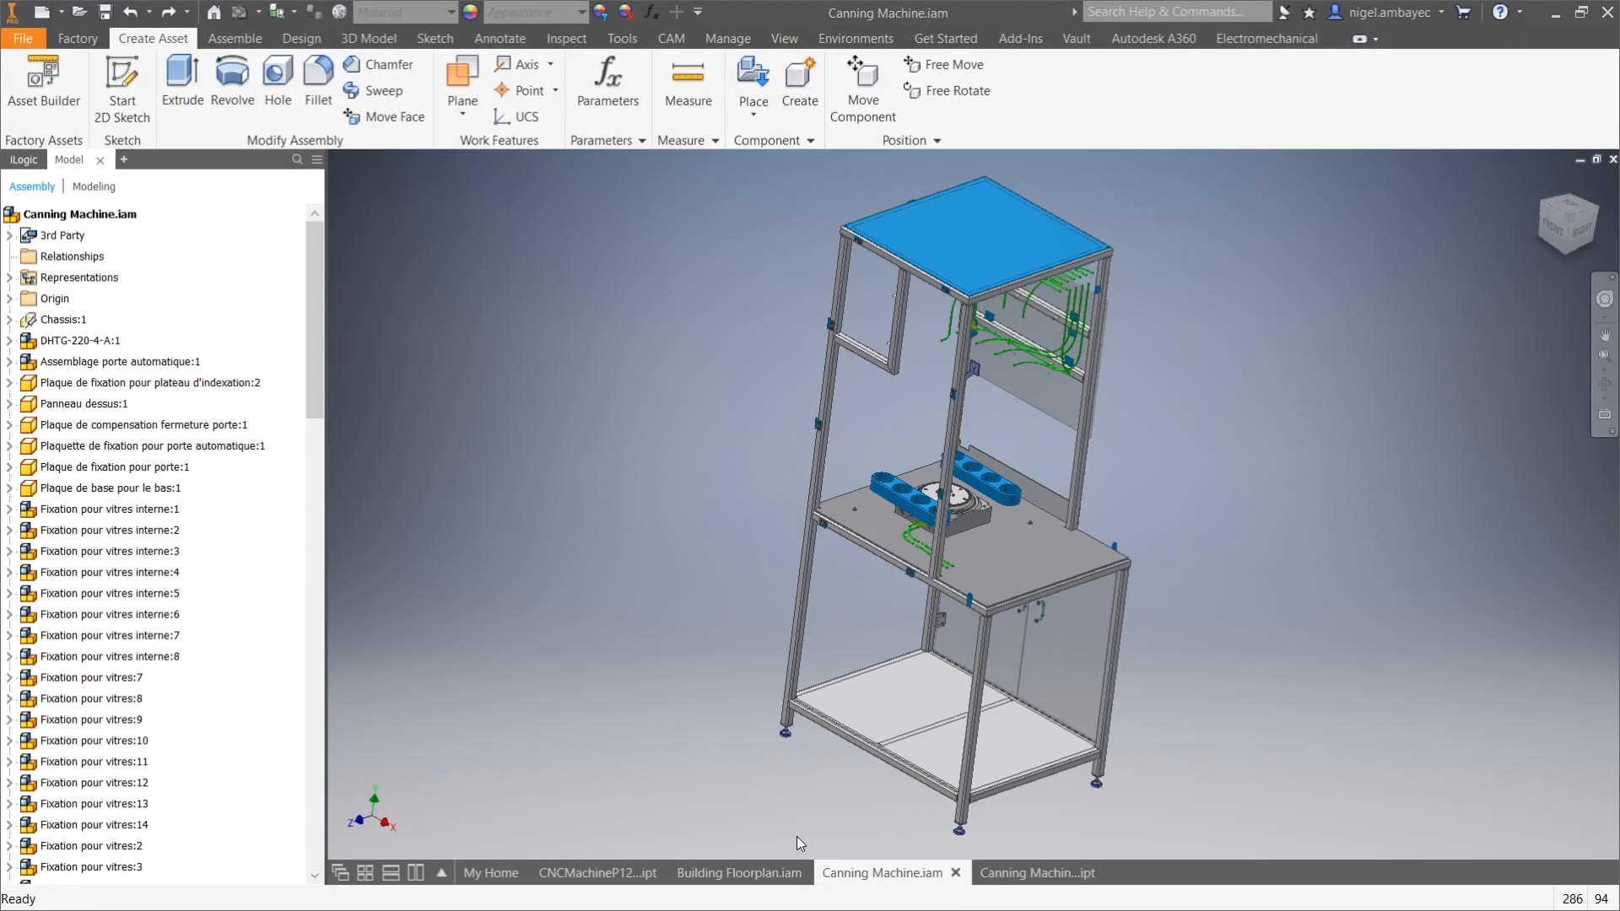
click(737, 874)
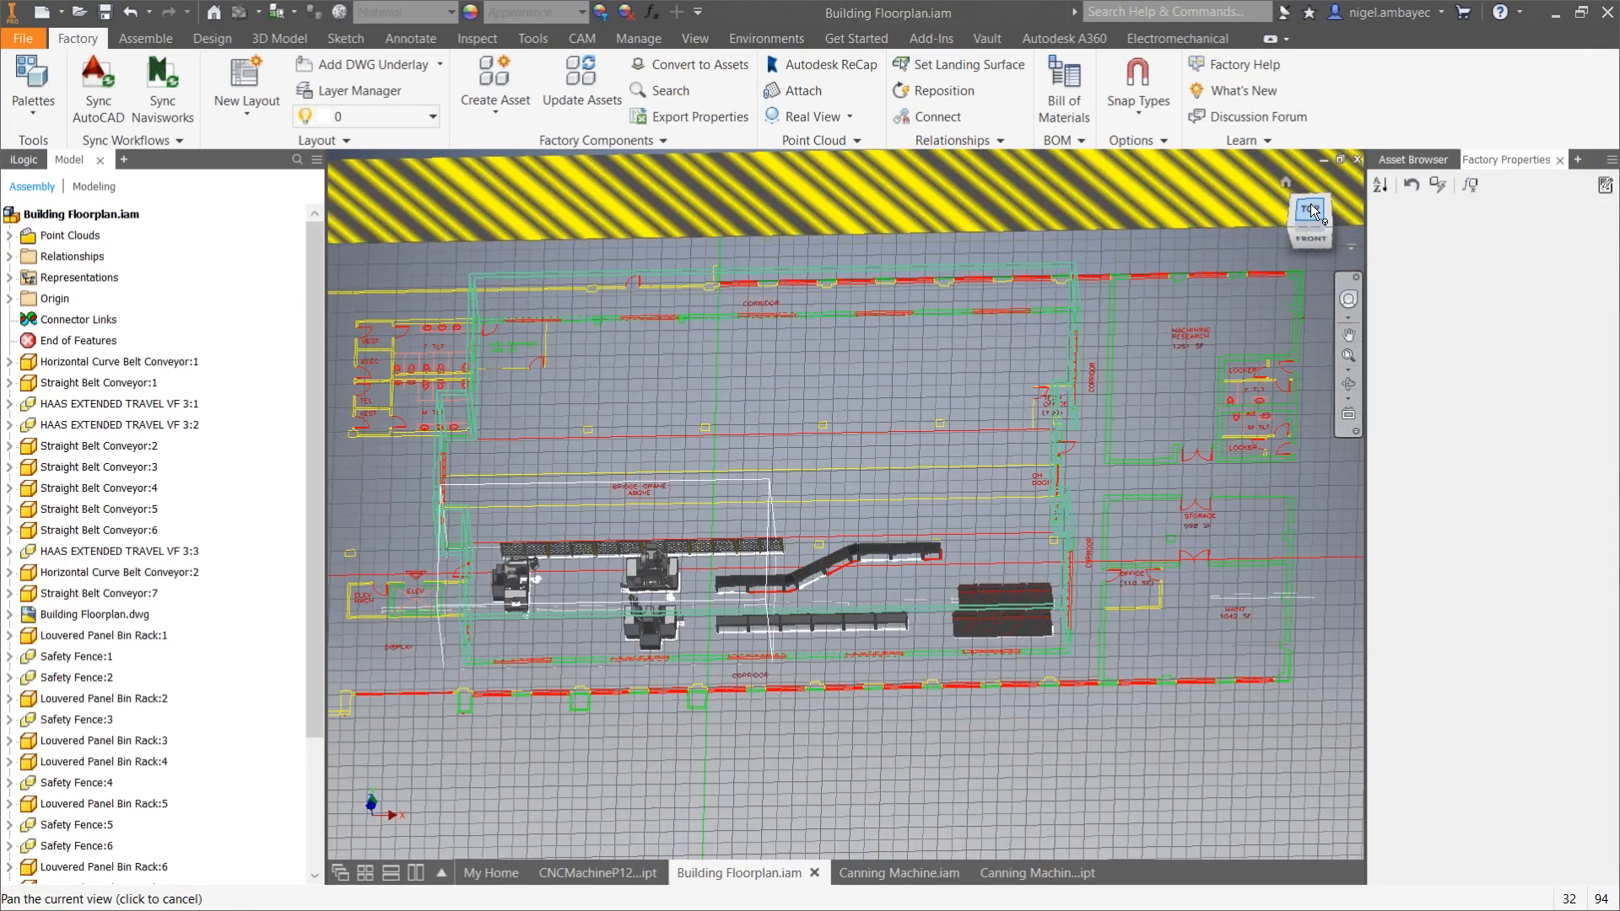
Step: Examine the factory layout from the top and in 3D around the CNC machines, safety fence and conveyors
click(1310, 209)
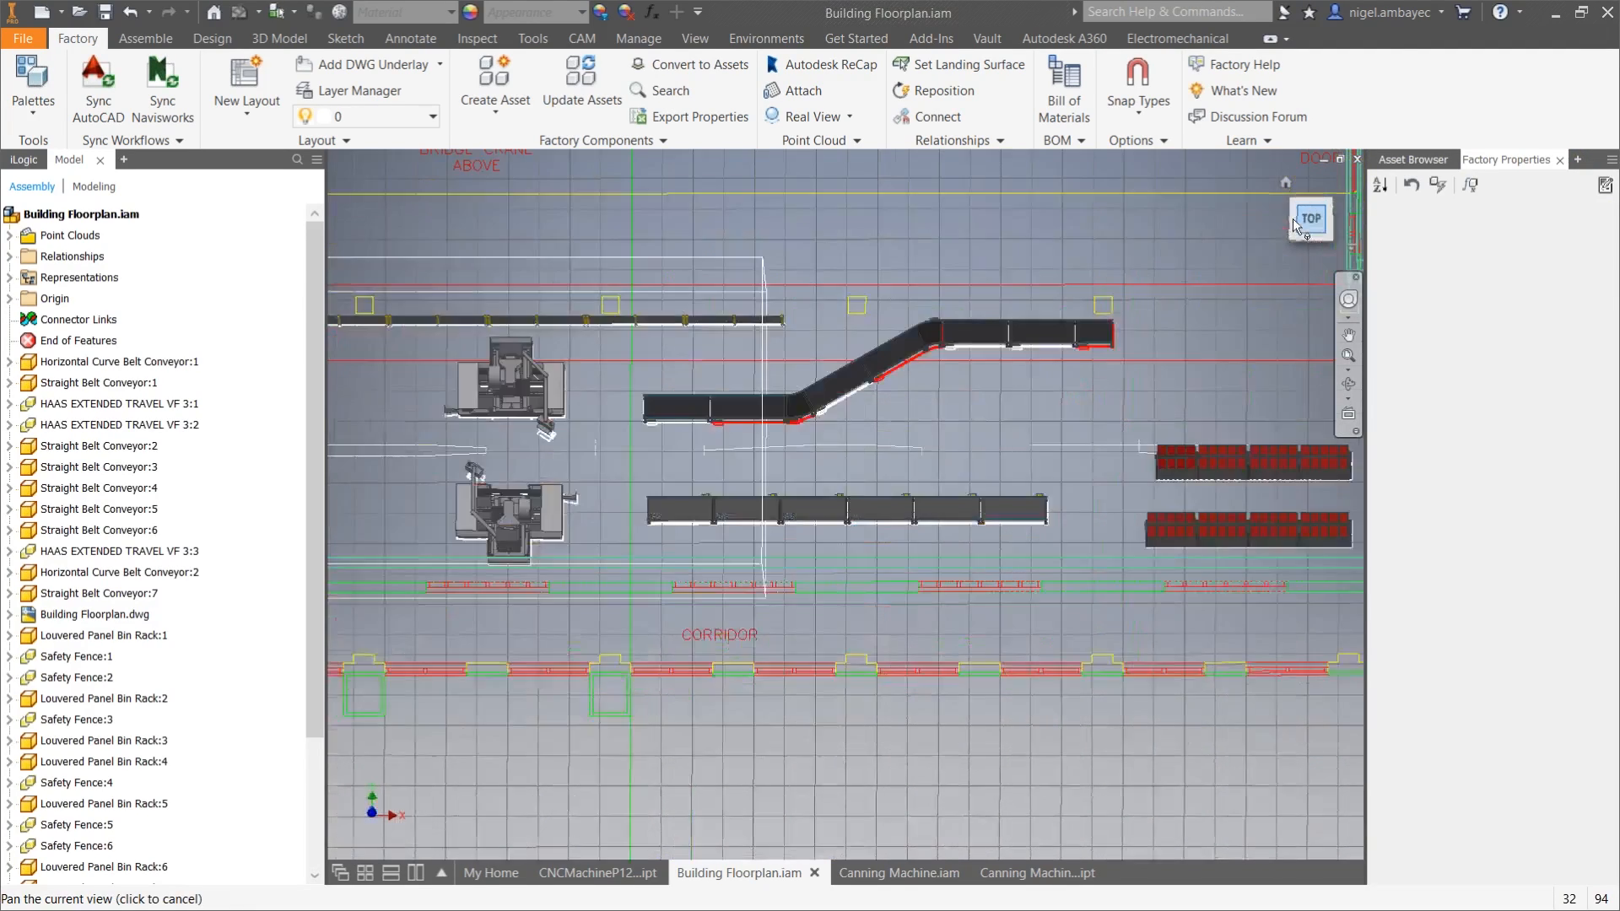
middle_drag(675, 422, 768, 590)
scroll(741, 522, up, 4)
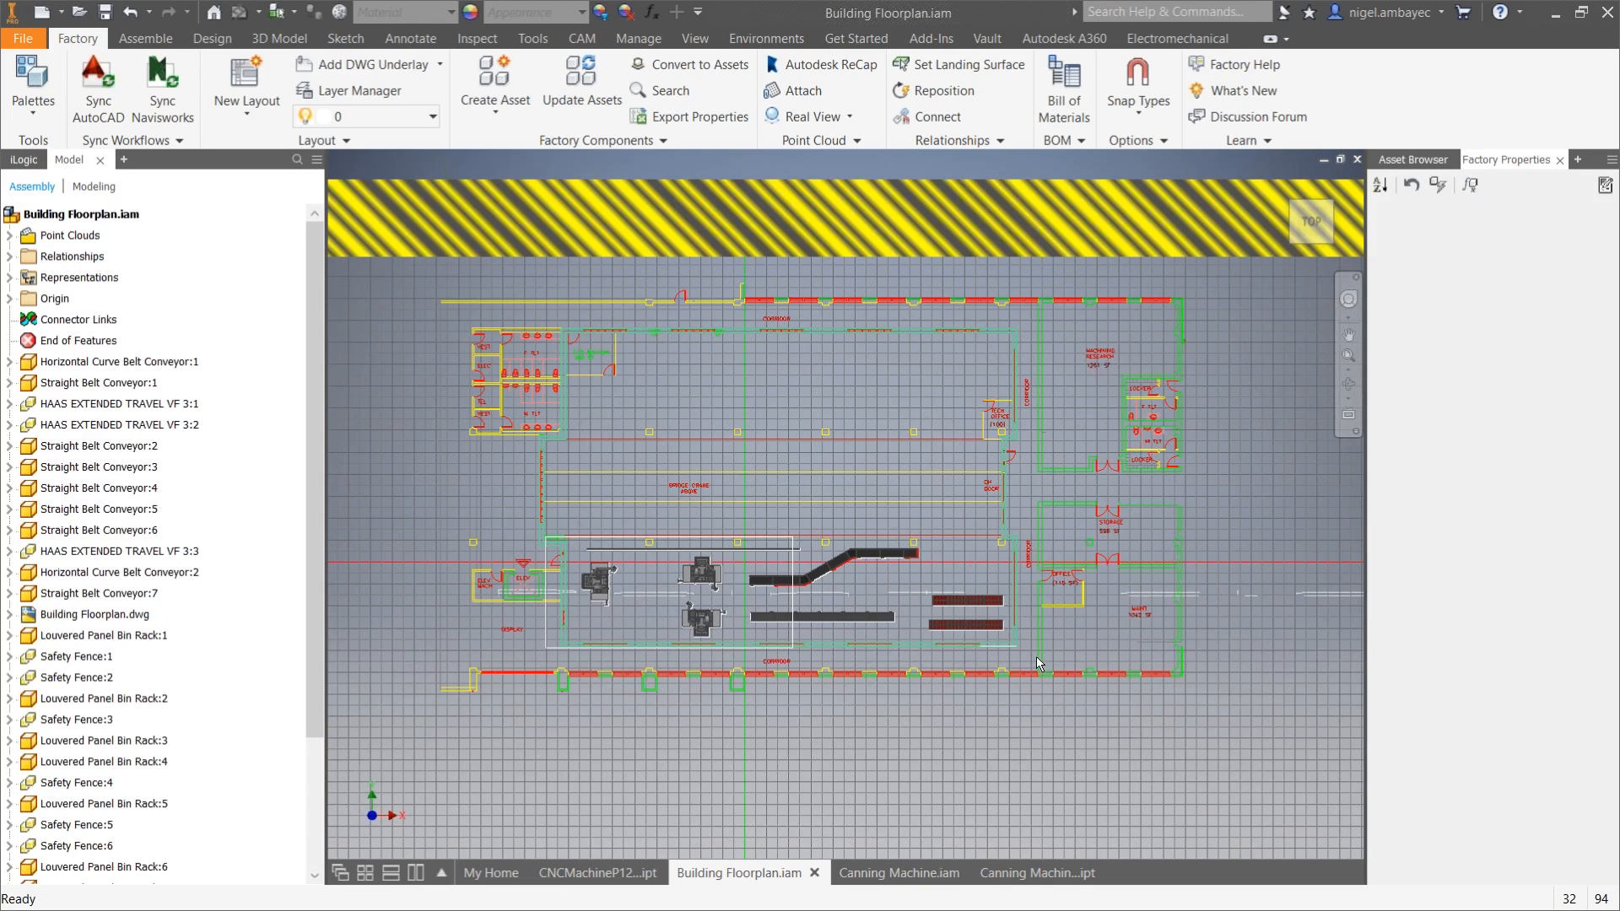
scroll(685, 614, up, 3)
scroll(686, 615, down, 4)
shift+middle_drag(871, 628, 919, 544)
scroll(705, 682, up, 5)
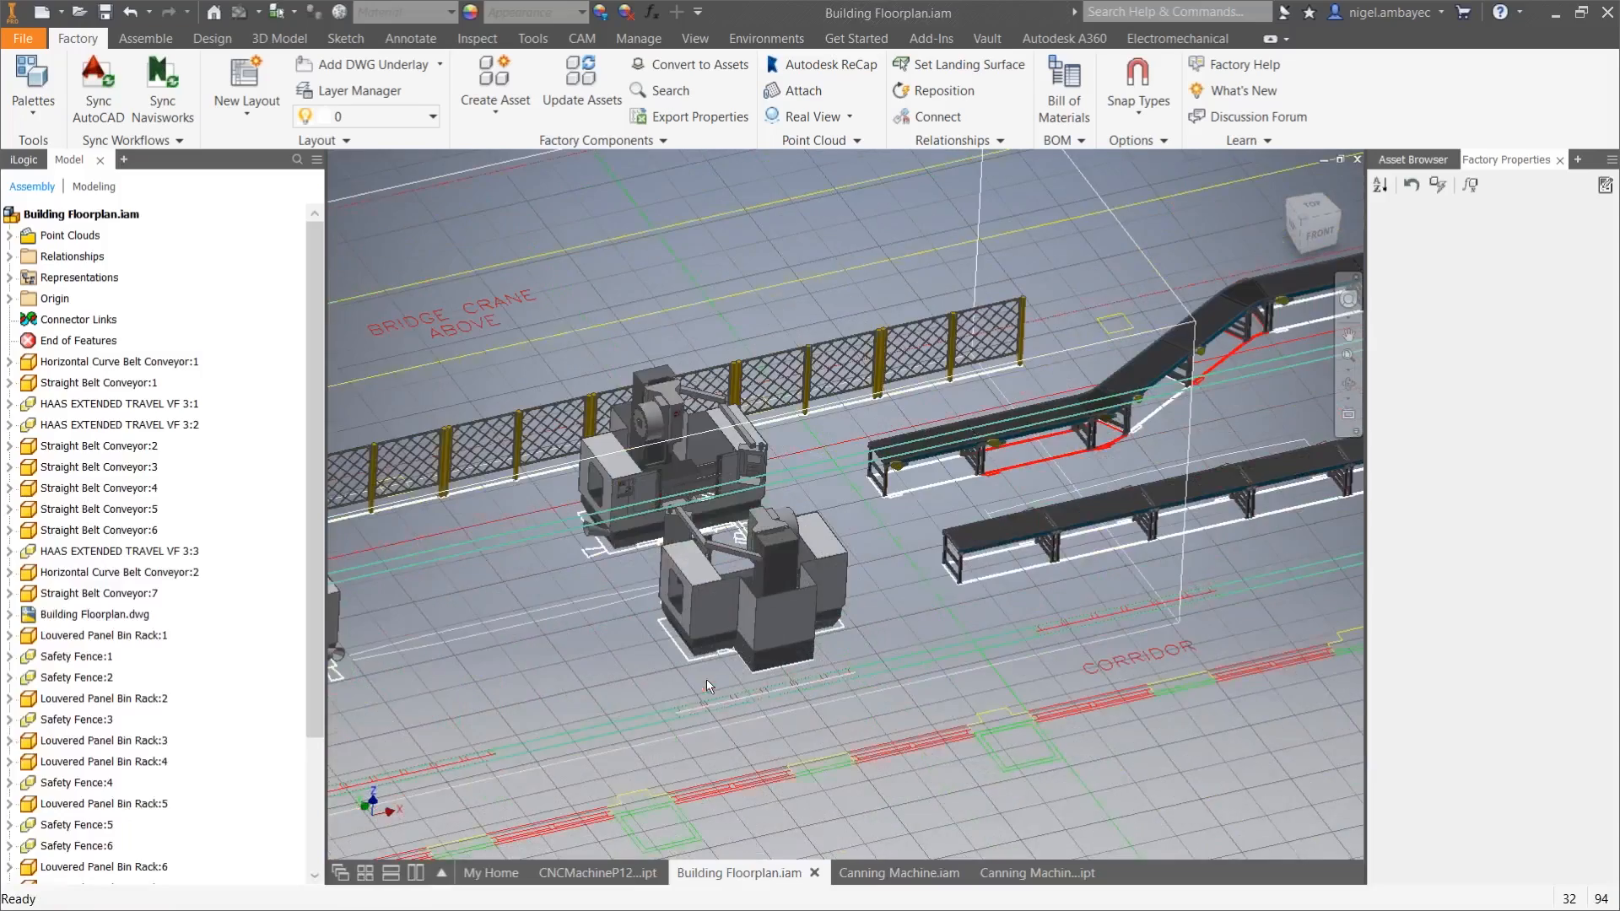
scroll(859, 717, down, 2)
mouse_move(859, 716)
shift+middle_down()
mouse_move(839, 710)
mouse_move(874, 691)
shift+middle_up()
Step: Check the factory properties of the front HAAS EXTENDED TRAVEL VF 3 machine and inspect the conveyors and louvered bin racks
click(847, 596)
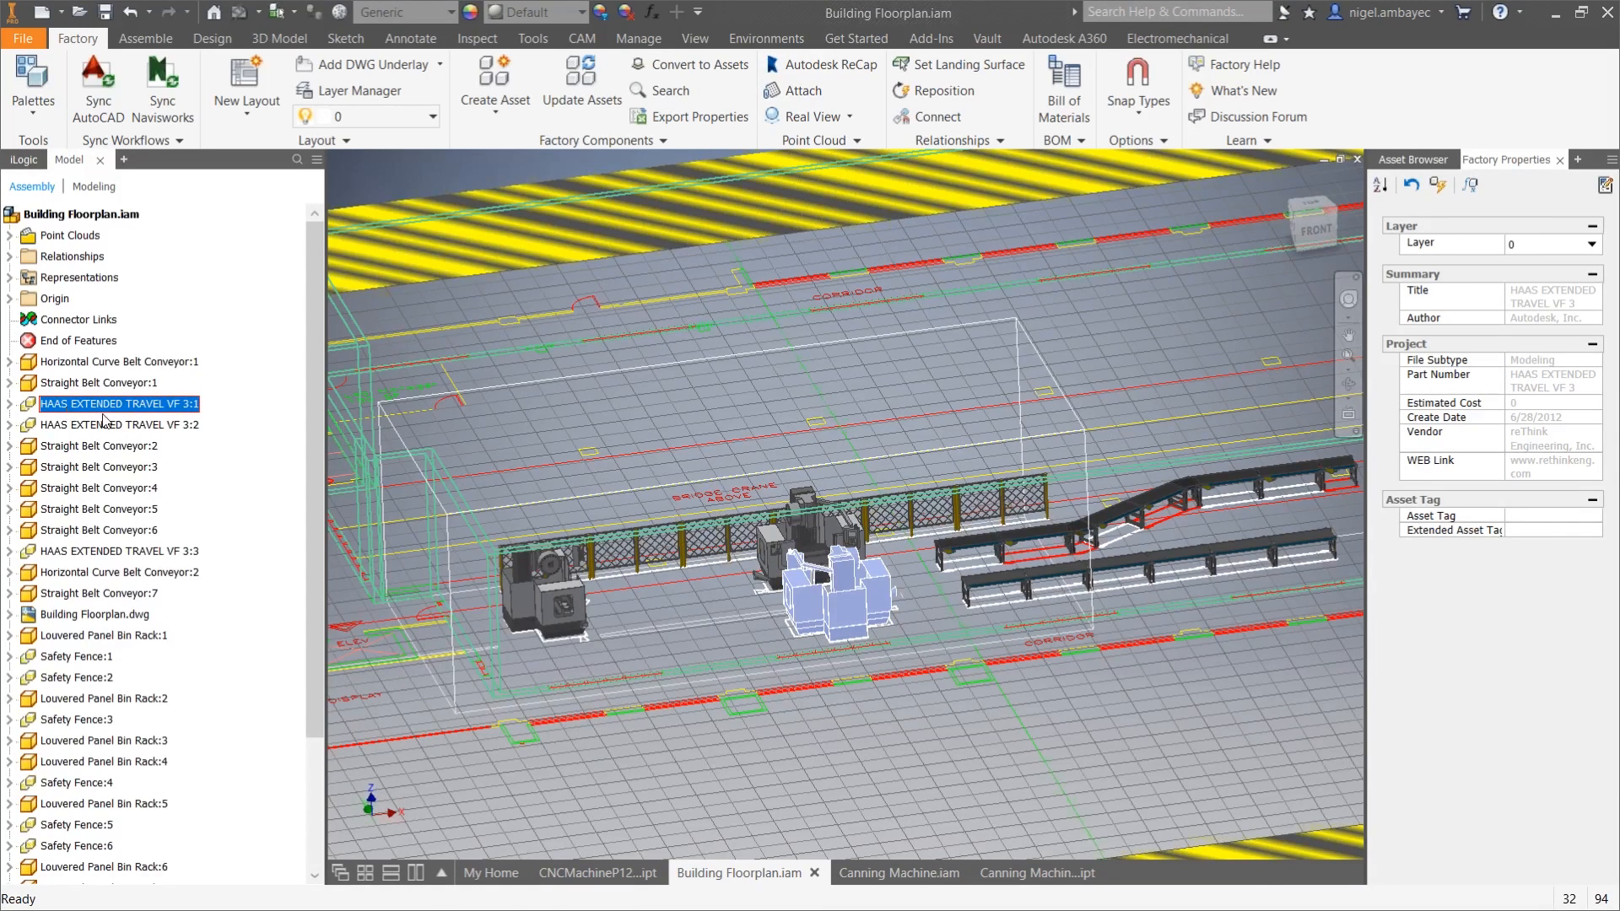
middle_drag(1249, 741, 946, 731)
scroll(715, 568, up, 3)
scroll(715, 571, down, 3)
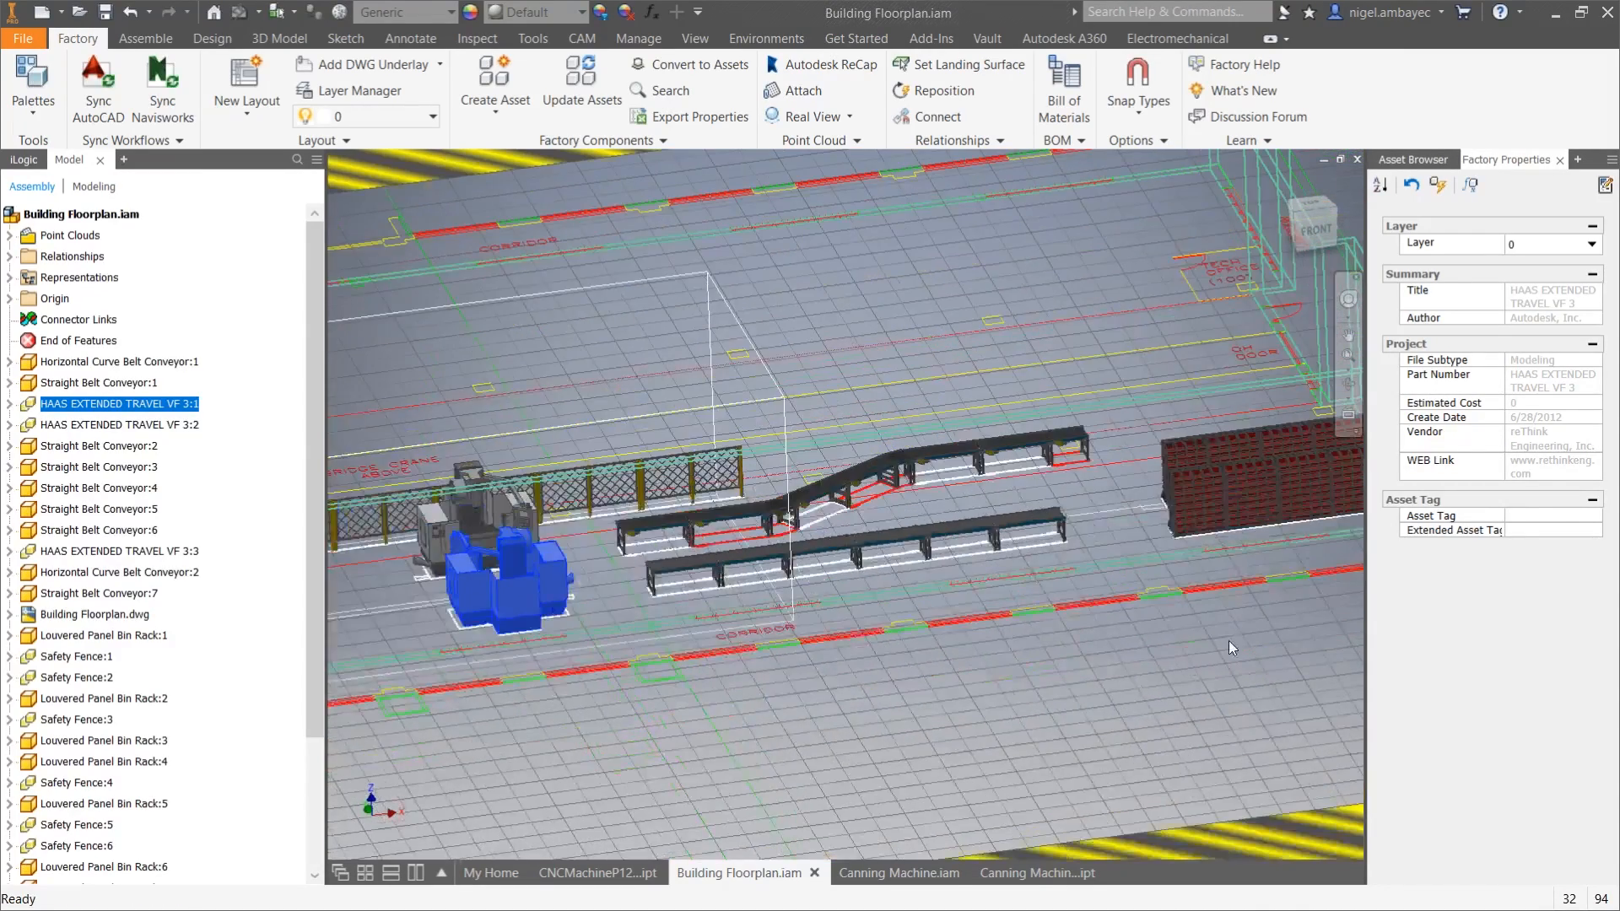
scroll(1229, 640, down, 3)
middle_drag(1229, 641, 881, 646)
scroll(876, 586, up, 1)
scroll(877, 584, up, 5)
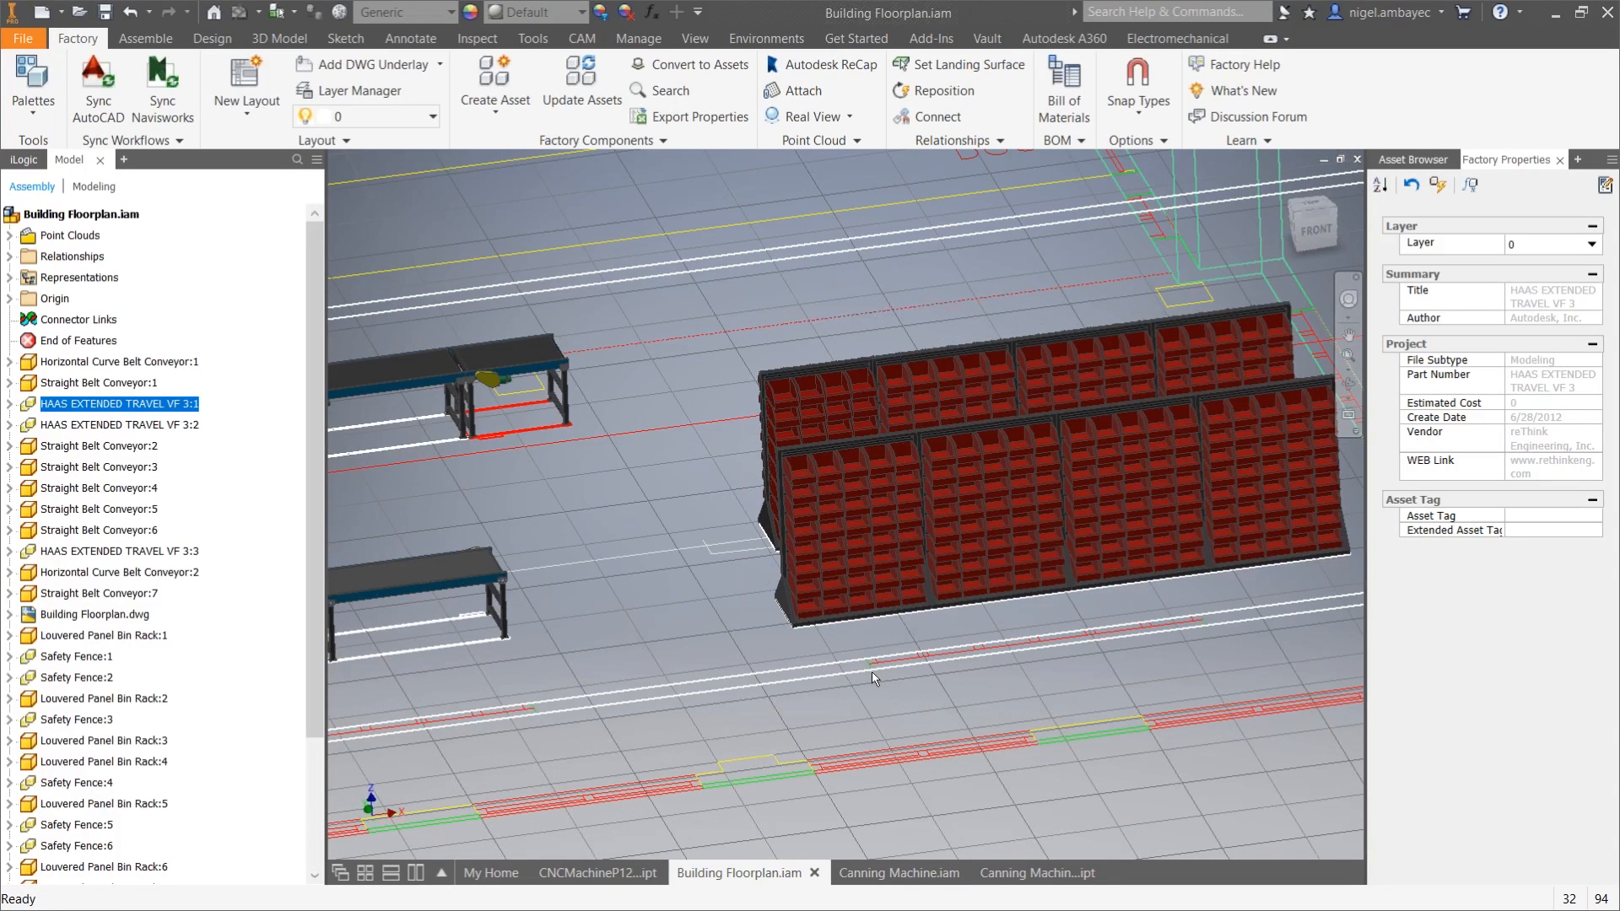
scroll(873, 678, down, 8)
middle_drag(873, 678, 1059, 451)
middle_drag(745, 711, 831, 715)
scroll(831, 714, up, 3)
Step: Move the front HAAS EXTENDED TRAVEL VF 3 machine west off its 2D footprint, toward the westernmost machine, and deselect it
click(678, 663)
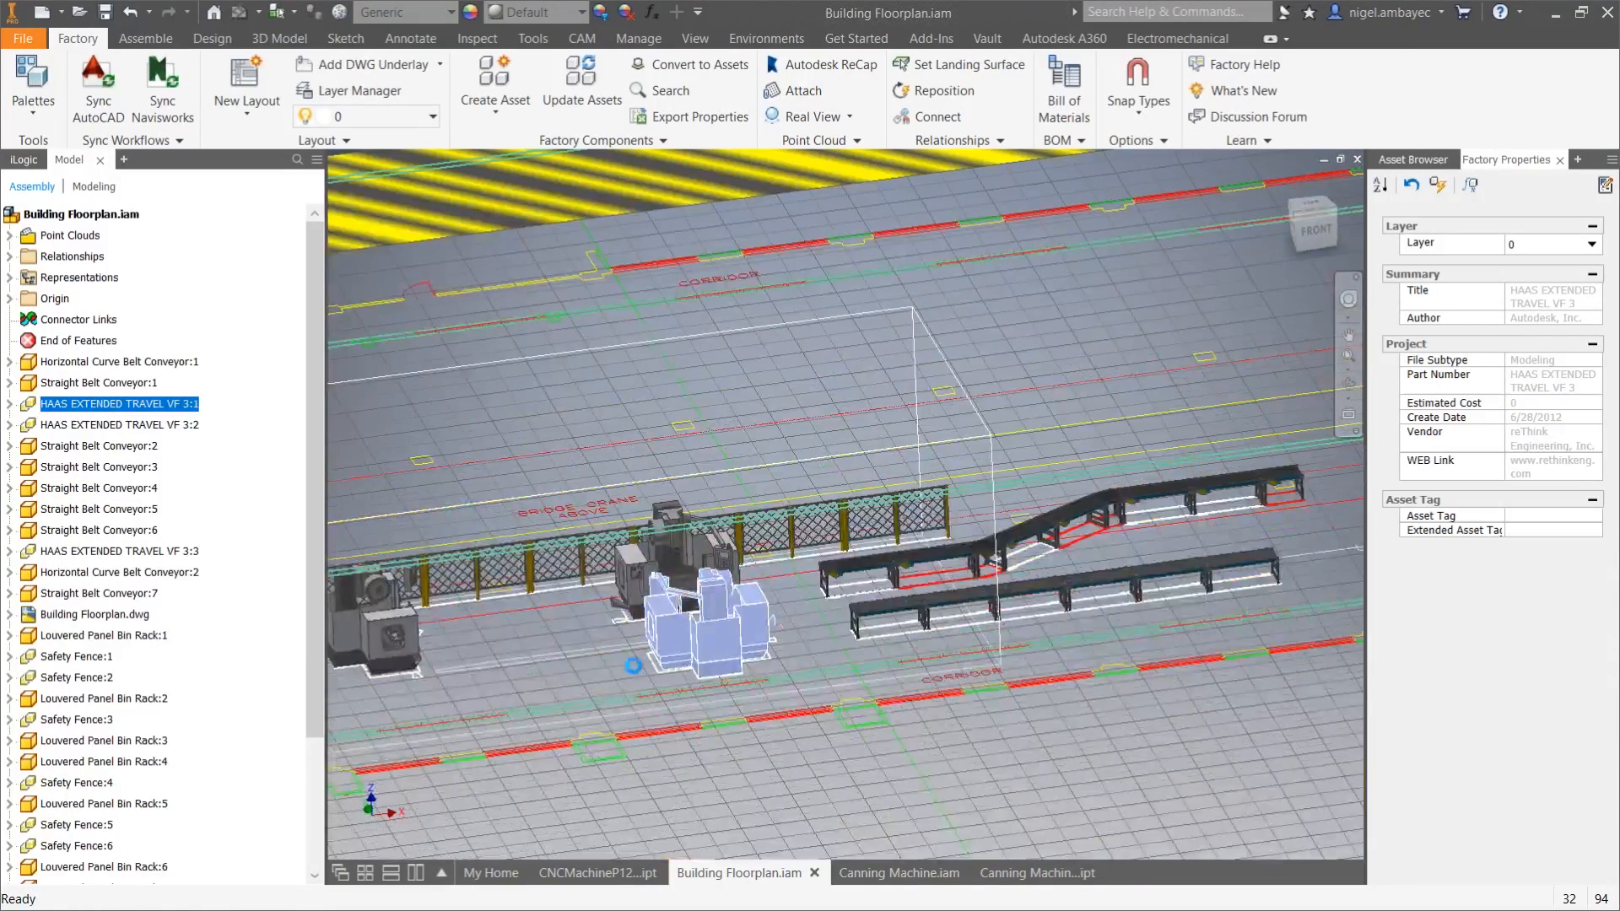
drag(678, 663, 533, 690)
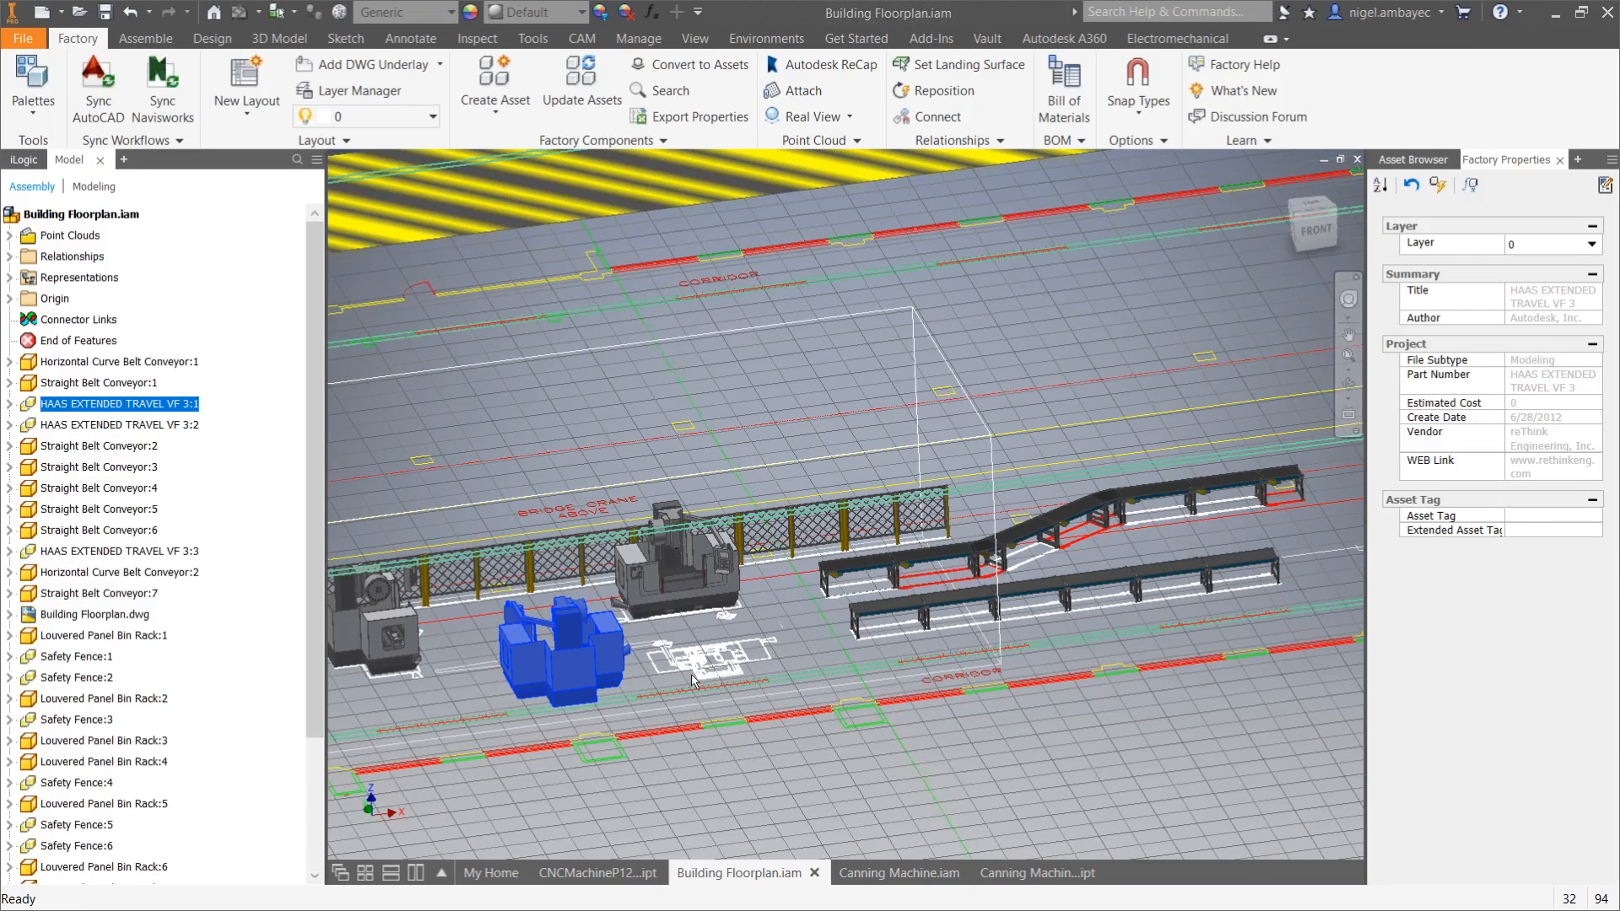
click(585, 664)
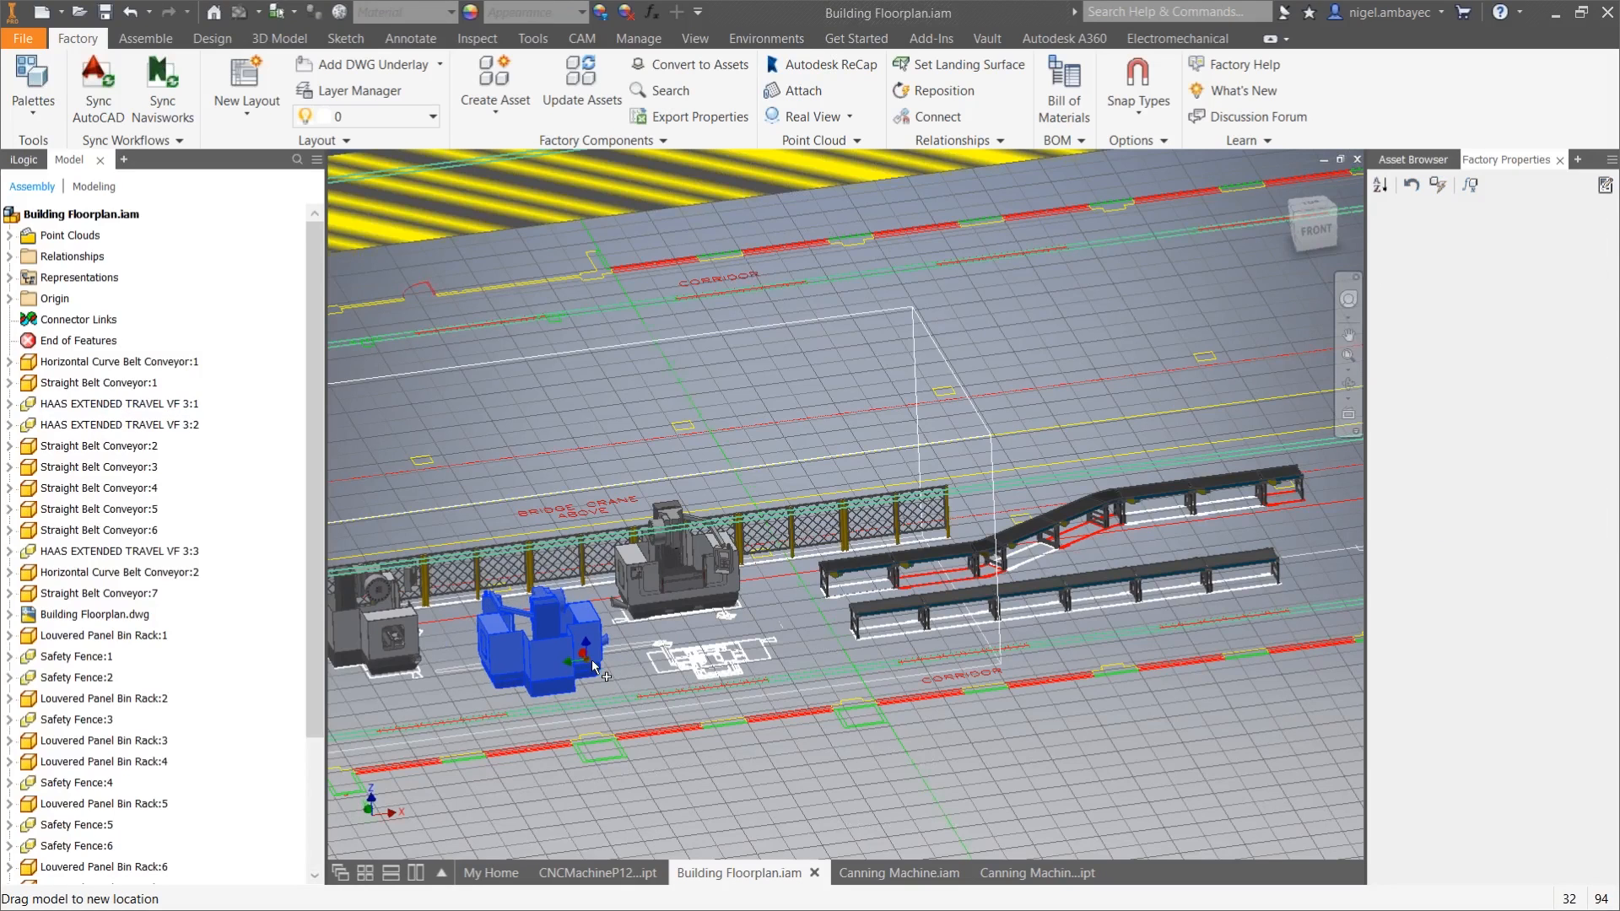
click(594, 662)
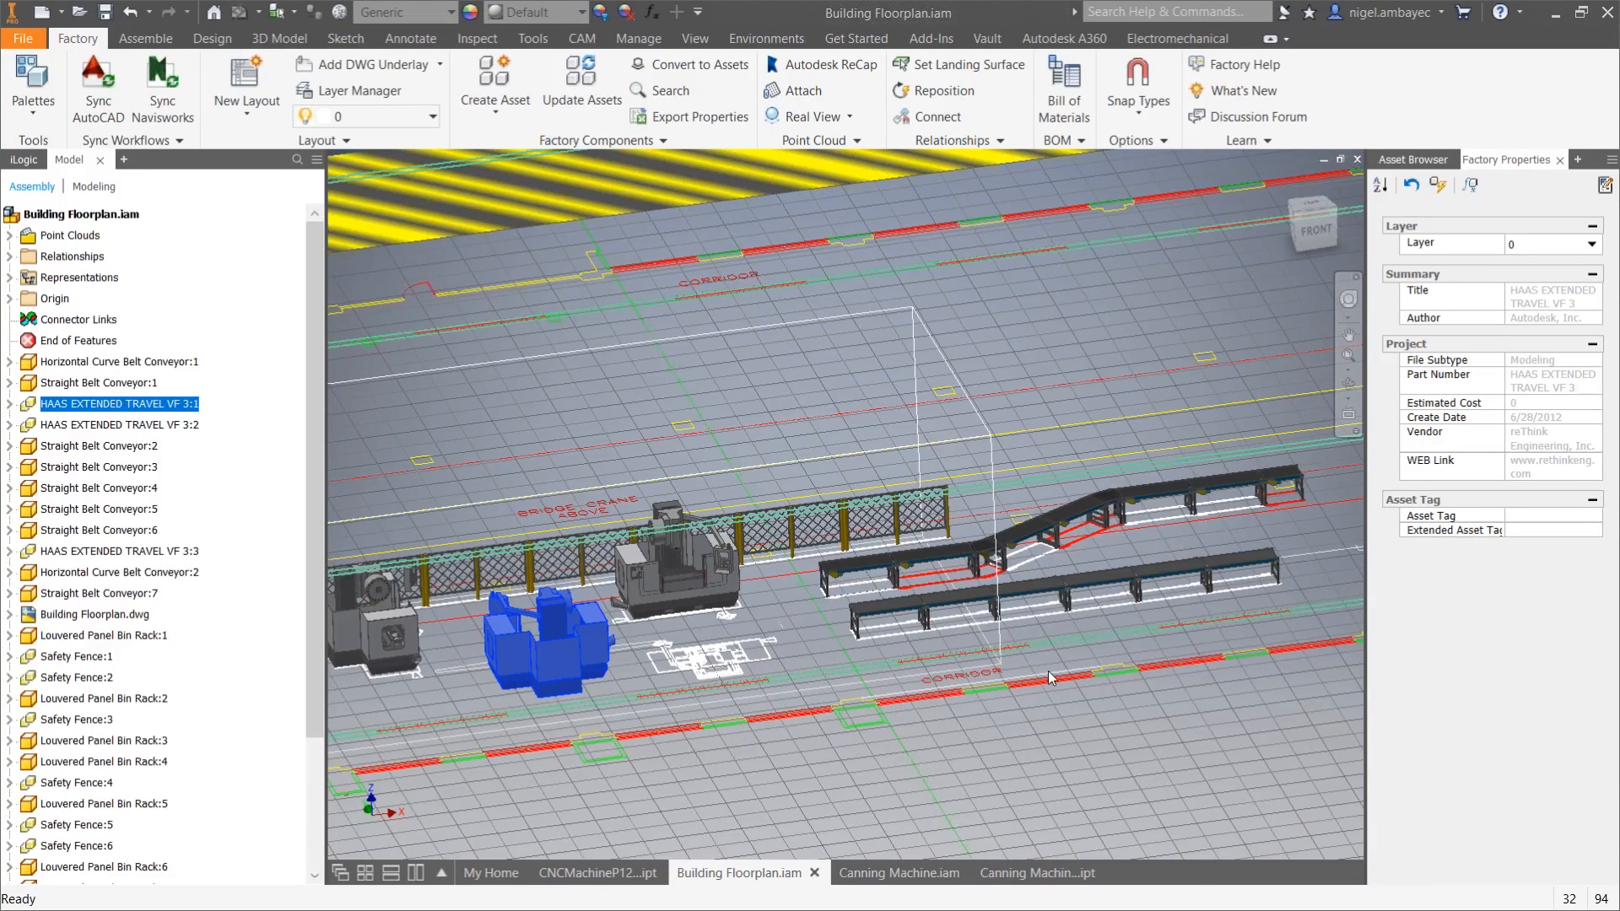
click(1124, 722)
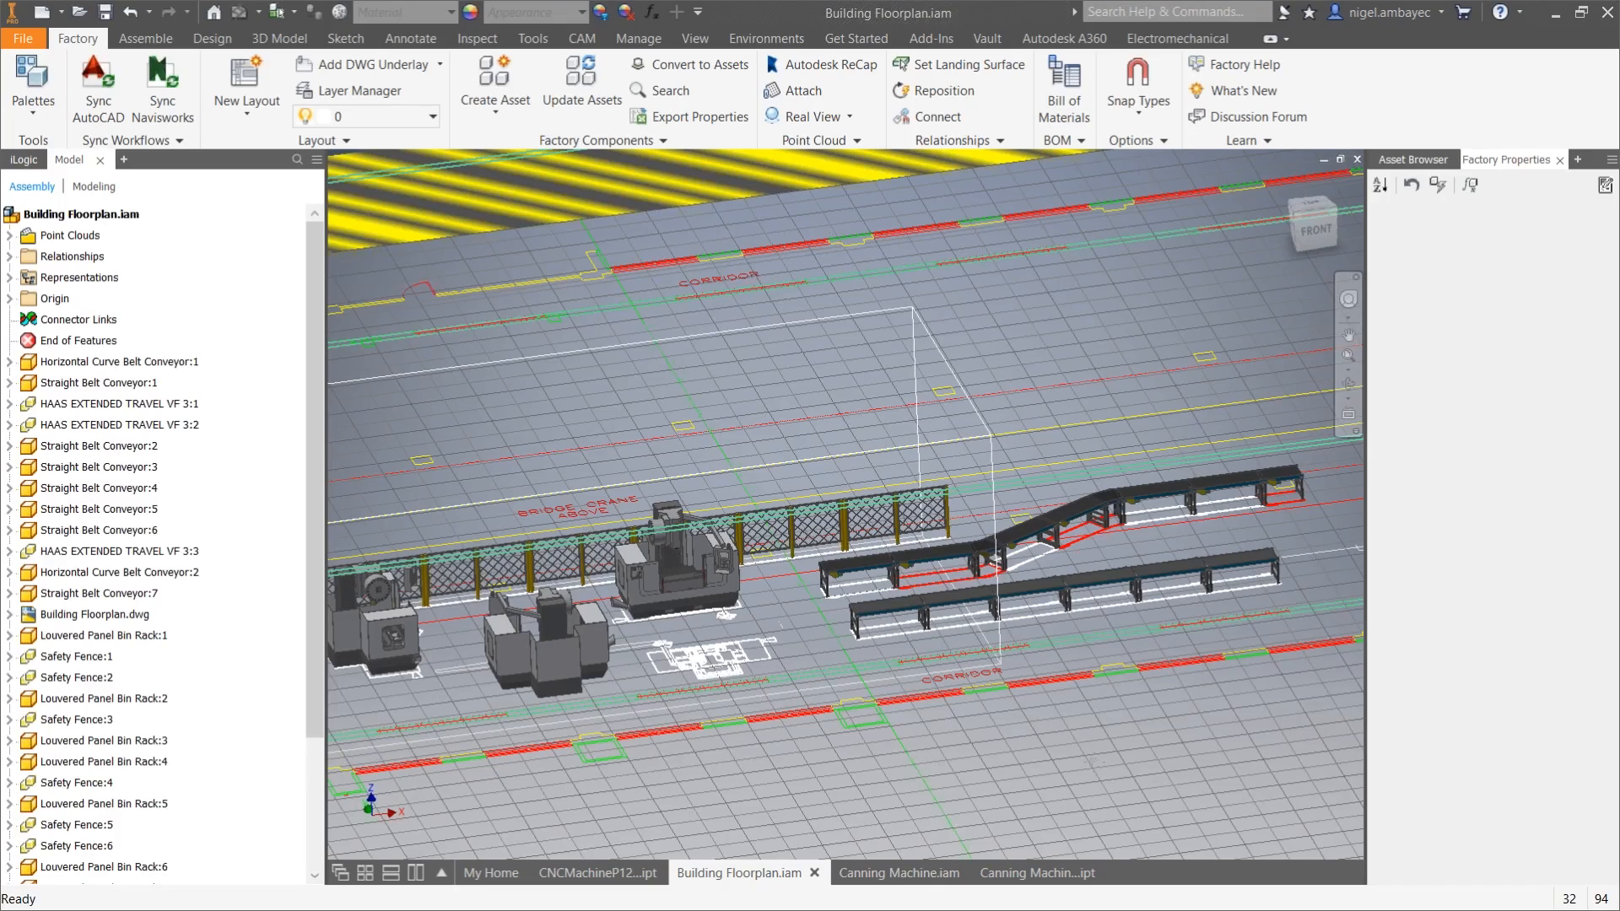
Step: Cycle the Factory command display through its compact layouts back to the full one, and list the available palettes
middle_drag(1083, 772, 760, 777)
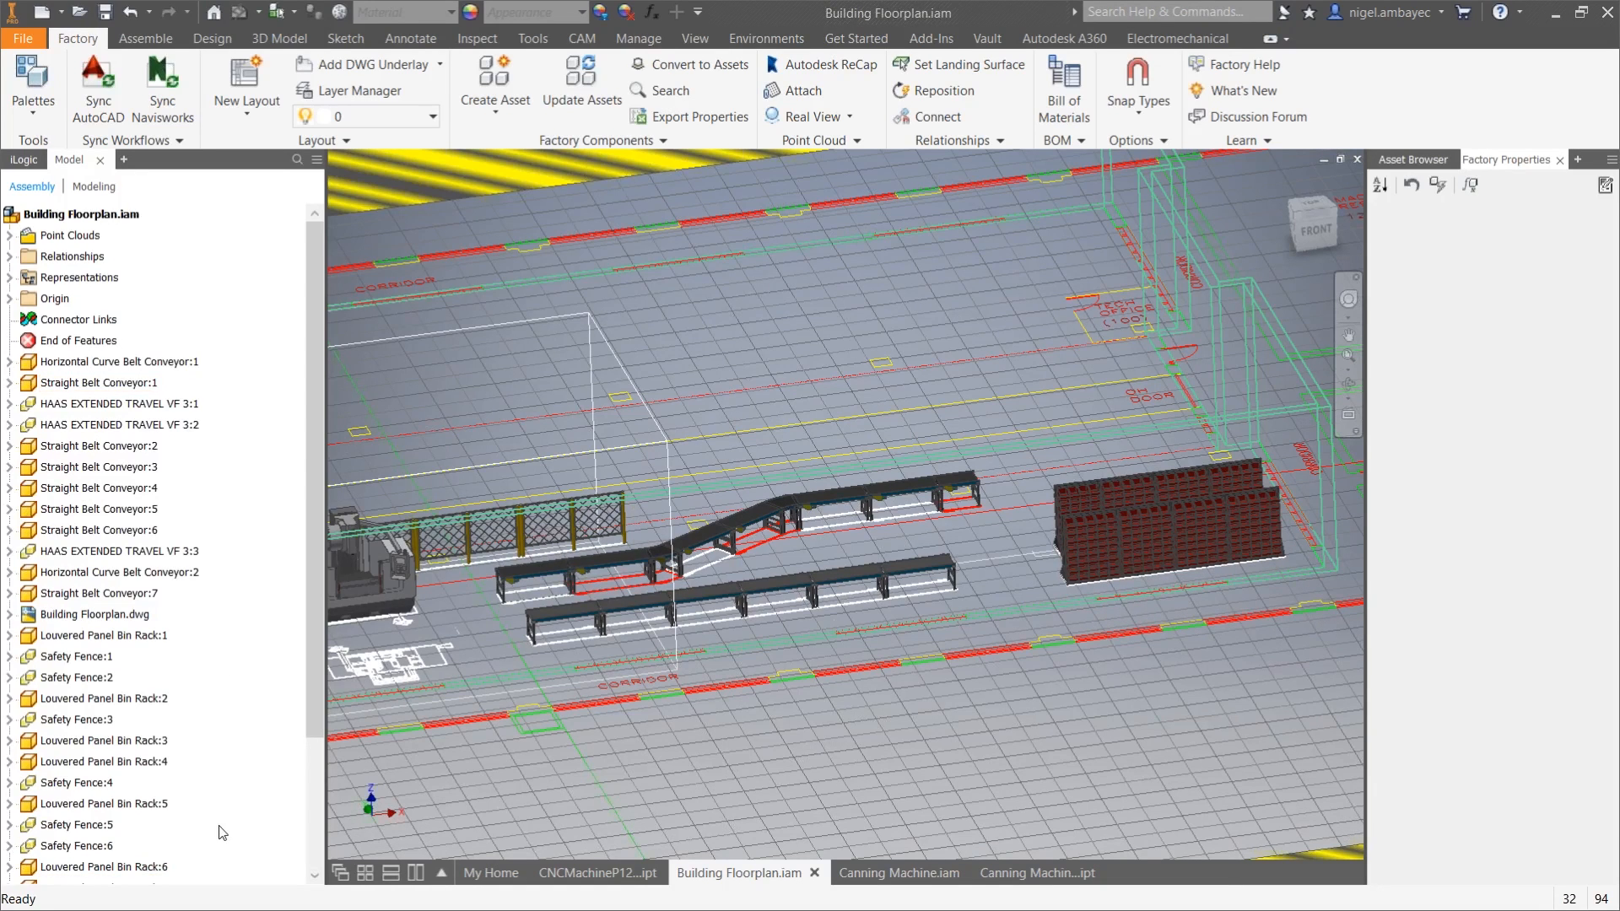
double_click(78, 39)
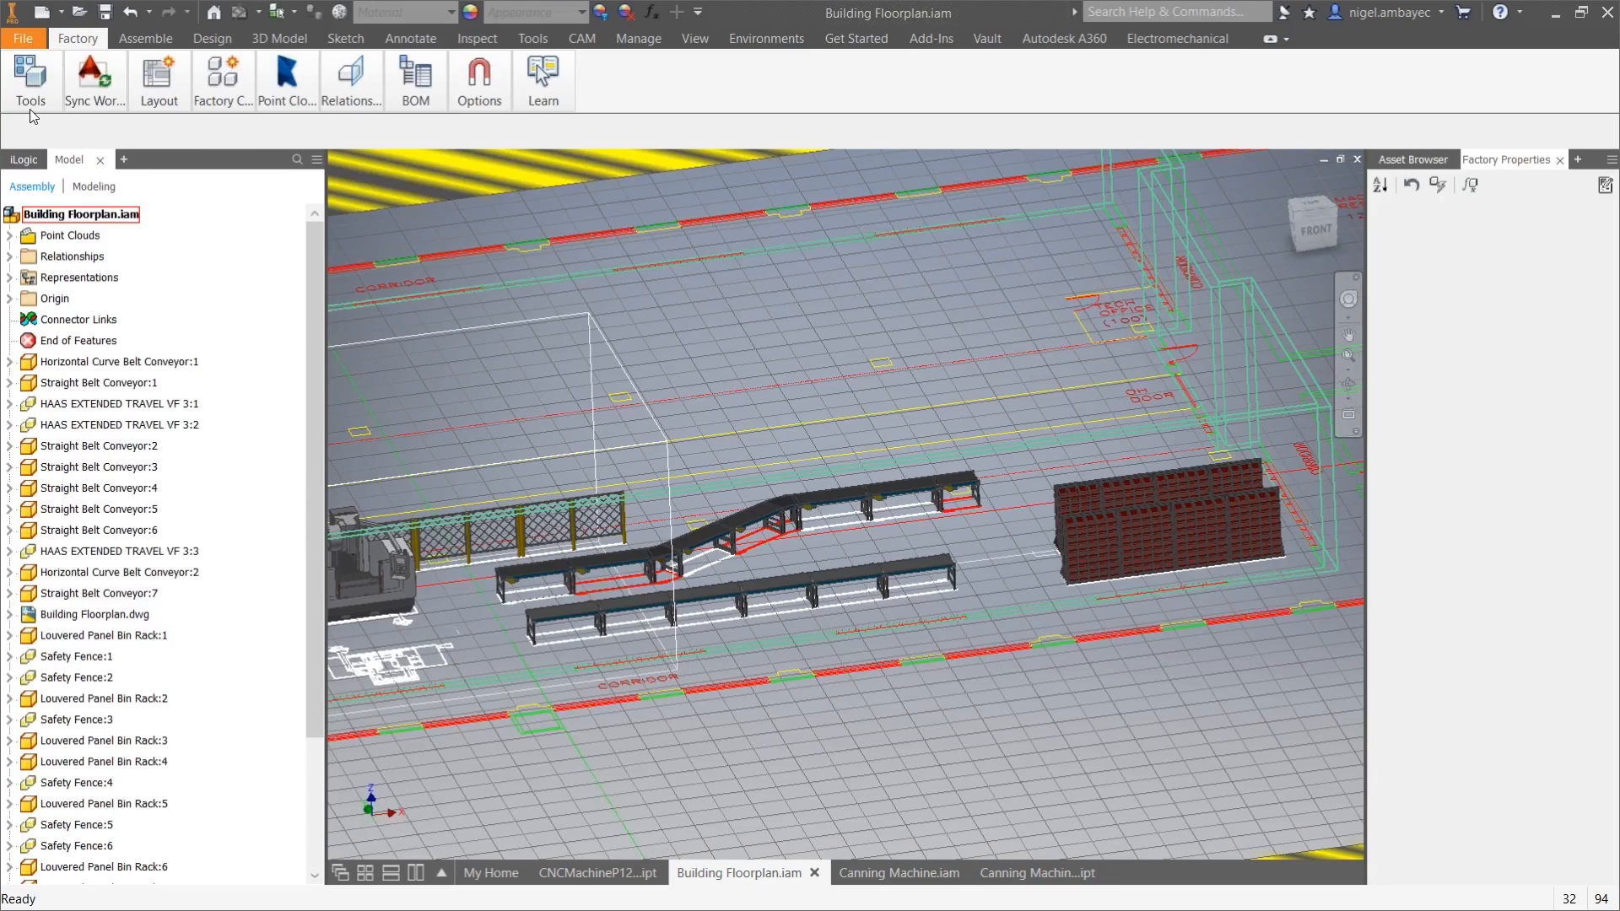
double_click(75, 38)
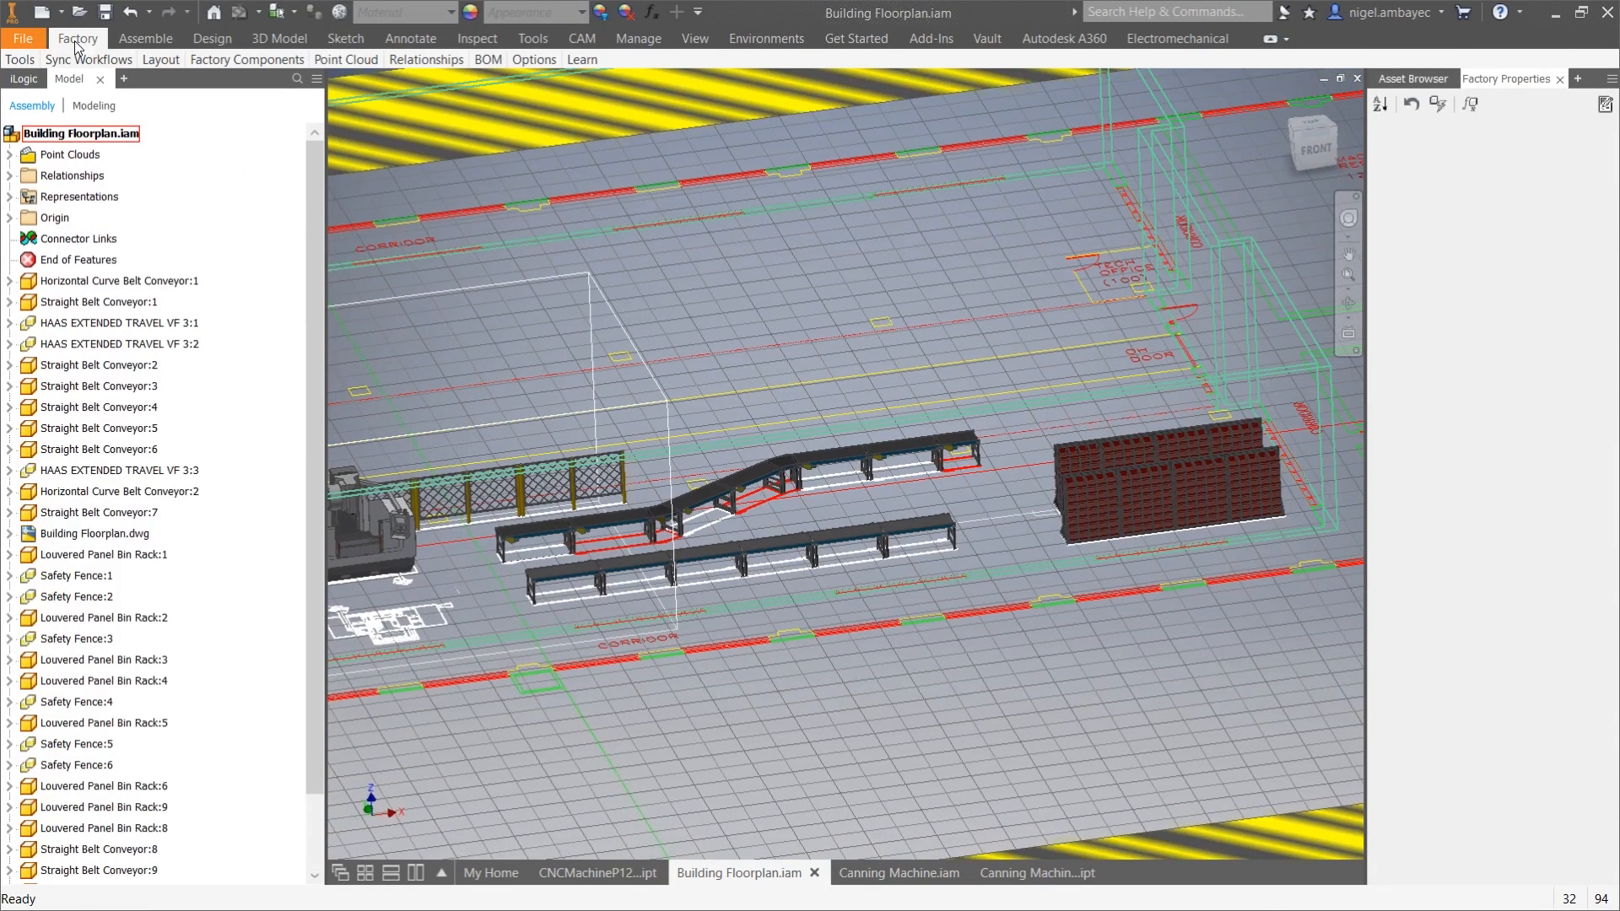
double_click(75, 39)
double_click(75, 39)
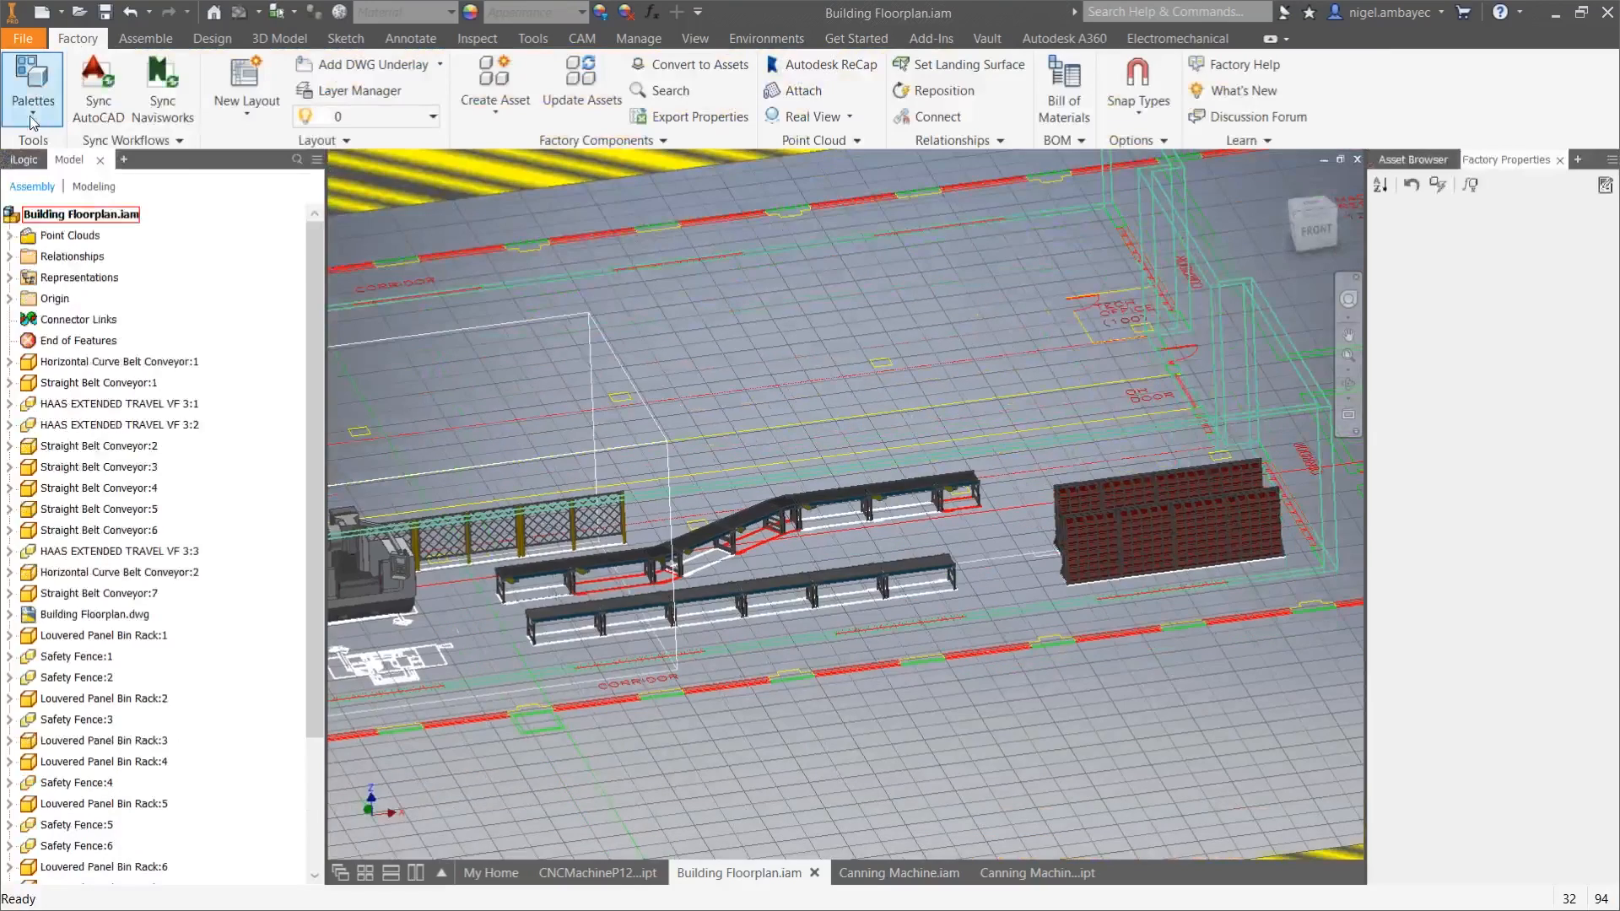
click(33, 110)
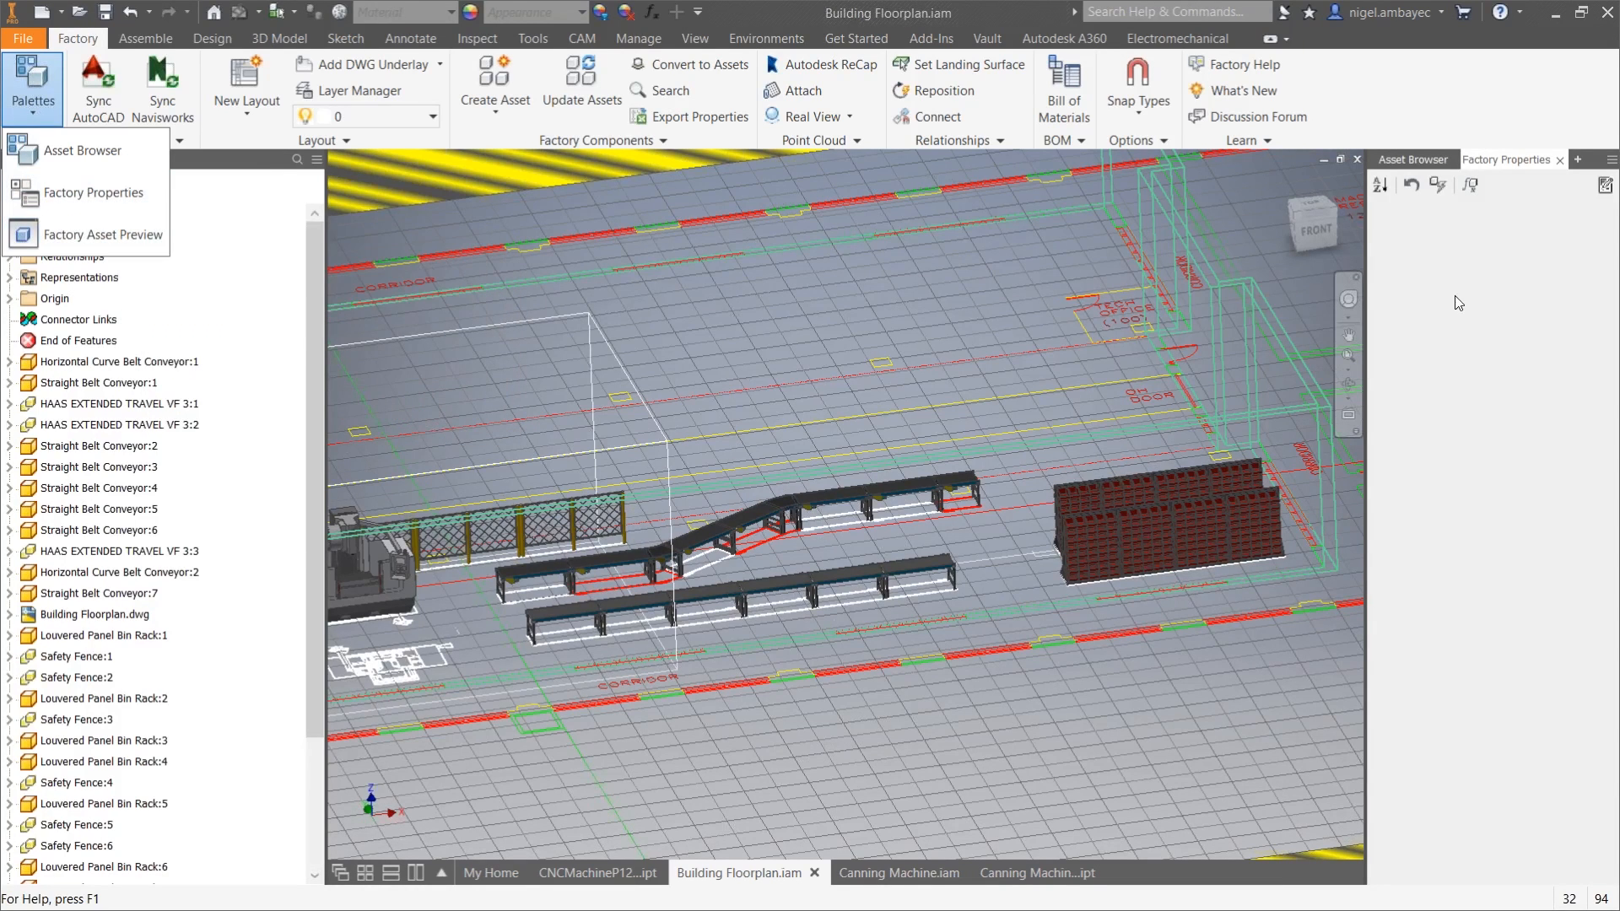
Step: Browse from the Placeholders folder up to the System Assets categories in the Asset Browser
click(1418, 162)
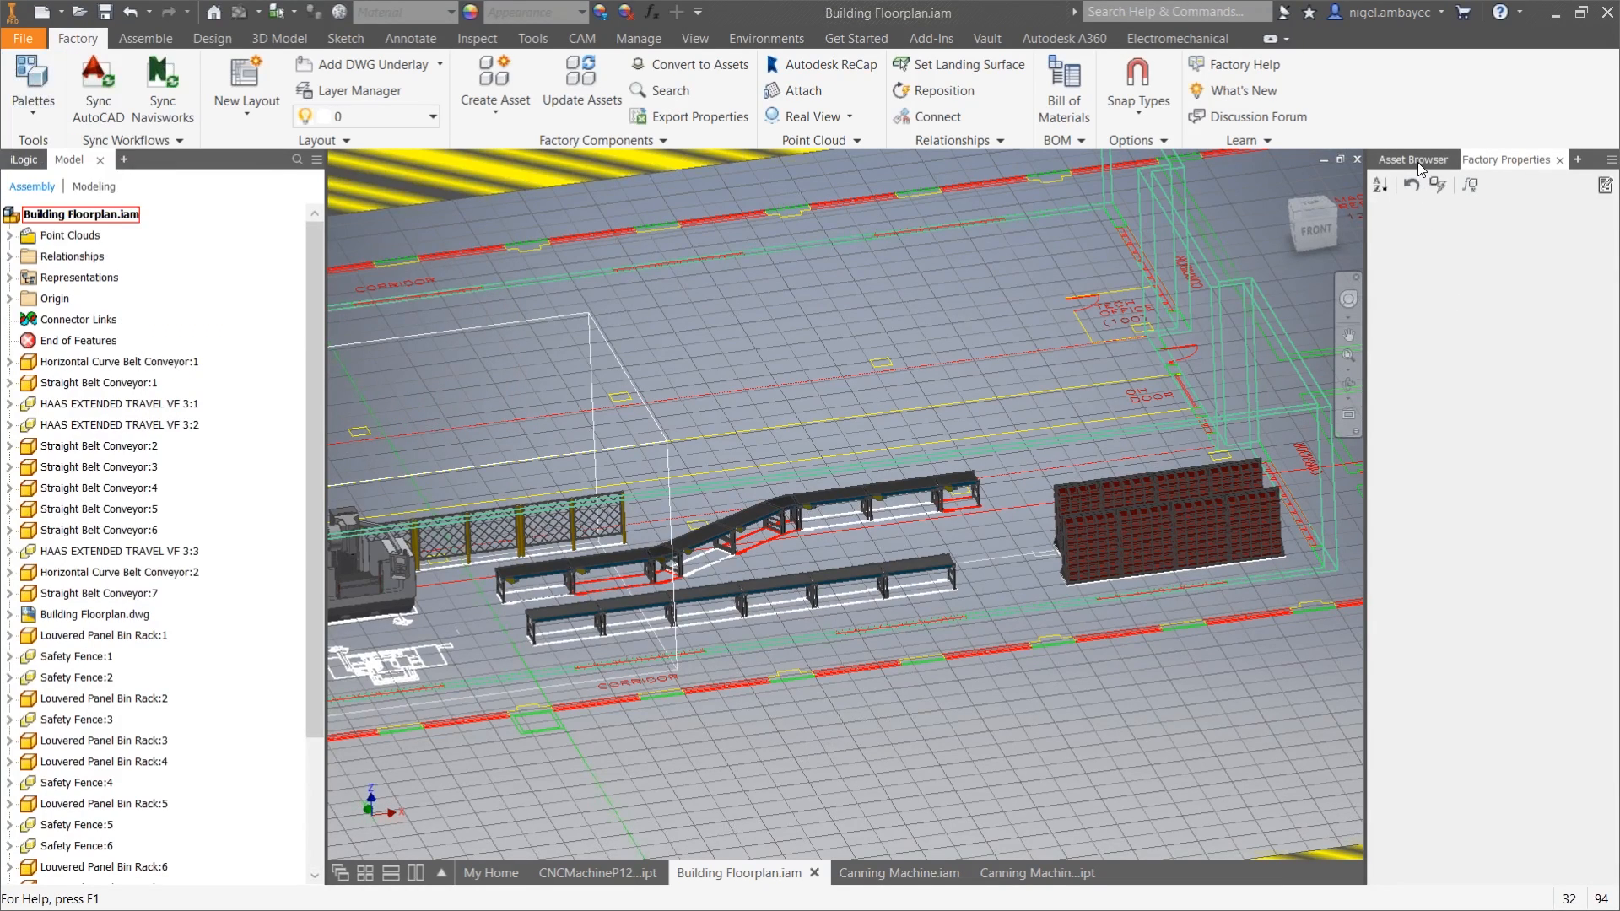
click(1409, 158)
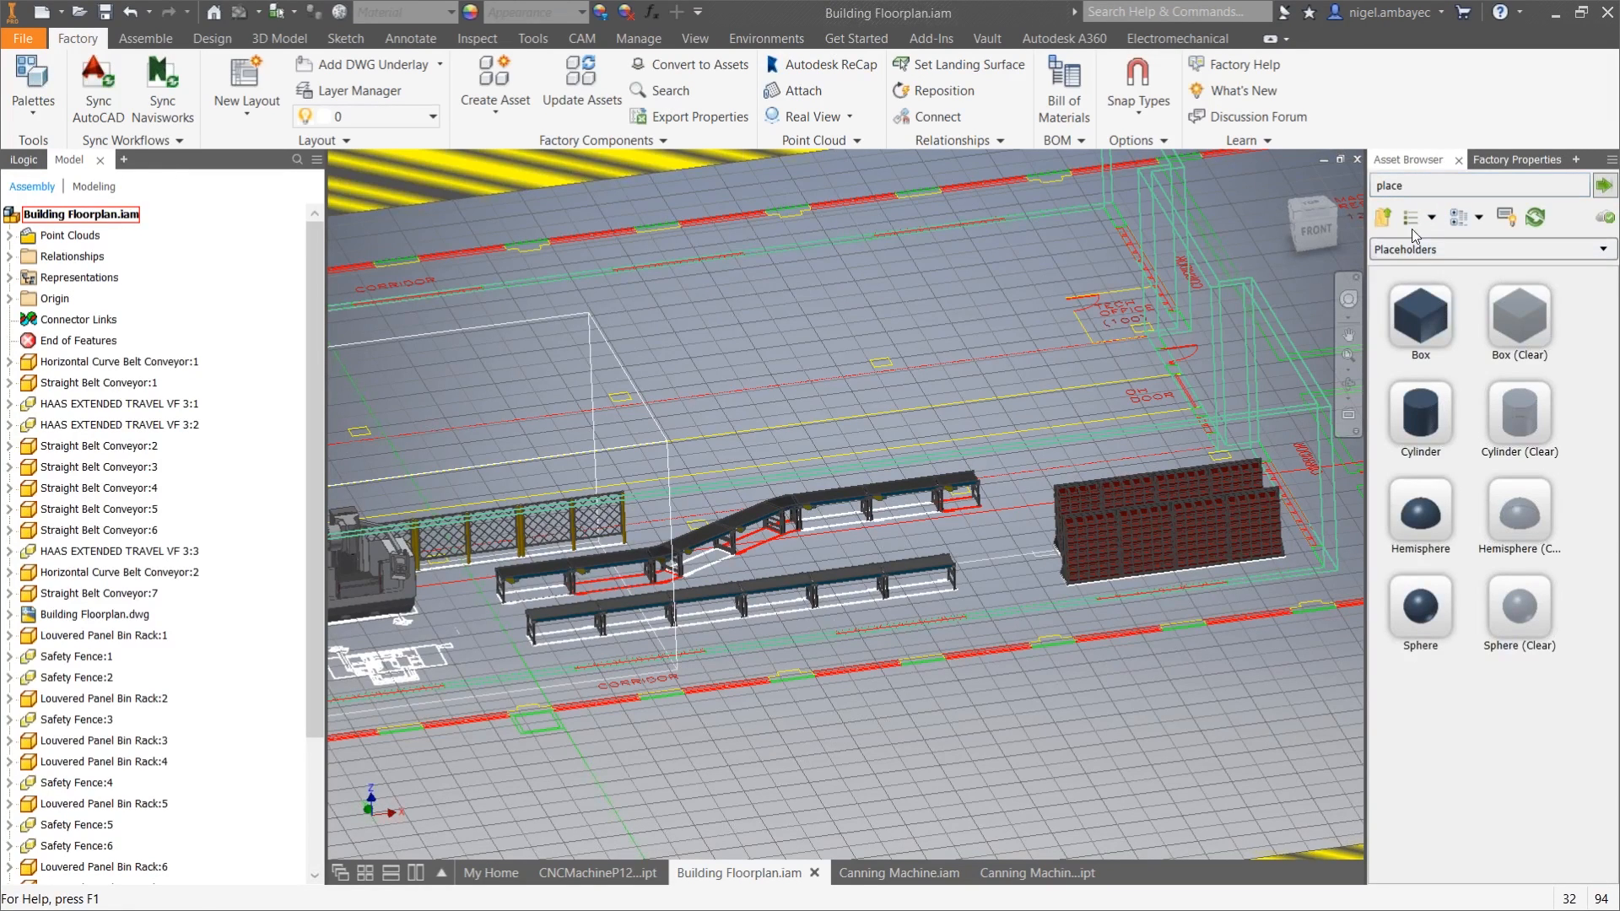
click(1384, 218)
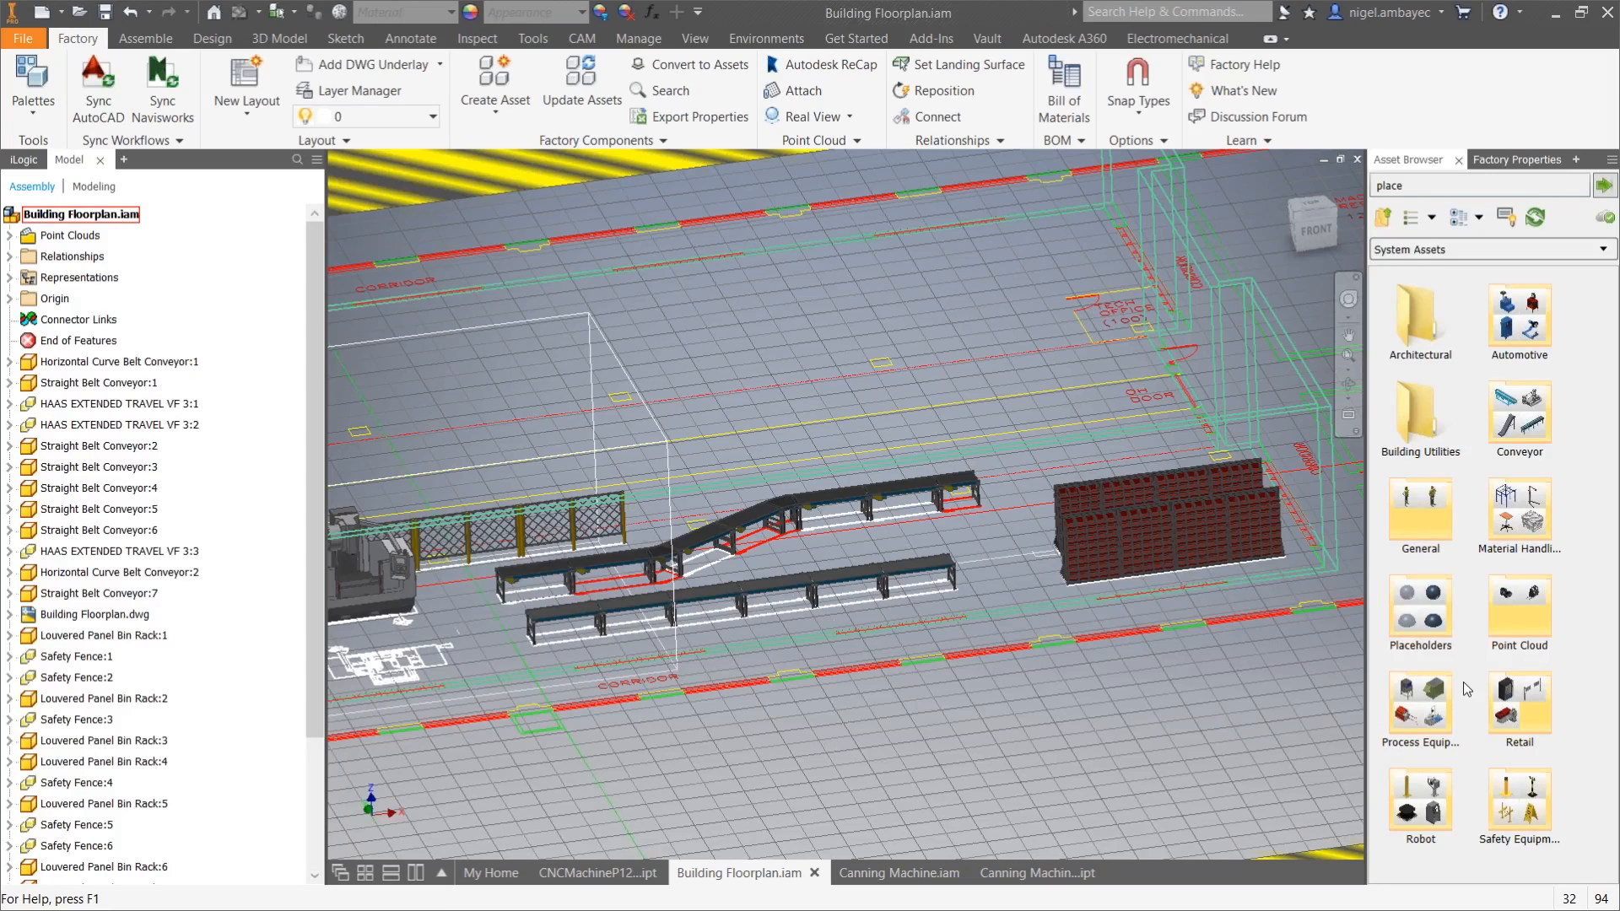
Step: Check the factory properties of the front-row louvered panel bin rack nearest the conveyors, enter its part environment and return to the assembly
click(1496, 160)
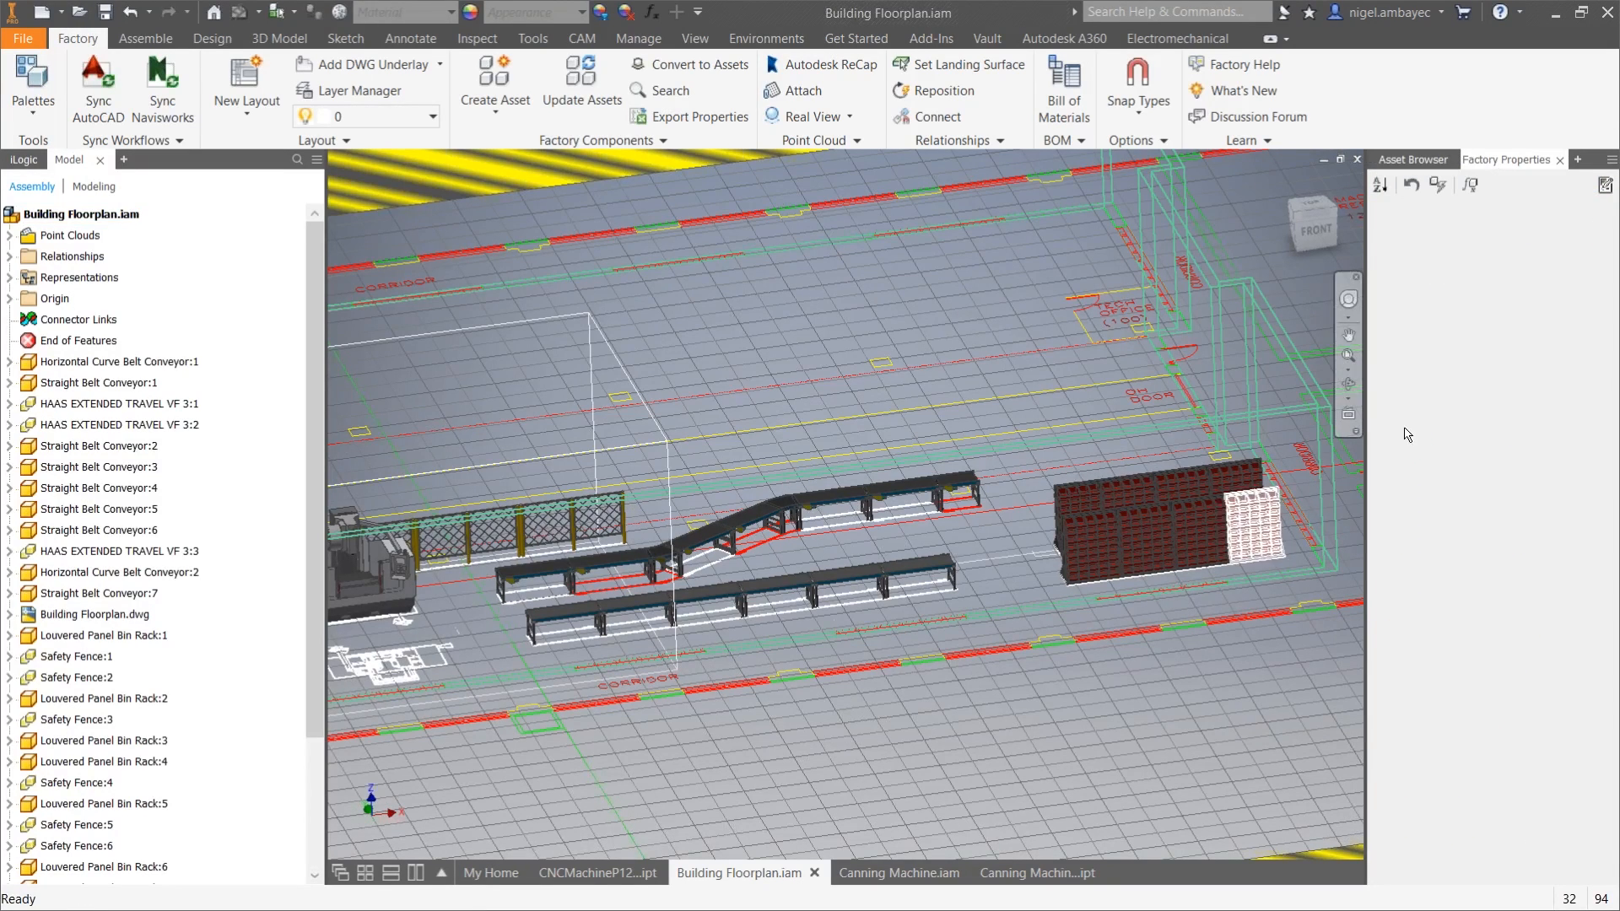
click(1096, 557)
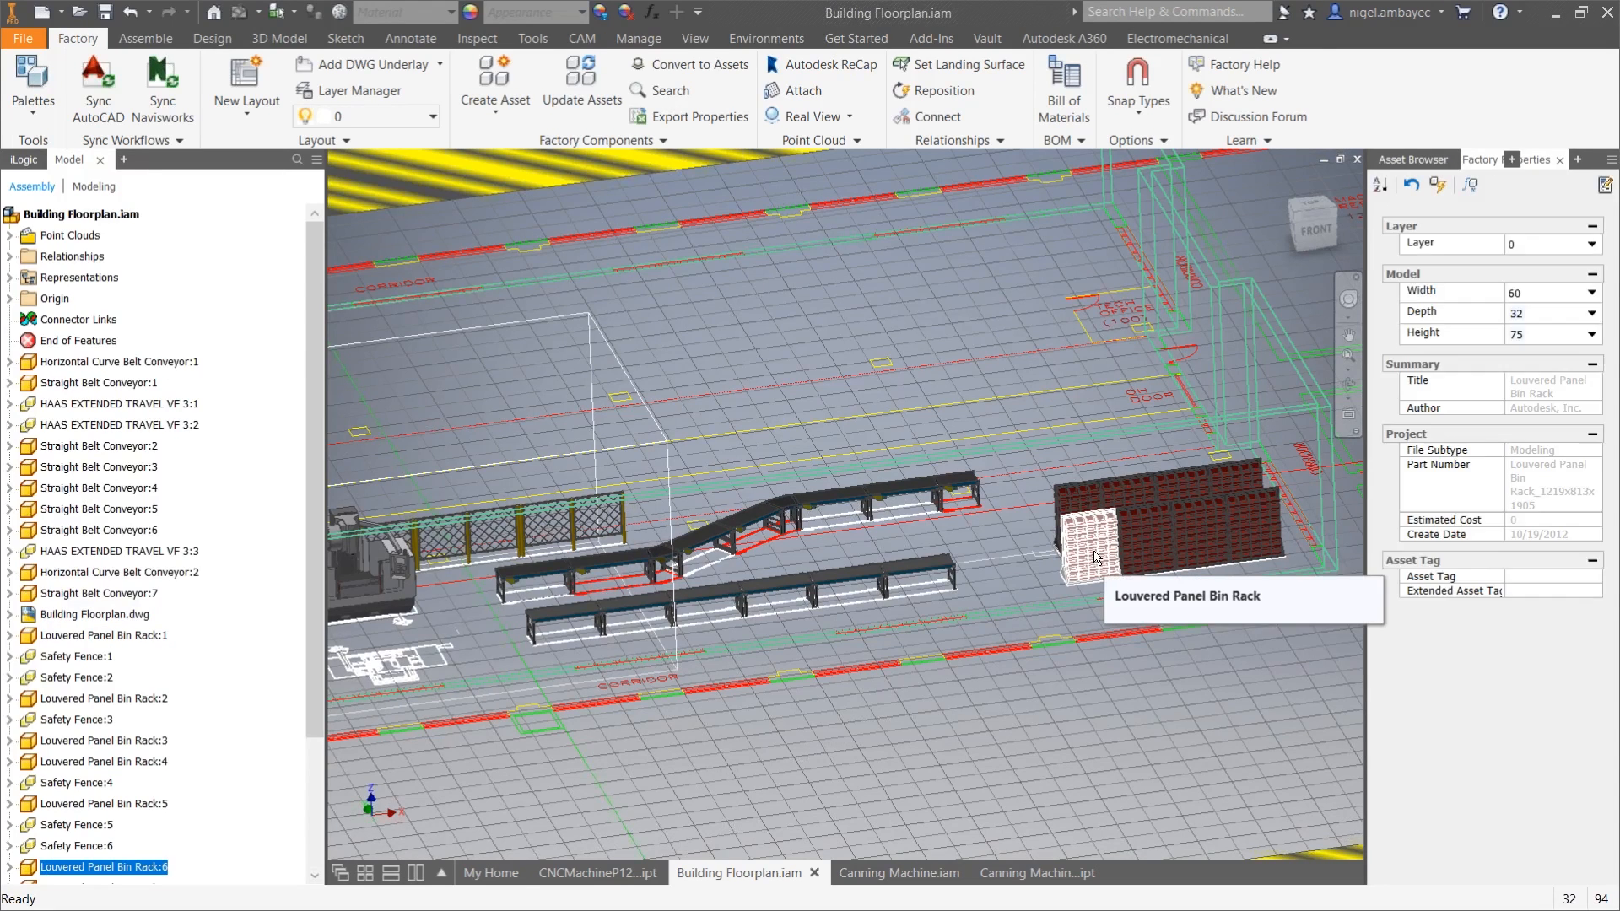
double_click(1096, 557)
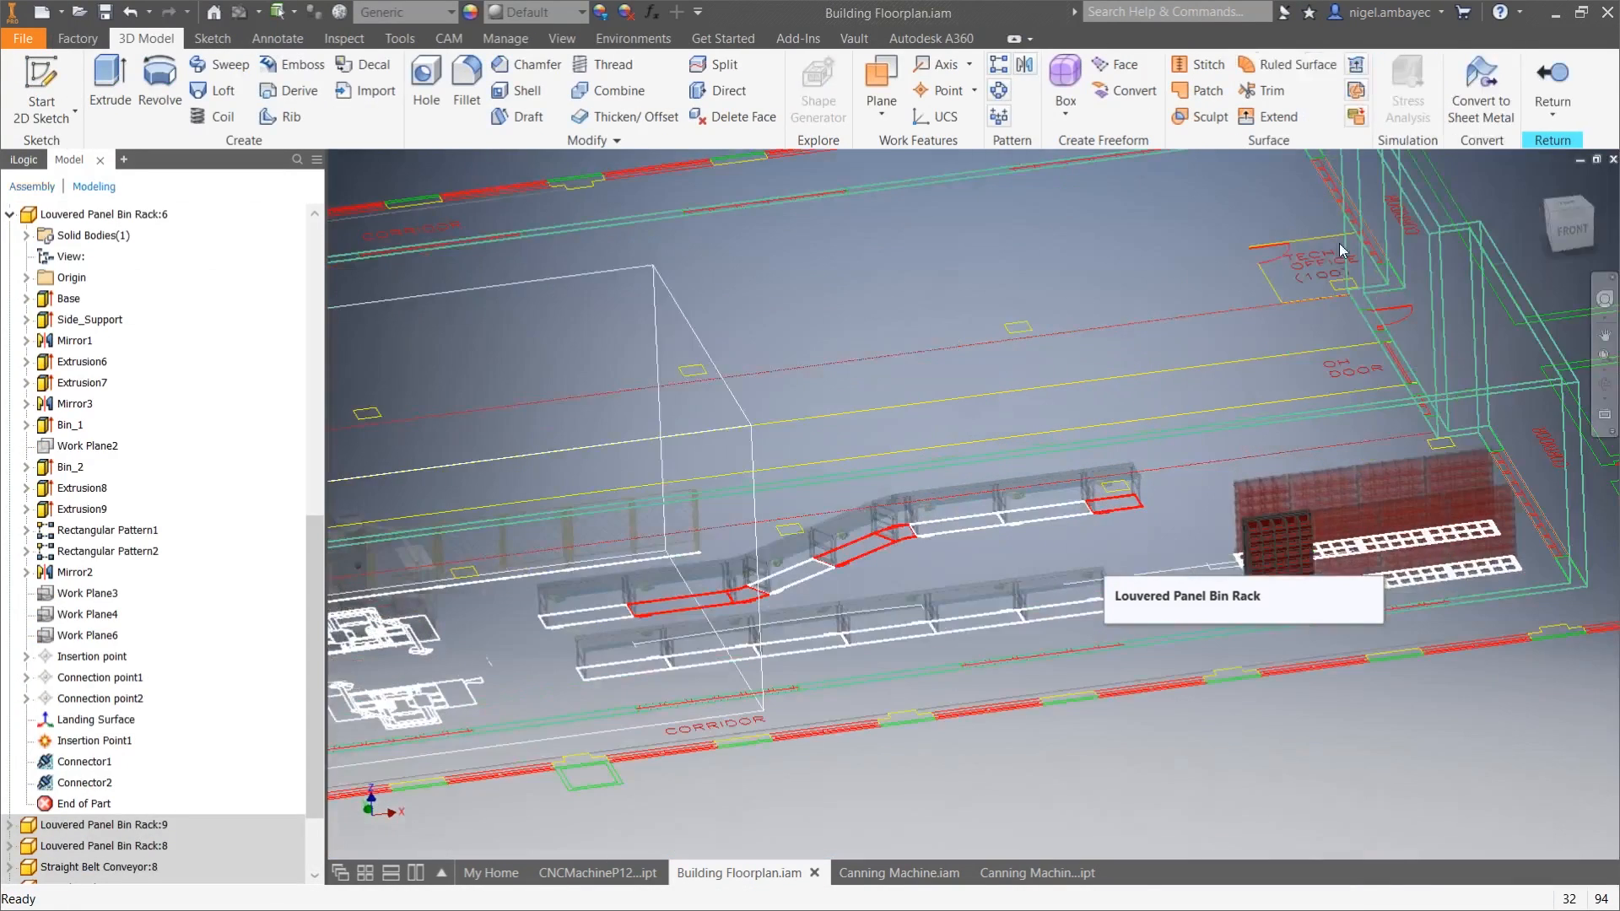
click(1557, 85)
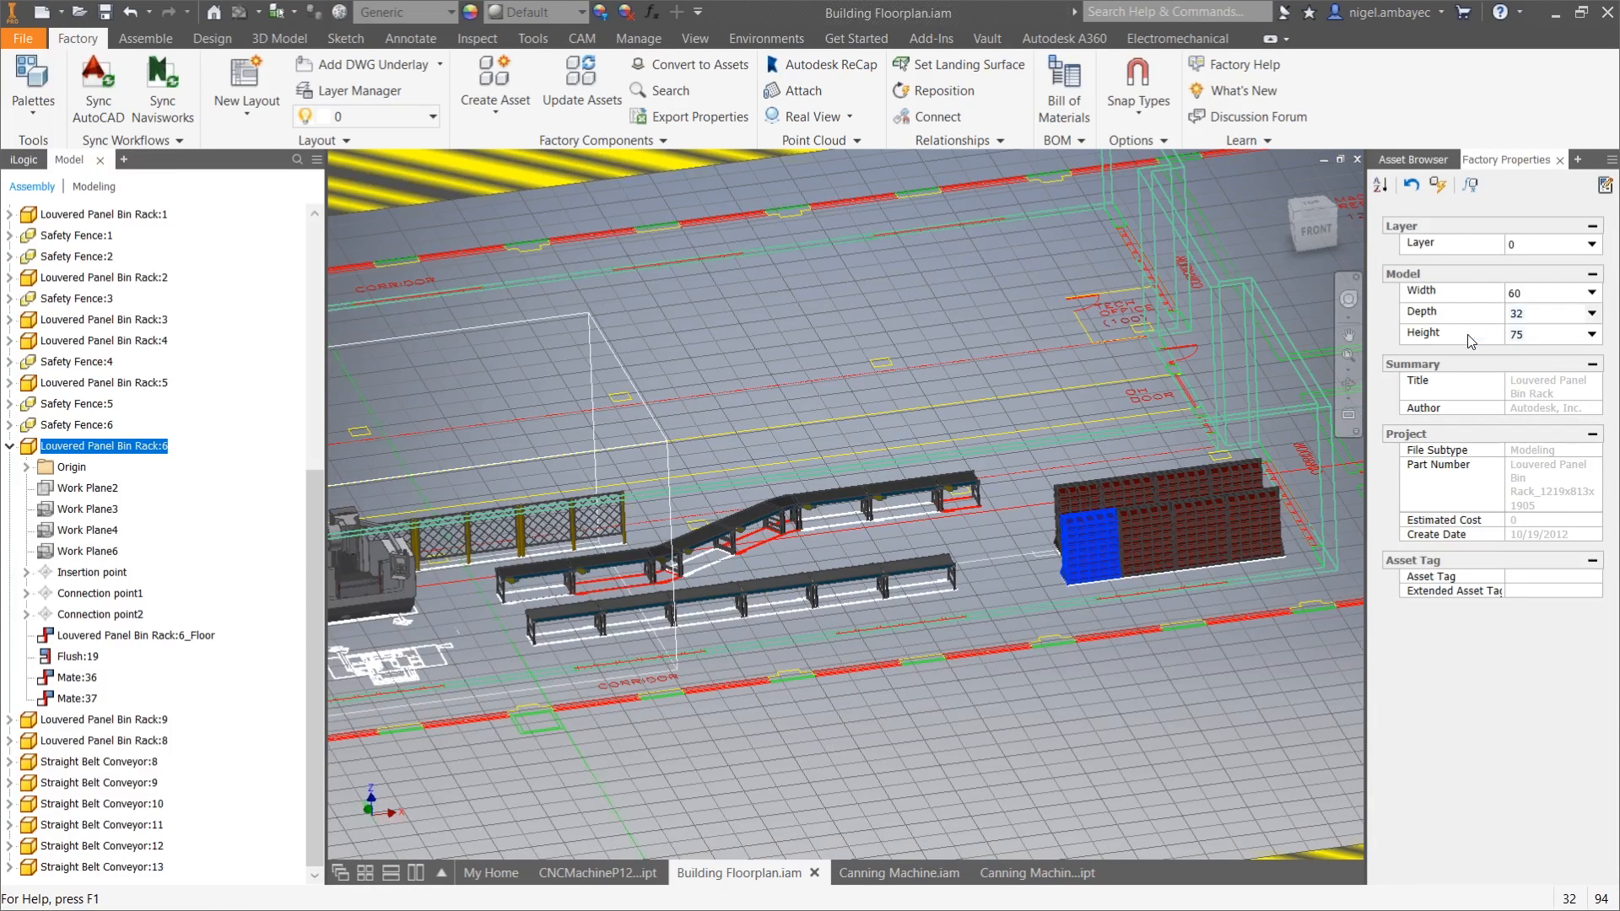
Step: Set the width of the front-row bin rack nearest the conveyors to 48 and update the asset
click(1591, 293)
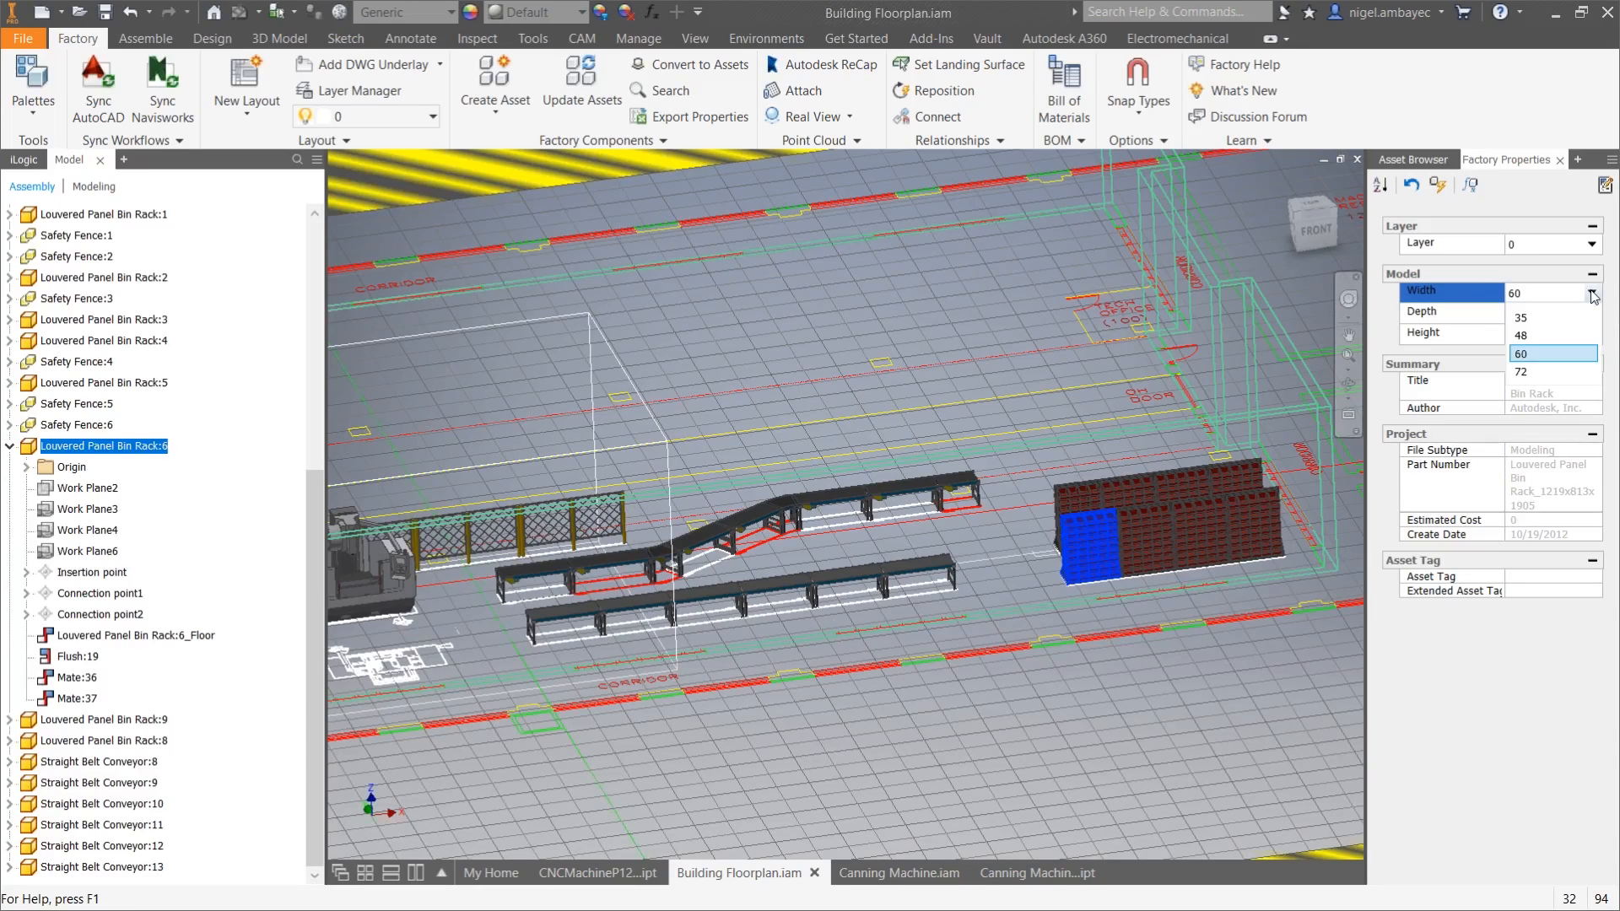
click(1580, 337)
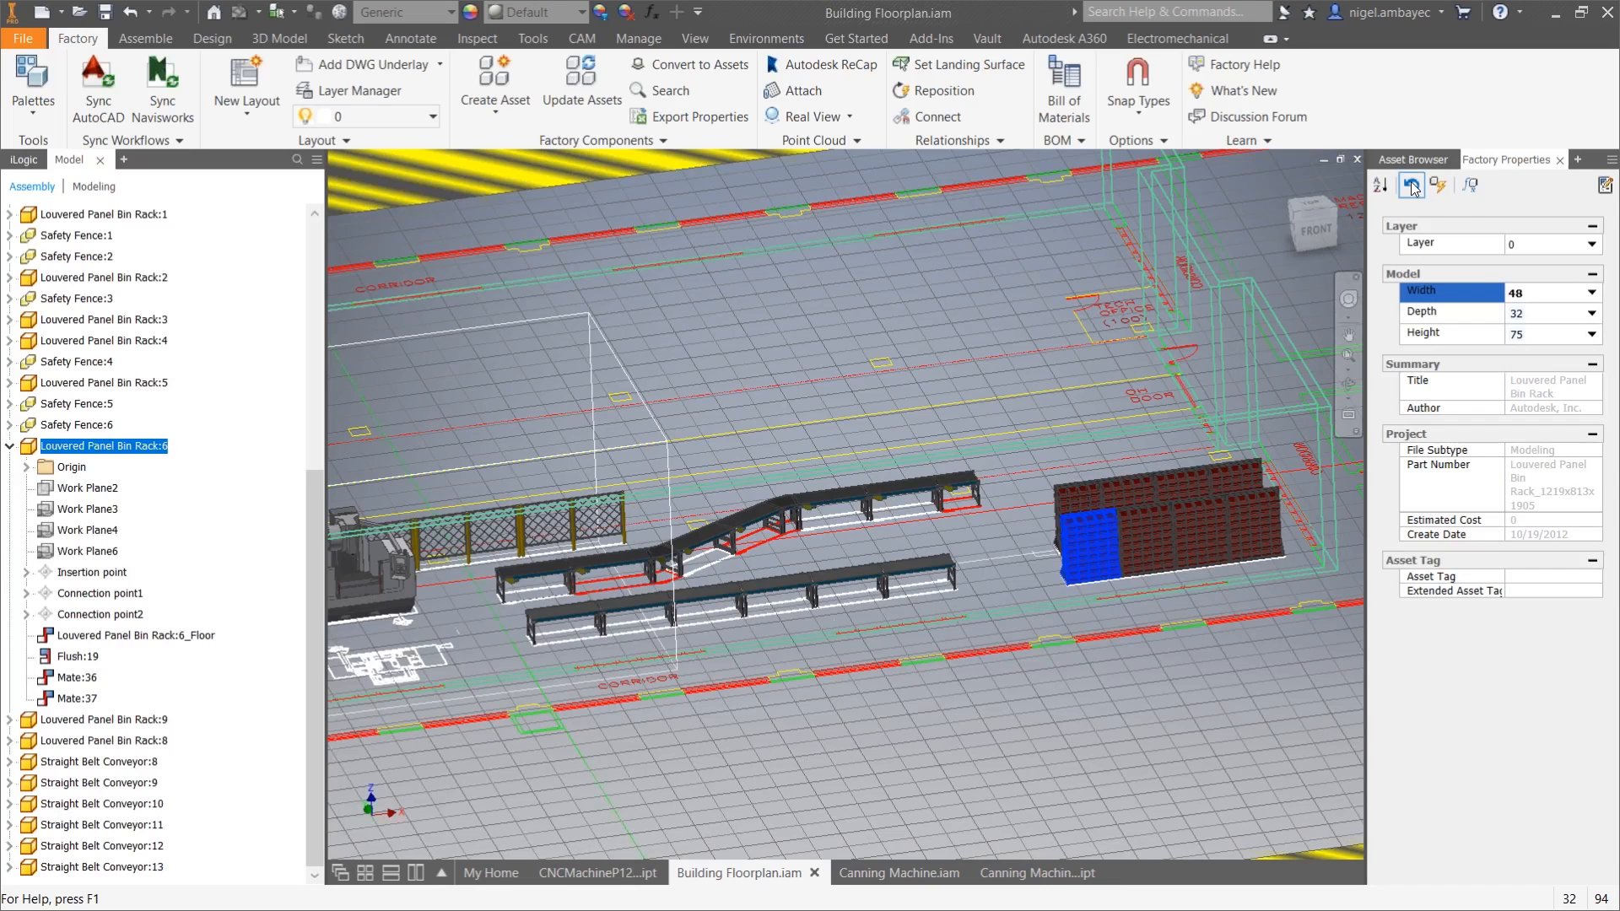
click(1440, 189)
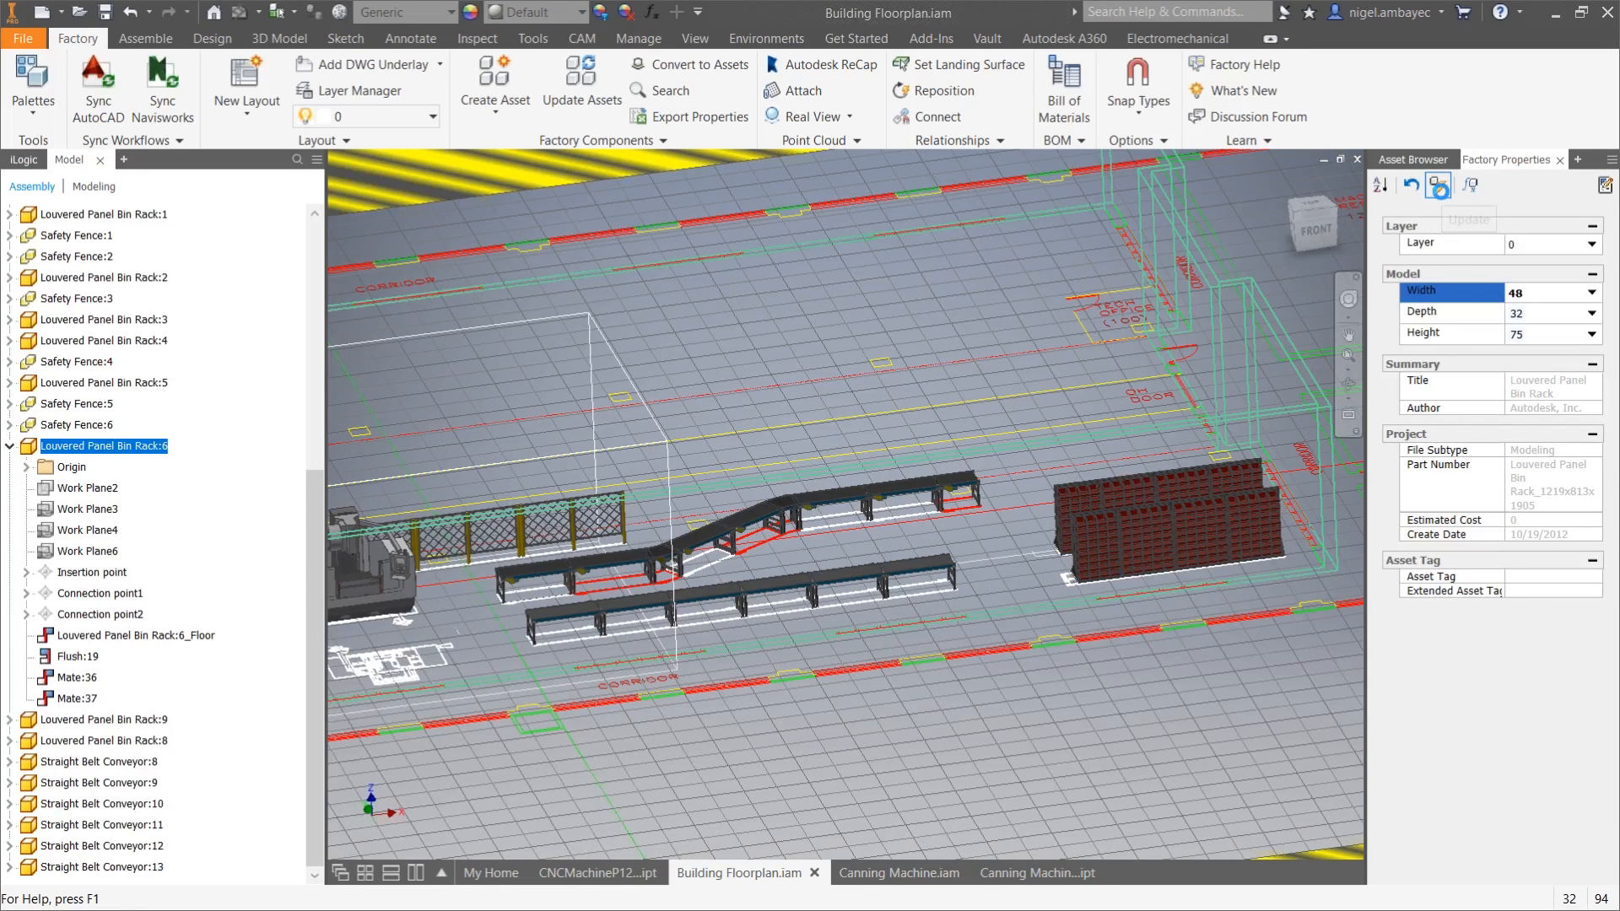
Step: Try a height of 48 on the same bin rack, and restore its height to 75 with an update
scroll(1089, 580, up, 5)
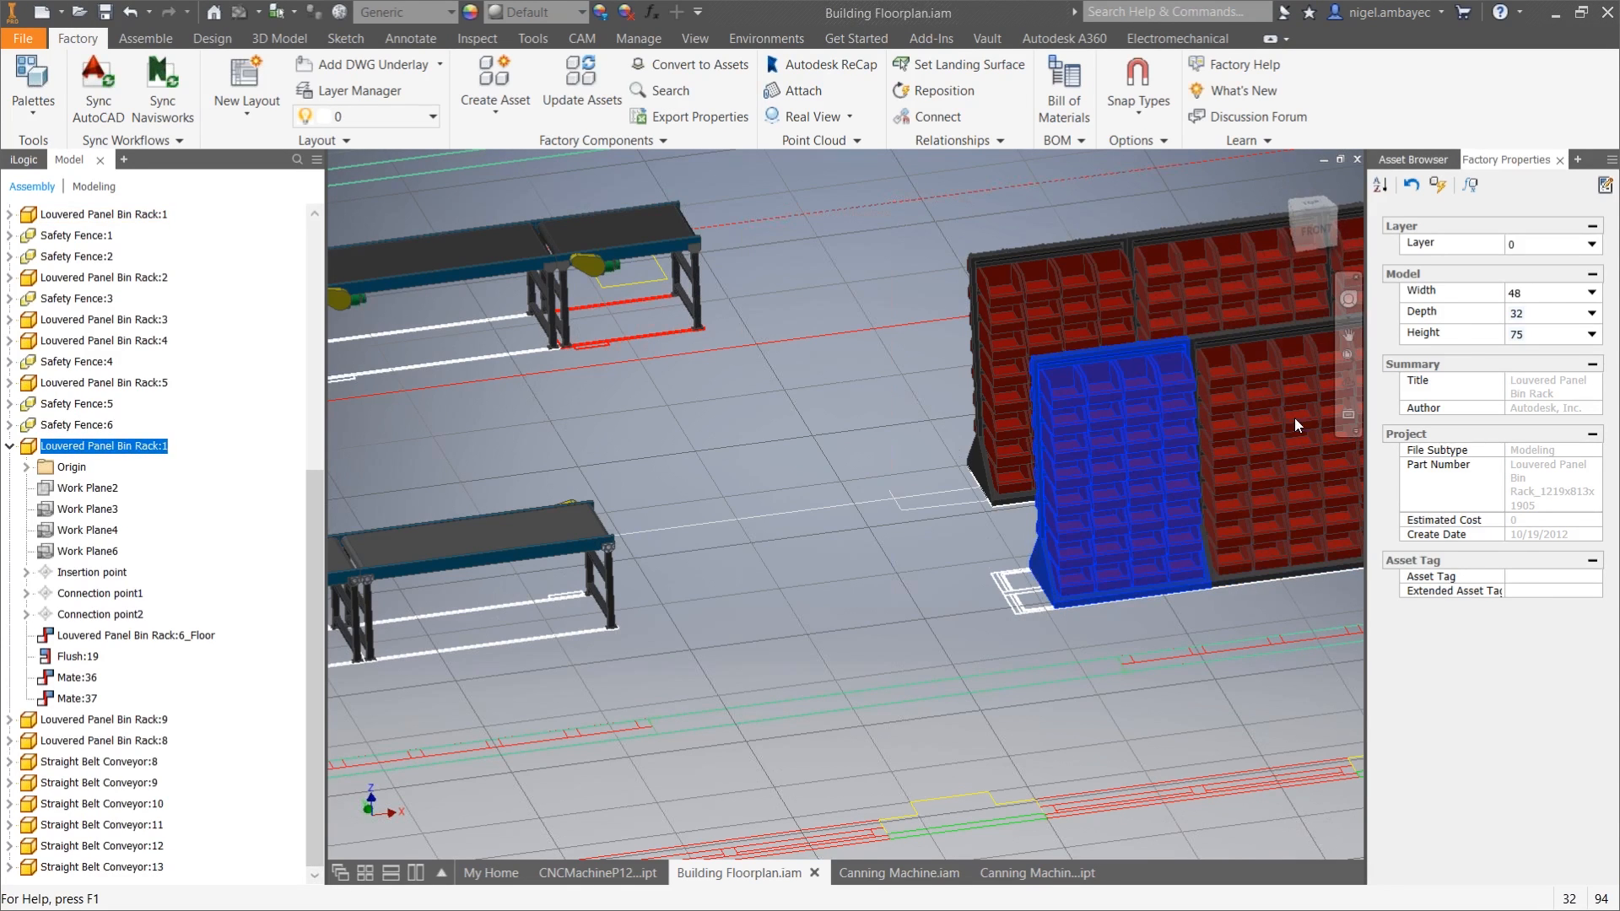
click(1592, 335)
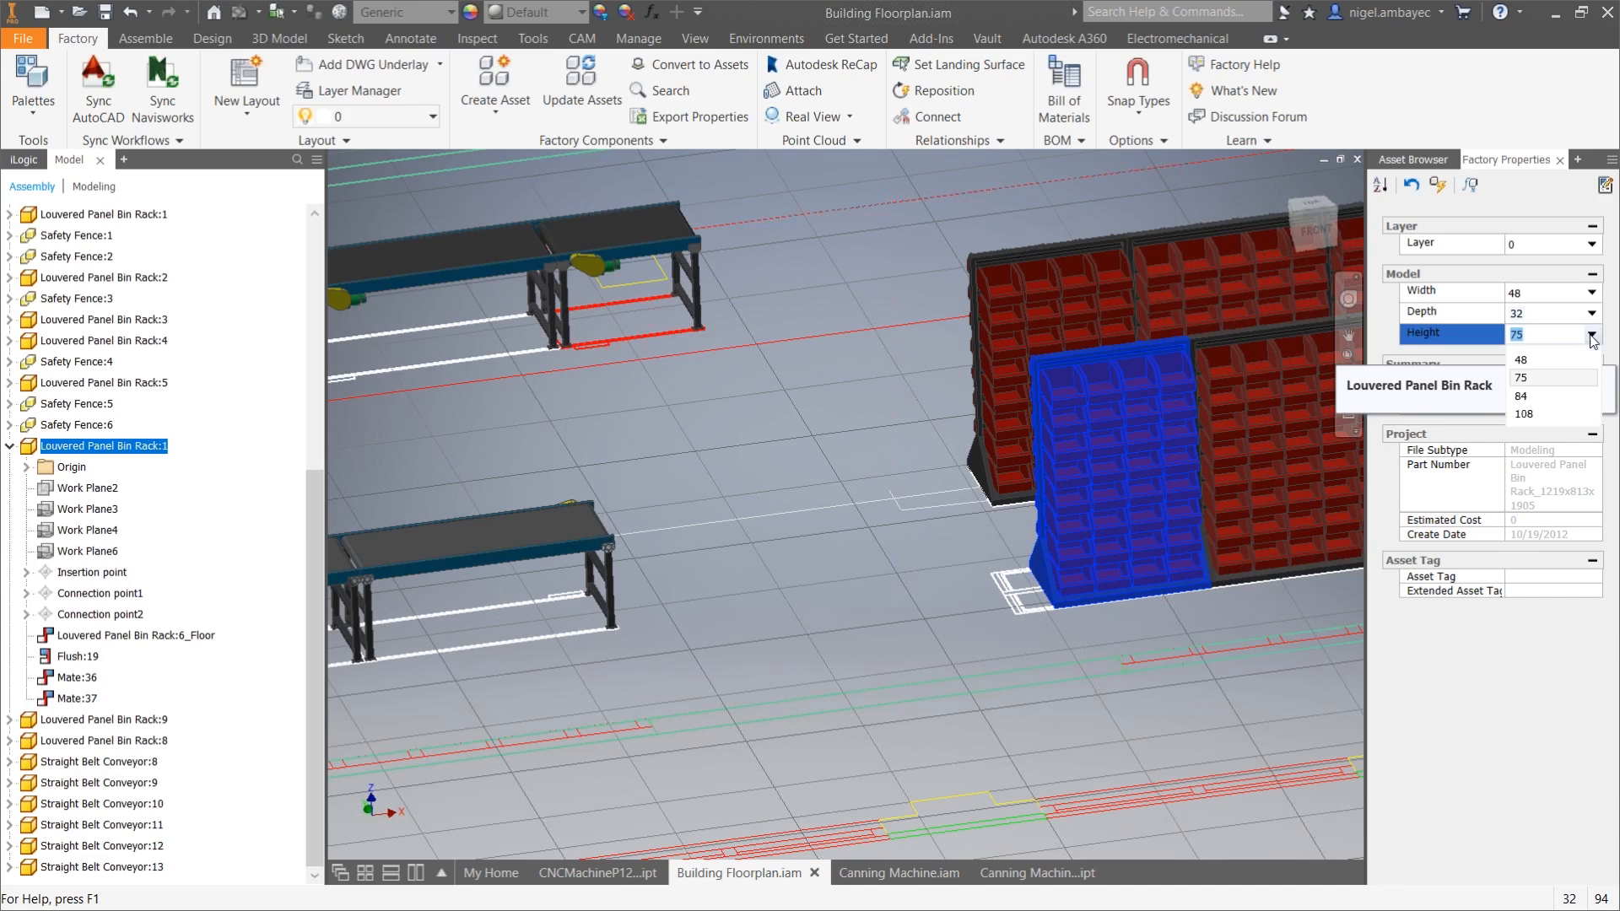
click(1582, 361)
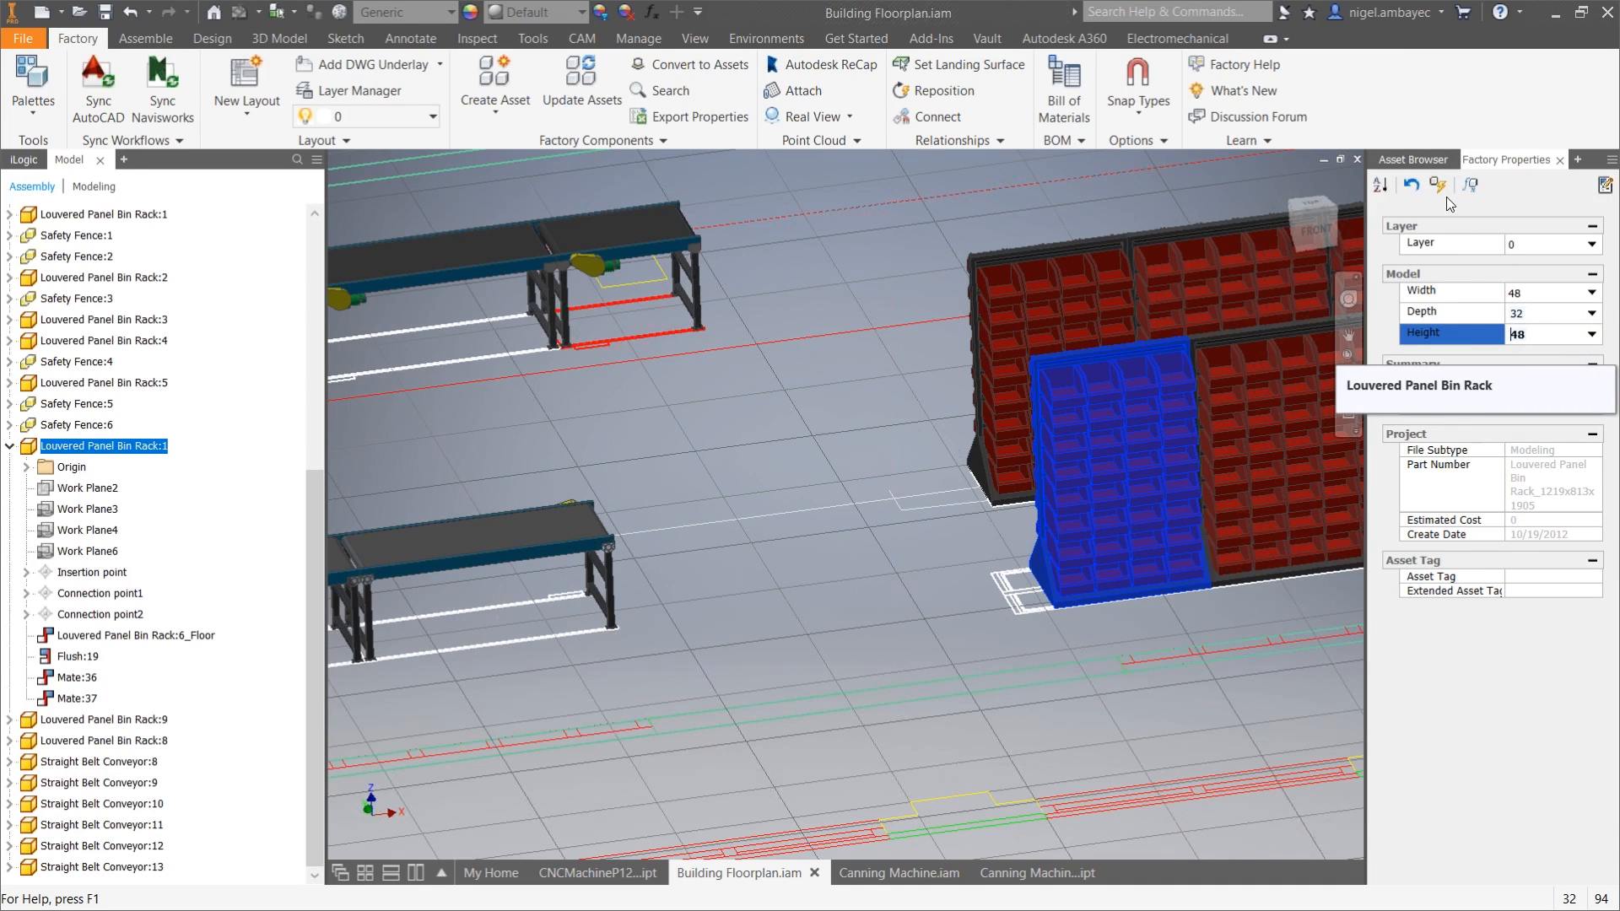
click(1439, 186)
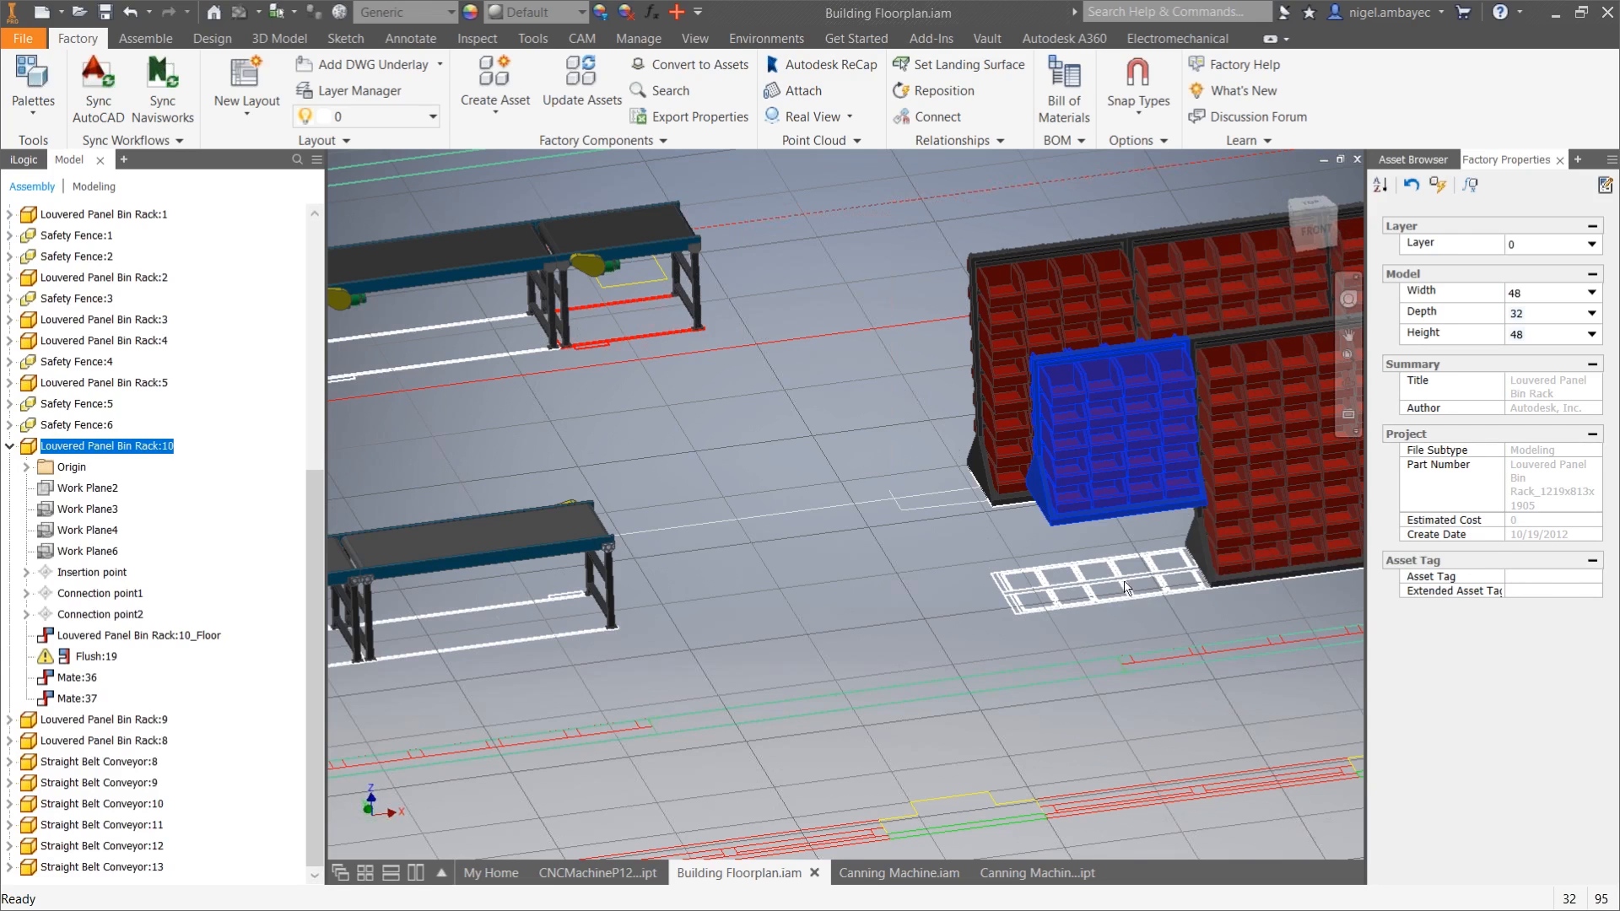
click(1551, 335)
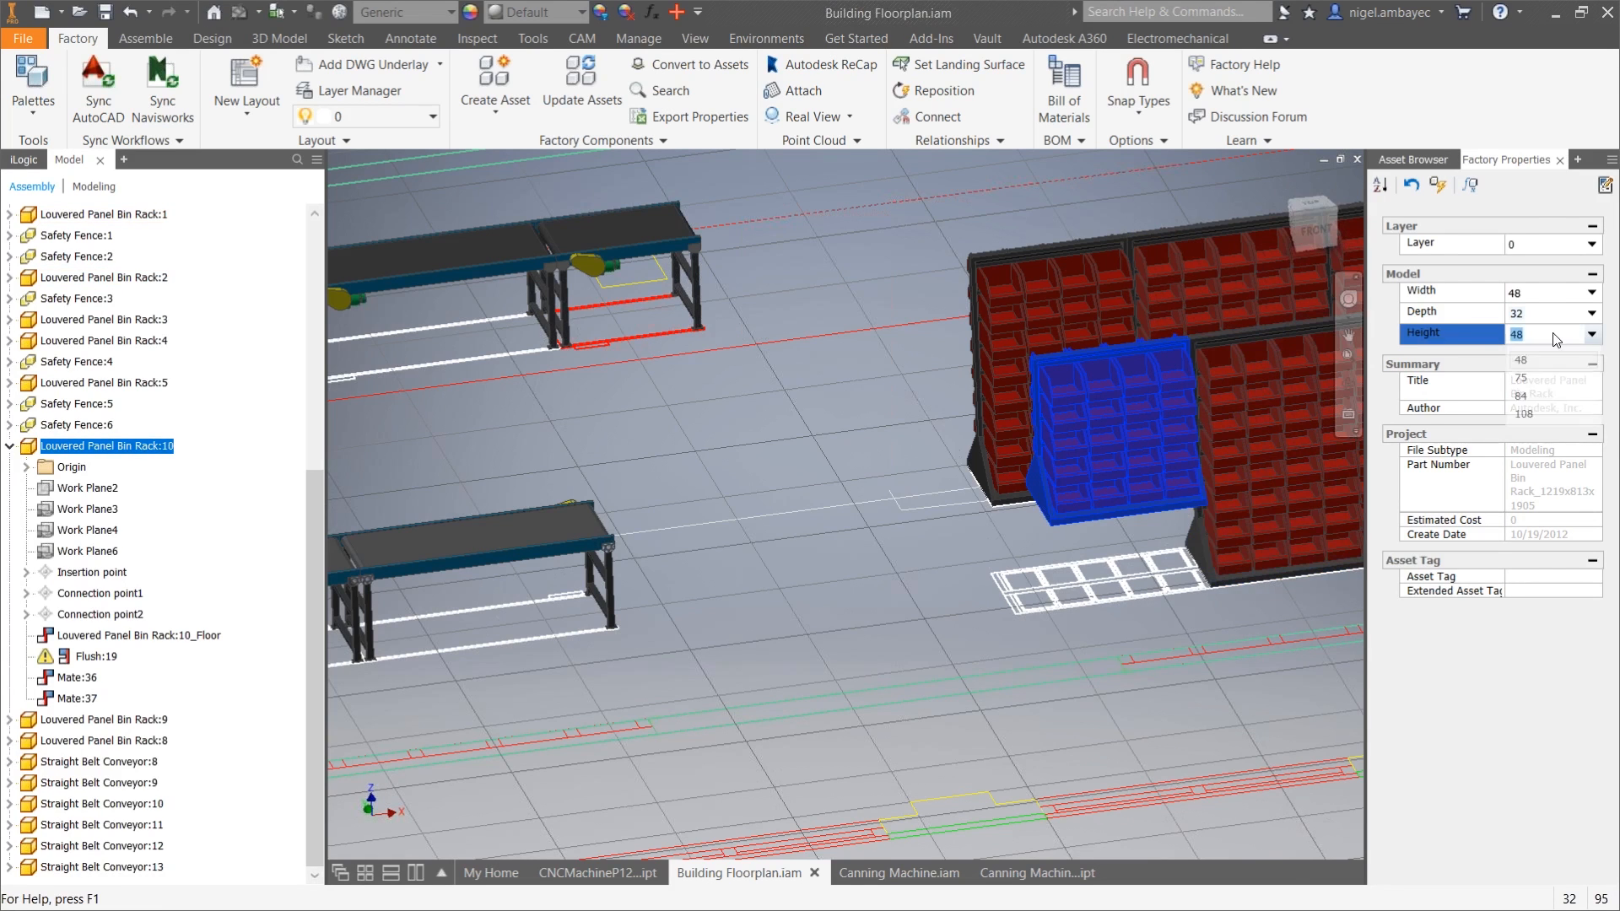
click(1529, 387)
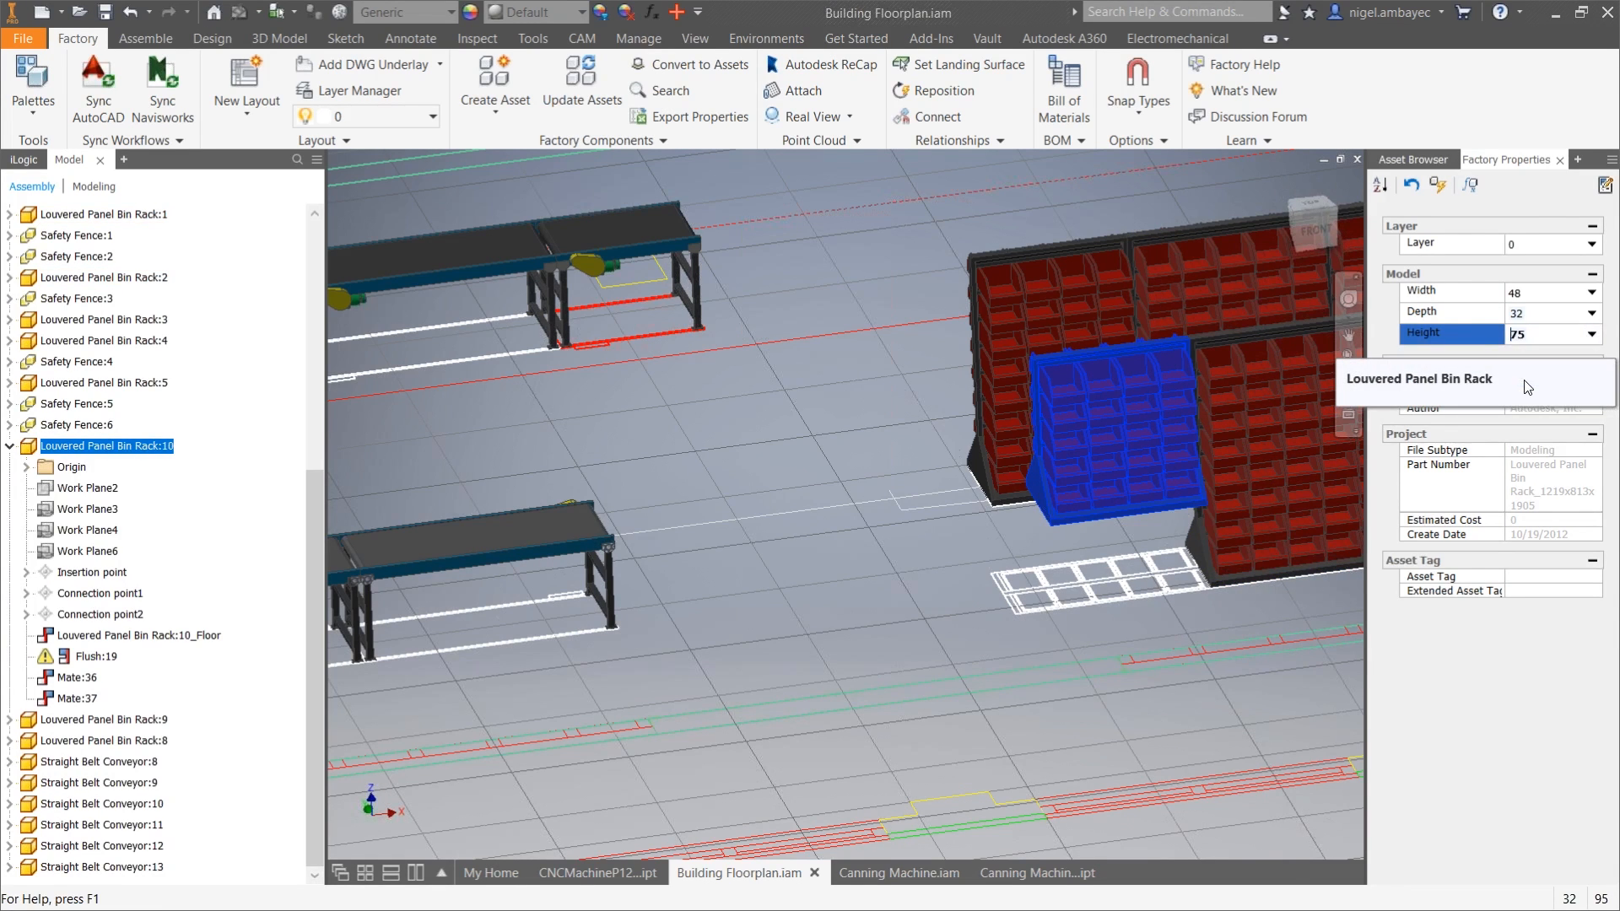
click(1438, 186)
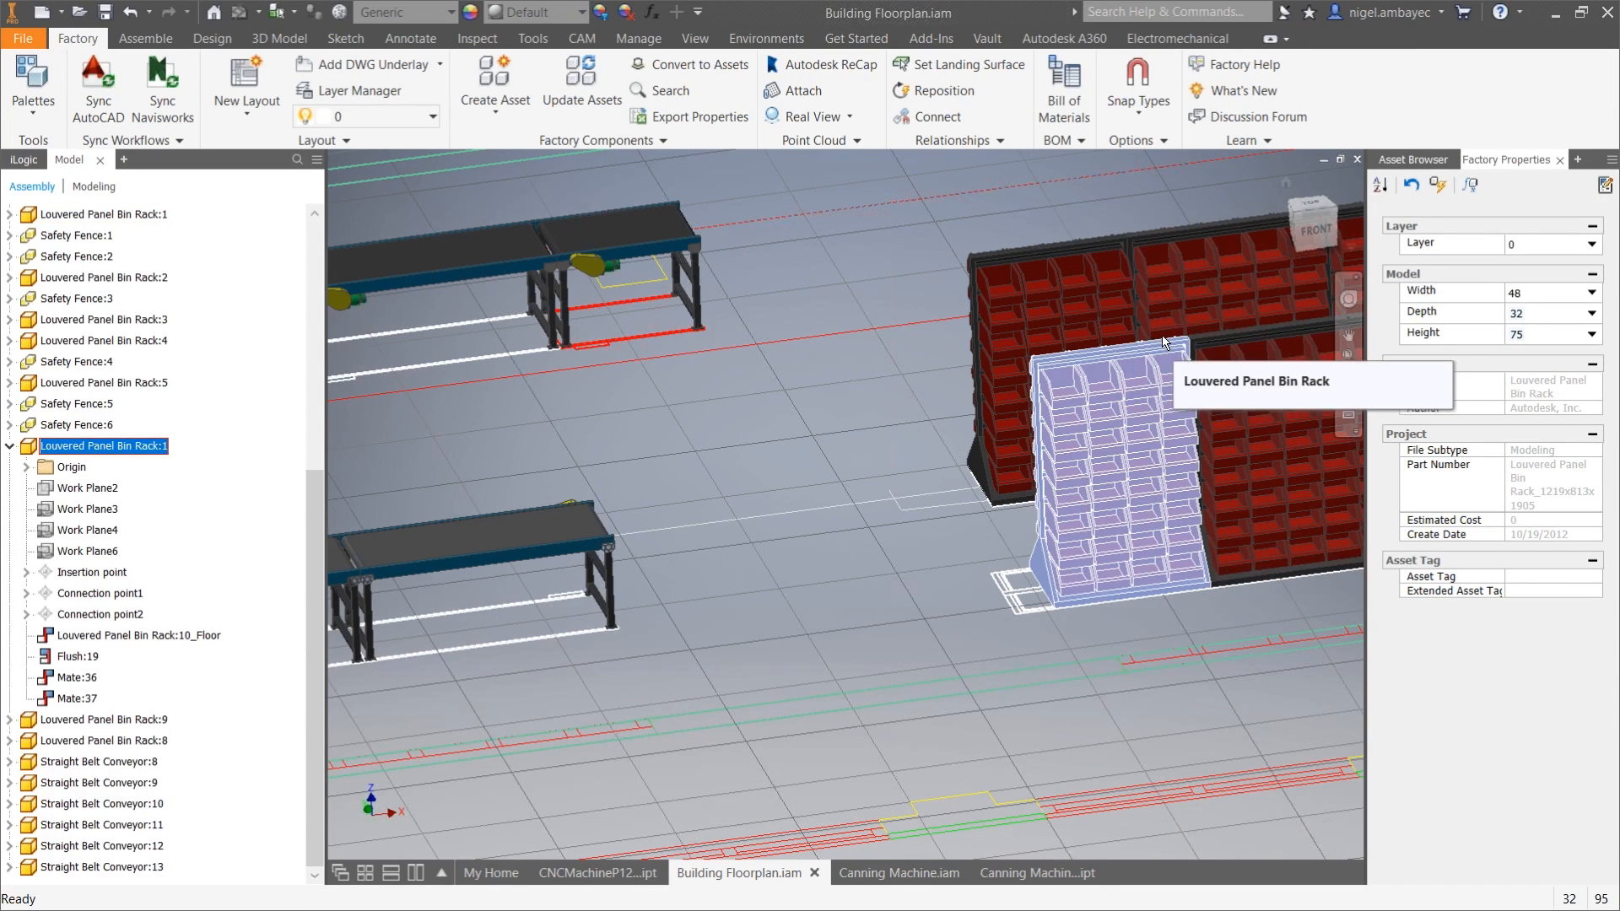
Step: Examine the resized bin rack, the CNC machines with the vacated 2D footprint, and the conveyor lines
mouse_move(1165, 342)
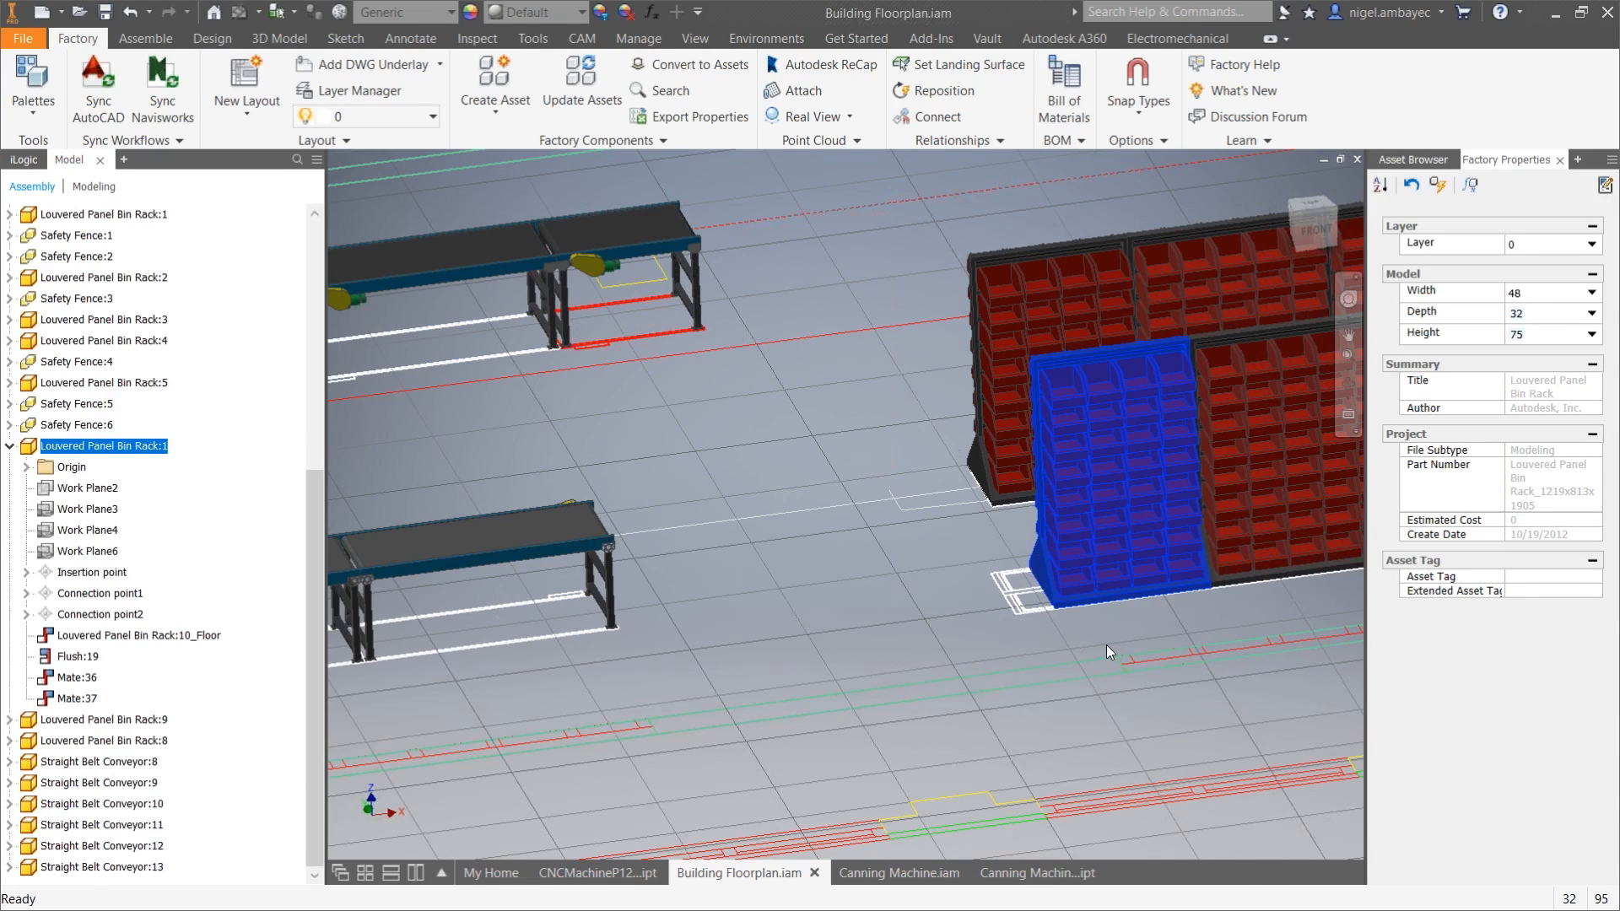
mouse_move(1006, 873)
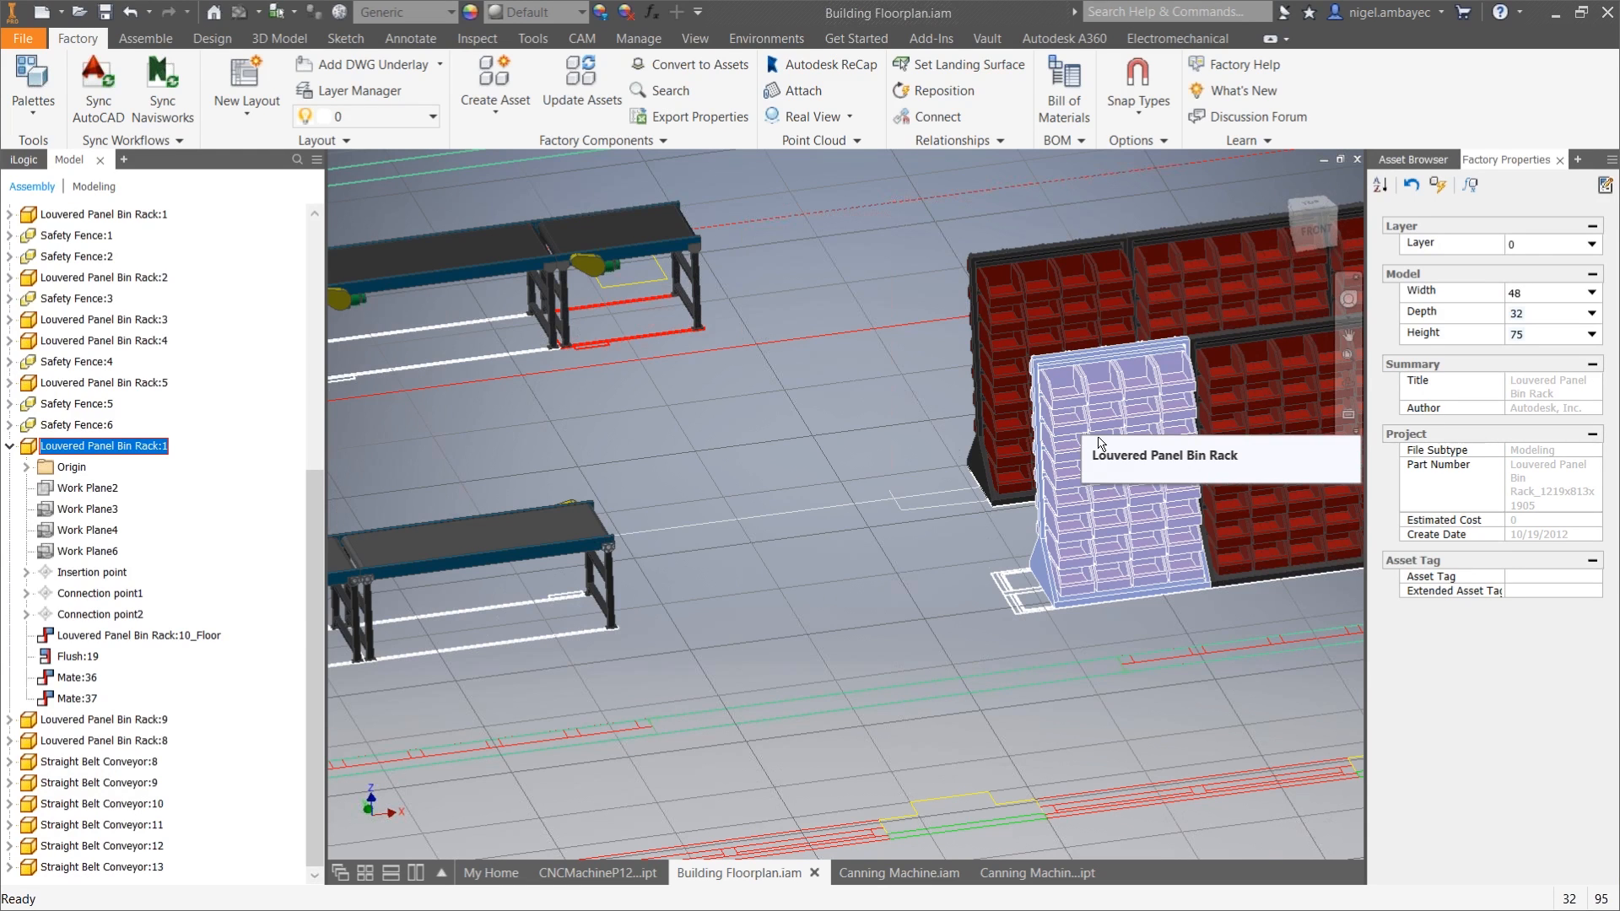
mouse_move(1097, 437)
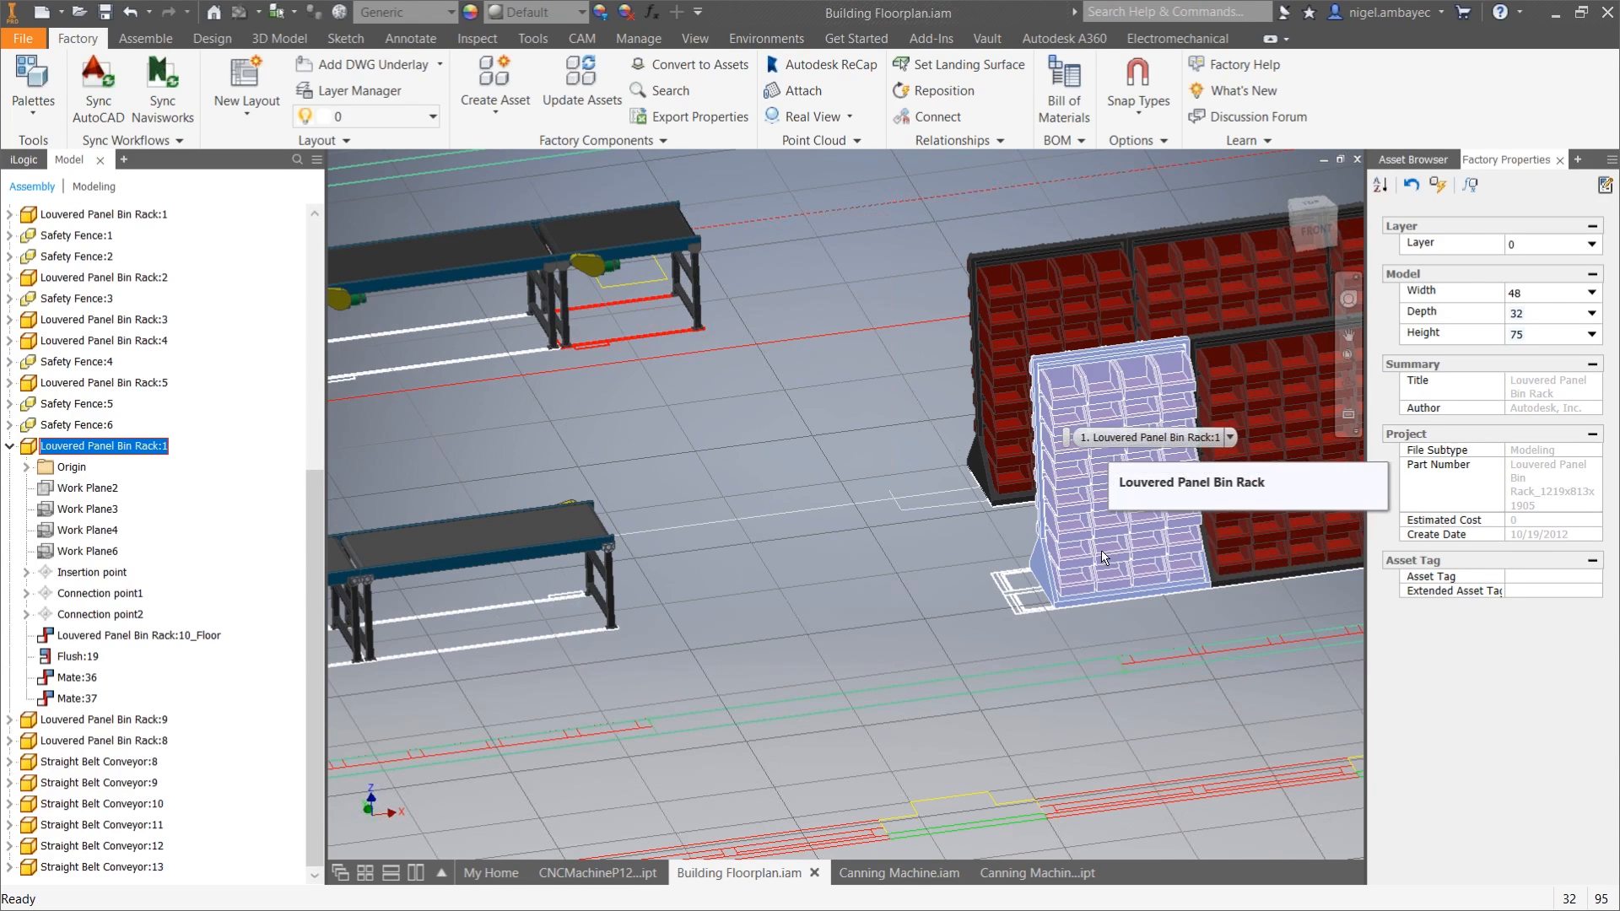
click(1052, 576)
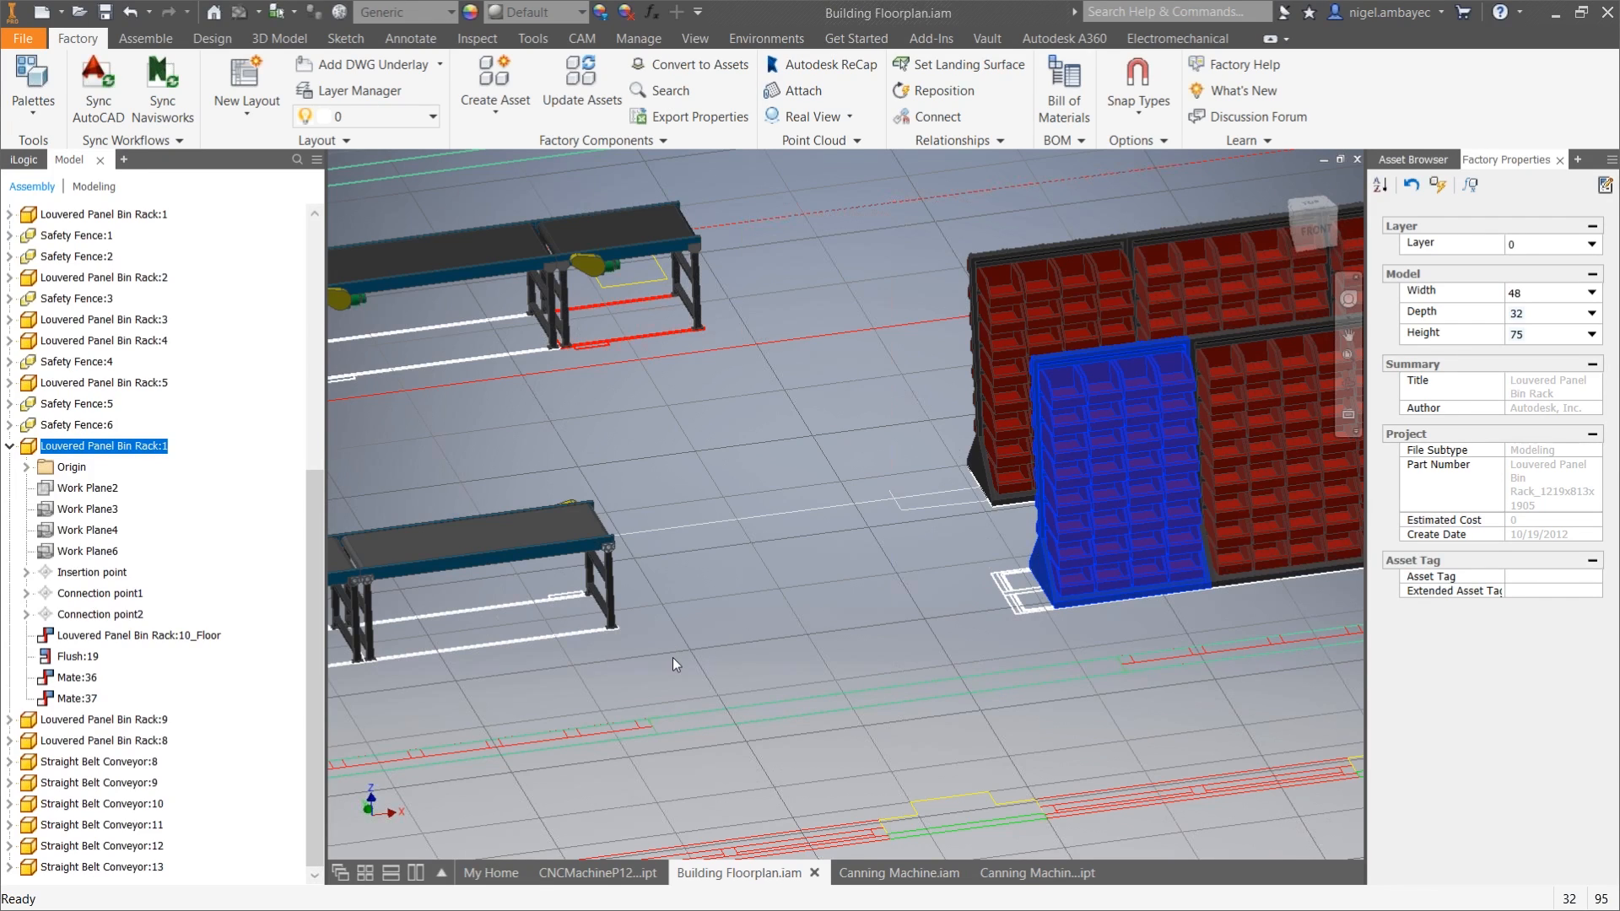
scroll(672, 657, up, 3)
scroll(643, 681, down, 6)
scroll(640, 683, up, 3)
middle_drag(639, 684, 1265, 521)
middle_drag(398, 750, 924, 648)
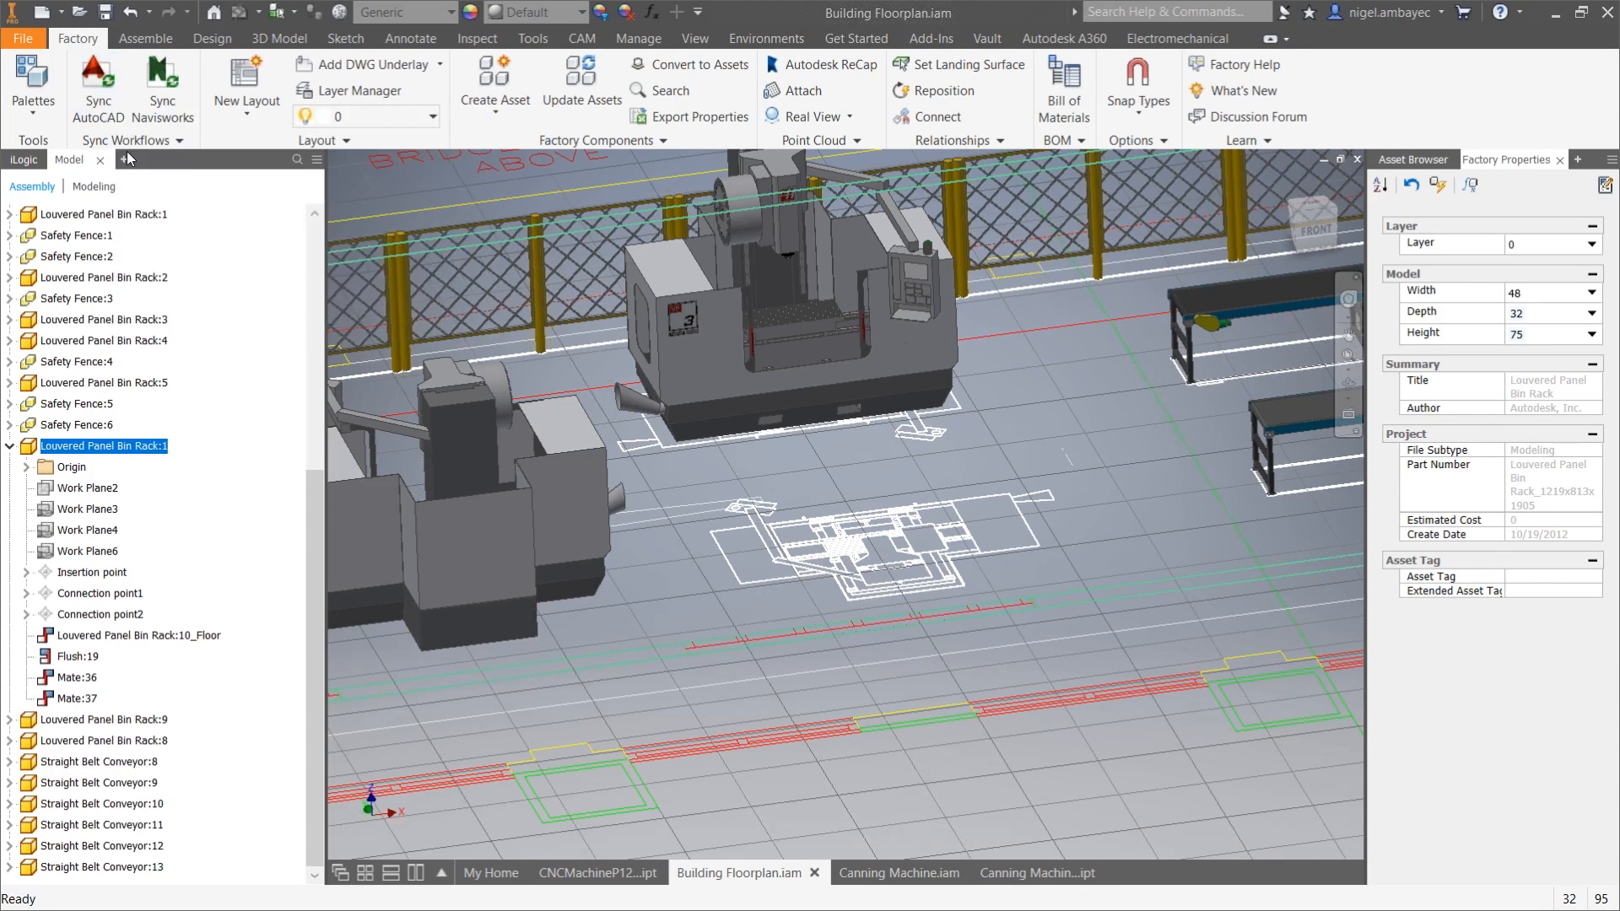
scroll(878, 429, up, 3)
scroll(897, 452, down, 10)
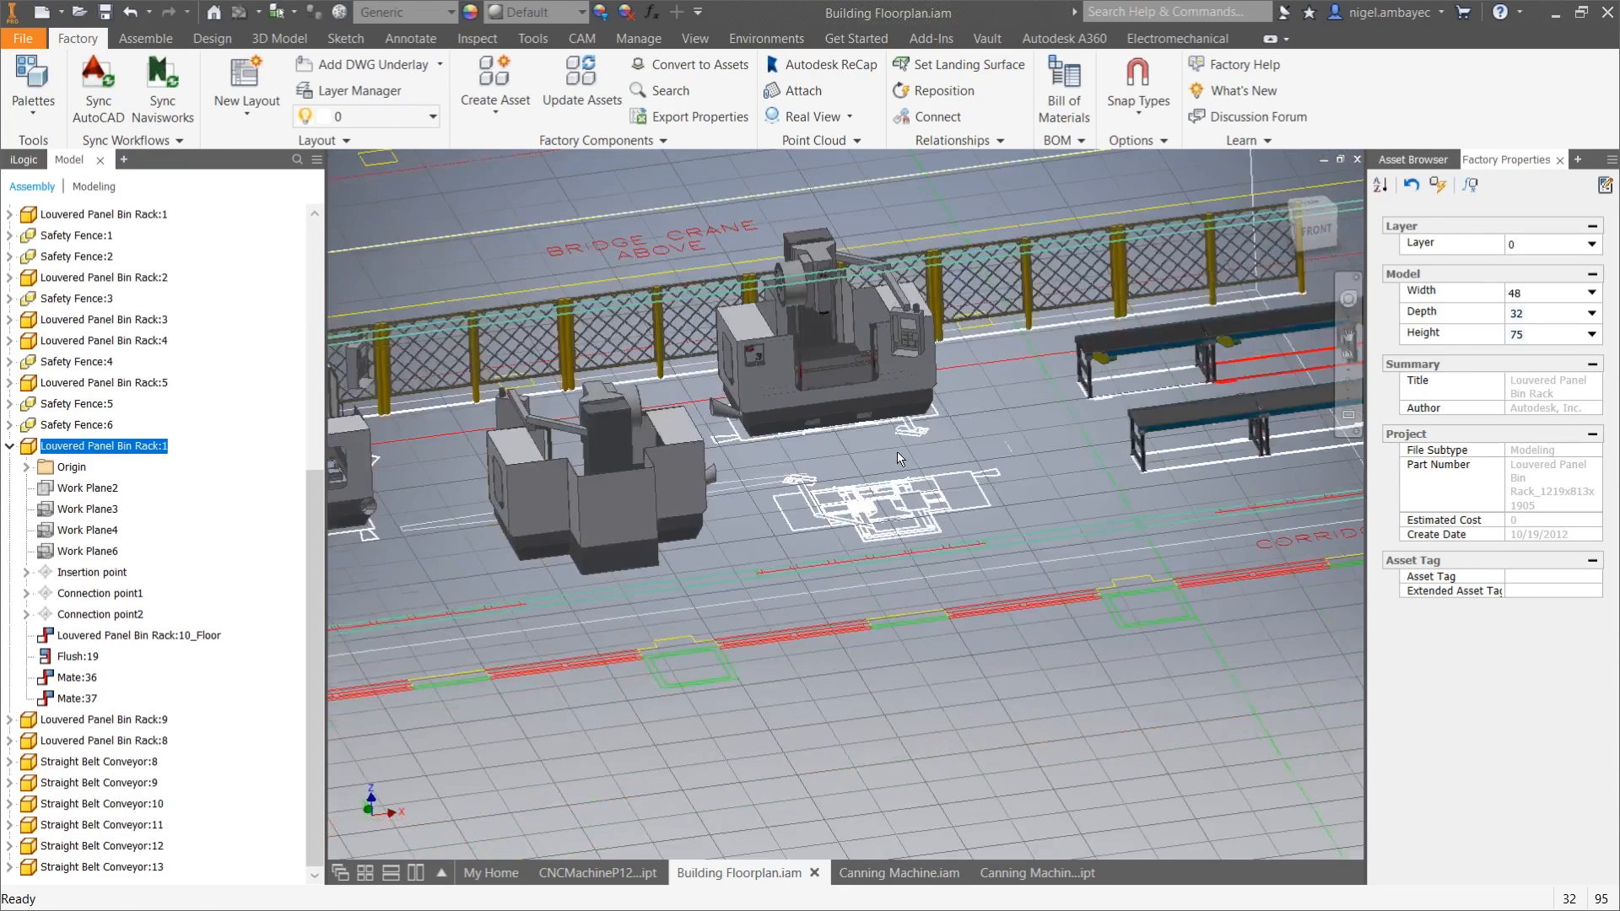
scroll(954, 645, up, 8)
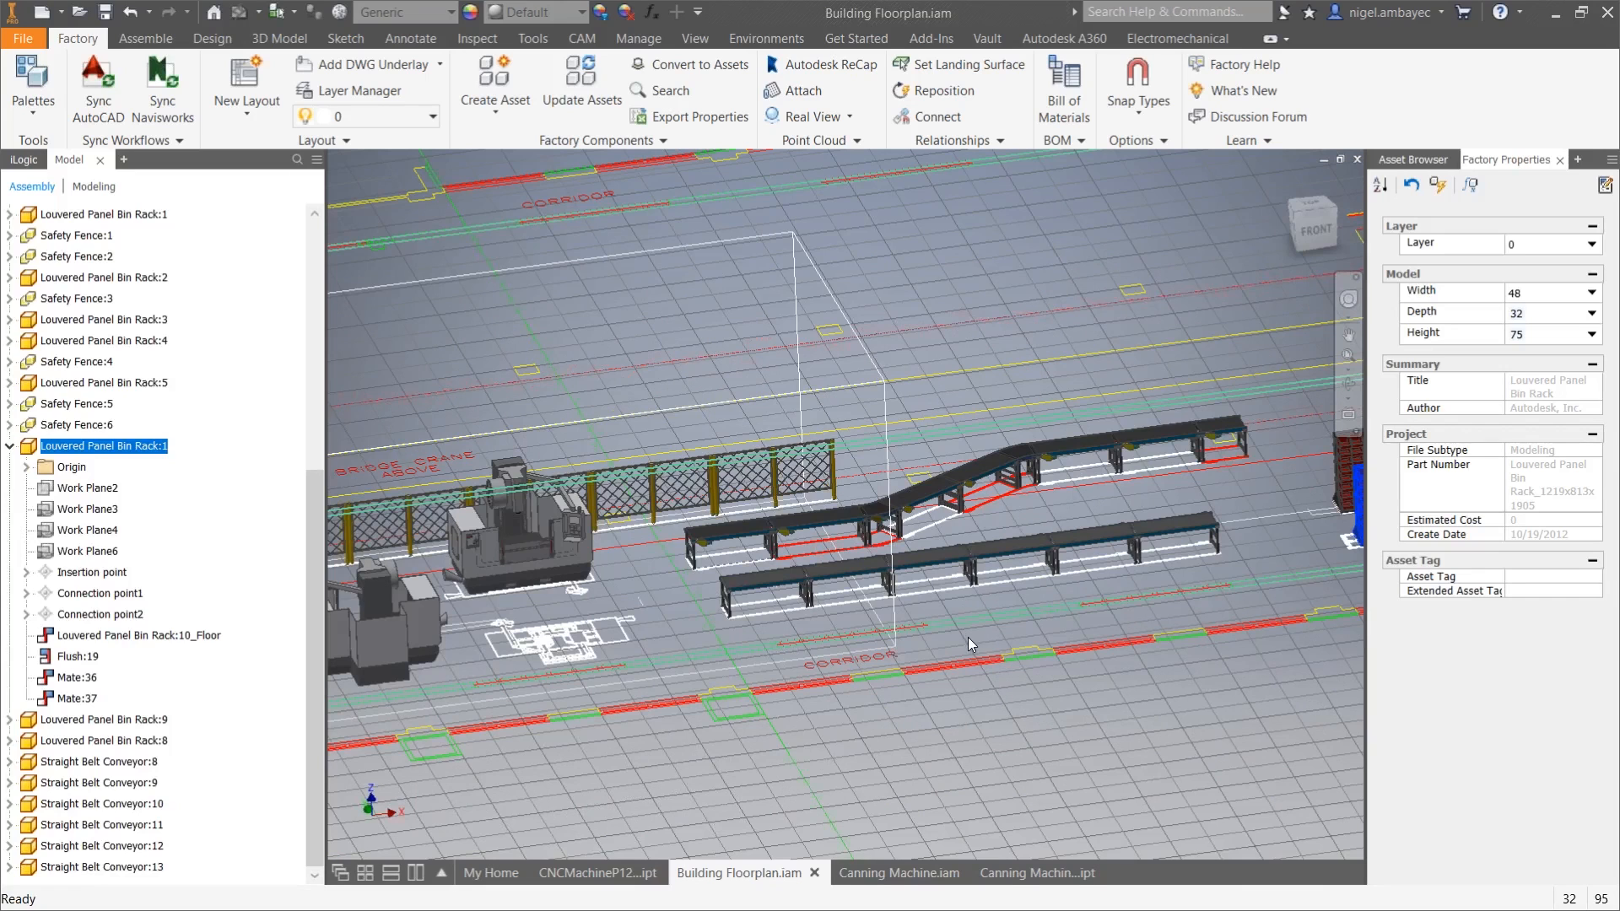
middle_drag(783, 487, 600, 546)
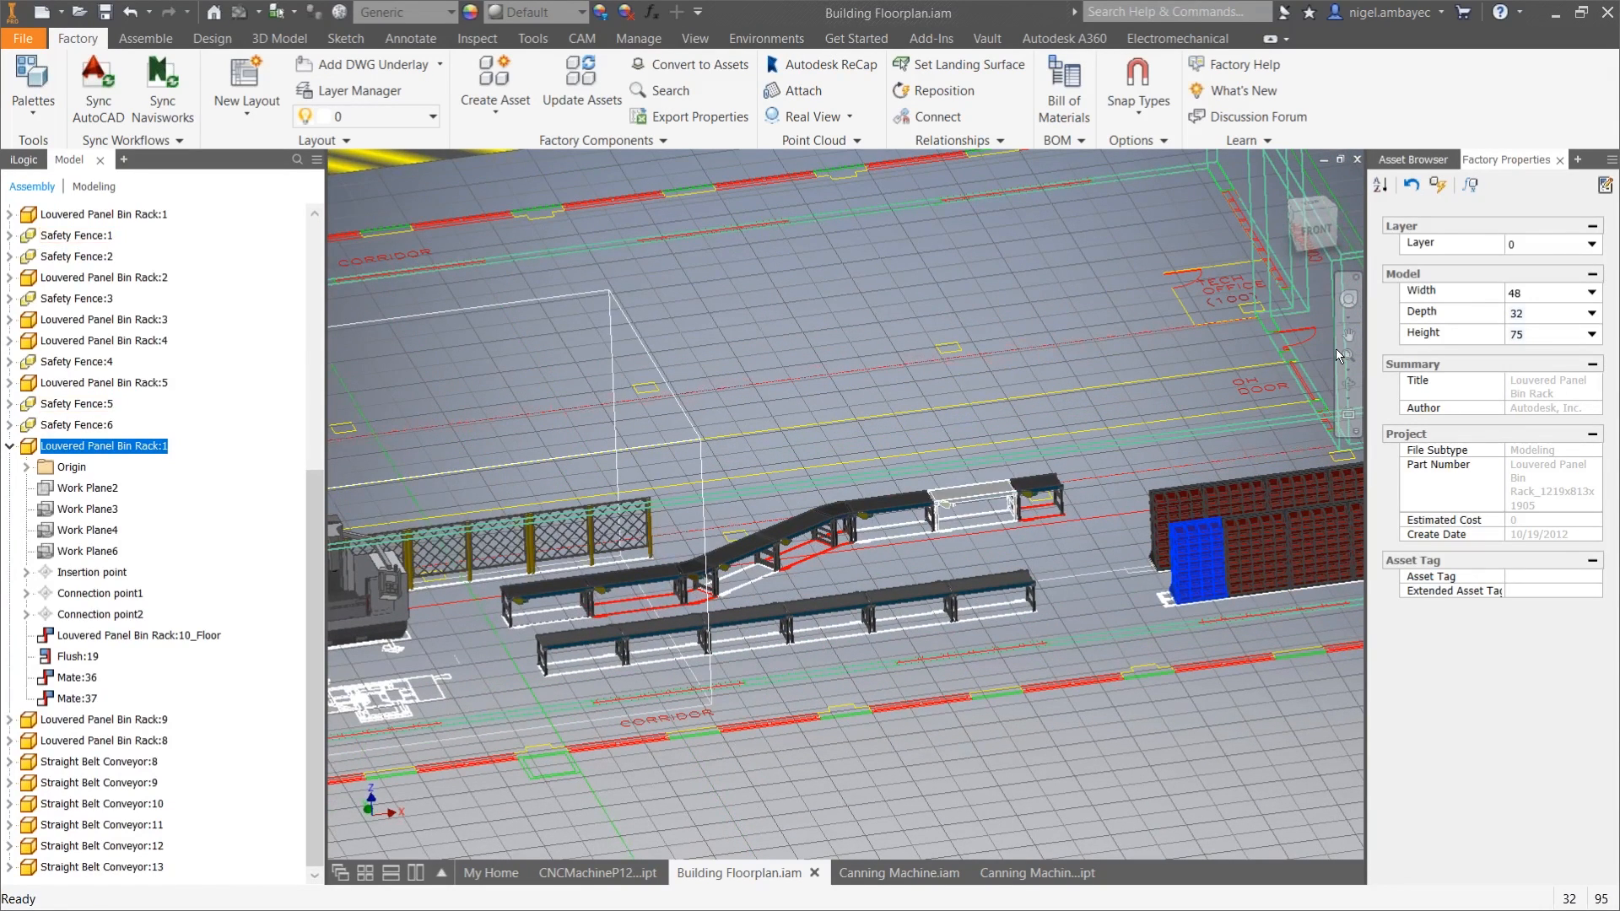
Step: Place the Man asset from the General category on the open floor north of the conveyors
click(1388, 164)
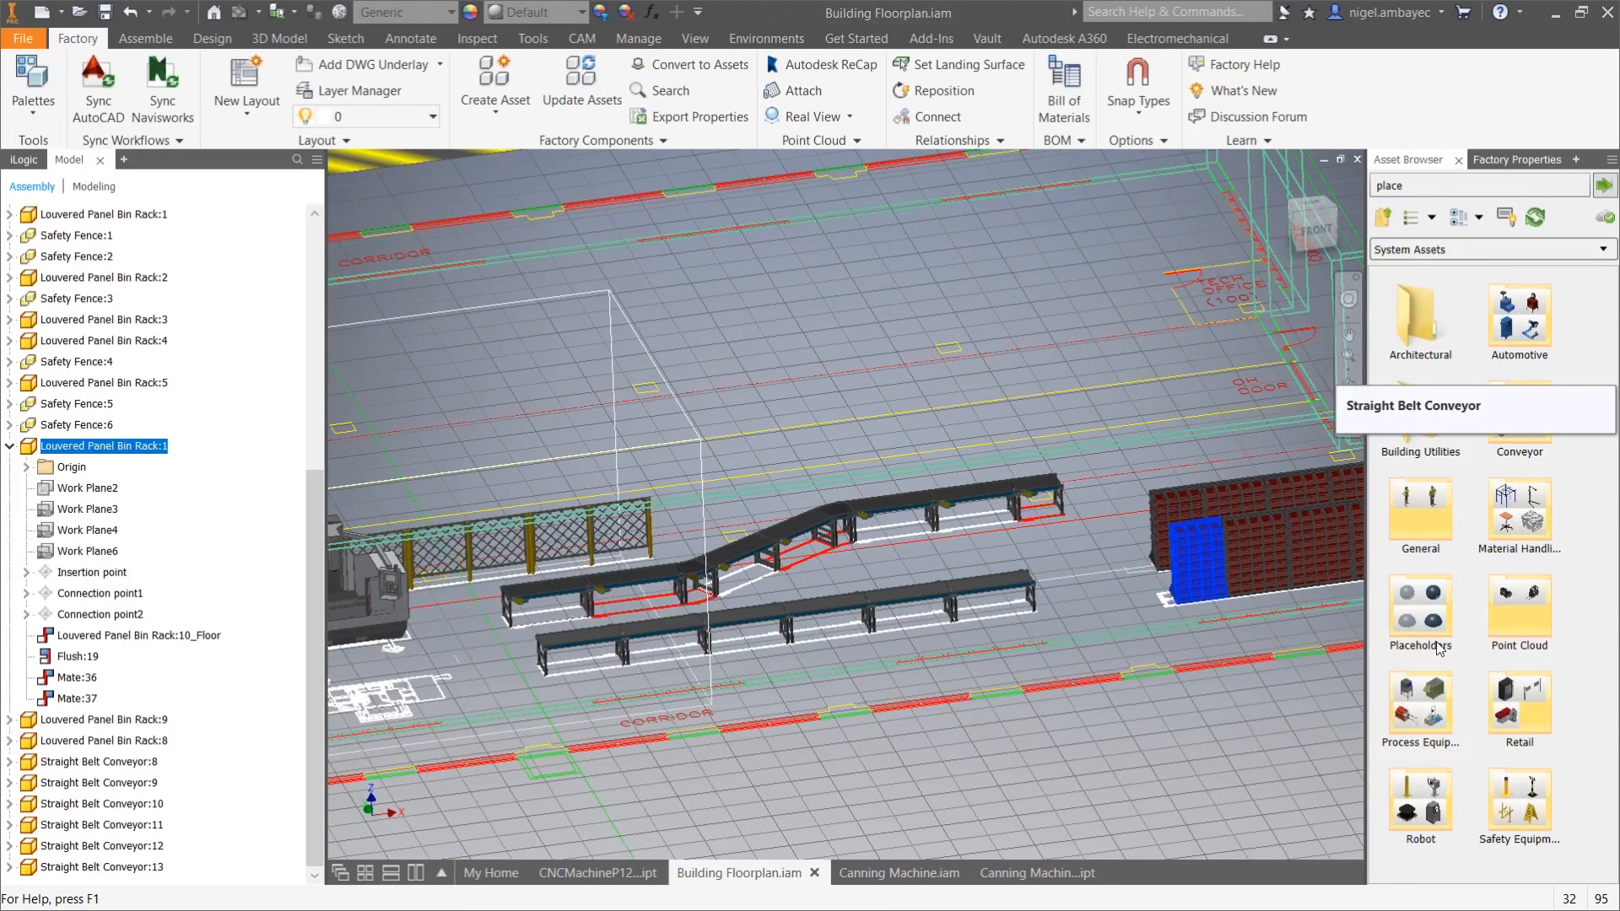
double_click(1422, 513)
click(1519, 319)
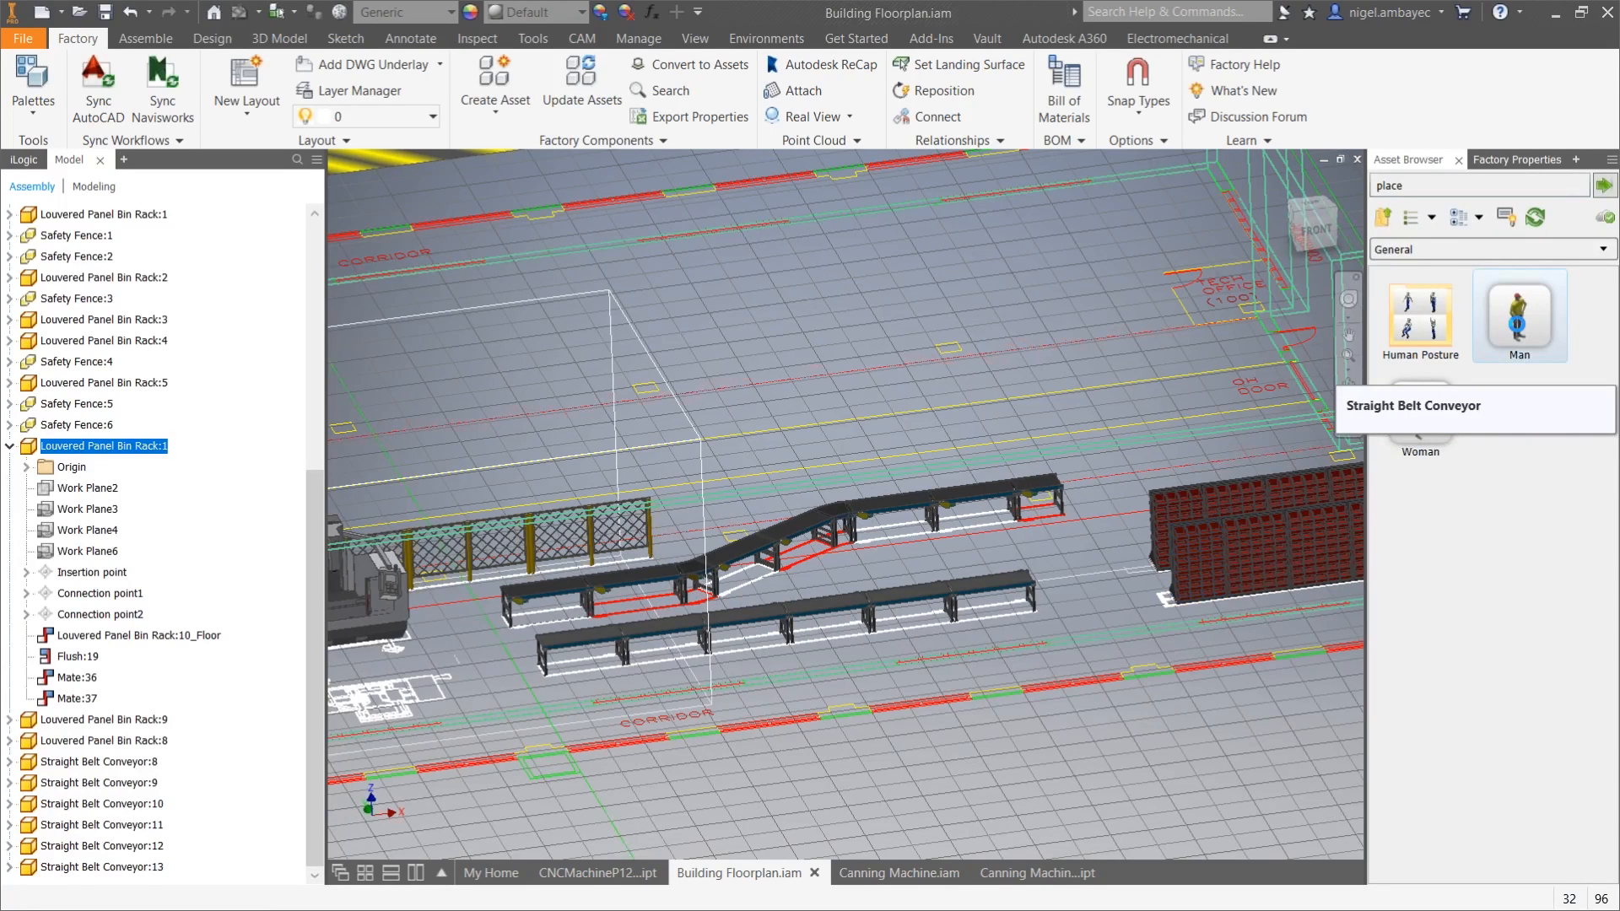
click(869, 291)
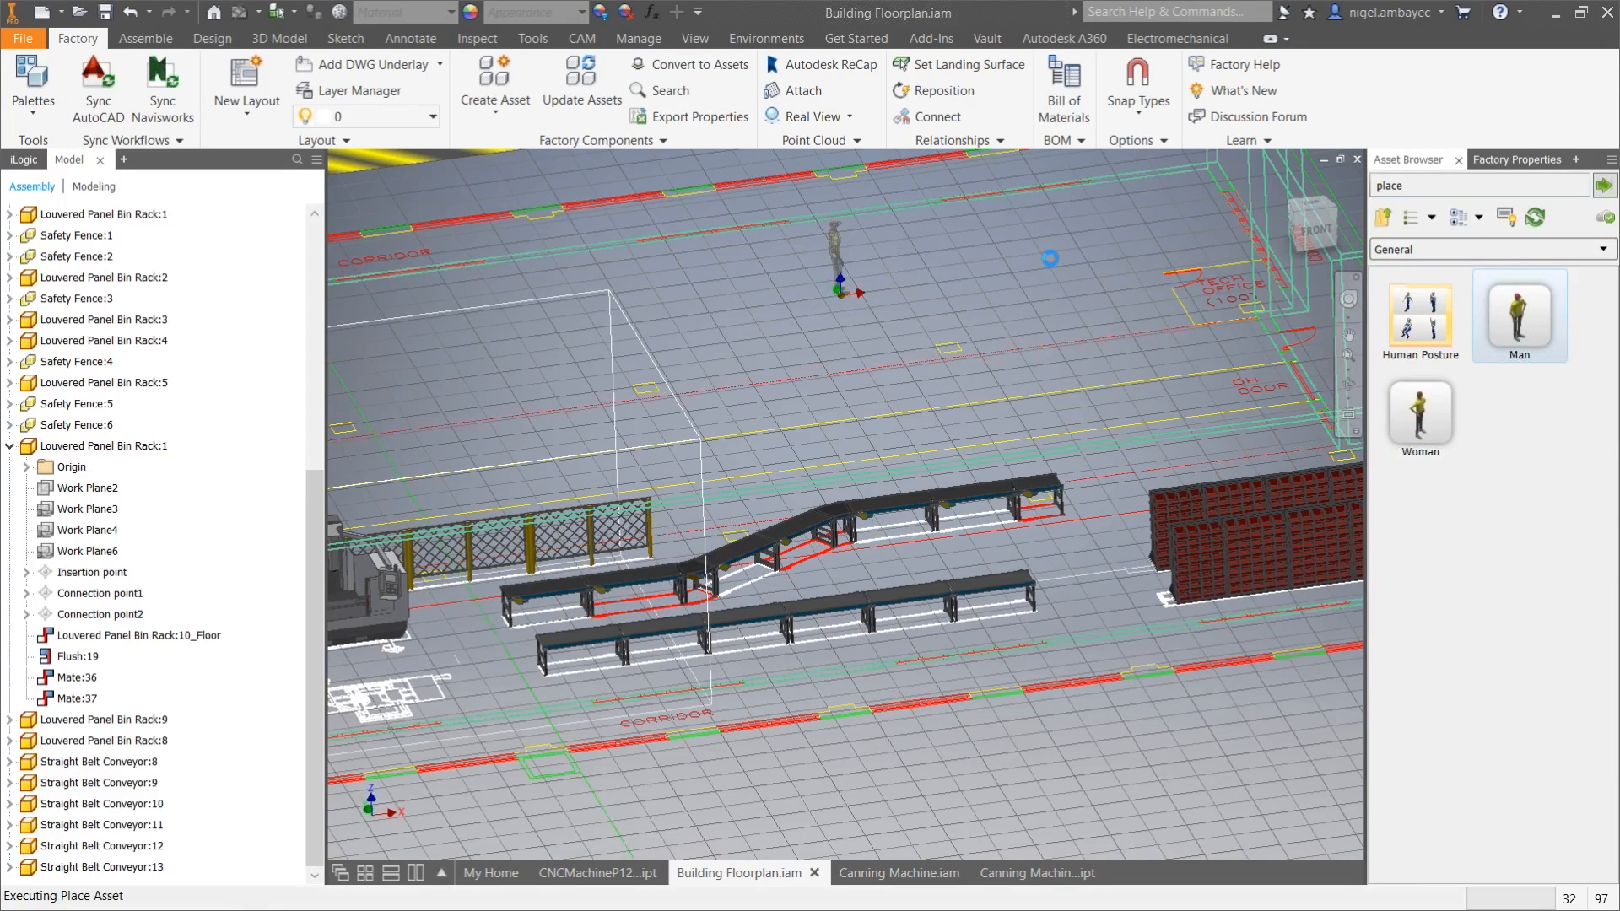
Step: Place the Woman asset between the two conveyor lines, near their bin rack end
mouse_move(882, 427)
shift+middle_down()
mouse_move(760, 434)
mouse_move(893, 427)
shift+middle_up()
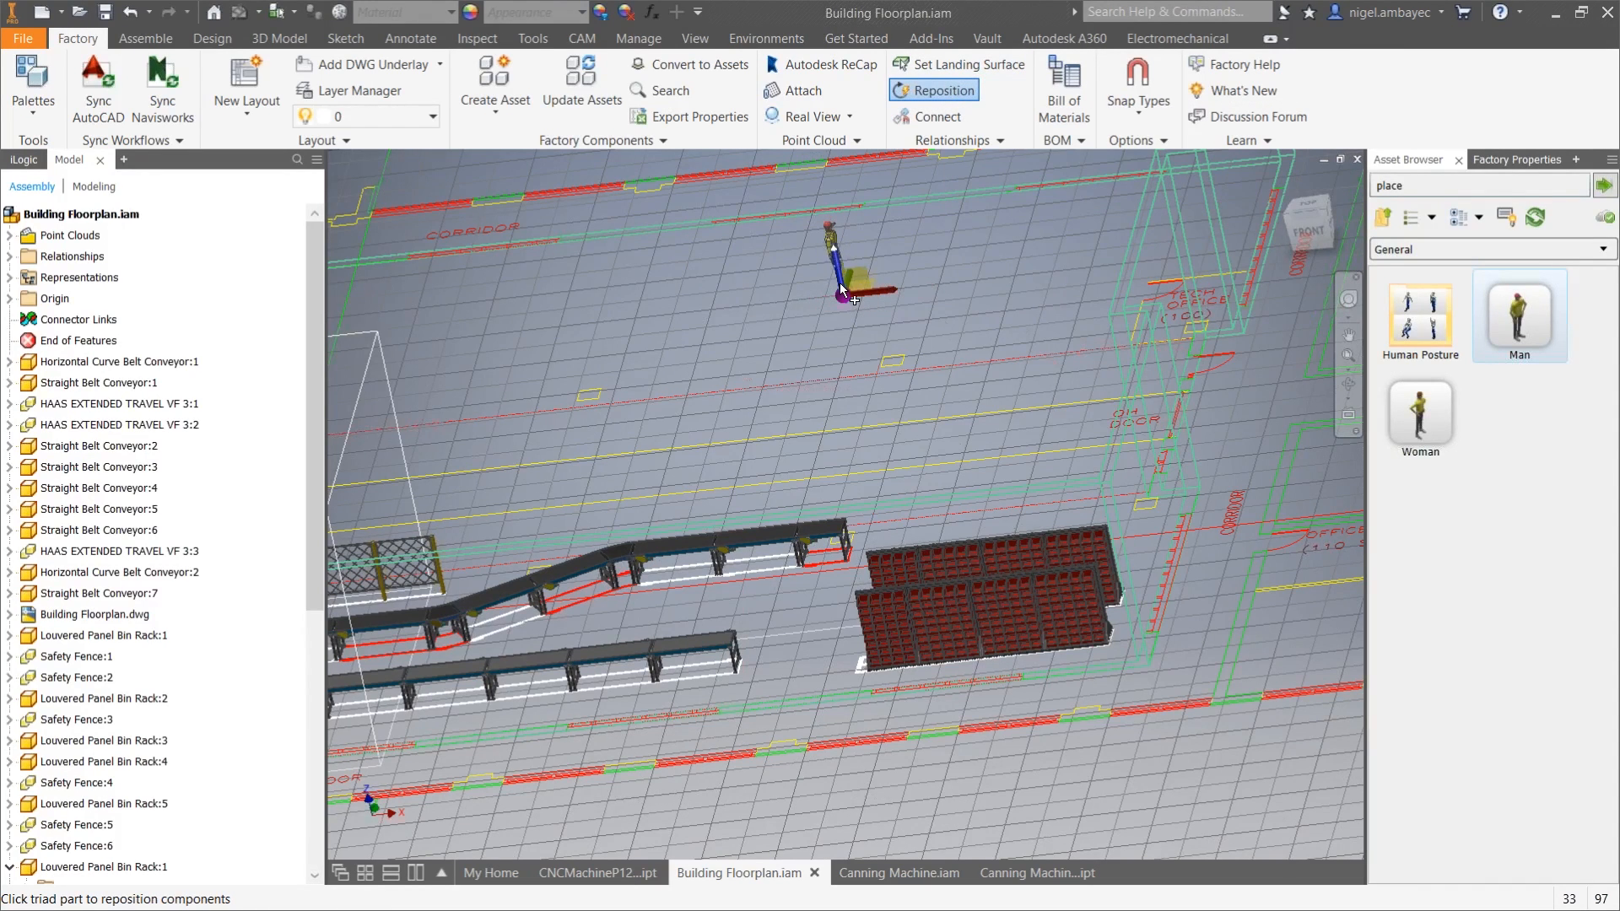
click(1428, 423)
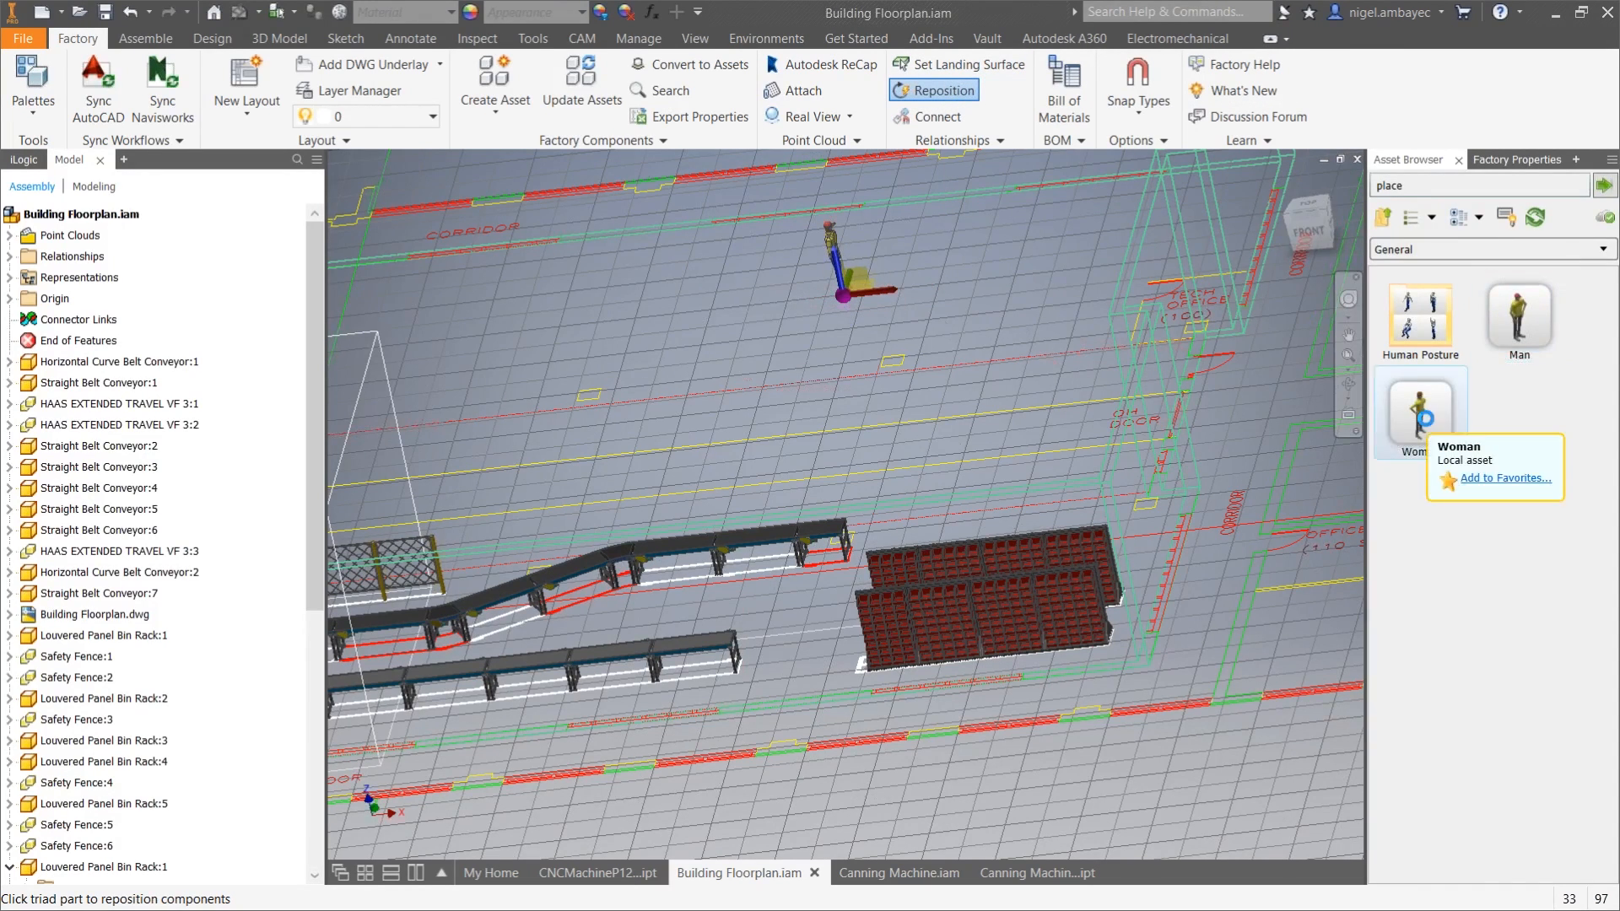
click(723, 616)
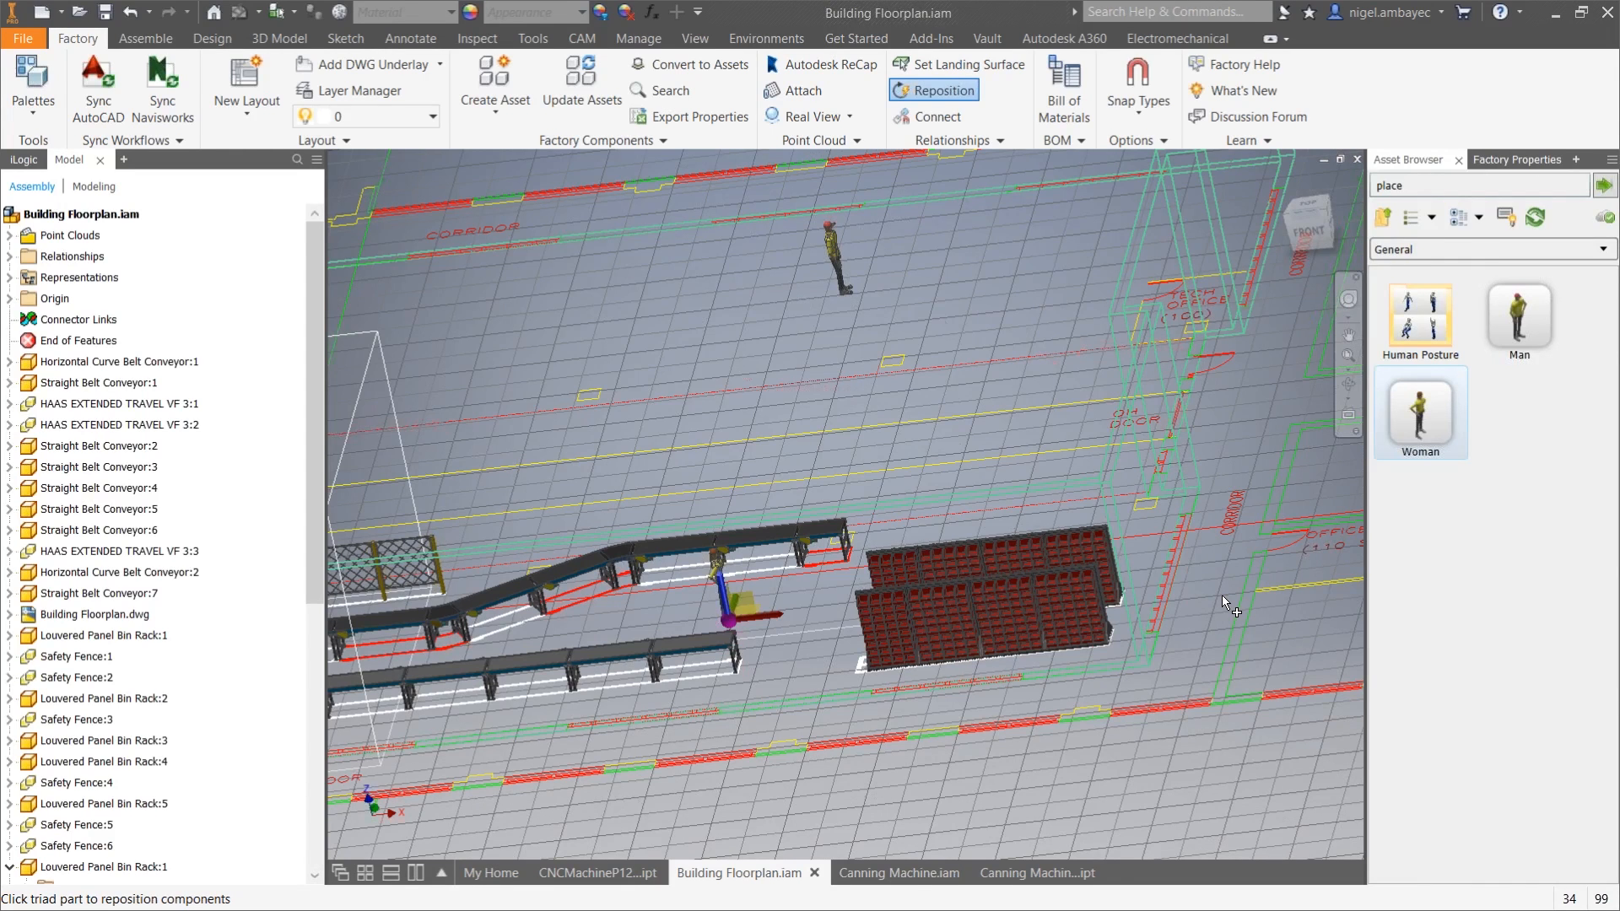
Step: Examine the populated layout around the CNC machines, safety fence, conveyors and bin racks from several 3D angles
middle_drag(640, 397, 1190, 410)
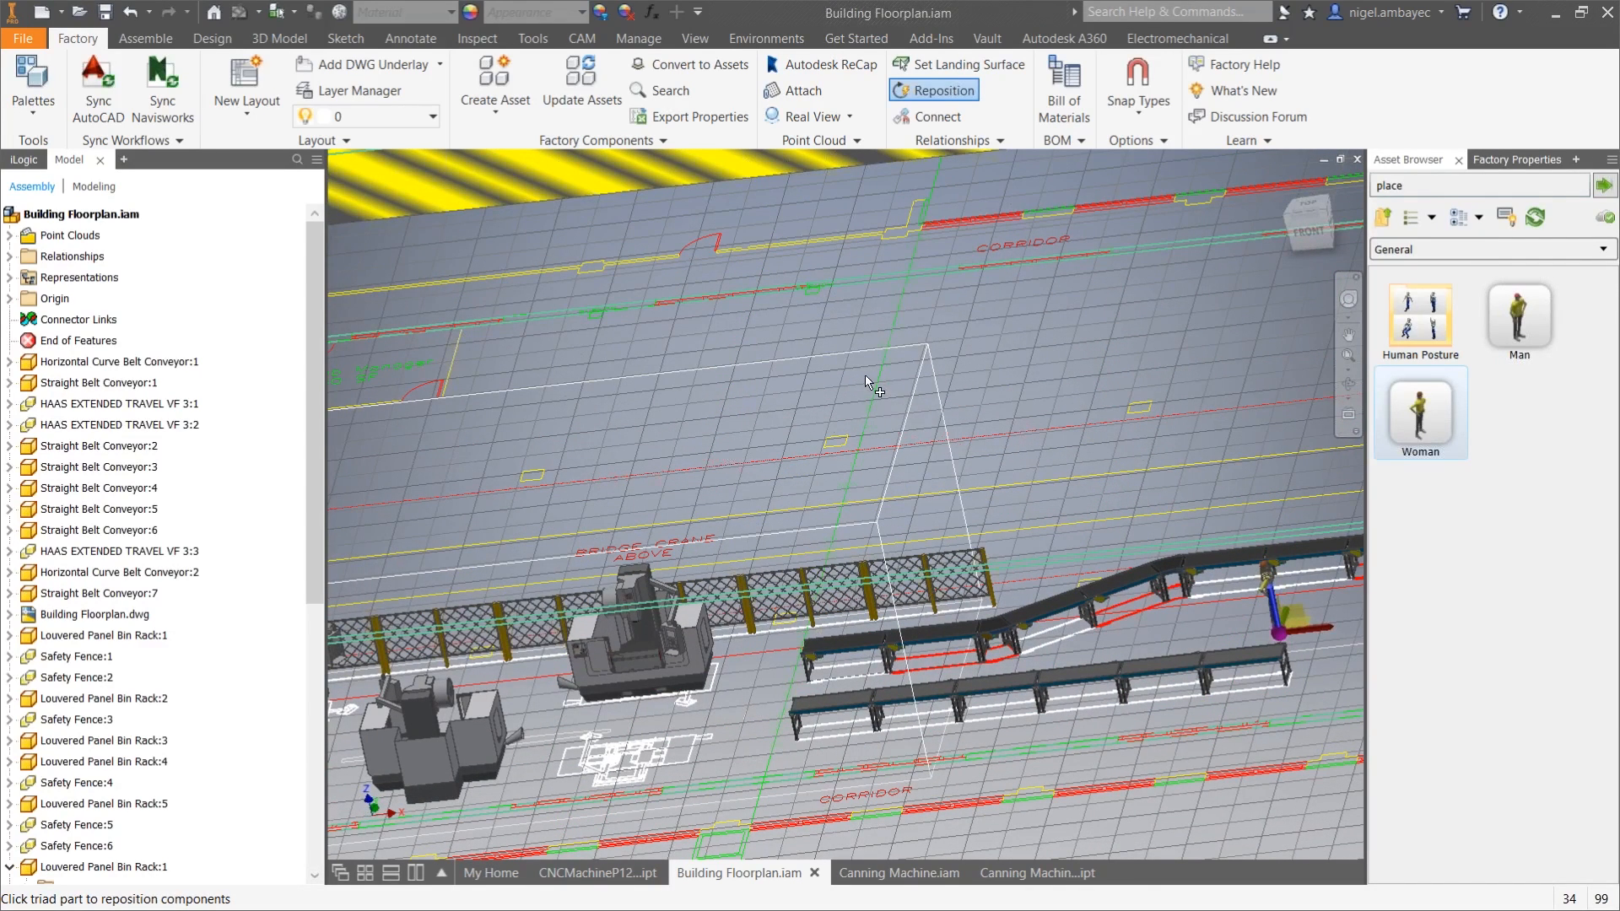
middle_drag(762, 604, 966, 521)
shift+middle_drag(1157, 545, 960, 647)
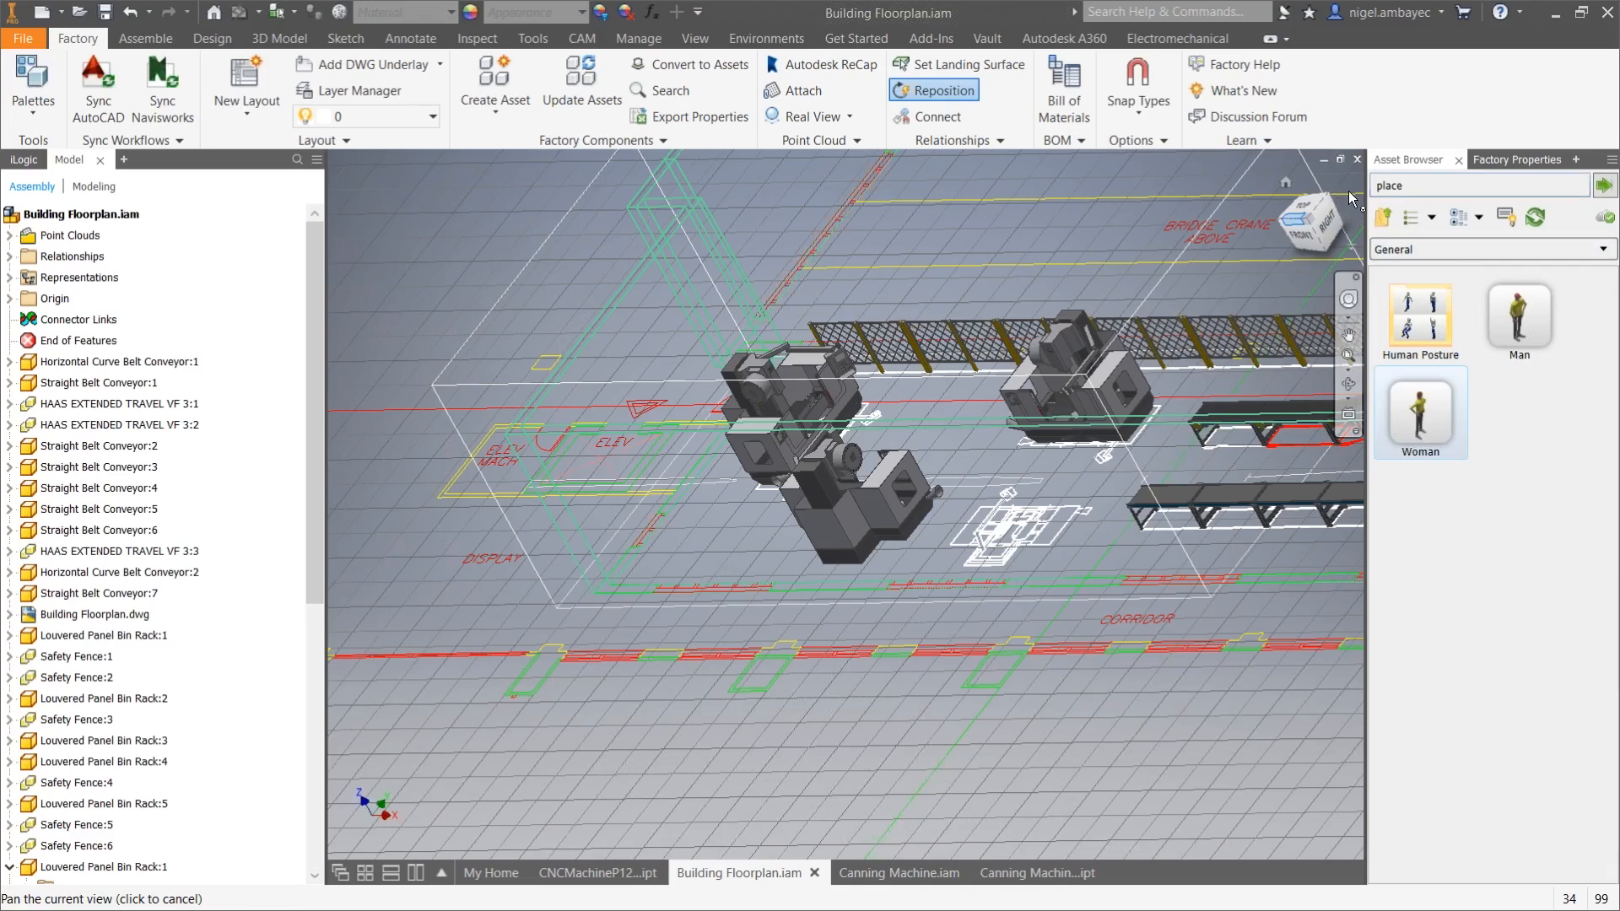
shift+middle_drag(1131, 620, 970, 637)
middle_drag(1183, 570, 832, 686)
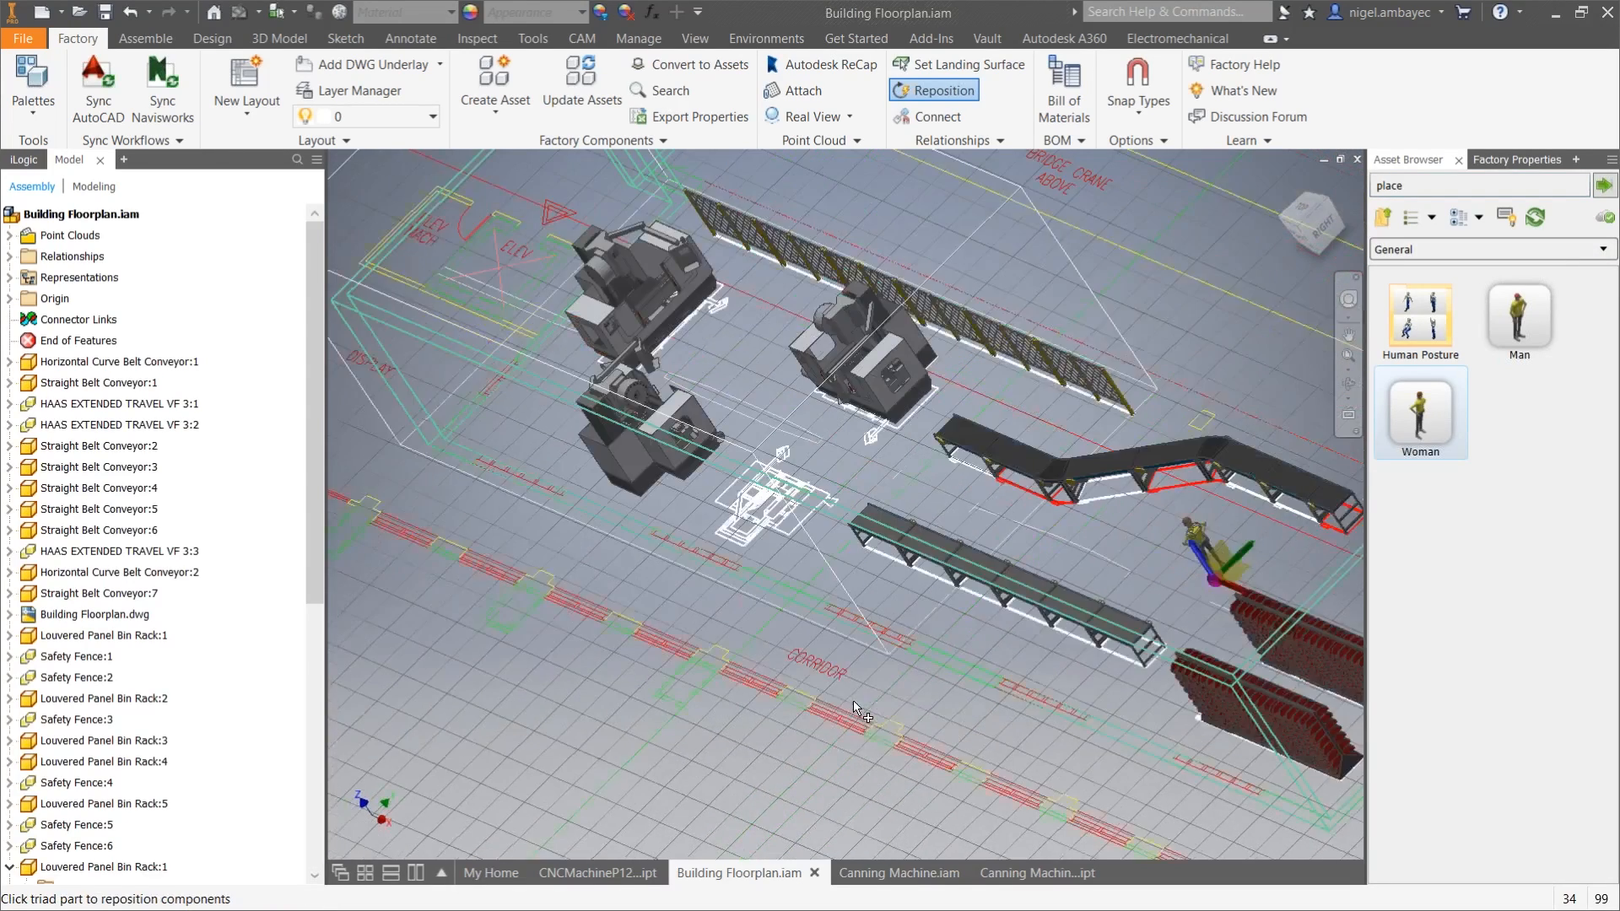
scroll(832, 687, up, 2)
scroll(834, 685, down, 4)
middle_drag(739, 331, 776, 420)
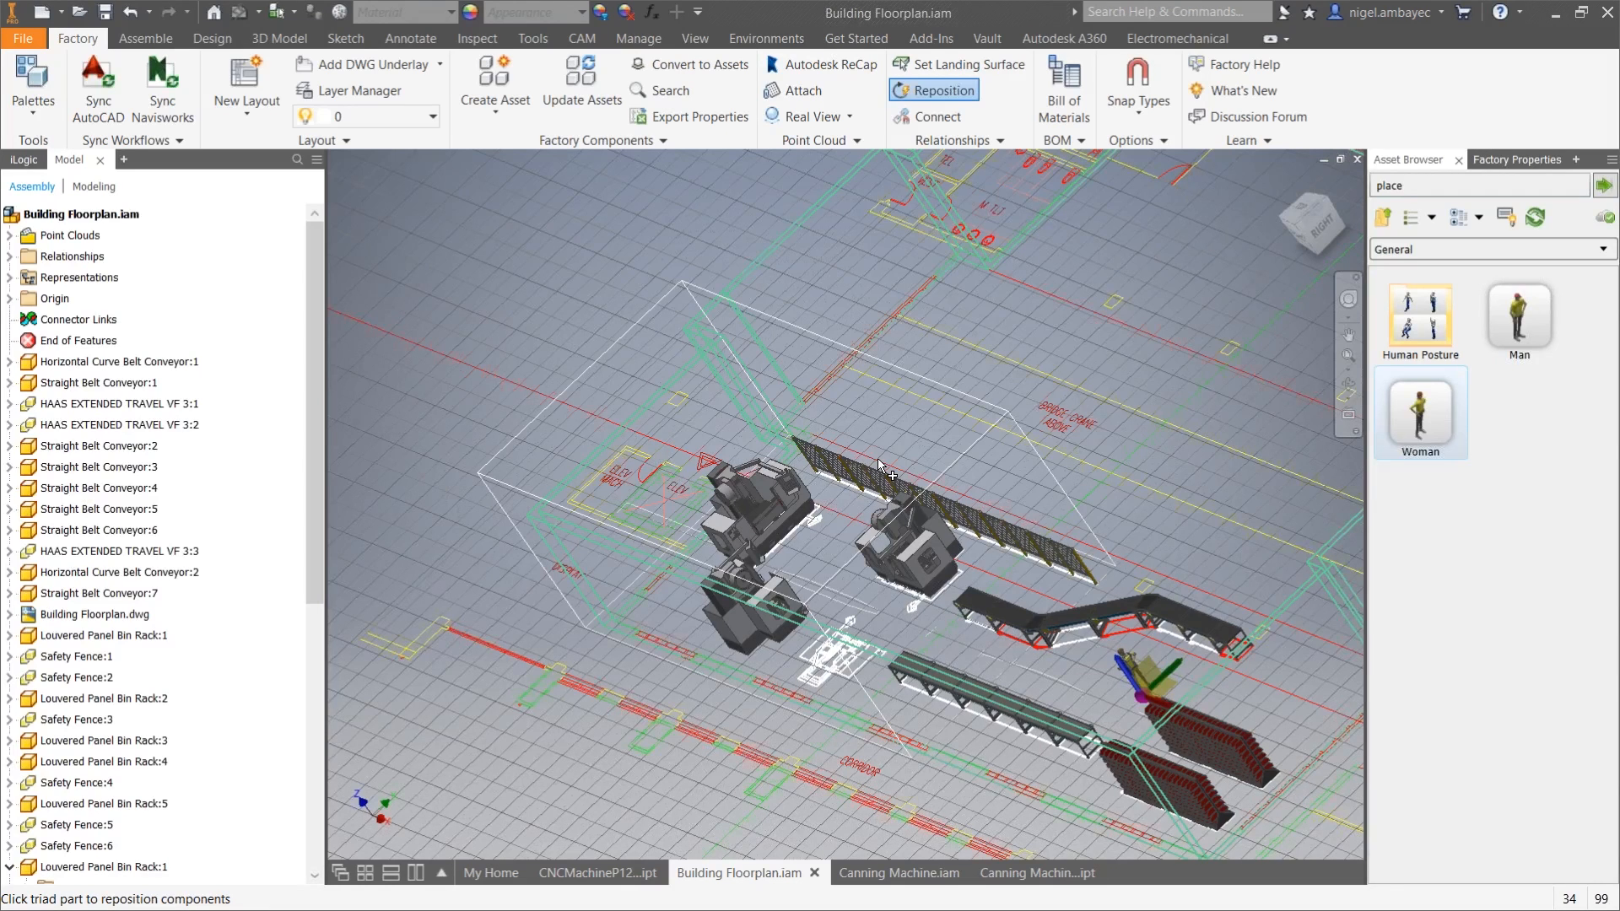
Step: Switch to Autodesk ReCap and examine the Point Cloud Clean scan of the machine shop
key(alt+Tab)
key(alt+Tab)
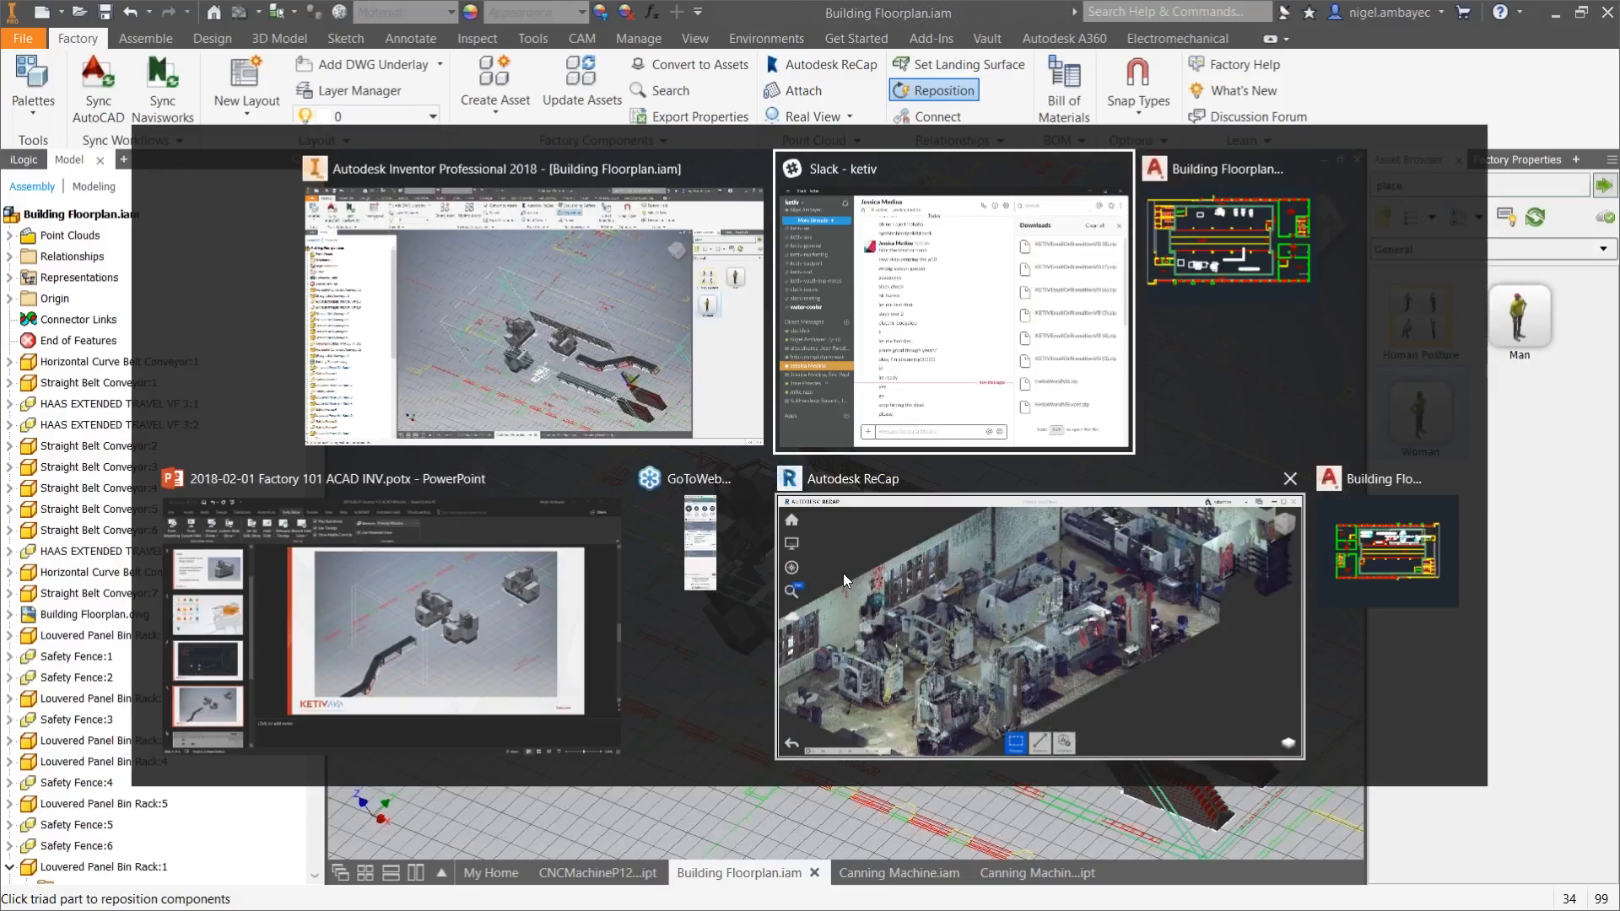
click(843, 573)
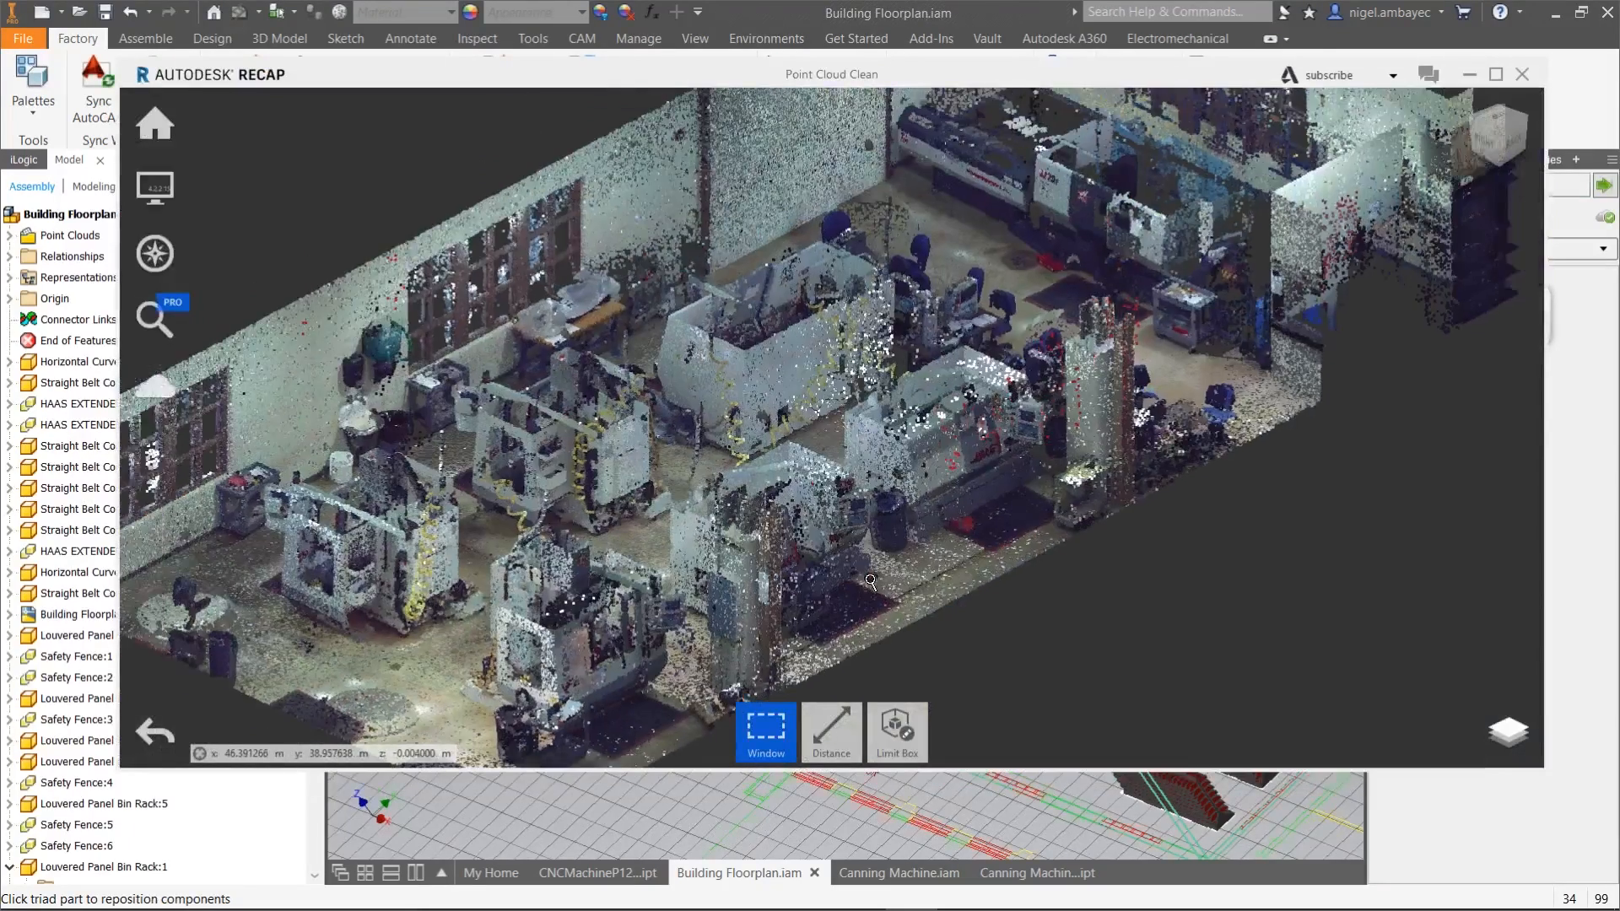
scroll(871, 581, down, 3)
middle_drag(844, 557, 854, 509)
scroll(853, 515, up, 2)
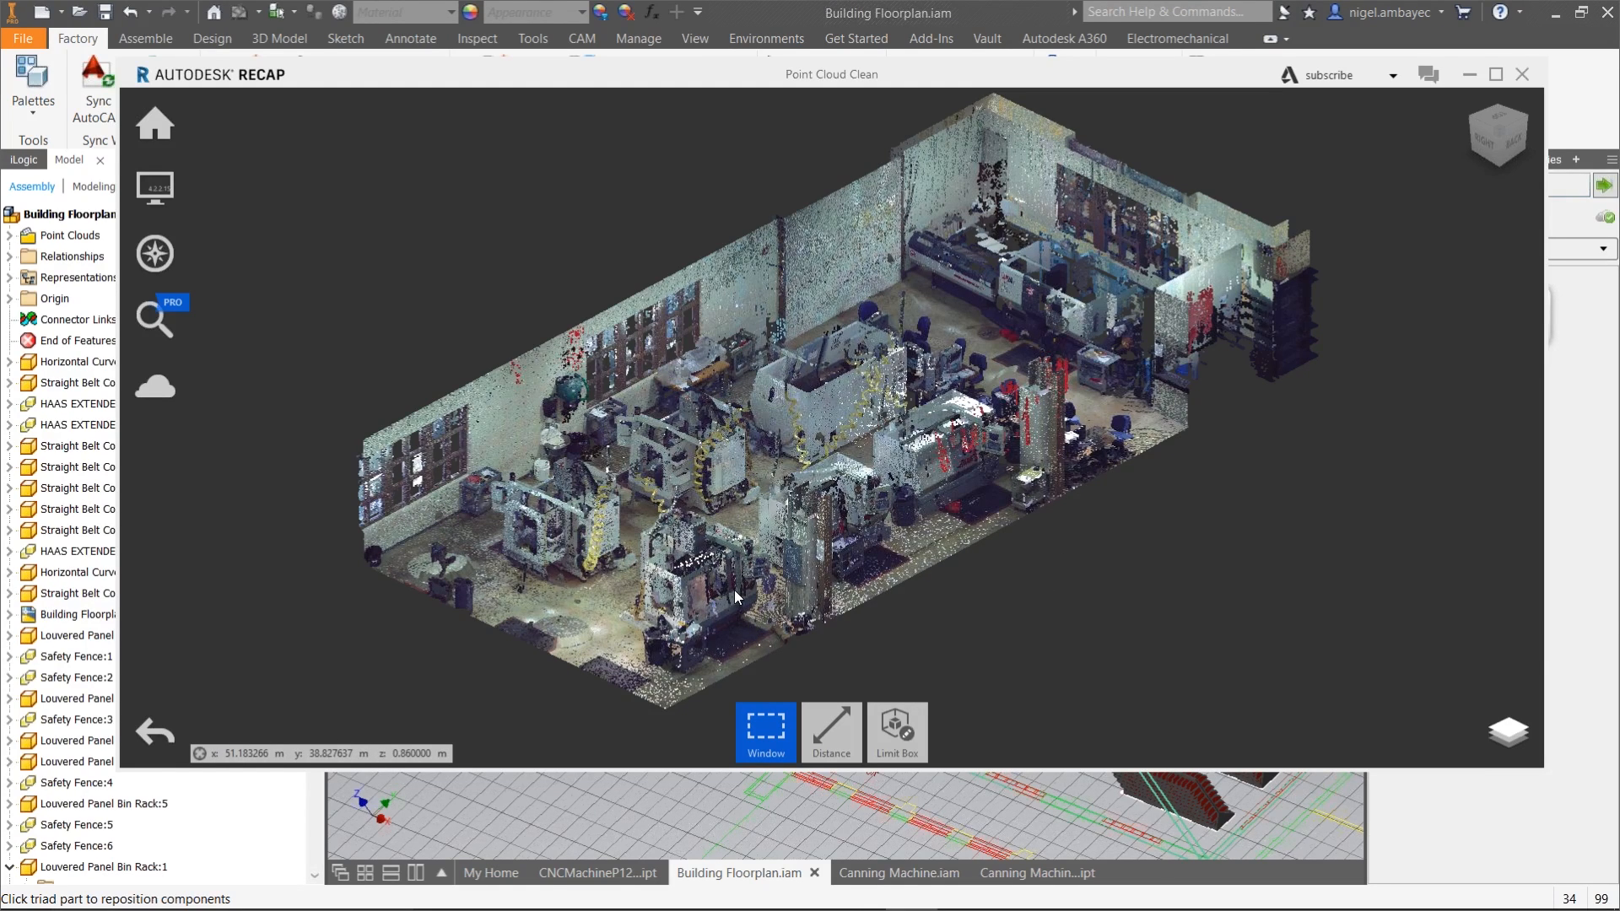
mouse_move(831, 733)
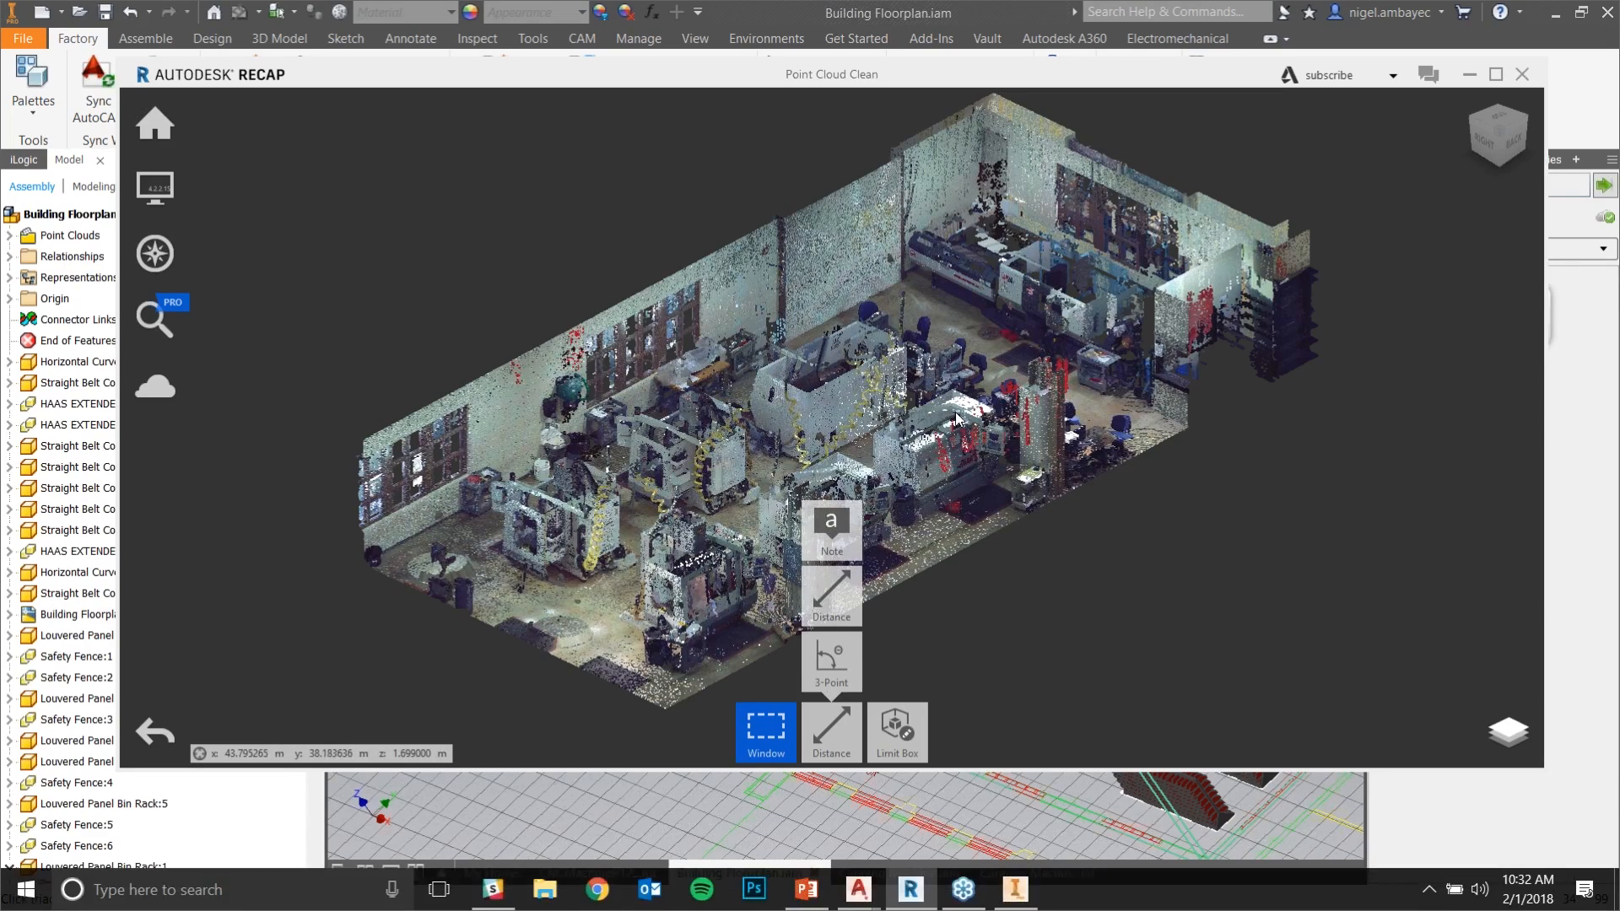
scroll(818, 387, up, 2)
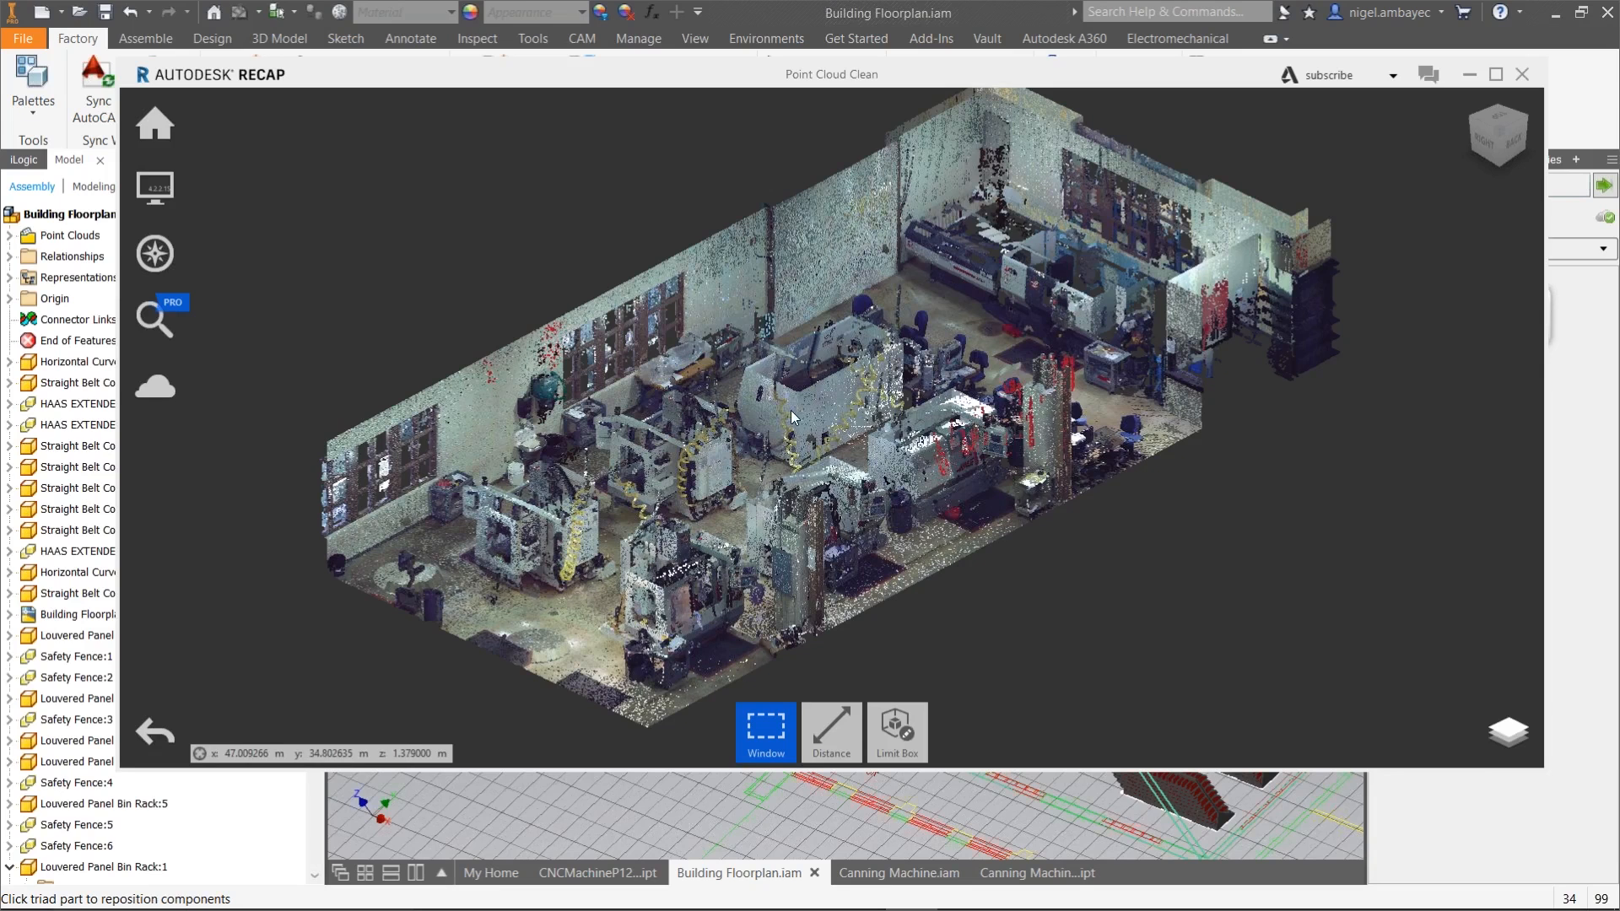
Step: Return to Inventor and turn on visibility of the Point Cloud Clean EDITED scan in the Building Floorplan assembly
click(1470, 74)
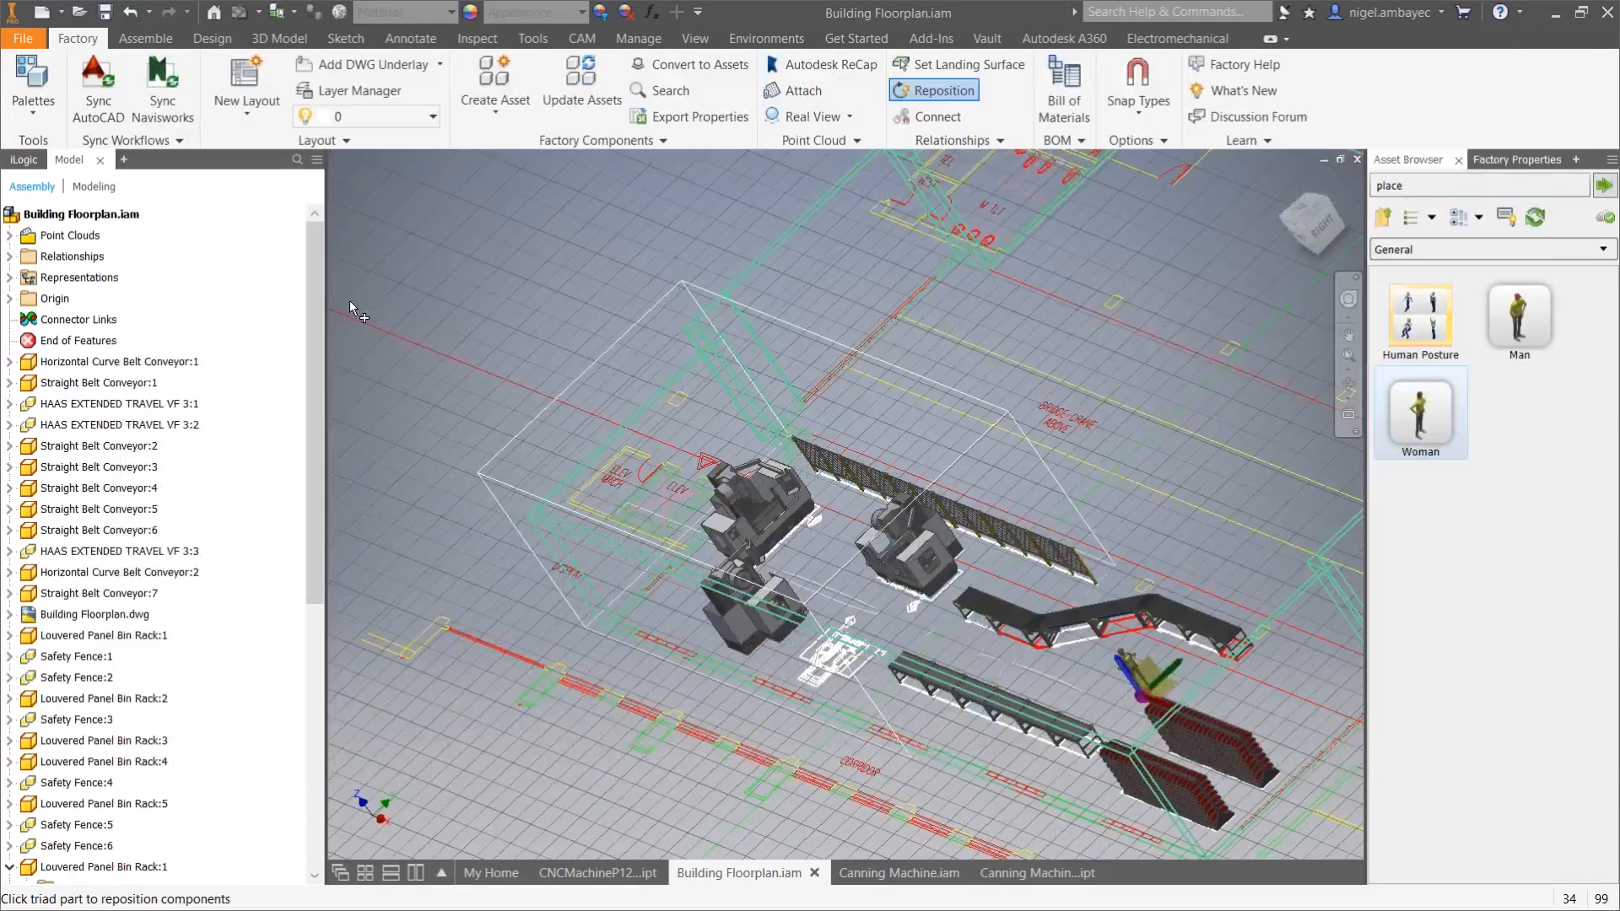
click(9, 237)
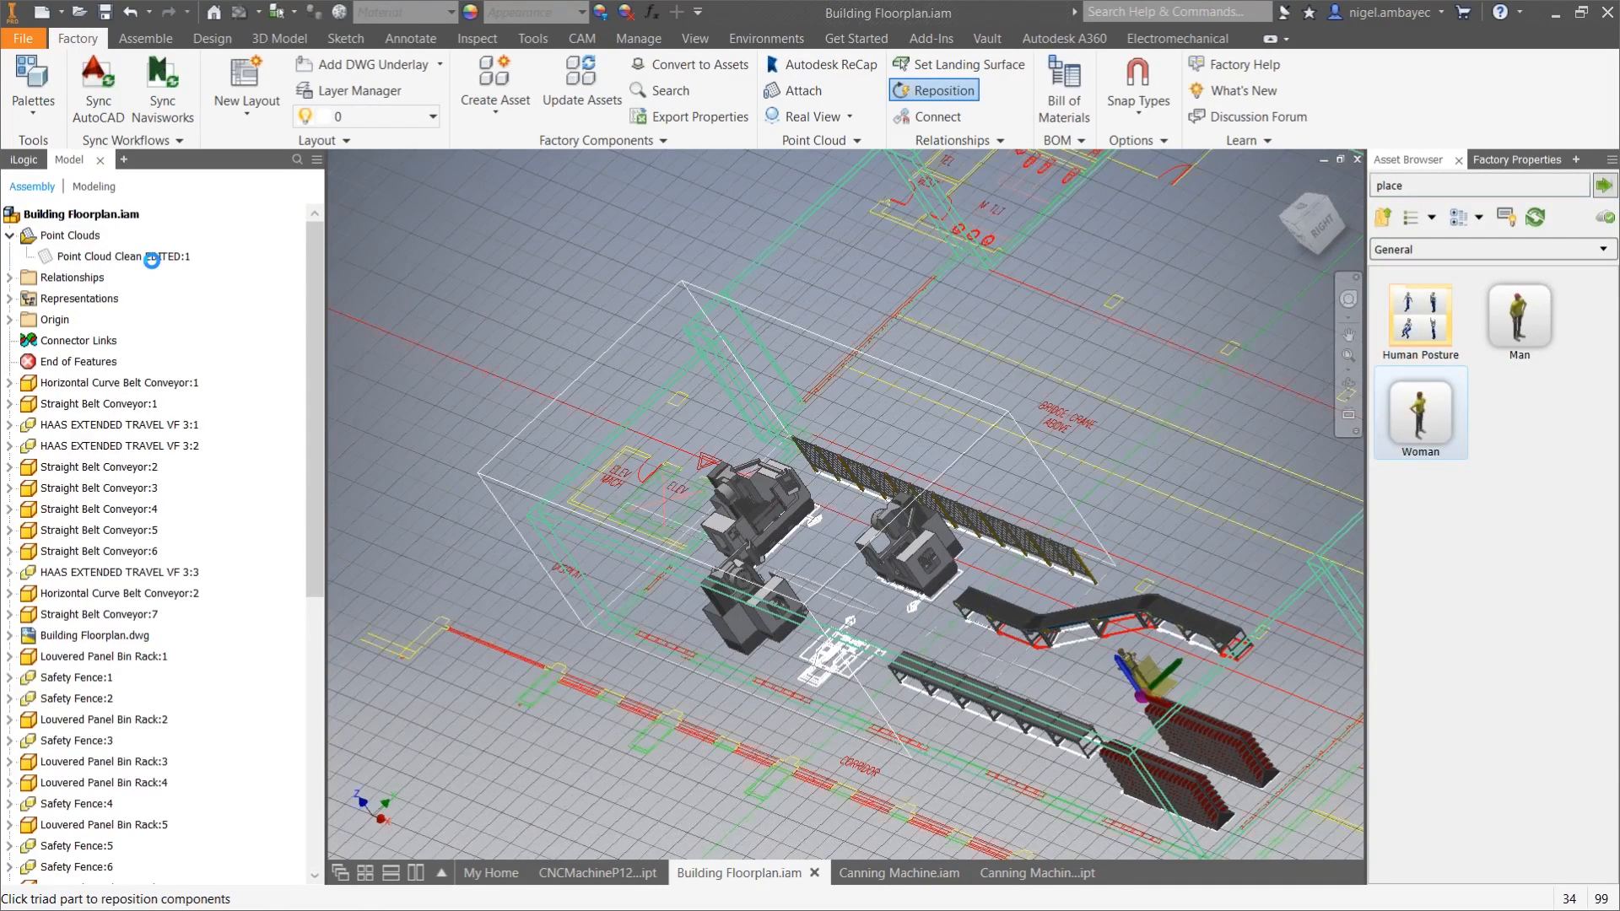
click(162, 256)
right_click(164, 257)
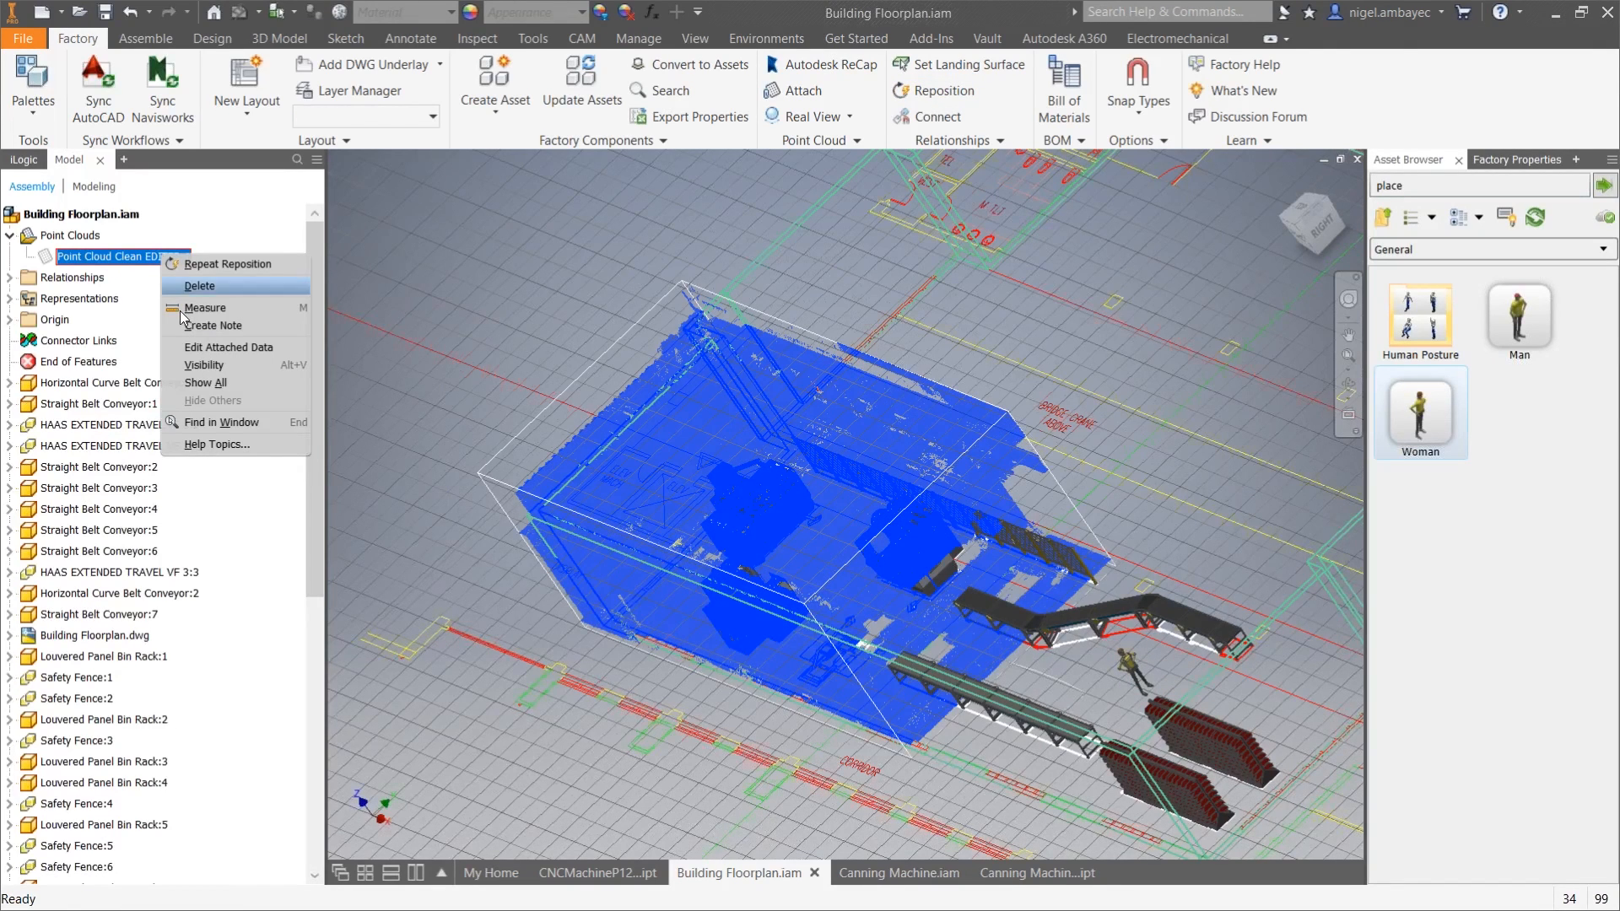
click(205, 365)
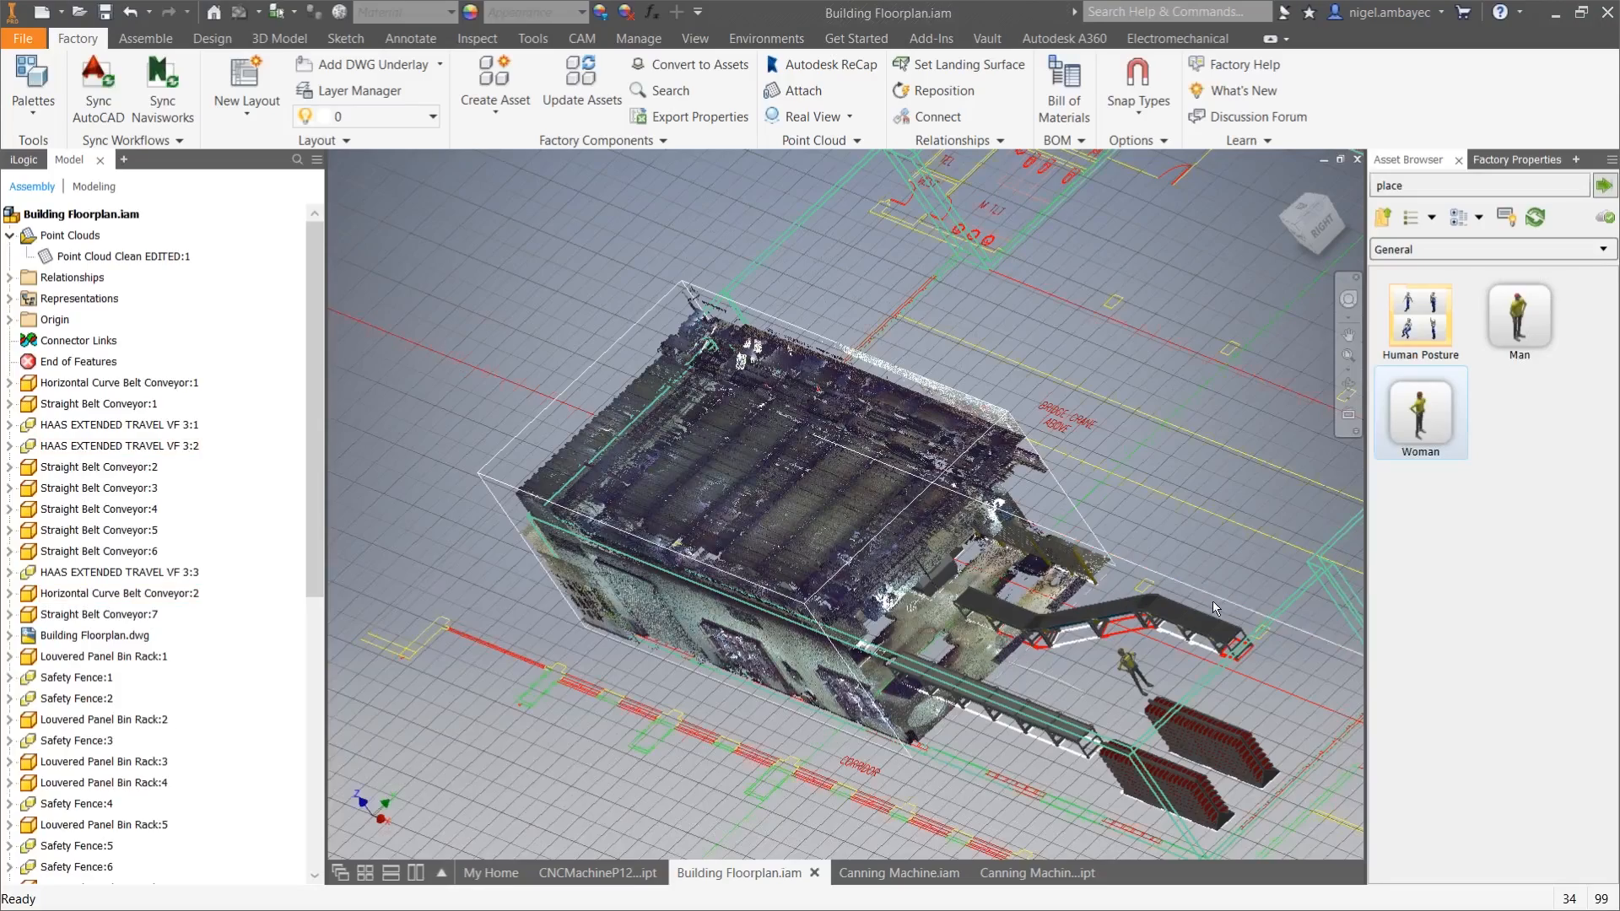
Step: Examine how the point cloud building fits around the CNC machines, safety fence and conveyors, from the home view and several 3D angles
shift+middle_drag(1055, 479, 1161, 622)
middle_drag(1162, 623, 1143, 625)
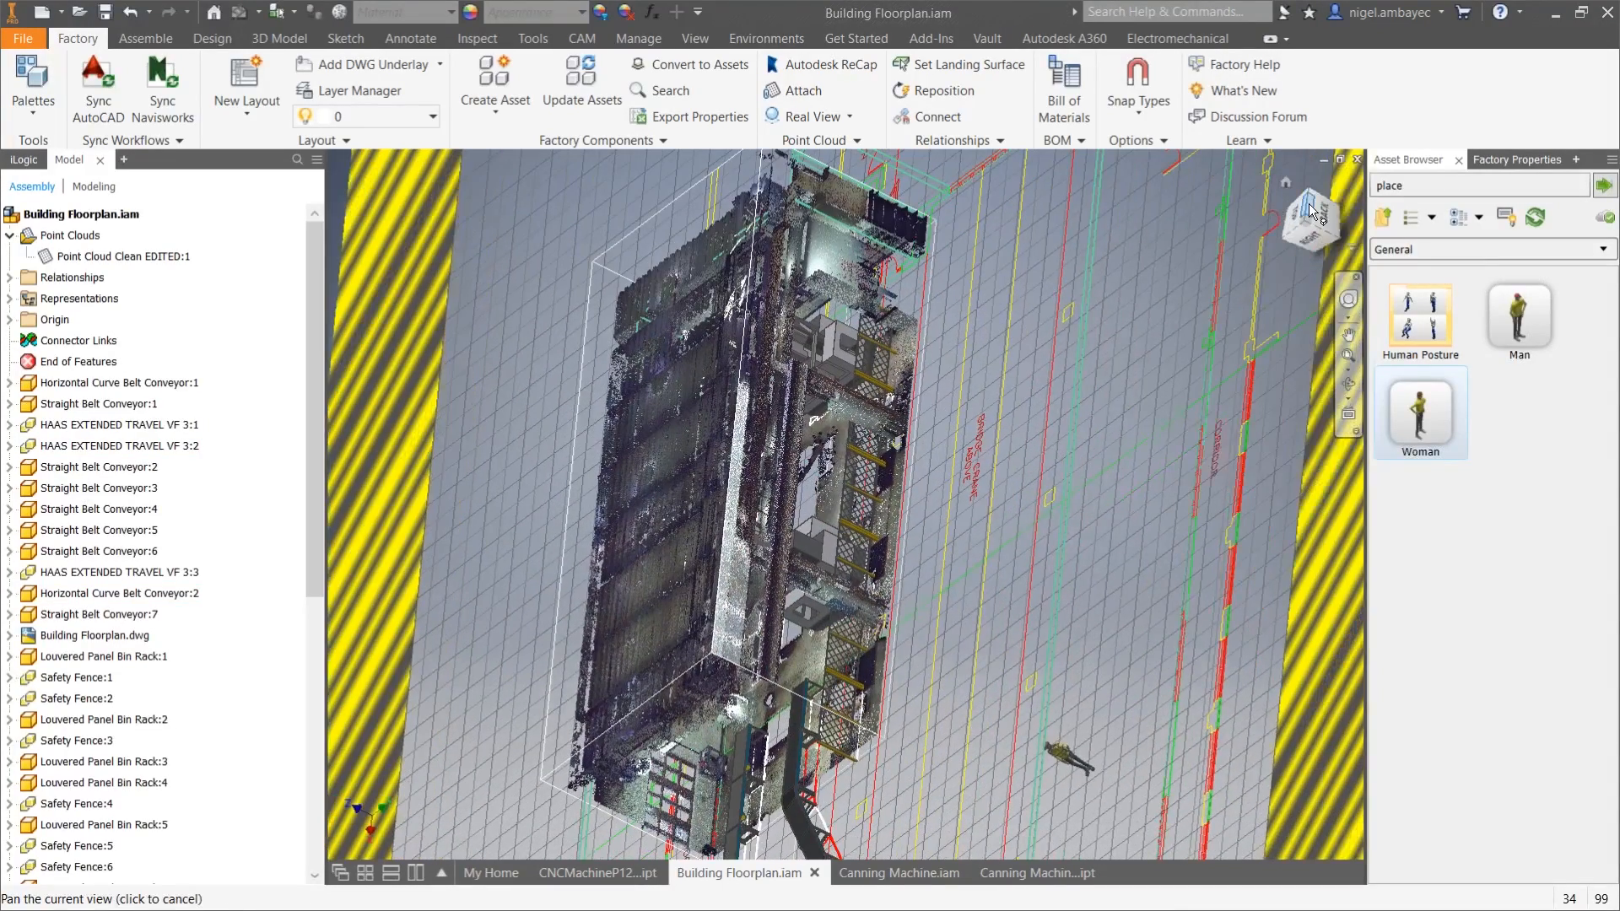
click(1309, 204)
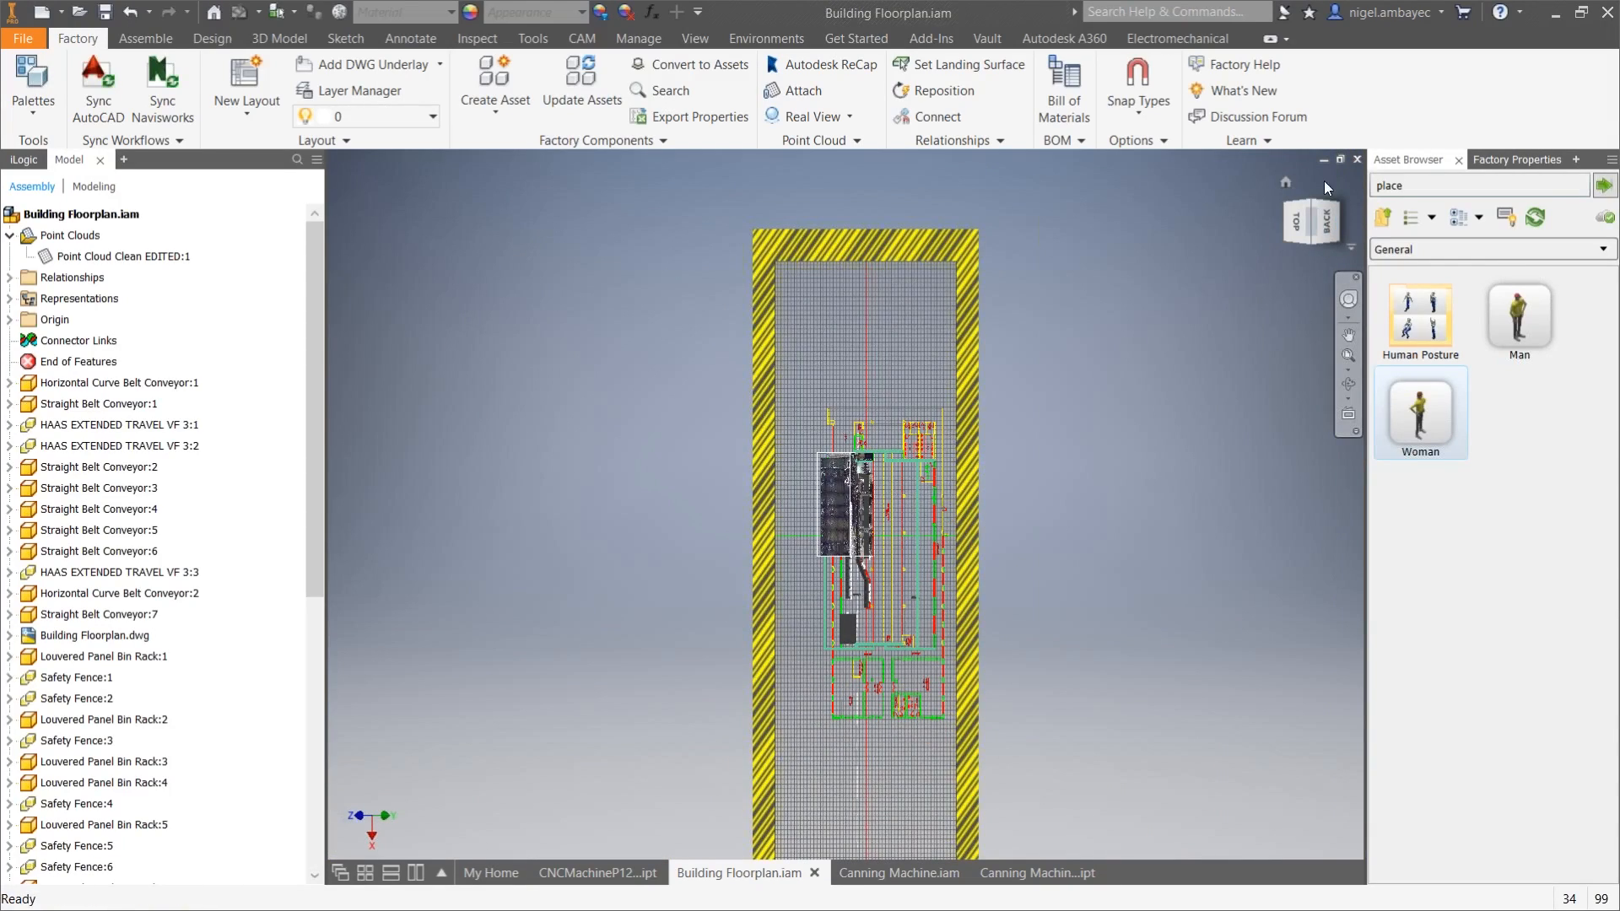
drag(1317, 211, 1267, 225)
click(1285, 182)
scroll(448, 351, up, 2)
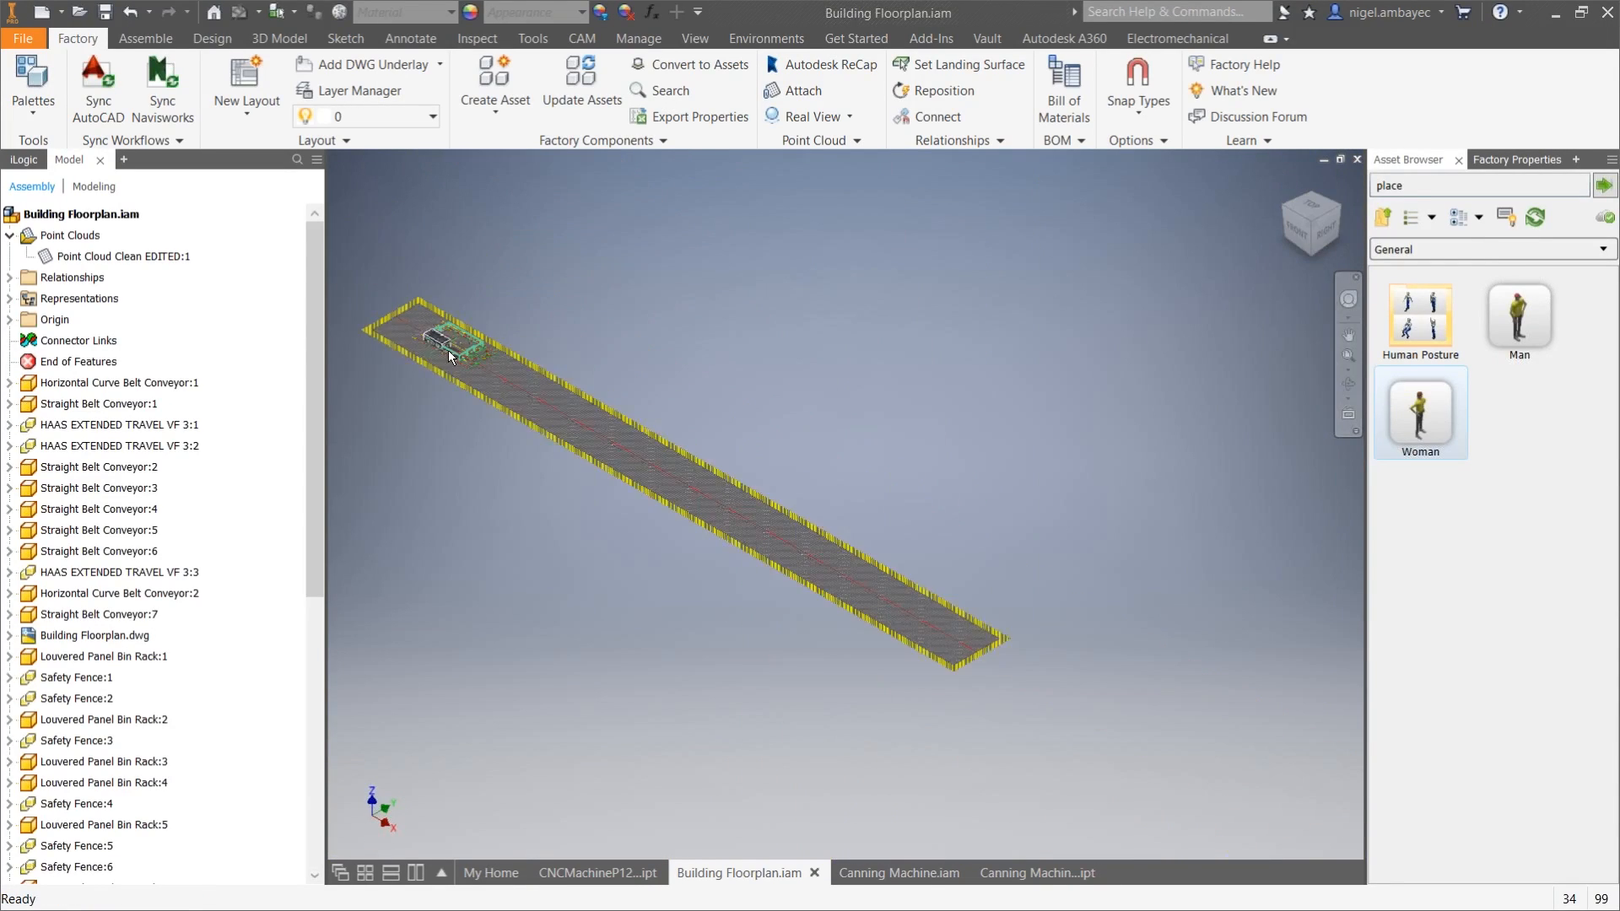
scroll(428, 353, down, 5)
scroll(428, 354, down, 4)
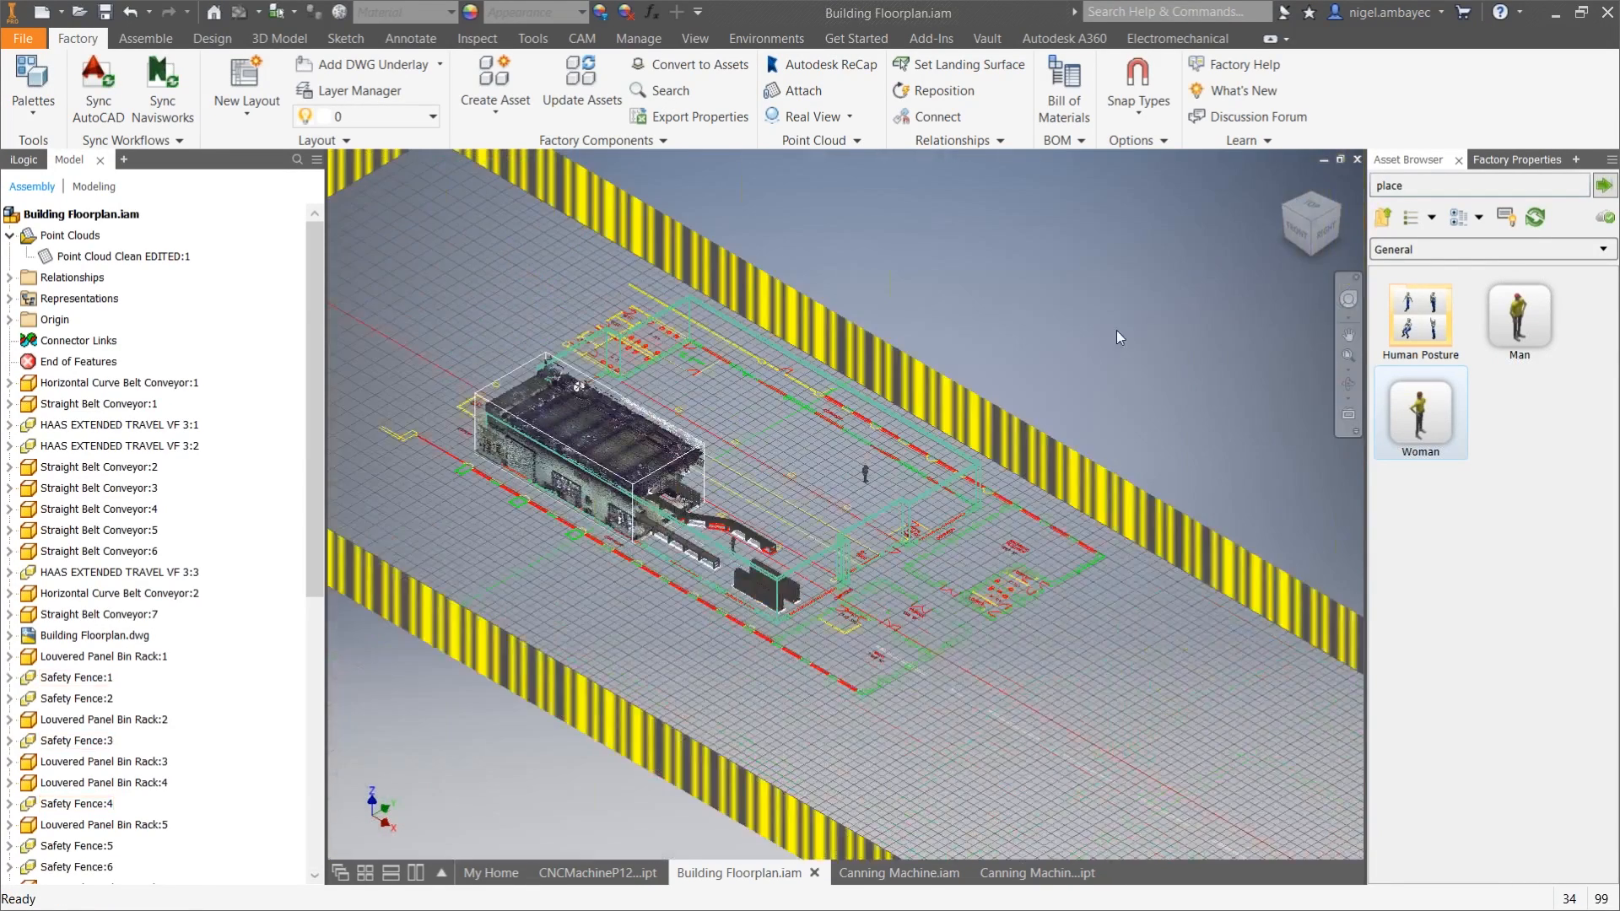
scroll(615, 514, down, 6)
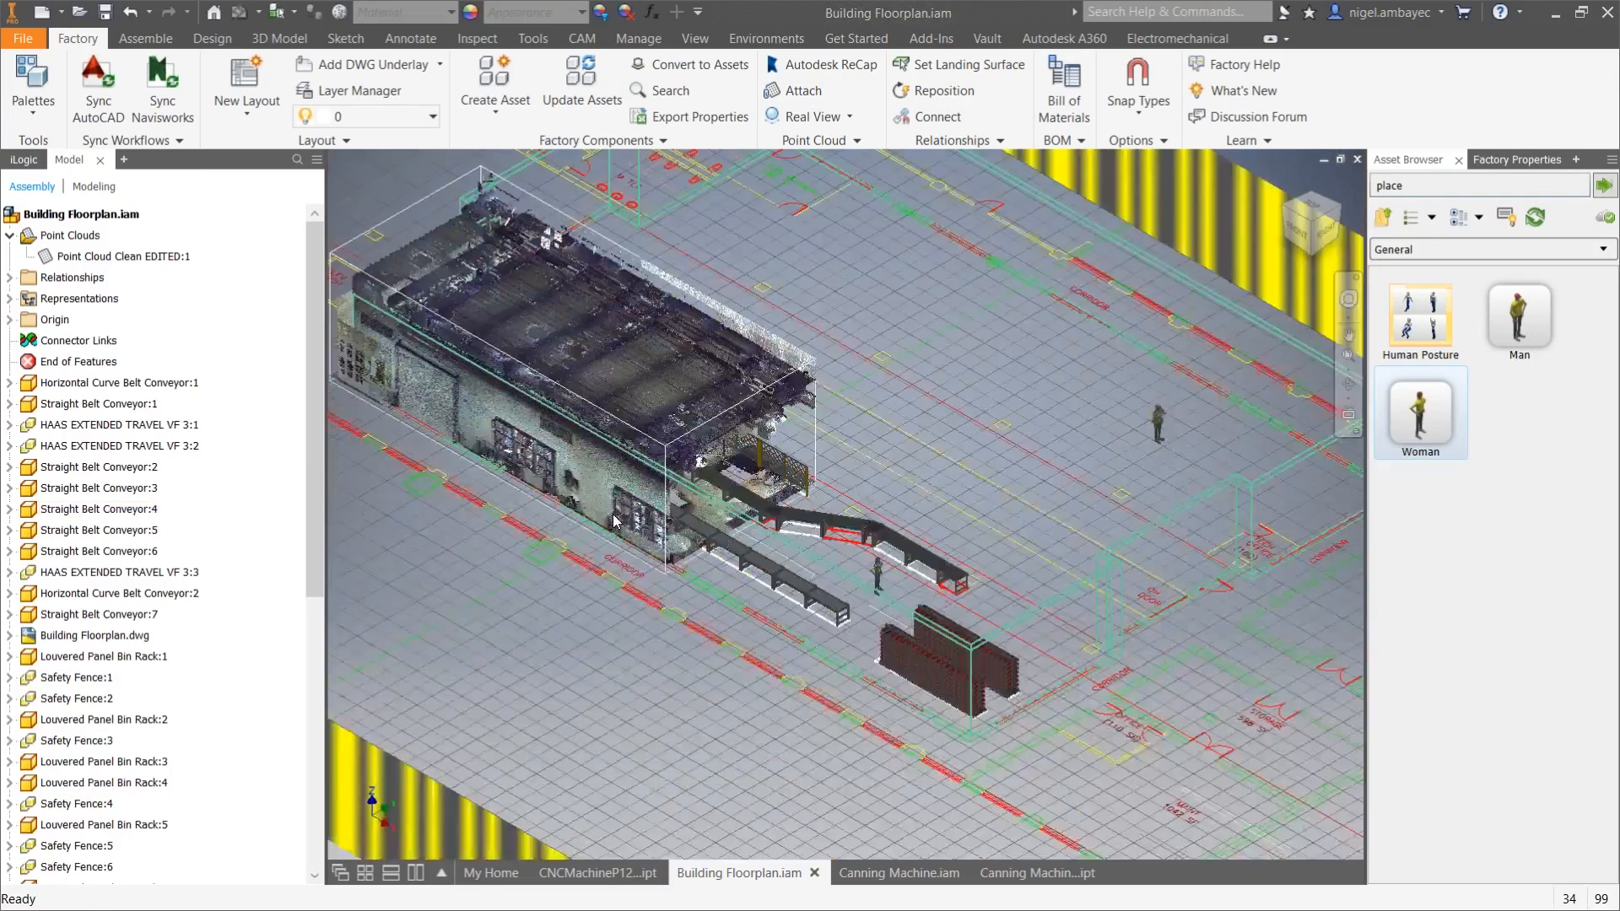
shift+middle_drag(843, 531, 650, 456)
shift+middle_drag(498, 498, 431, 422)
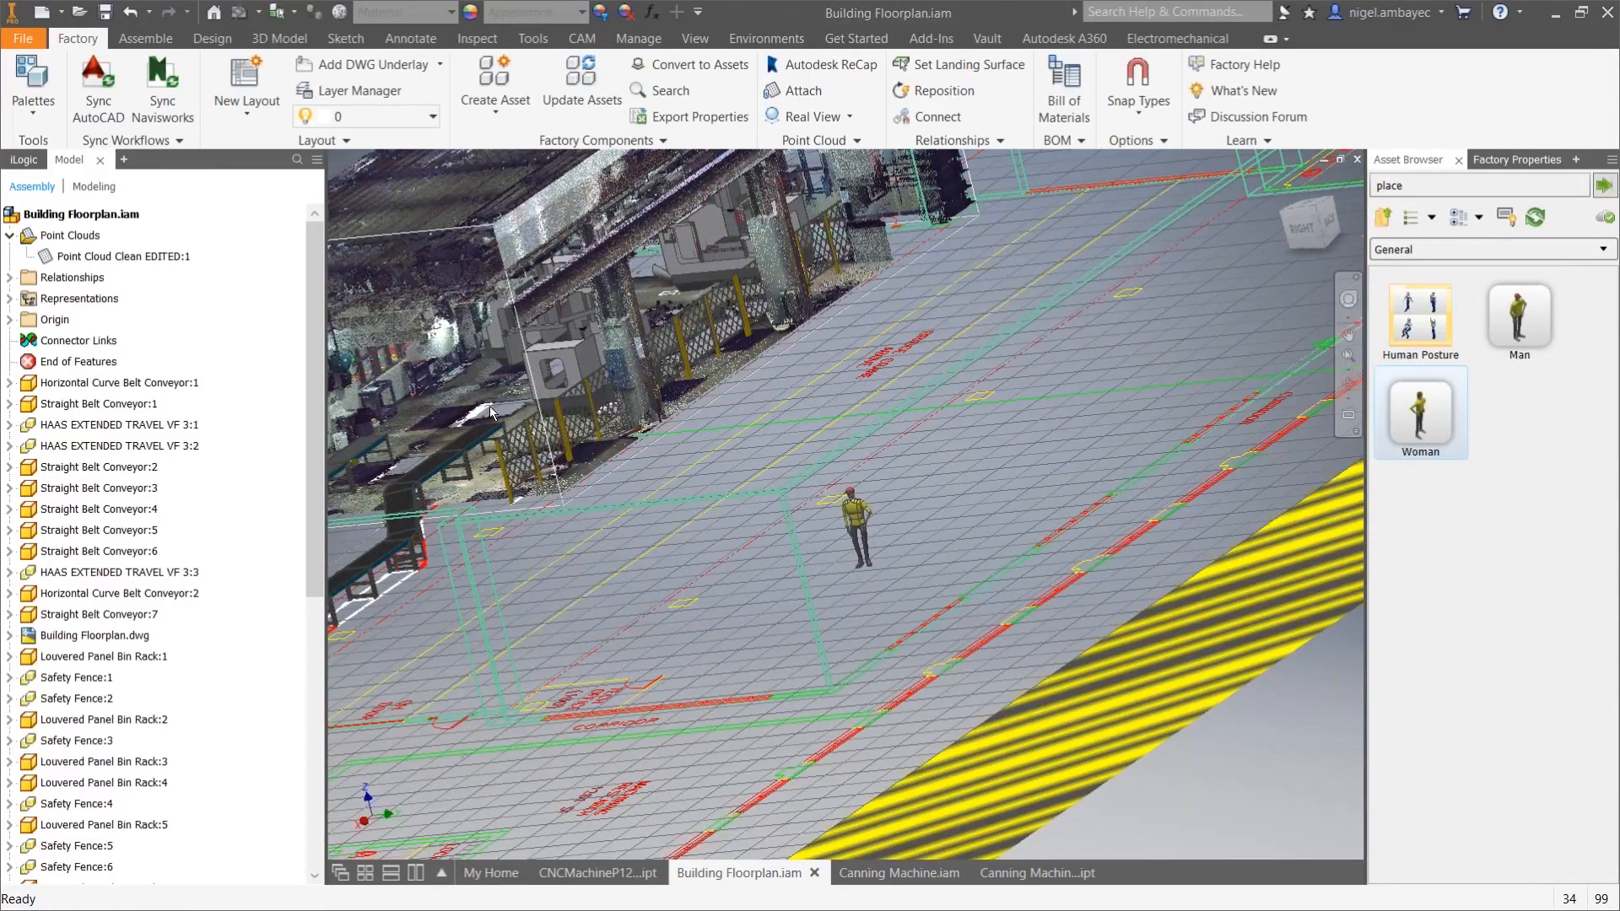
middle_drag(616, 476, 835, 532)
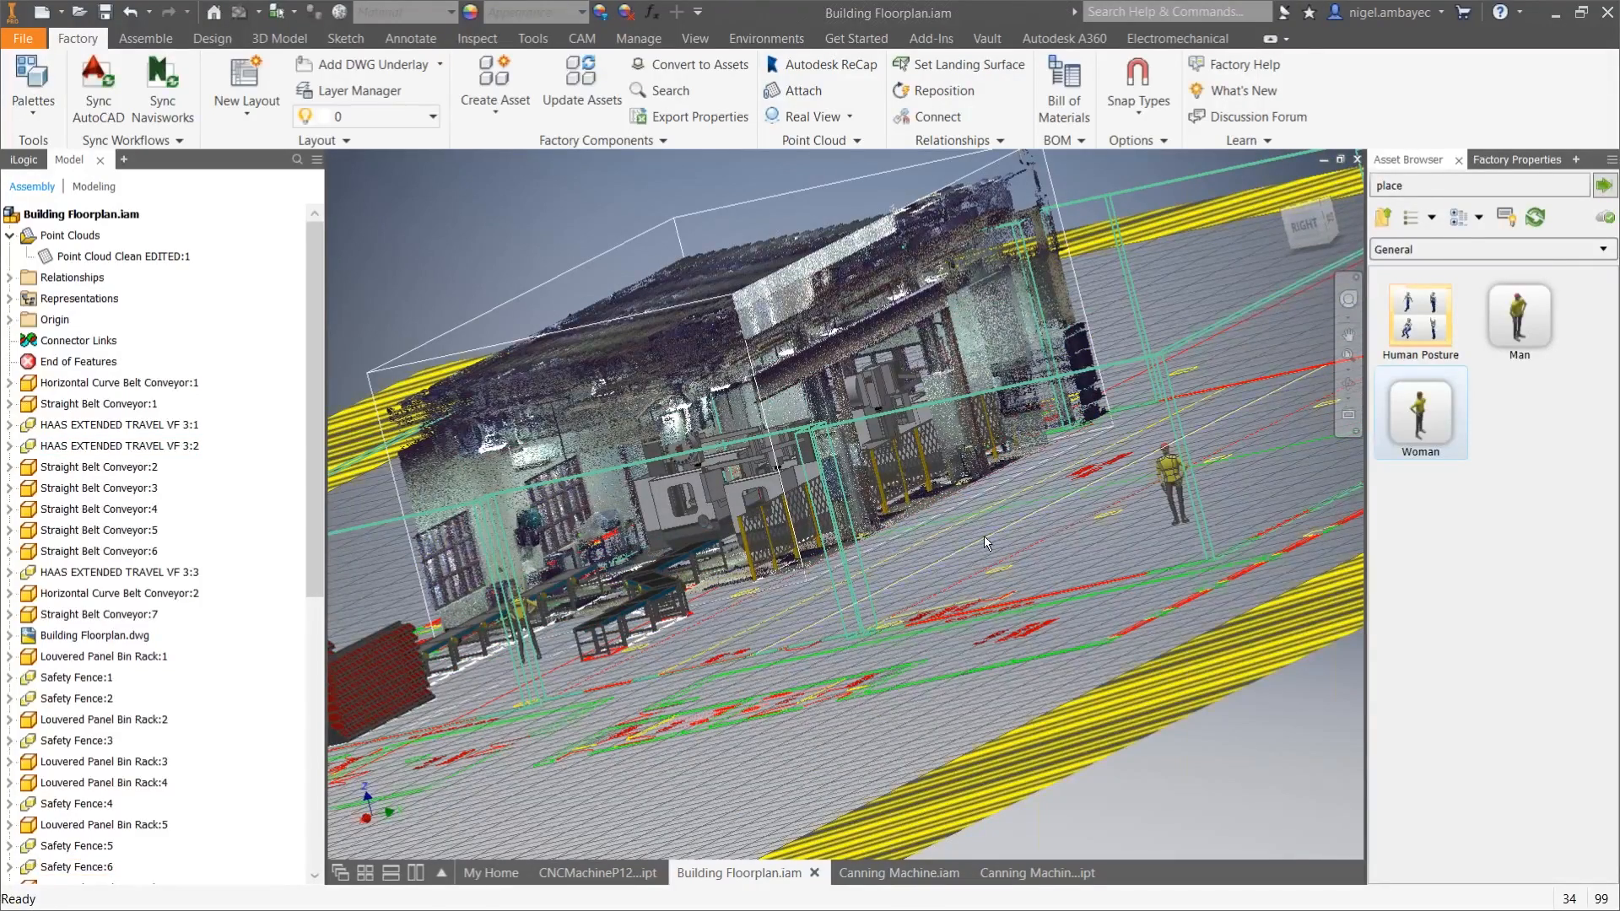
shift+middle_drag(984, 534, 731, 482)
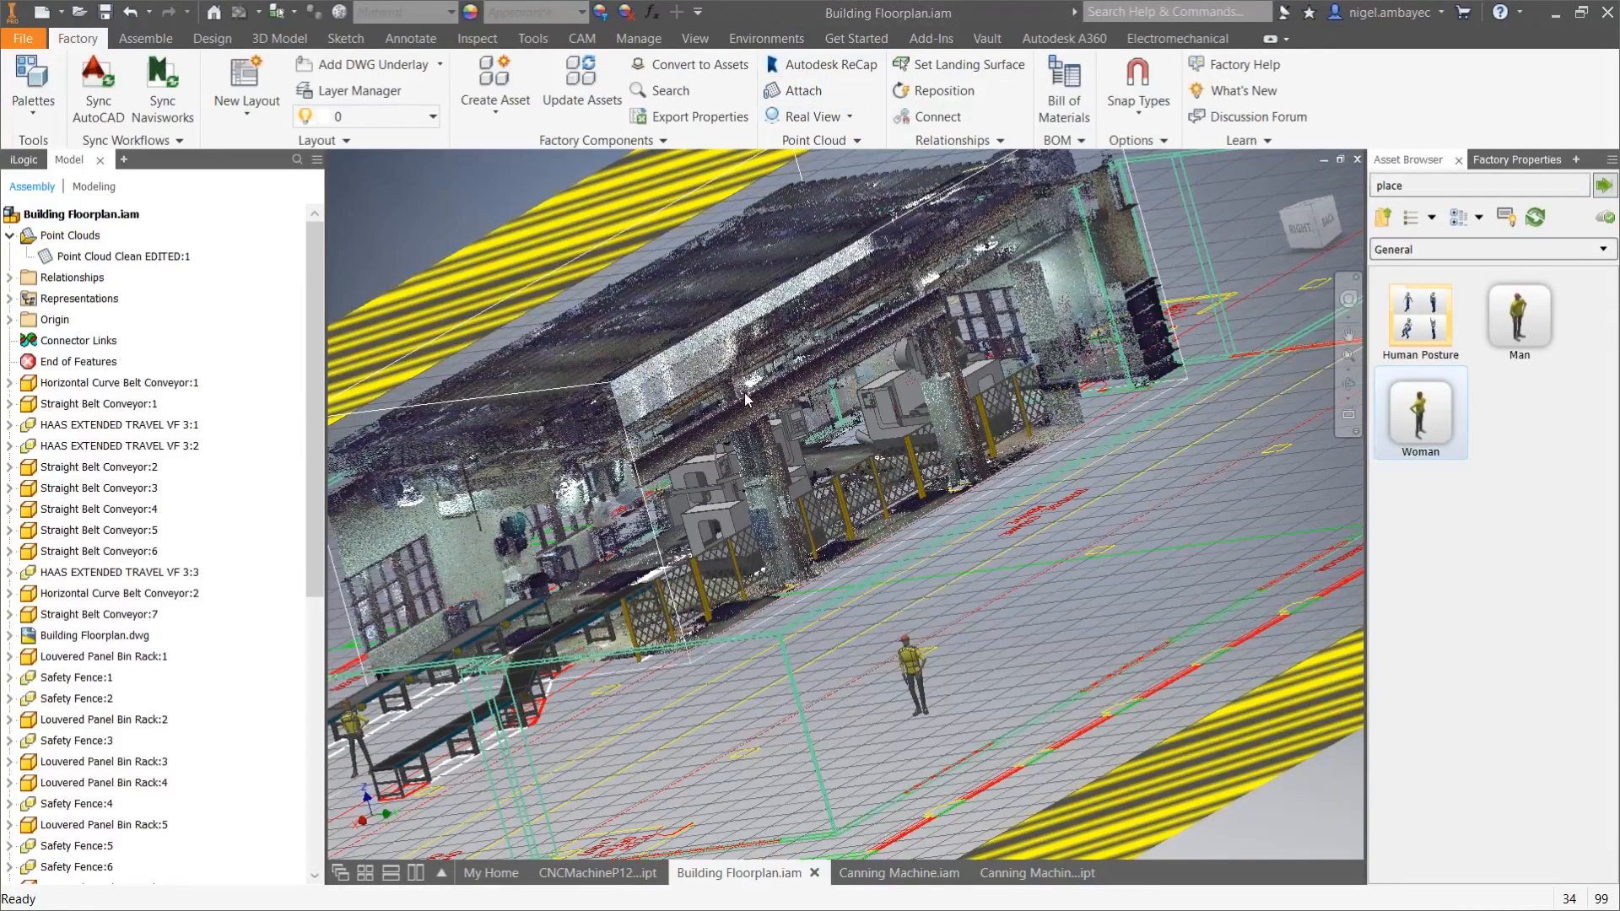
Step: Open the file selection for attaching a point cloud and close it without attaching one
click(797, 94)
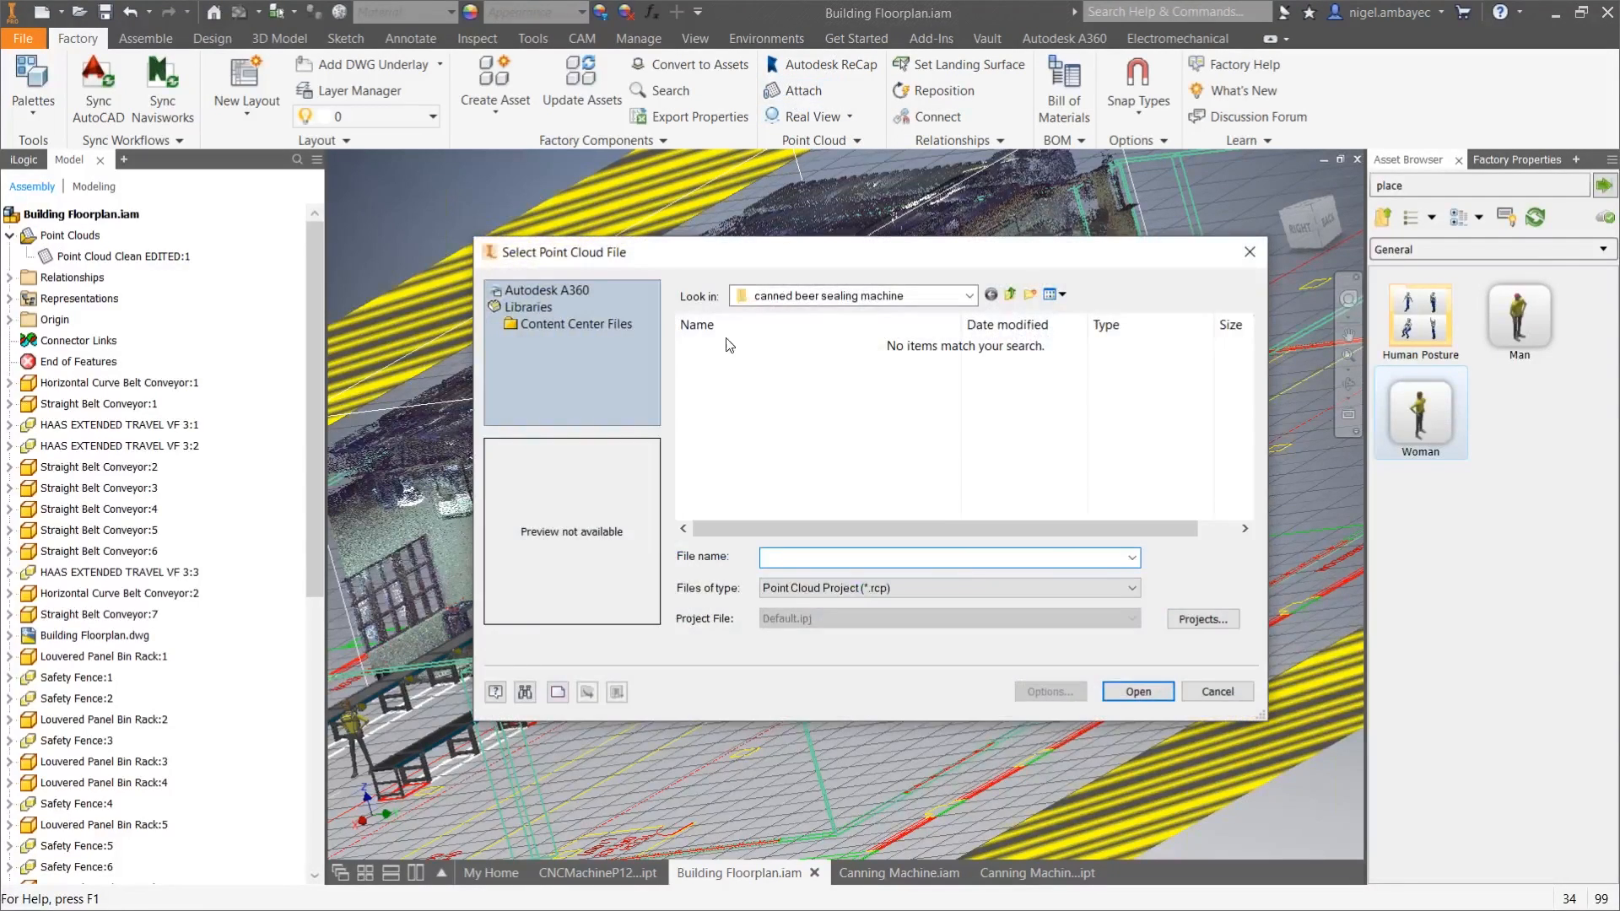
click(1248, 252)
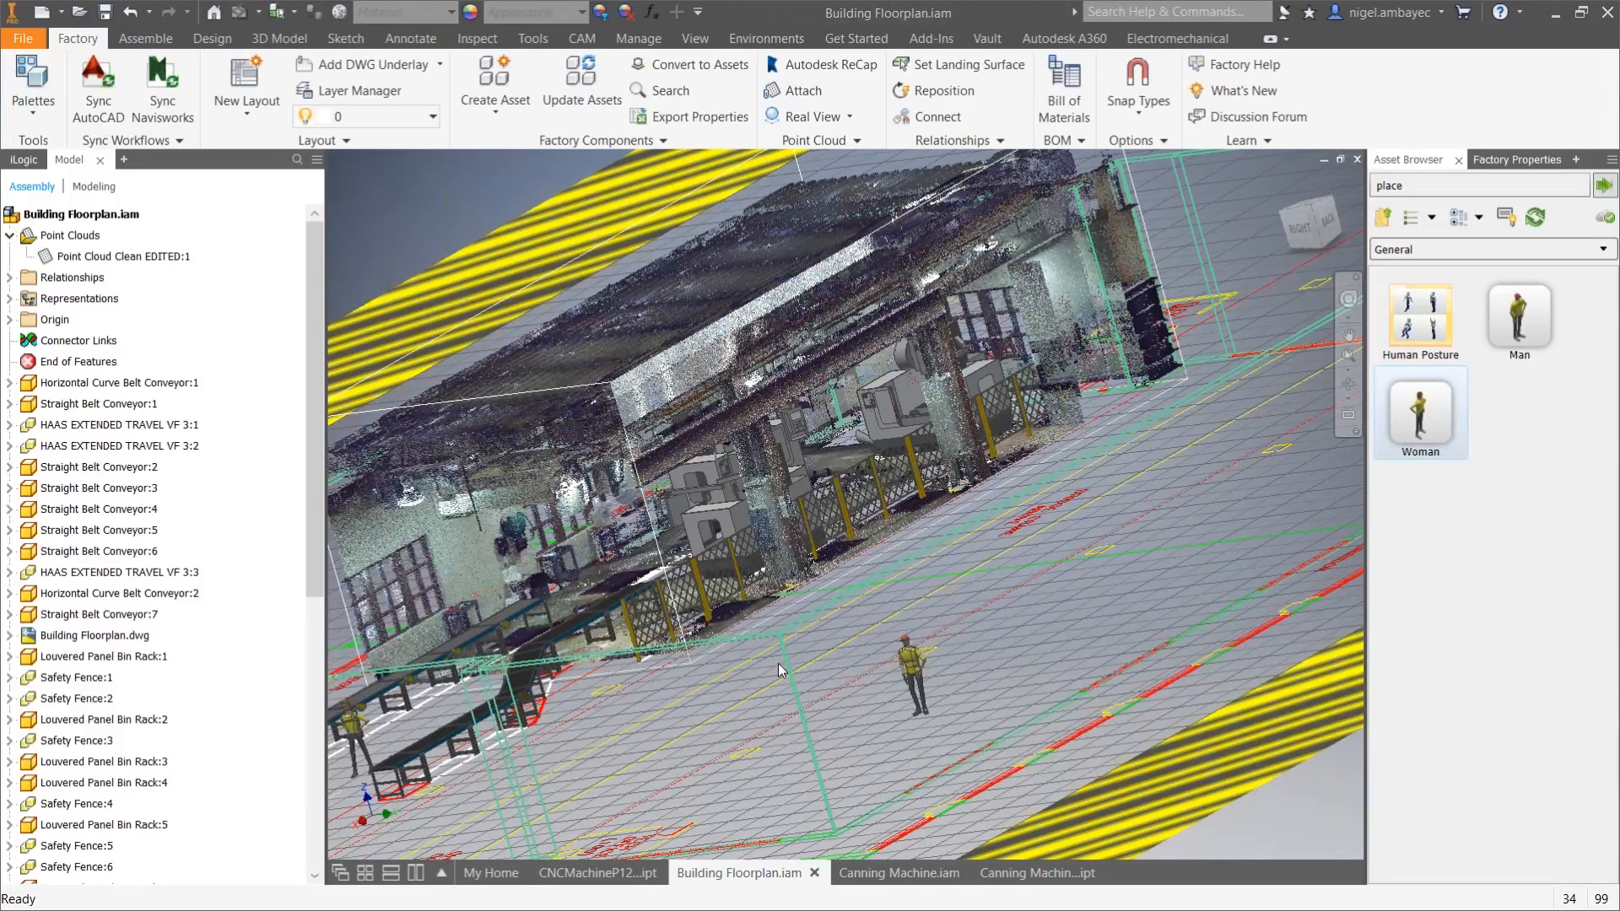
Step: Switch to the Building Floorplan drawing in AutoCAD Mechanical
key(alt+Tab)
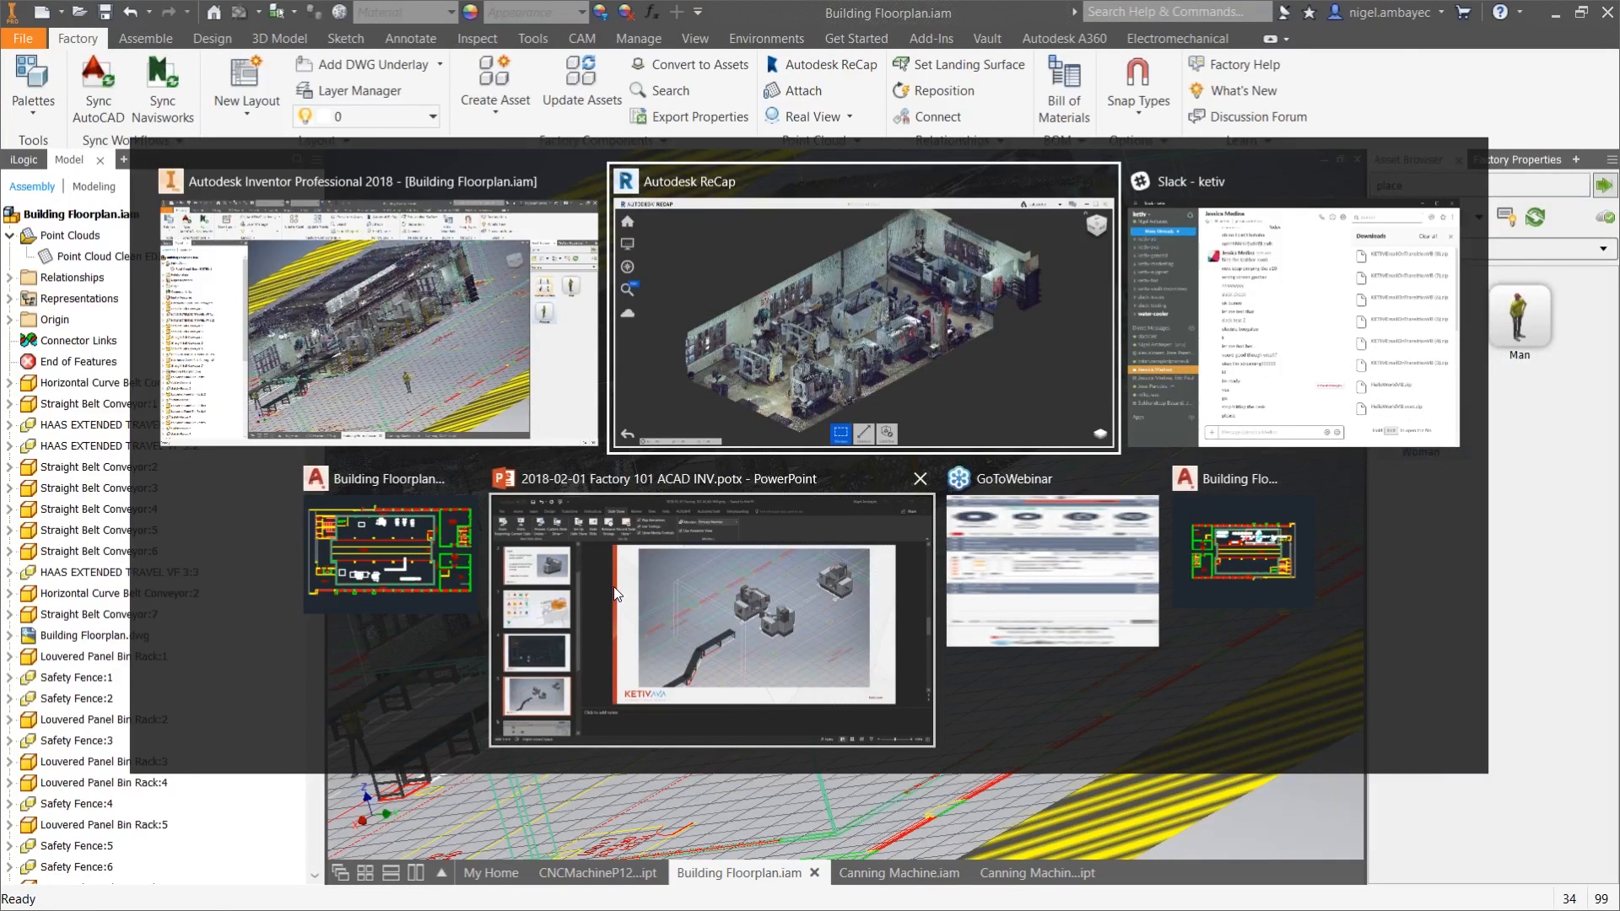
key(alt+Tab)
key(alt+Tab)
key(alt+Tab)
key(alt+Tab)
key(alt+Tab)
key(alt+Tab)
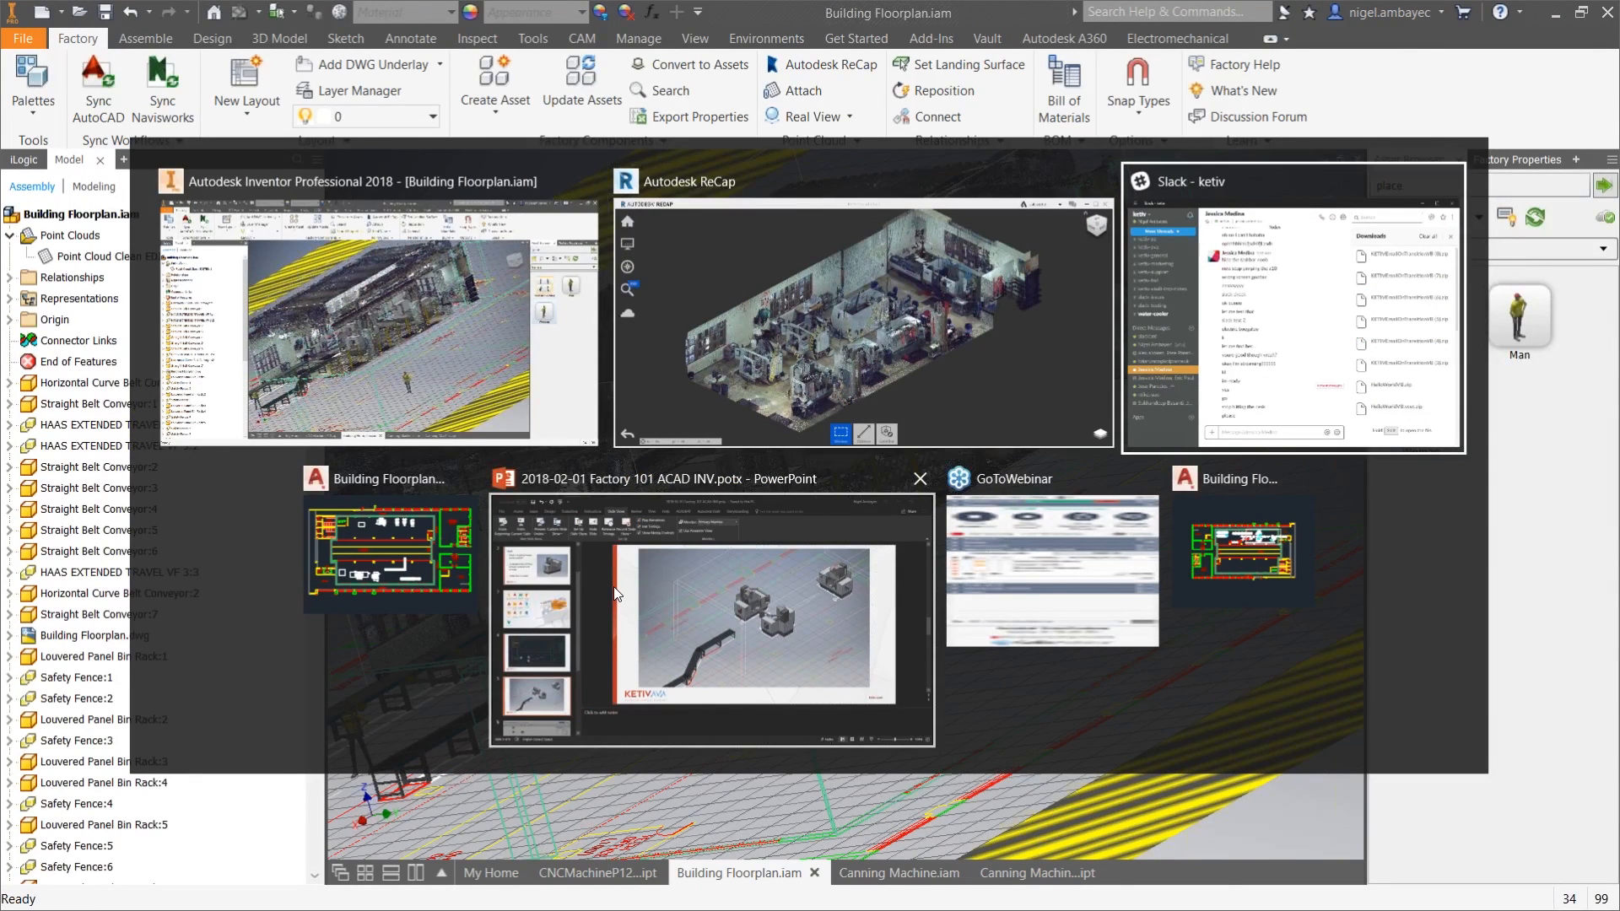
key(alt+Tab)
key(alt+Tab)
key(alt+Tab)
key(alt+Tab)
key(alt+Tab)
key(alt+Tab)
key(alt)
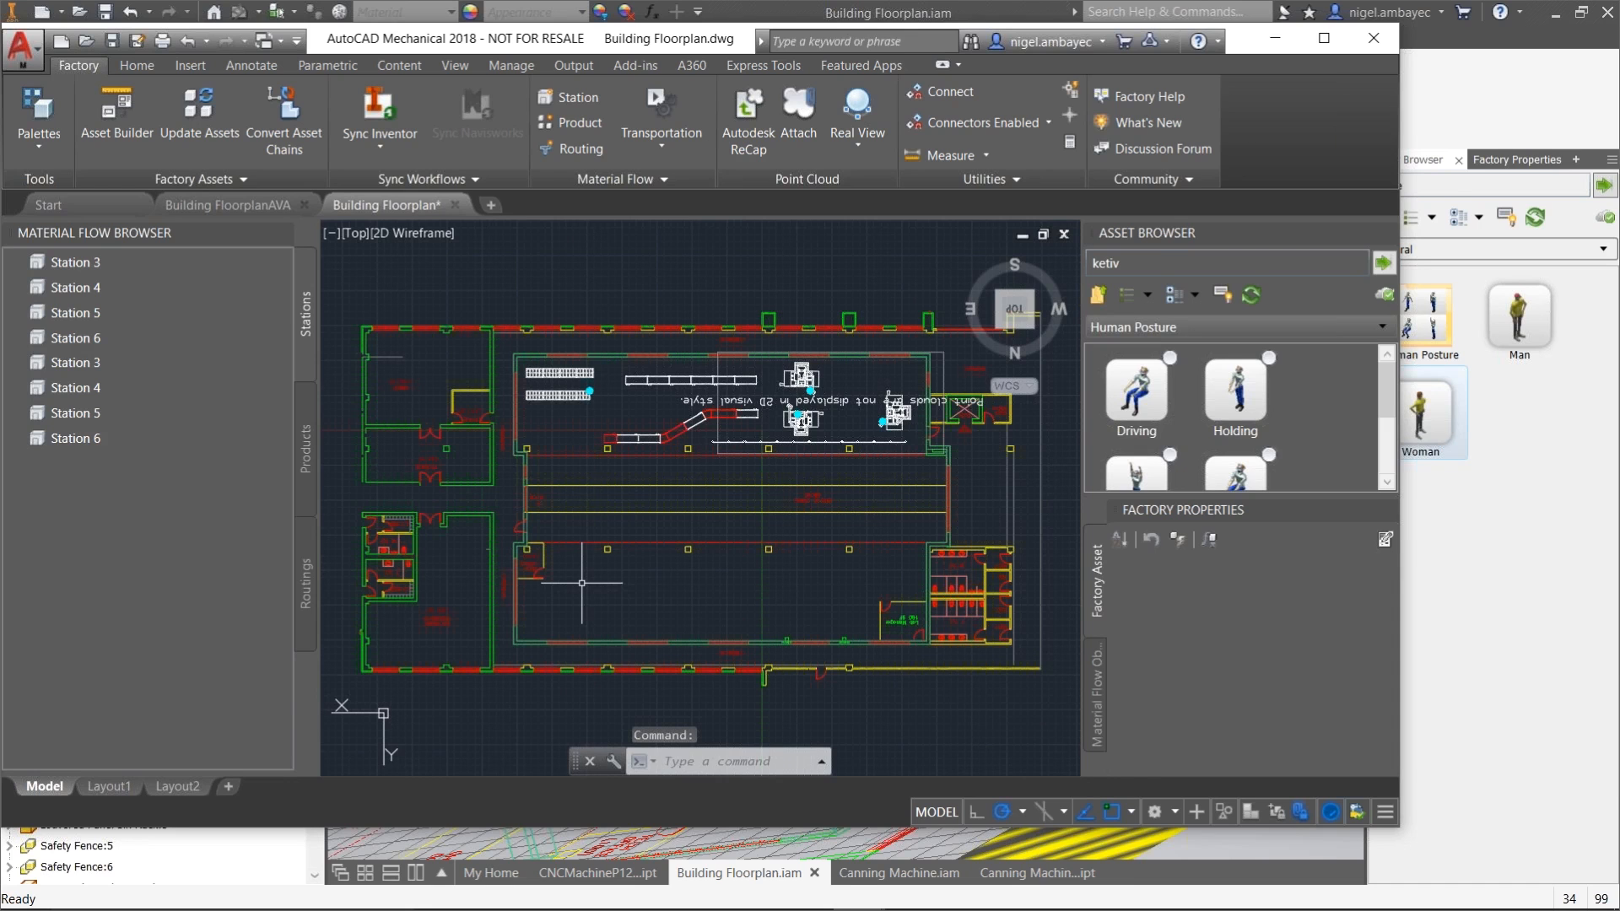
Step: Rotate the top view 180 degrees so north points up, and frame the CNC machines and conveyors
click(1071, 266)
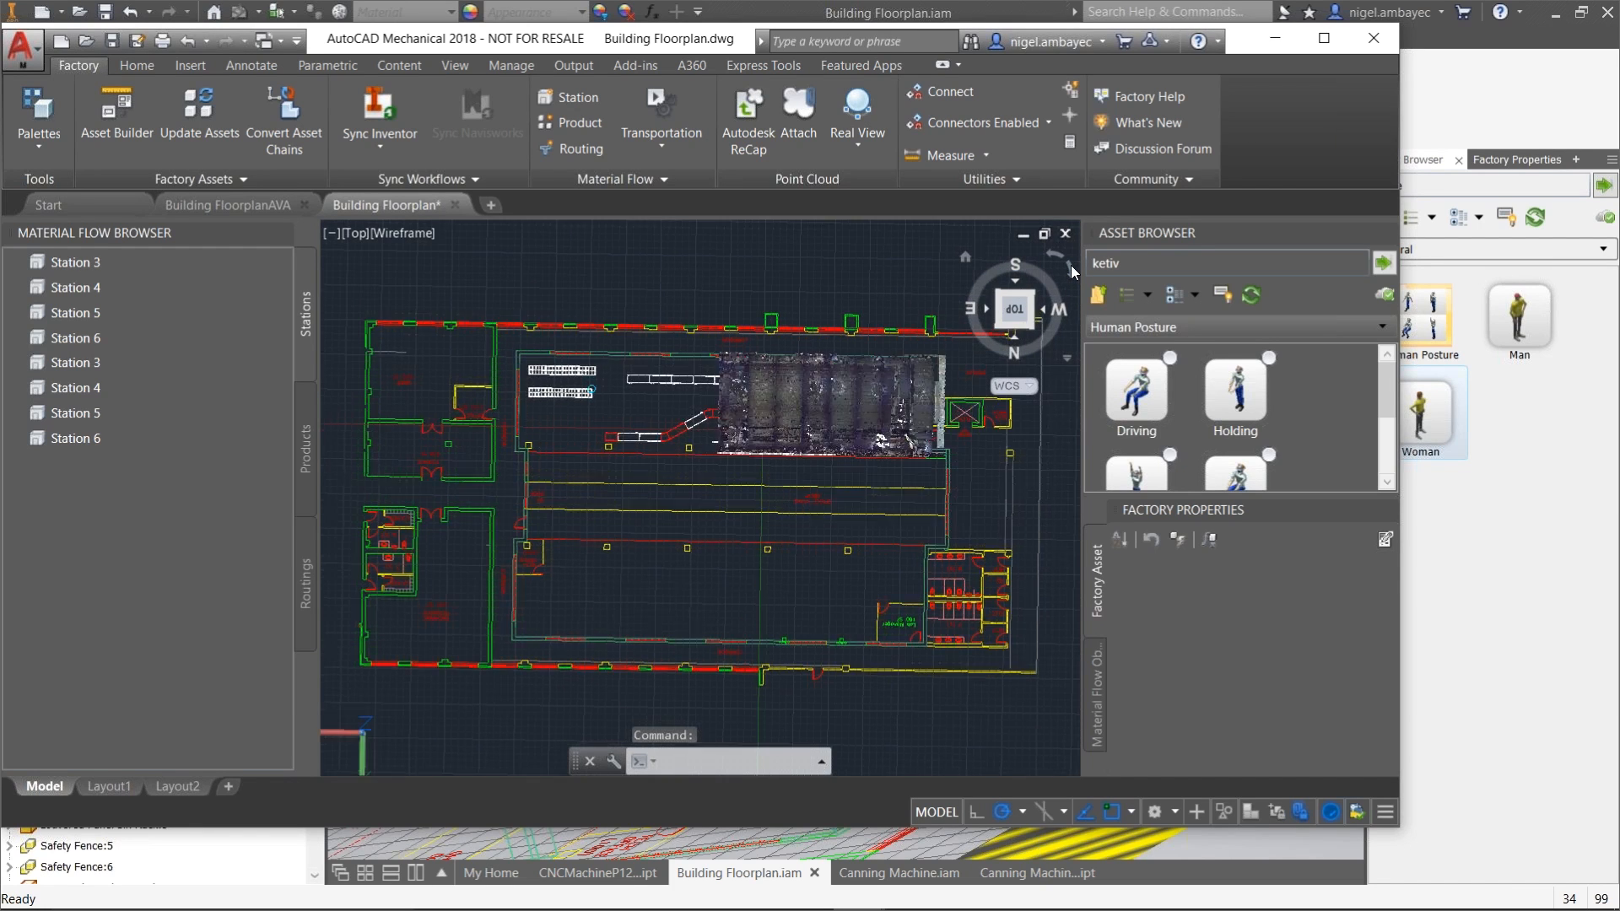
click(1071, 265)
click(1070, 271)
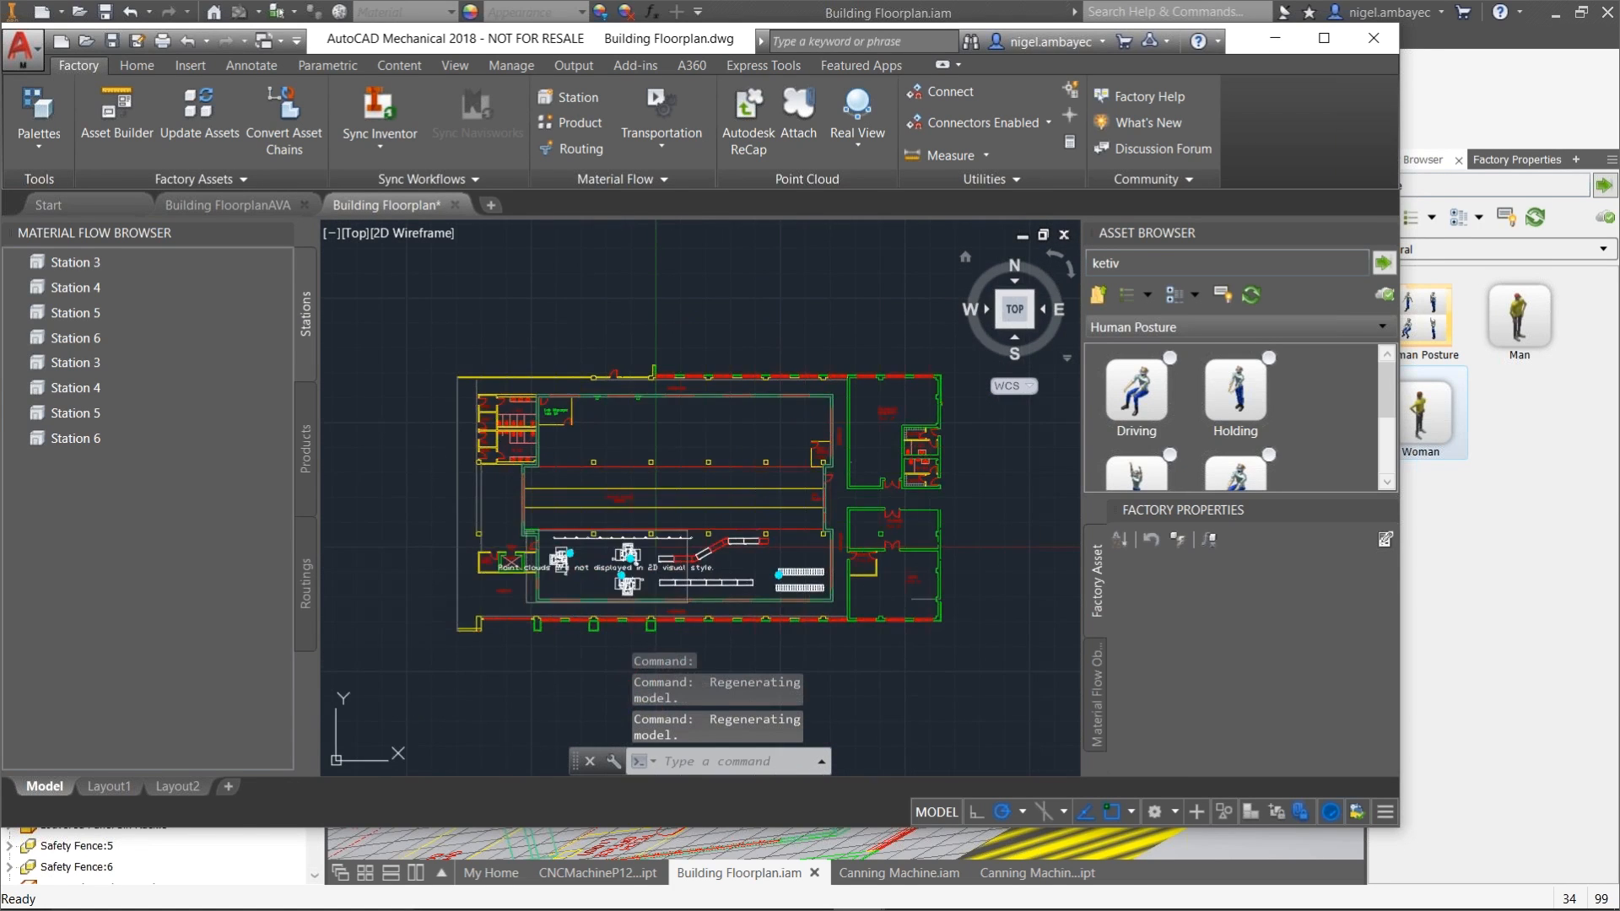
scroll(629, 569, up, 4)
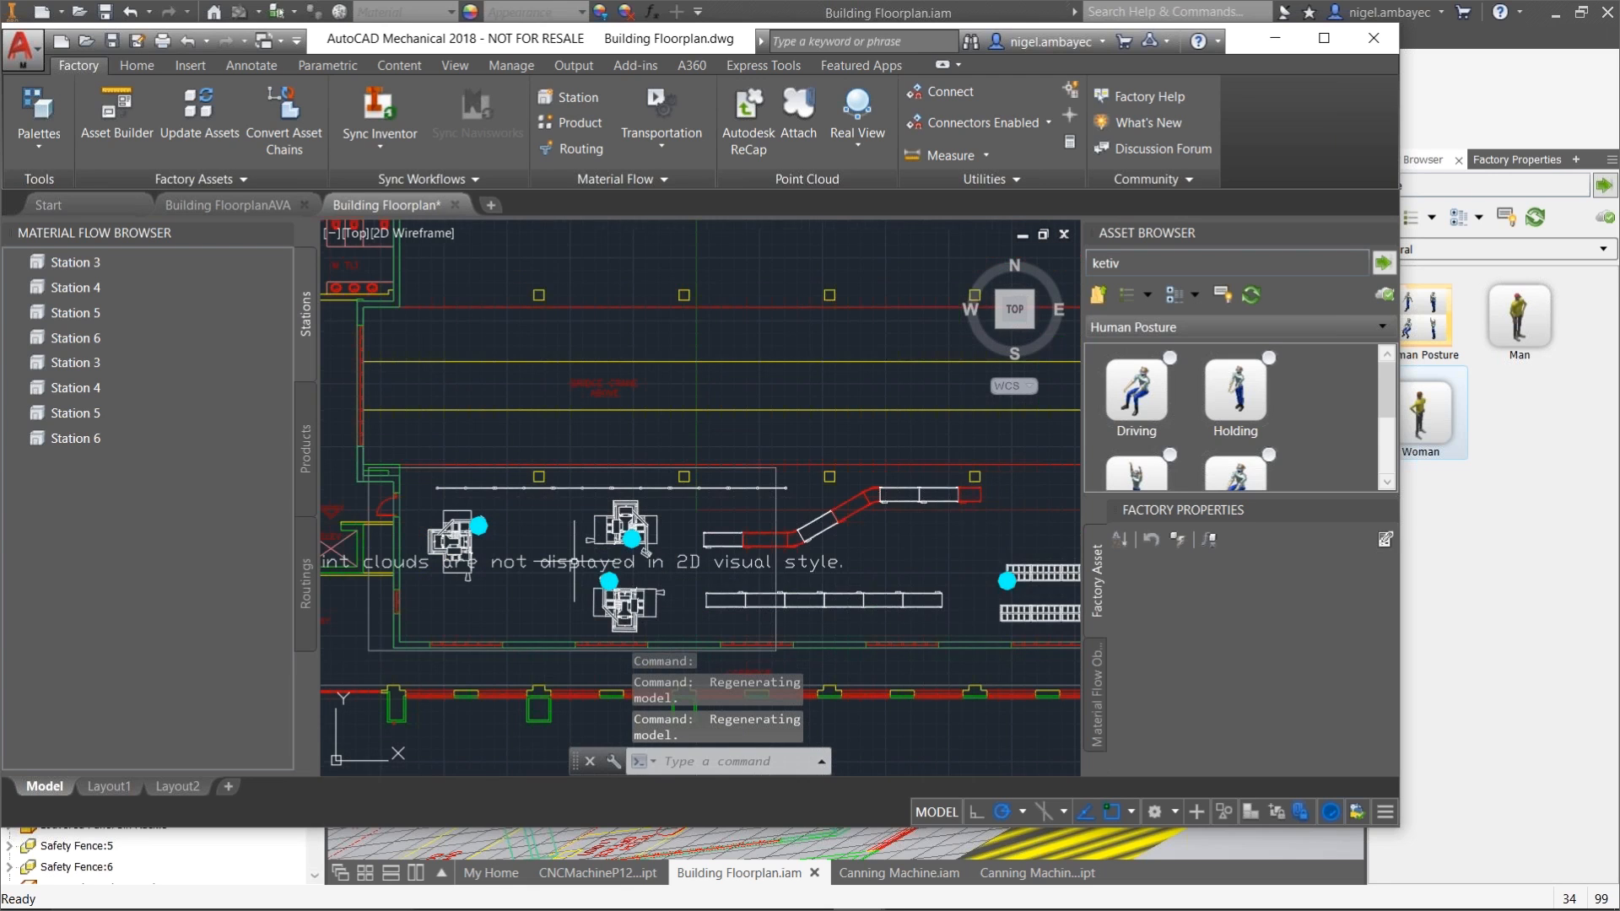
middle_drag(575, 556, 688, 529)
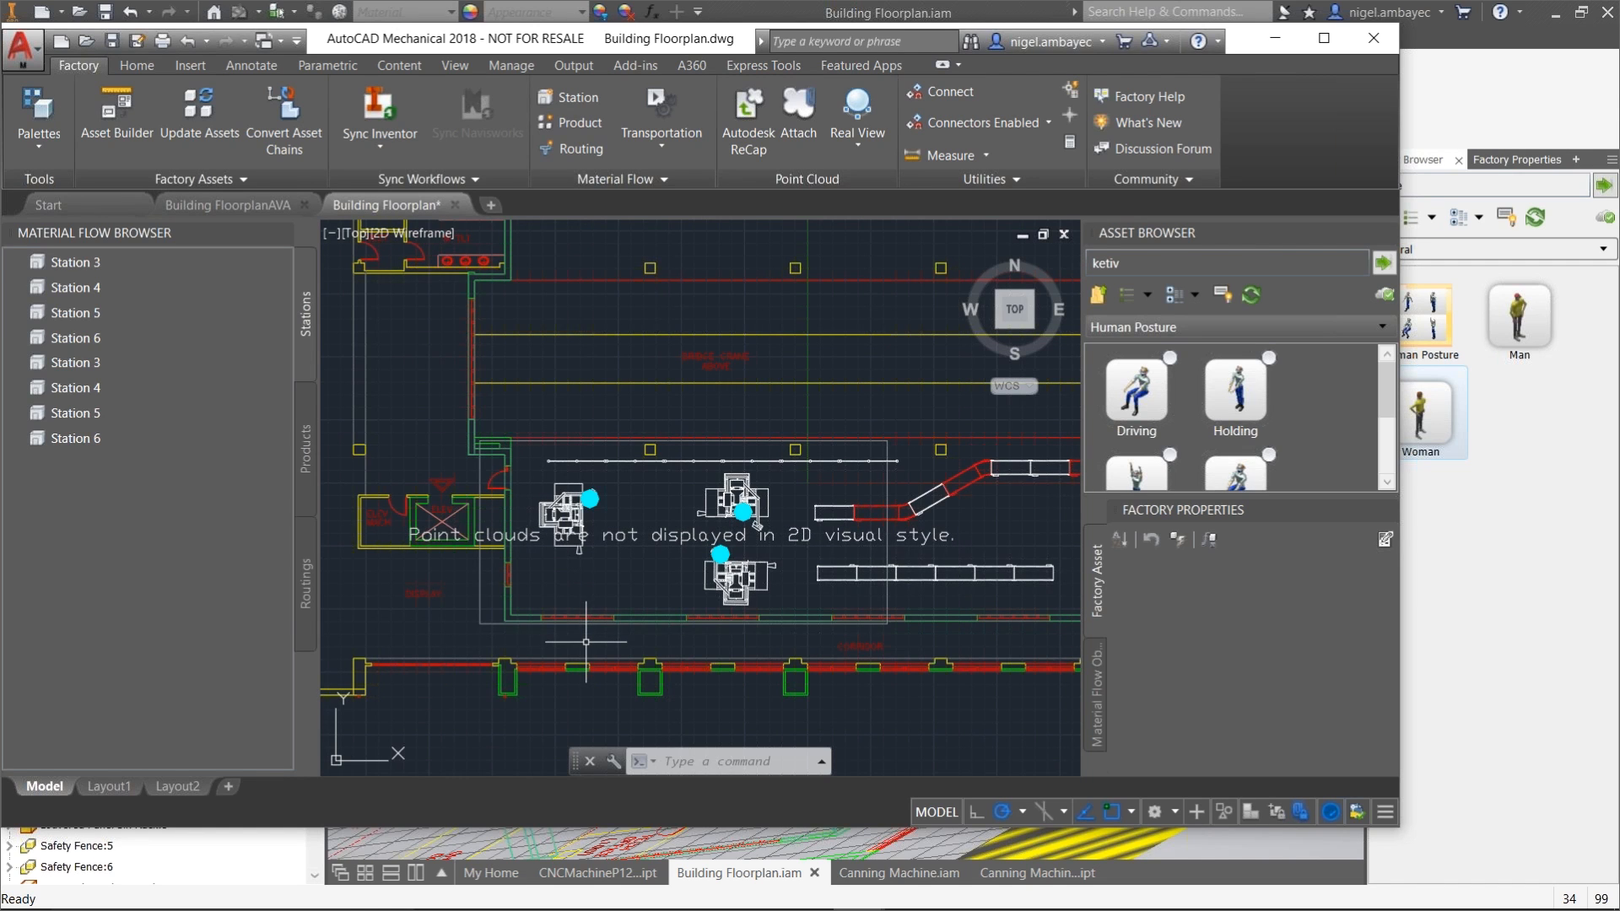
Step: Examine the floor plan's point cloud boundary, CNC machines, conveyors and bin racks in the SE isometric view and from other 3D angles
mouse_move(1015, 309)
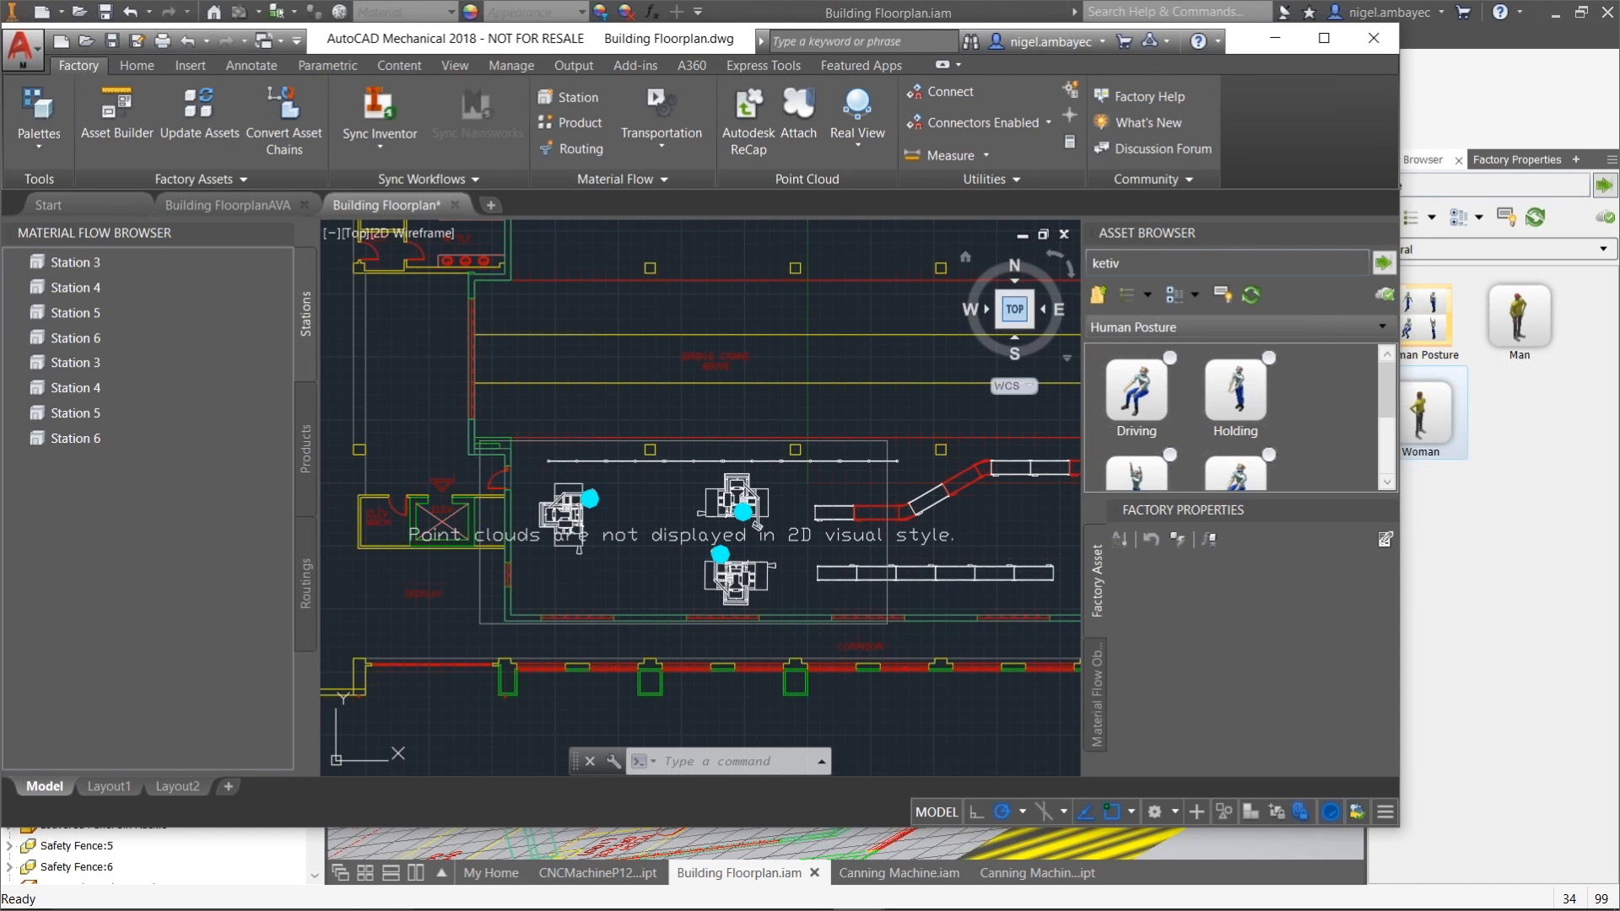
click(1033, 330)
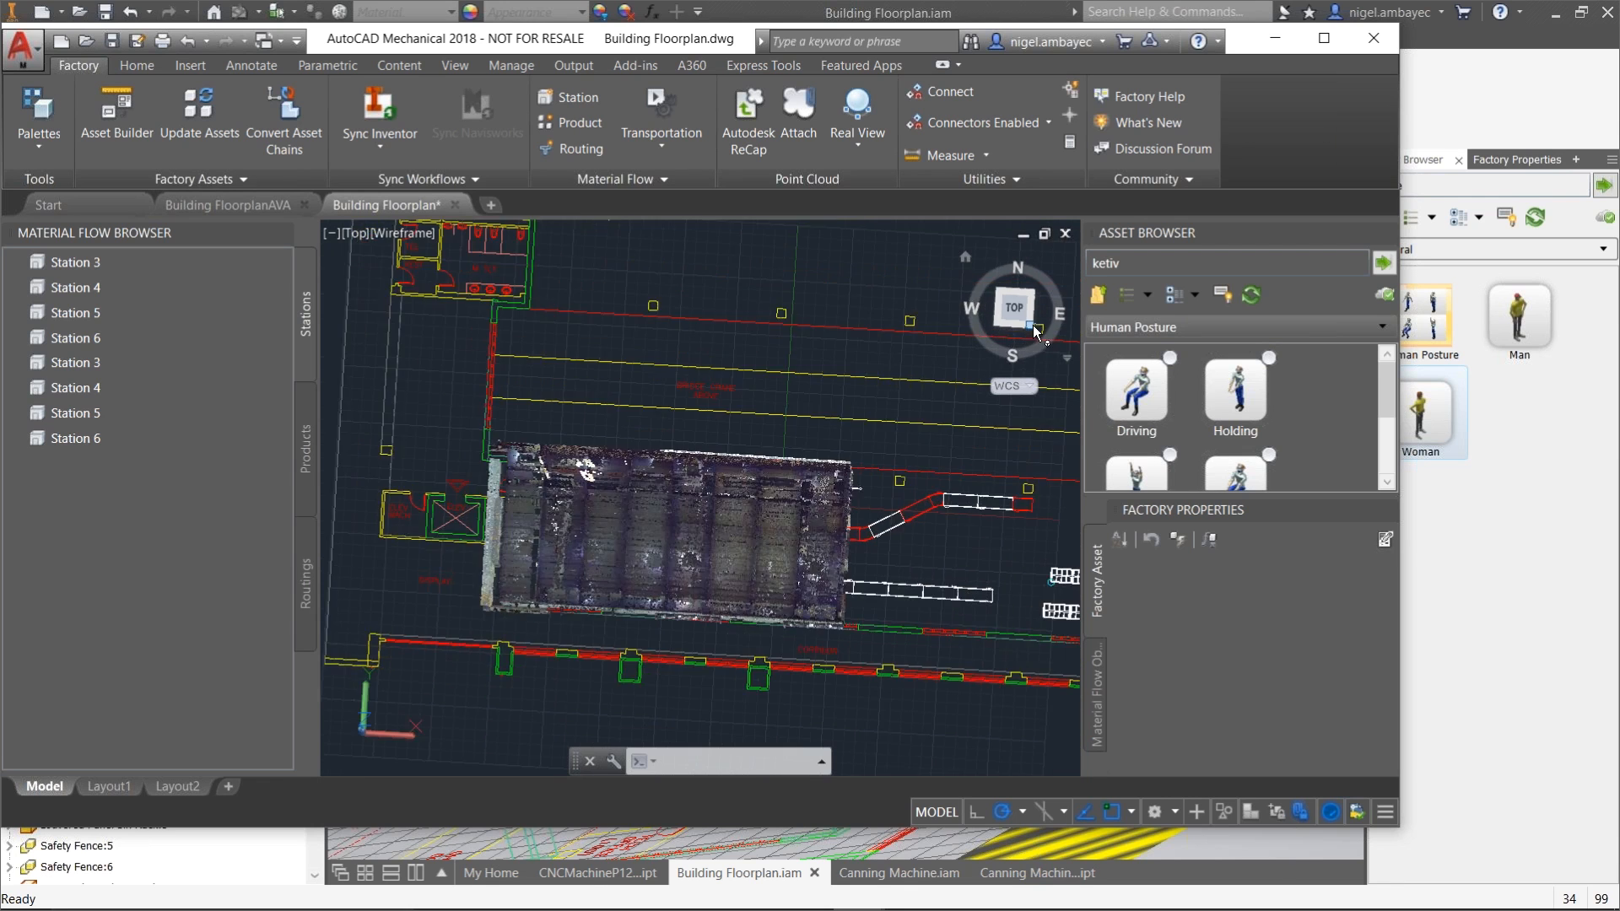
scroll(609, 557, down, 1)
scroll(604, 549, up, 3)
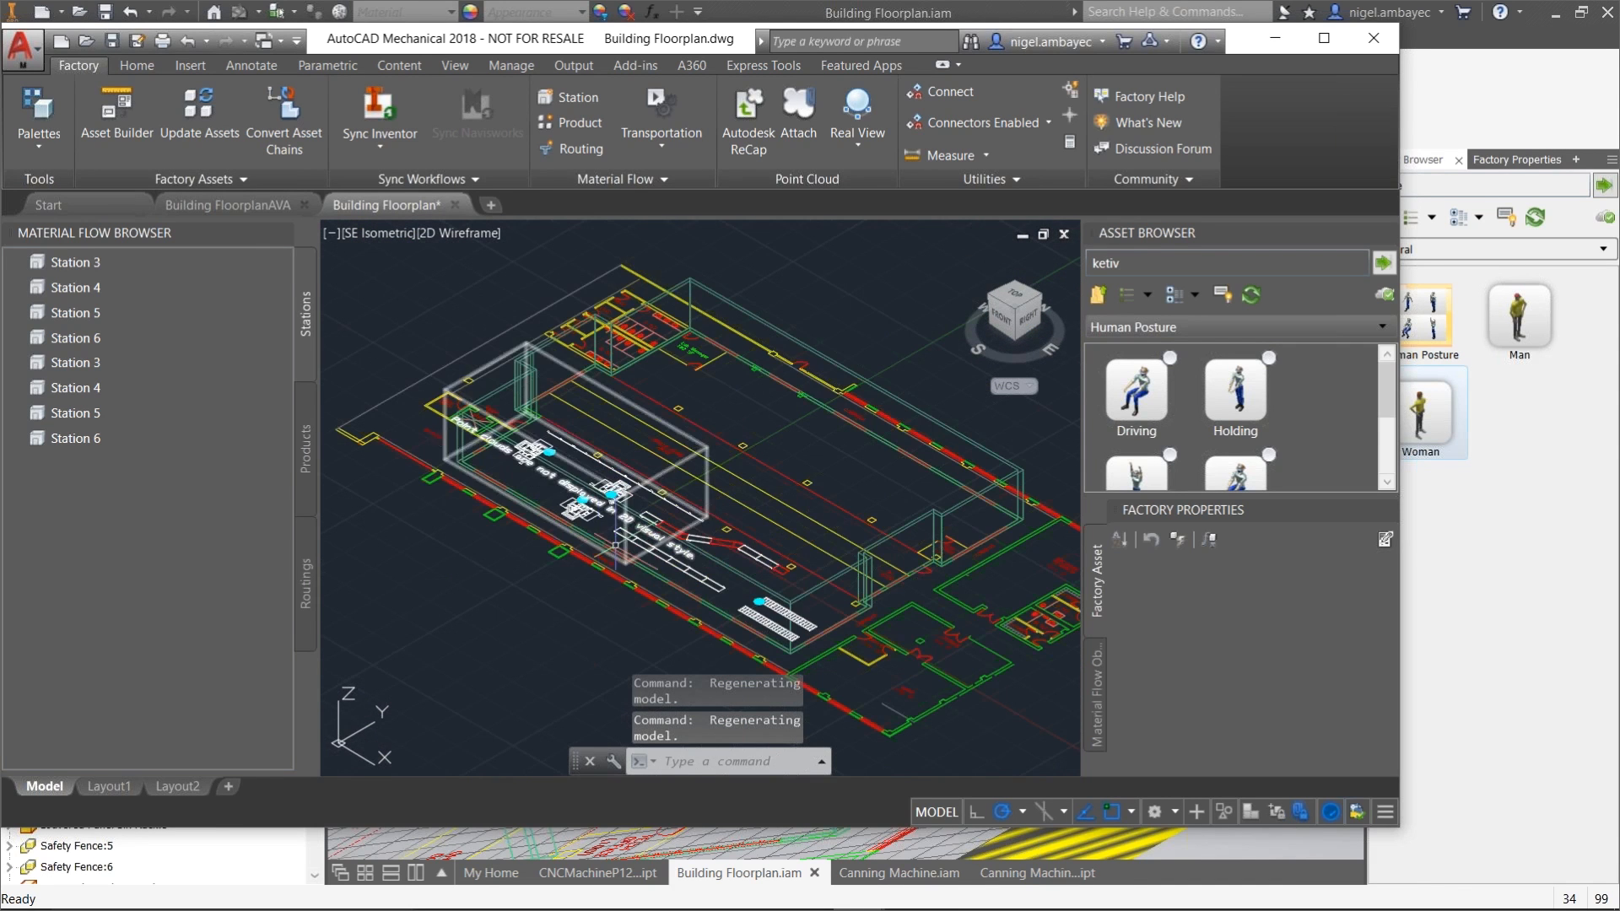
scroll(740, 540, up, 2)
scroll(656, 542, down, 2)
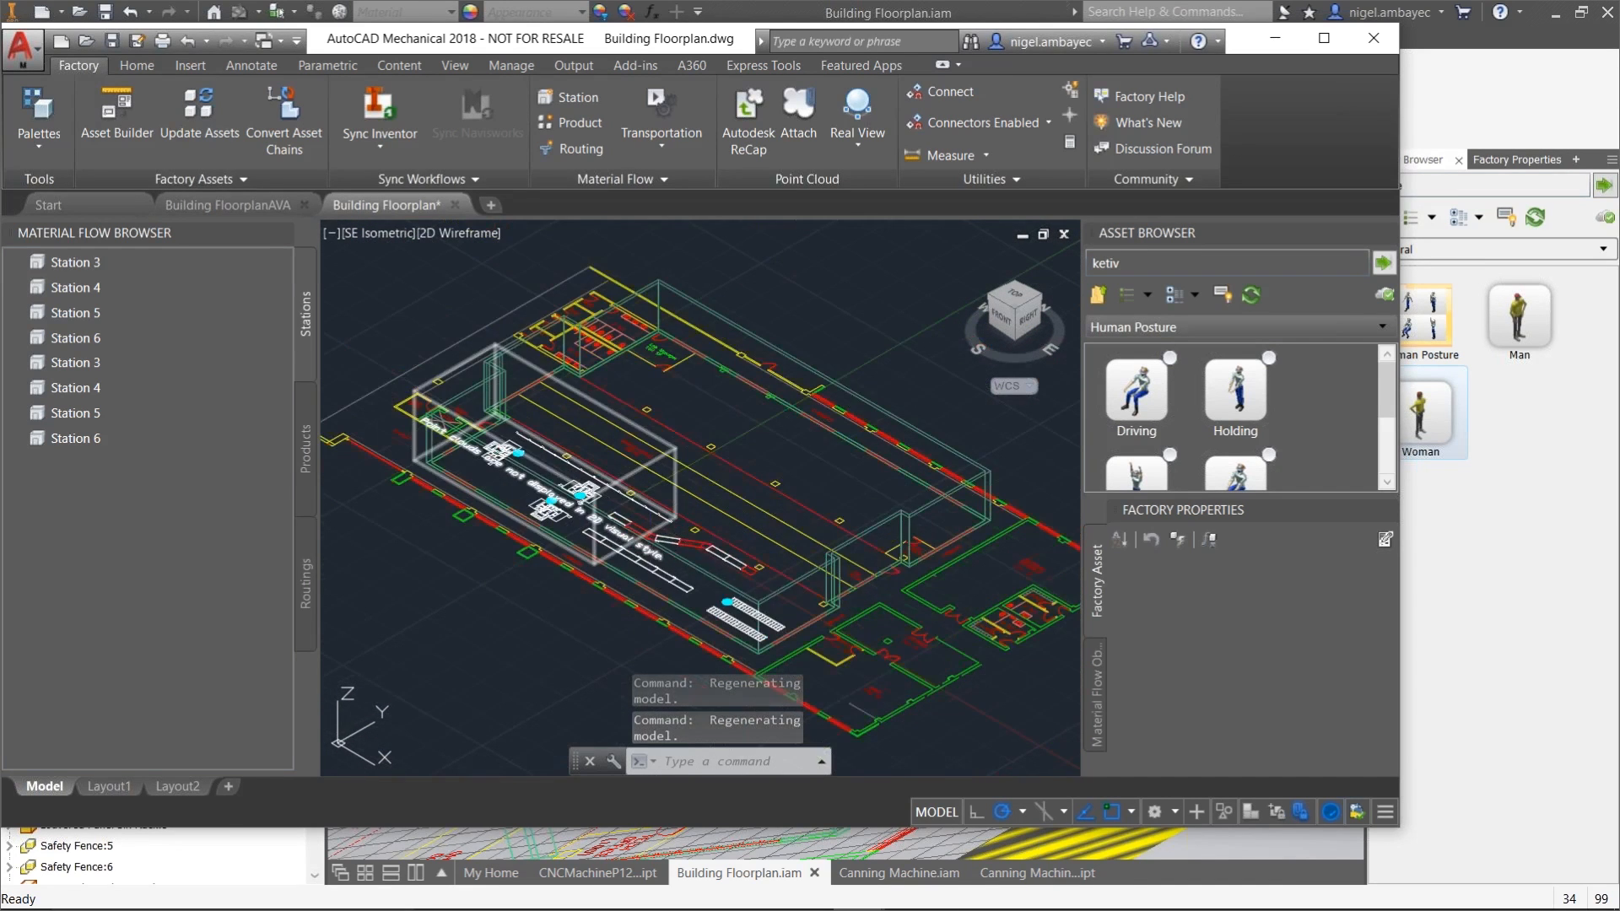
scroll(657, 548, up, 2)
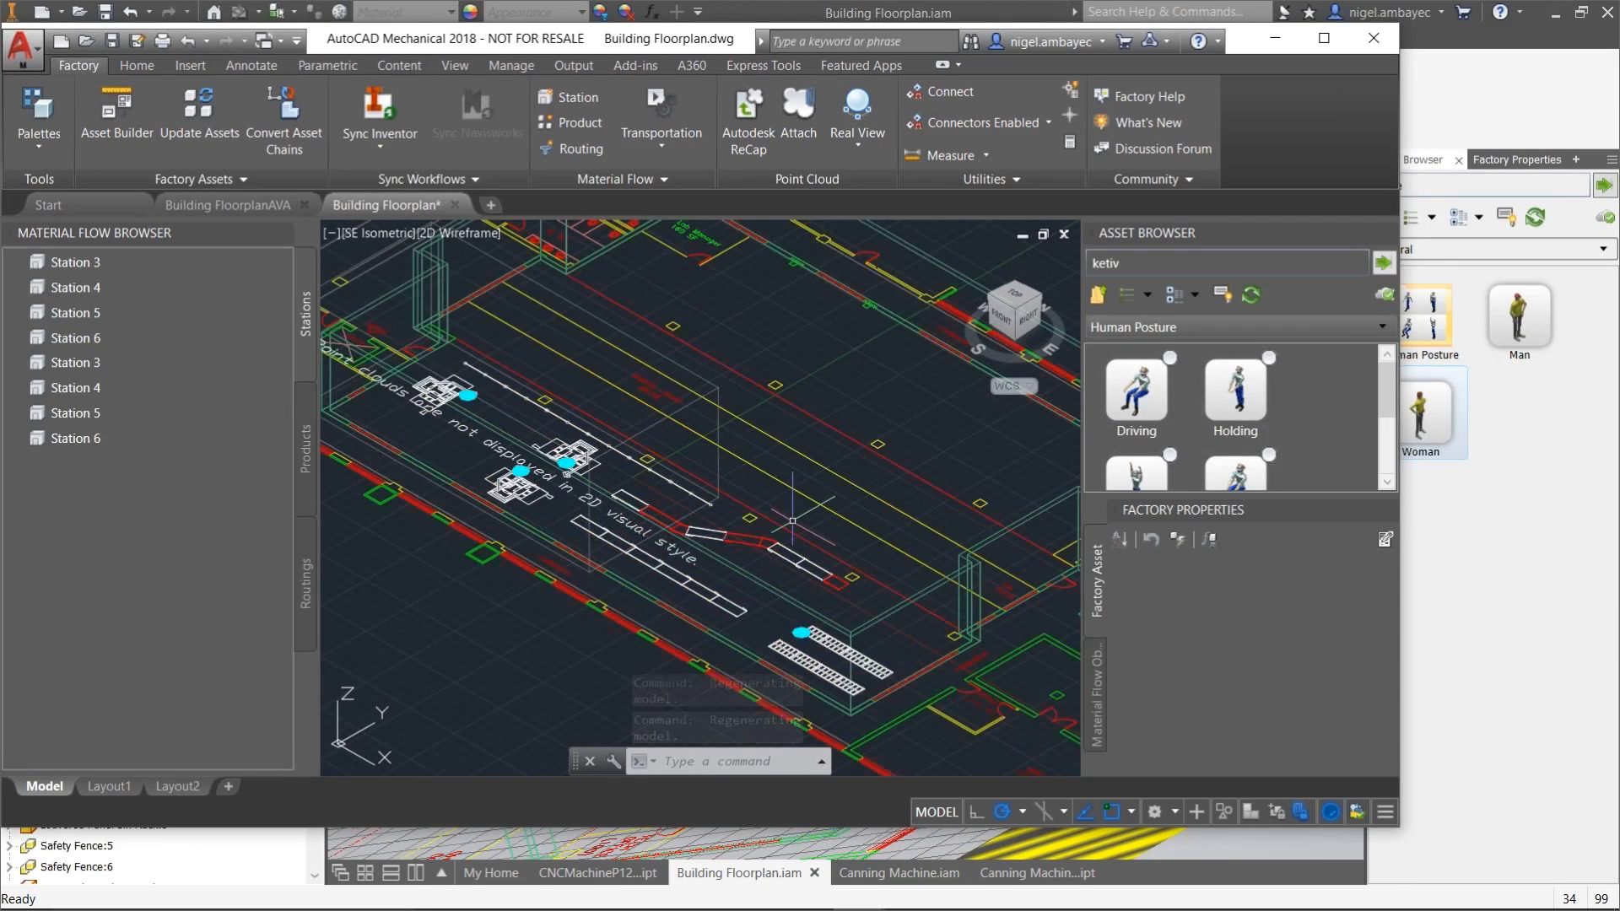
scroll(838, 460, down, 2)
shift+middle_drag(844, 460, 597, 426)
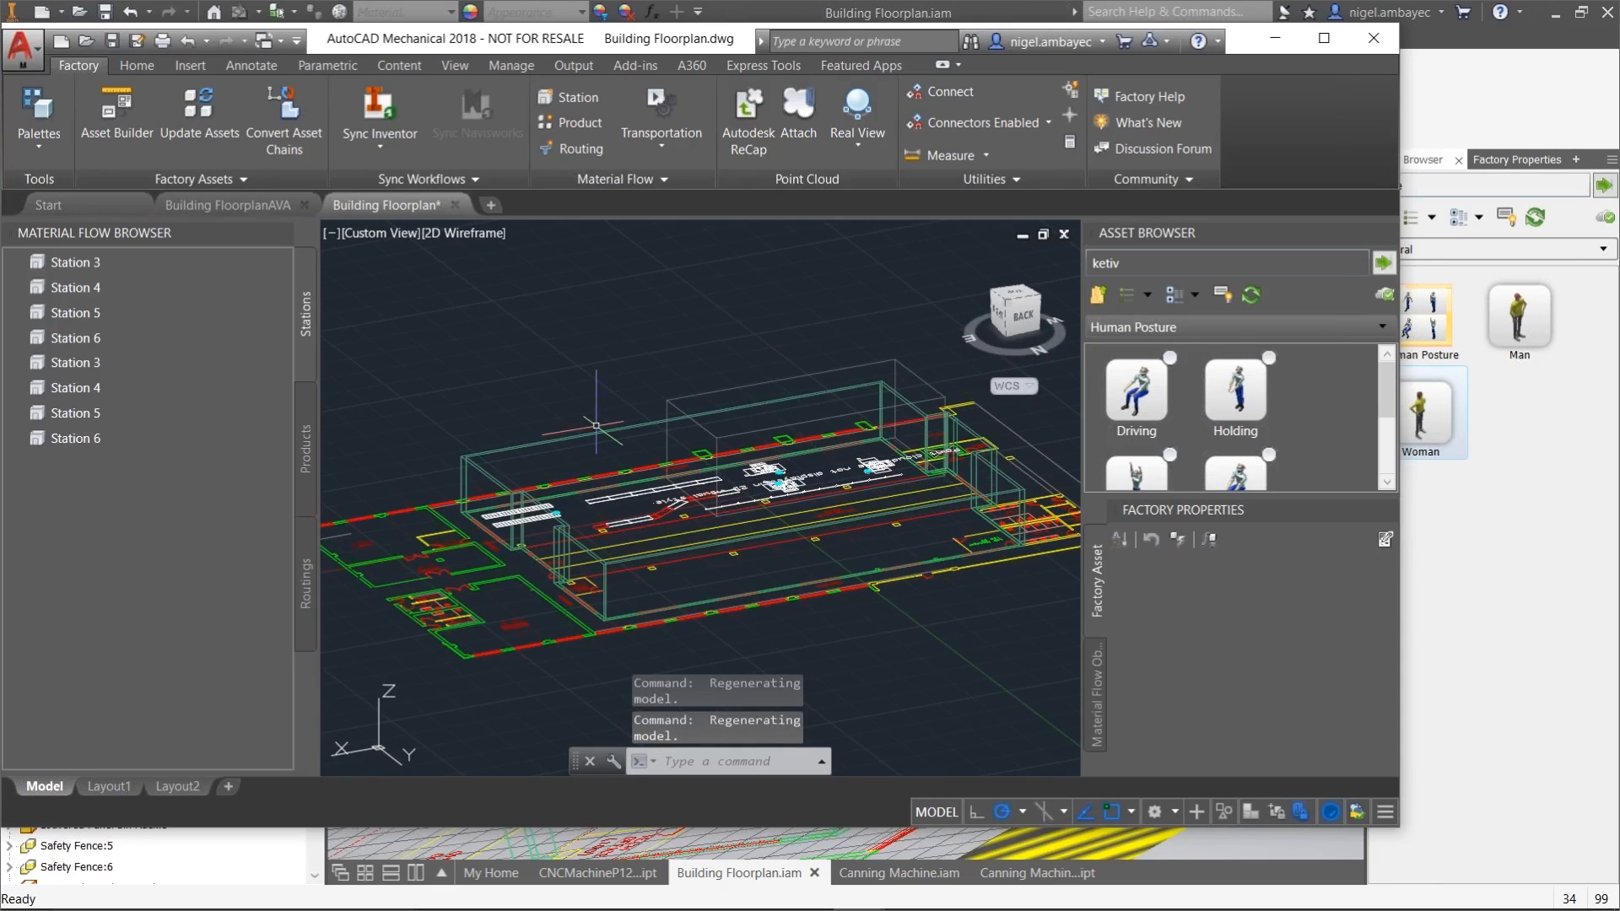
scroll(829, 511, up, 2)
shift+middle_drag(652, 534, 796, 534)
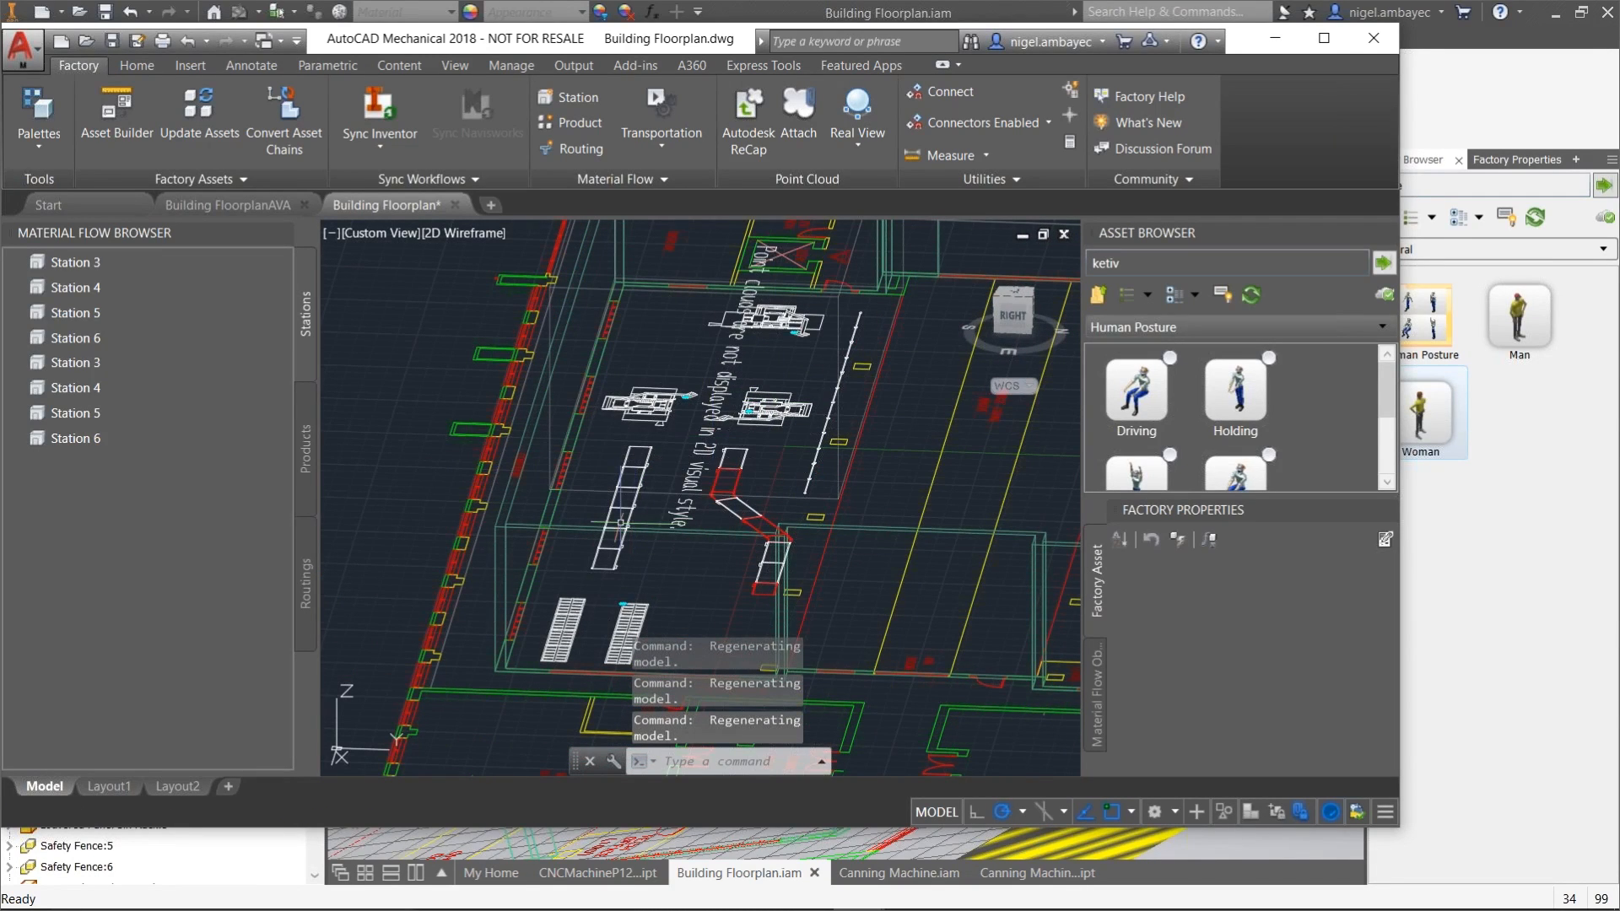
shift+middle_drag(932, 486, 945, 489)
shift+middle_drag(590, 582, 465, 611)
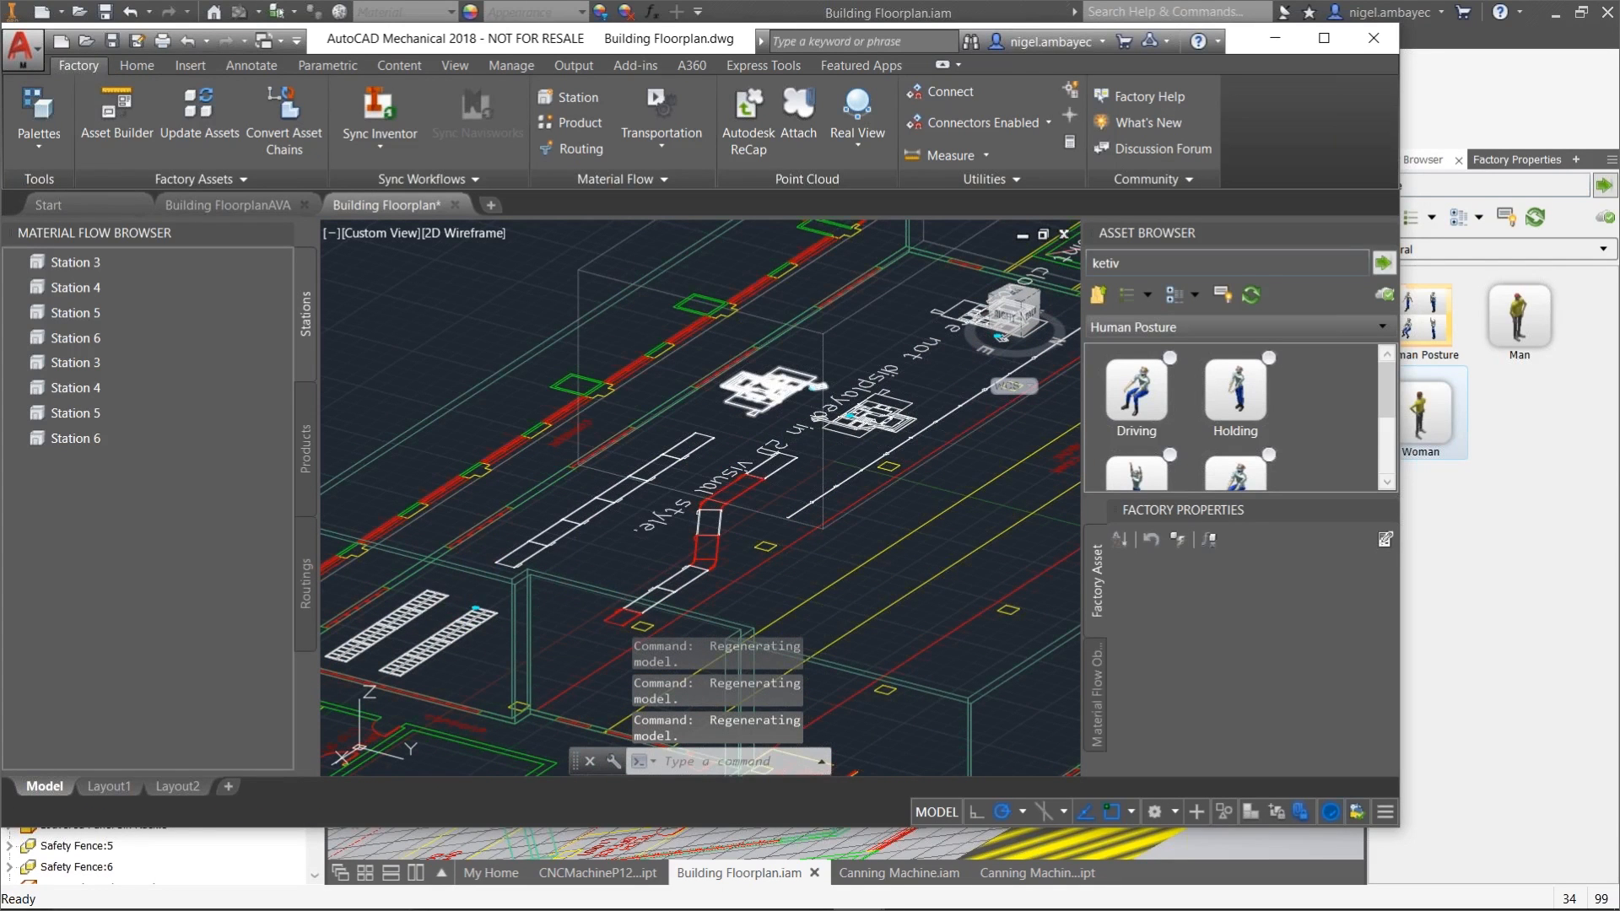
mouse_move(766, 390)
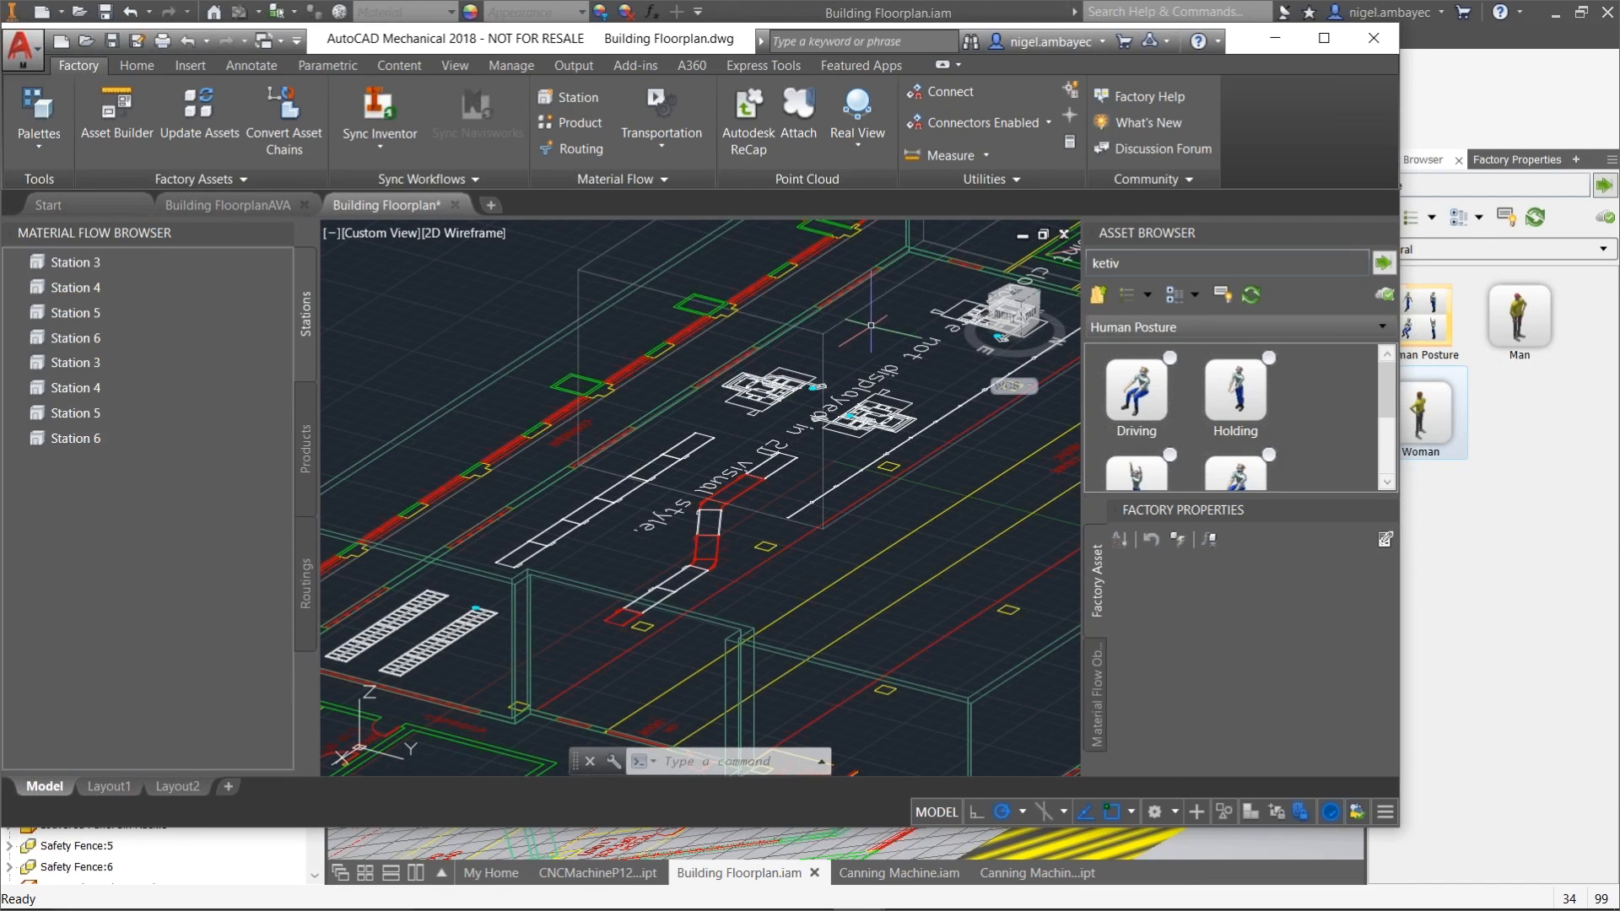
scroll(434, 609, up, 3)
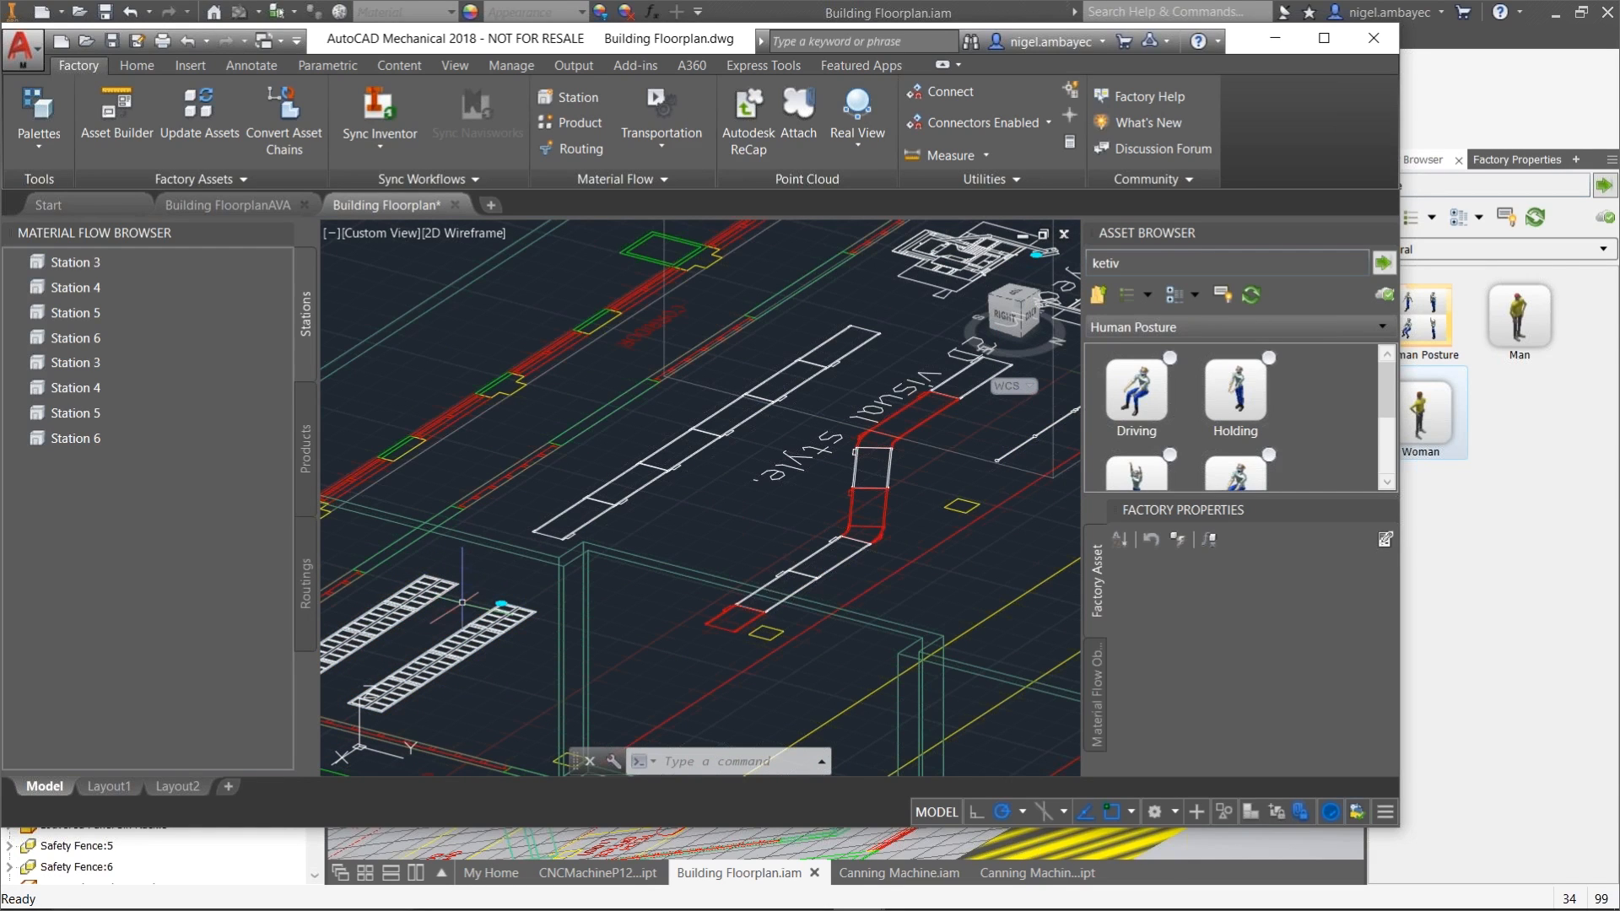
scroll(717, 413, down, 3)
middle_drag(918, 513, 702, 605)
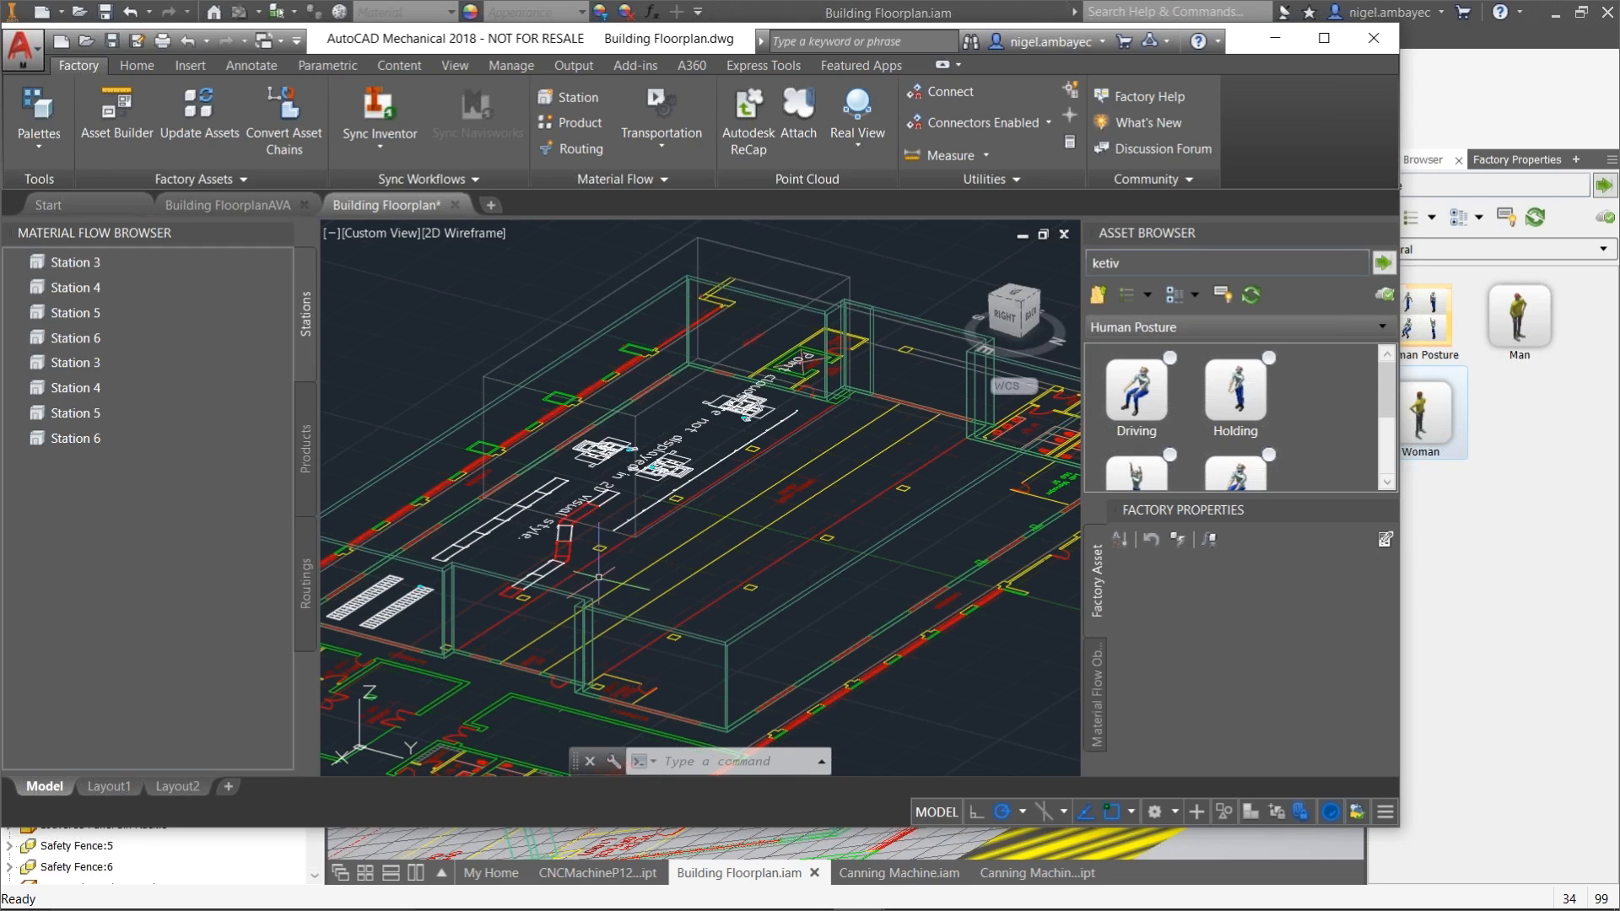
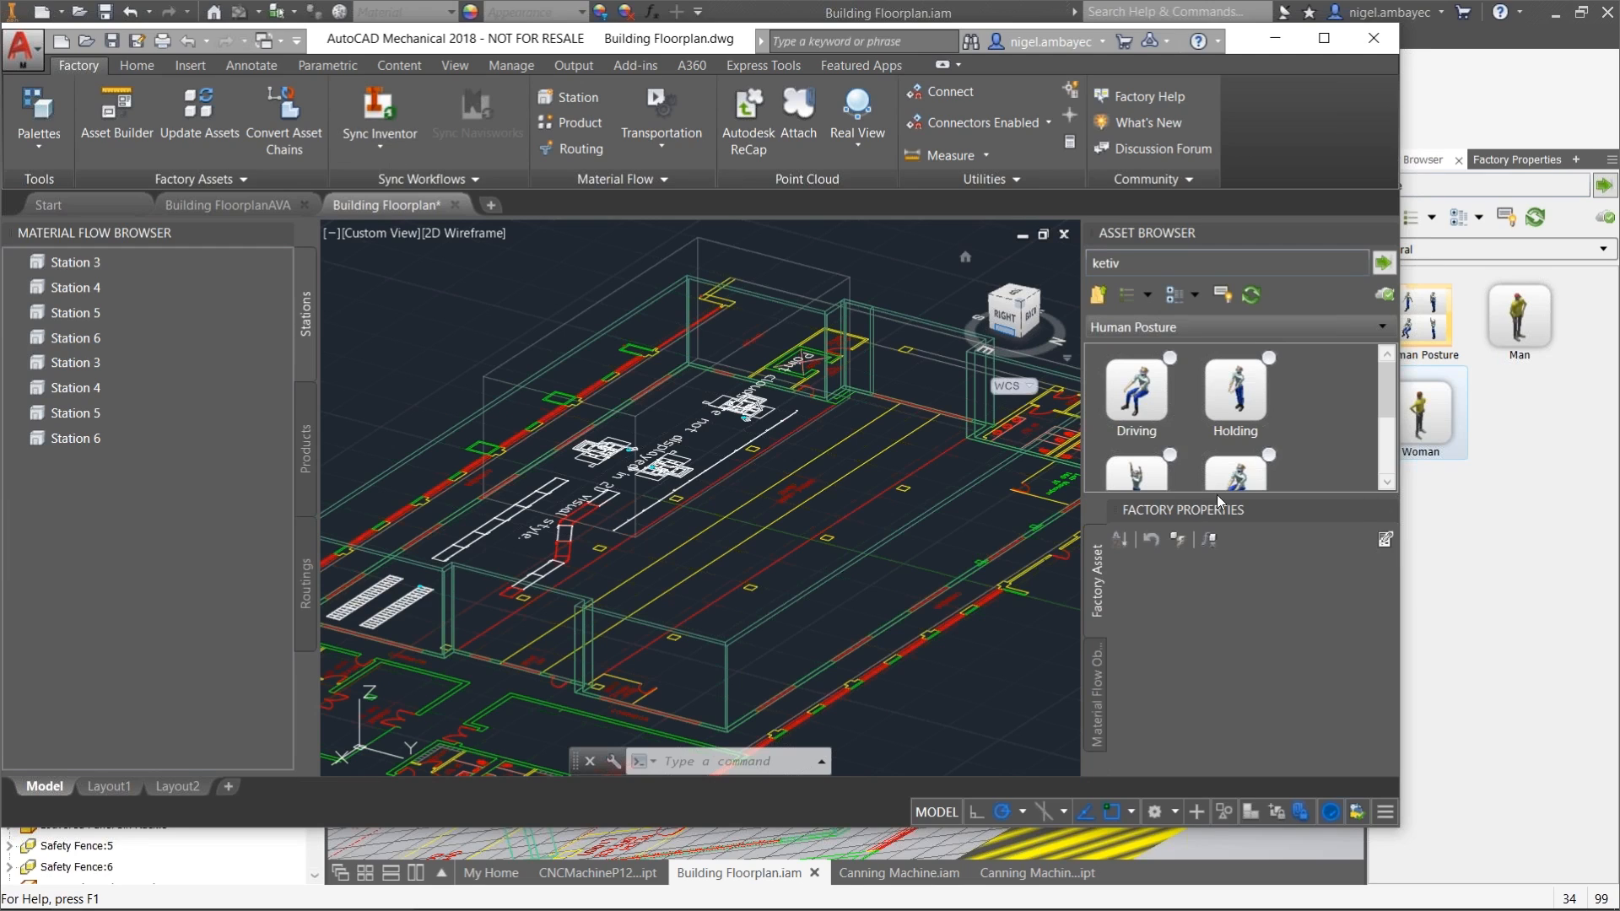
Step: Switch to Inventor and bring up the Canning Machine assembly, turned to show its front and table
click(1455, 570)
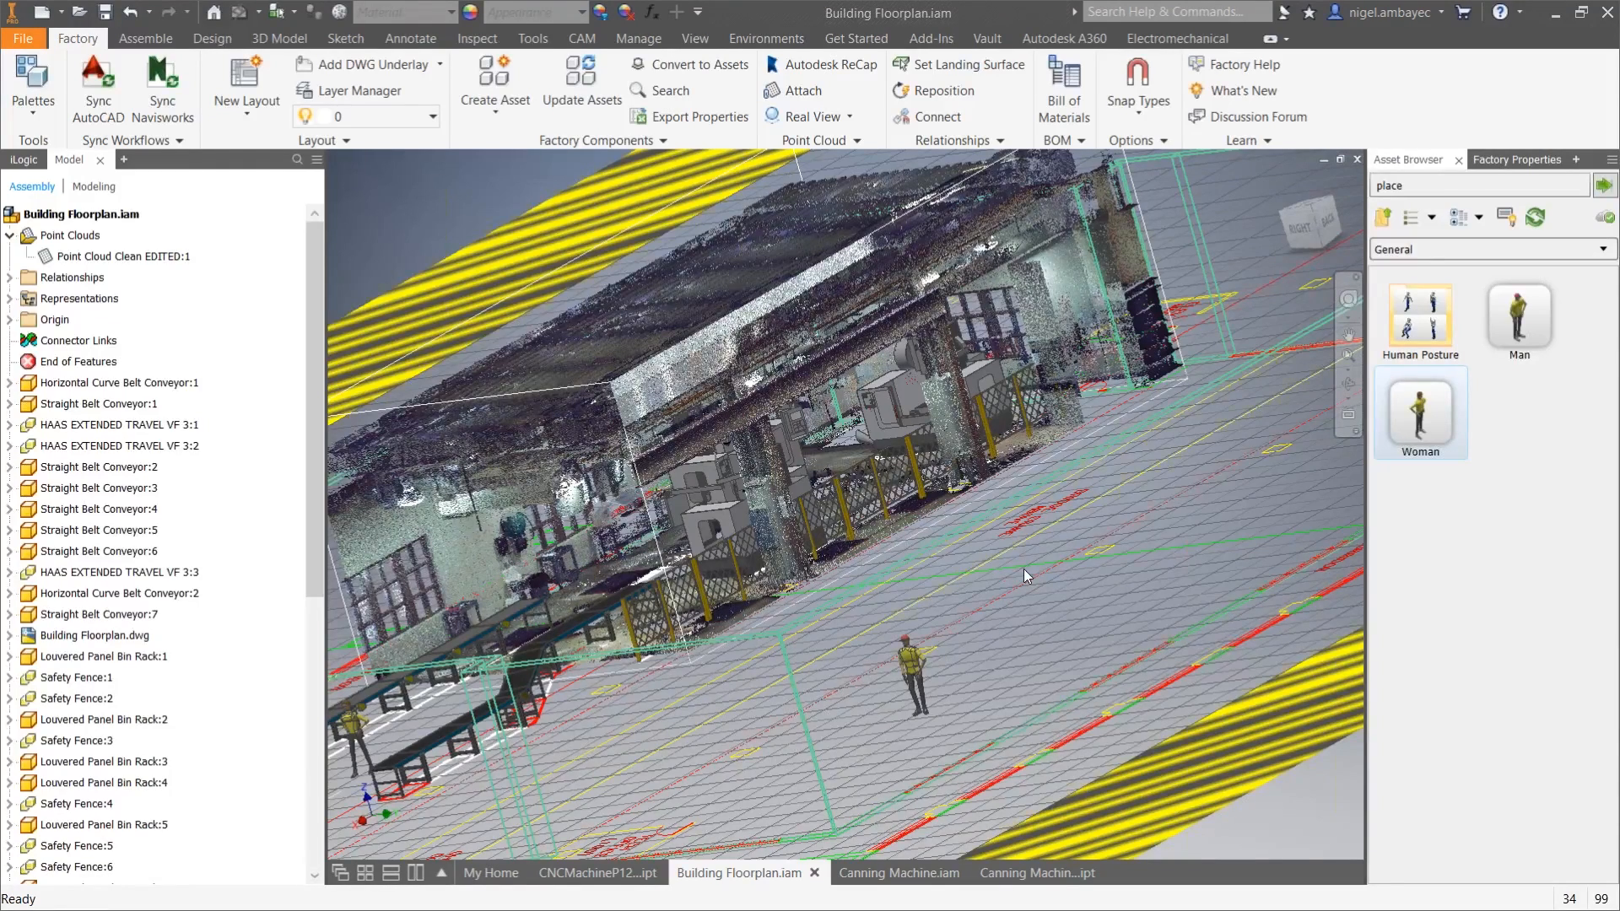
click(900, 873)
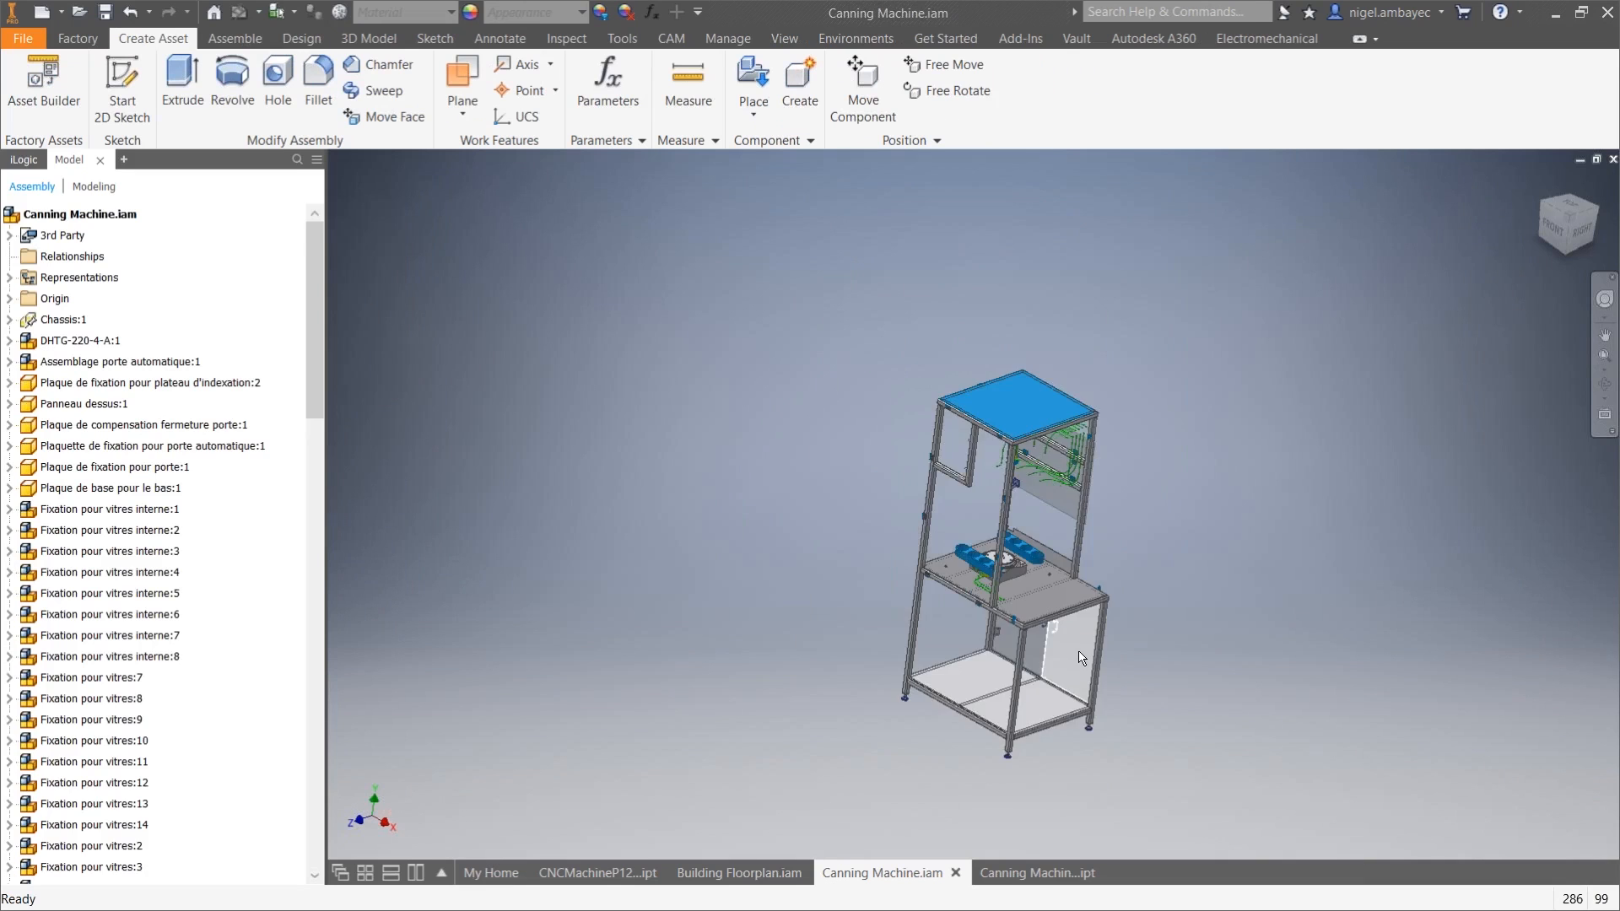
scroll(1097, 660, down, 3)
shift+middle_drag(1175, 695, 1150, 685)
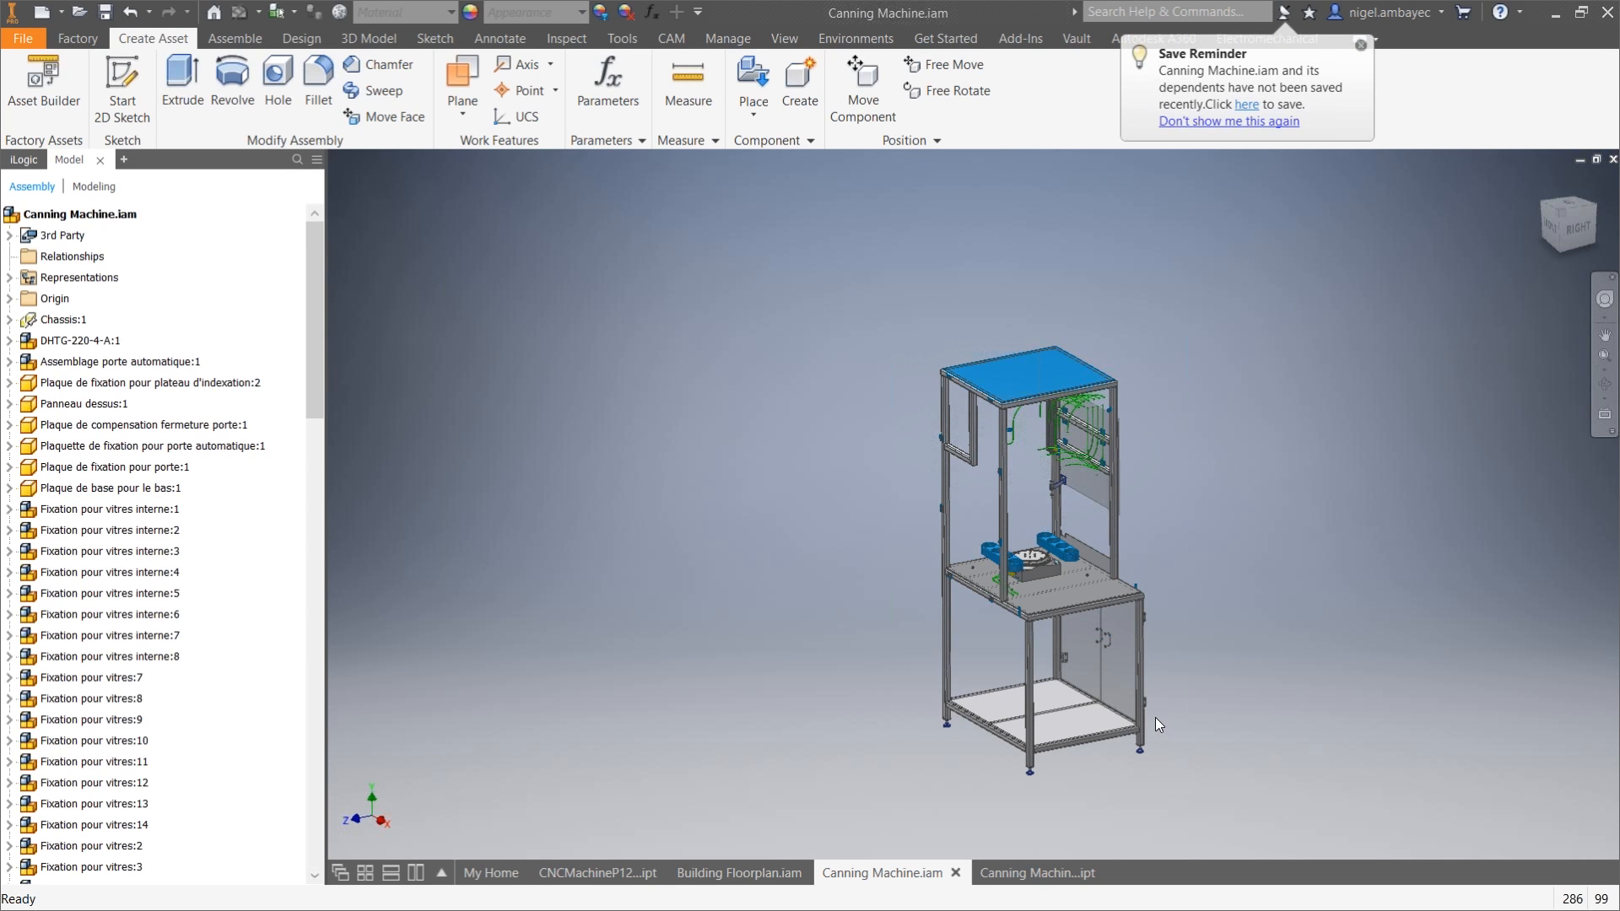
middle_drag(1188, 718, 1071, 661)
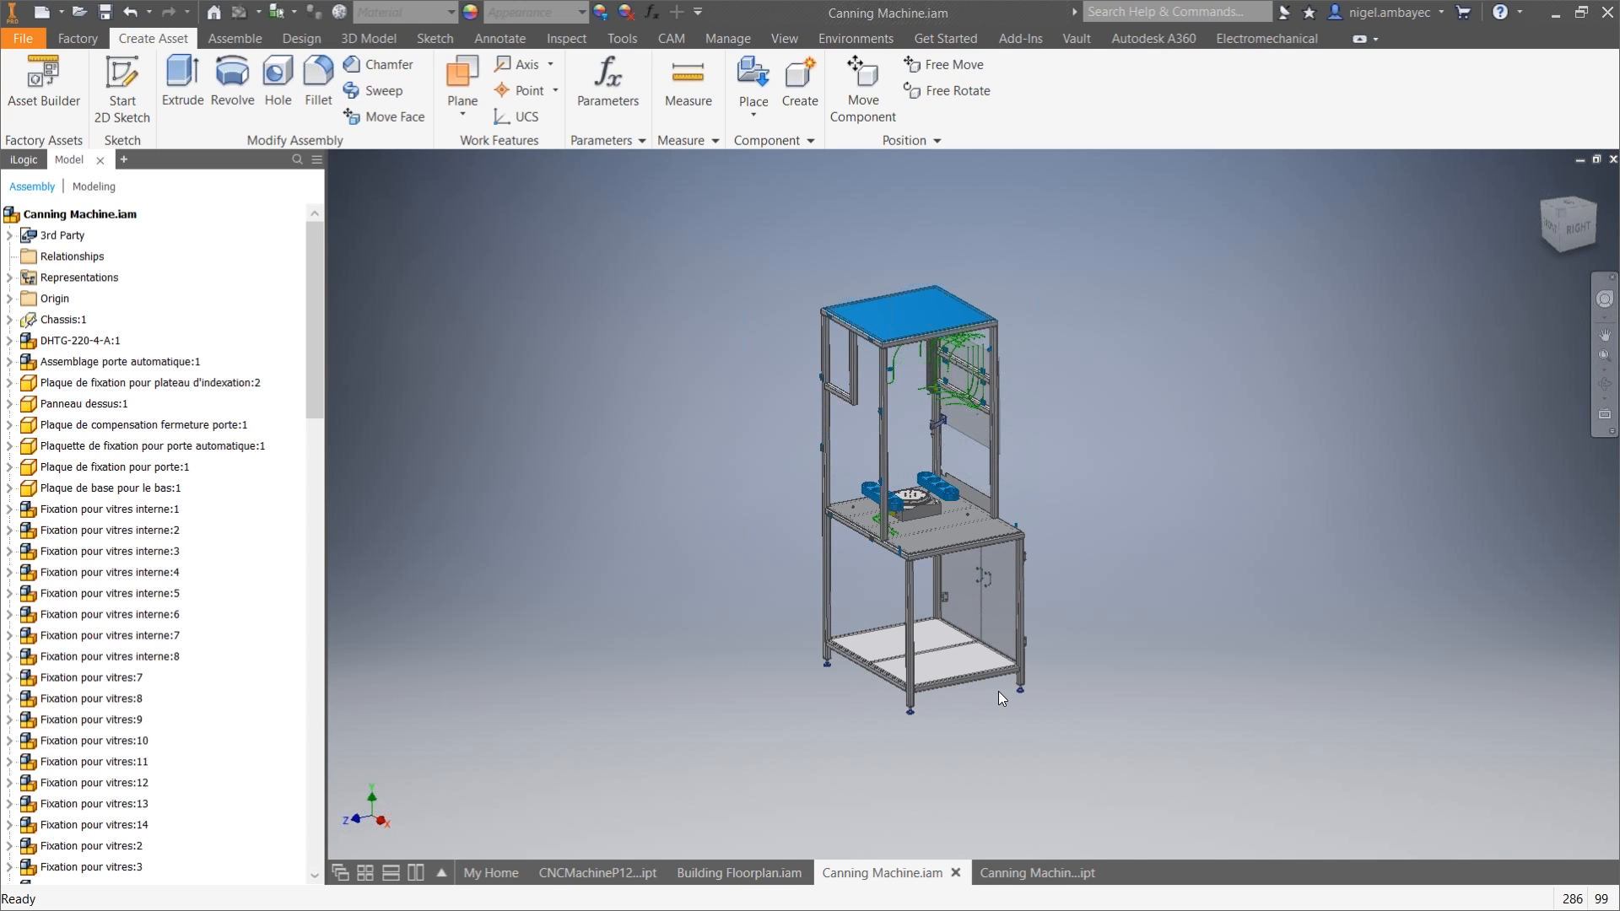
Step: Open the Canning Machine assembly in the Asset Builder, exit it, and return the assembly to its home view
click(68, 40)
click(130, 105)
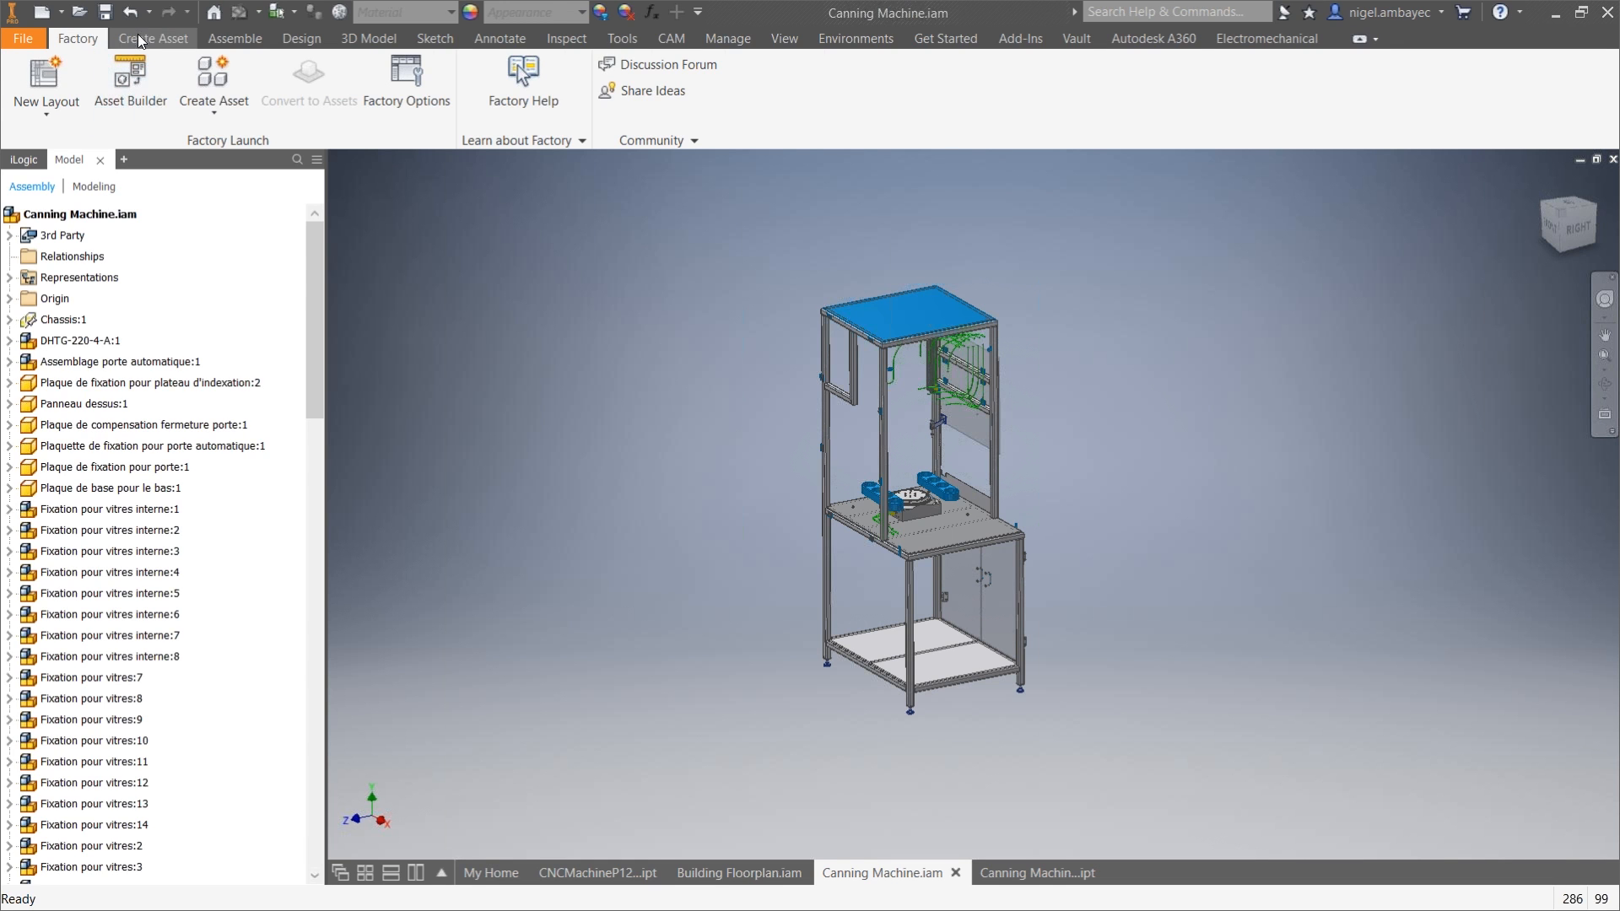
click(77, 38)
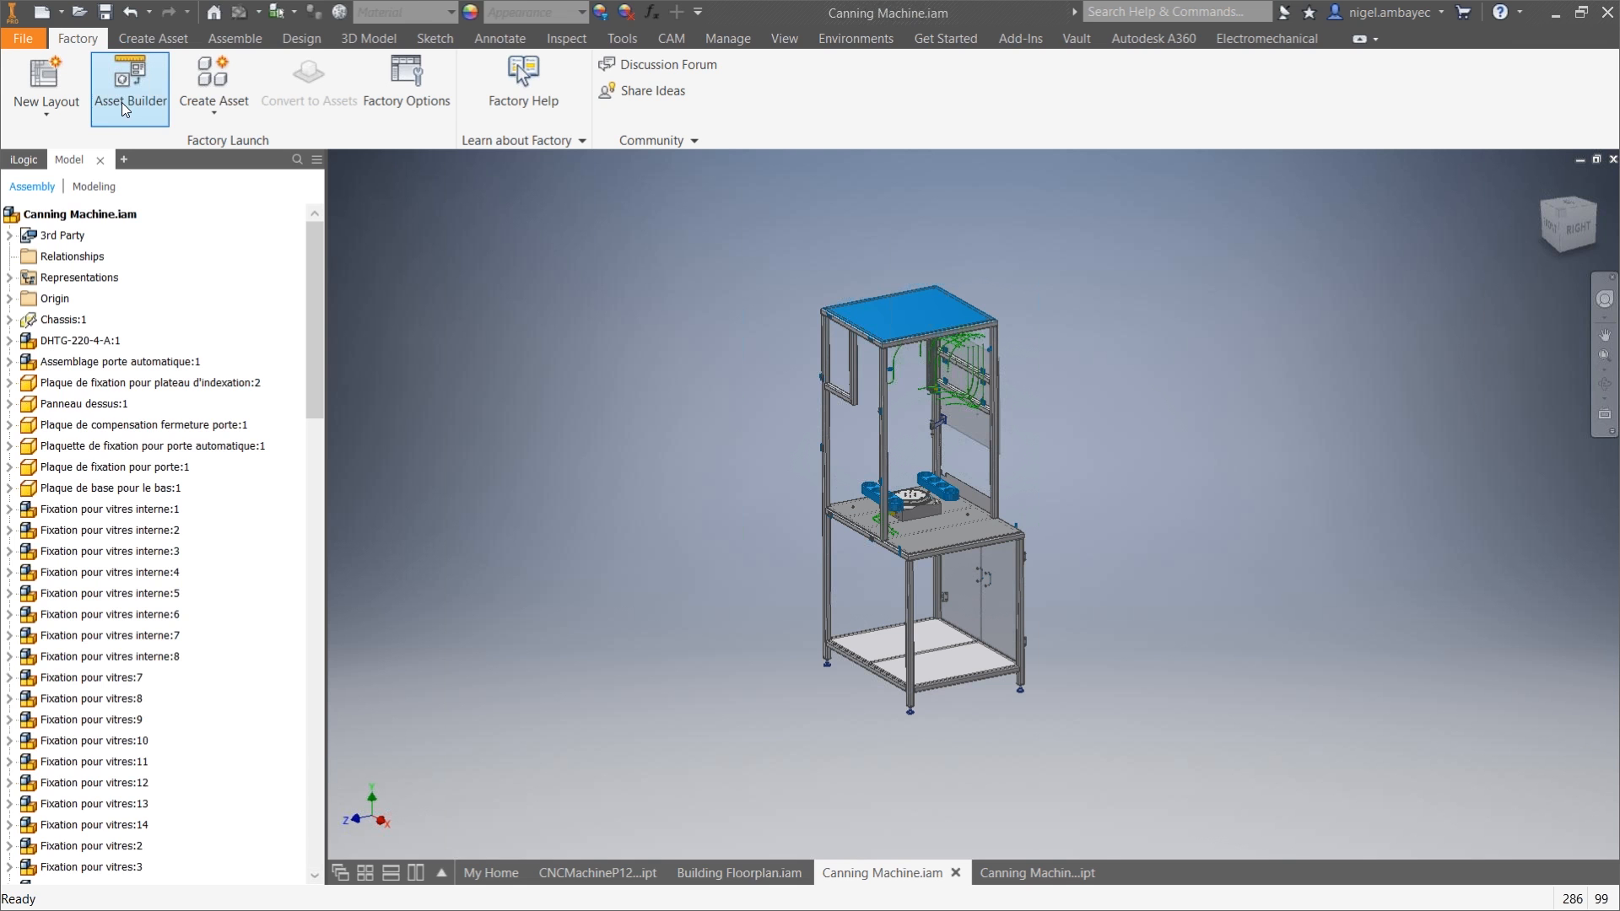
click(121, 95)
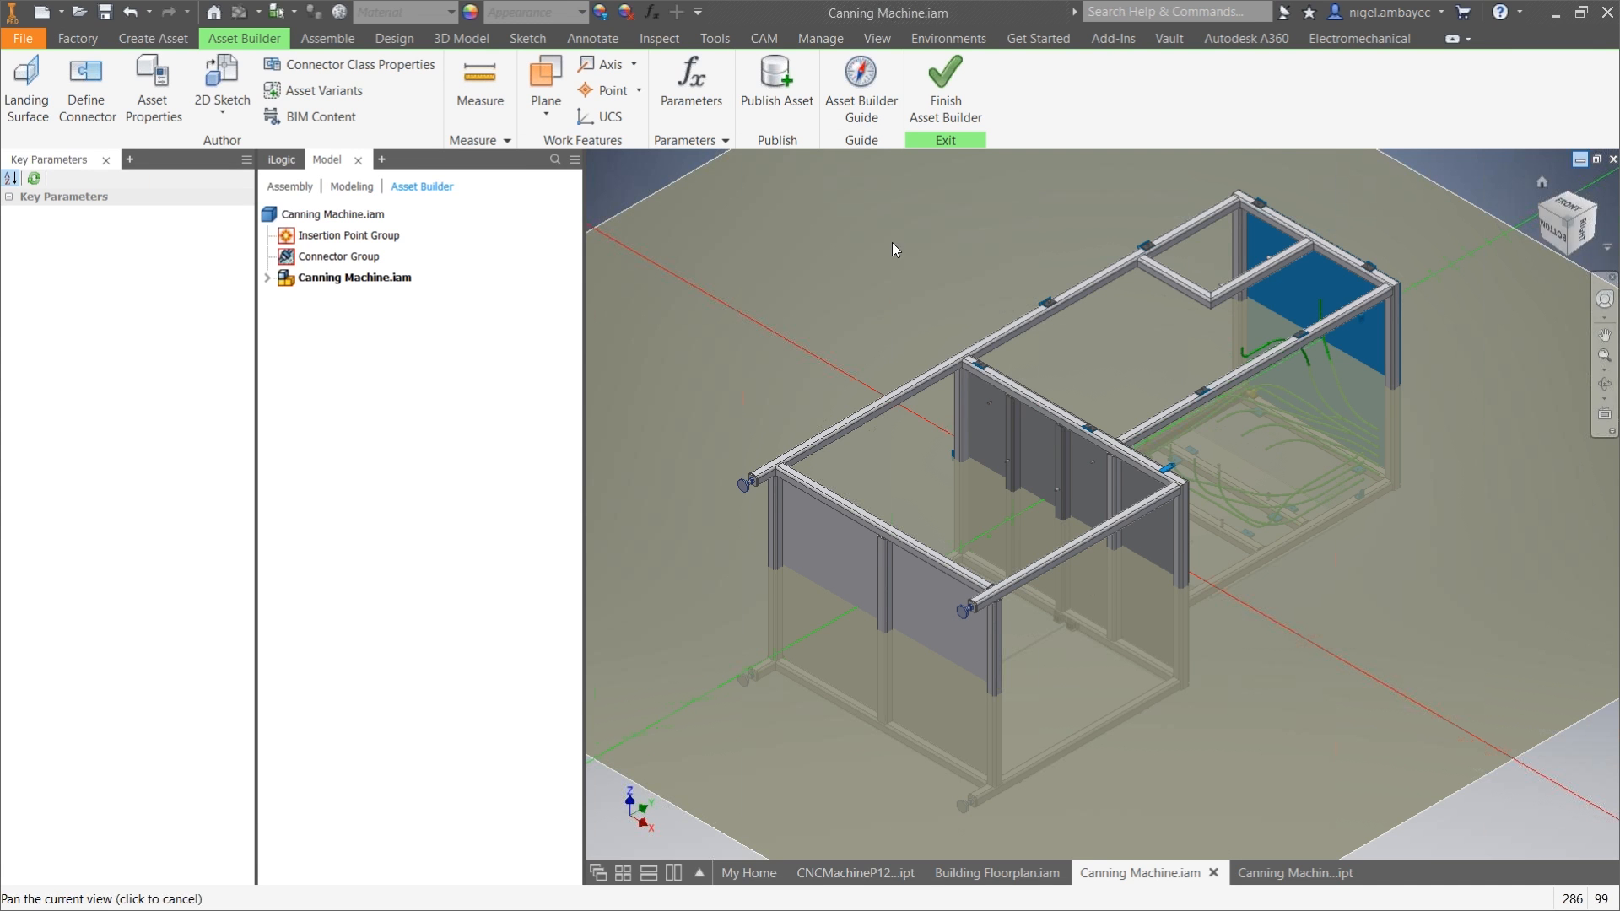
click(945, 84)
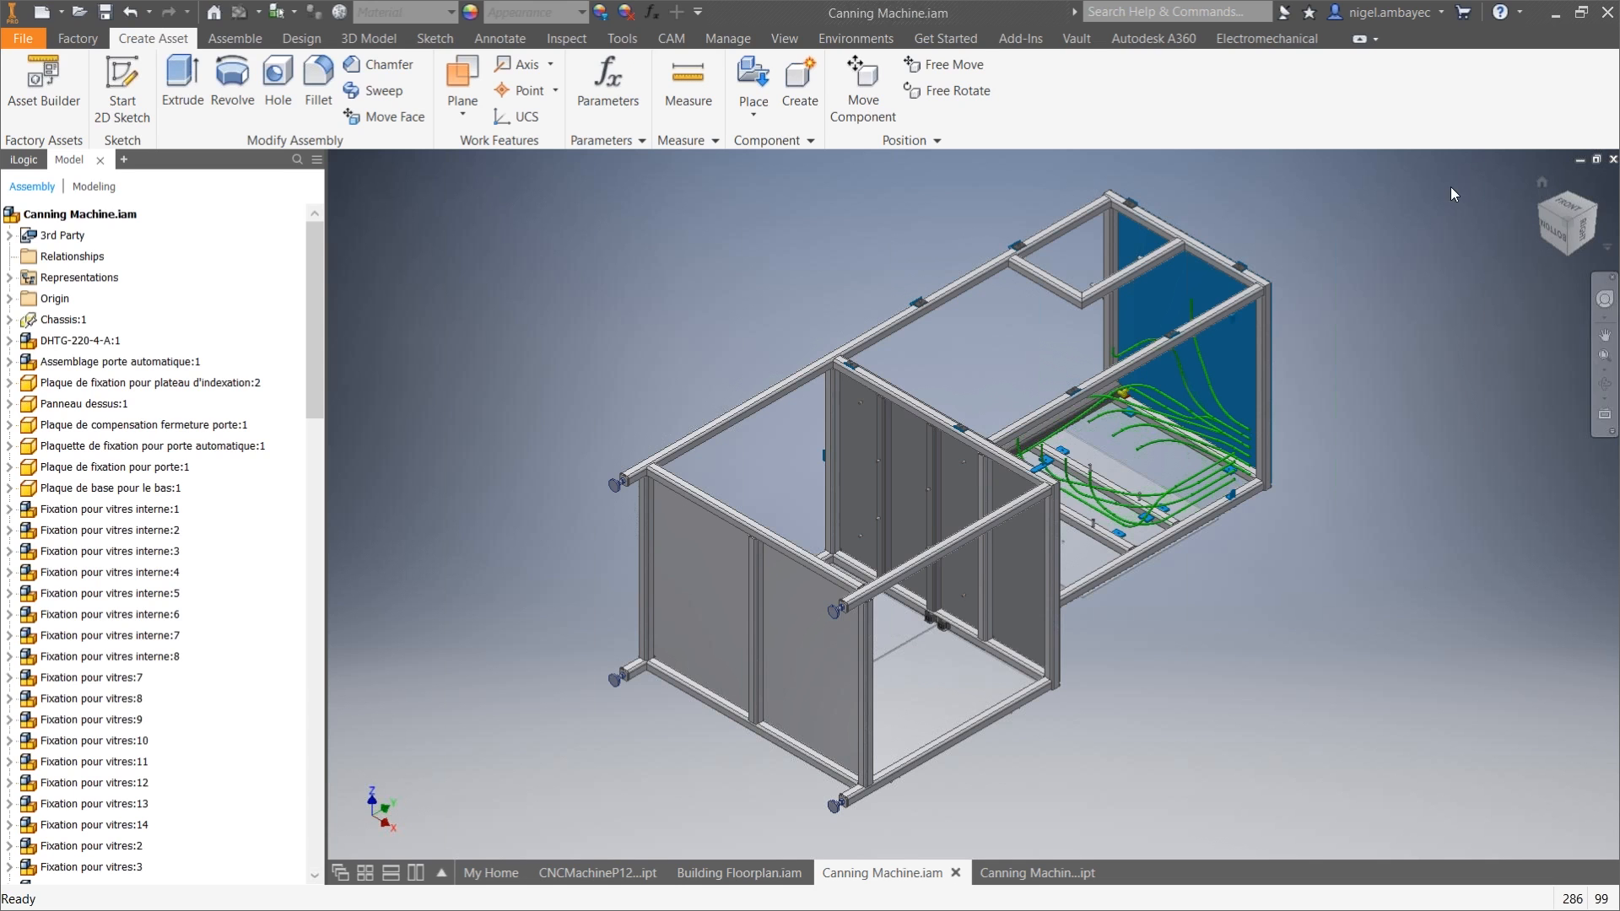
click(1571, 200)
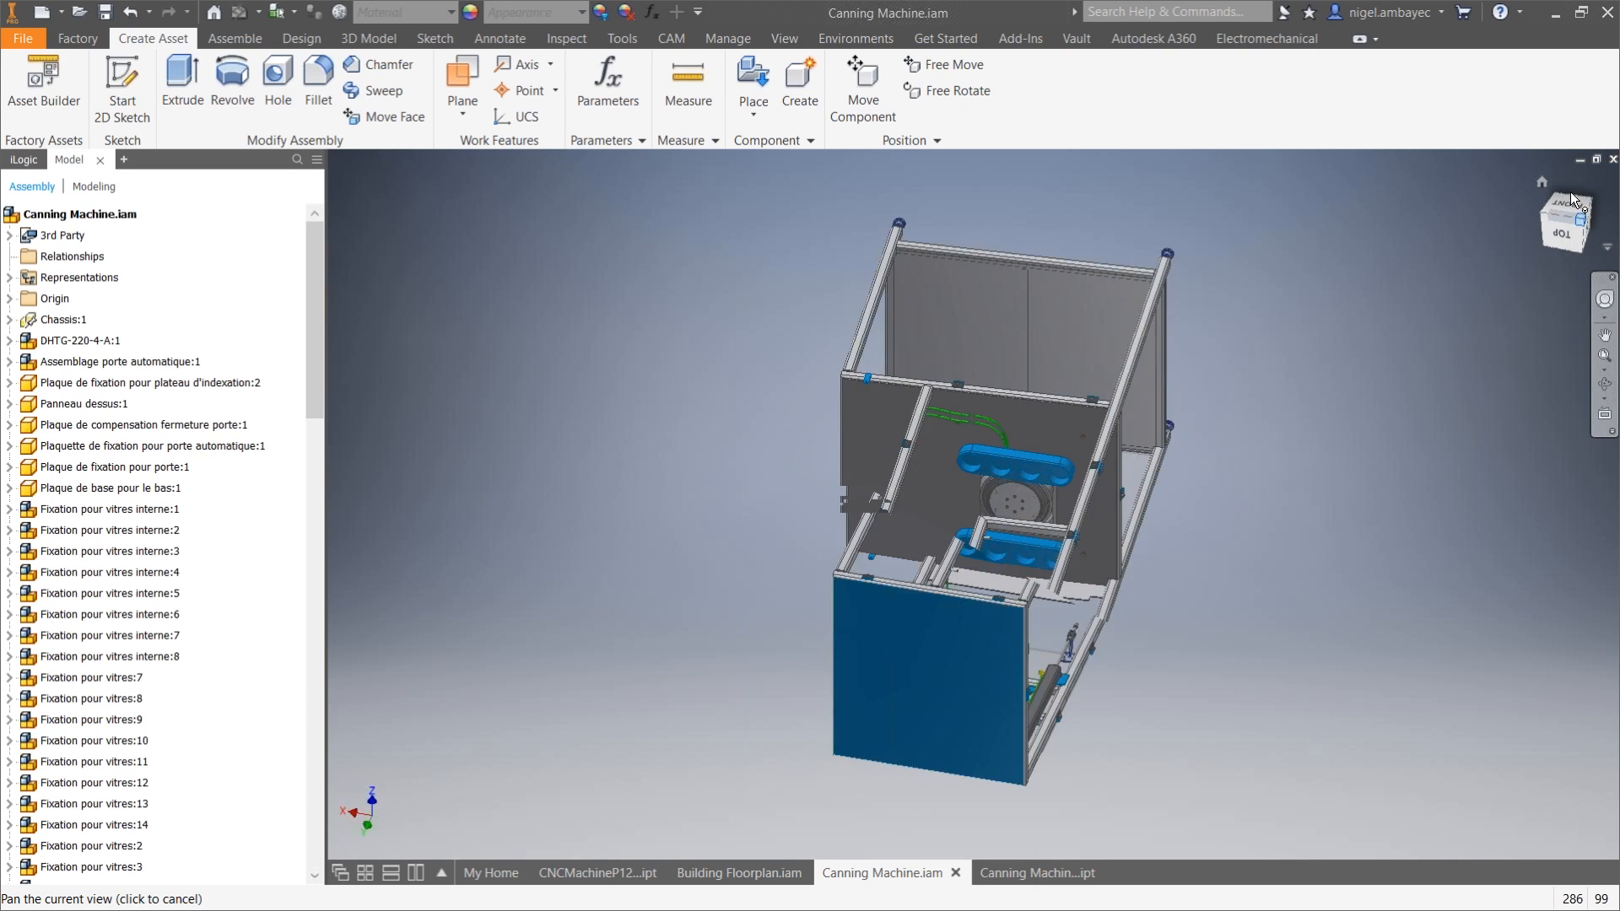
click(1568, 253)
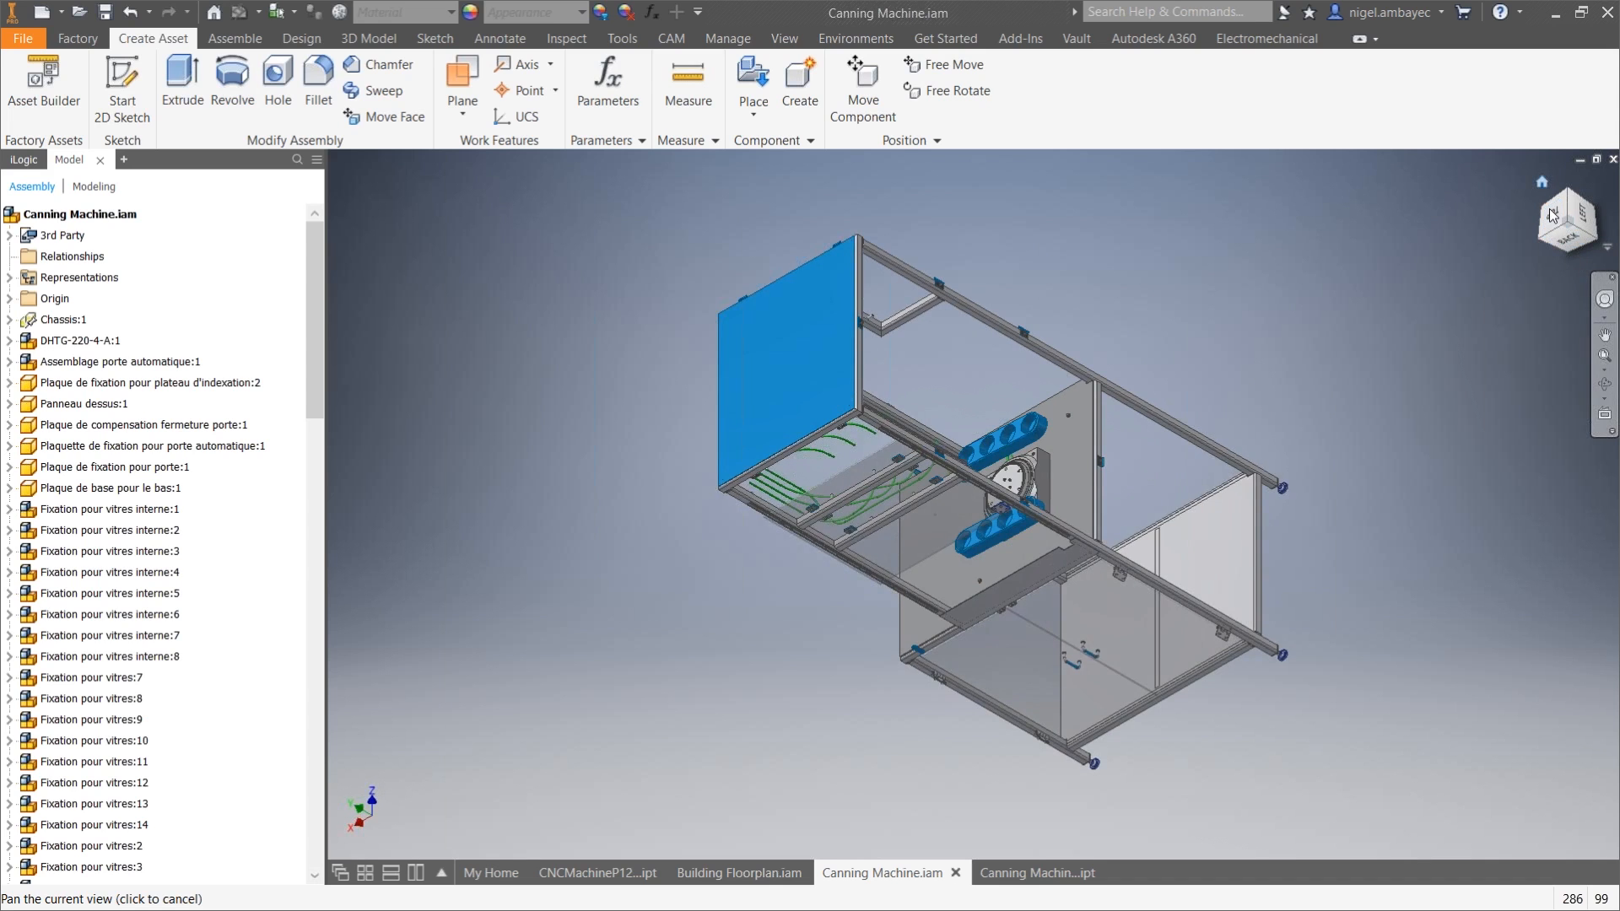
click(1567, 239)
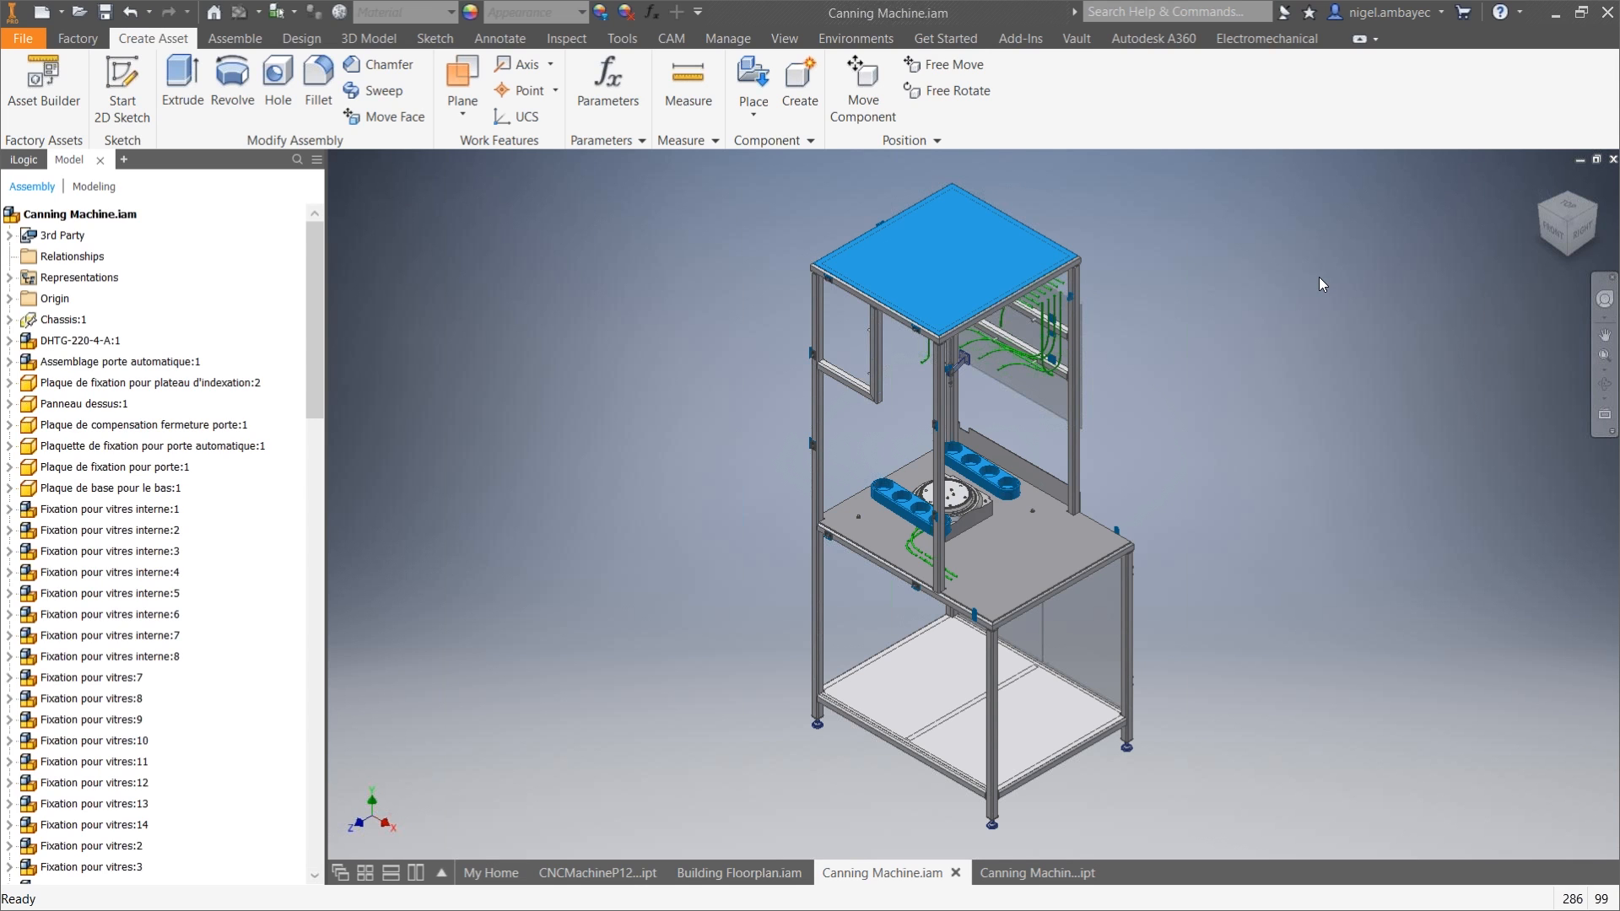
Step: Locate the Shrinkwrap command for simplifying the Canning Machine assembly and read its description
click(617, 38)
click(583, 39)
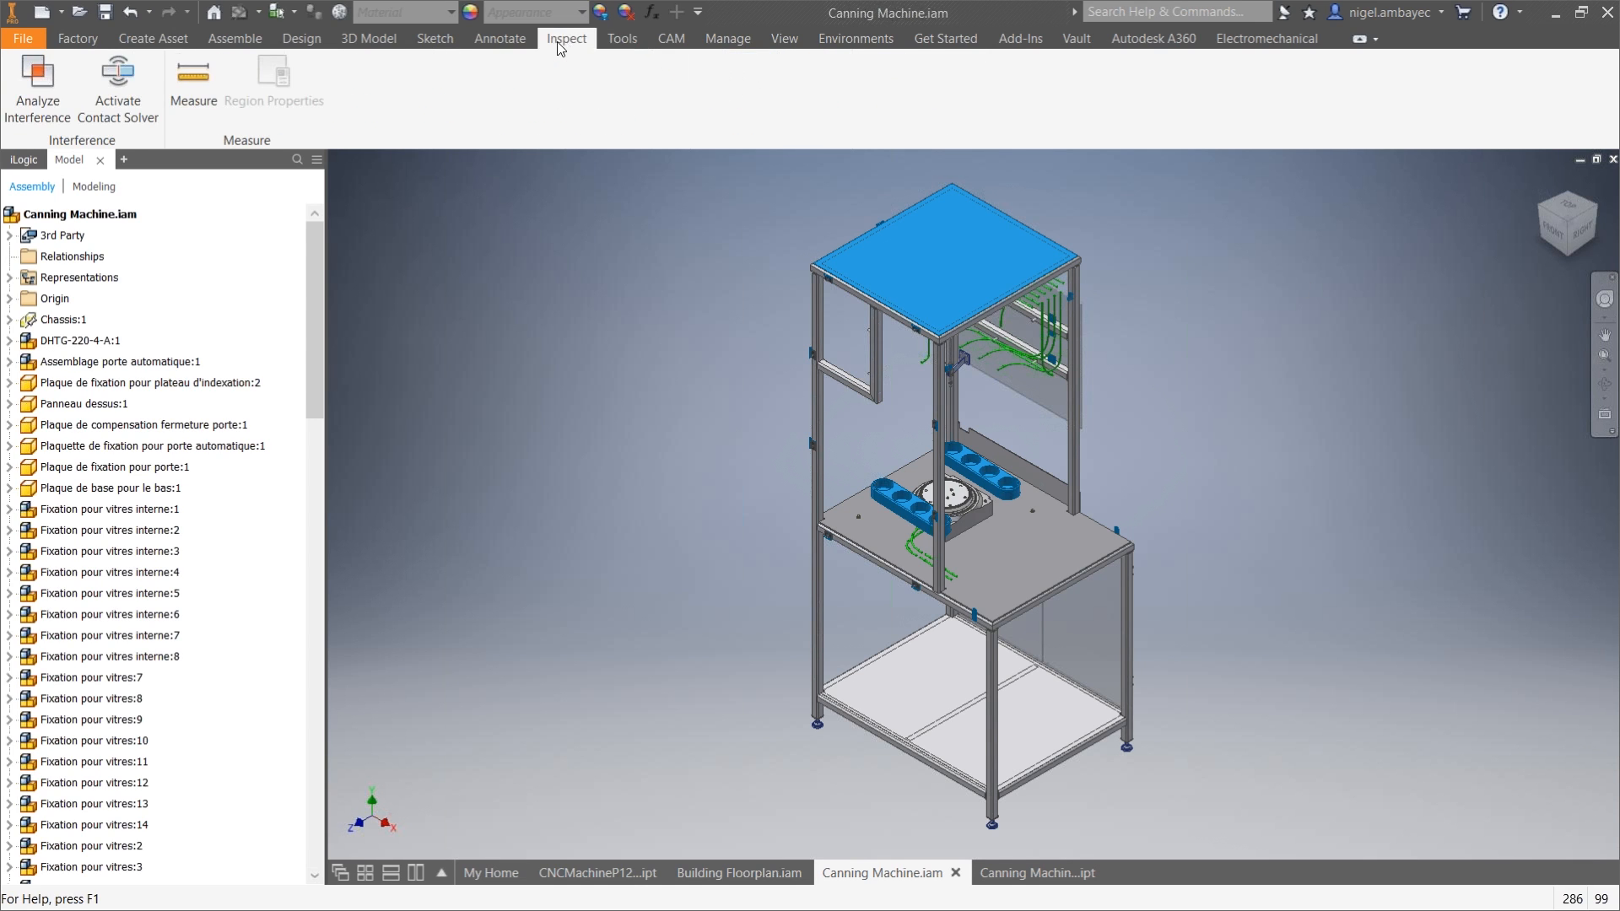
click(355, 40)
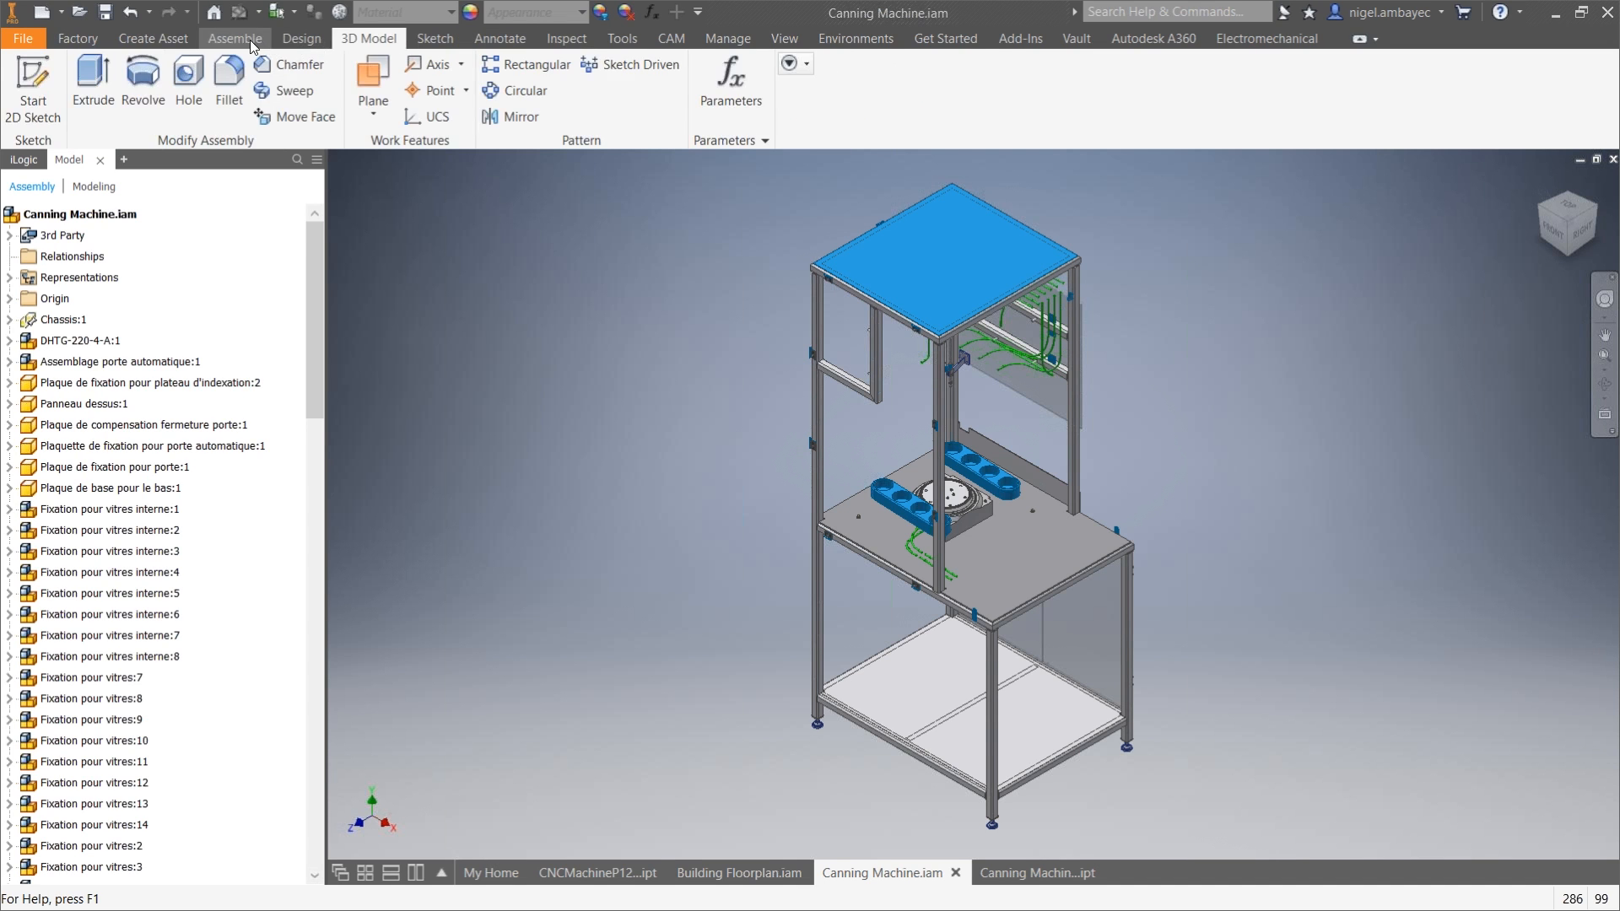
click(246, 39)
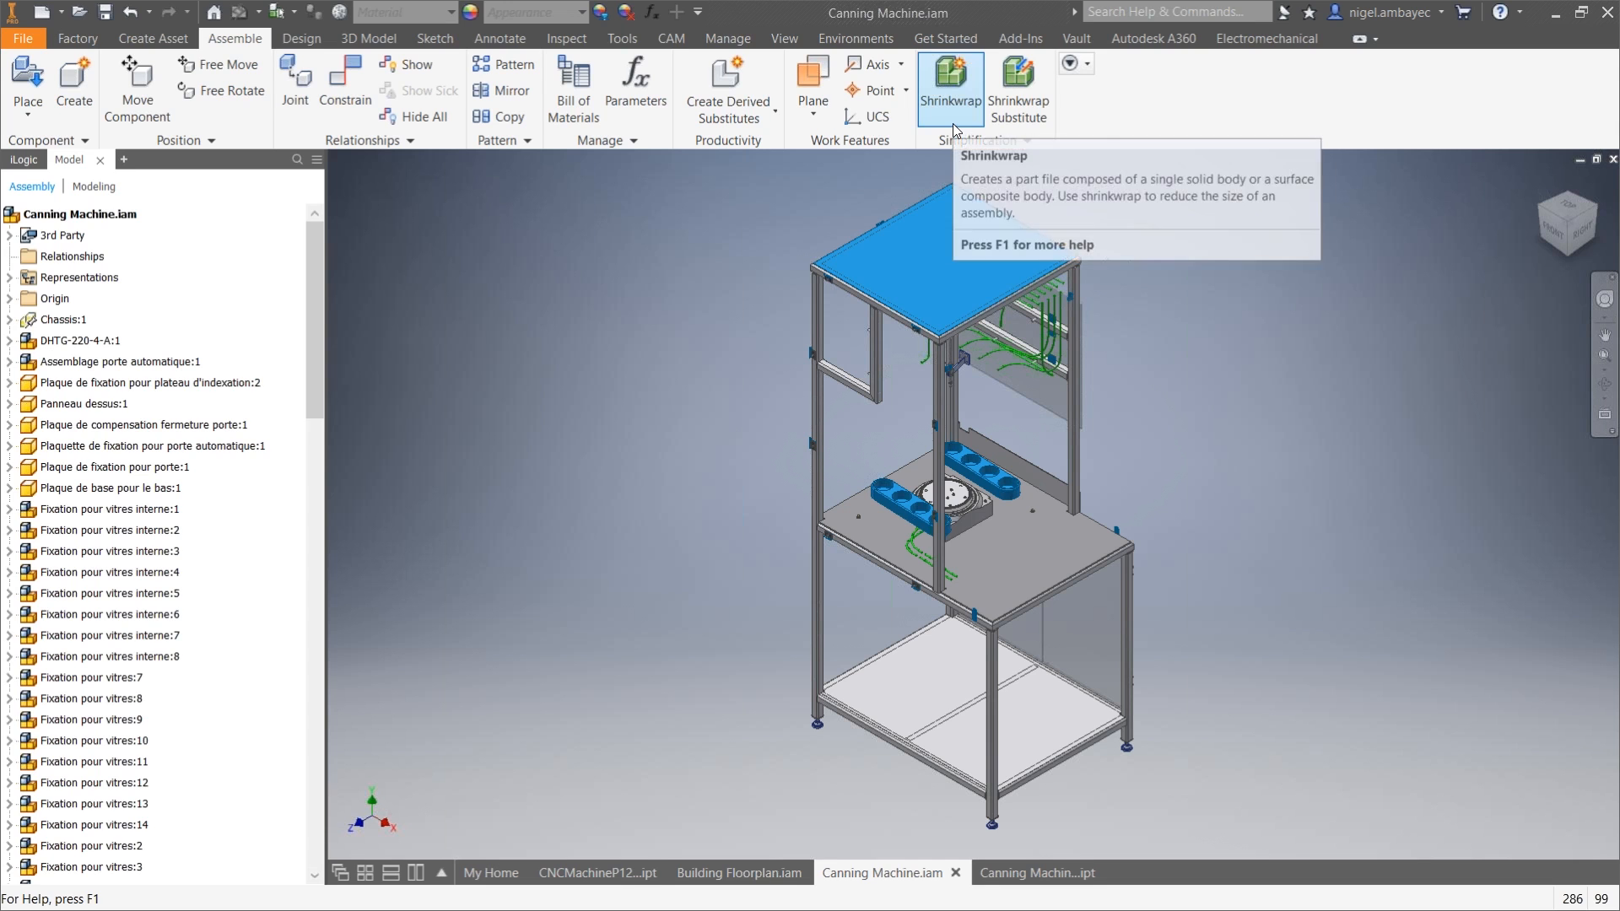
click(874, 272)
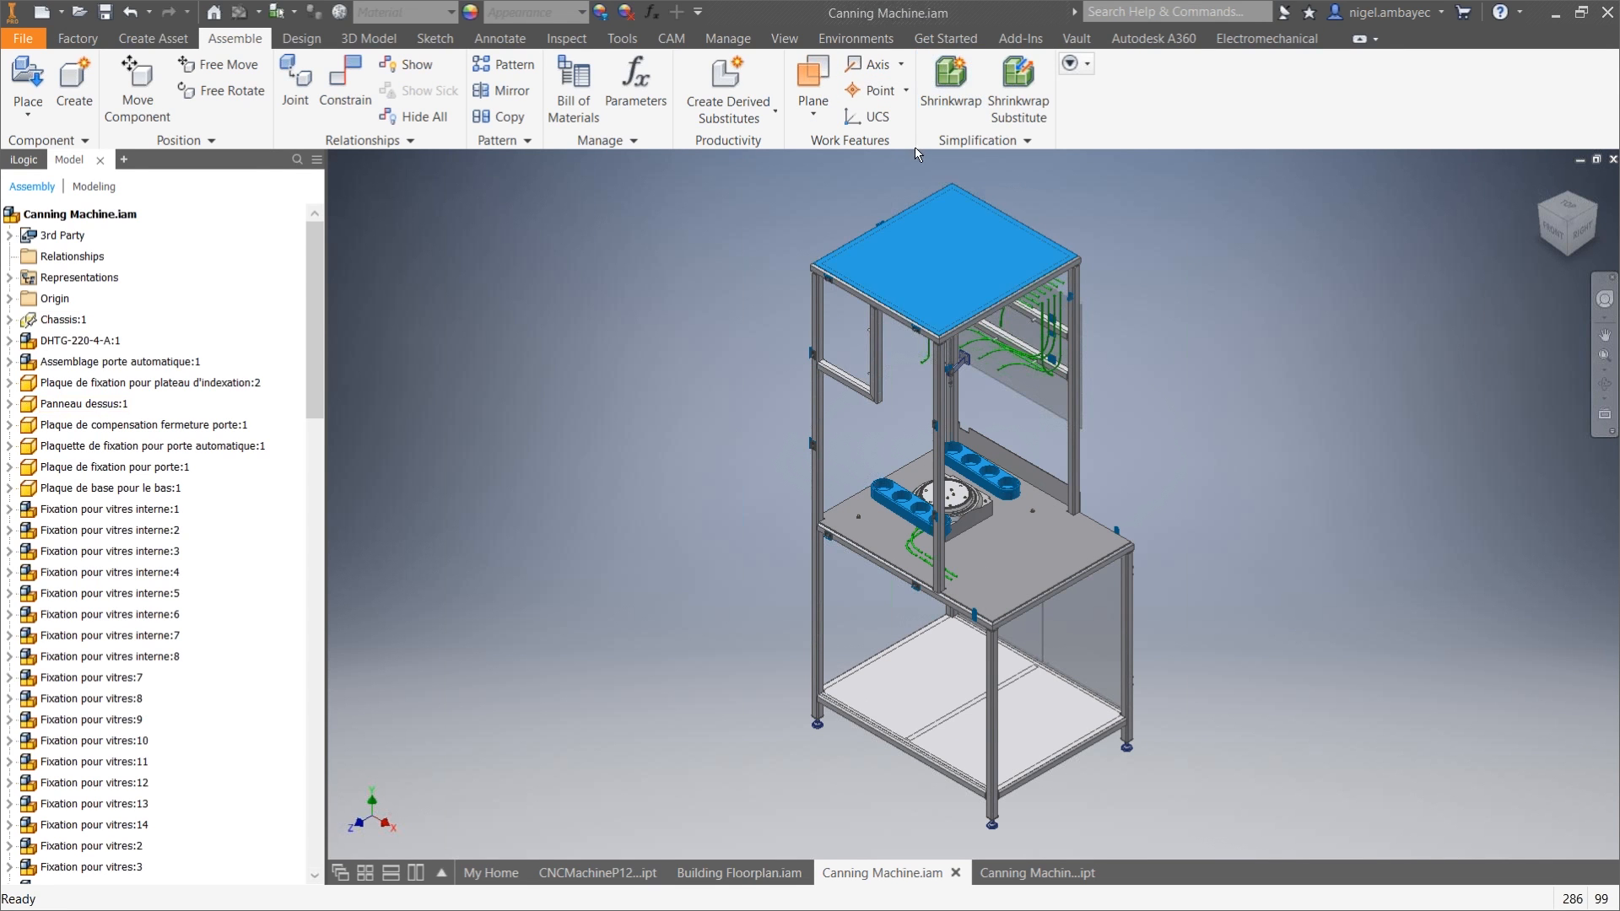
Step: Compare the Canning Machine shrinkwrap part with the component list of the full Canning Machine assembly
click(1029, 881)
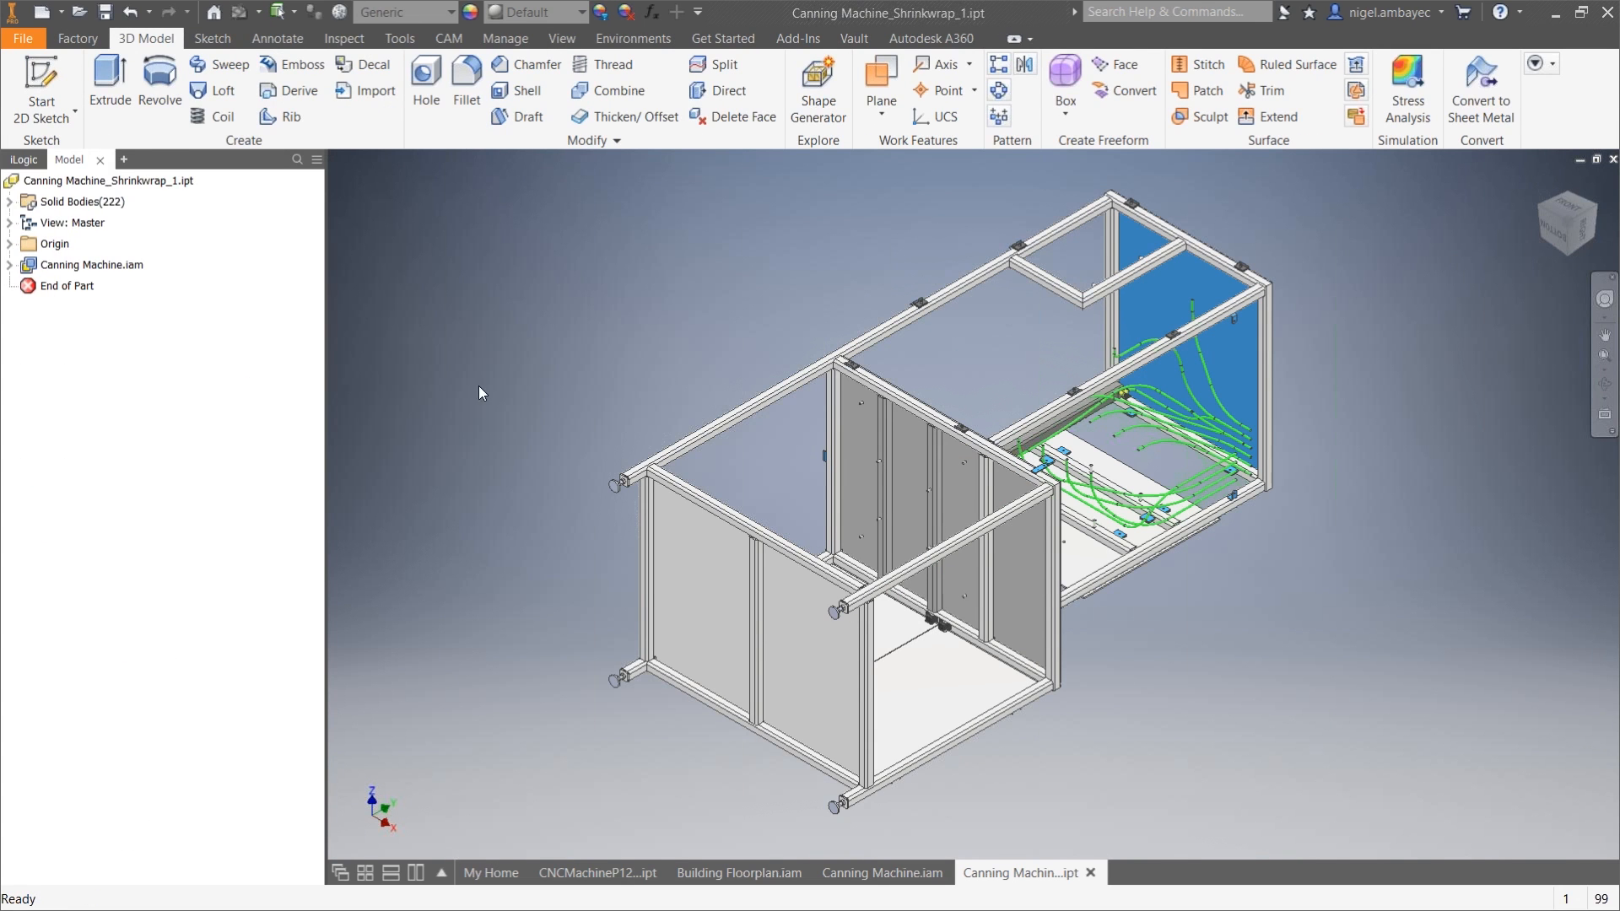
click(862, 872)
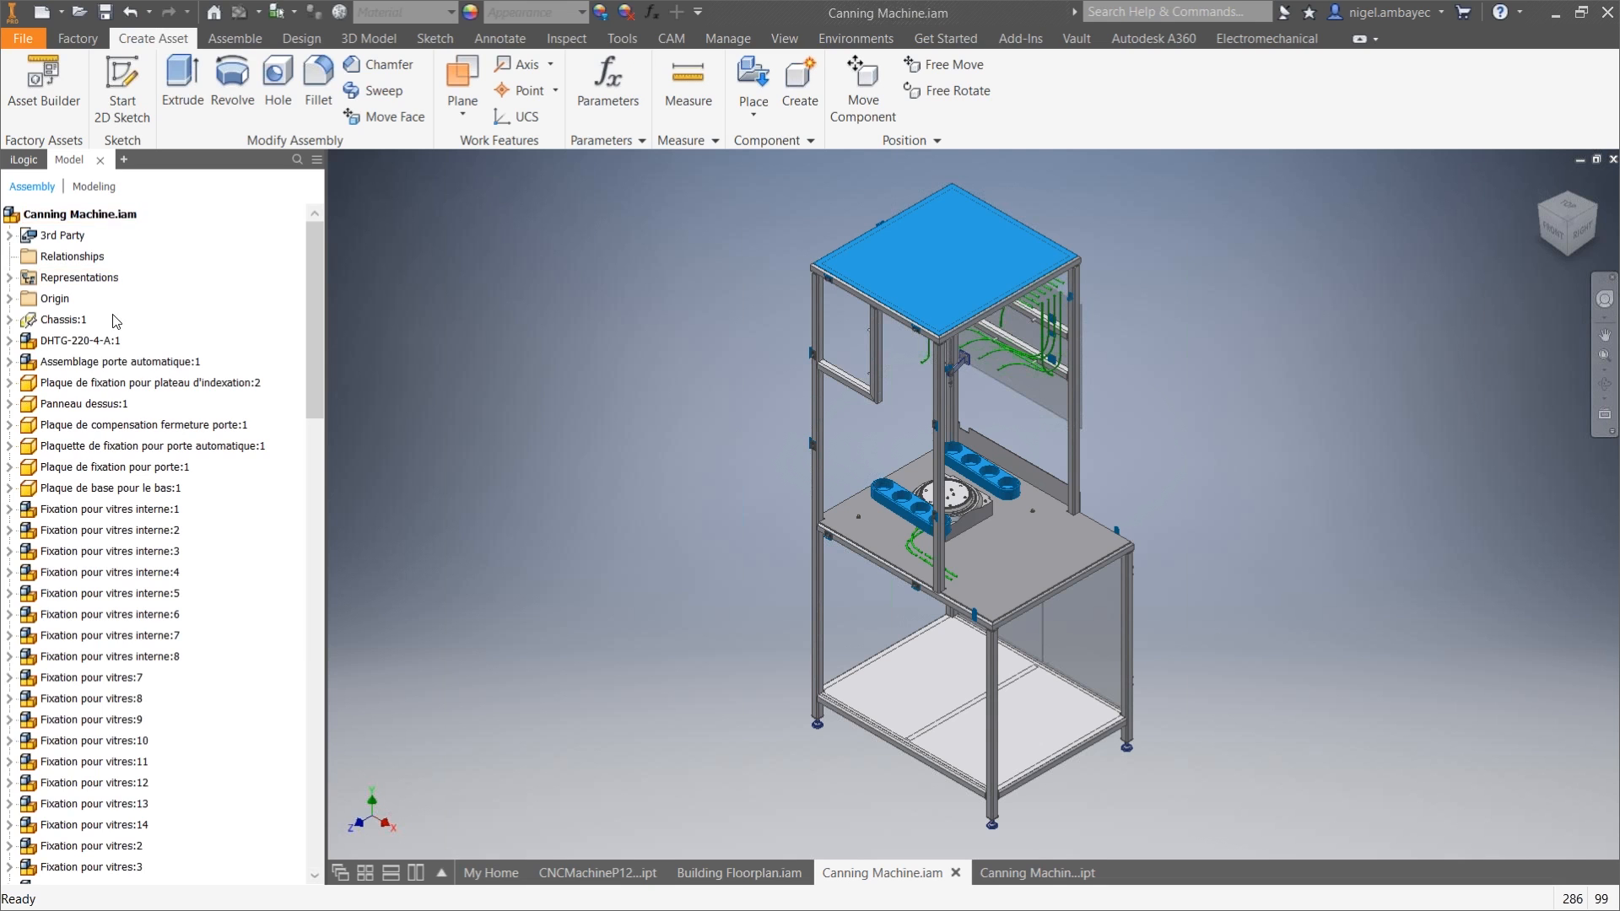
scroll(120, 700, down, 11)
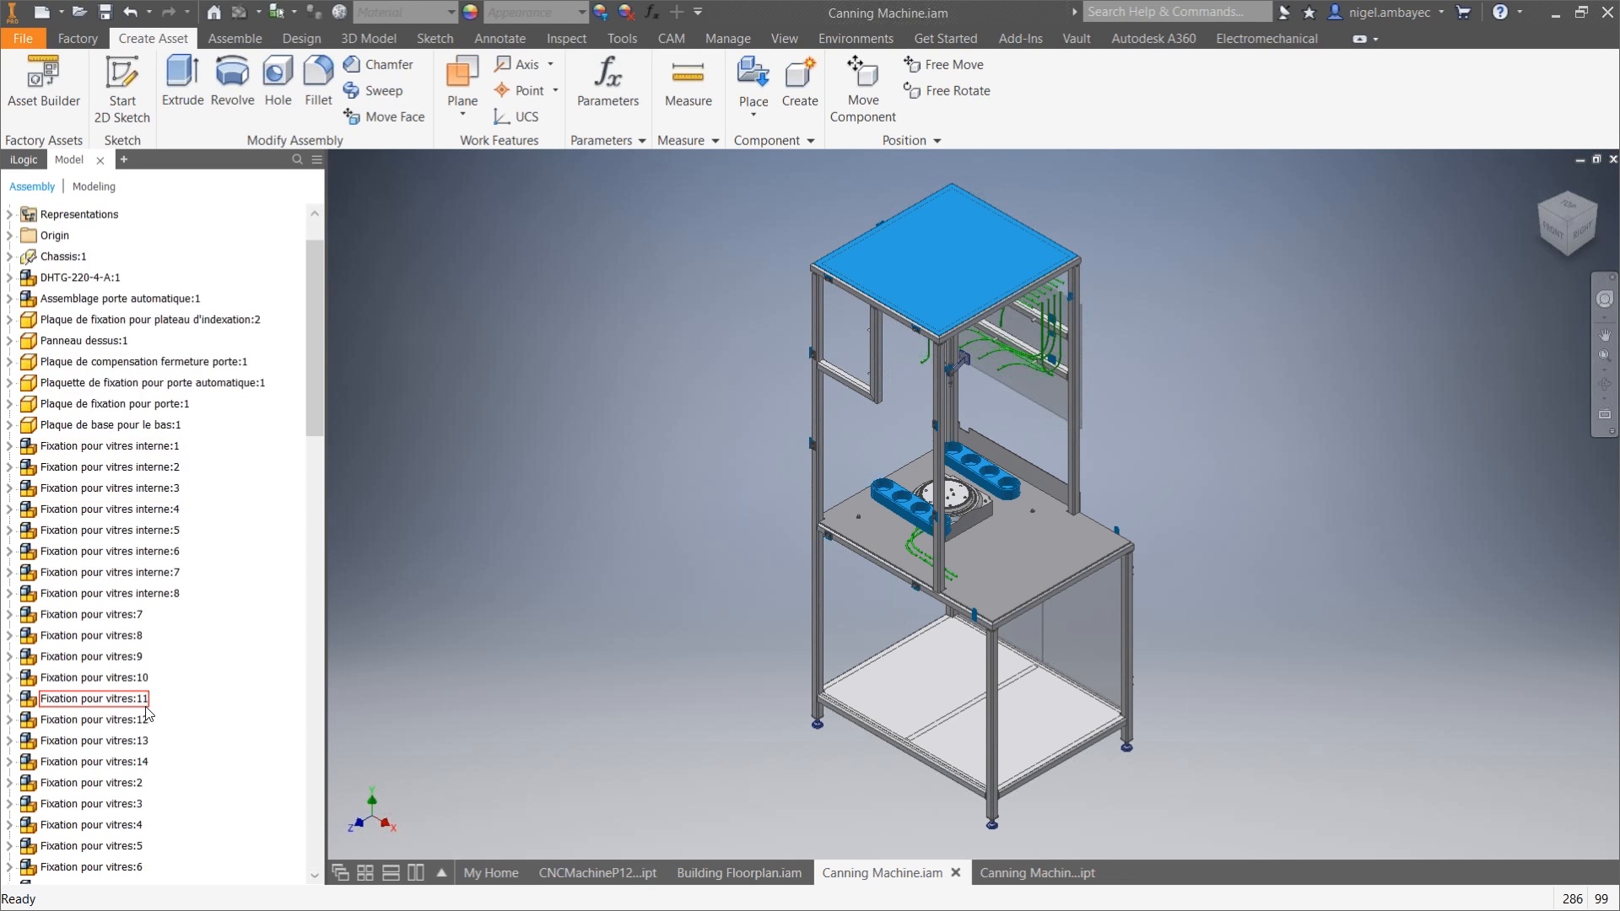
scroll(120, 700, up, 11)
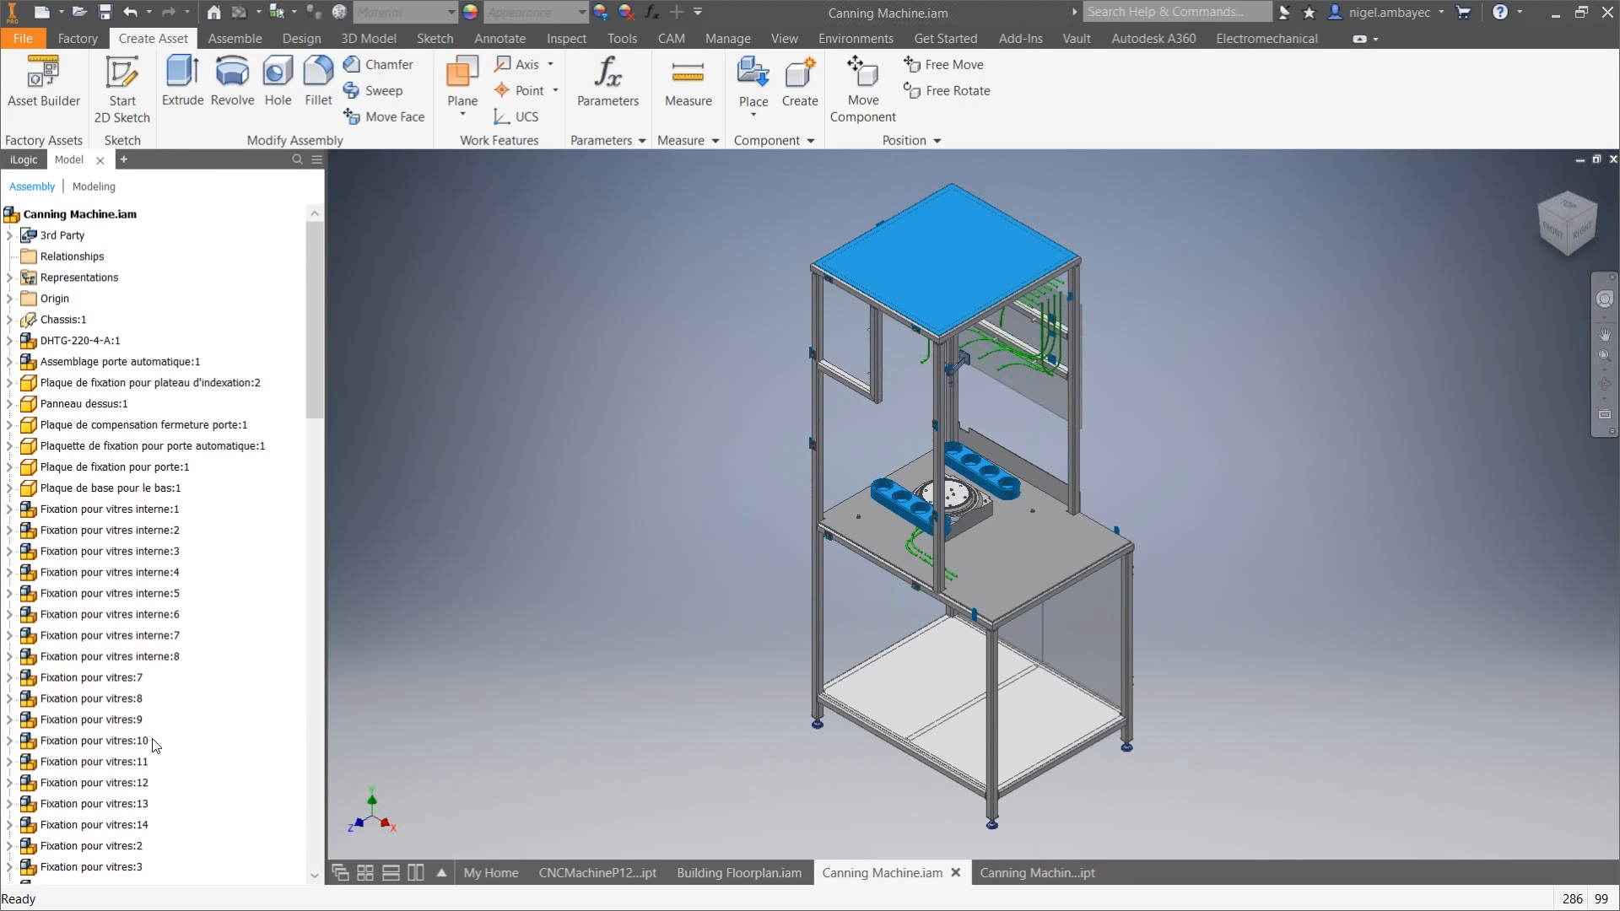
Step: Show Canning Machine_Shrinkwrap_1.ipt in its home view and open it in the Asset Builder
click(1044, 874)
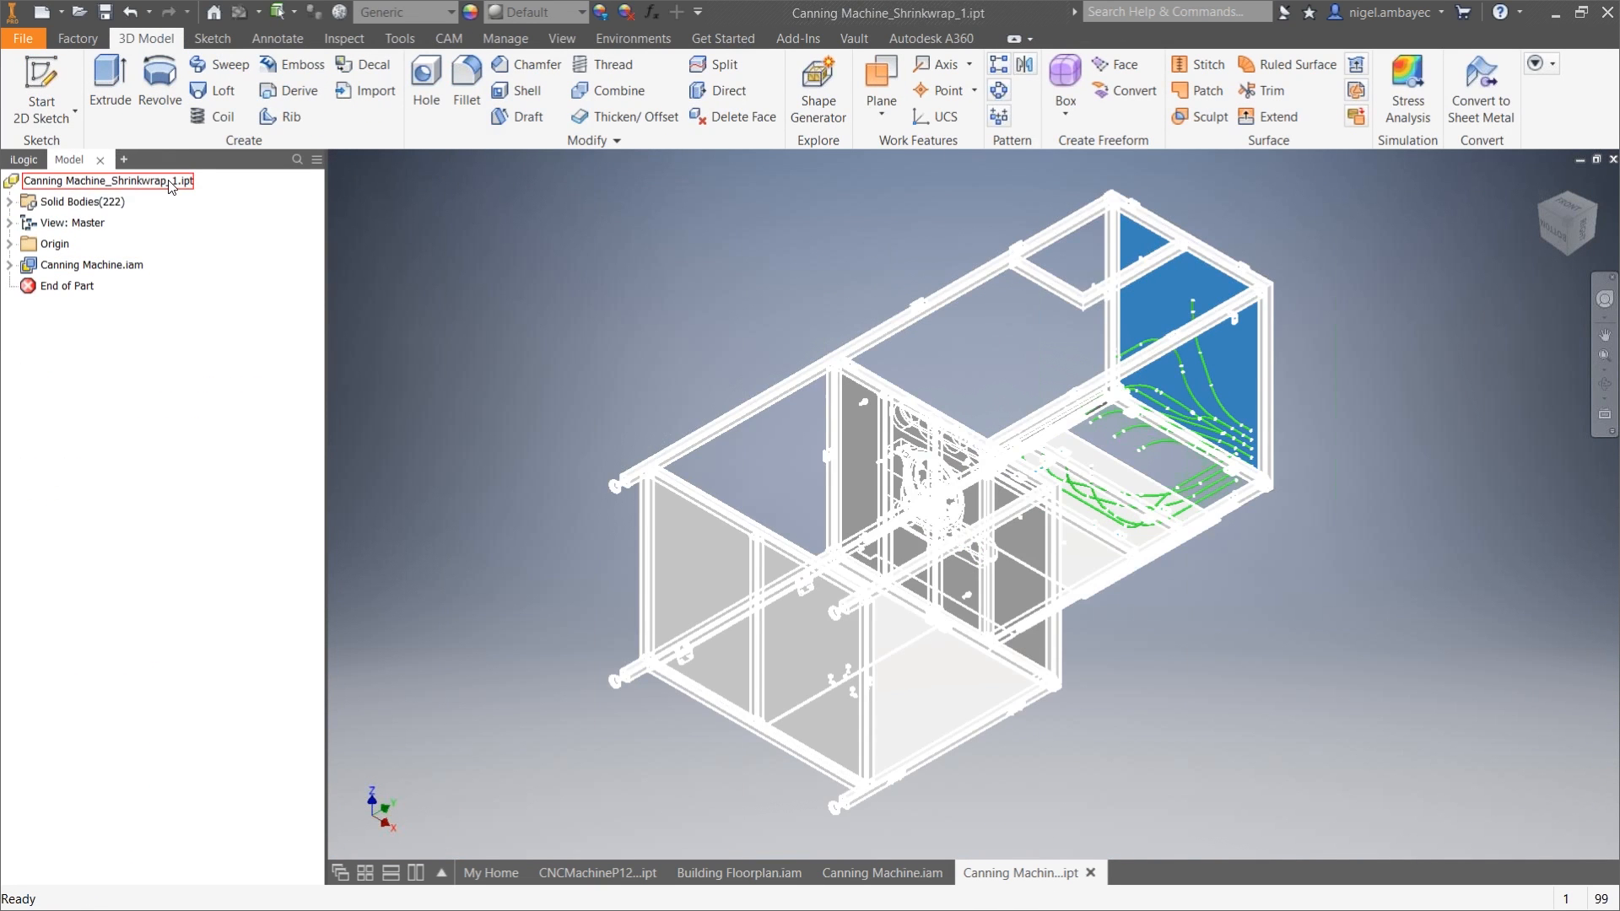
click(1542, 184)
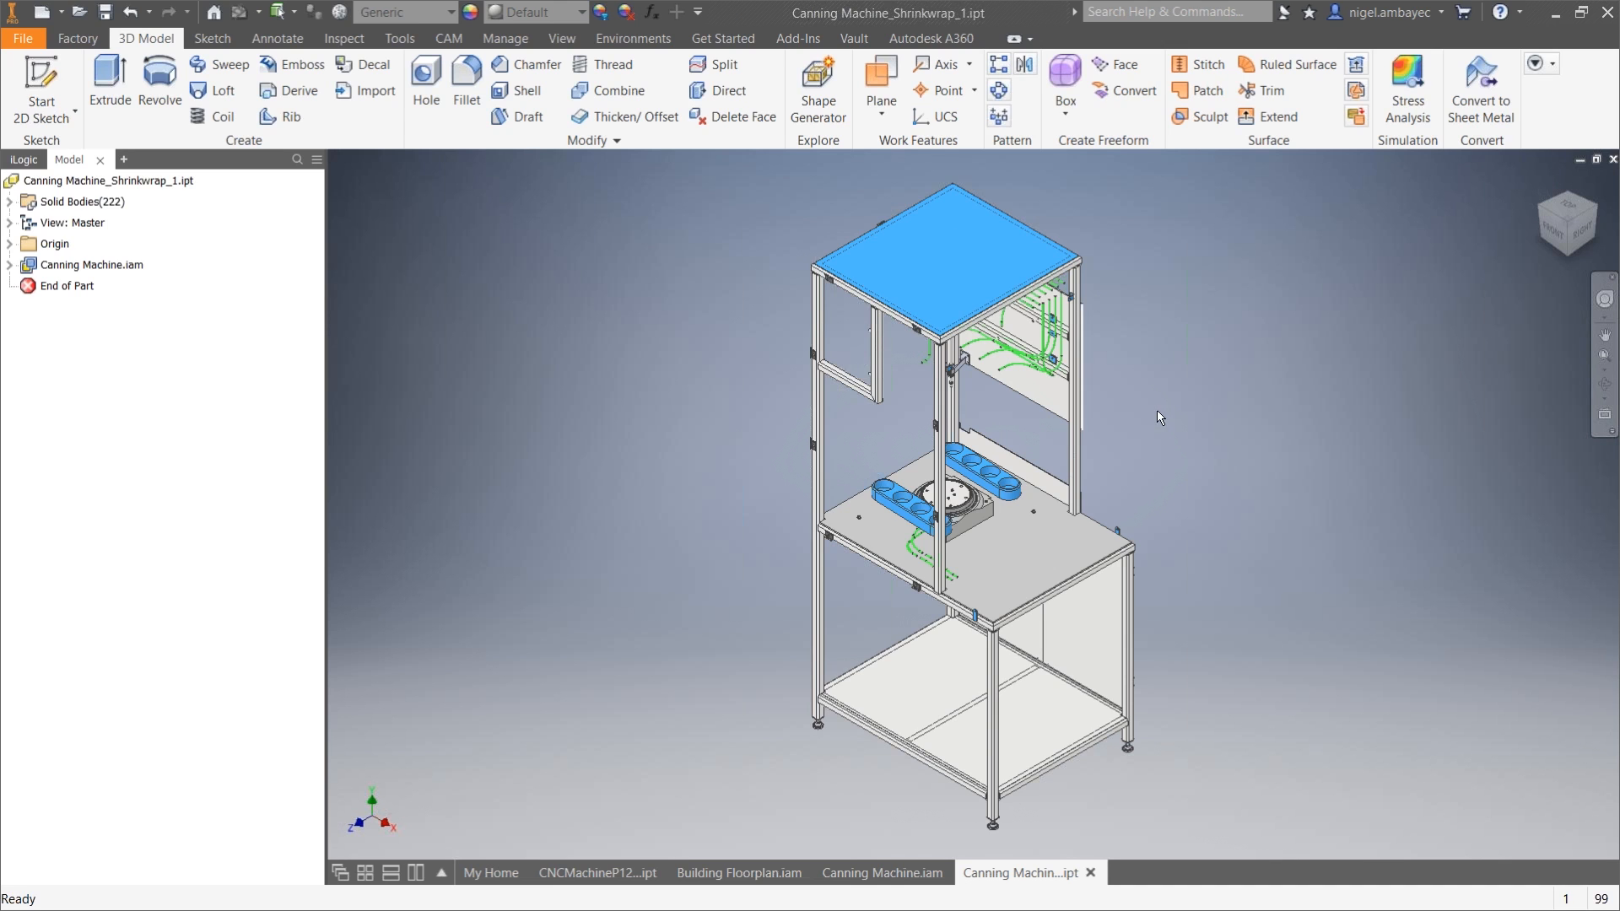
click(83, 38)
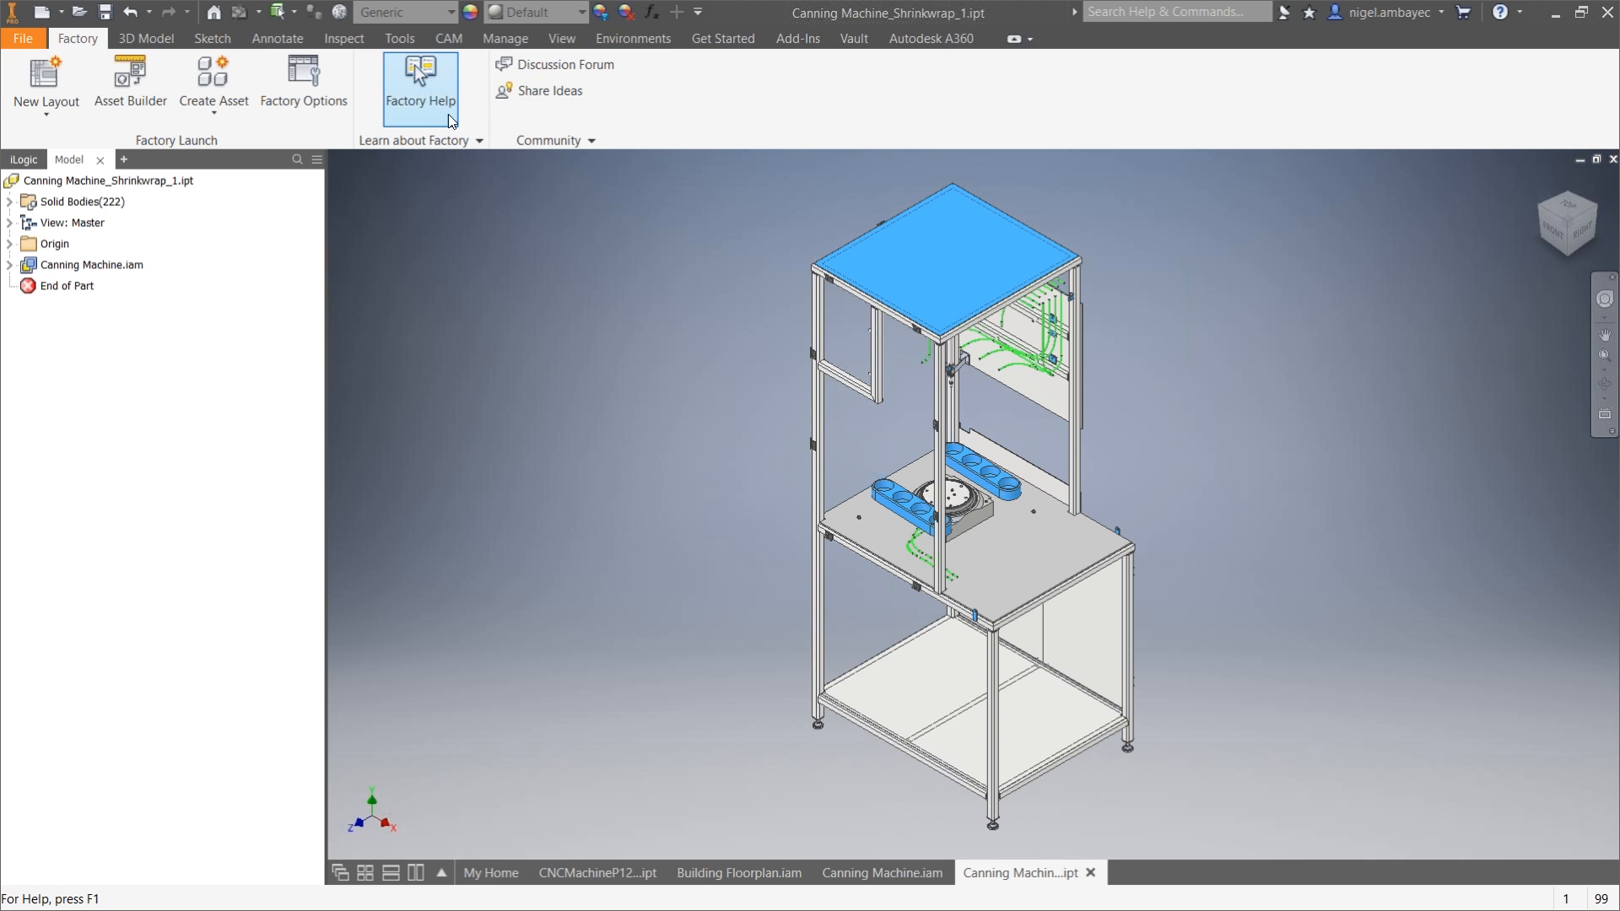
click(129, 110)
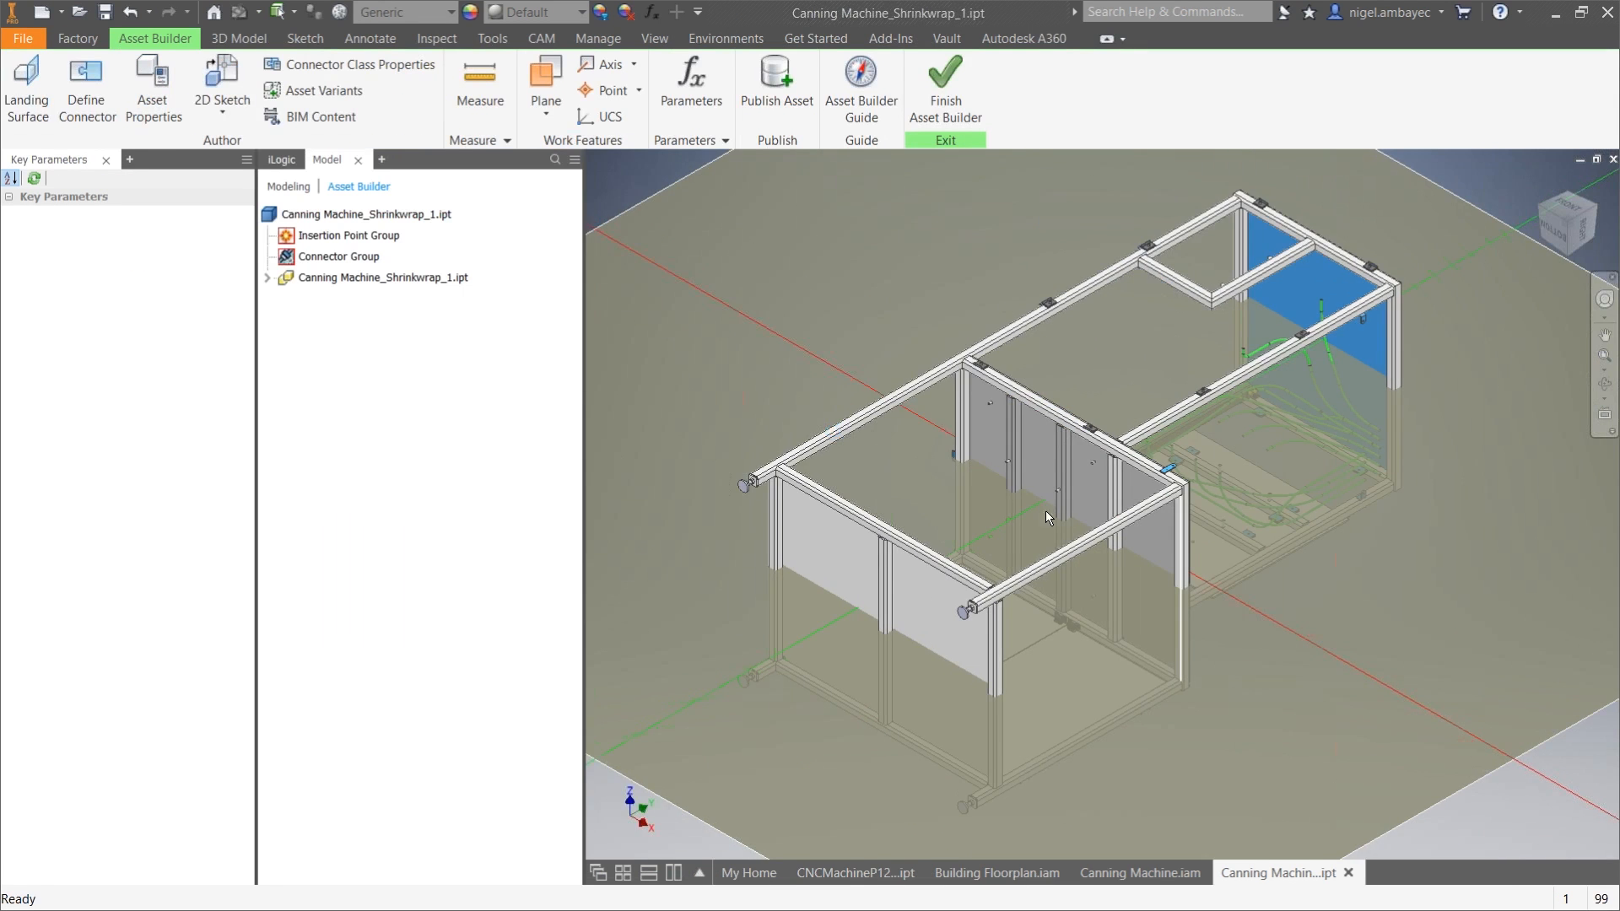
scroll(1046, 511, down, 5)
scroll(1046, 512, up, 6)
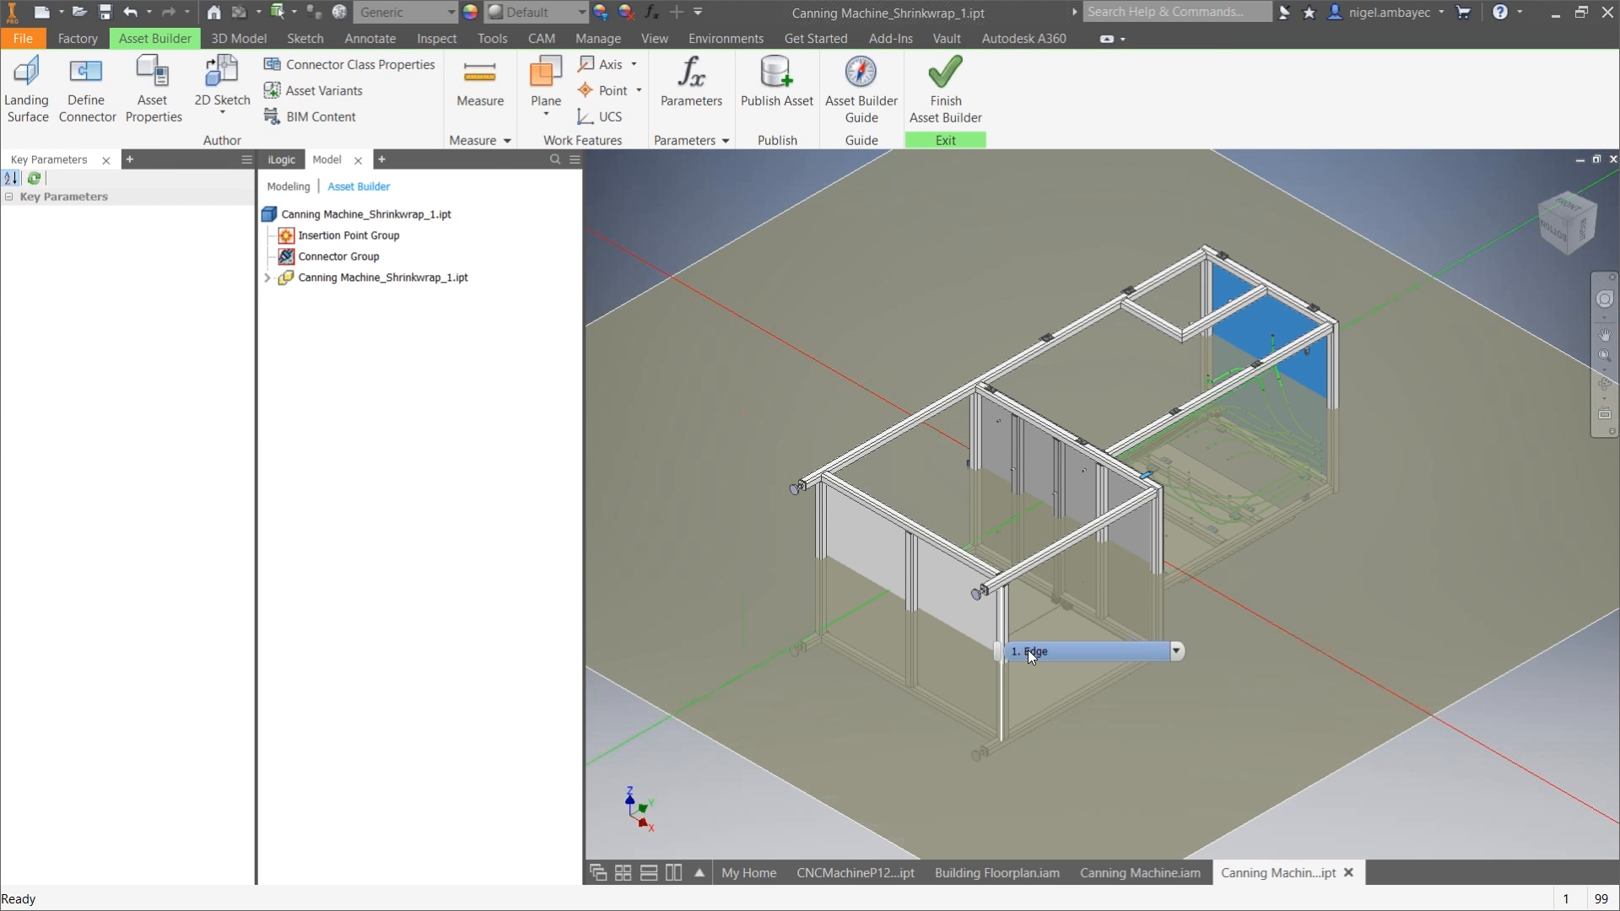
Step: Try to set the landing surface on the blue top panel of the canning machine
click(38, 97)
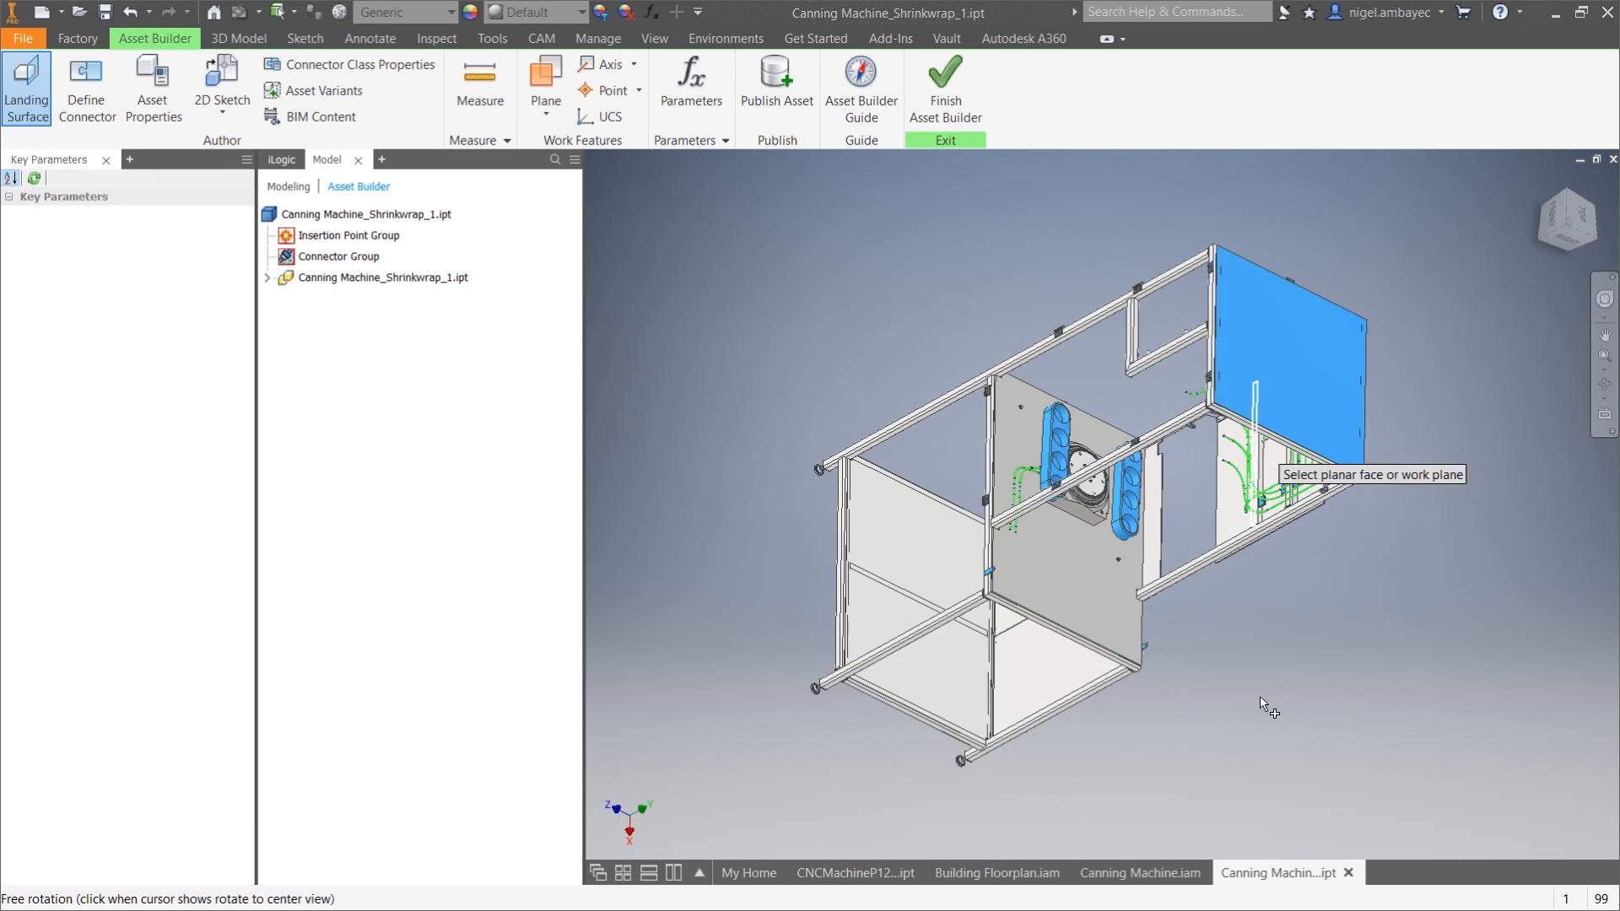
click(1288, 363)
scroll(1173, 753, down, 3)
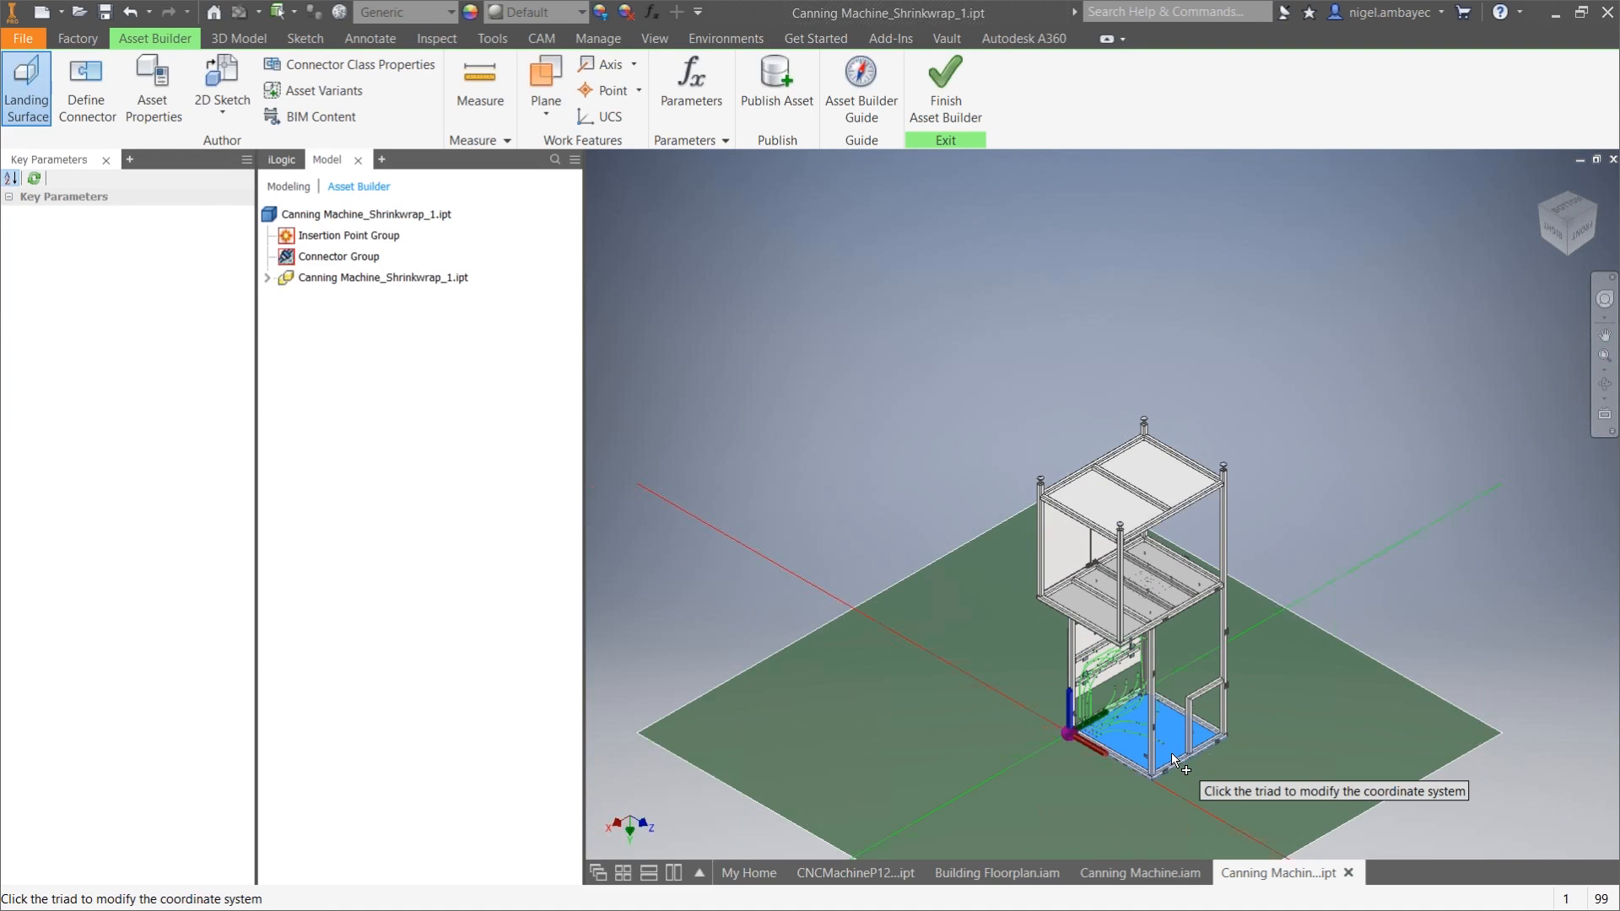
scroll(1168, 750, up, 3)
scroll(1161, 742, down, 3)
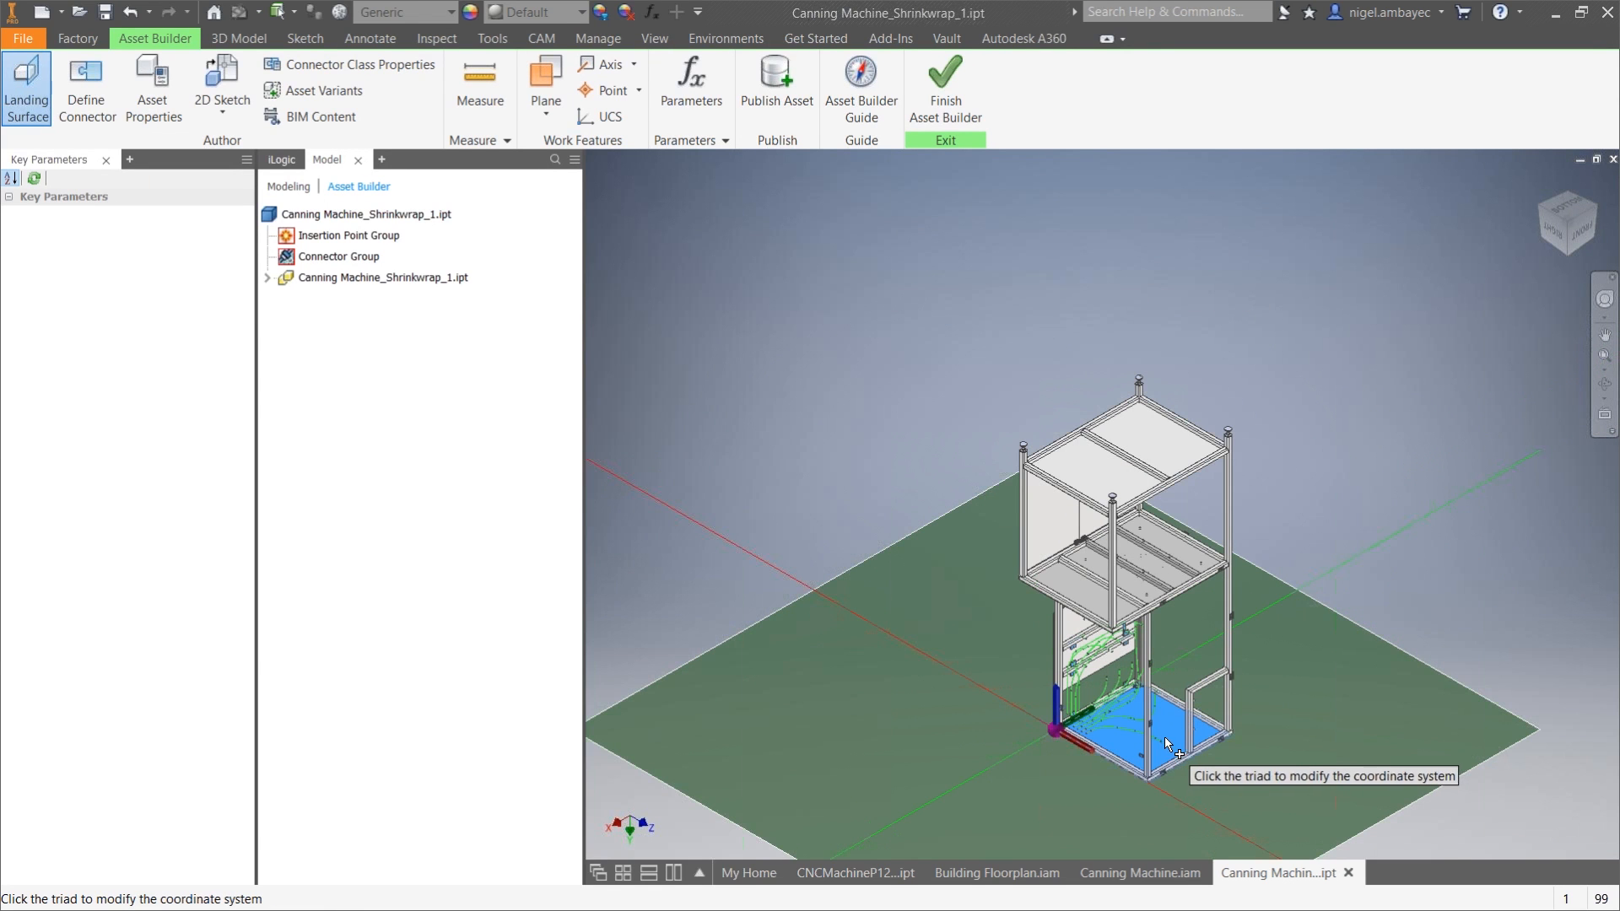
scroll(1123, 502, up, 3)
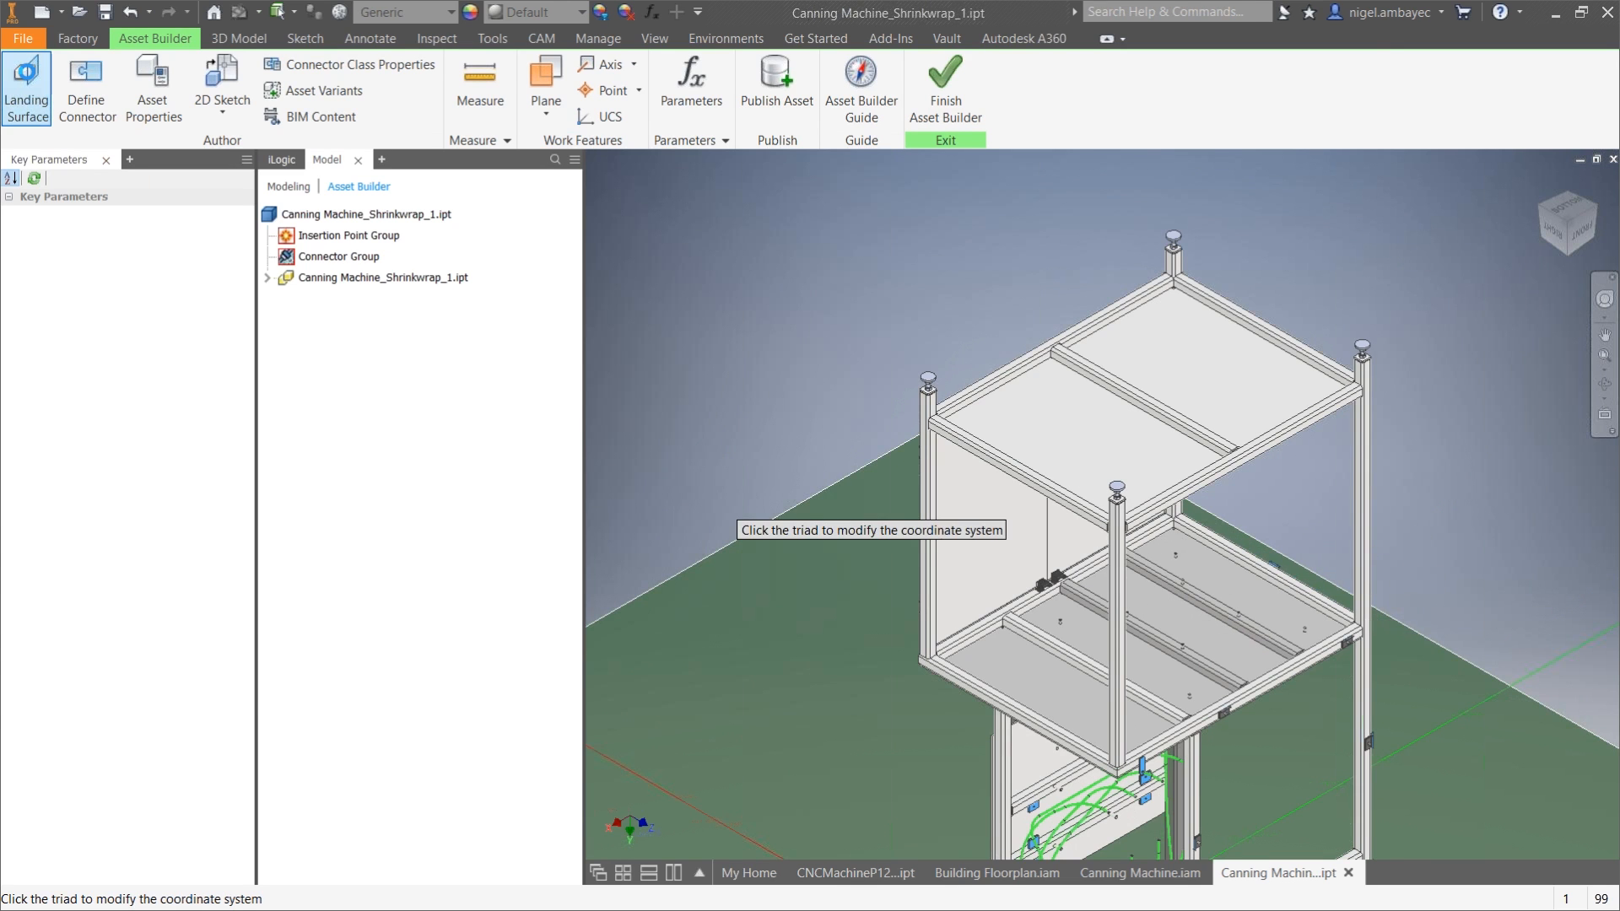
Step: Restart the landing surface definition and set the landing plane on the underside of one of the machine's leveling feet
click(21, 69)
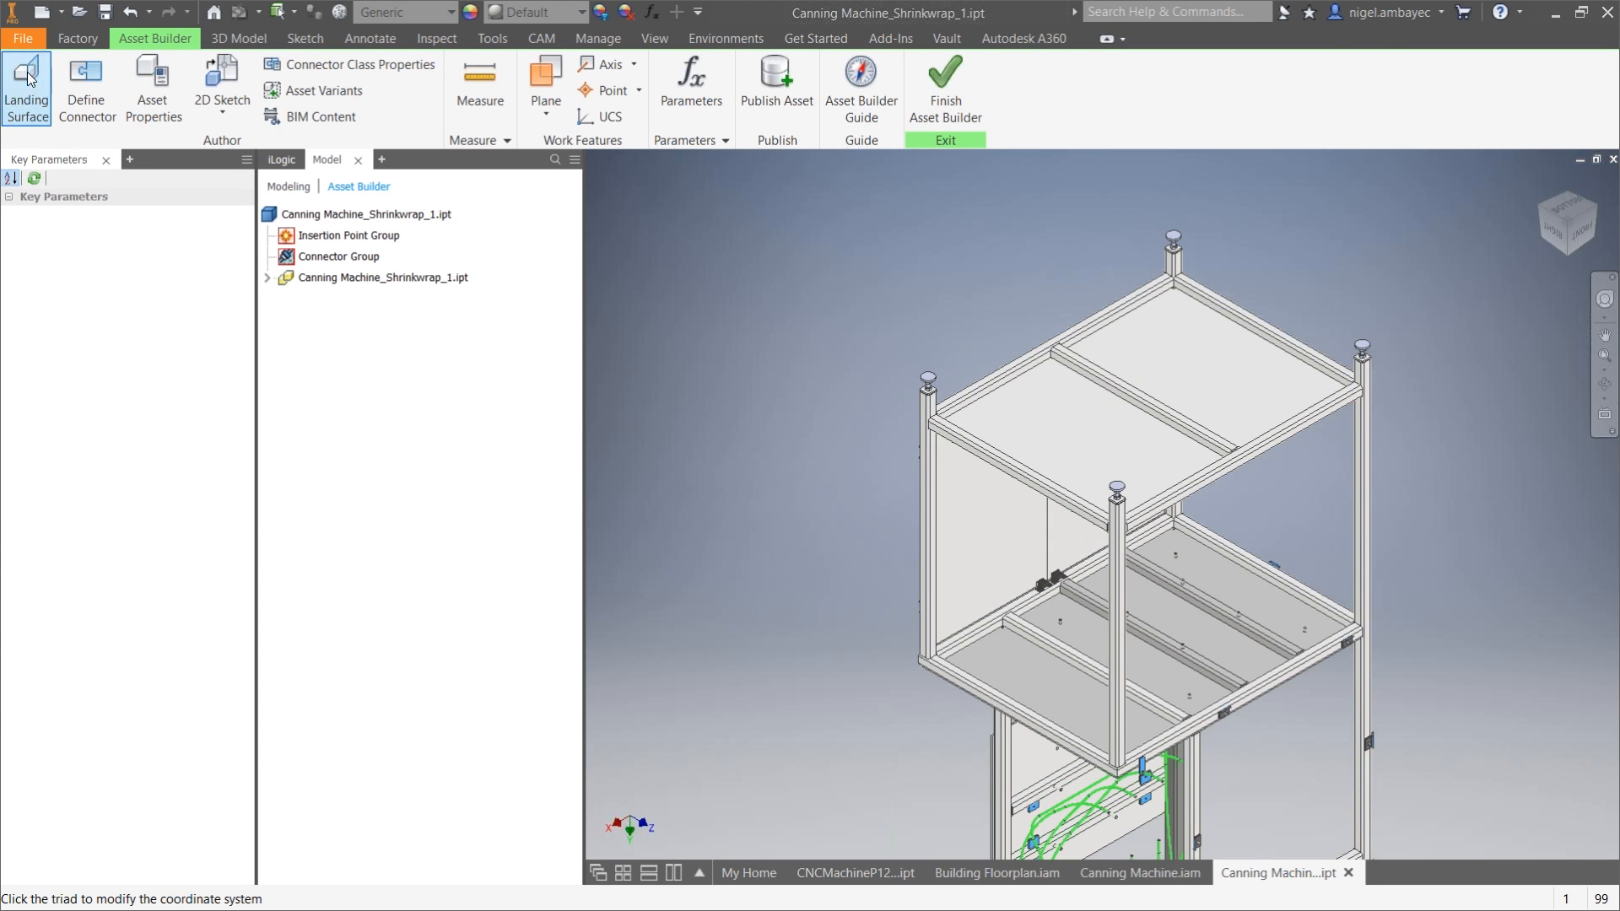
click(930, 376)
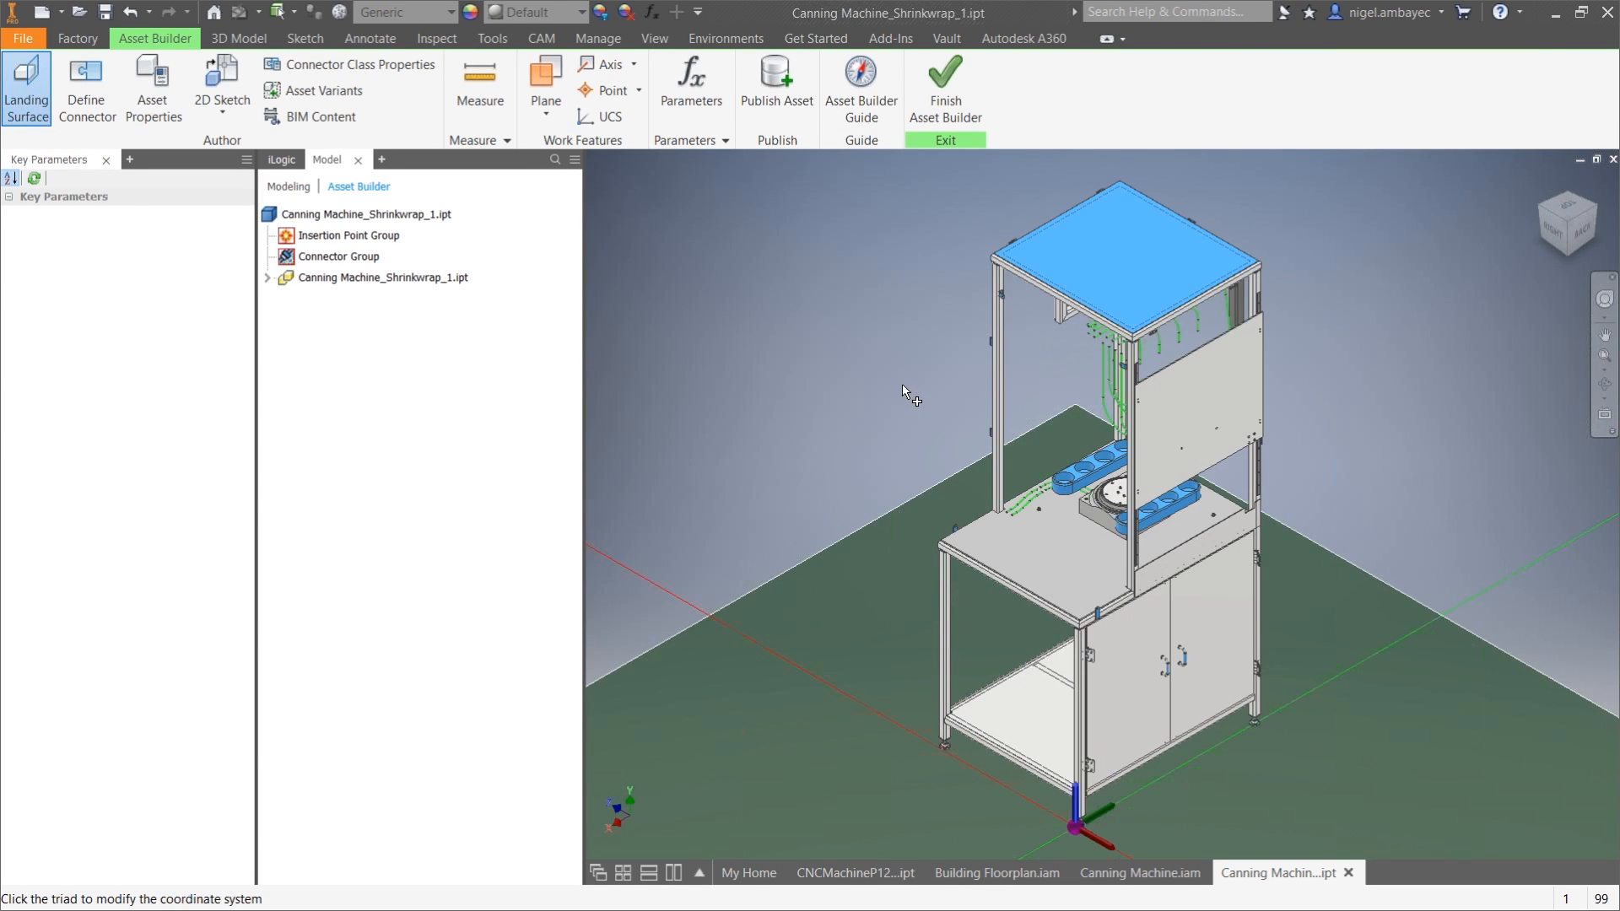
middle_drag(862, 675, 795, 653)
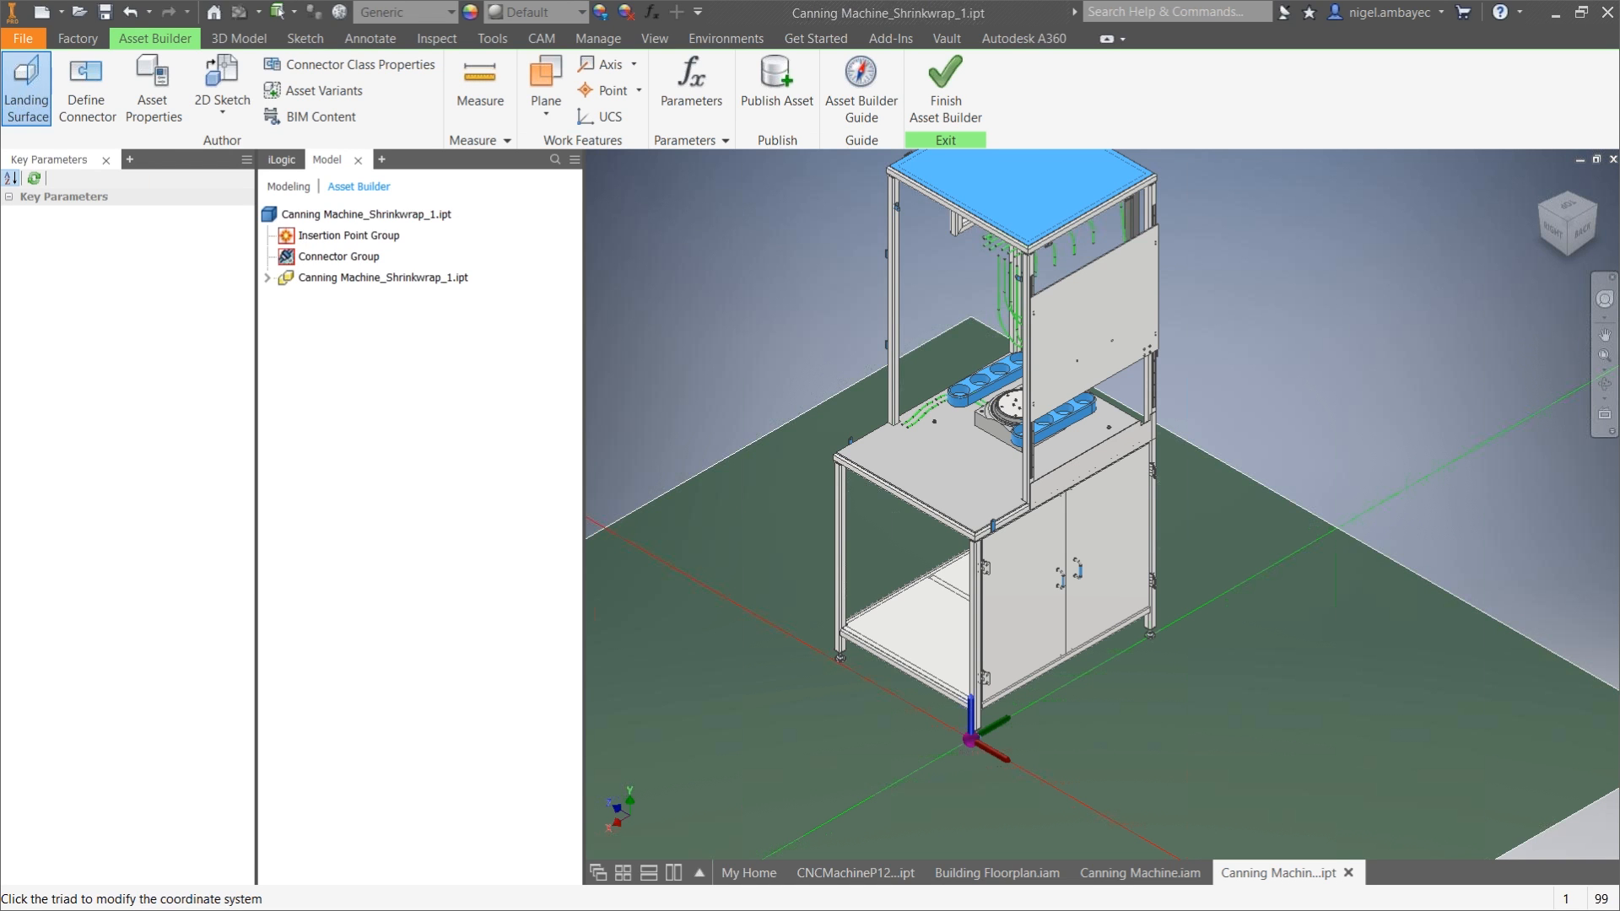
drag(1176, 386, 476, 341)
click(456, 433)
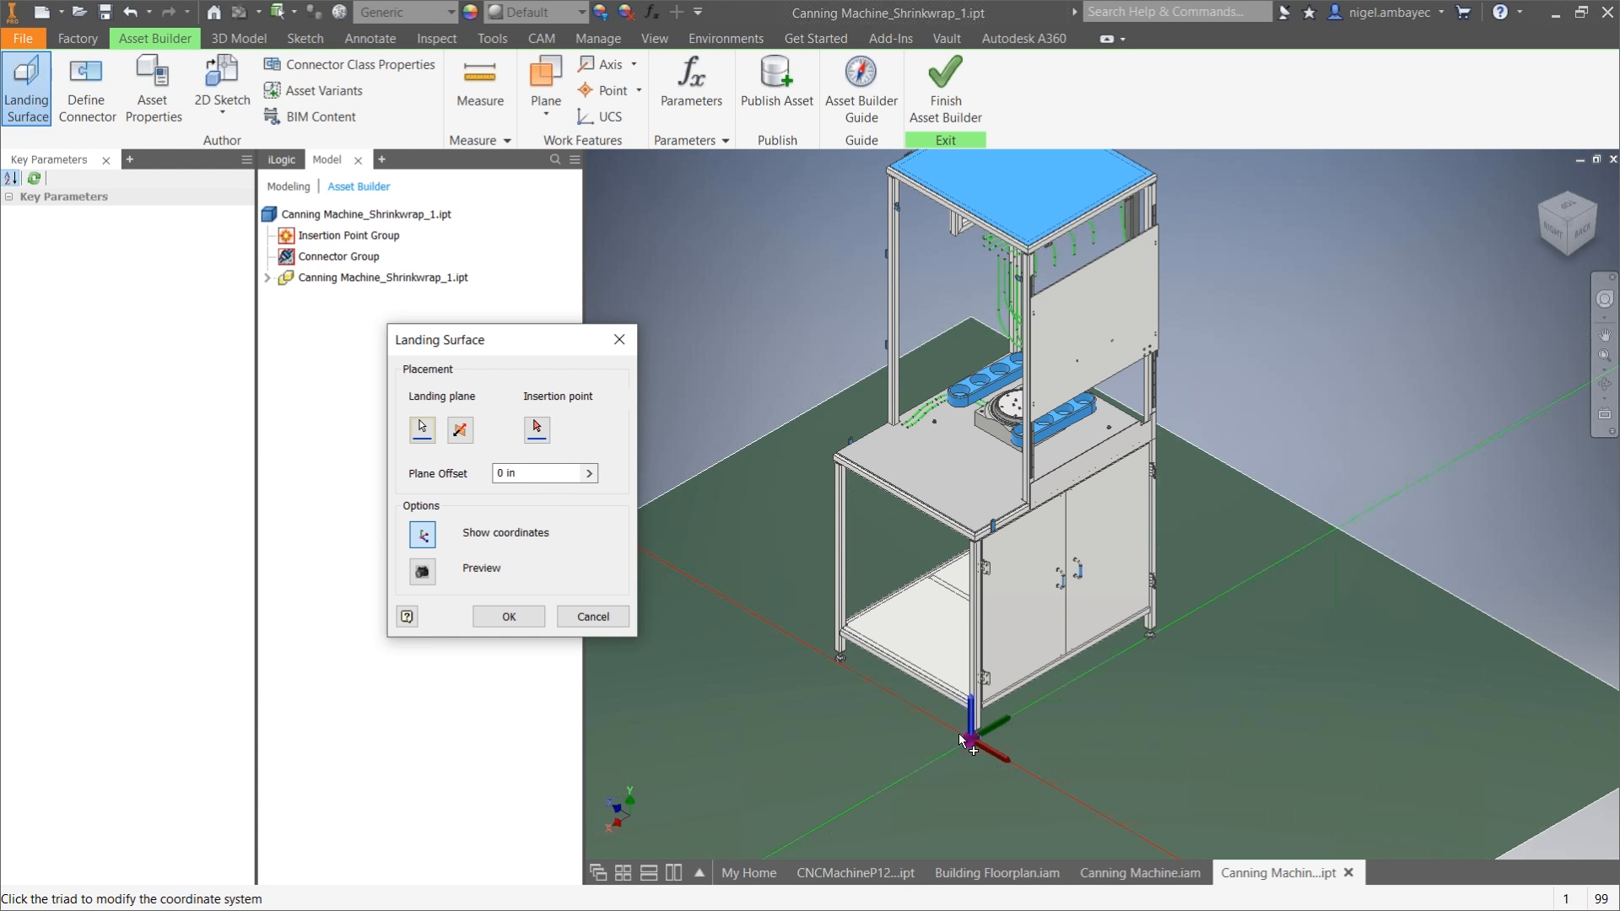
Step: Try the coordinate triad's handles on the landing surface and set the plane offset to -0 in
click(972, 709)
mouse_move(972, 711)
mouse_down()
mouse_move(950, 764)
mouse_move(962, 673)
mouse_move(972, 708)
mouse_up()
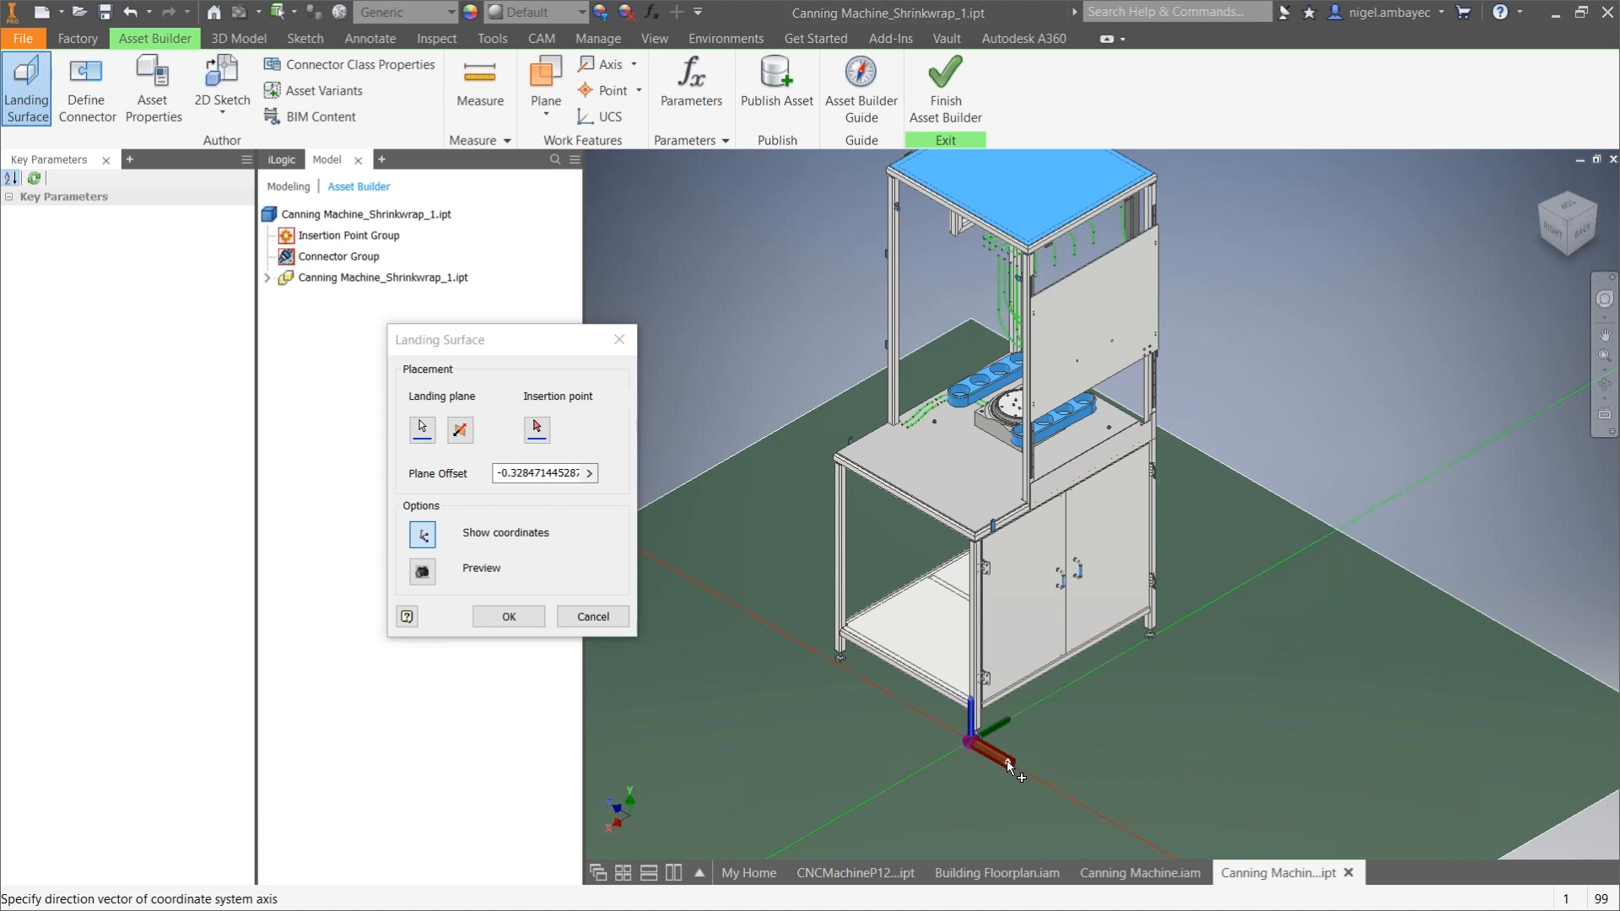
click(967, 743)
click(531, 481)
double_click(529, 481)
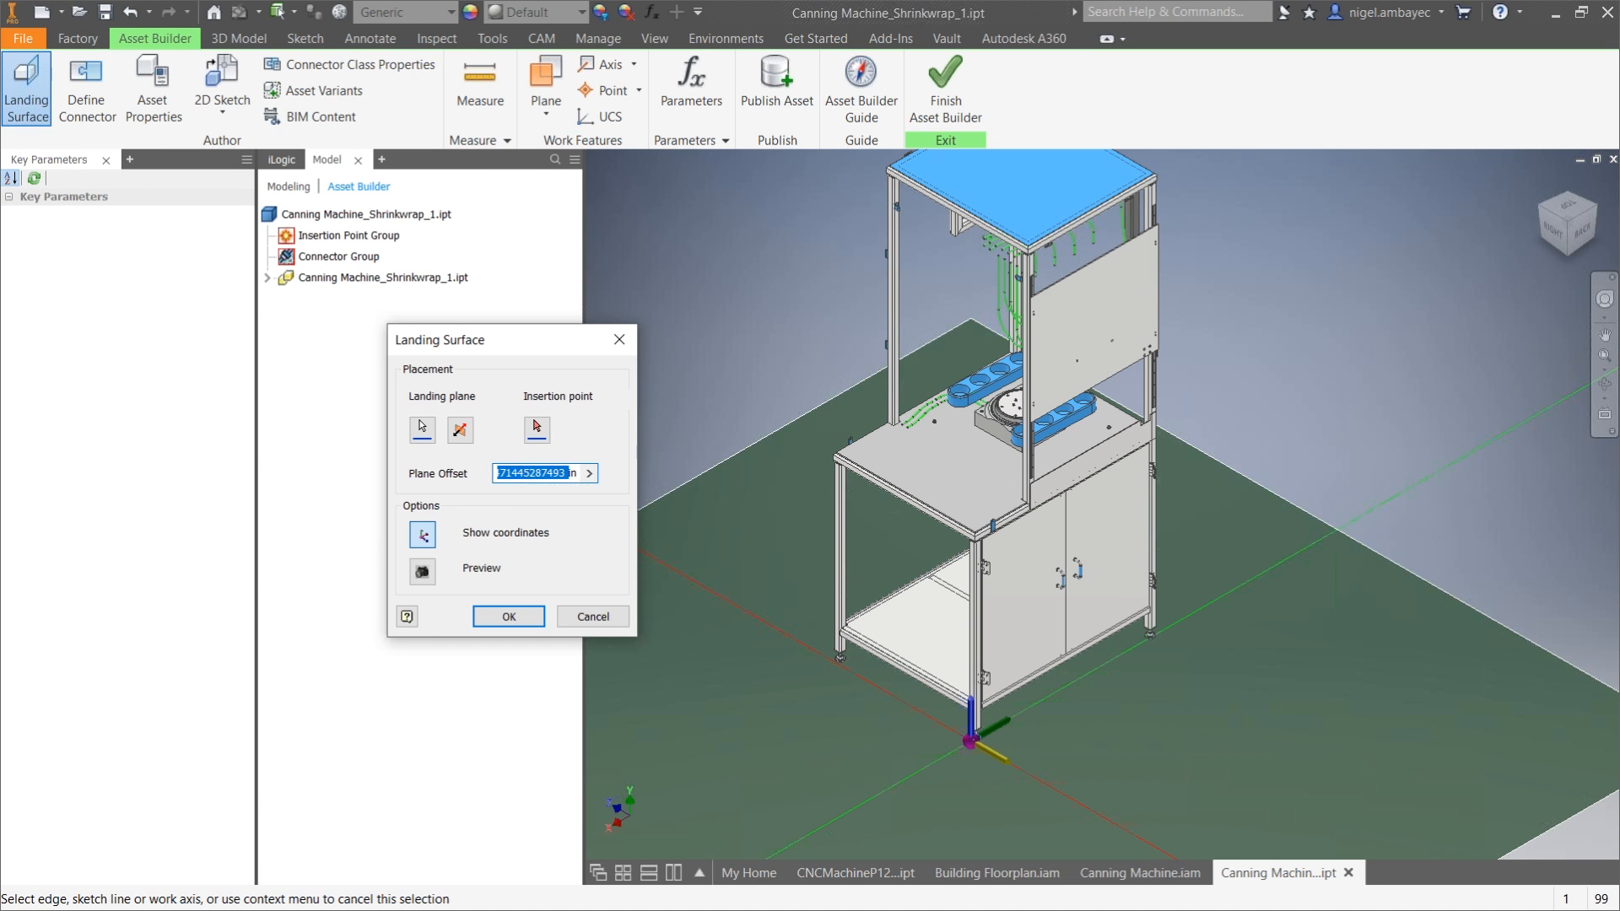
text(-0)
Step: Set the landing surface's insertion point at the center of the leveling foot on the open-shelf side
click(537, 429)
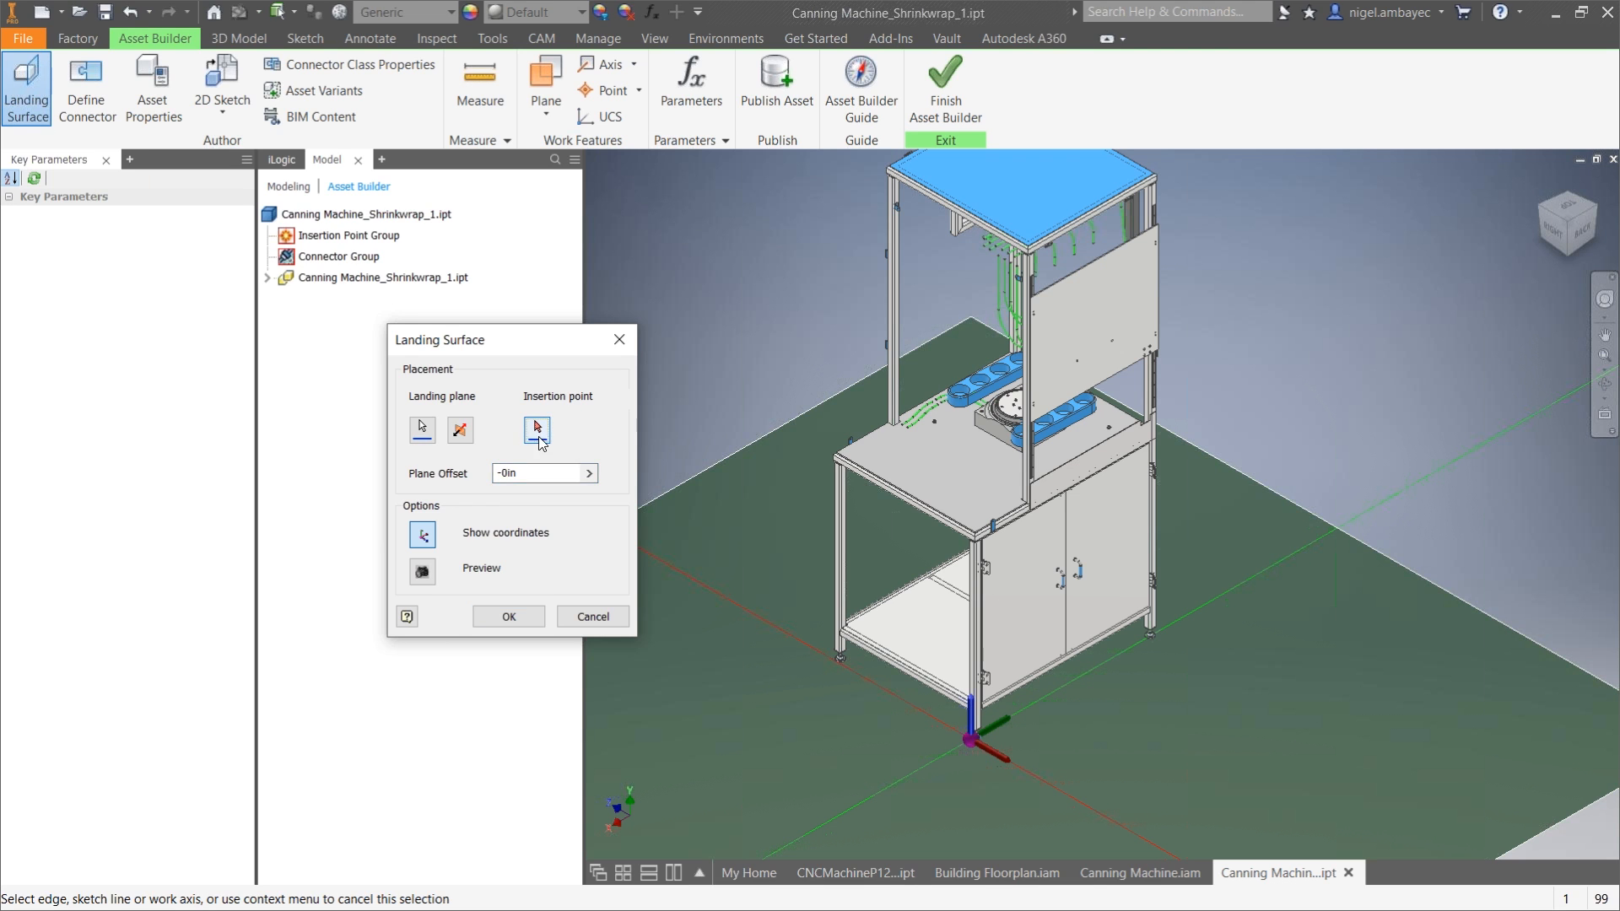
click(835, 665)
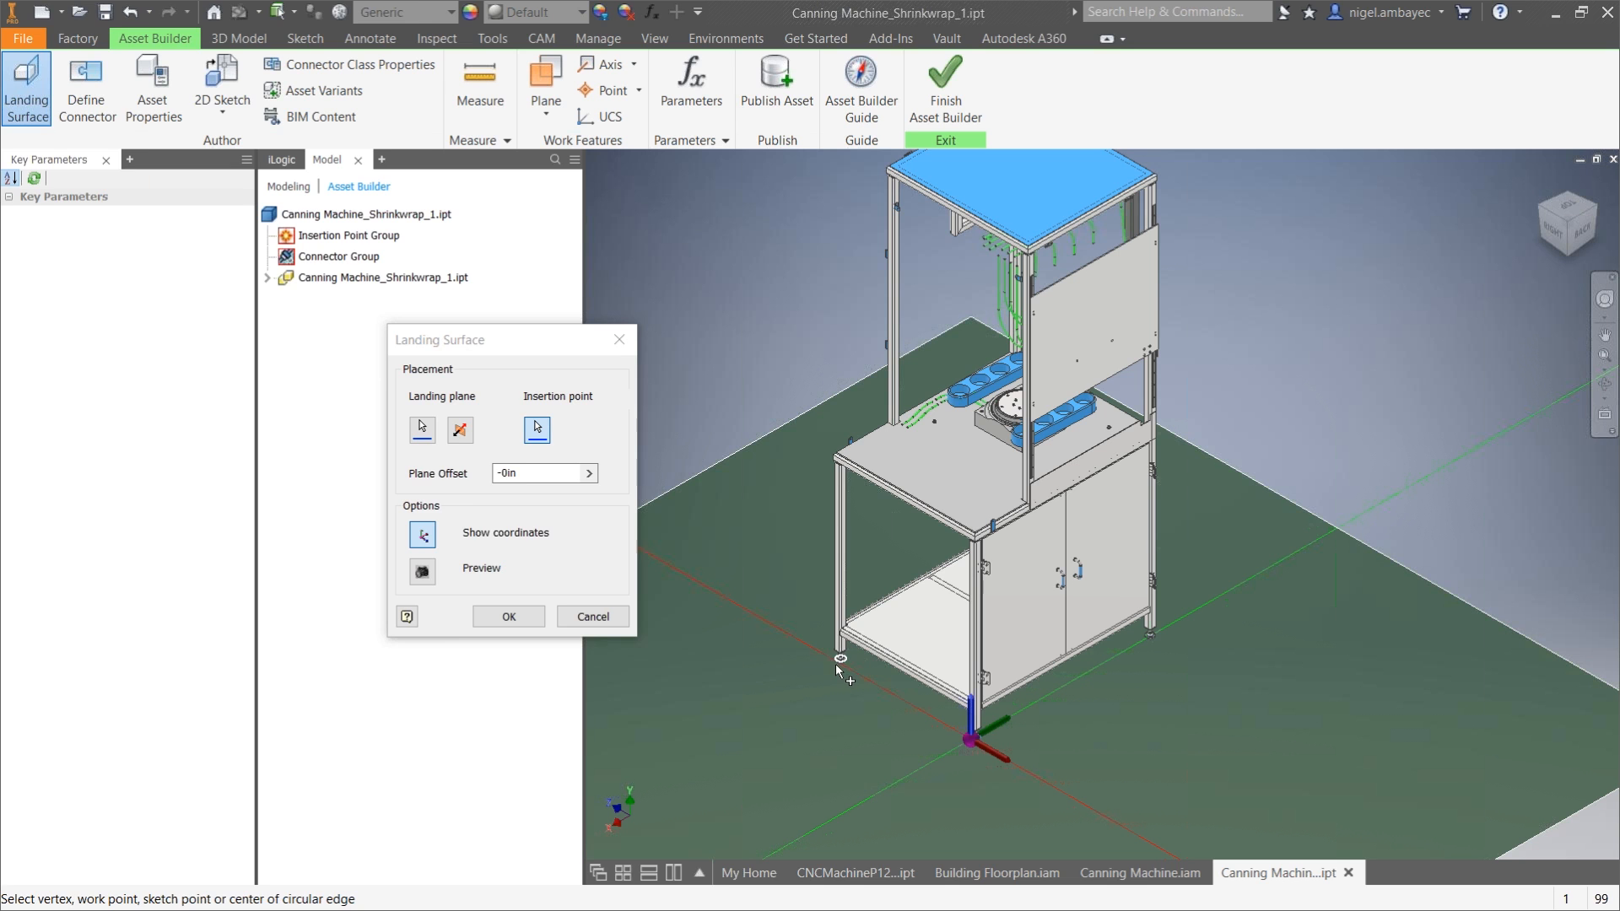
scroll(844, 663, up, 5)
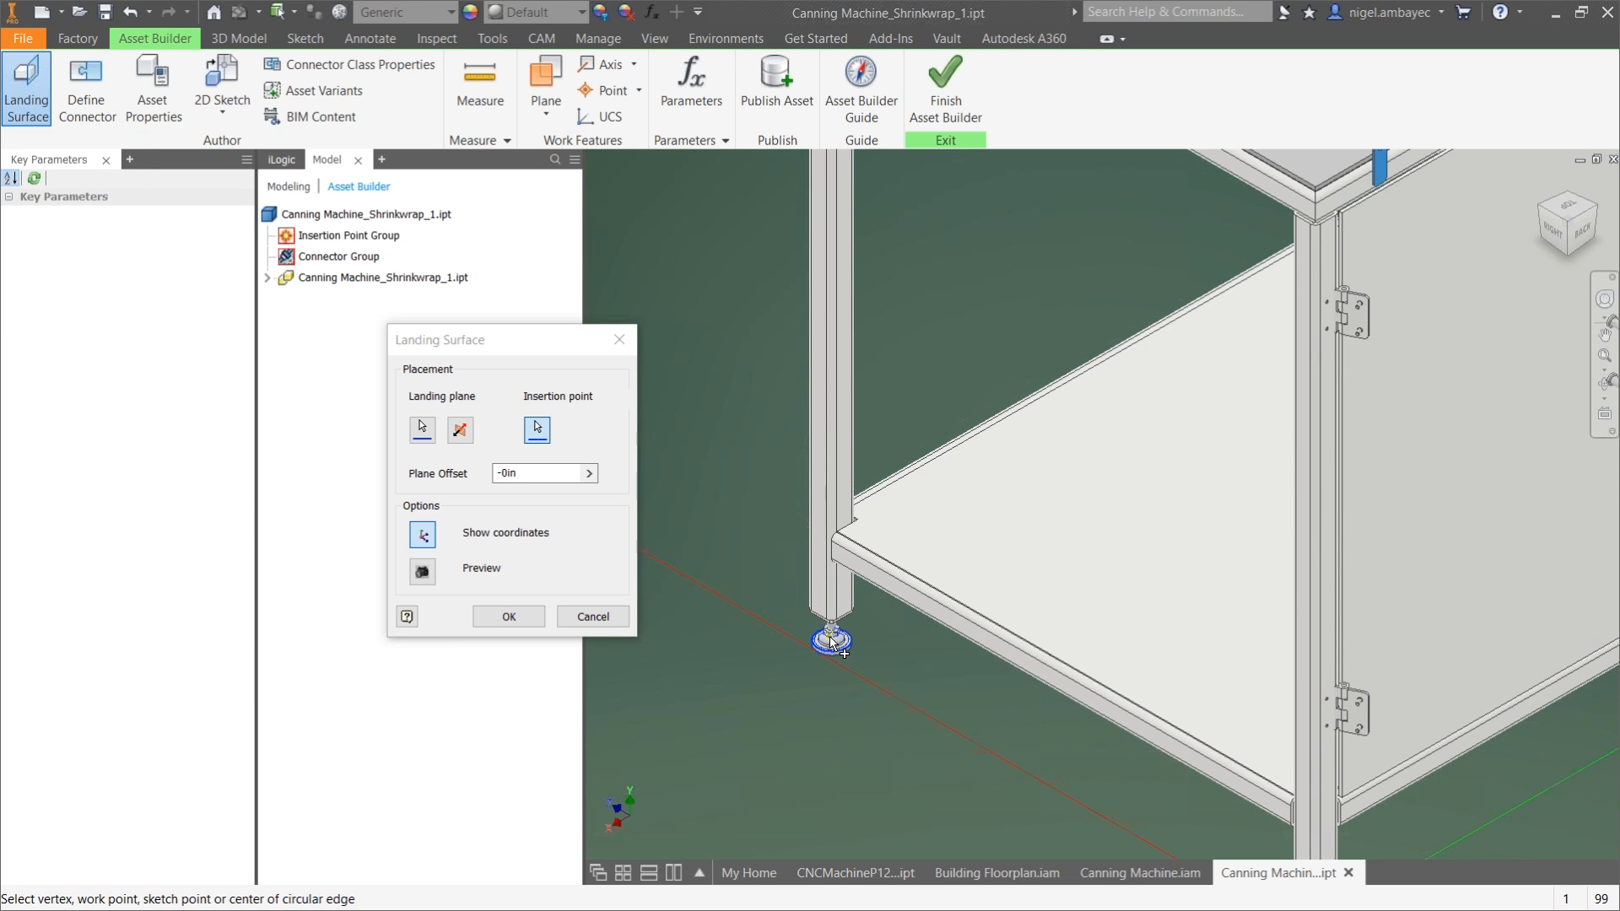
click(831, 643)
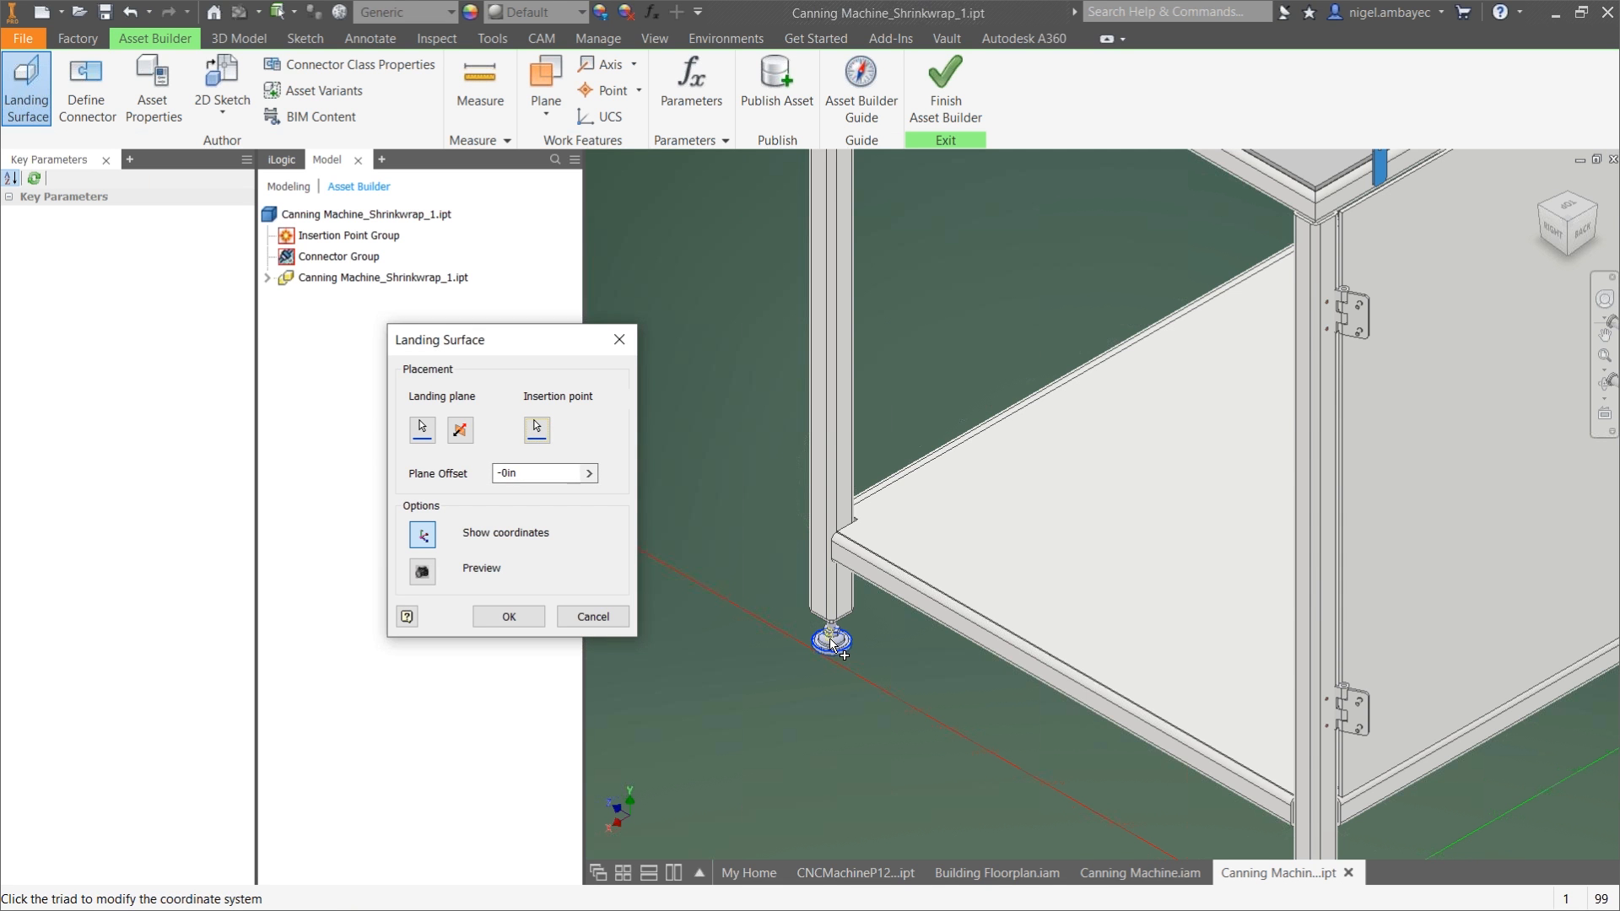
Step: Preview the landing surface placement under the canning machine and accept it
click(423, 571)
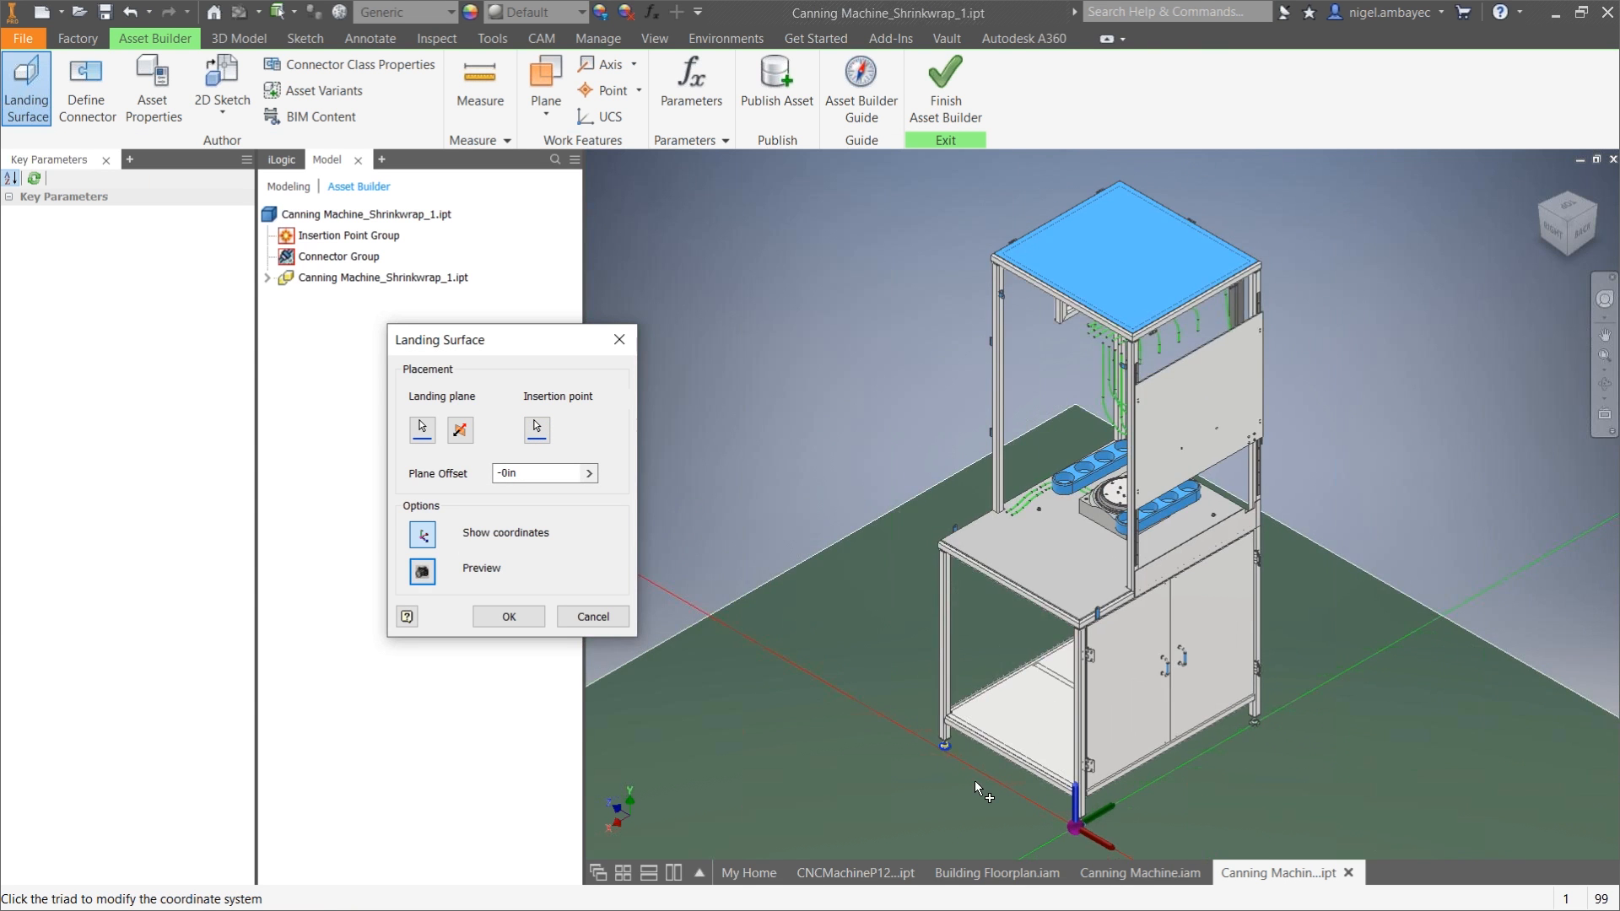
scroll(974, 782, up, 6)
scroll(974, 777, down, 7)
scroll(973, 775, up, 6)
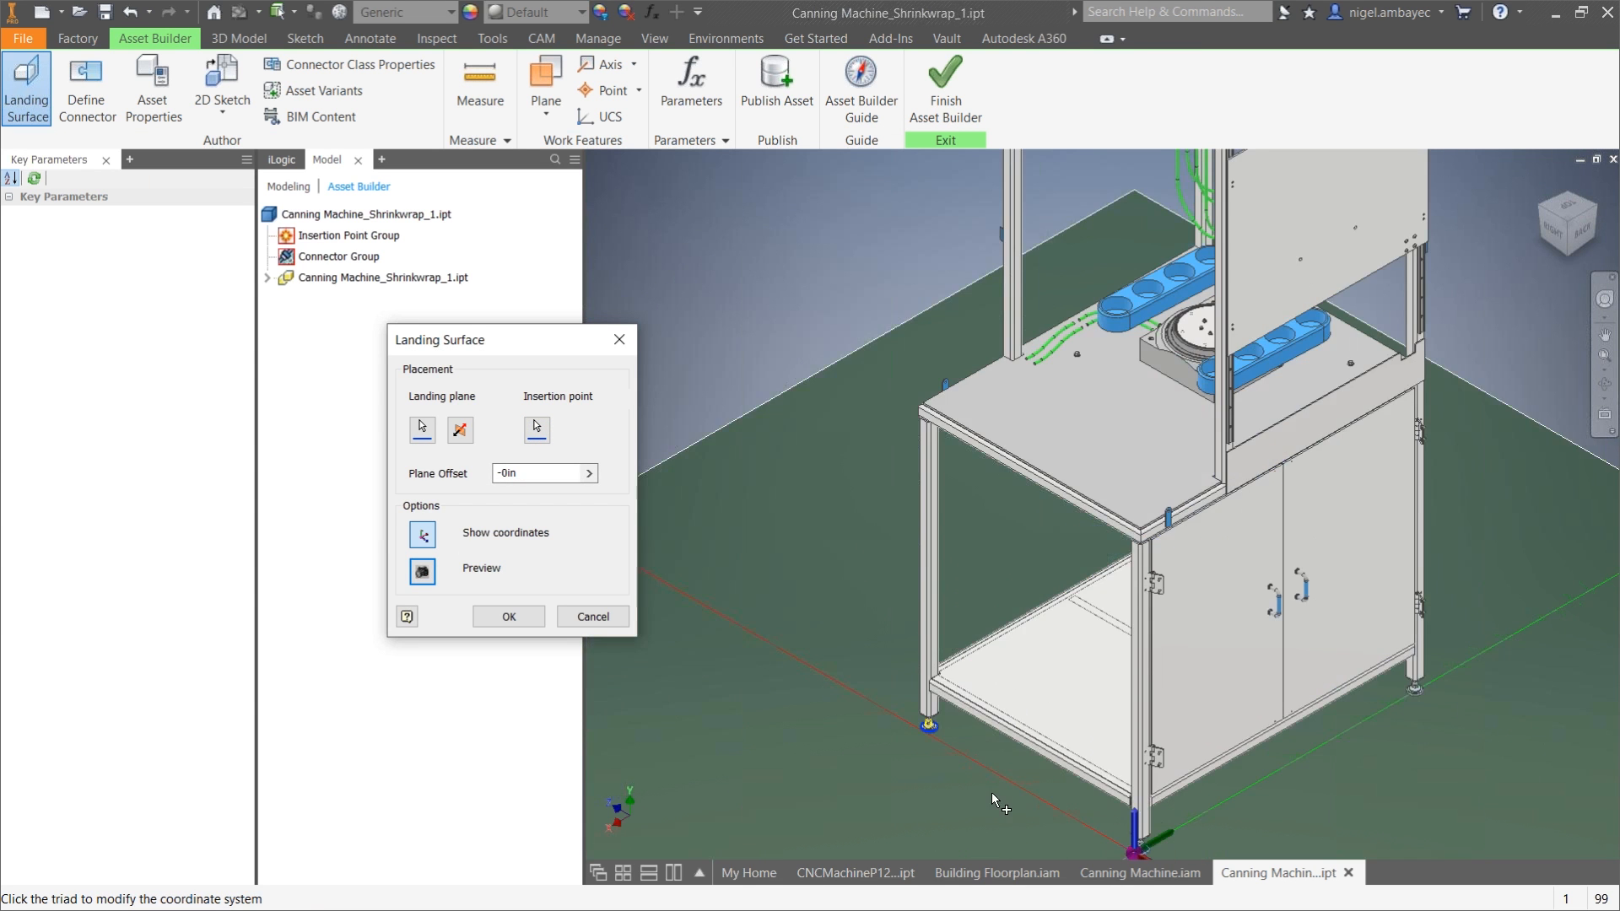
scroll(993, 791, down, 2)
scroll(991, 770, down, 3)
middle_drag(986, 762, 959, 640)
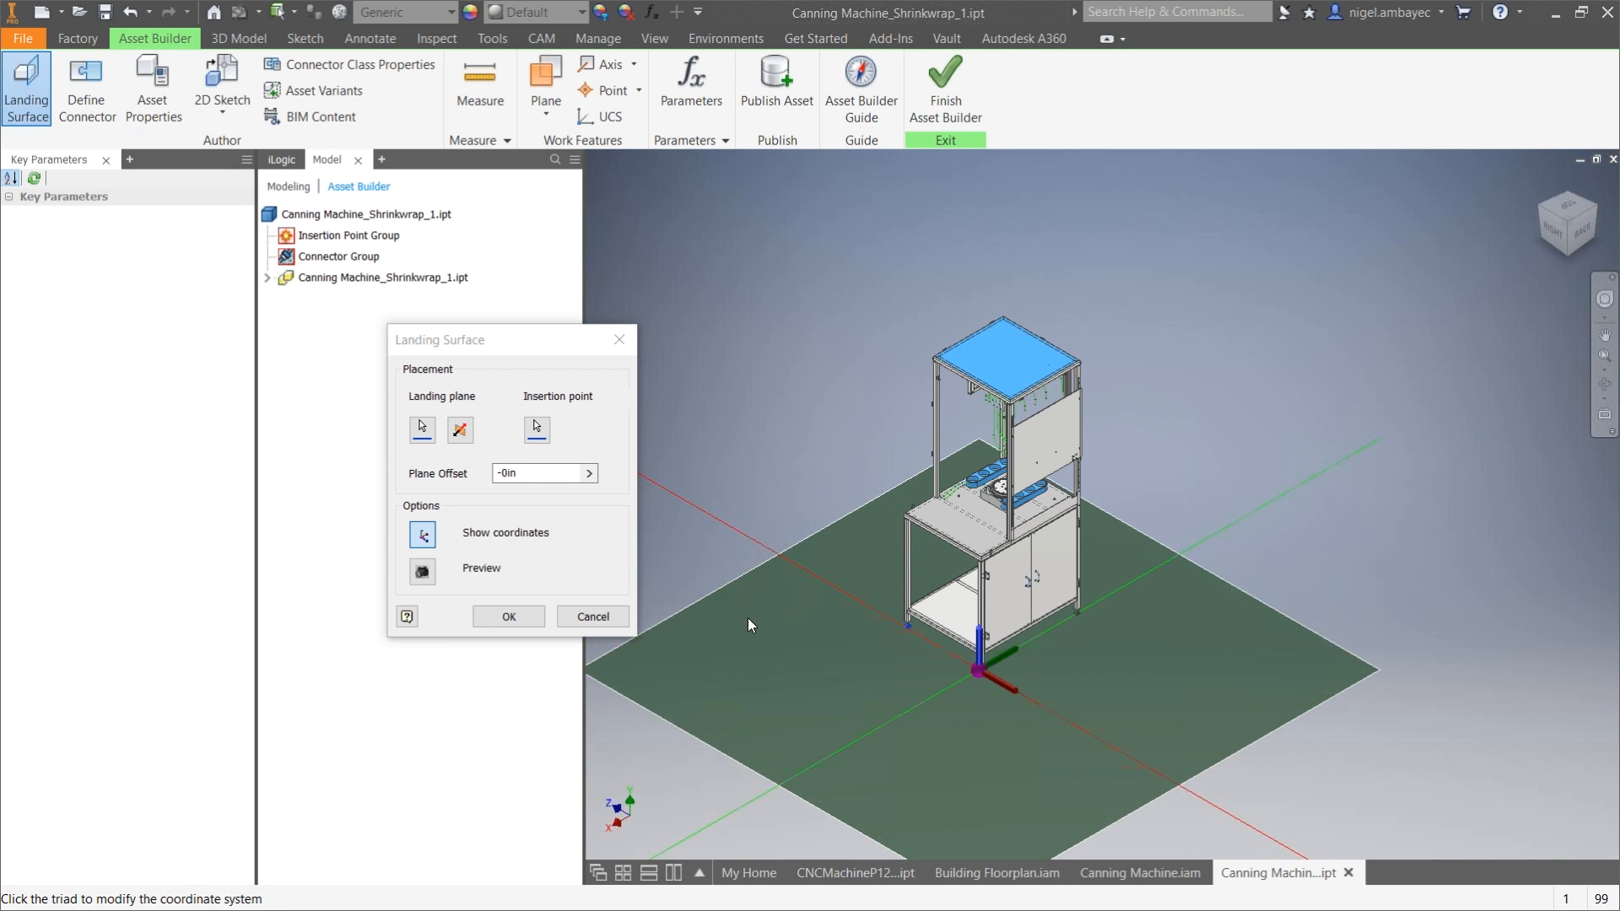
click(508, 615)
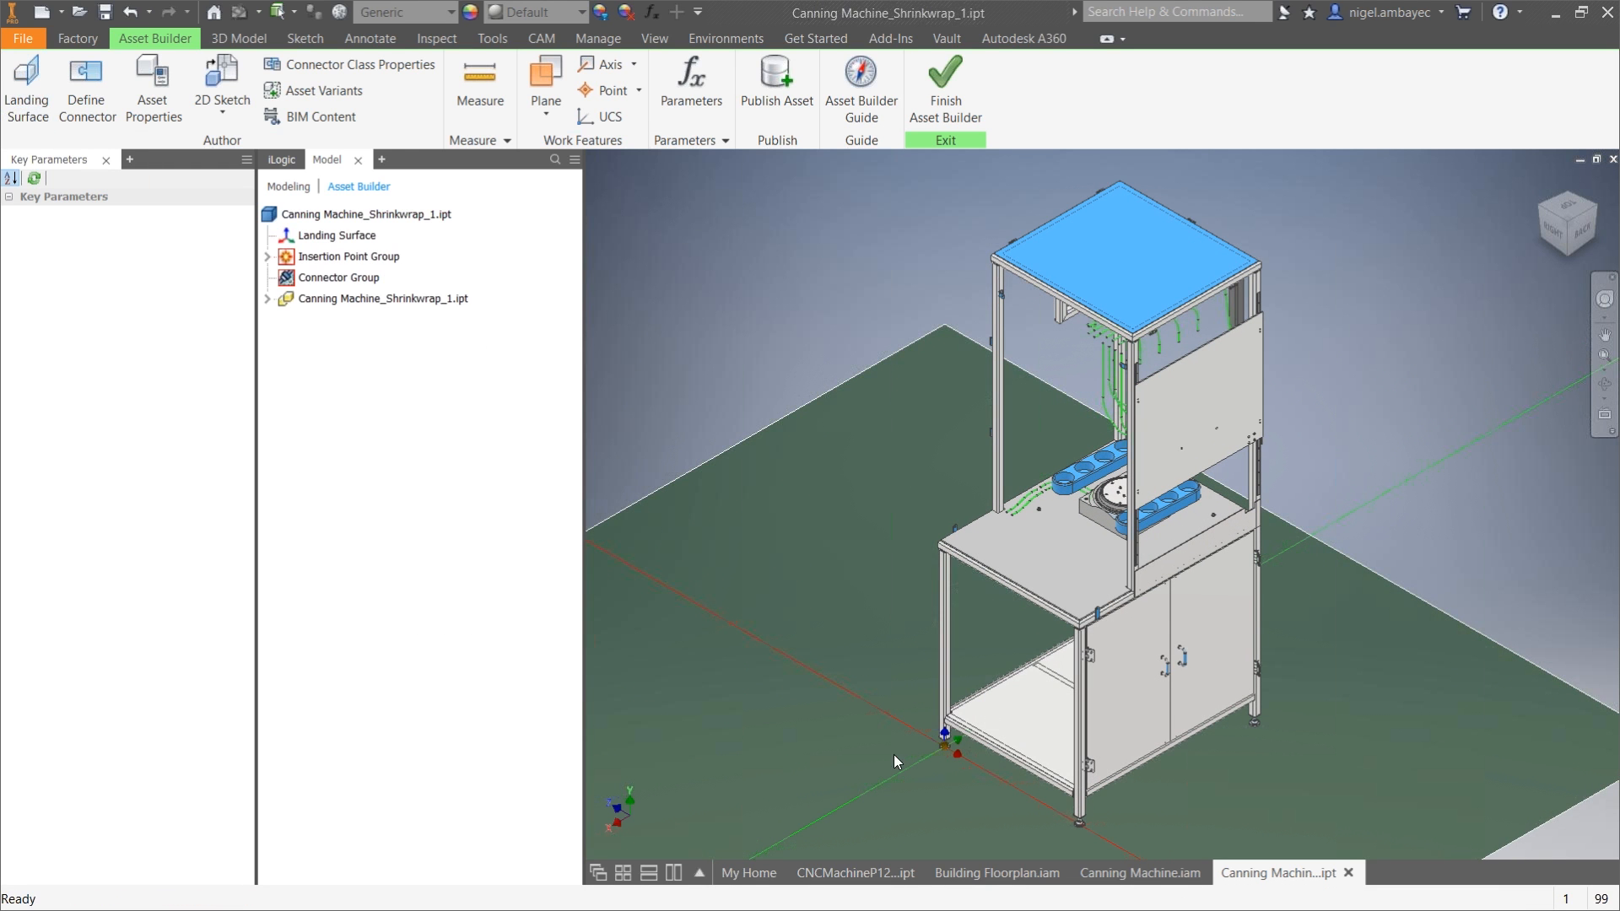
click(357, 282)
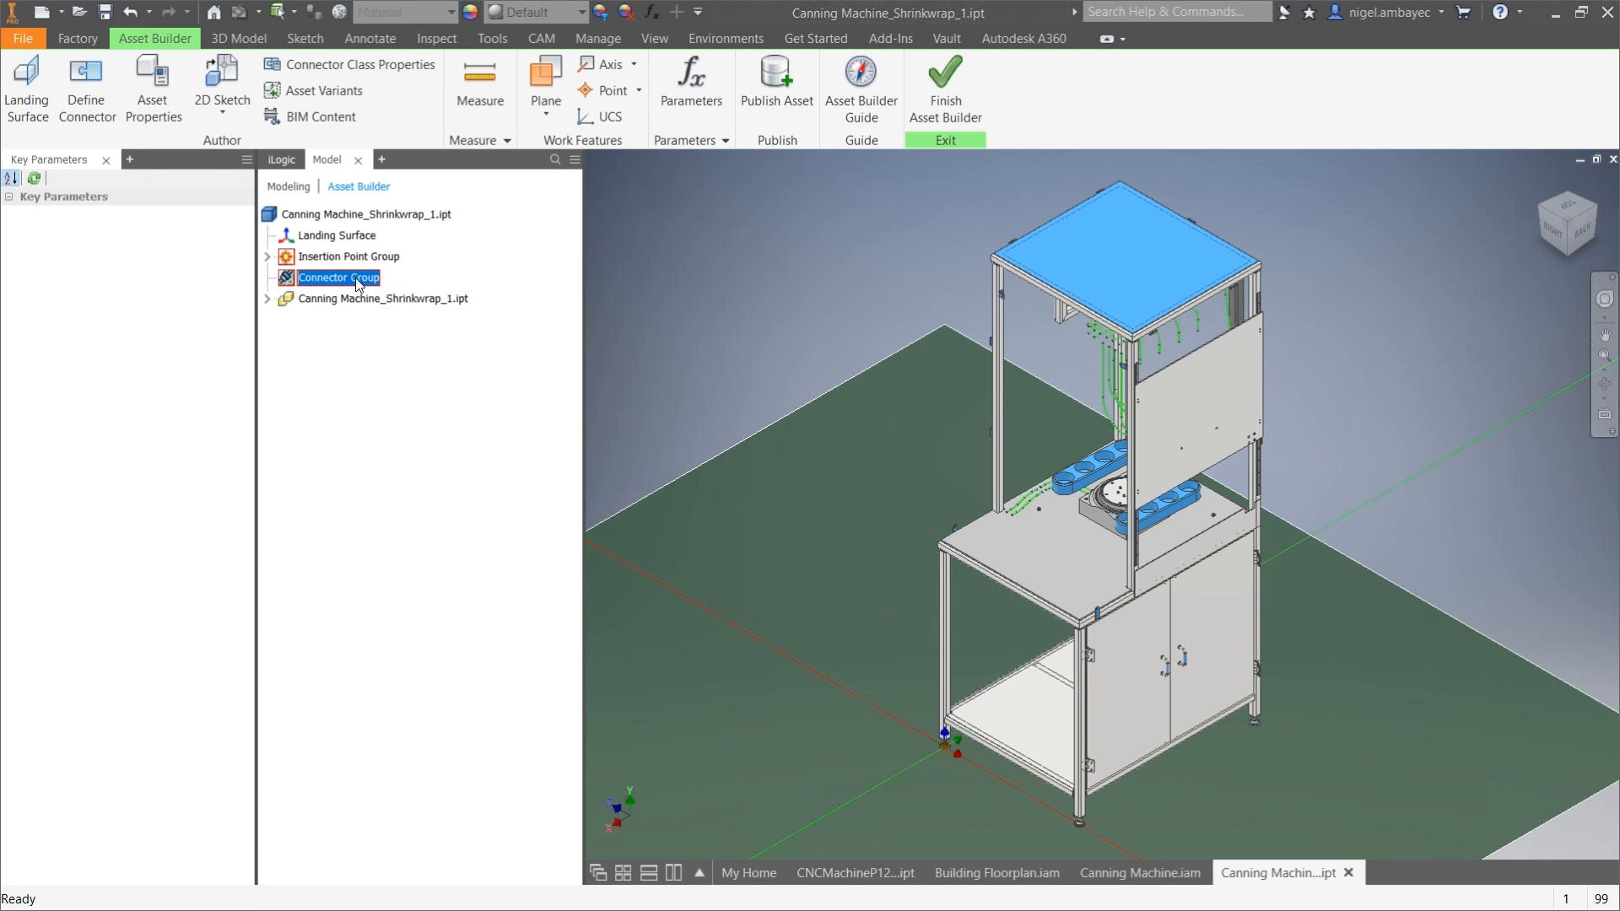
click(313, 285)
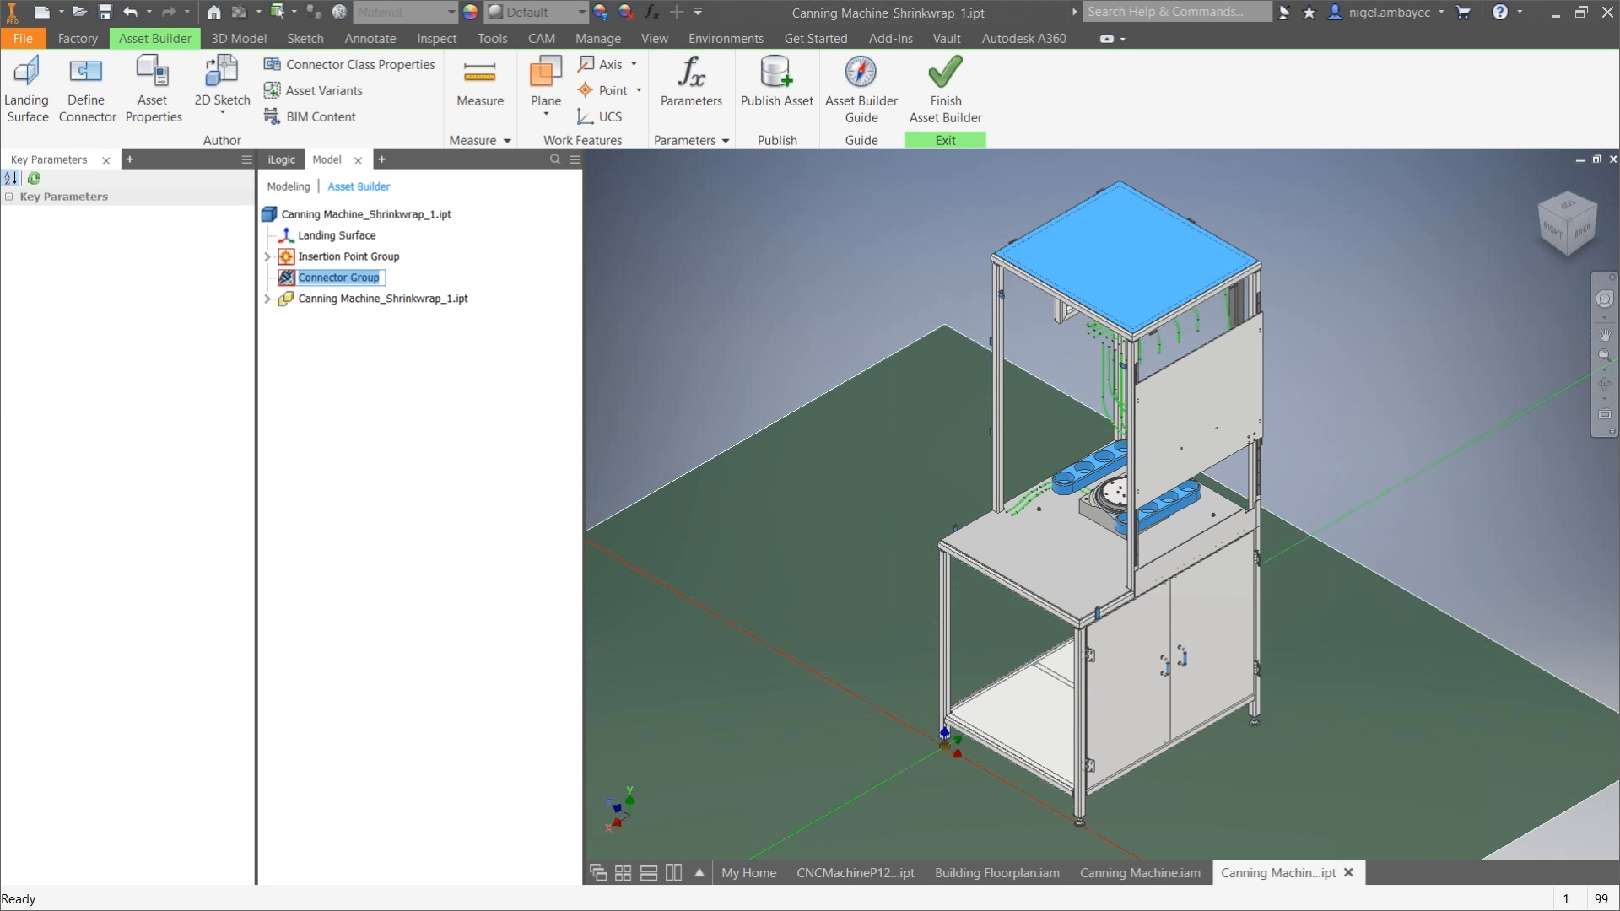
click(334, 418)
double_click(289, 280)
right_click(287, 277)
click(313, 417)
click(312, 411)
click(305, 280)
right_click(323, 284)
key(Escape)
Step: Try to define a connector at the midpoint of the tabletop frame's front edge, above the open shelf
click(95, 83)
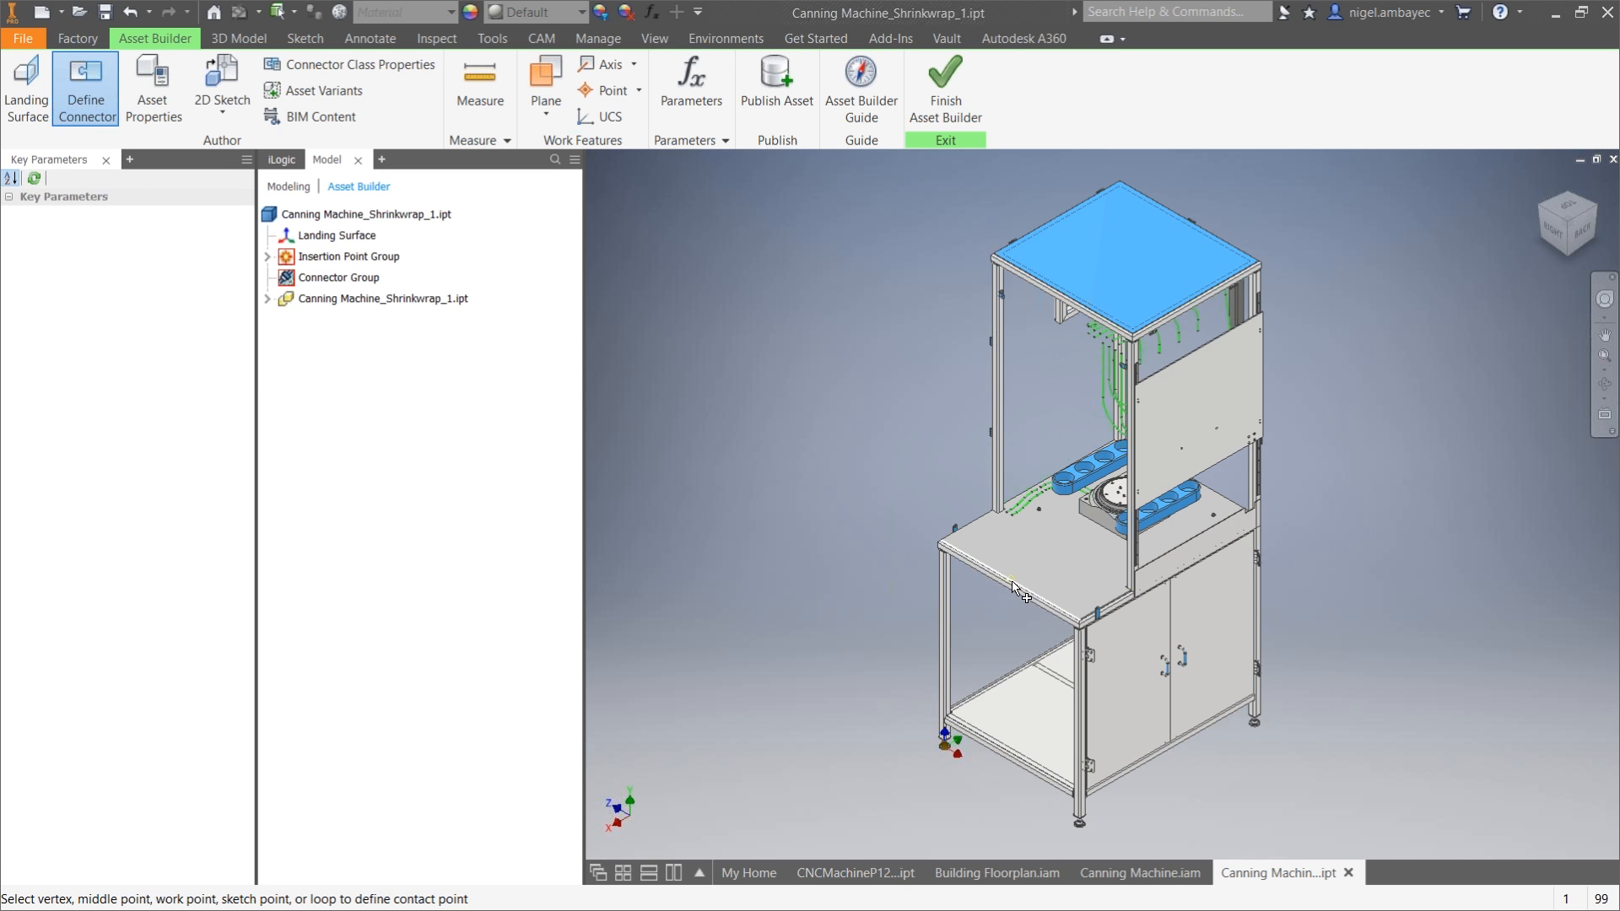
scroll(1009, 596, down, 5)
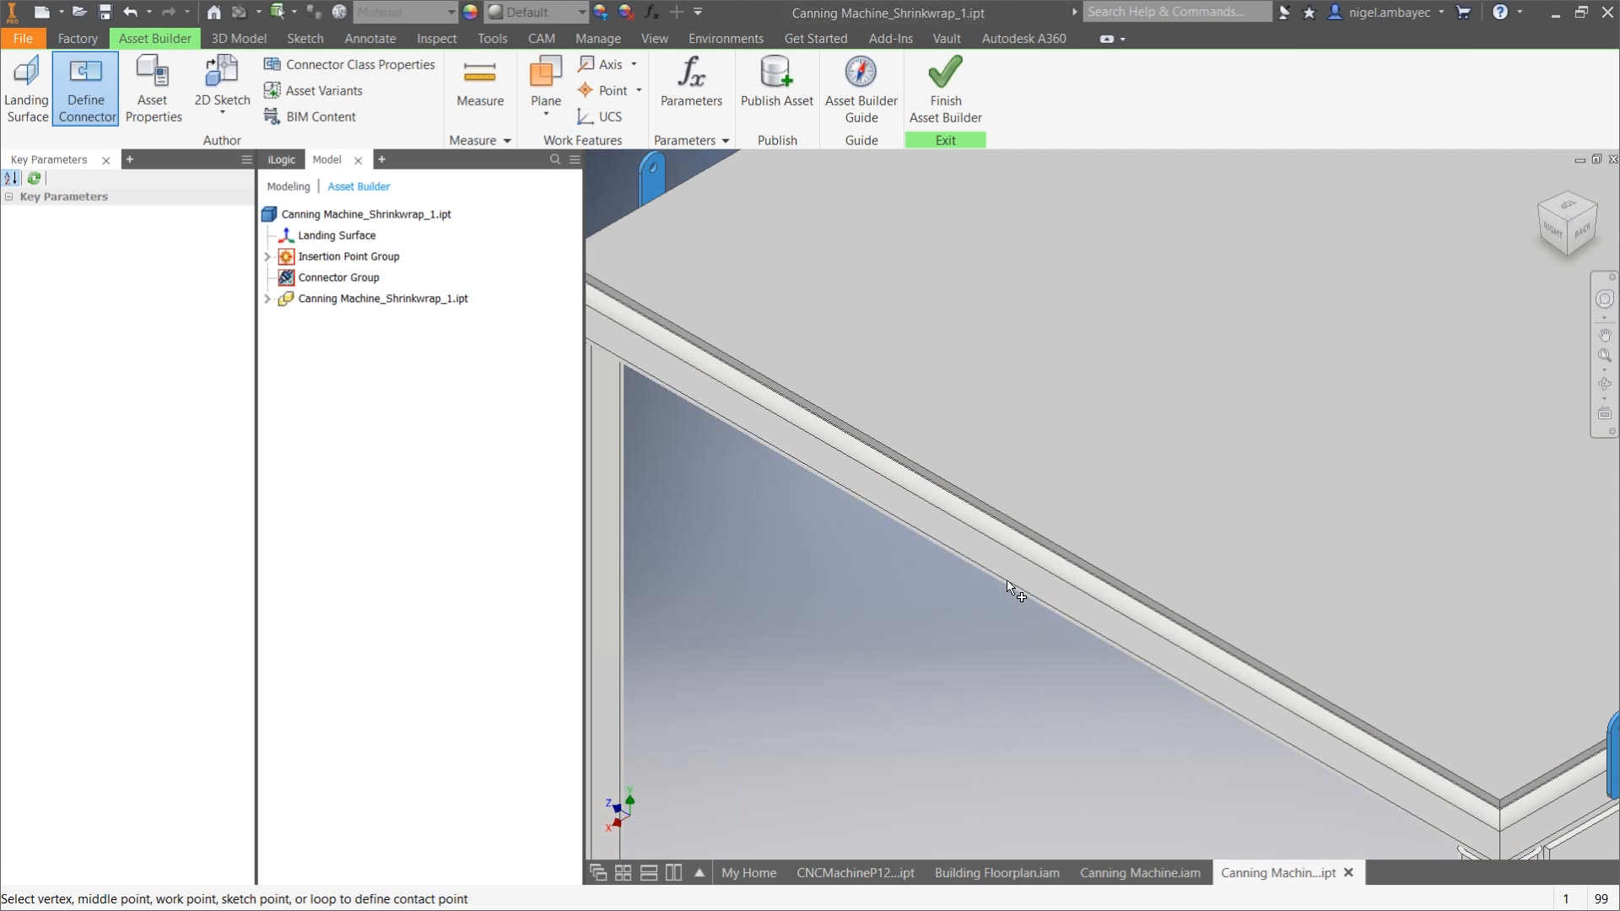
click(1013, 582)
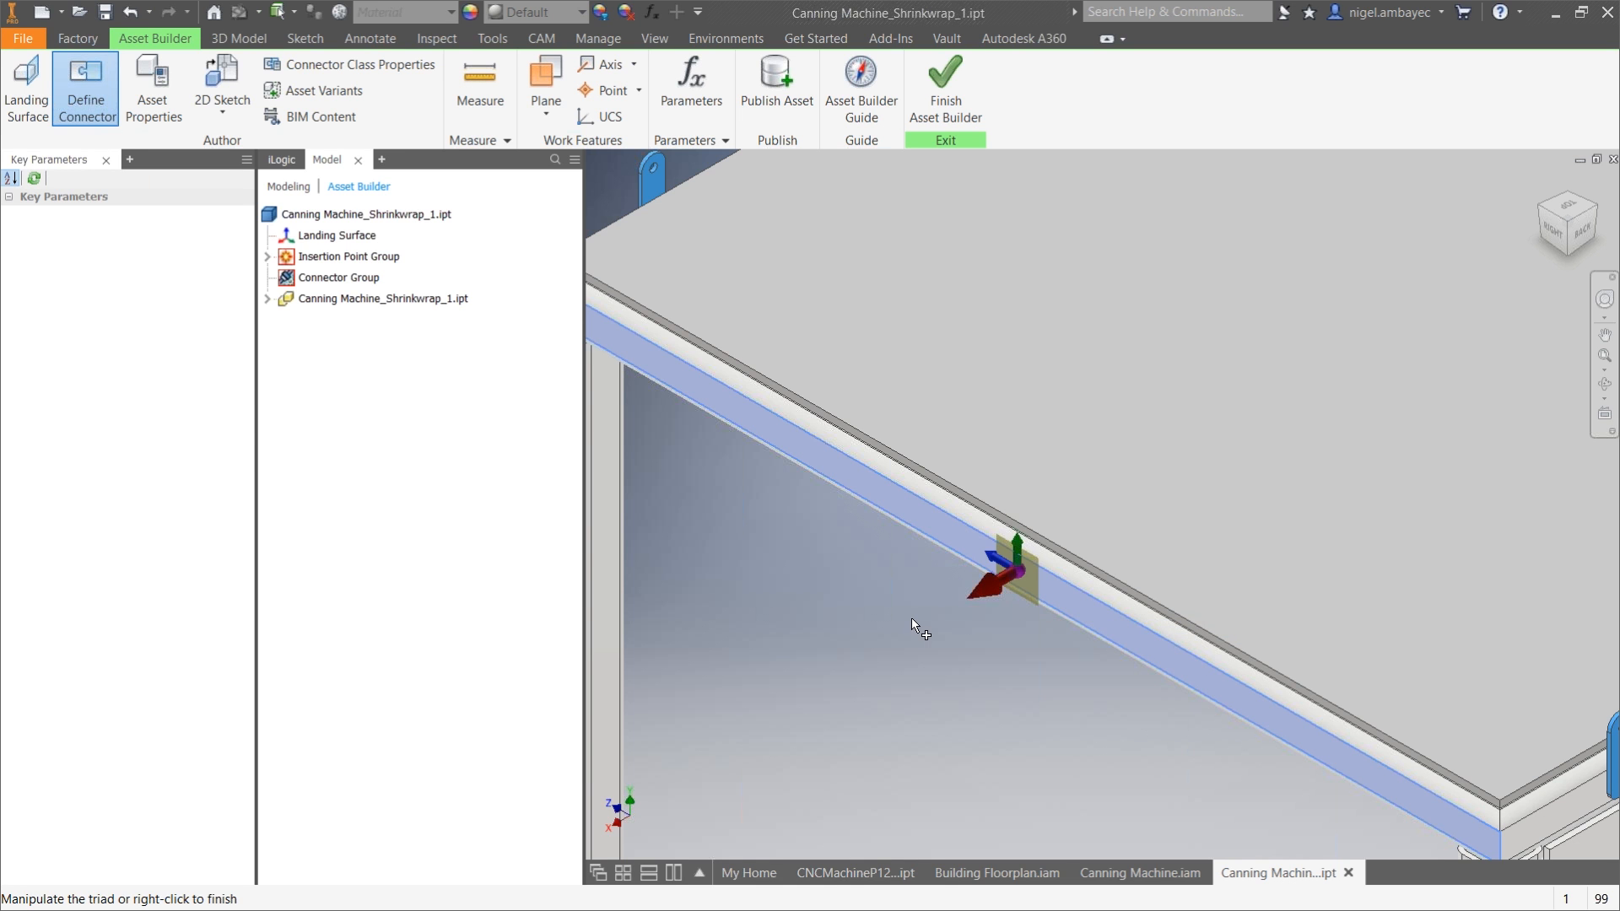
scroll(907, 603, up, 5)
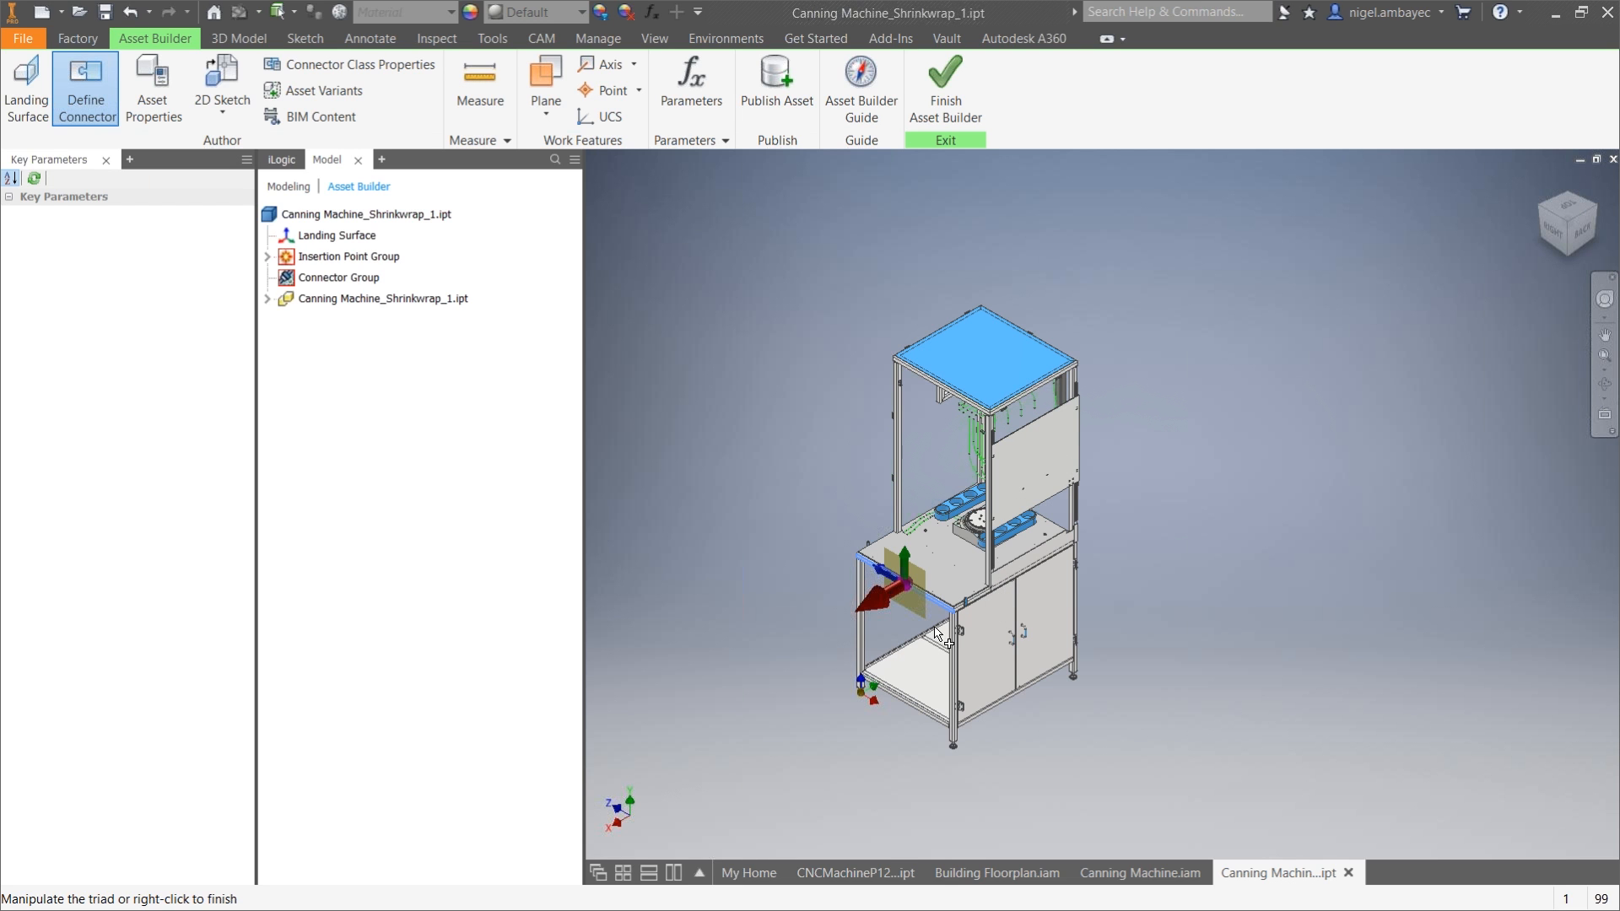
key(Escape)
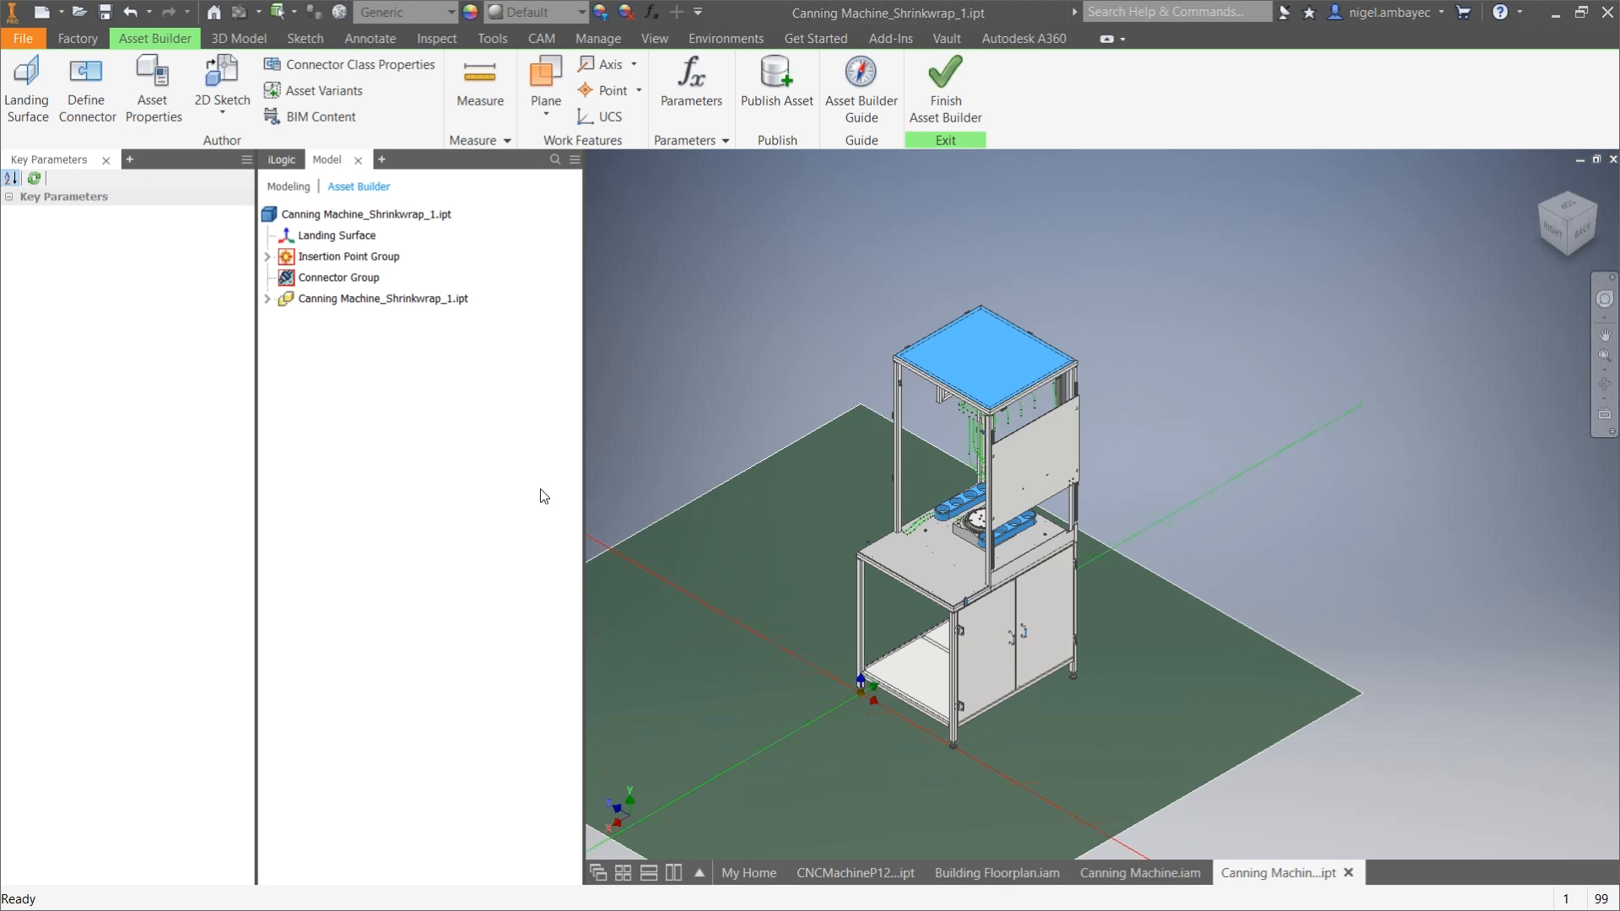
Step: Enter Canning Machine as the title and KETIV as the company in the asset properties
click(153, 85)
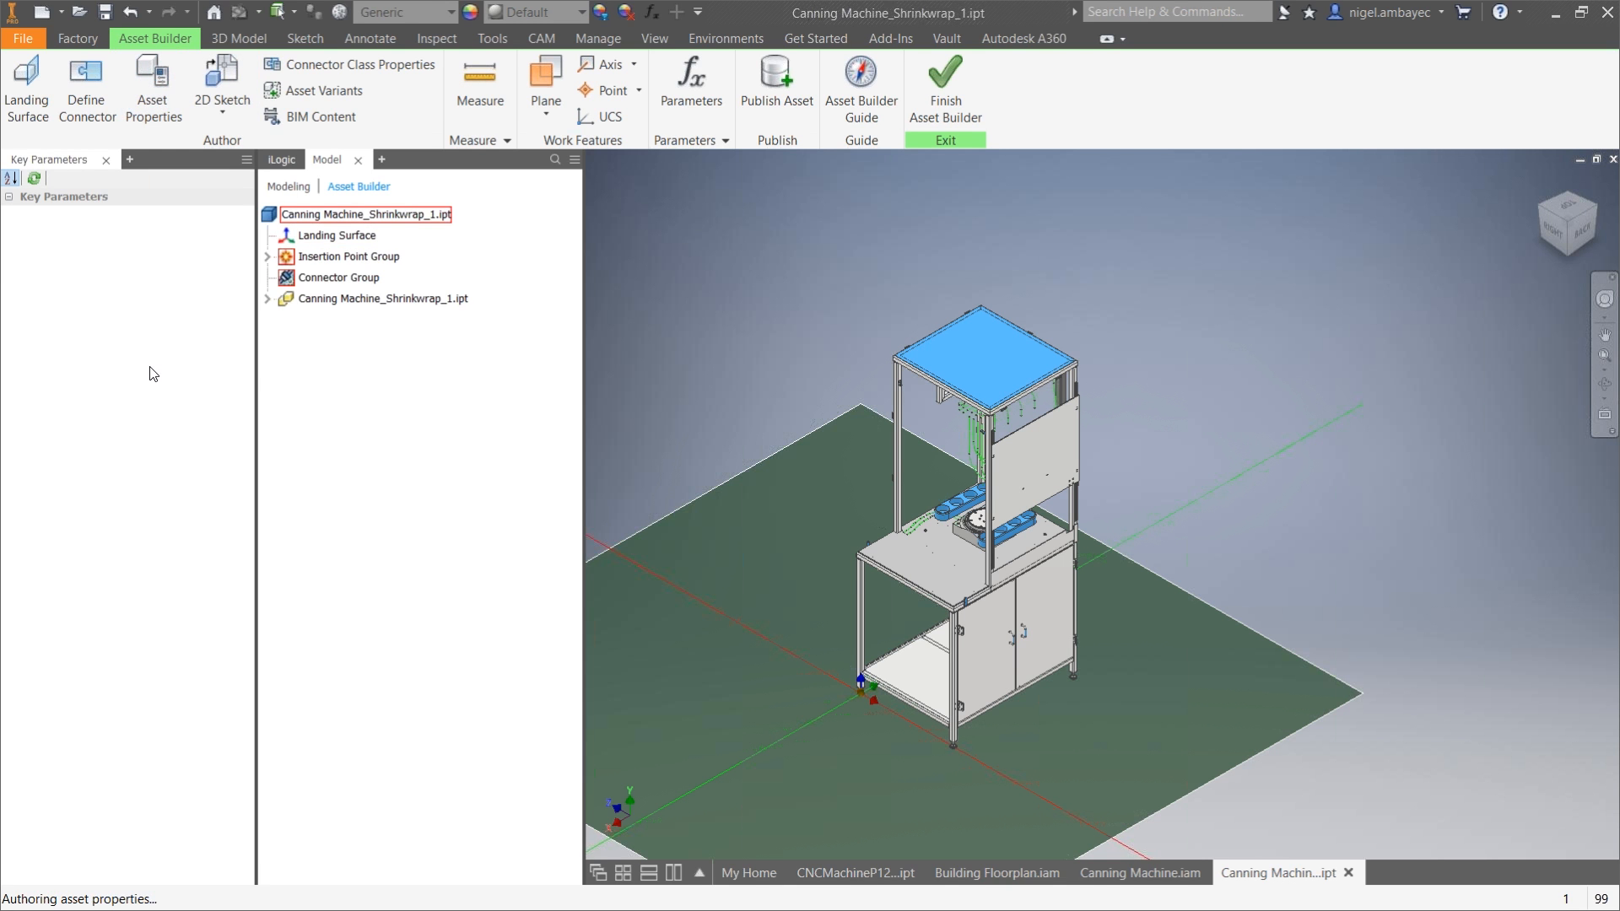
drag(985, 318, 441, 223)
click(271, 302)
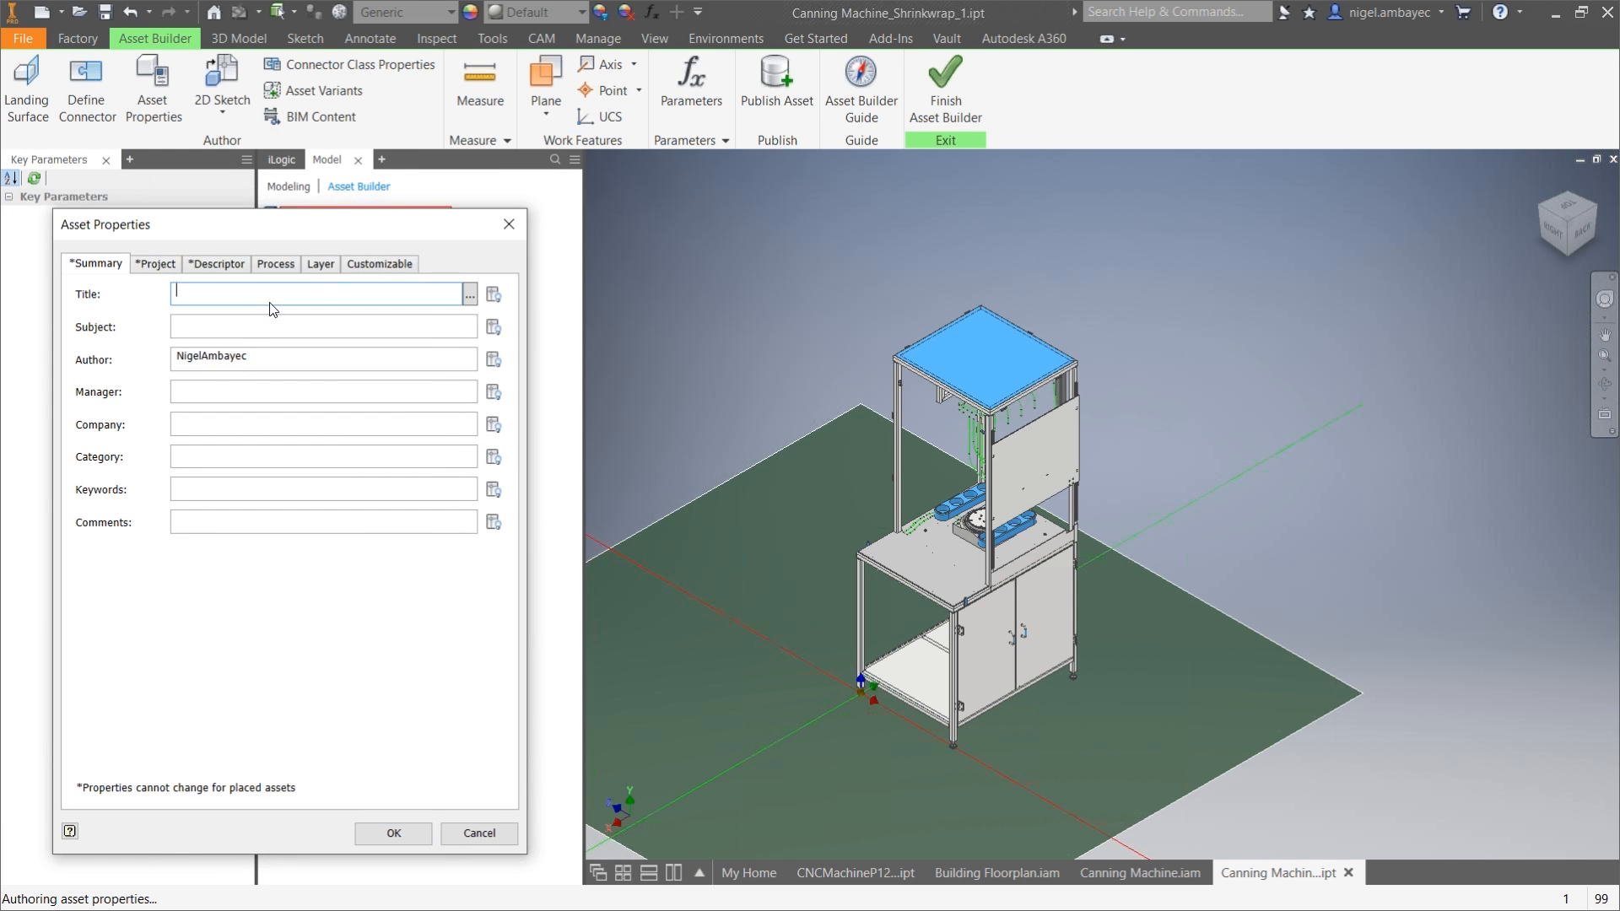
text(Canning Machine)
key(Tab)
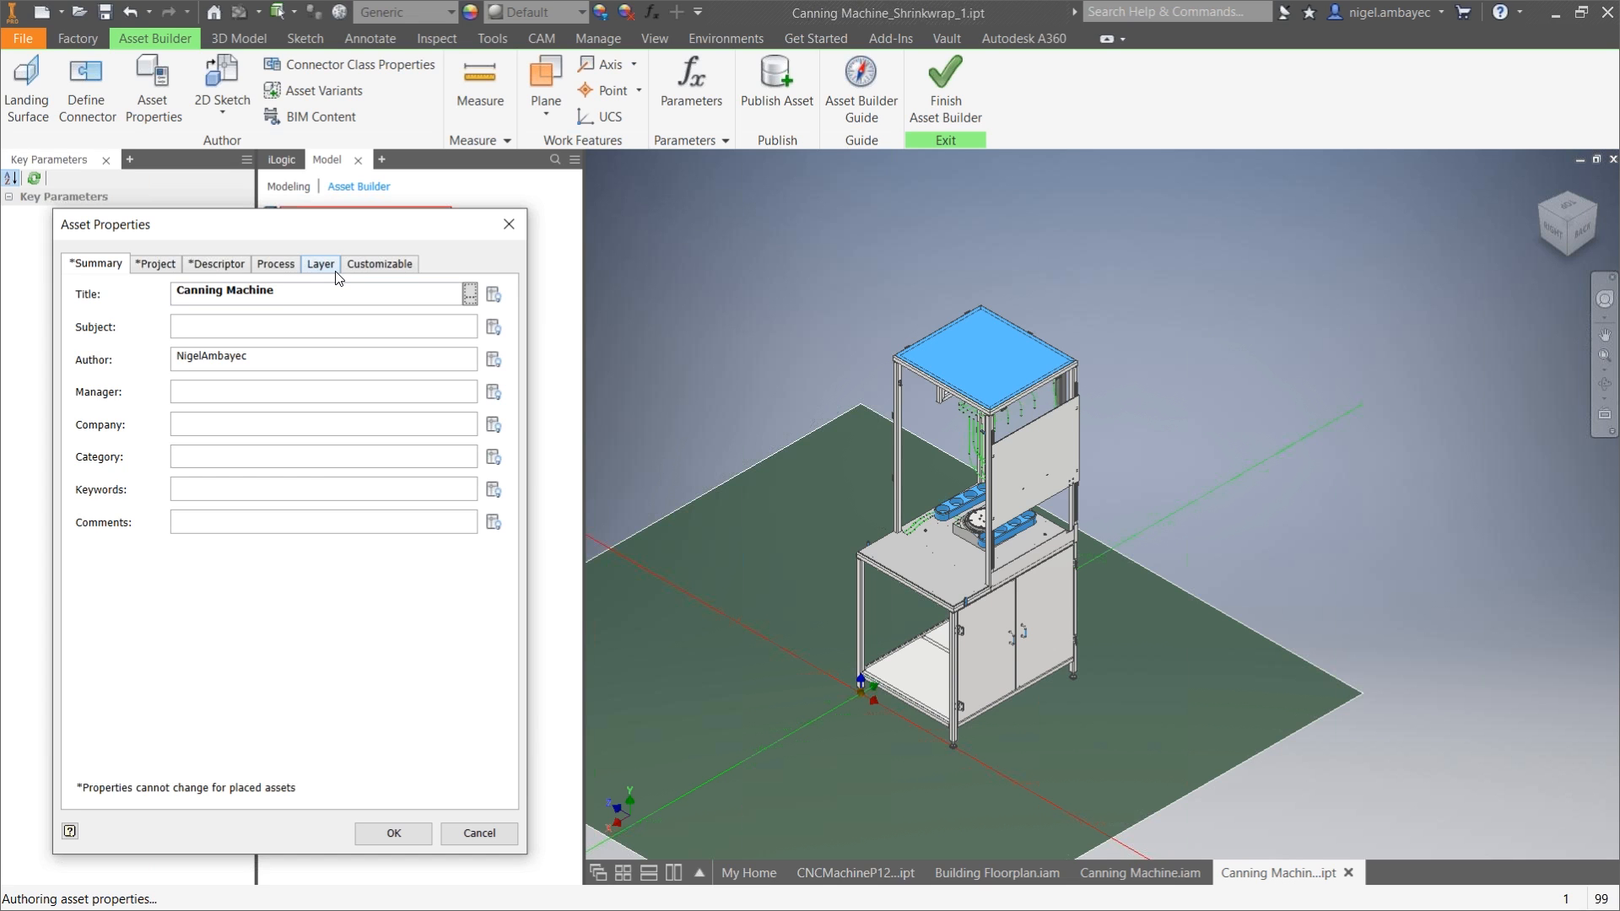
click(254, 425)
text(KEtIV)
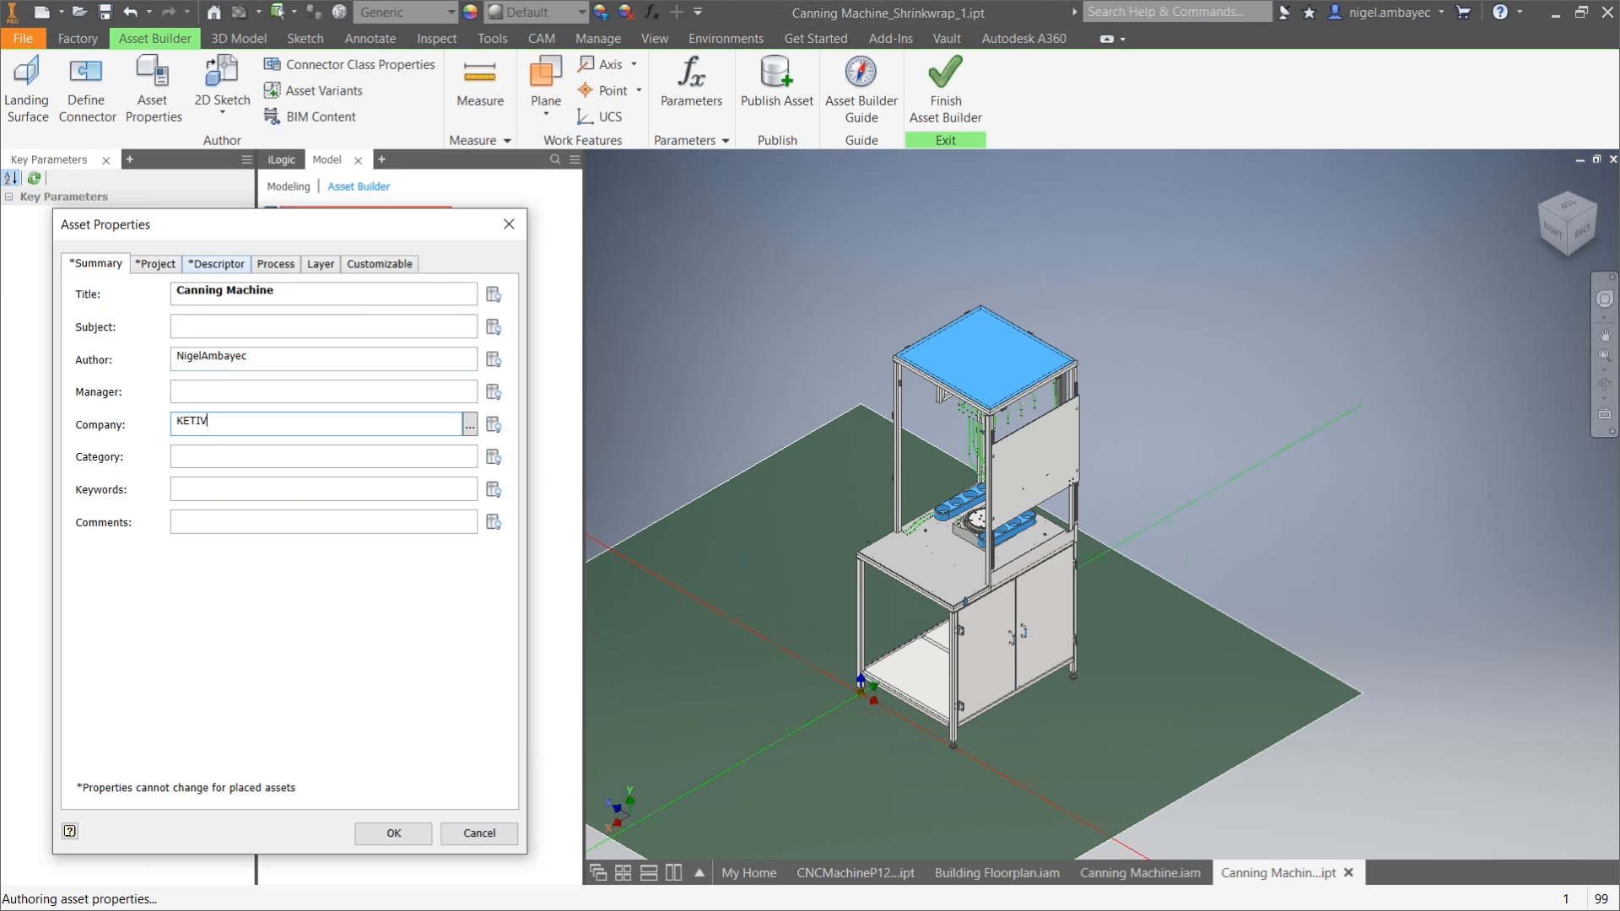
Step: Set the asset descriptor to Canning Machine V1, review the process, layer and customizable properties, and accept the asset properties
click(209, 267)
click(256, 309)
text(Canning Machine V1)
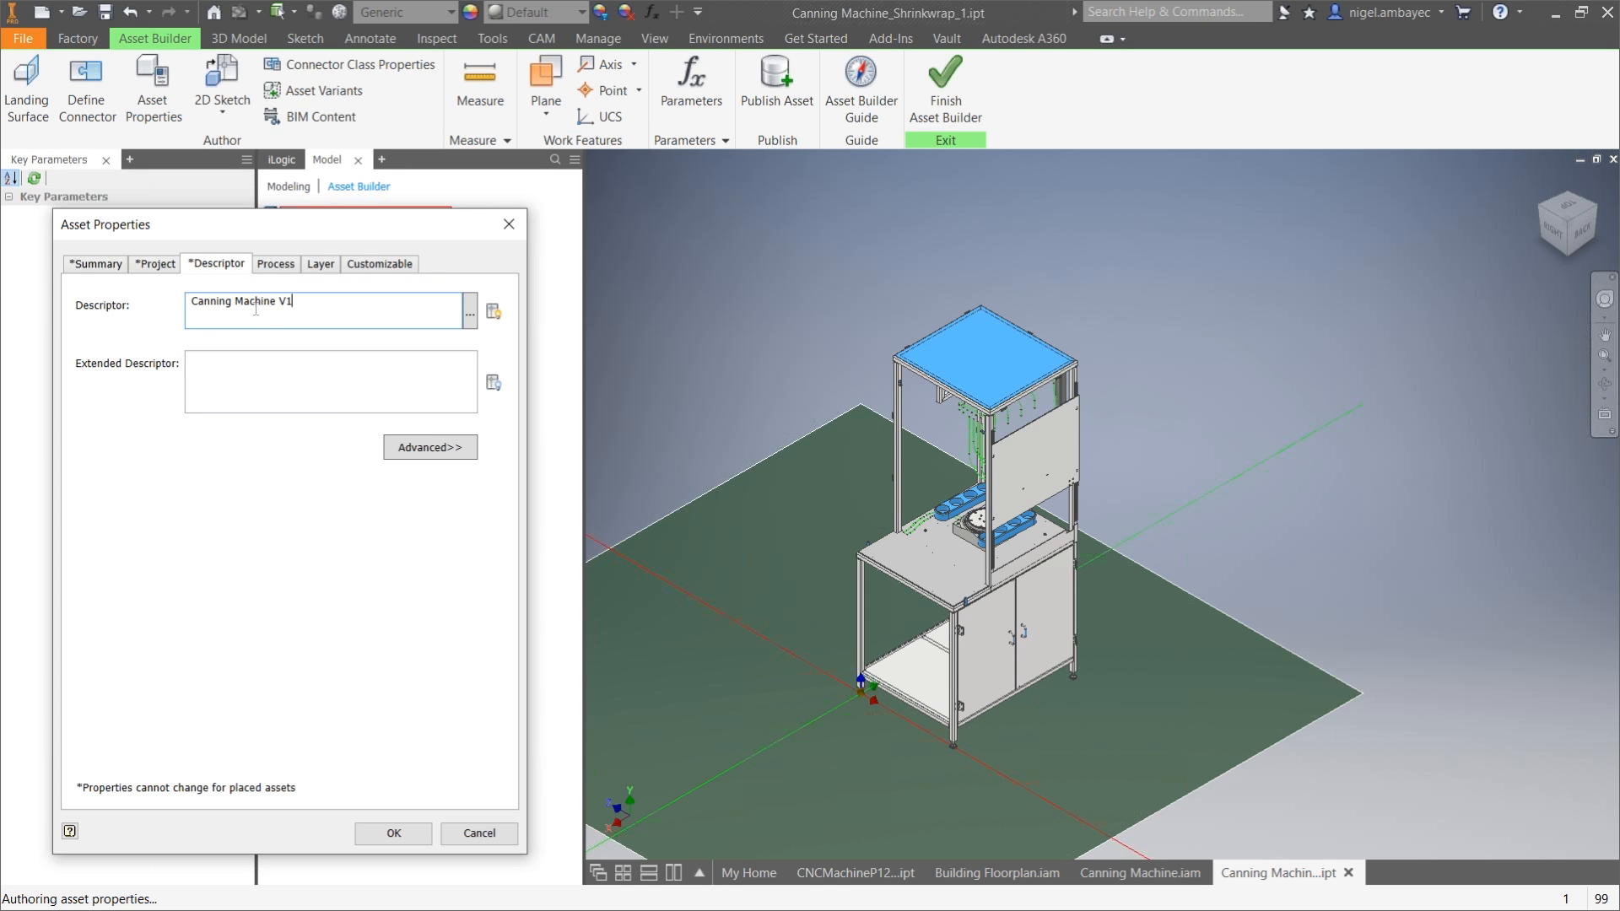
click(275, 265)
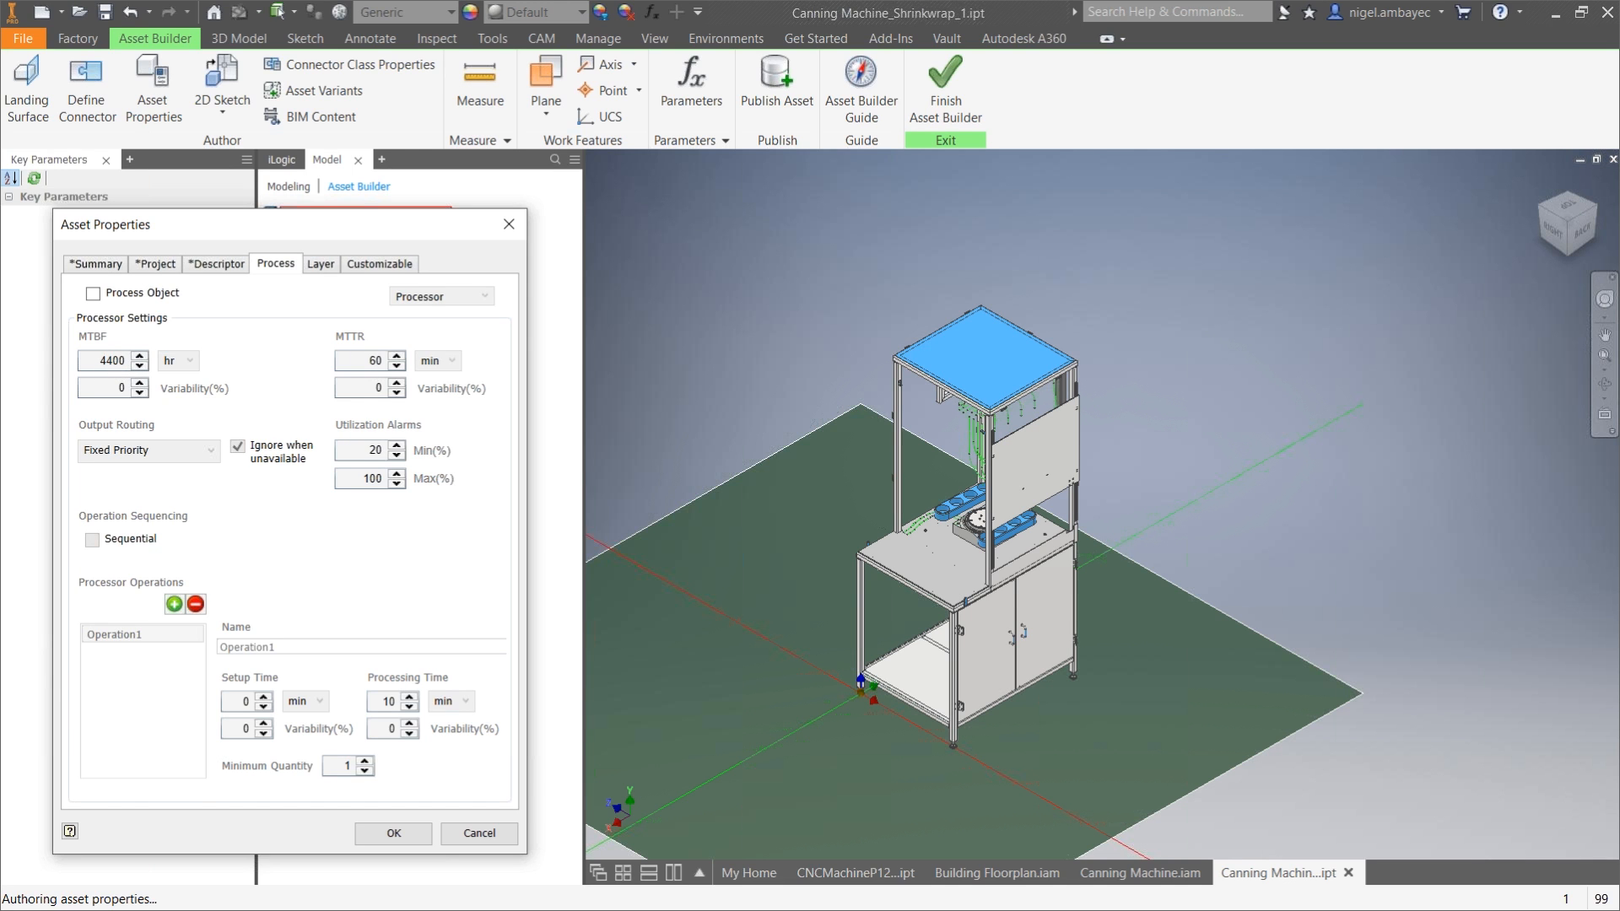
click(322, 264)
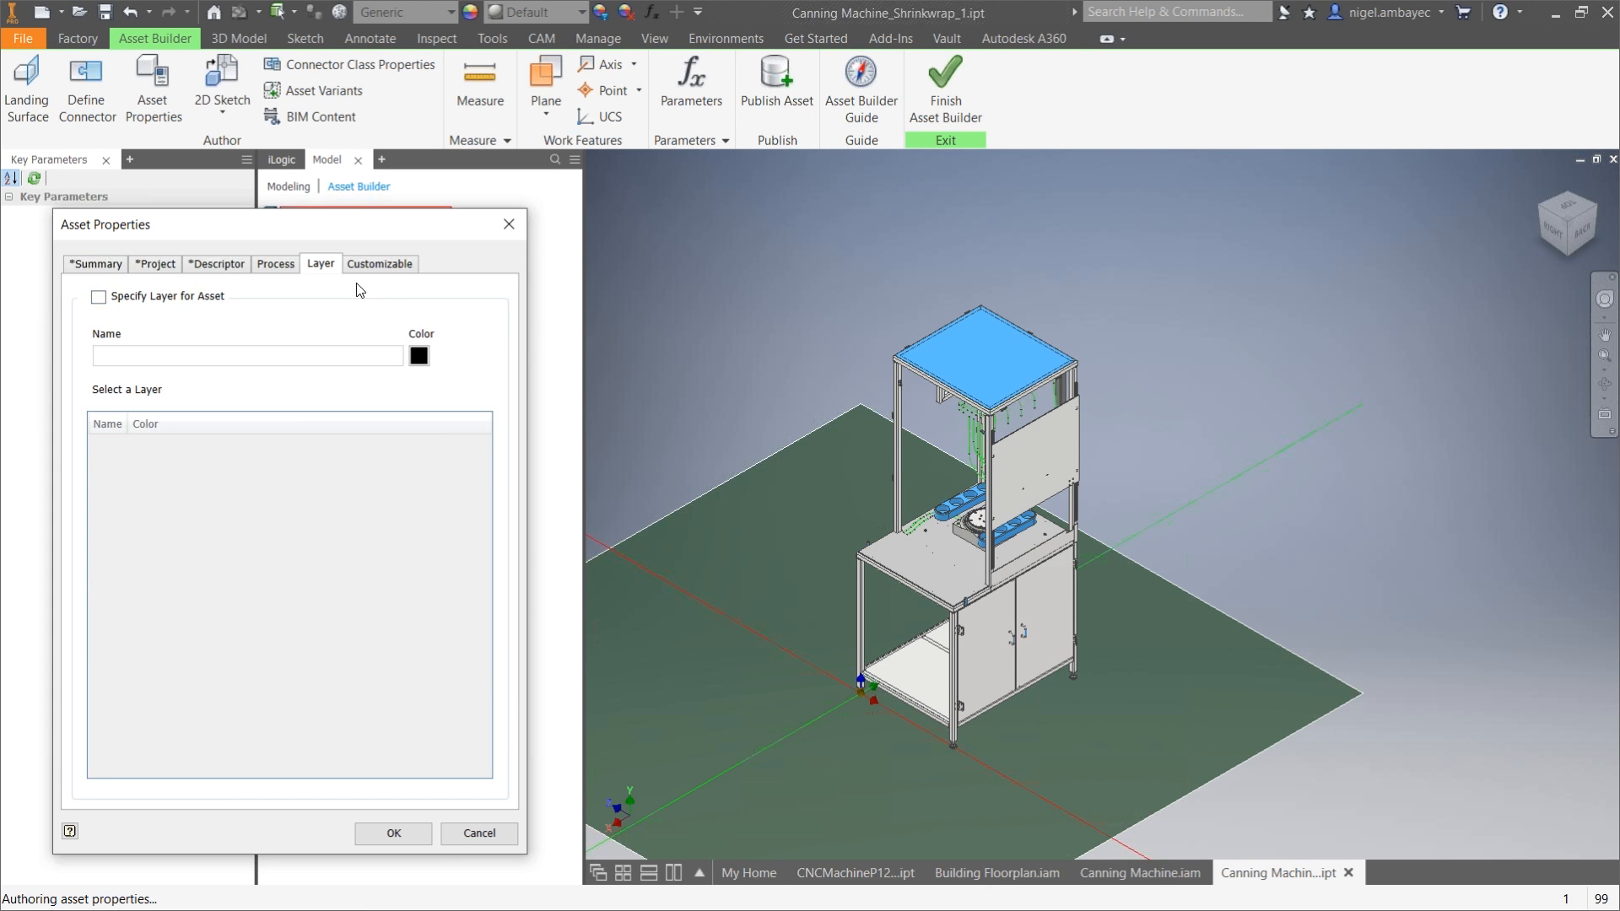
click(372, 267)
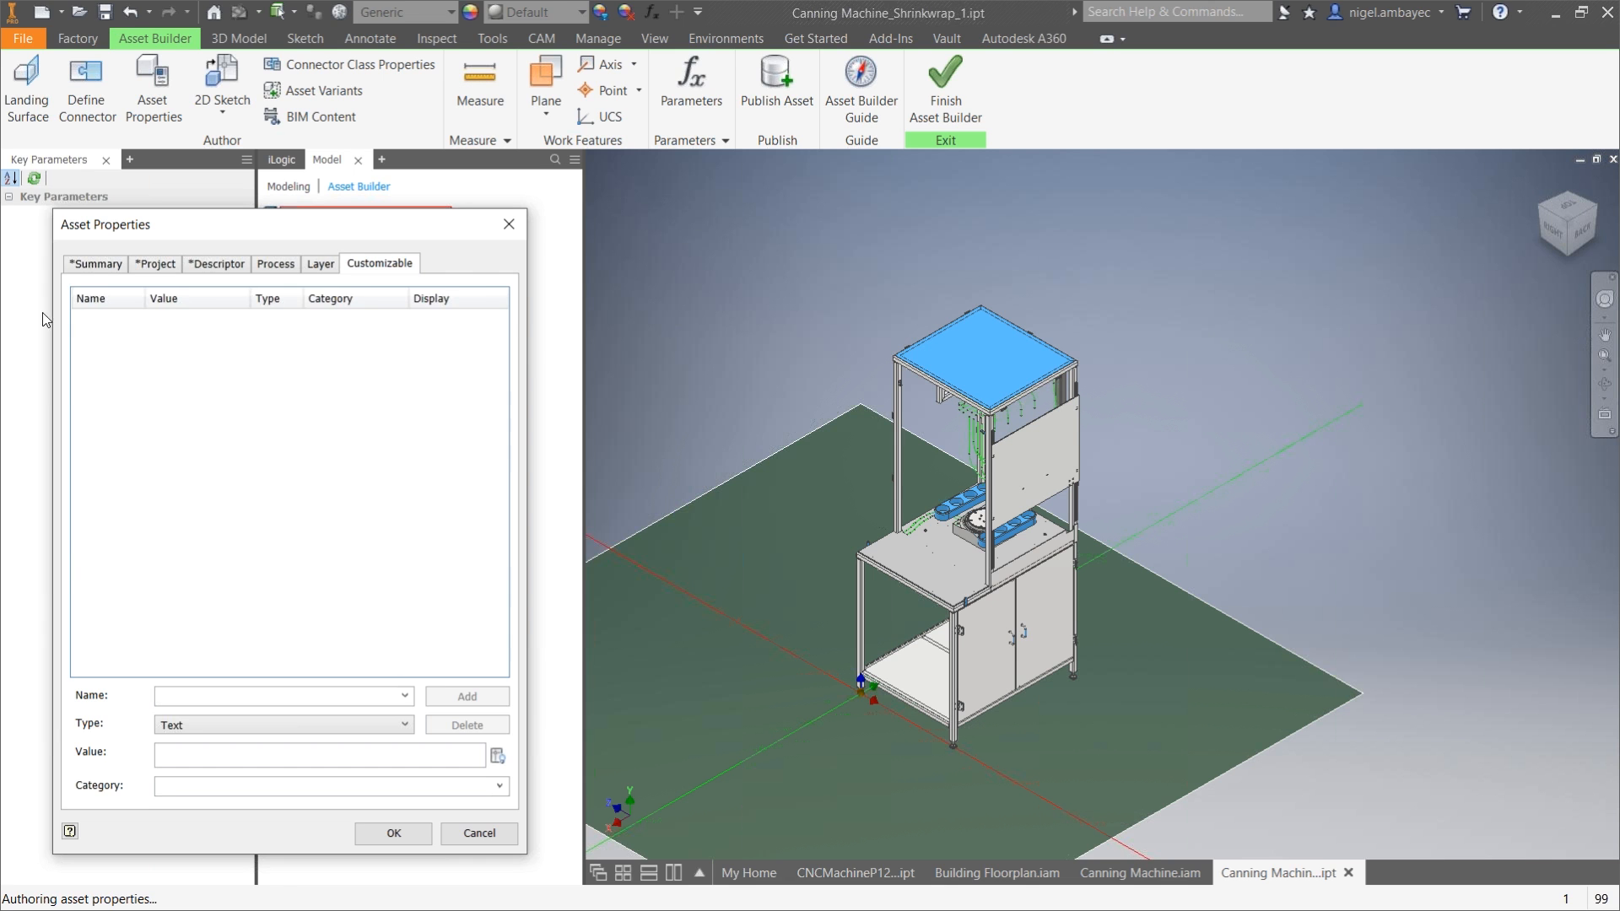
click(93, 272)
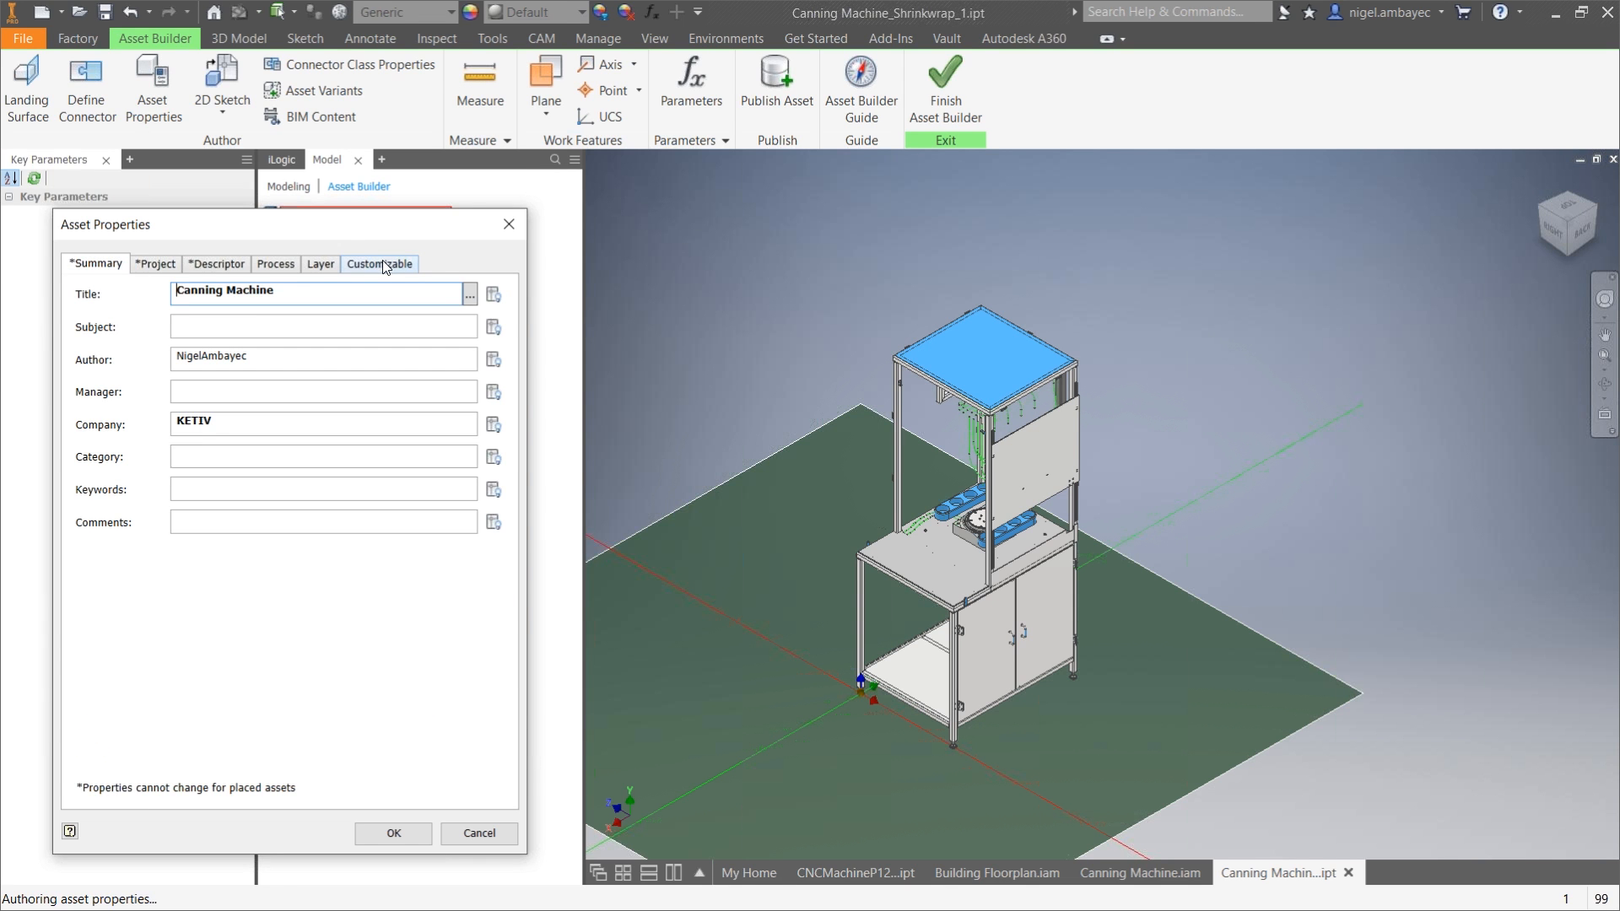
click(425, 840)
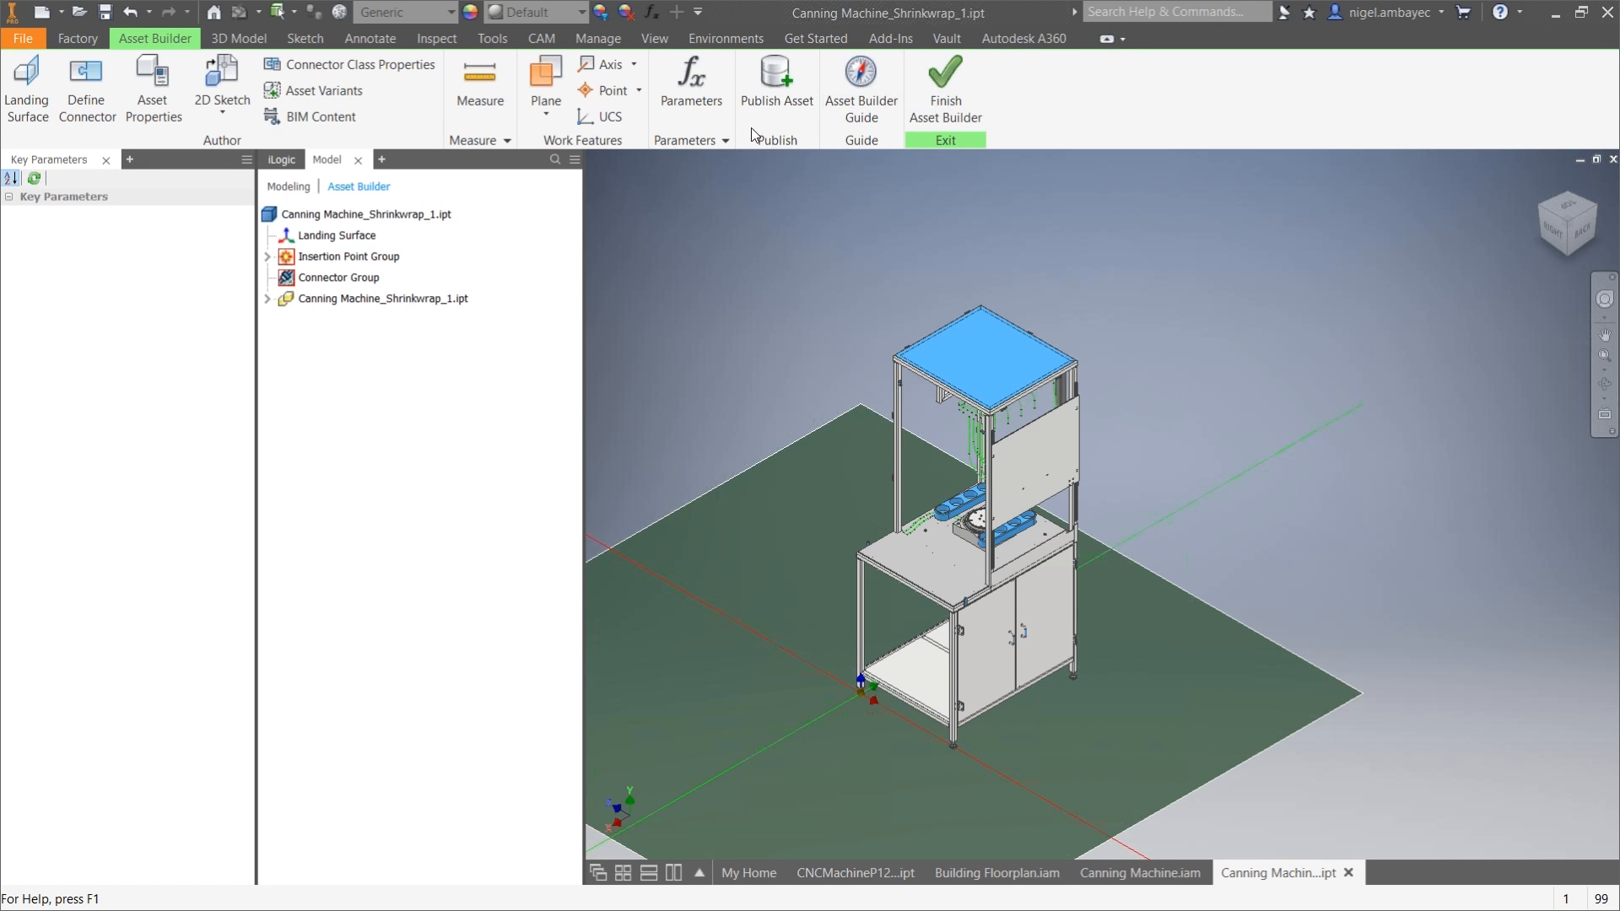
Step: Start publishing the asset and save Canning Machine_Shrinkwrap_1.ipt with its dependents
click(785, 102)
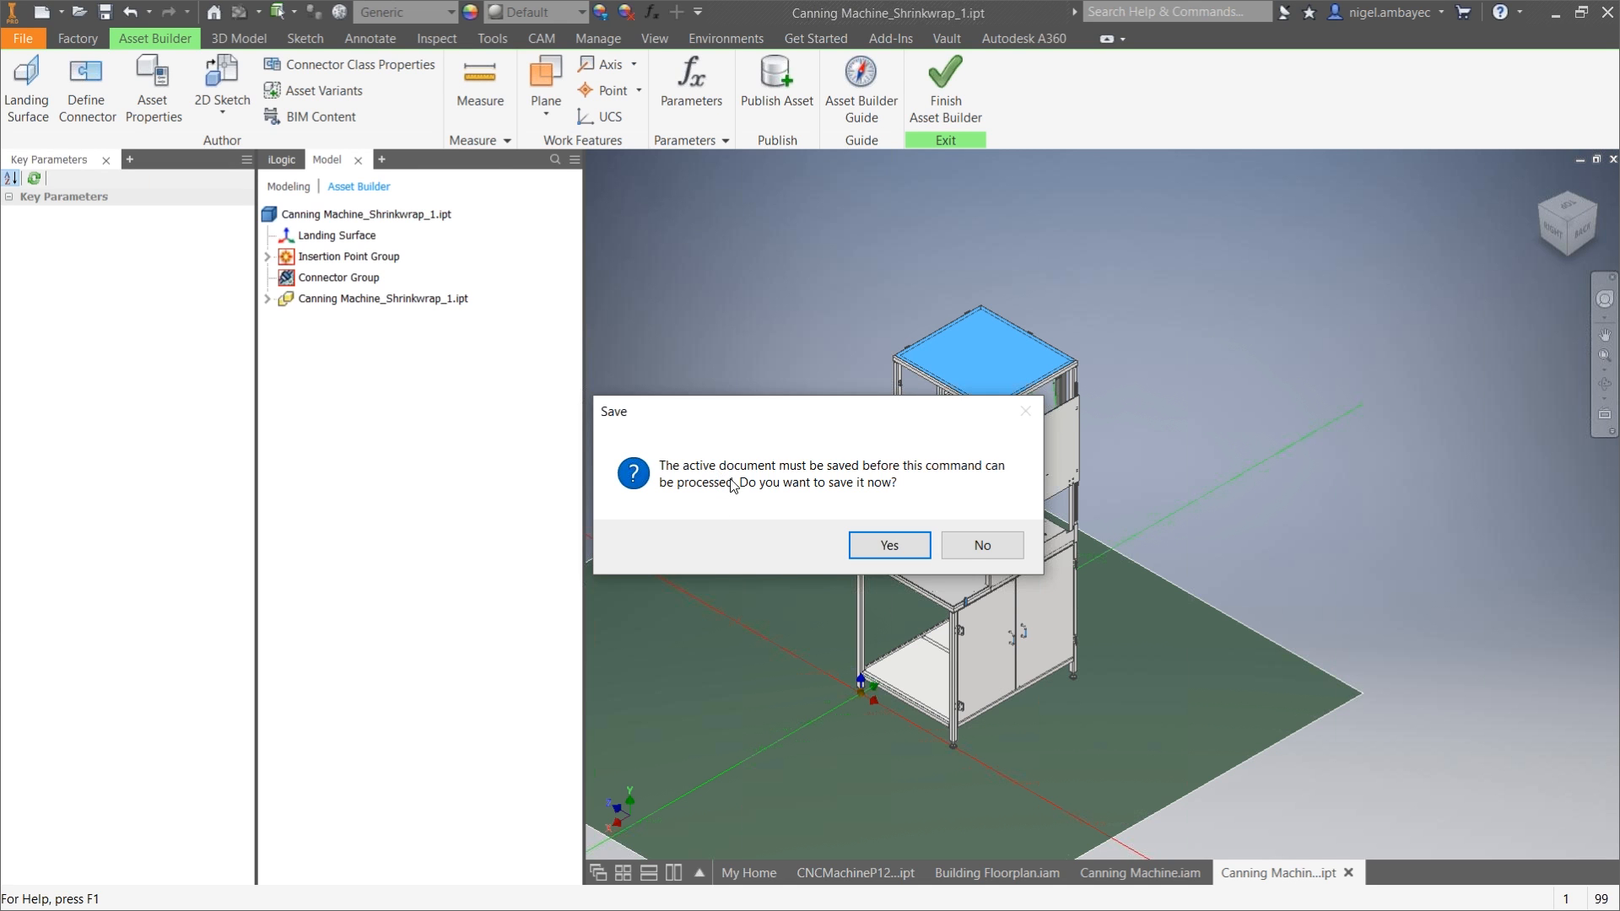
click(882, 547)
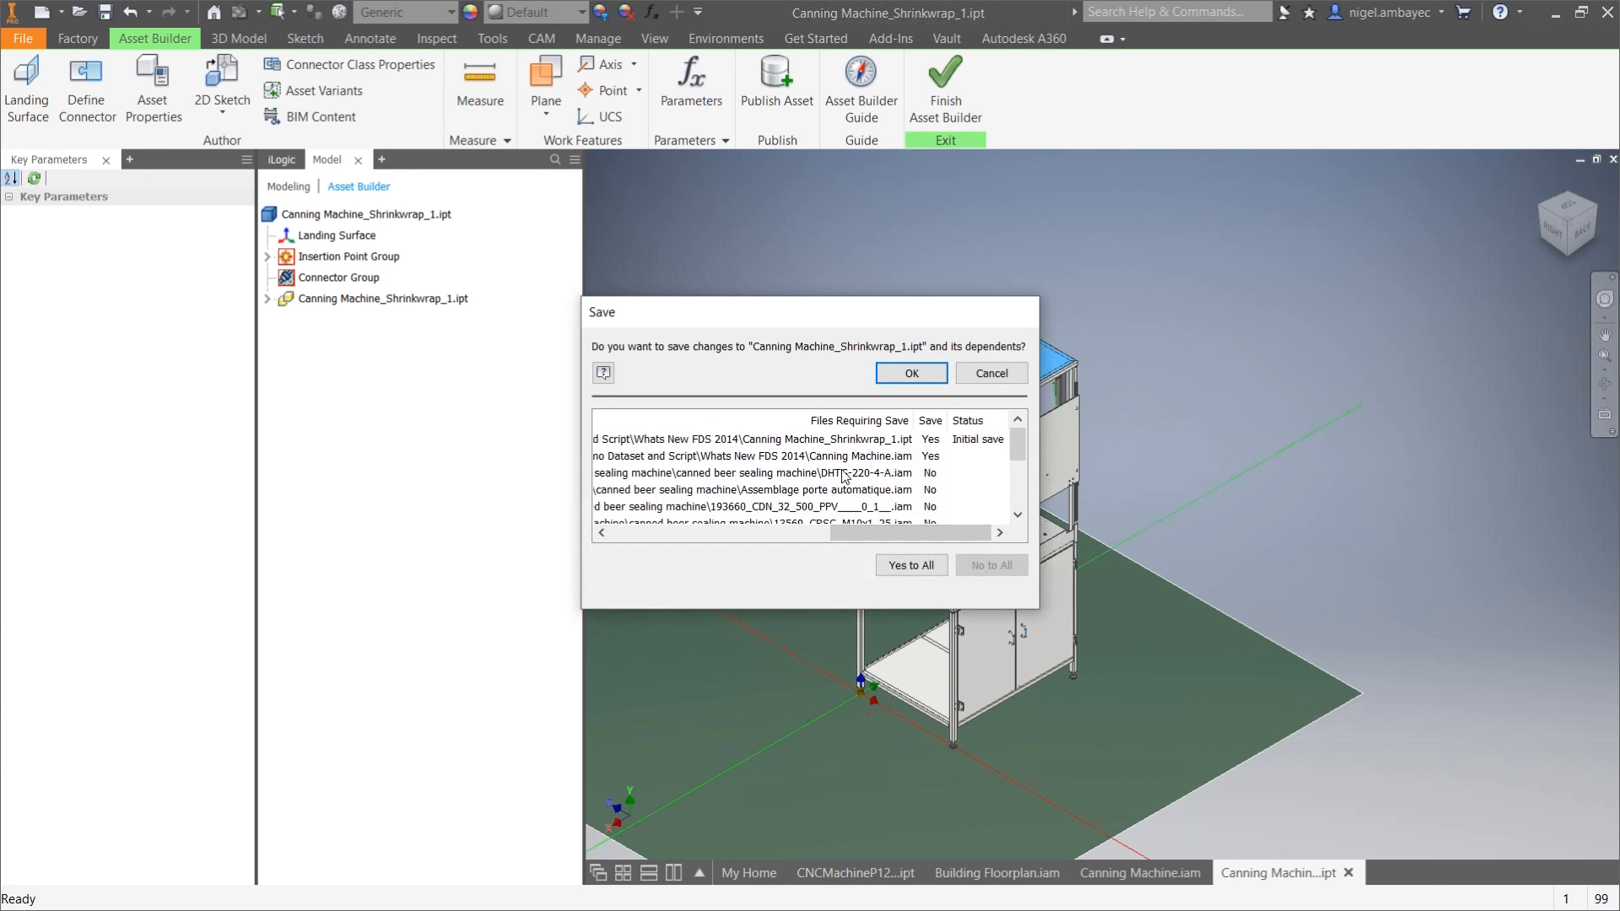
scroll(827, 452, down, 1)
scroll(827, 455, up, 5)
click(929, 373)
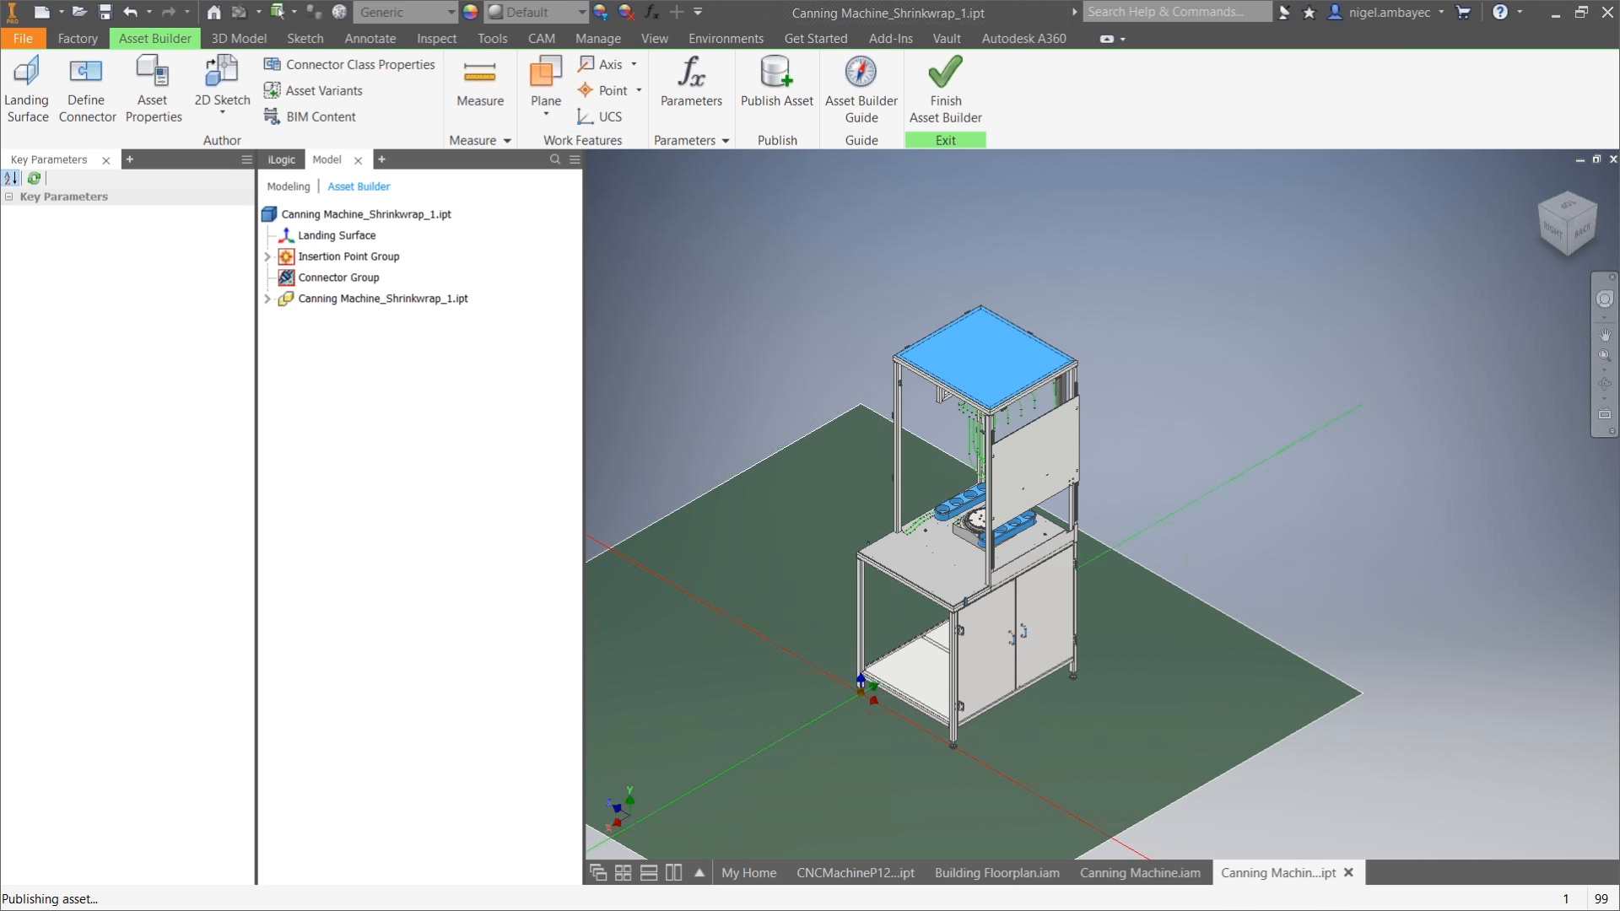
Step: Name the published asset Canning Machine KETIV V1, try the Cloud destination, and dismiss its terms of use
drag(115, 311, 425, 178)
drag(643, 234, 518, 238)
text(e KETIV)
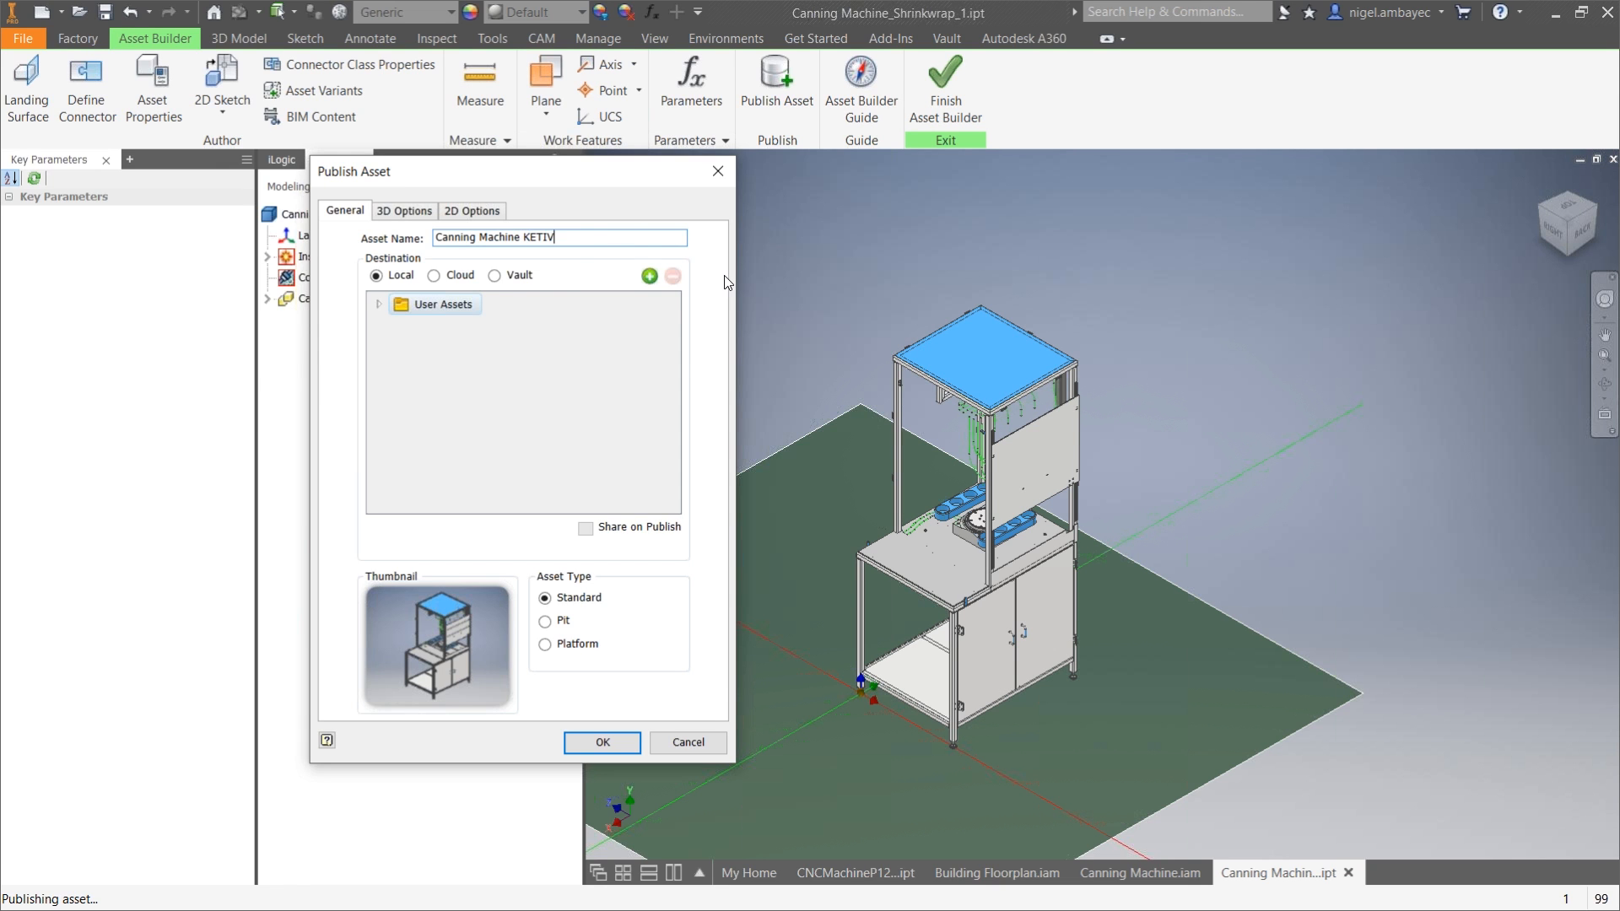
text( V1)
click(433, 276)
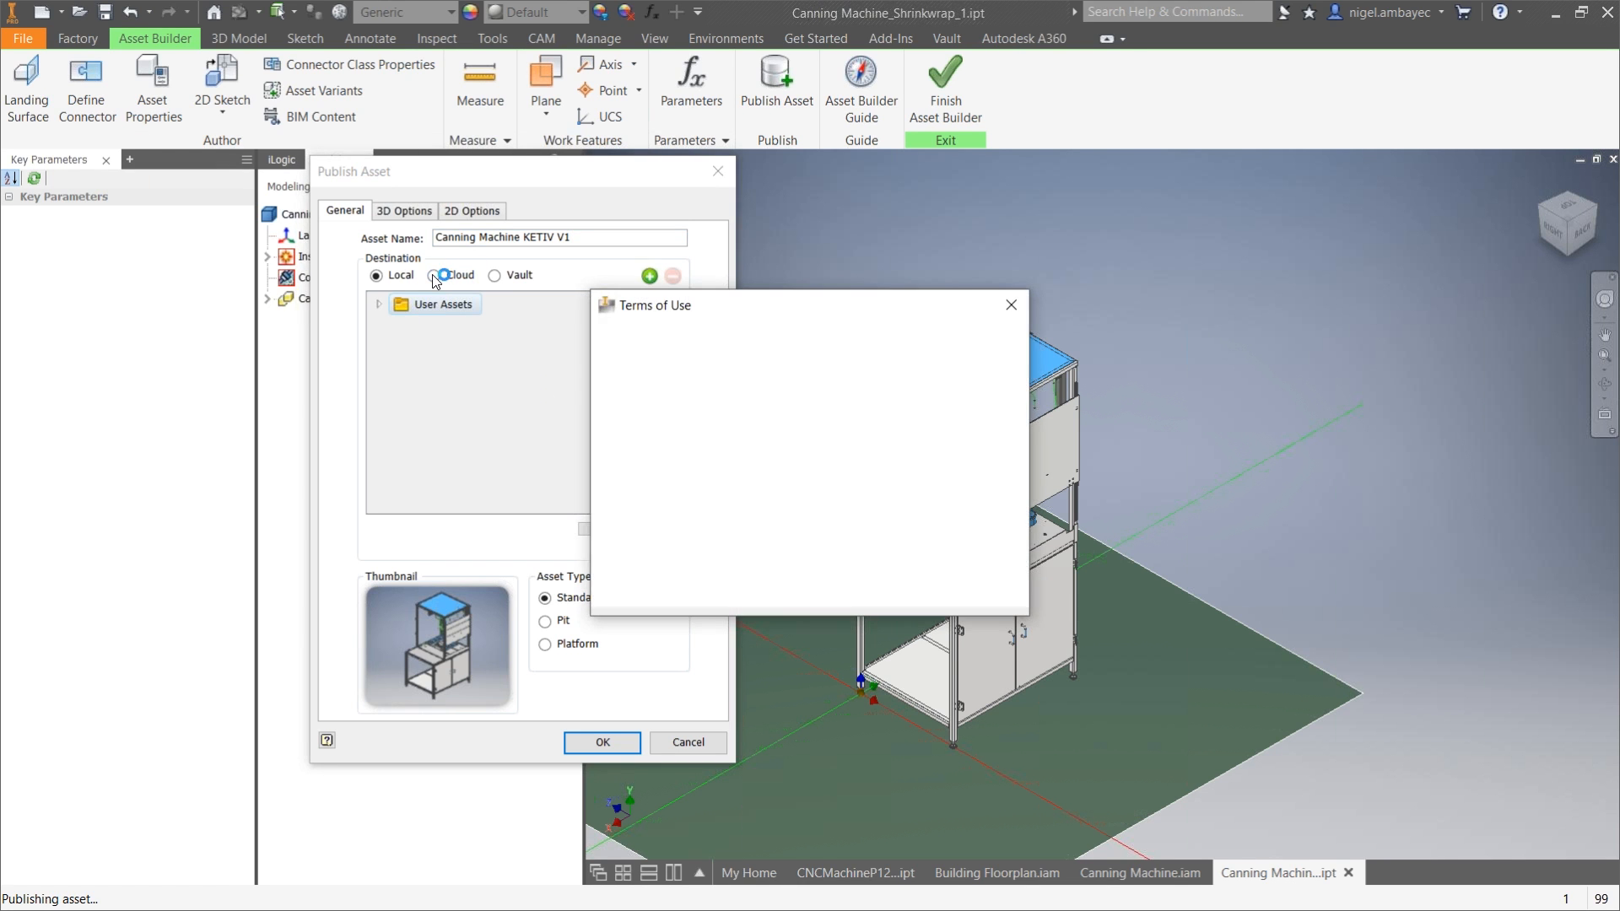
click(1009, 305)
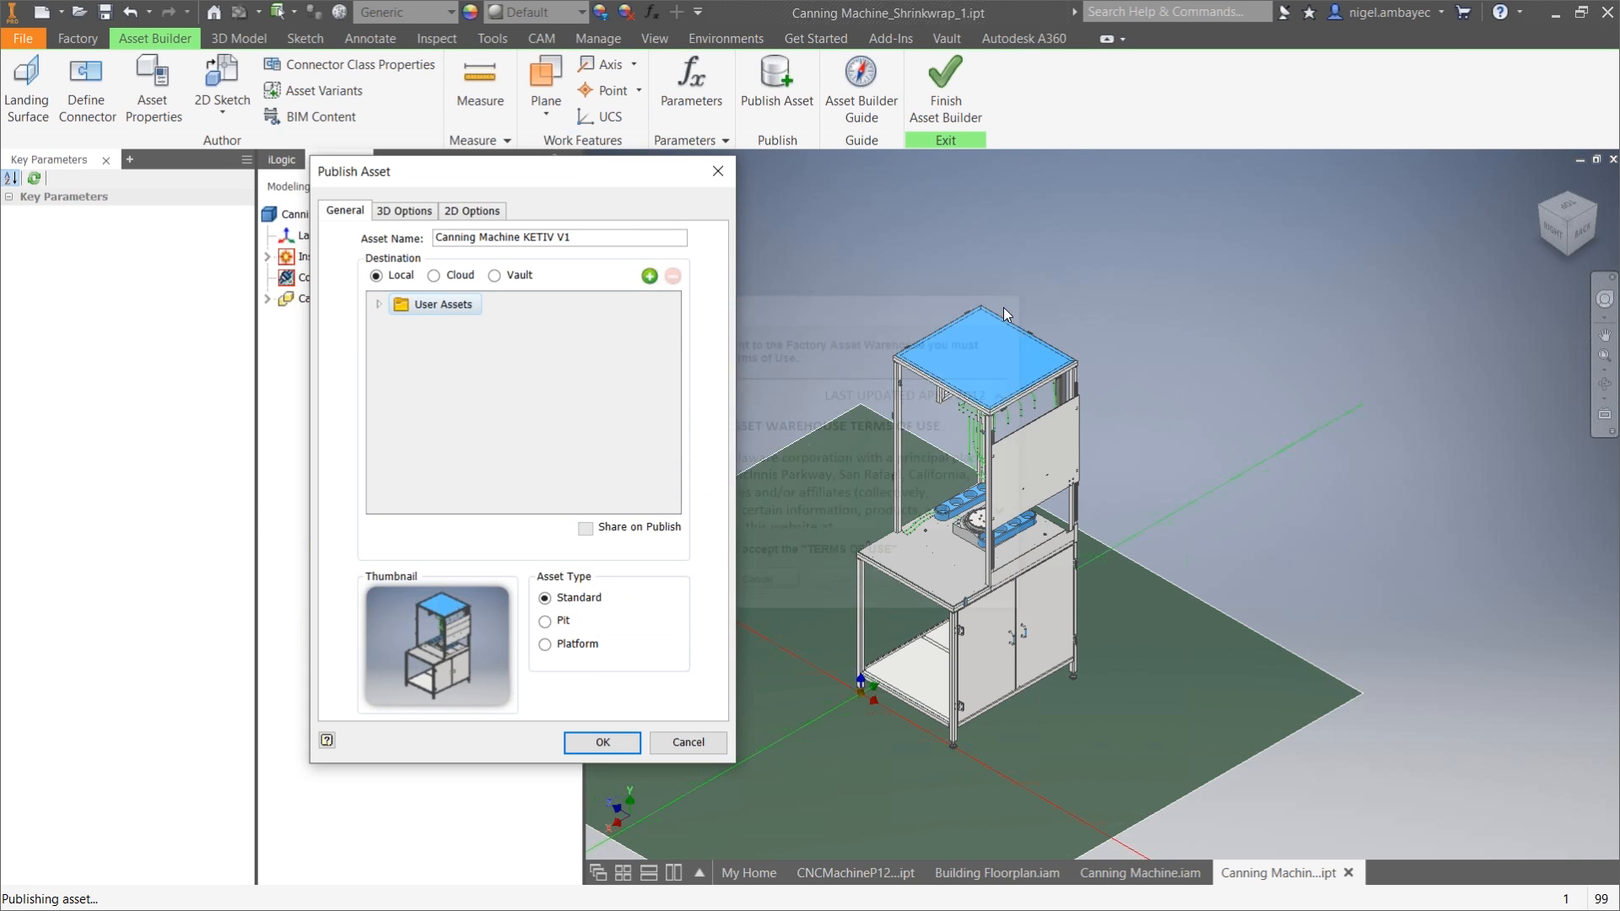
Step: Review the Coarse simplification settings in the asset's 3D publishing options without changing them, and leave Simplify off
click(403, 211)
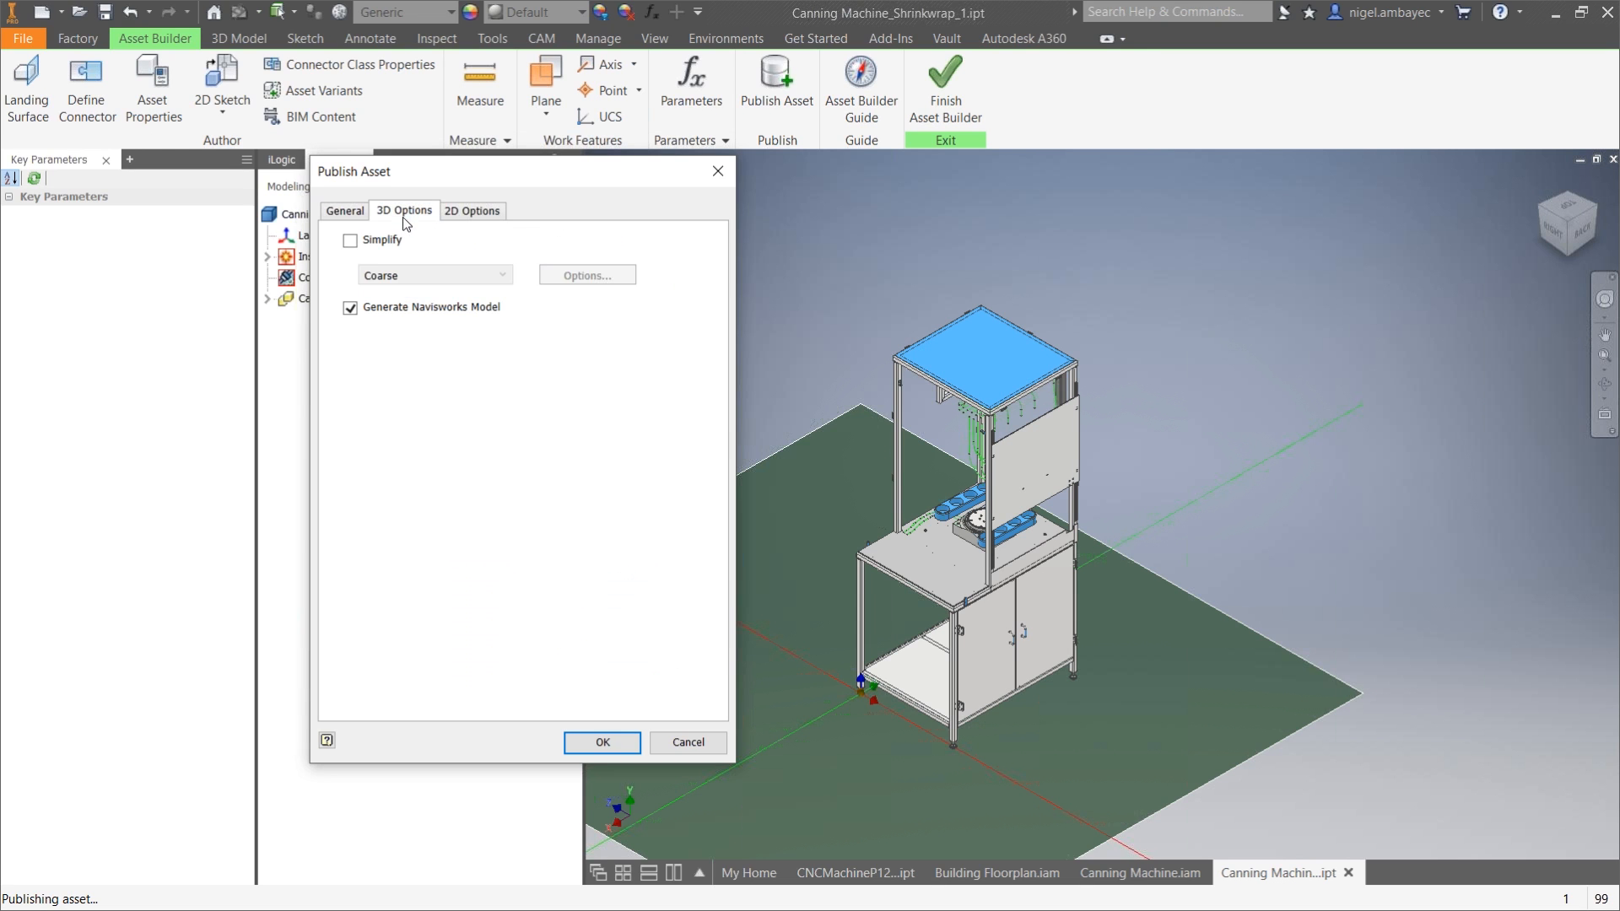
click(363, 246)
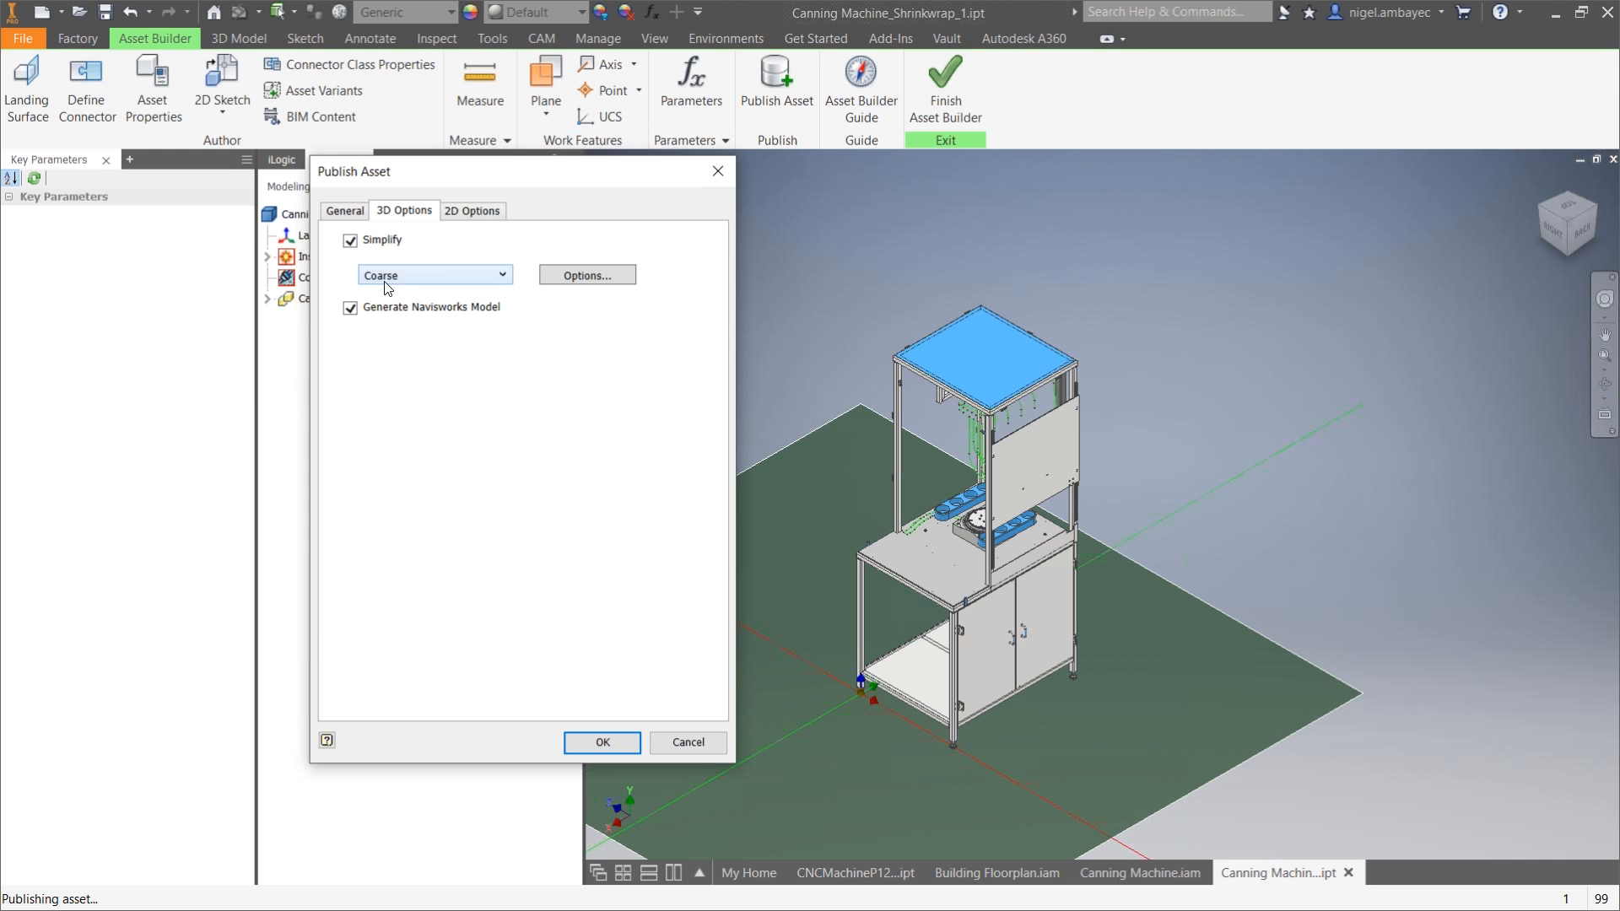
click(383, 281)
click(383, 279)
click(564, 276)
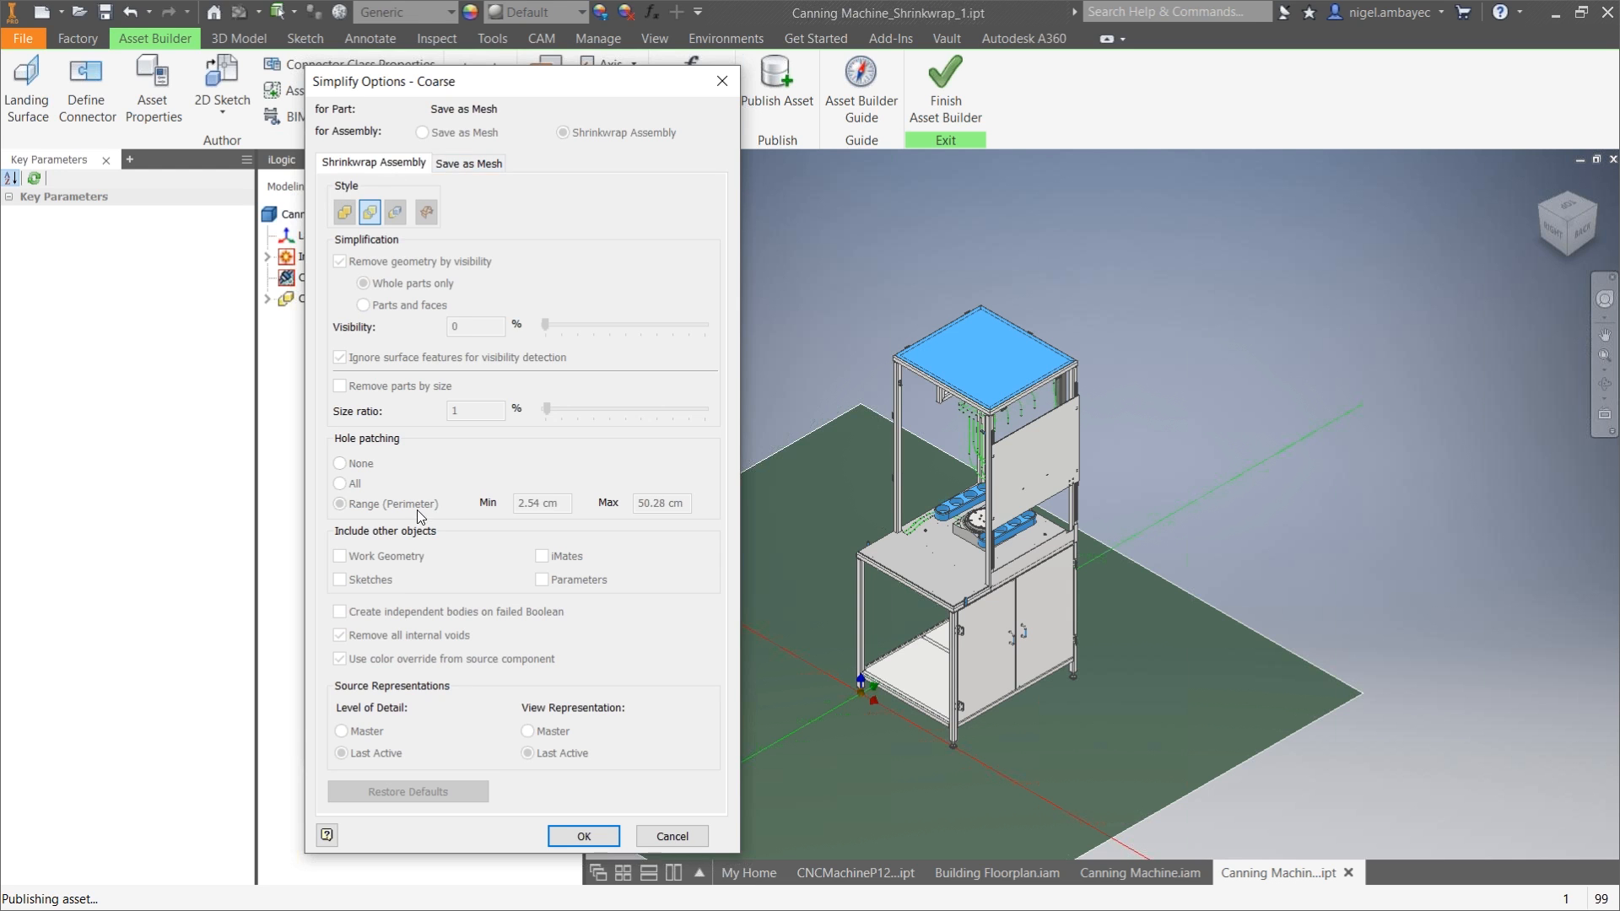
click(672, 838)
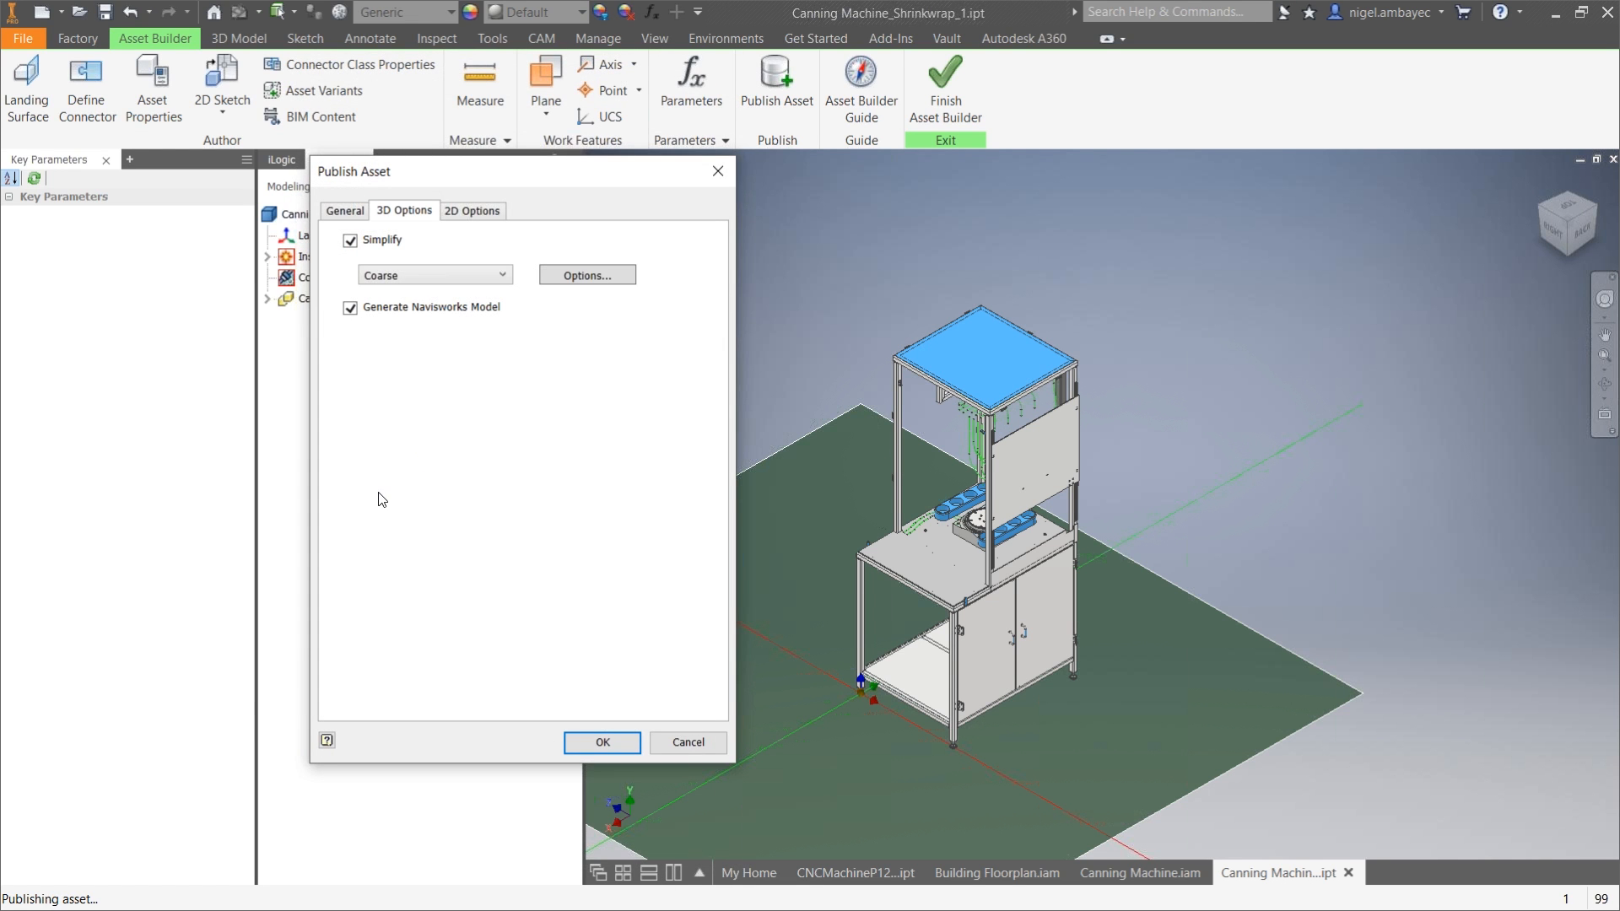
click(349, 242)
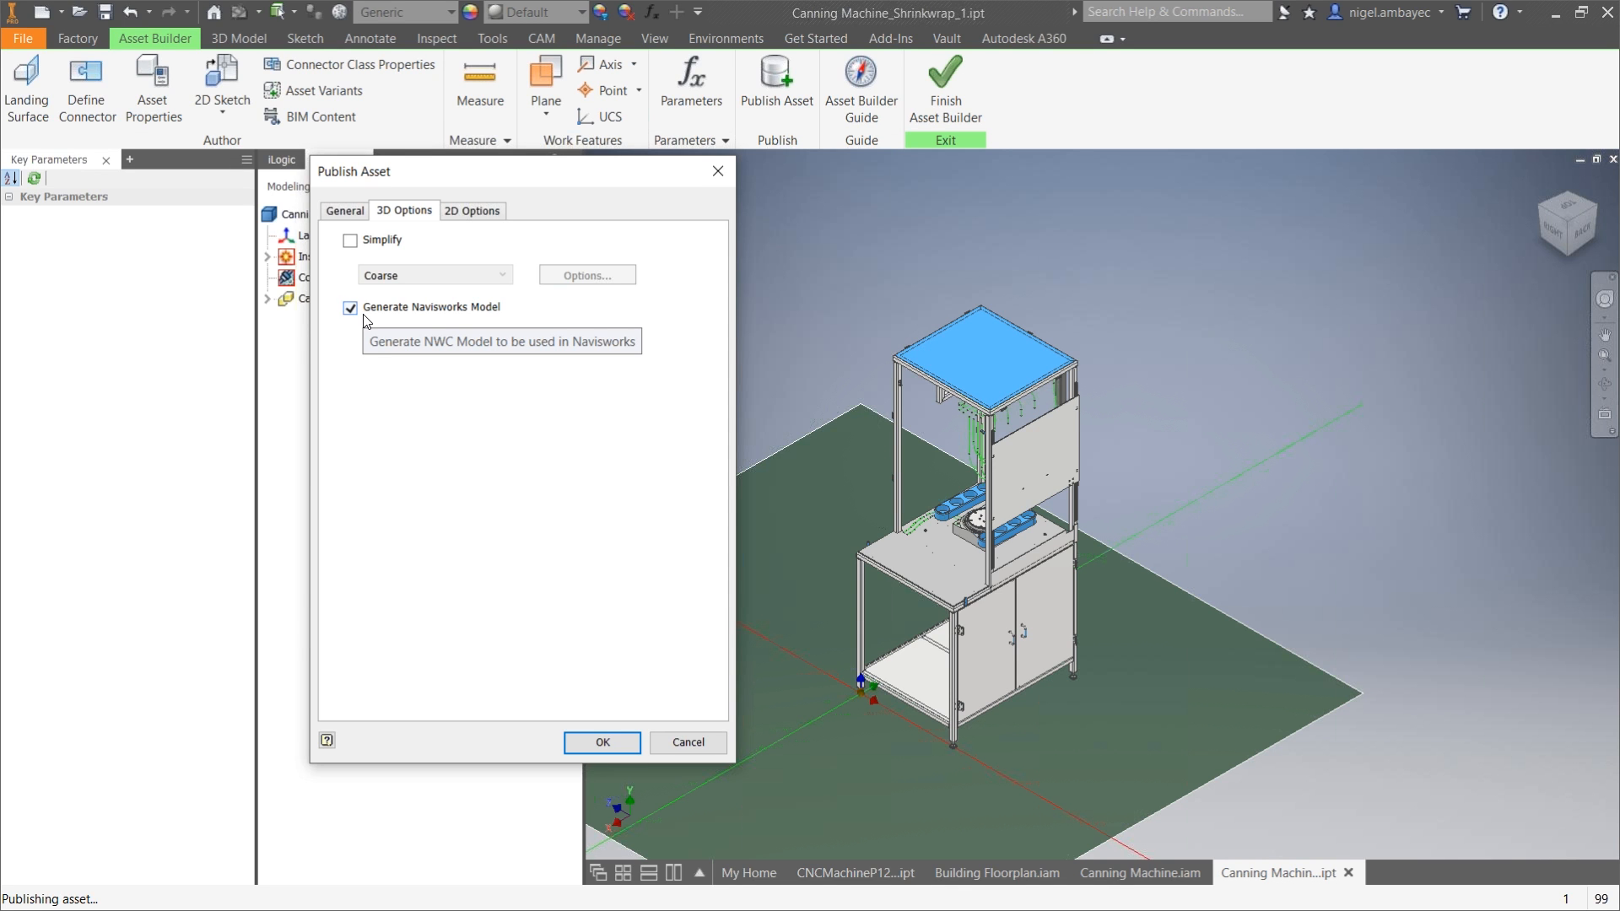
Step: Review the 2D publishing options, keep the Master view and Hidden Line Removed style, and publish the asset
click(476, 211)
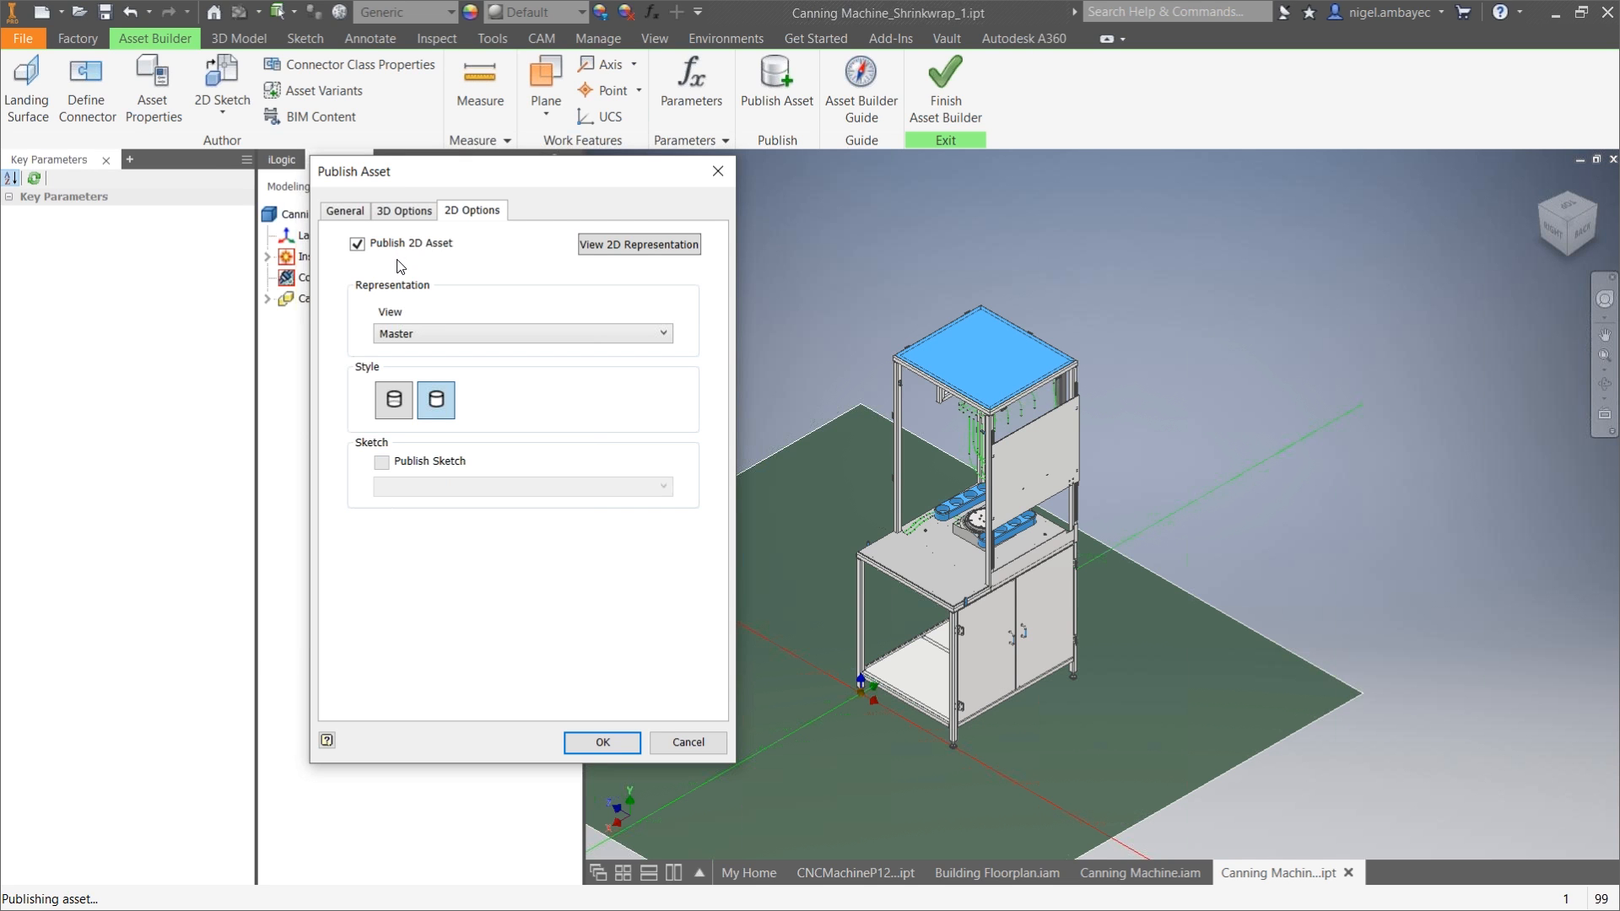
click(593, 246)
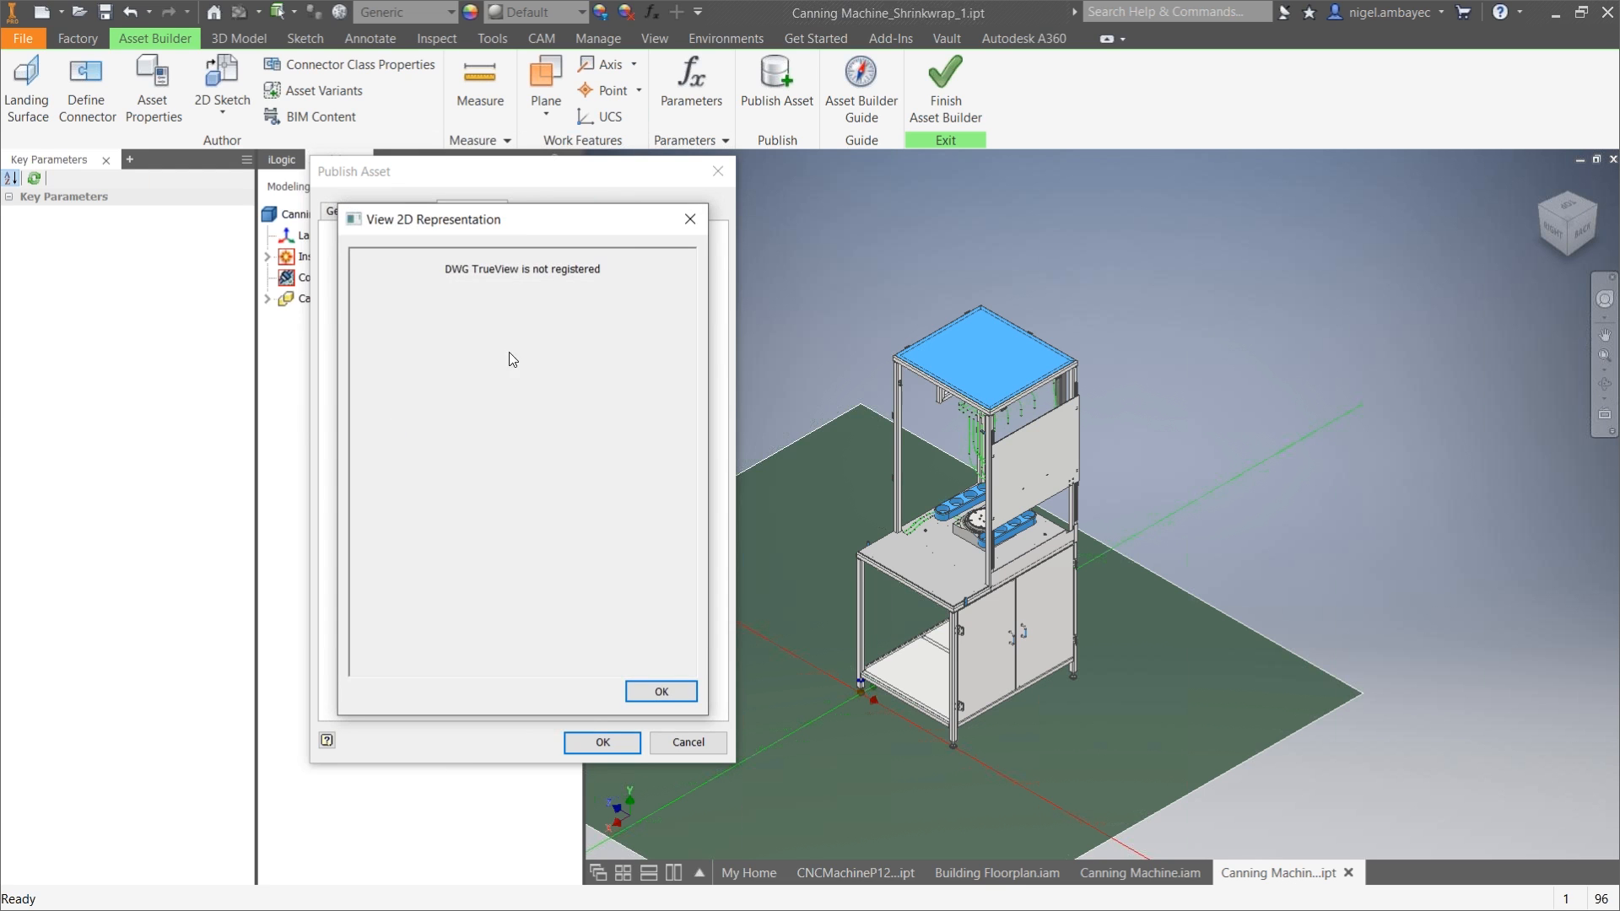
click(661, 691)
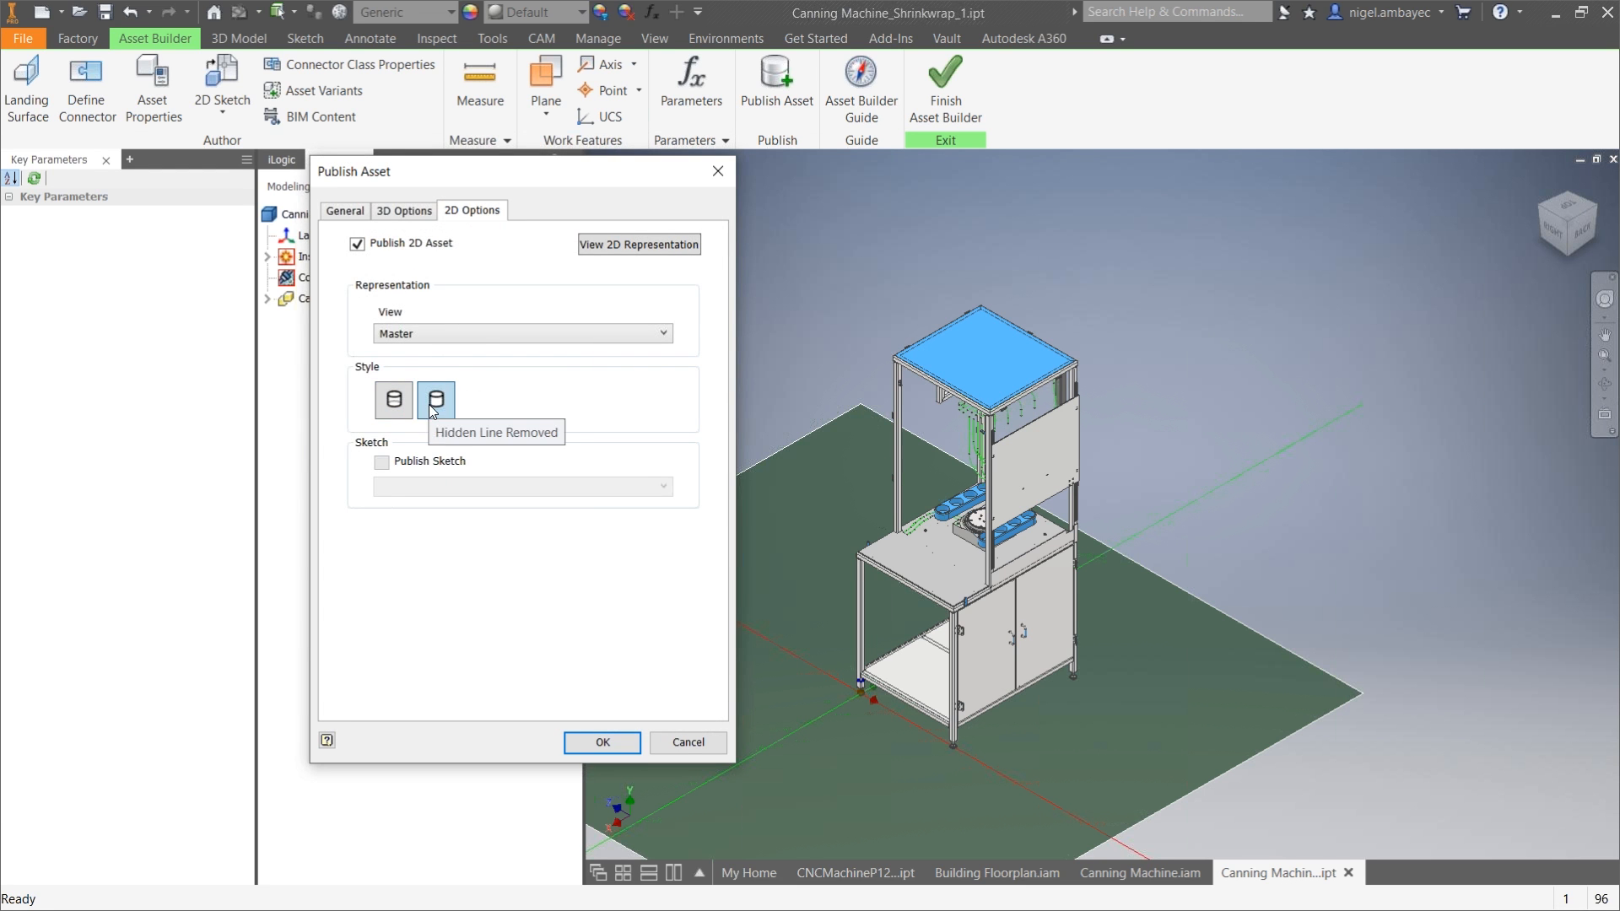
click(397, 405)
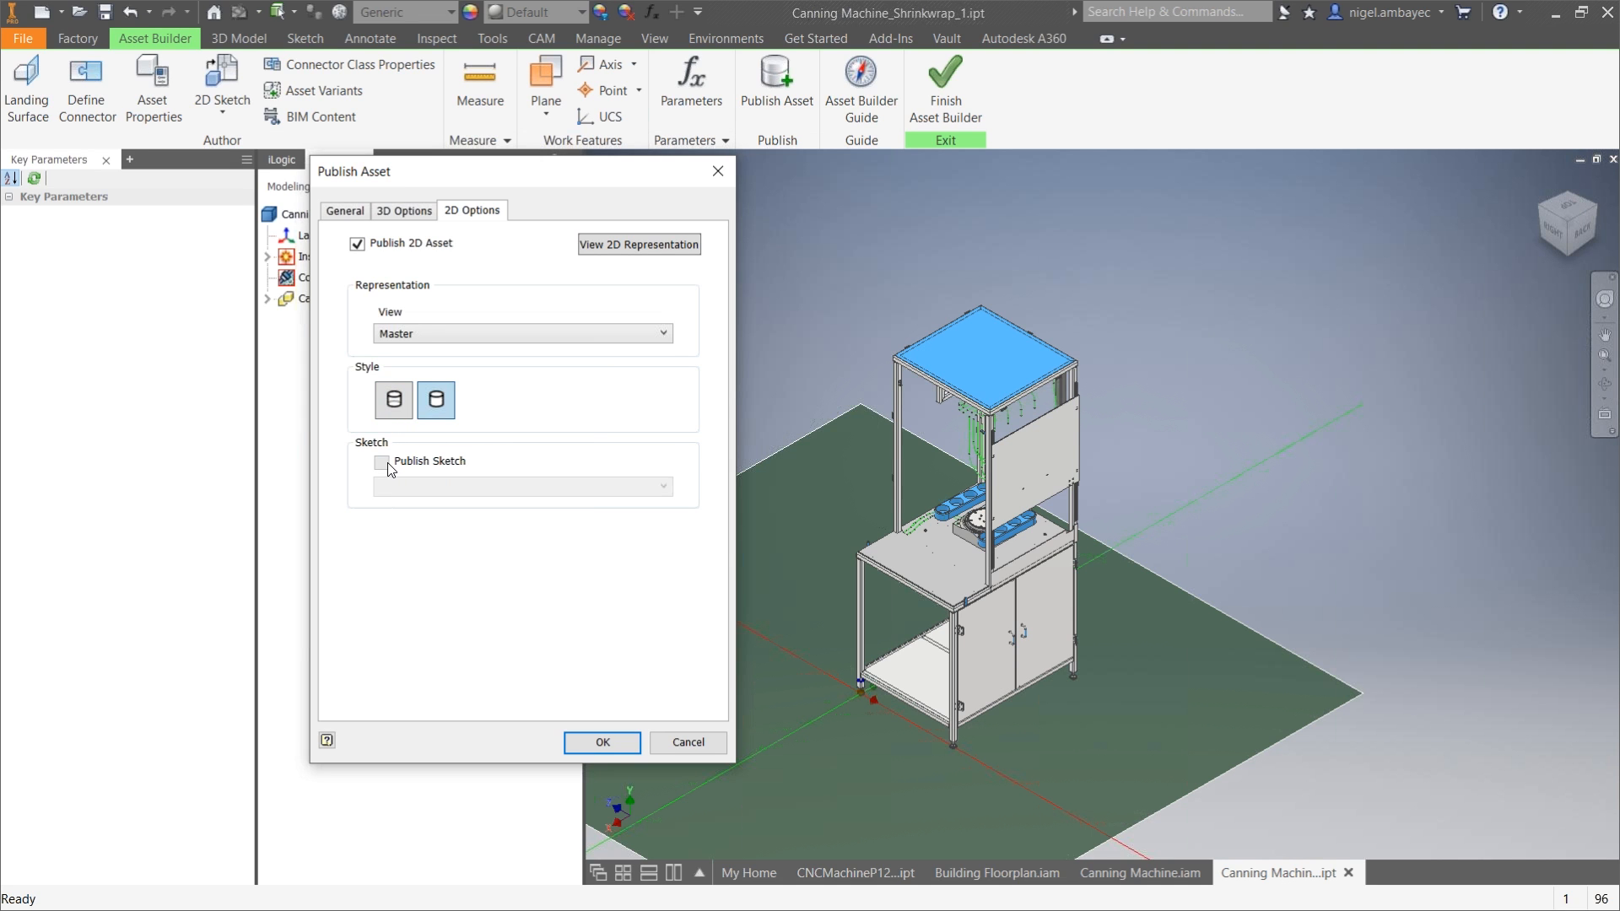
click(429, 333)
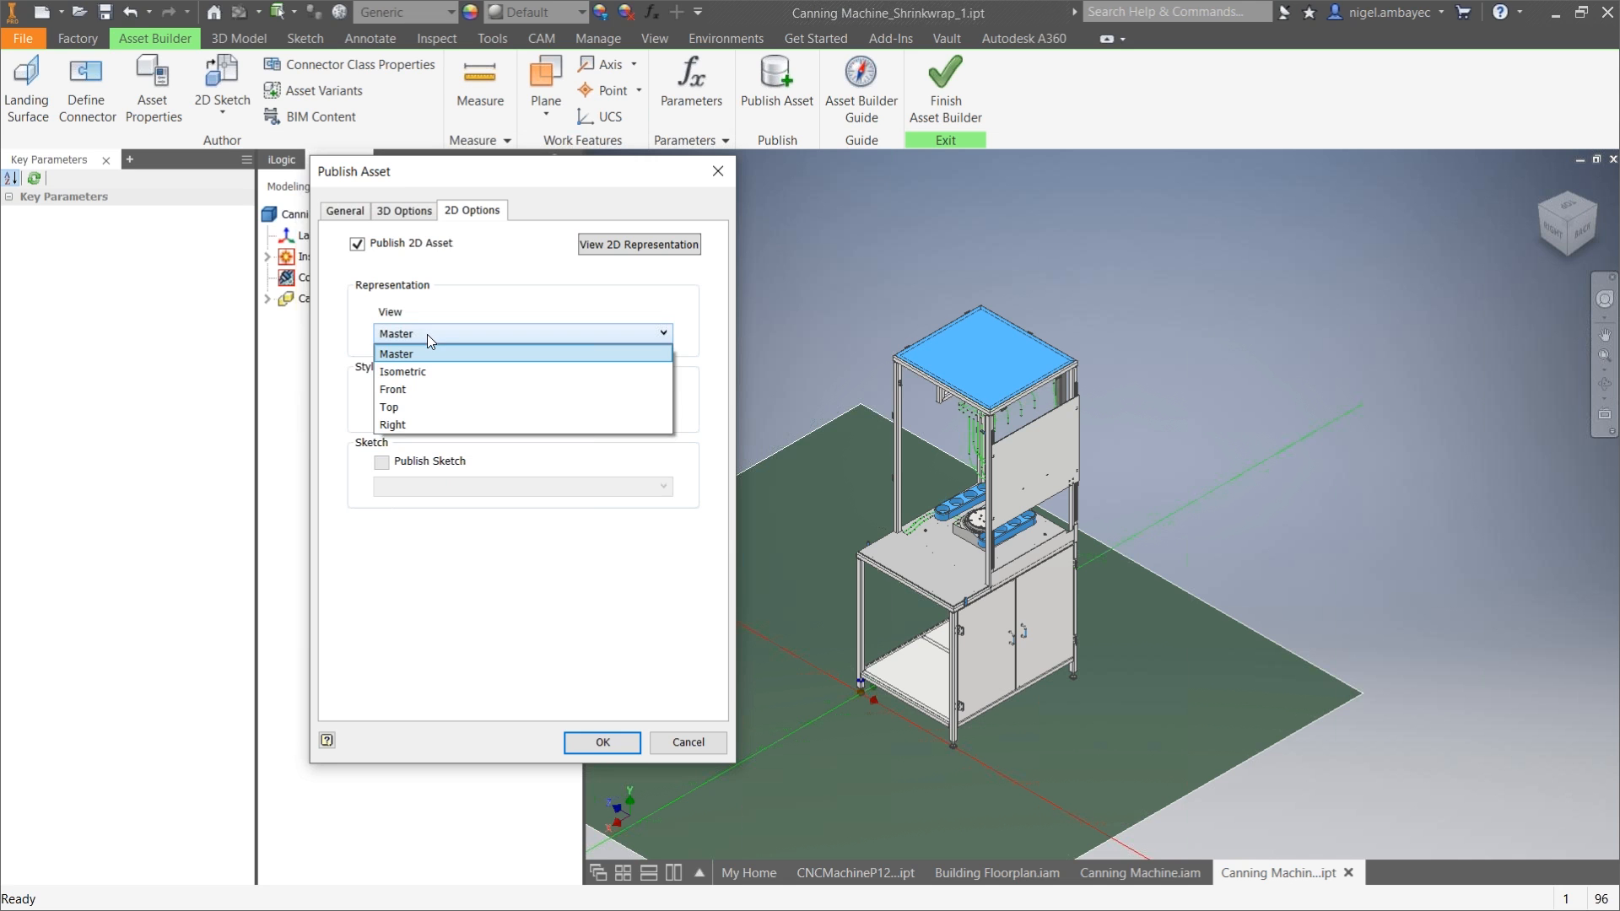
click(427, 334)
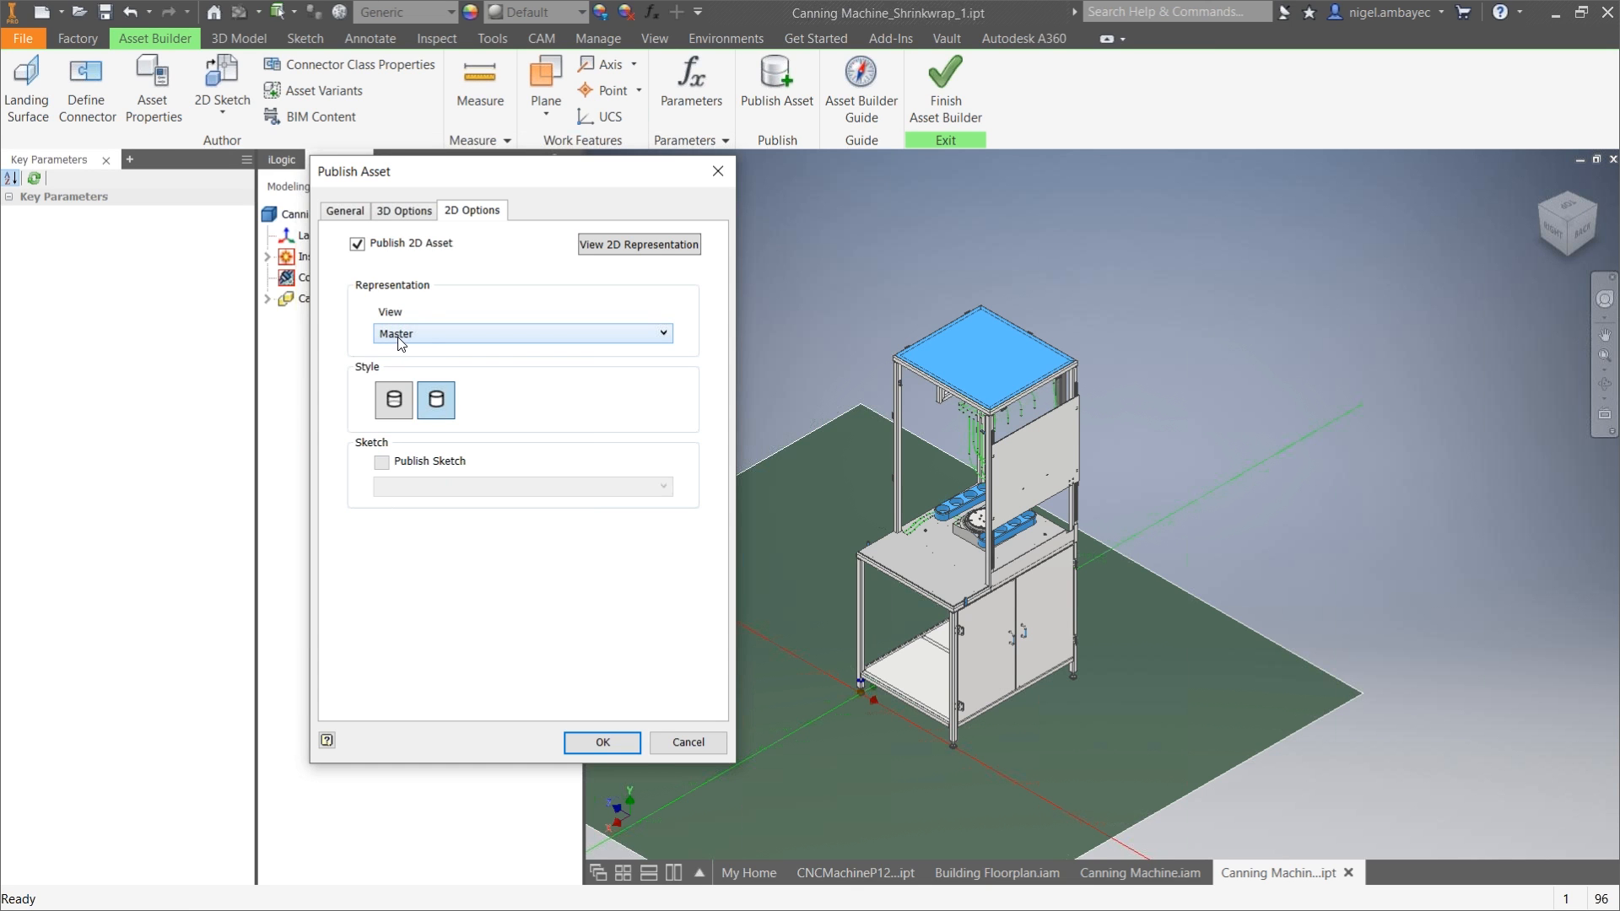
click(606, 743)
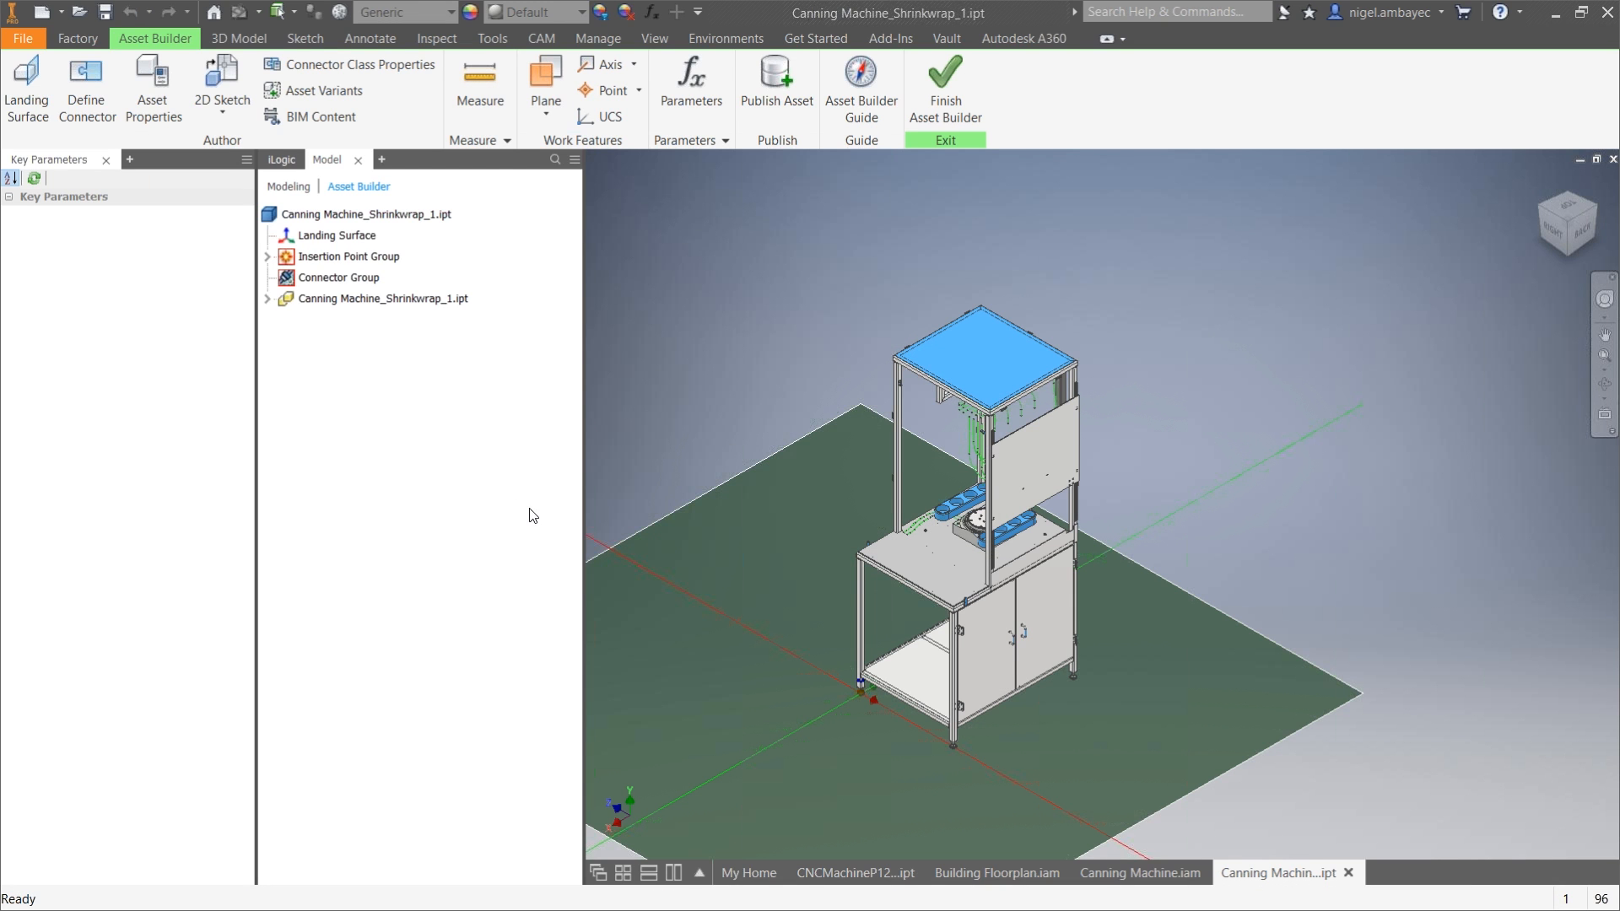
Step: Finish the Asset Builder session and return to the Building Floorplan.iam layout
click(934, 103)
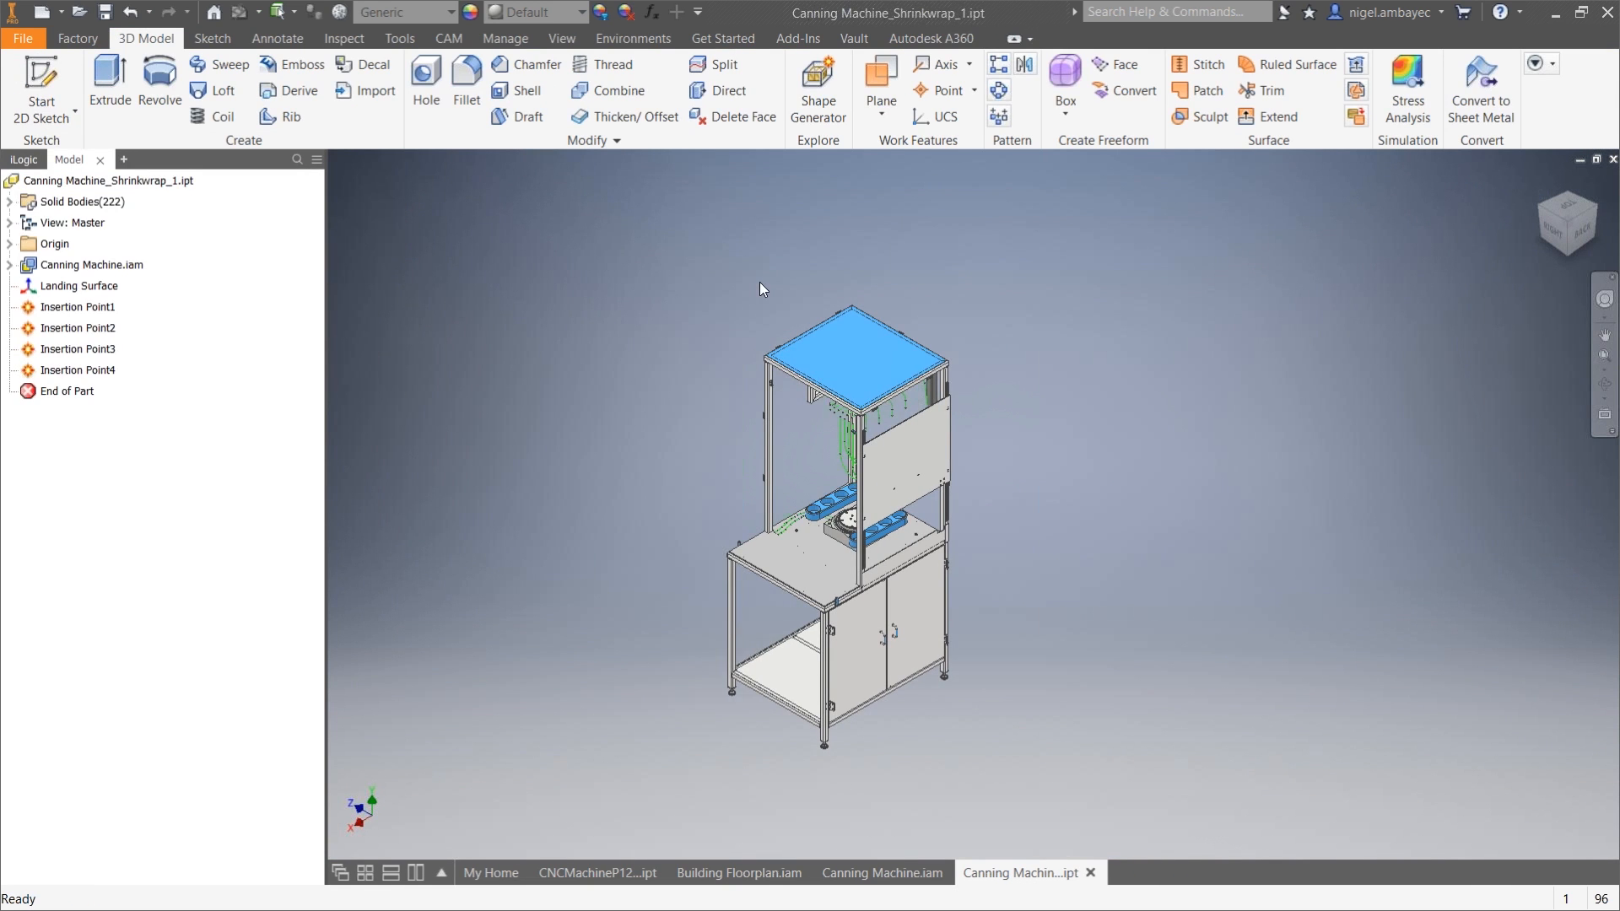
click(766, 874)
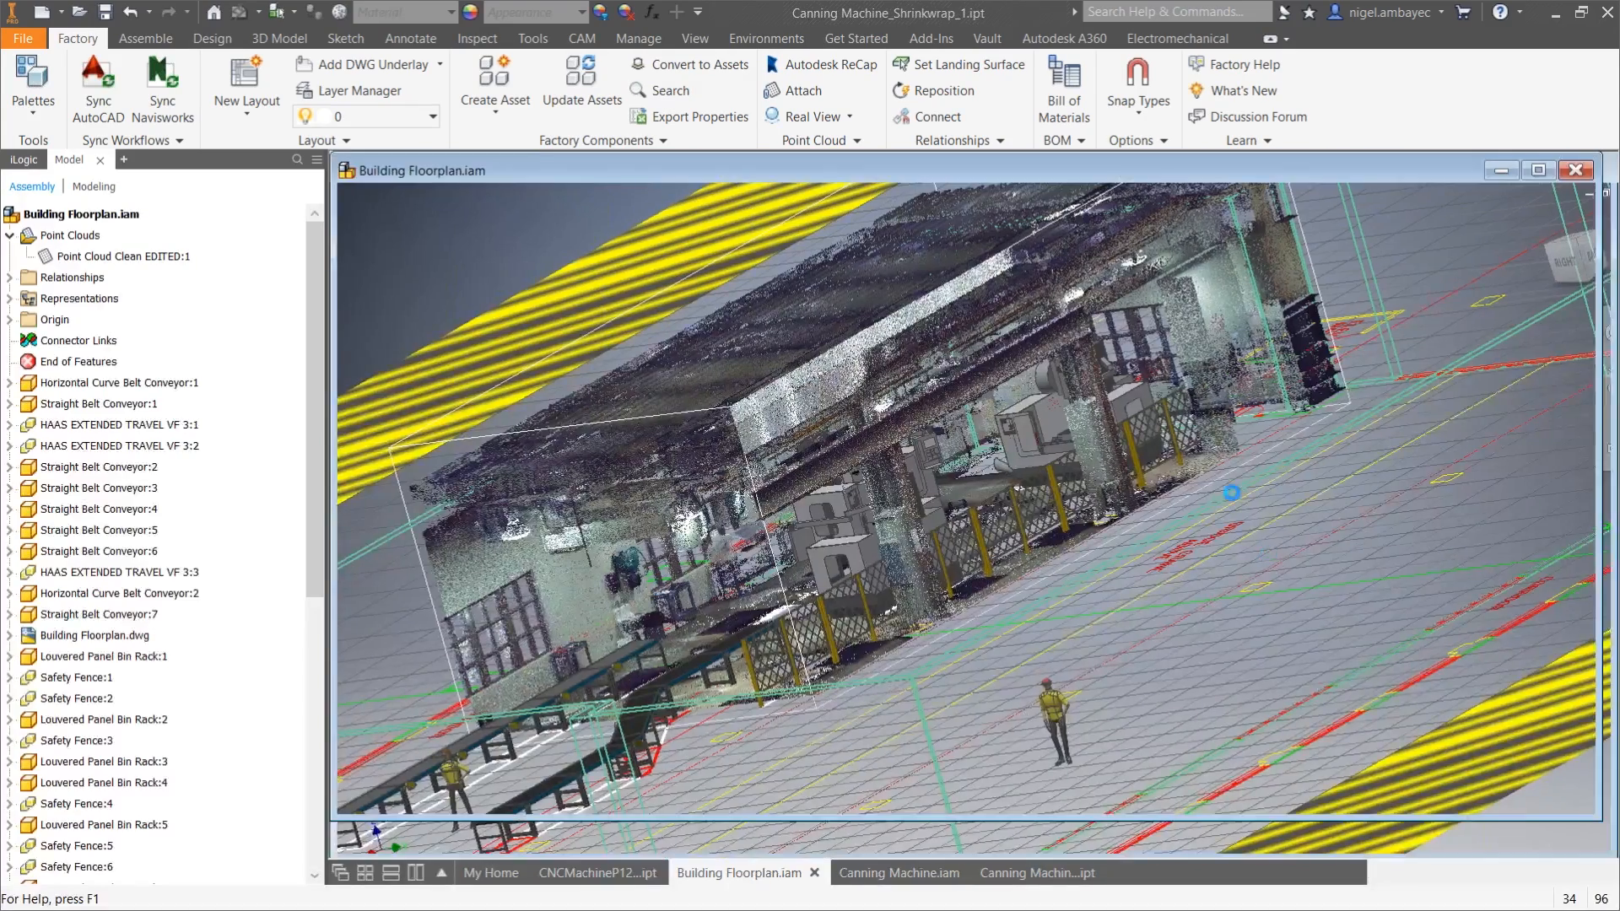
shift+middle_drag(1230, 489, 1121, 623)
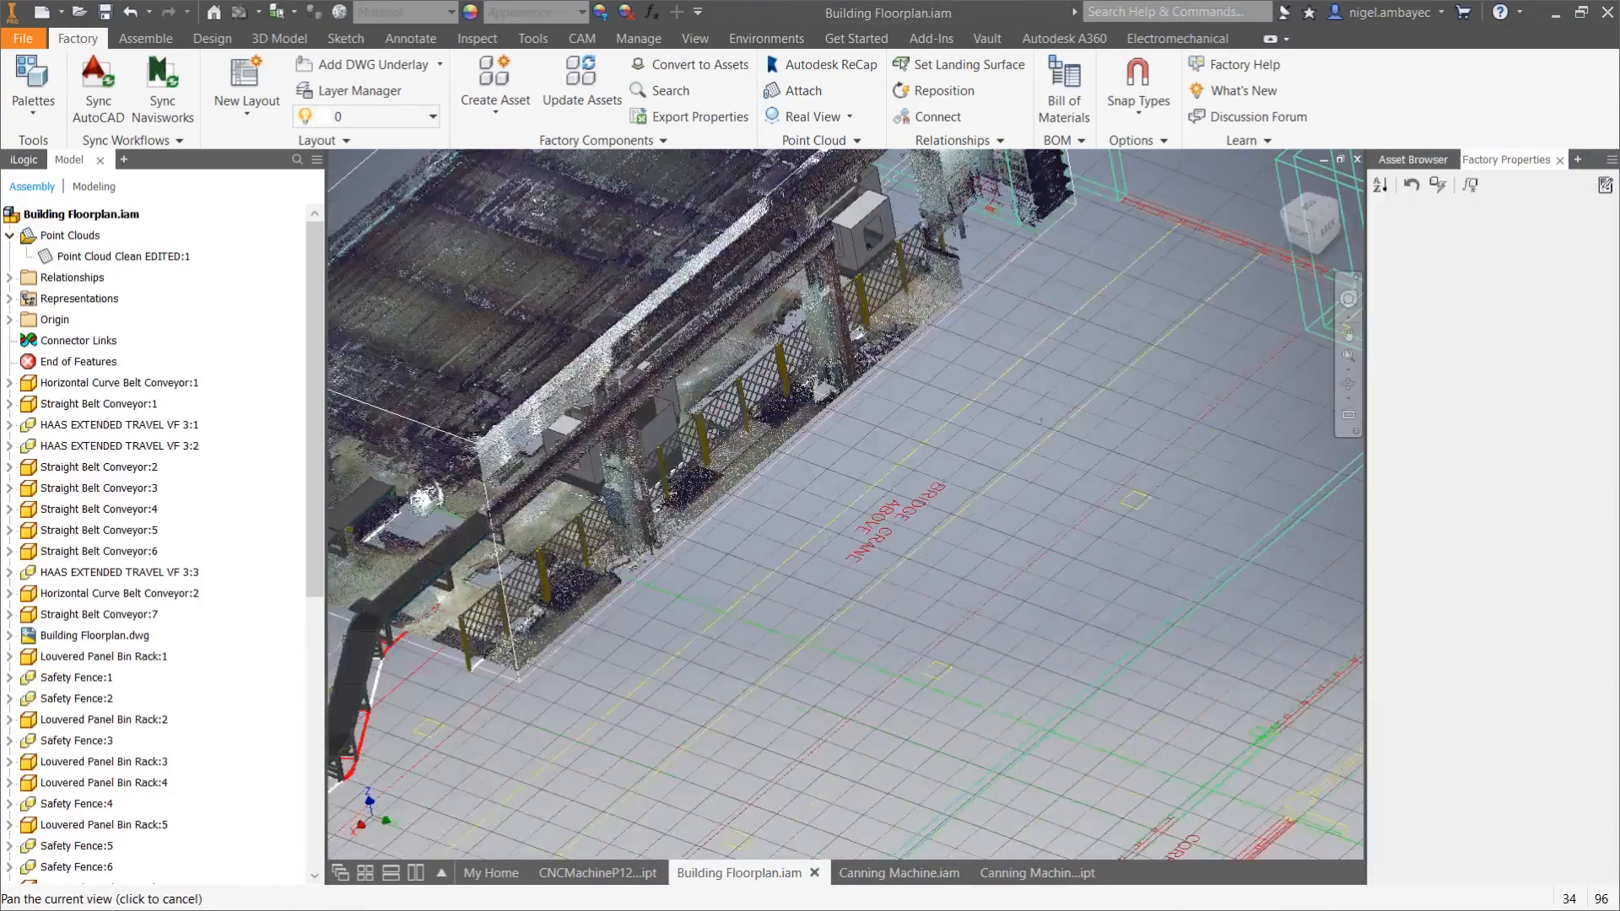
Step: Search the factory asset library for KETIV from the Building Floorplan.iam layout
double_click(1410, 174)
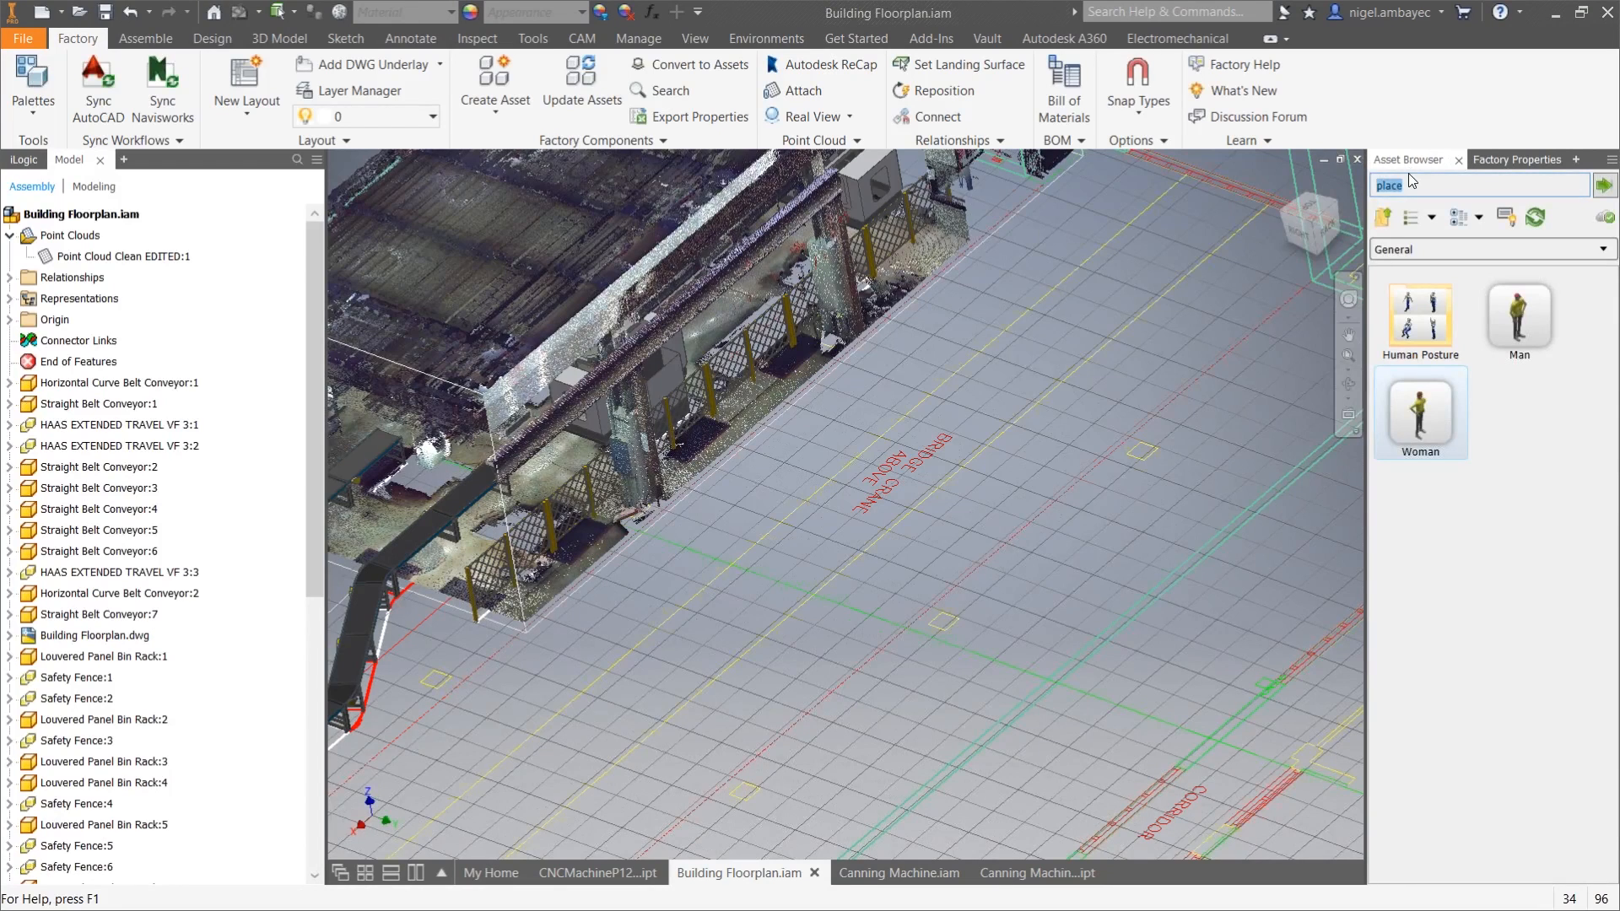
text(KETIV)
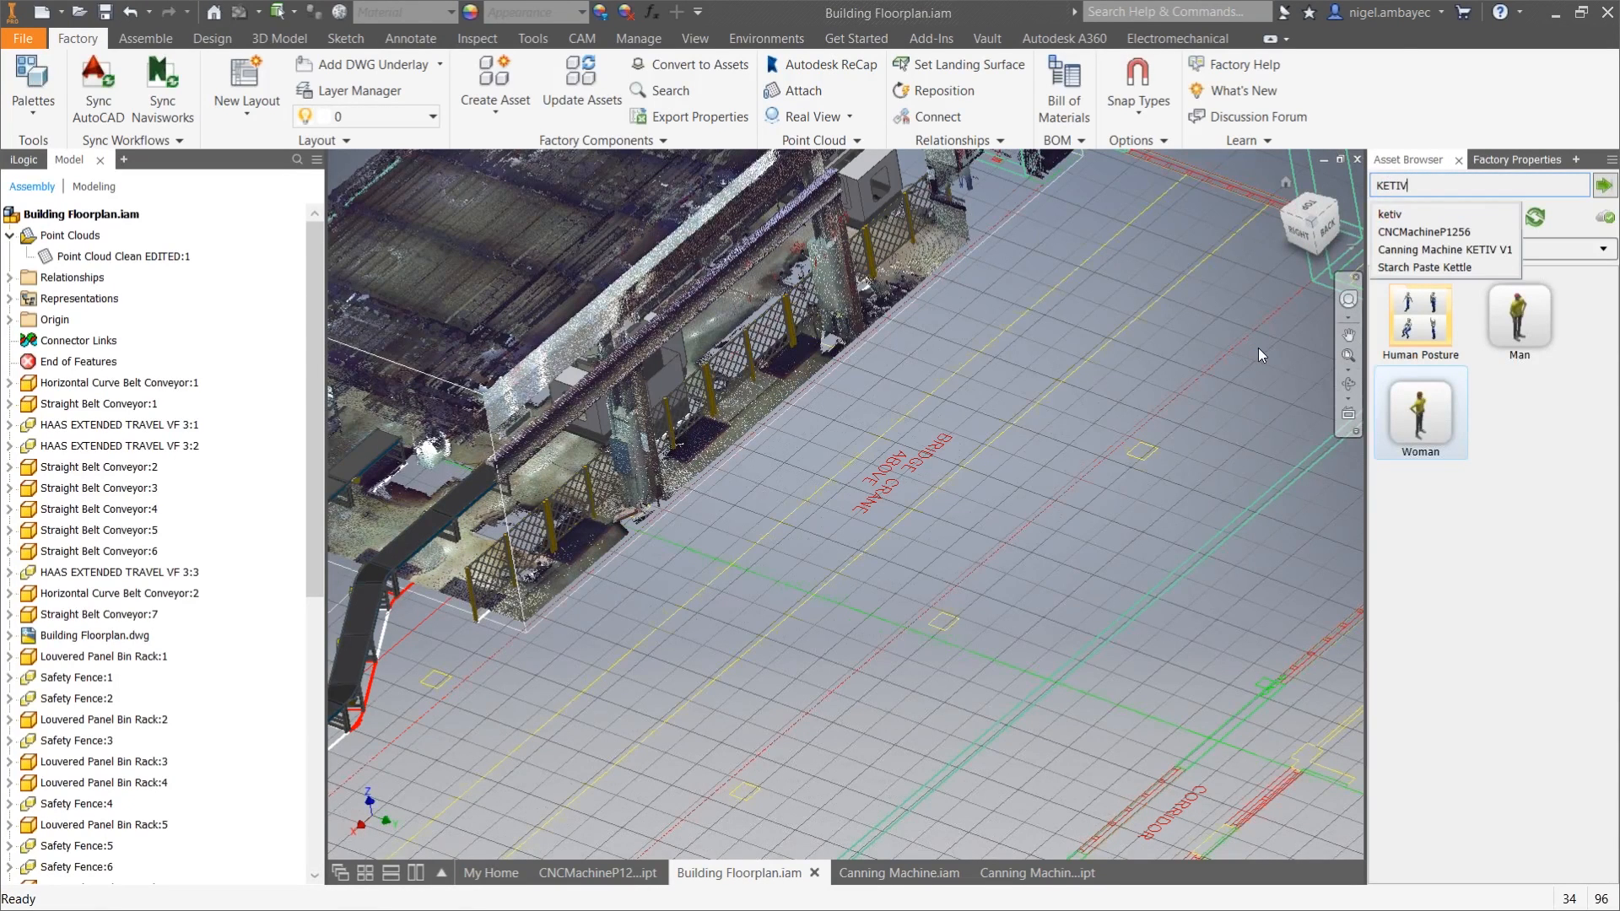
key(Return)
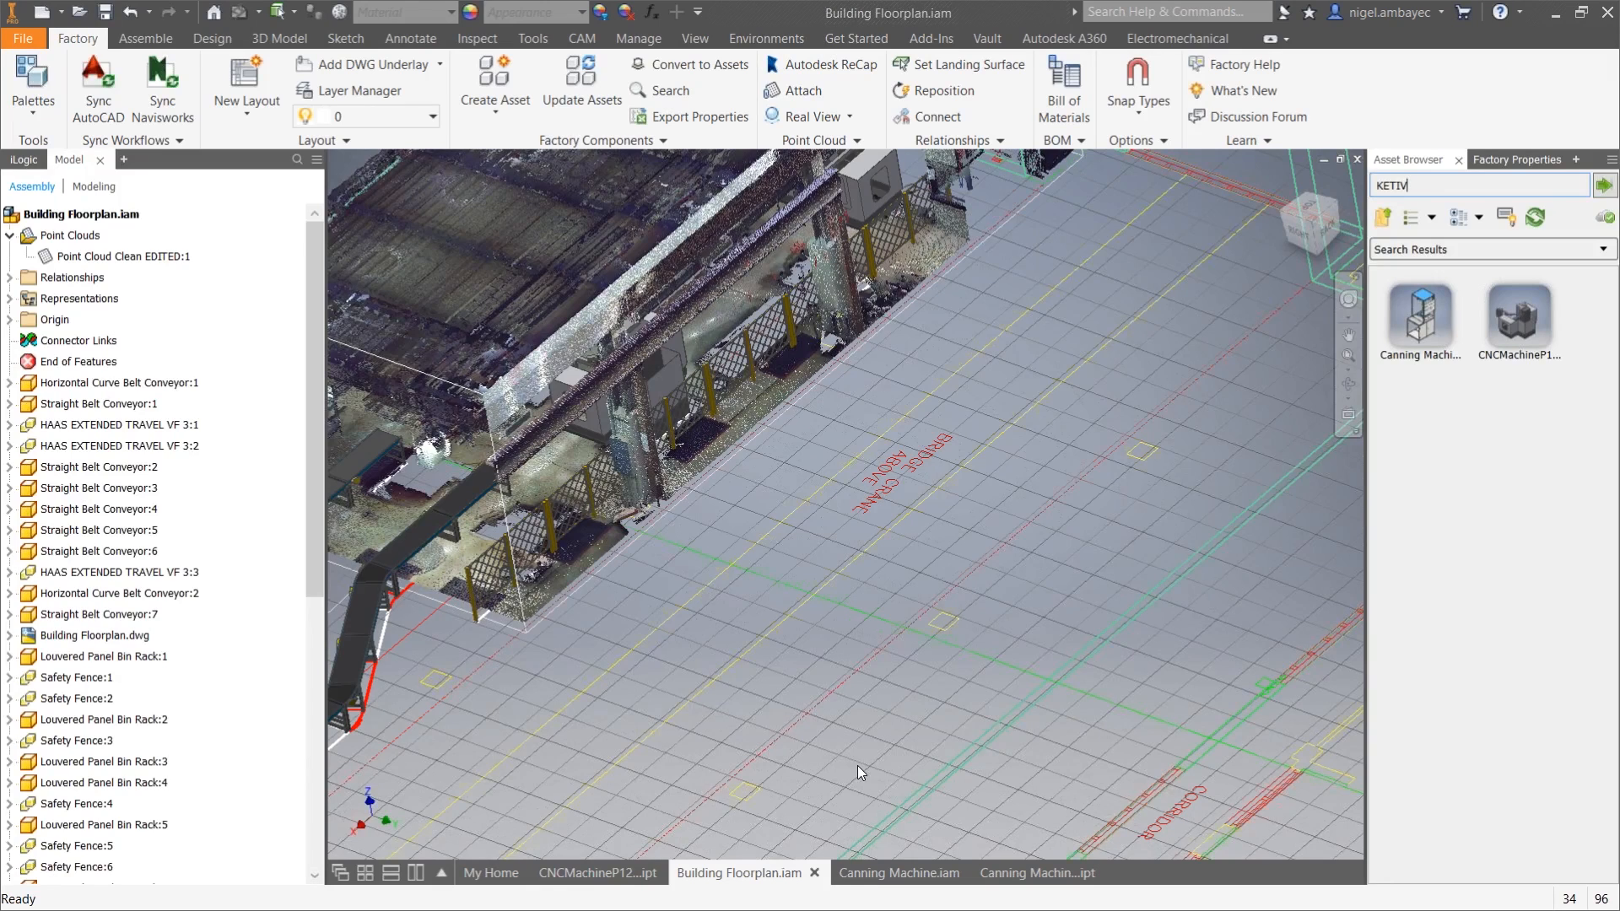
Step: Switch to AutoCAD Mechanical, search its factory assets for ketiv, refresh the library, repeat the search, and select the canning machine asset
key(alt+Tab)
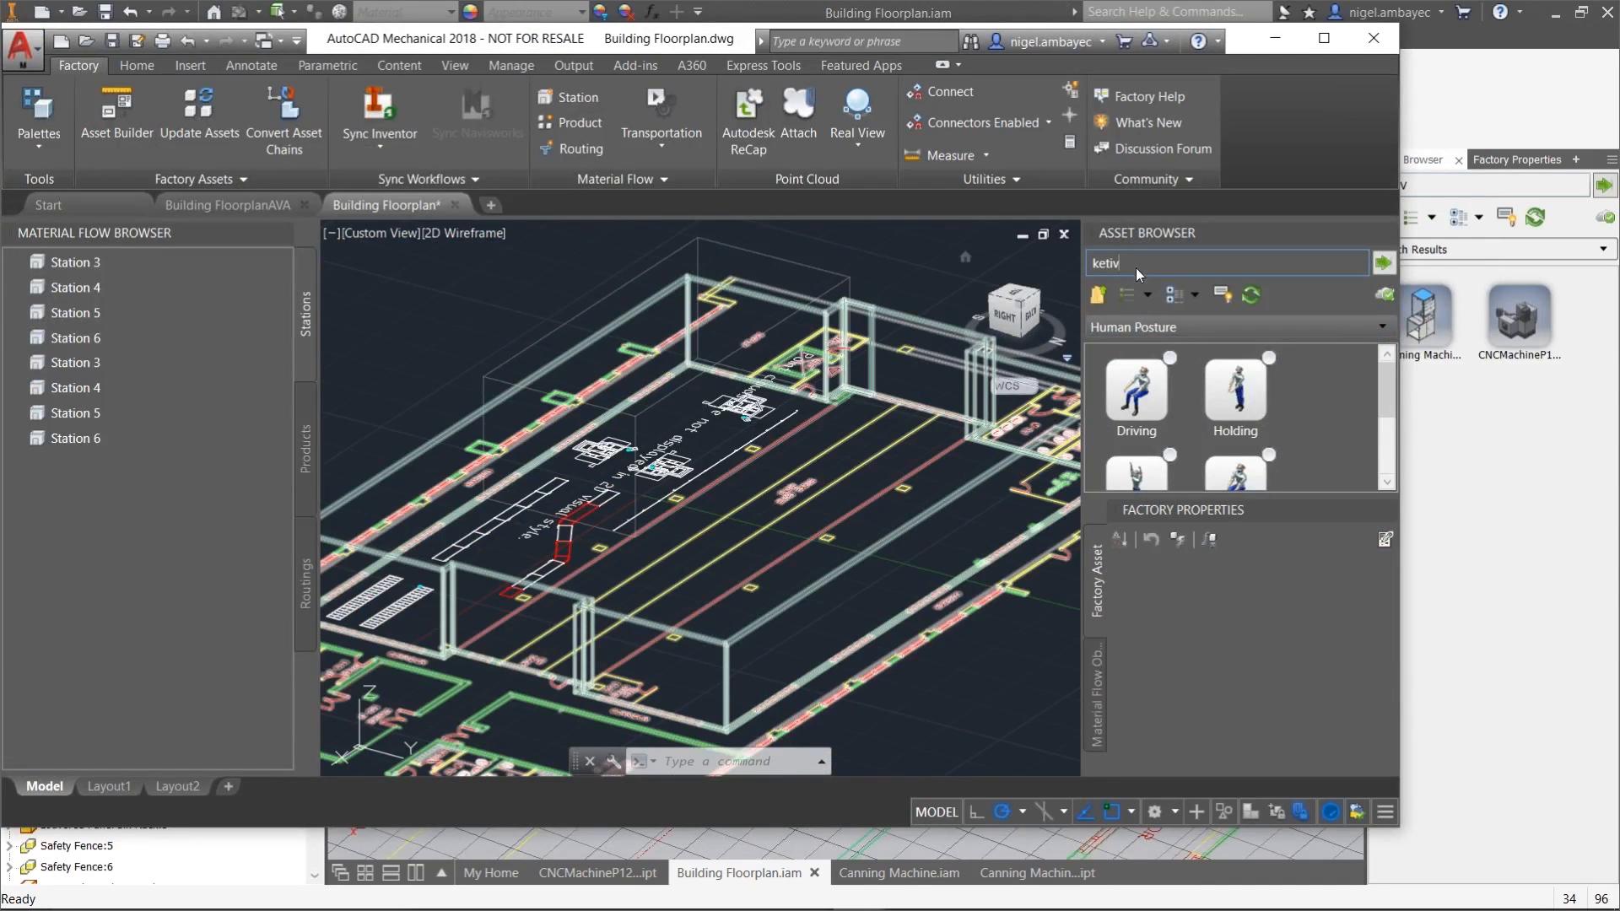
click(1382, 265)
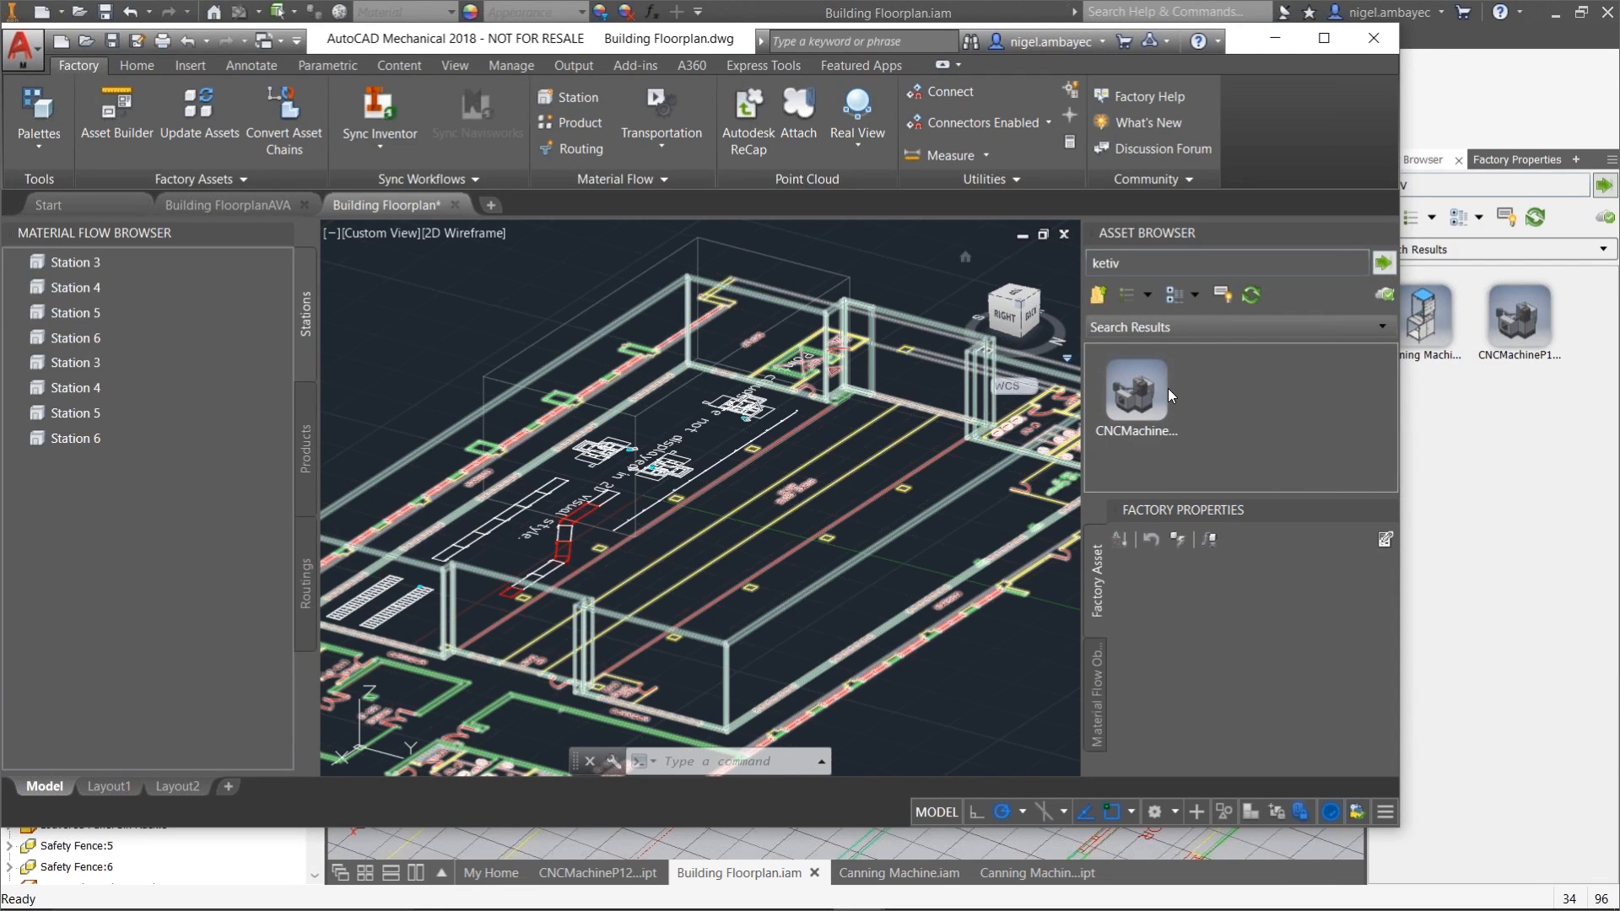
click(1124, 407)
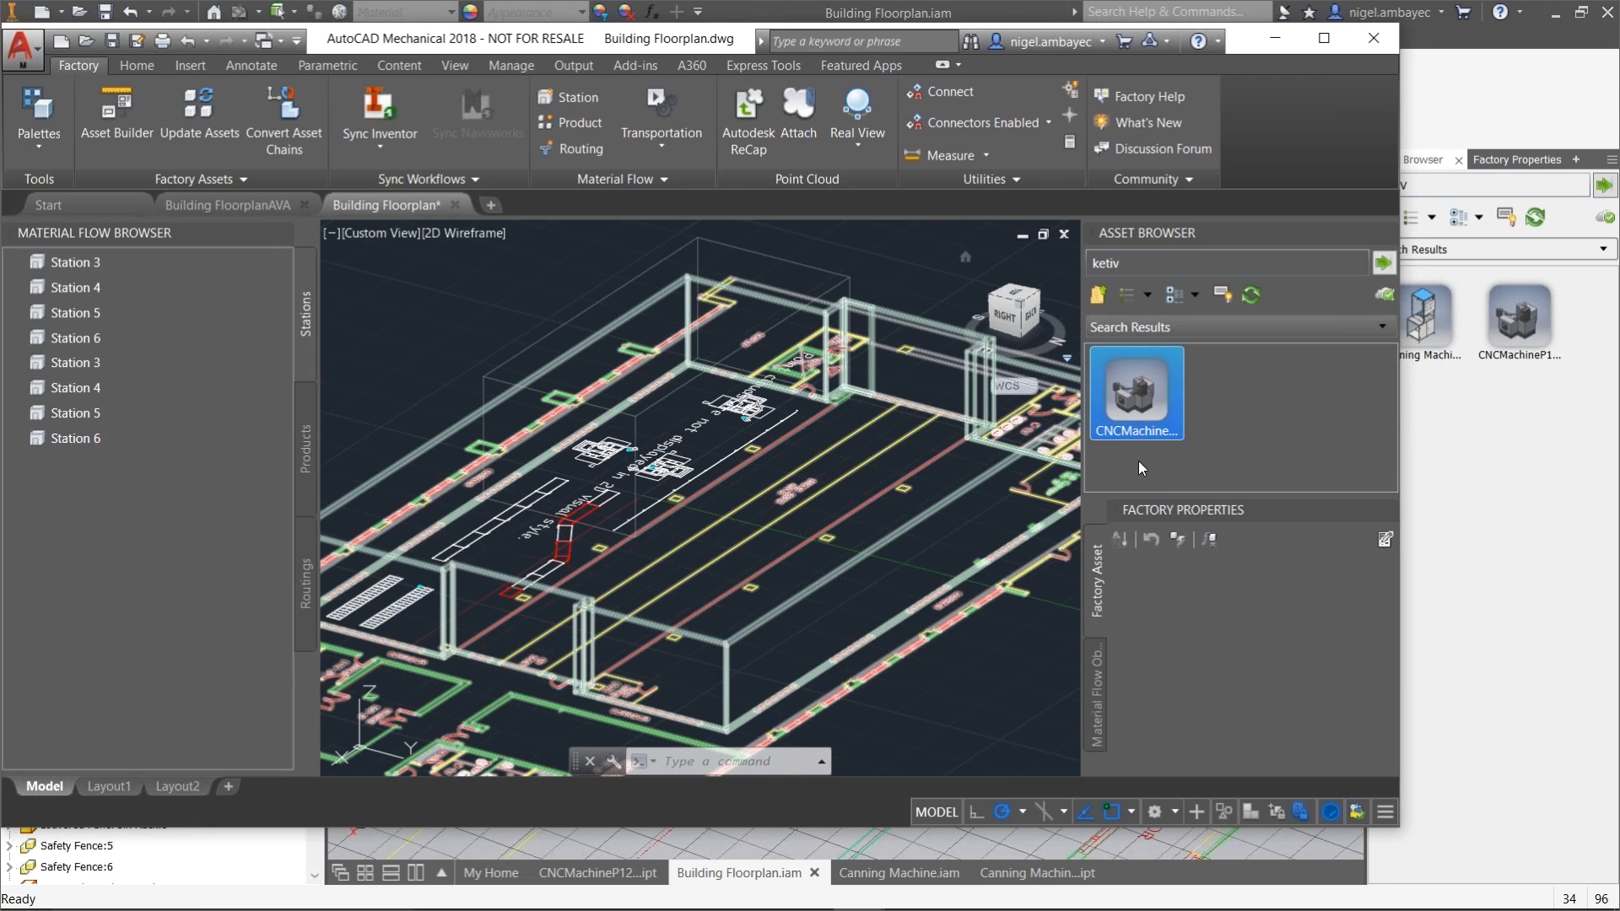
drag(1397, 411, 1357, 422)
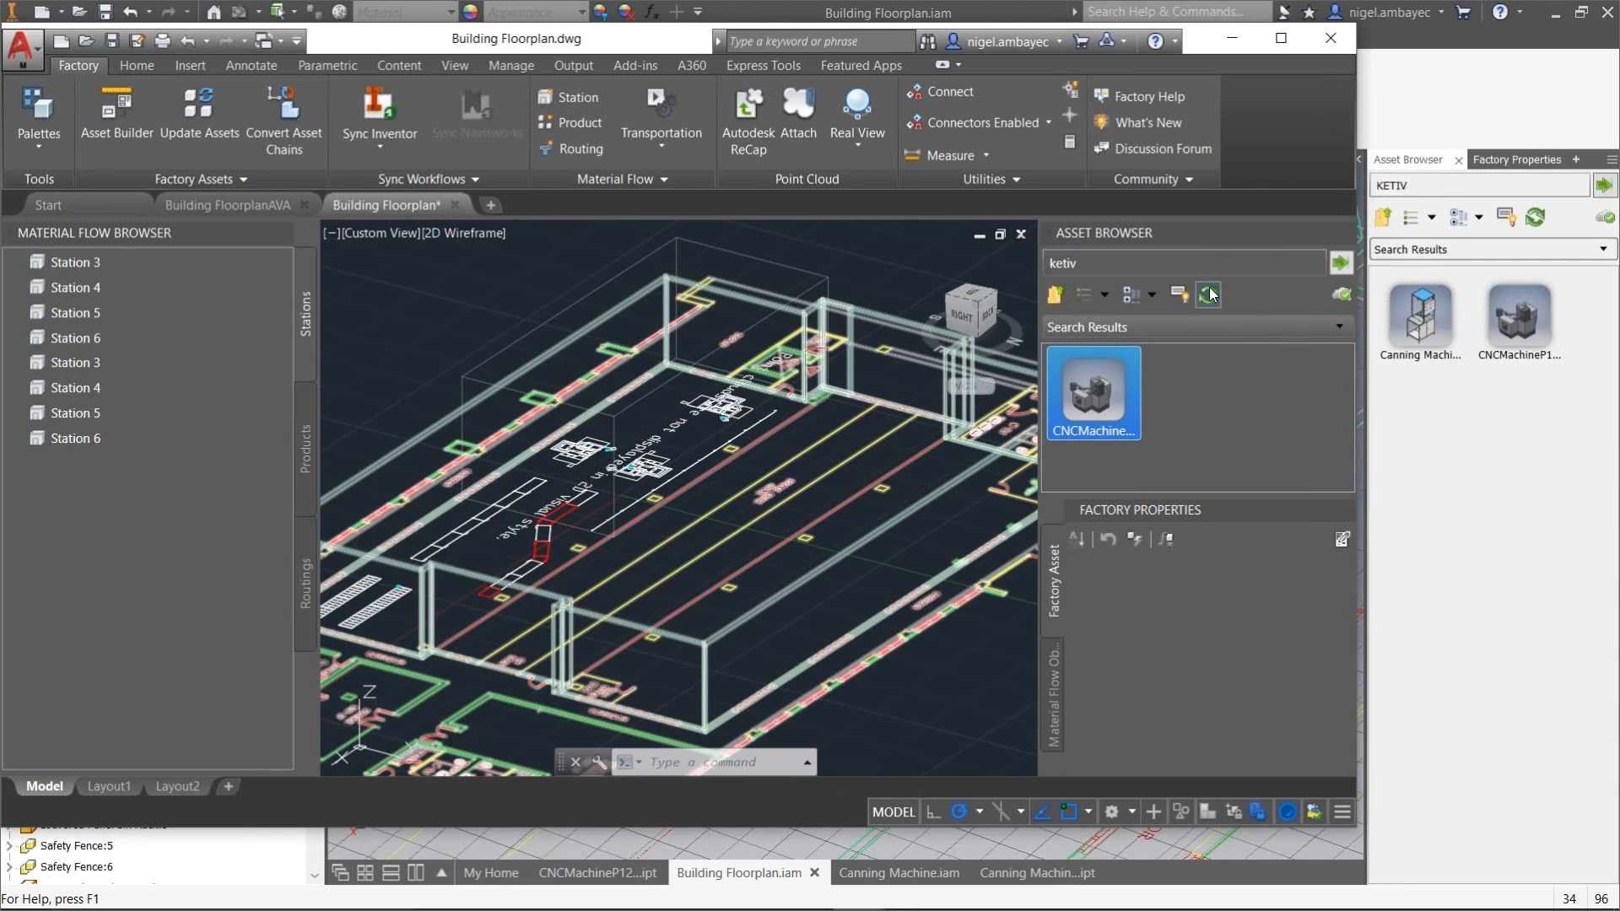
click(1207, 300)
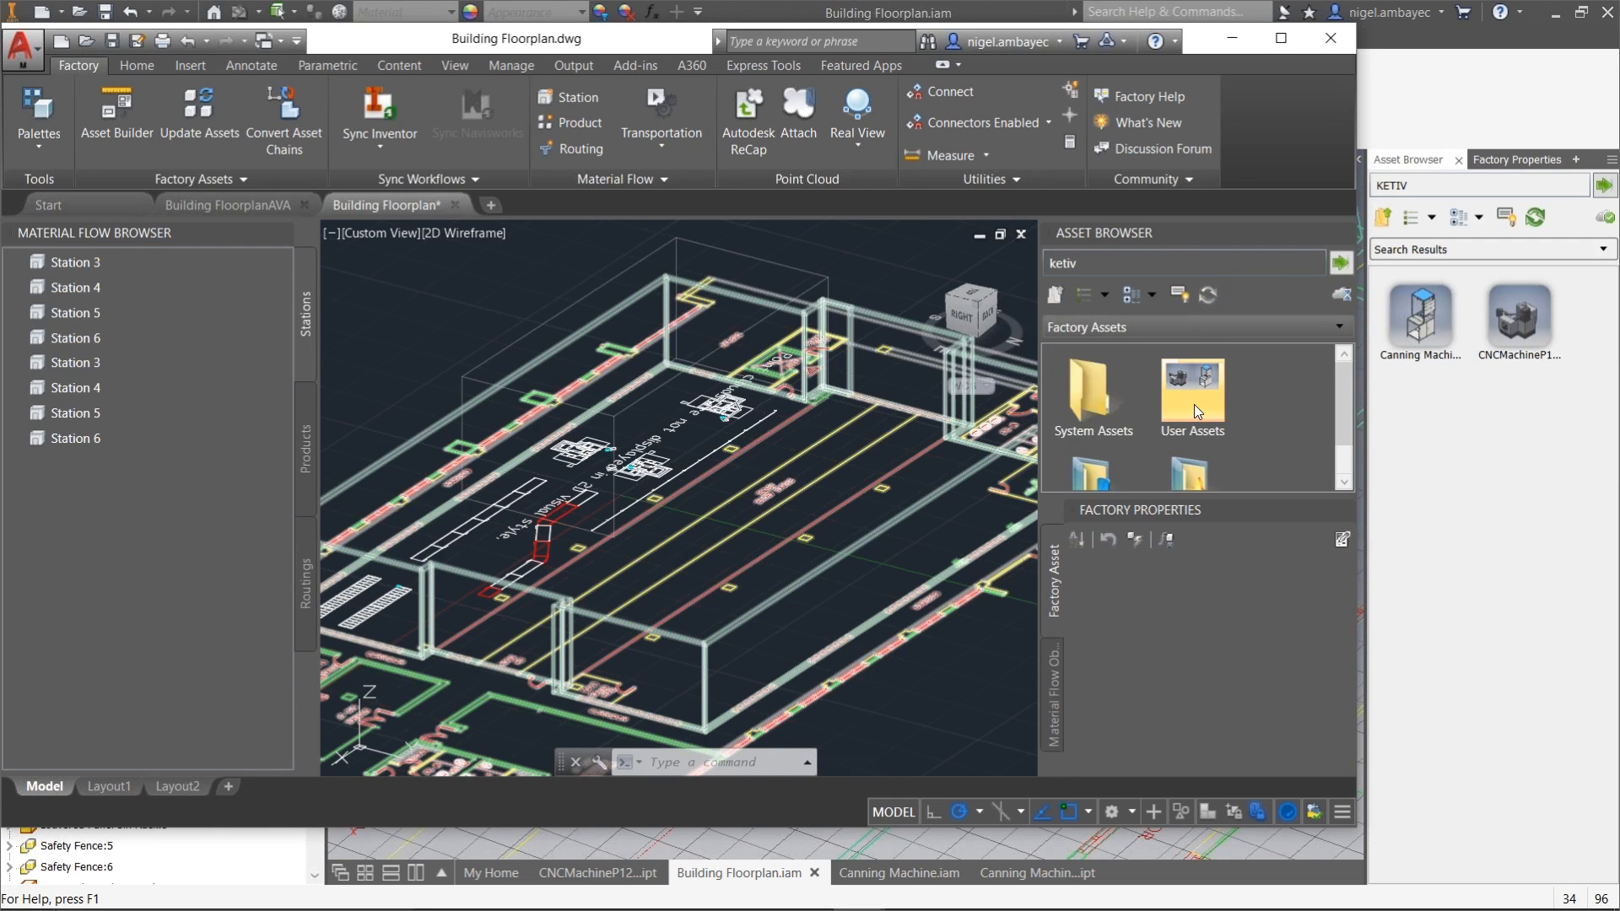
click(1340, 263)
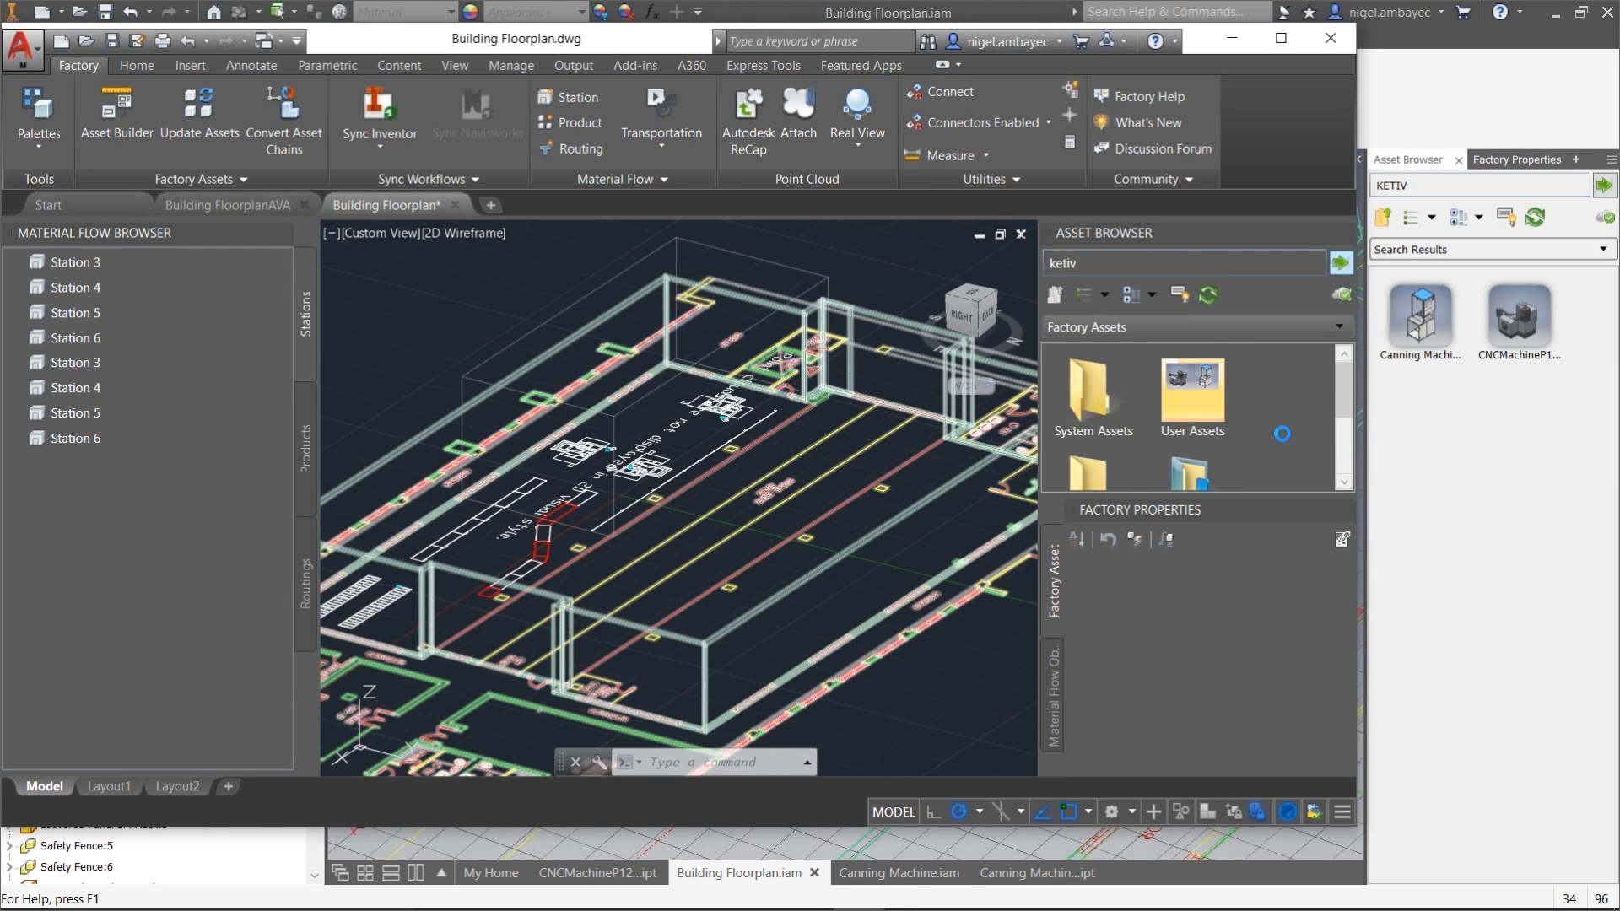
click(1097, 393)
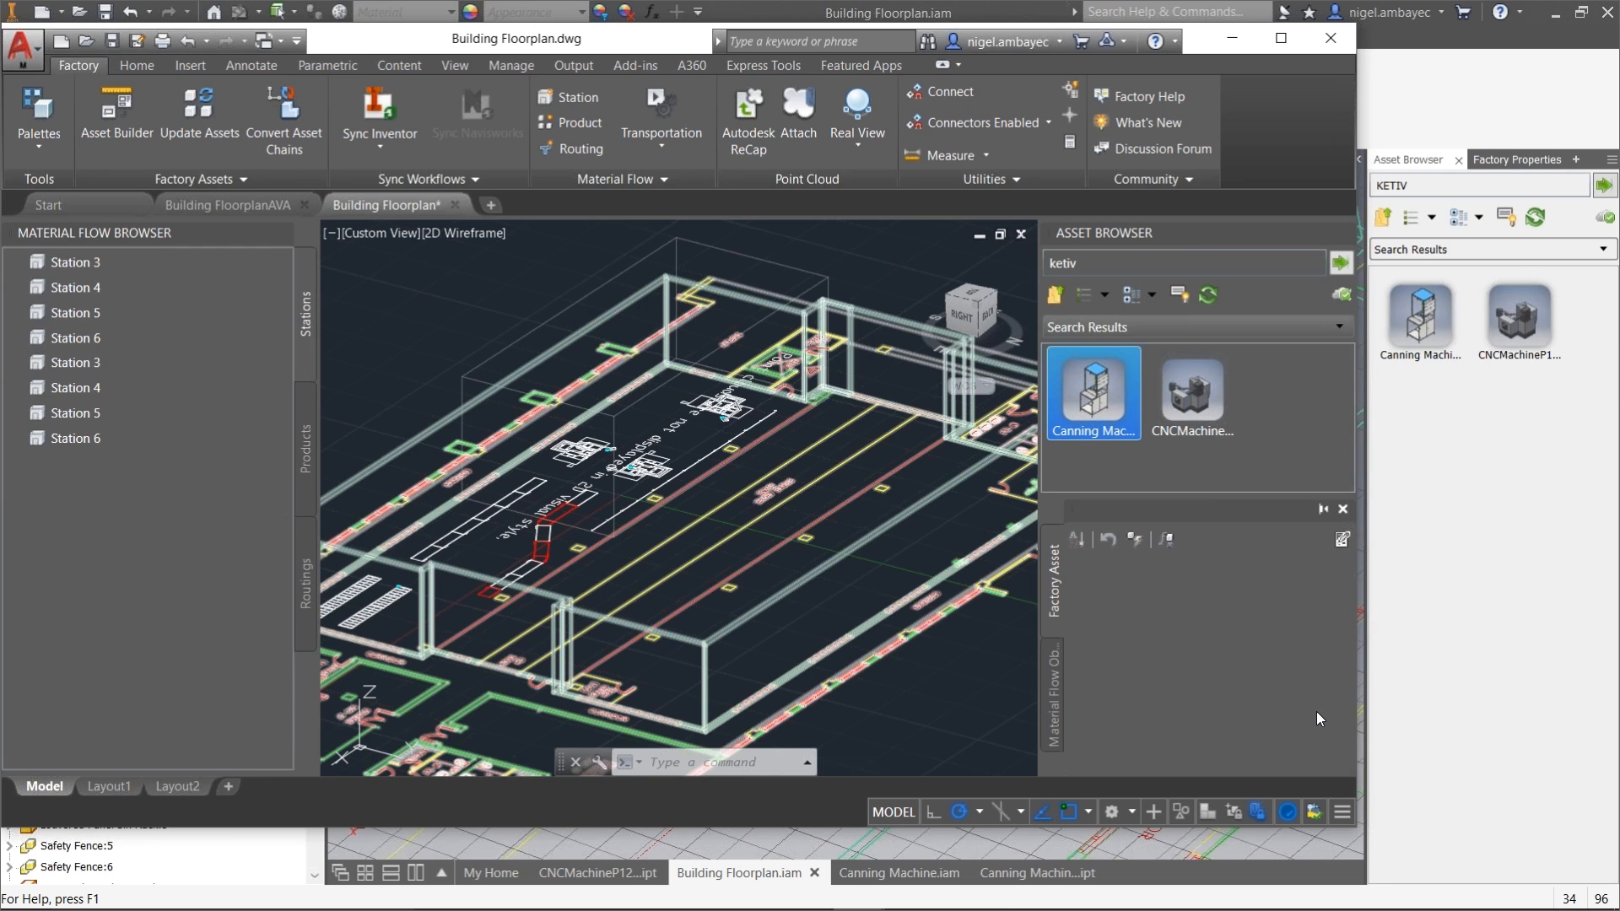
Step: Switch back to Inventor and place one canning machine asset on the open floor near the corridor, accepting its position
mouse_move(1342, 910)
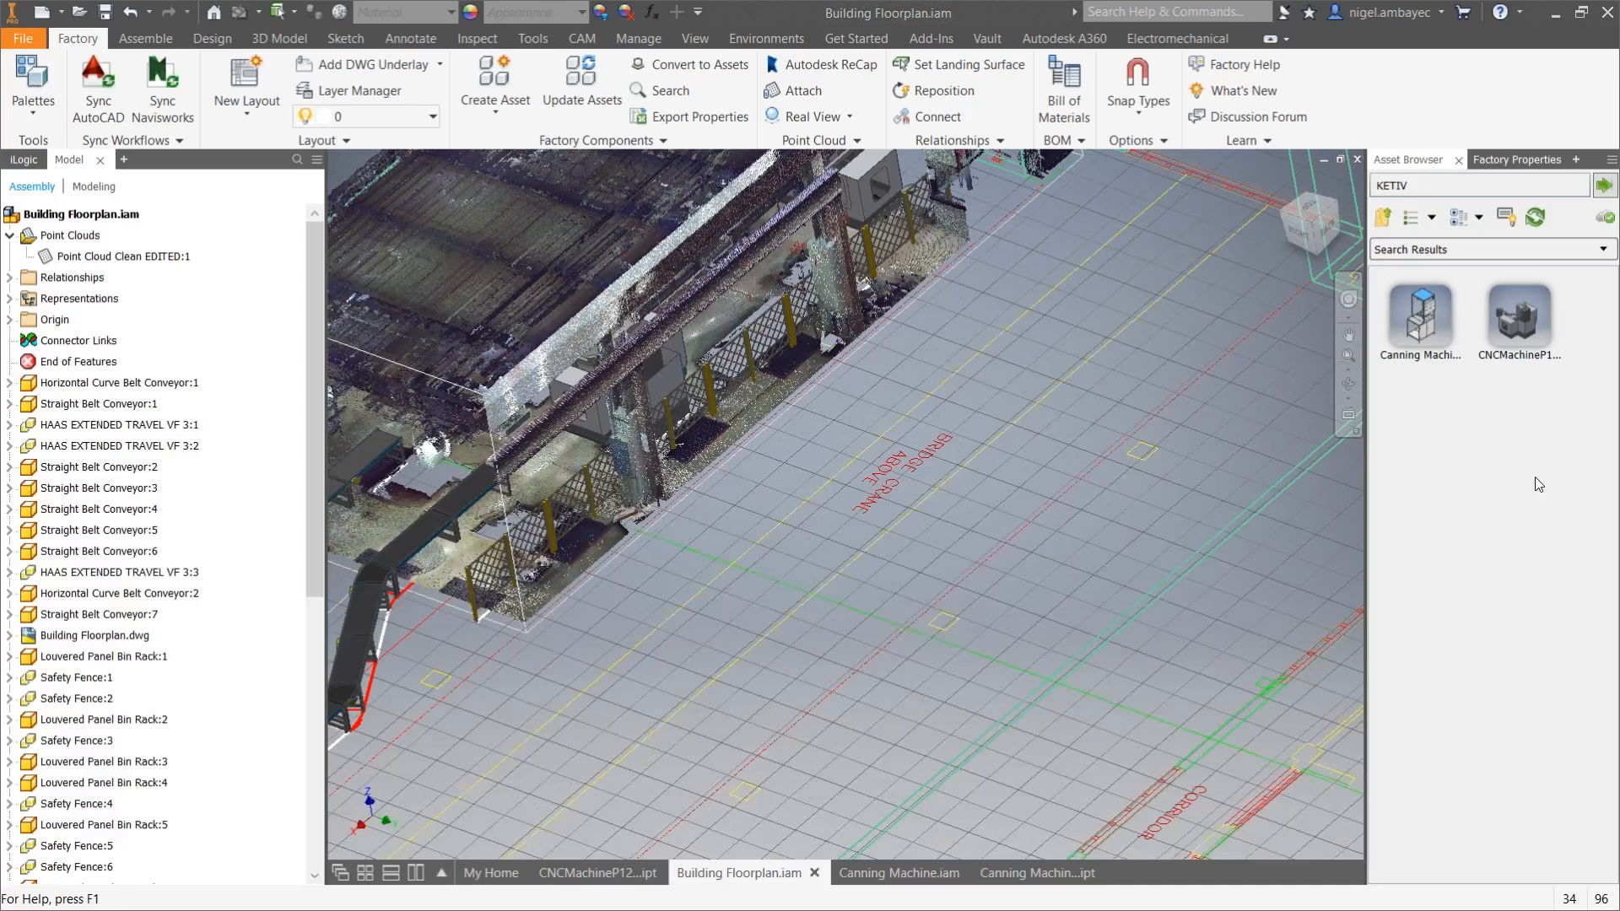
click(1536, 478)
scroll(991, 513, up, 5)
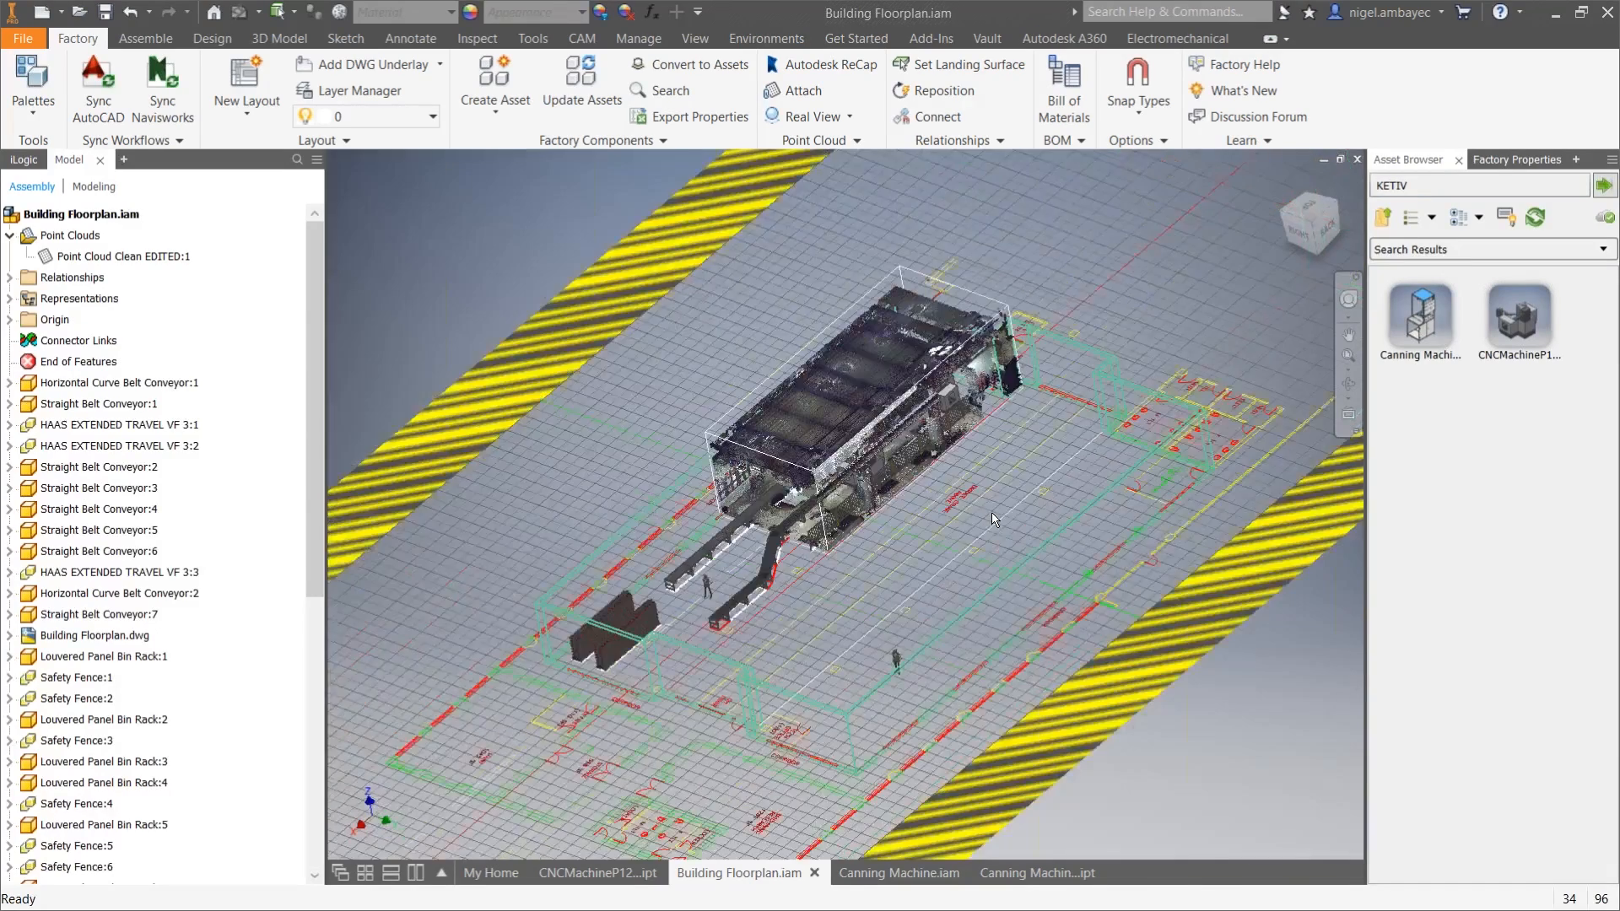
scroll(935, 559, down, 3)
drag(1422, 319, 1286, 456)
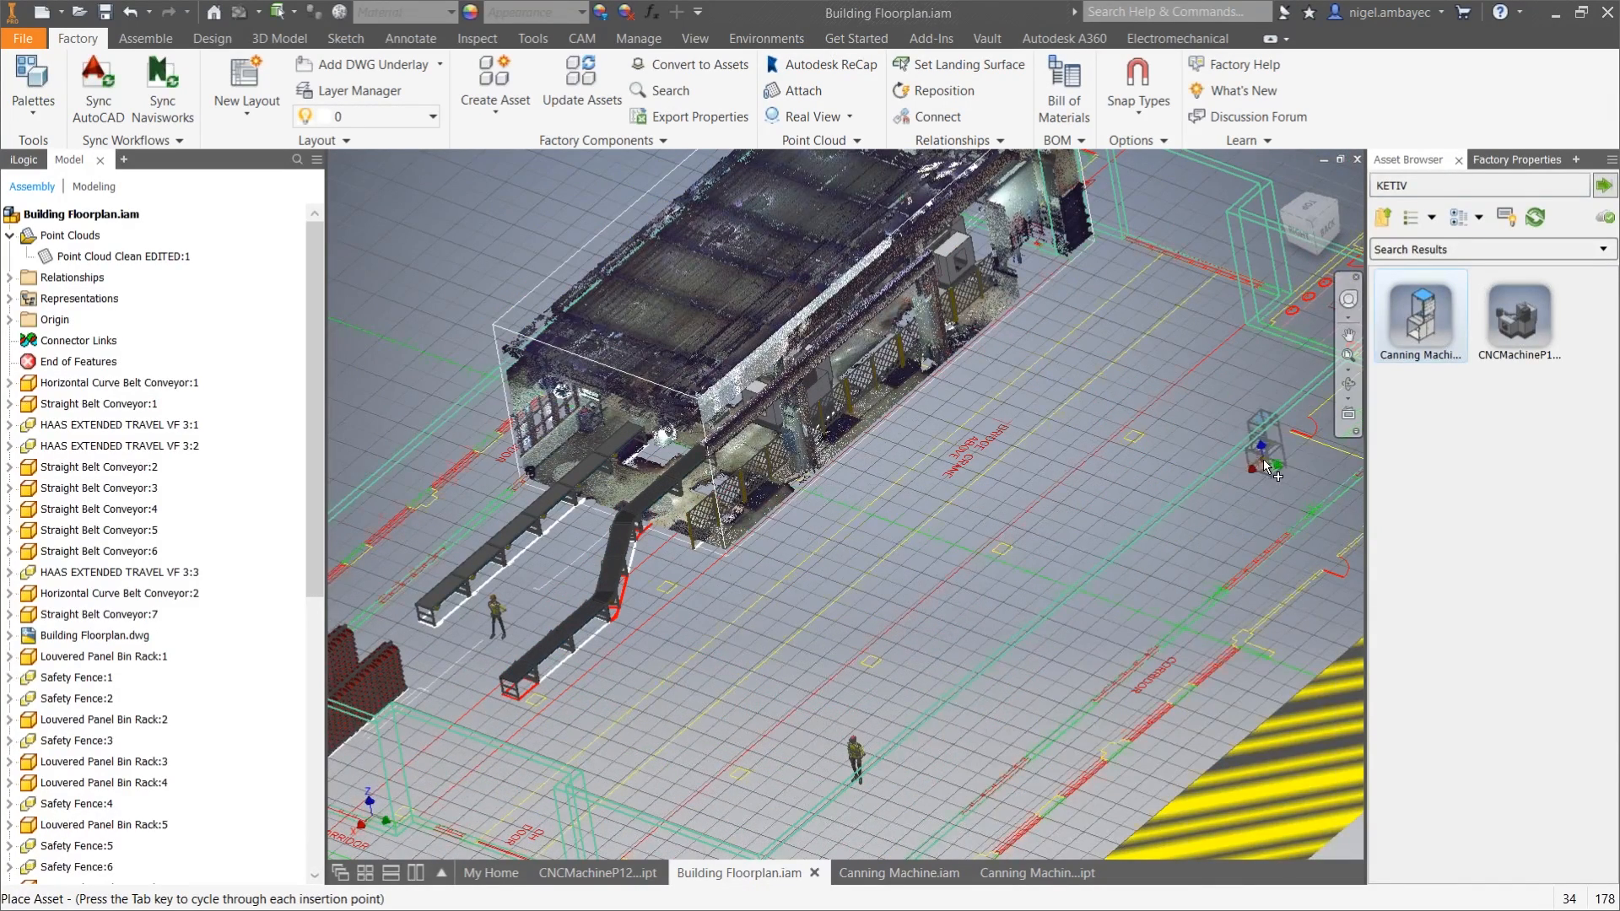
click(1304, 481)
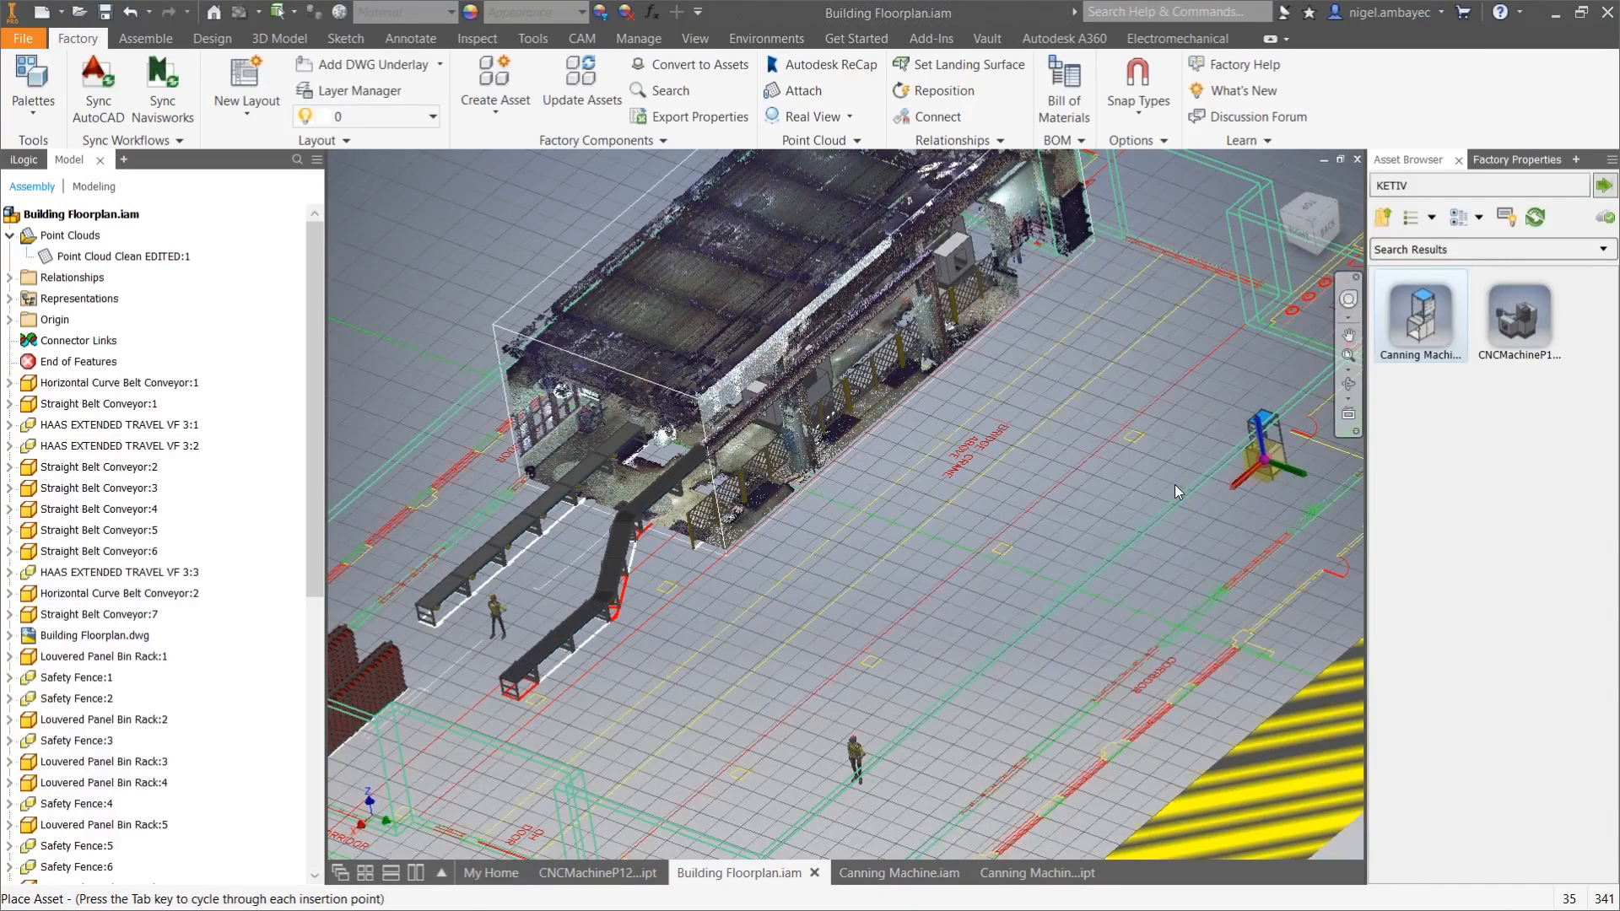
scroll(1175, 484, up, 3)
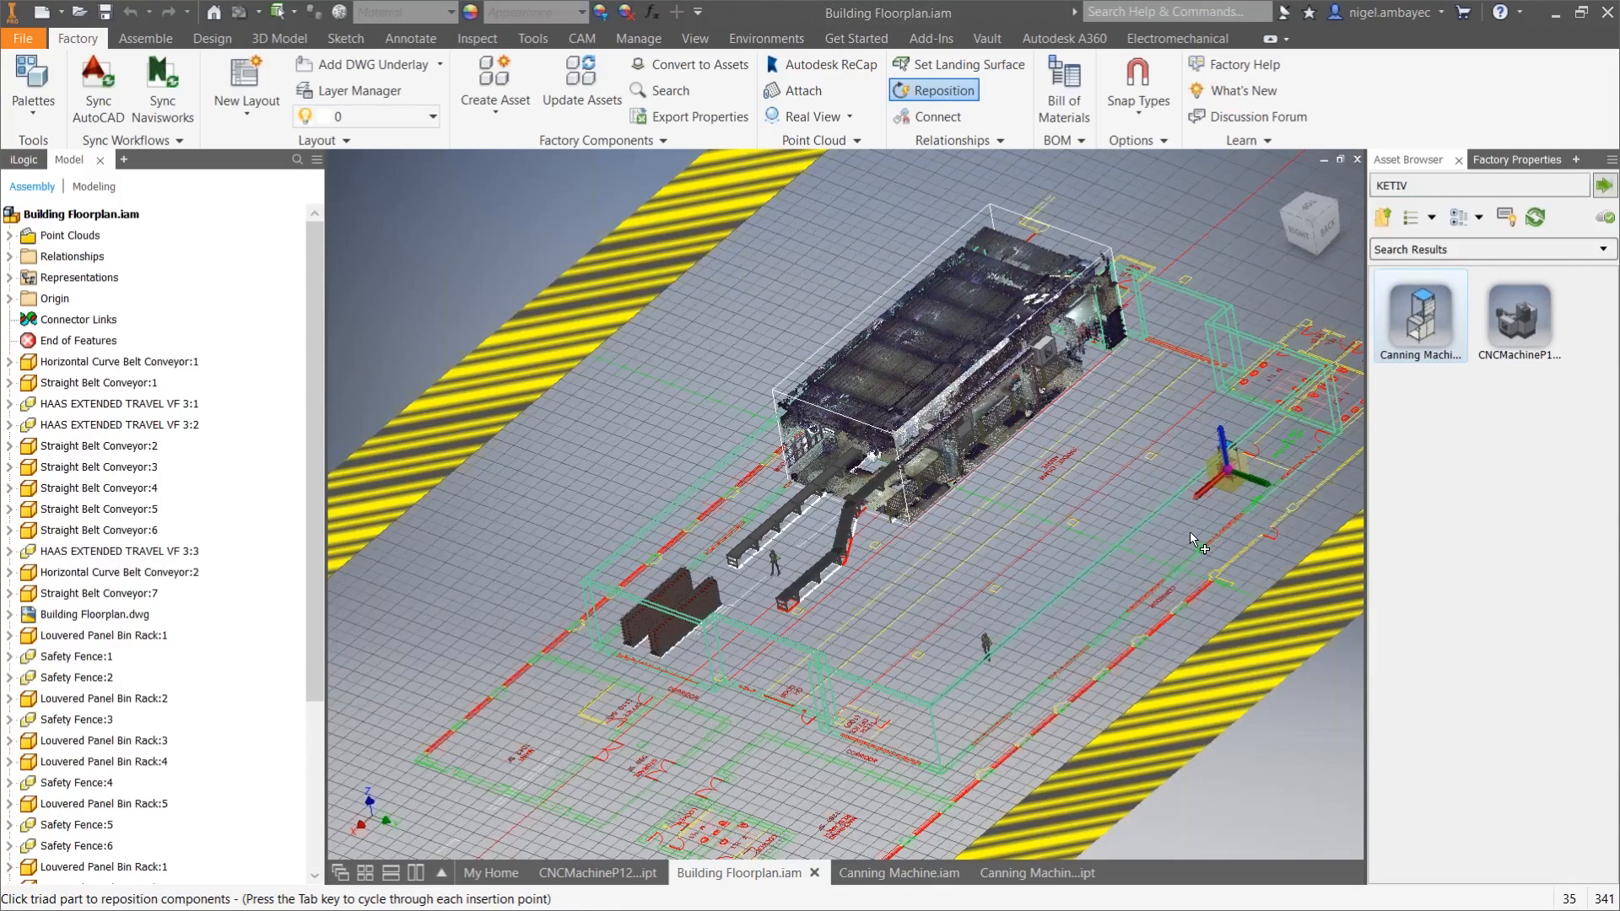
right_click(1198, 505)
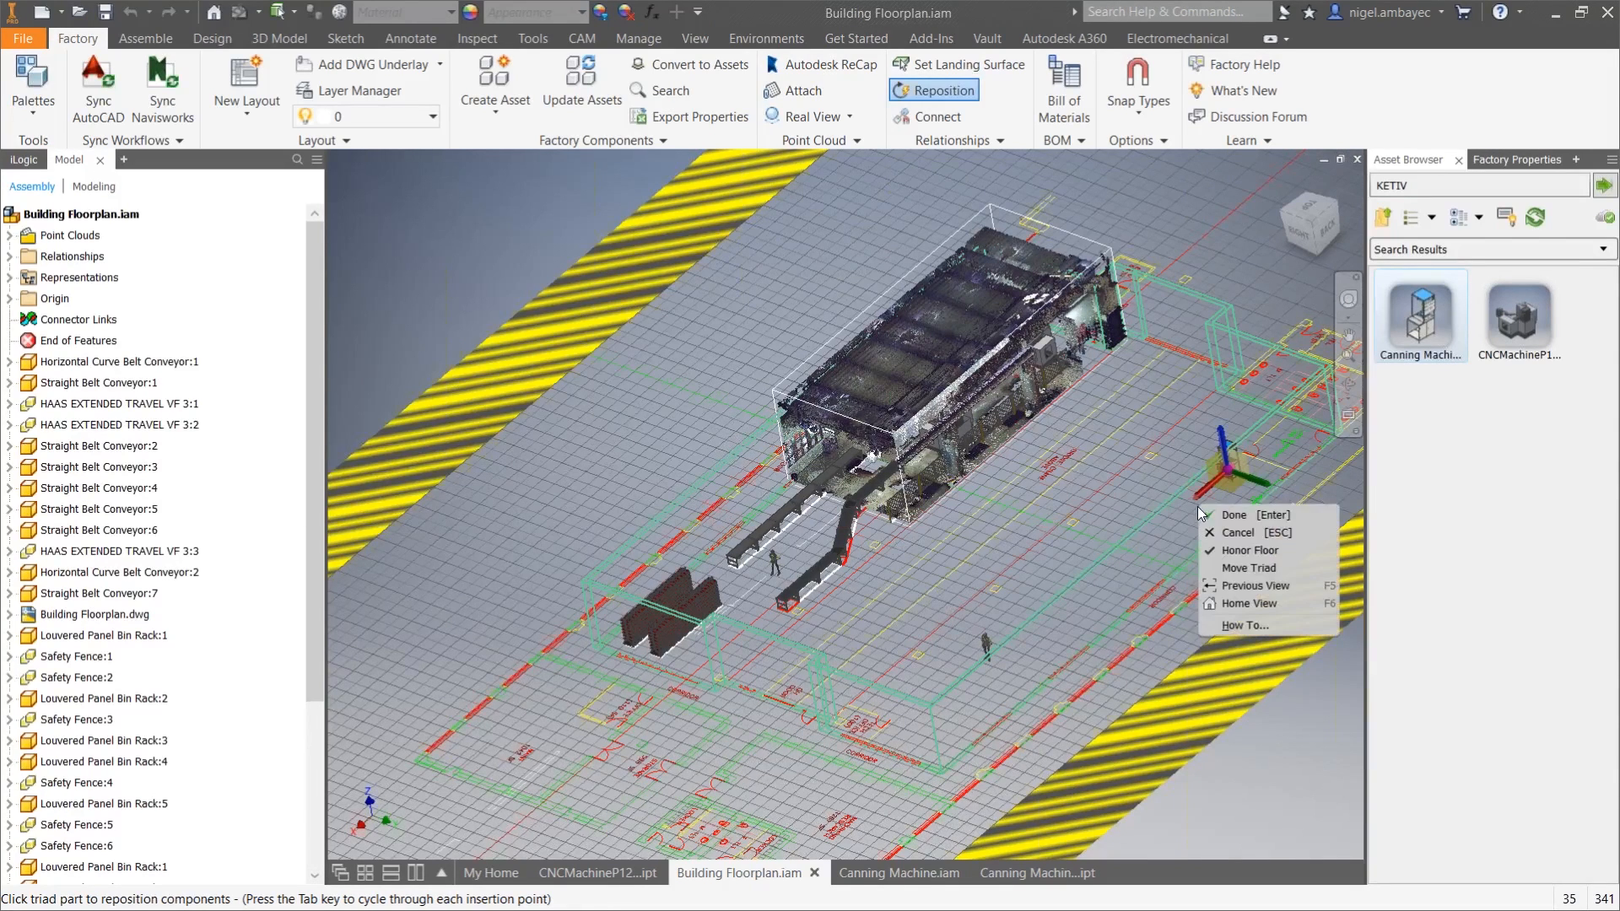
click(1241, 517)
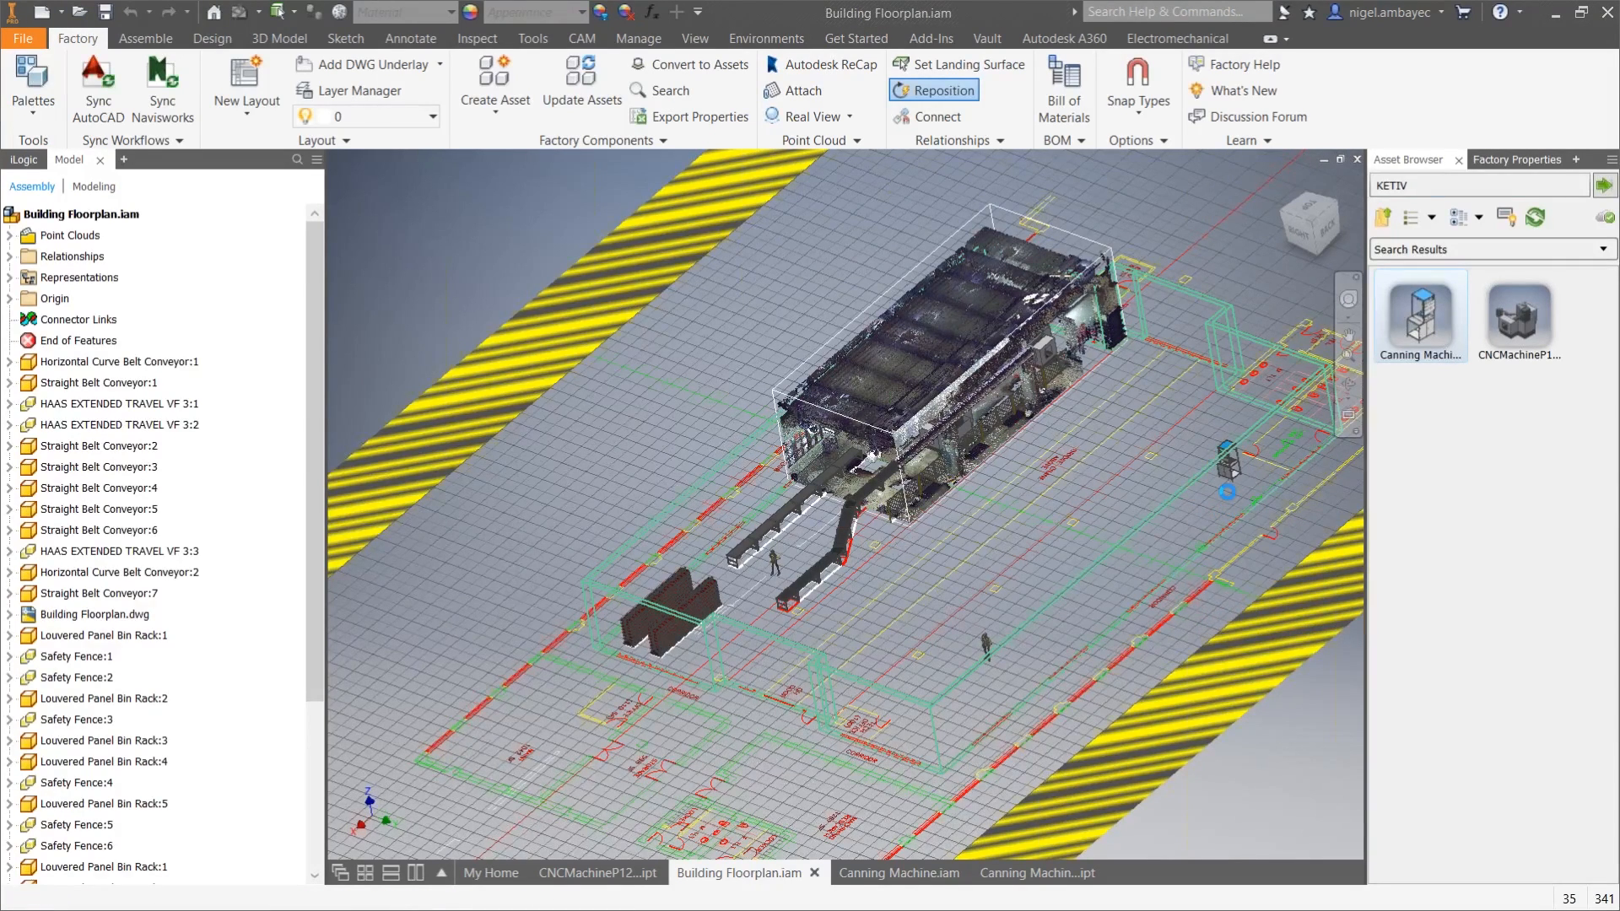
Step: Try to sync the Building Floorplan.iam layout to AutoCAD, saving the assembly first
click(98, 91)
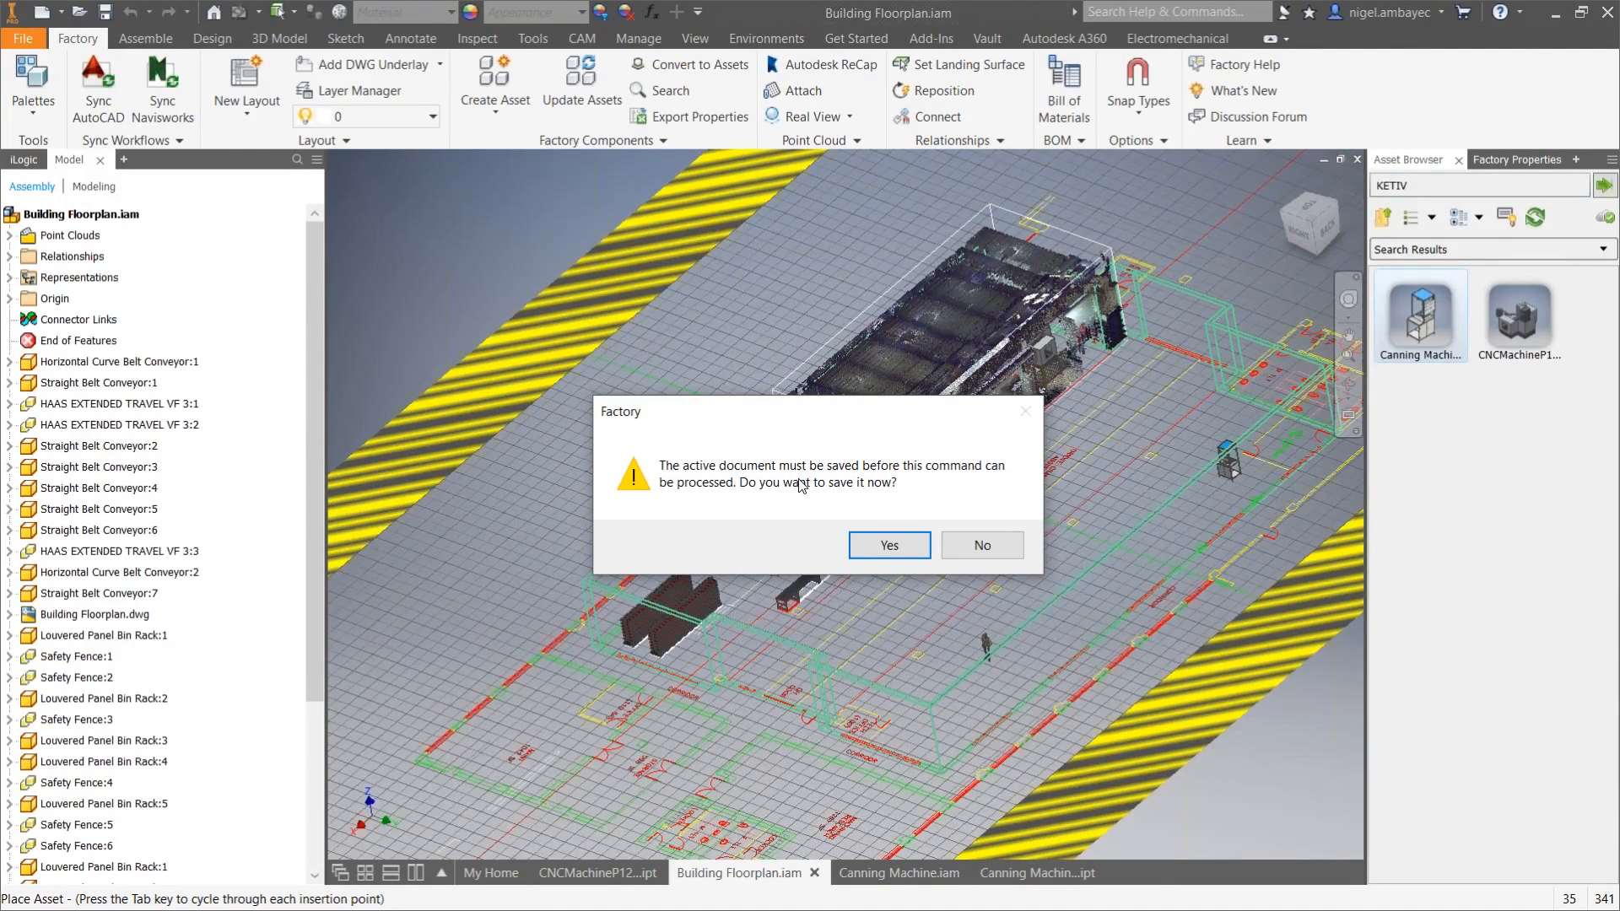
click(875, 554)
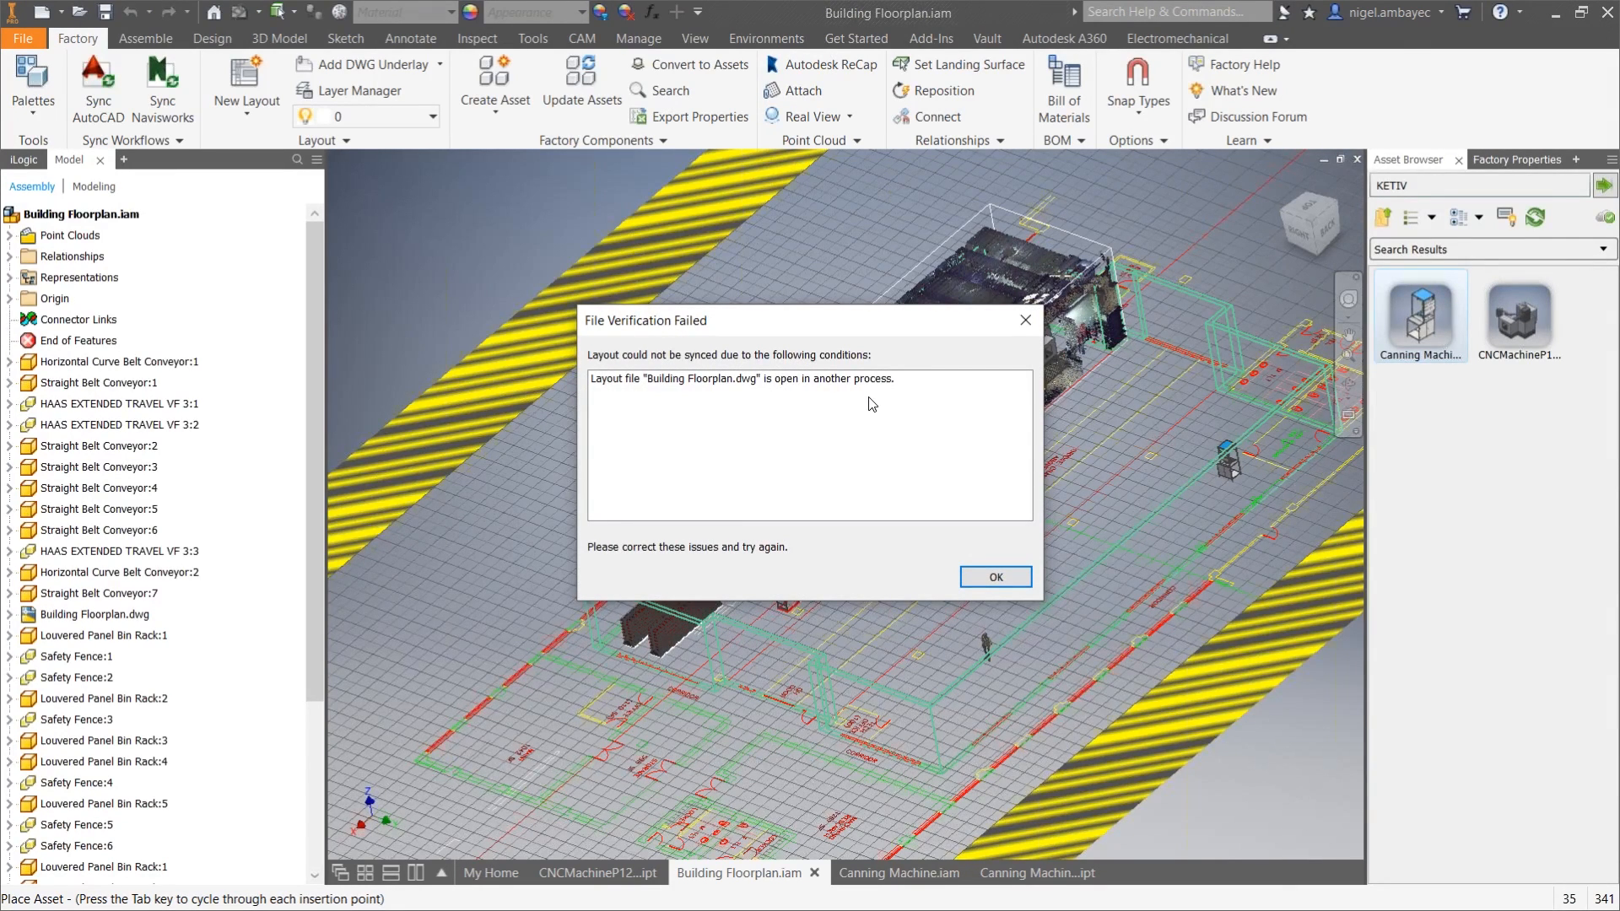
click(1002, 577)
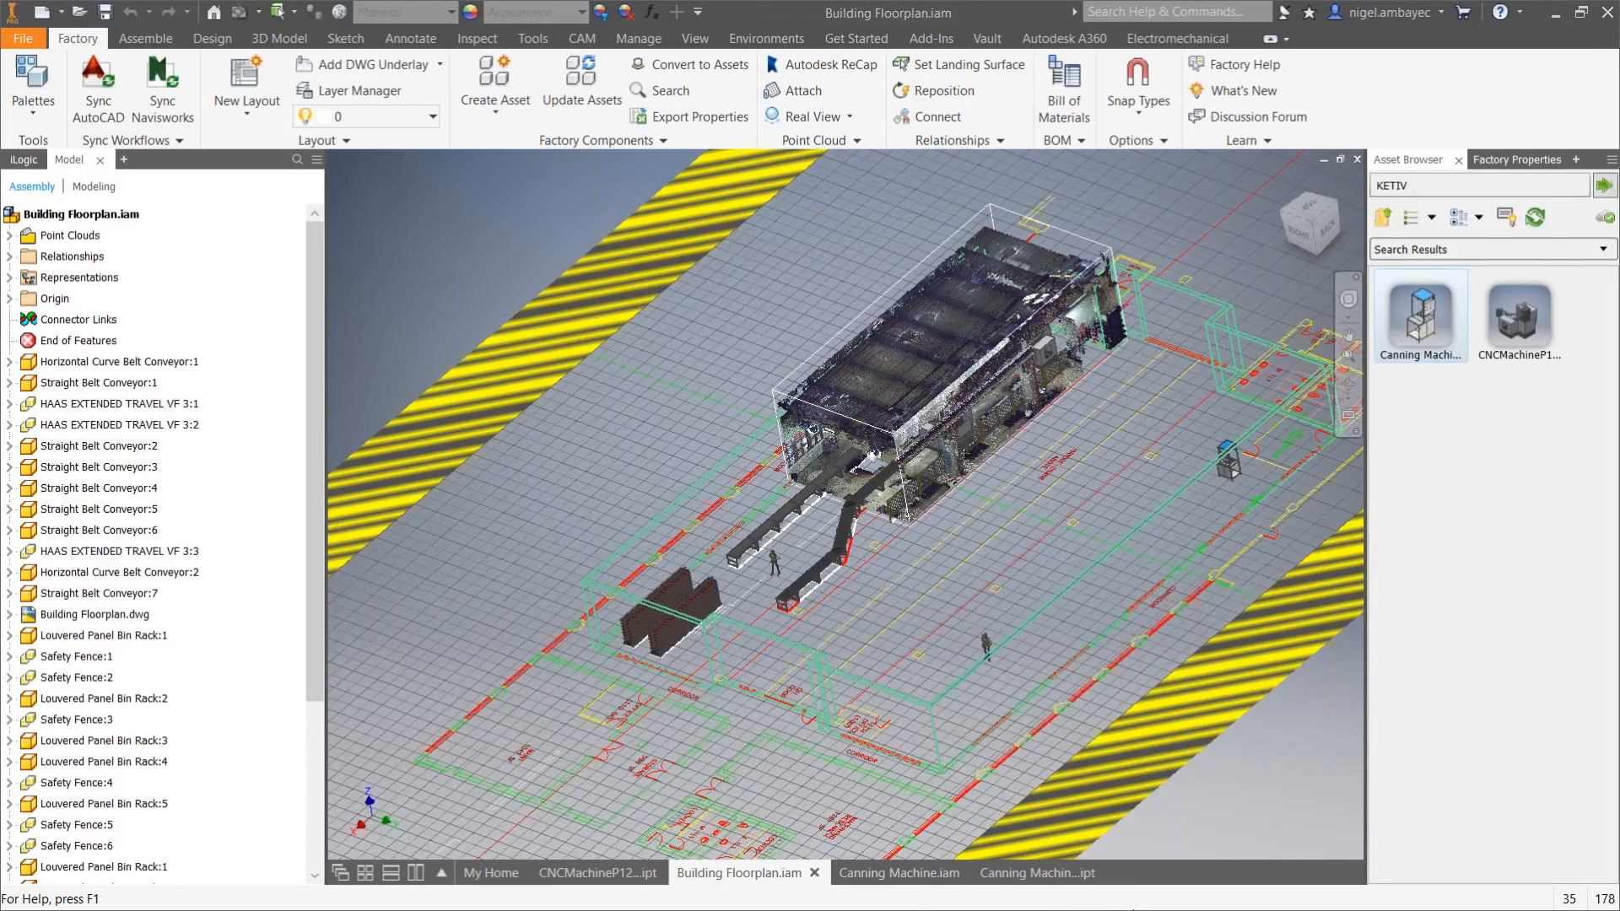
Step: Switch to AutoCAD Mechanical and close Building Floorplan.dwg without saving its changes
key(alt+Tab)
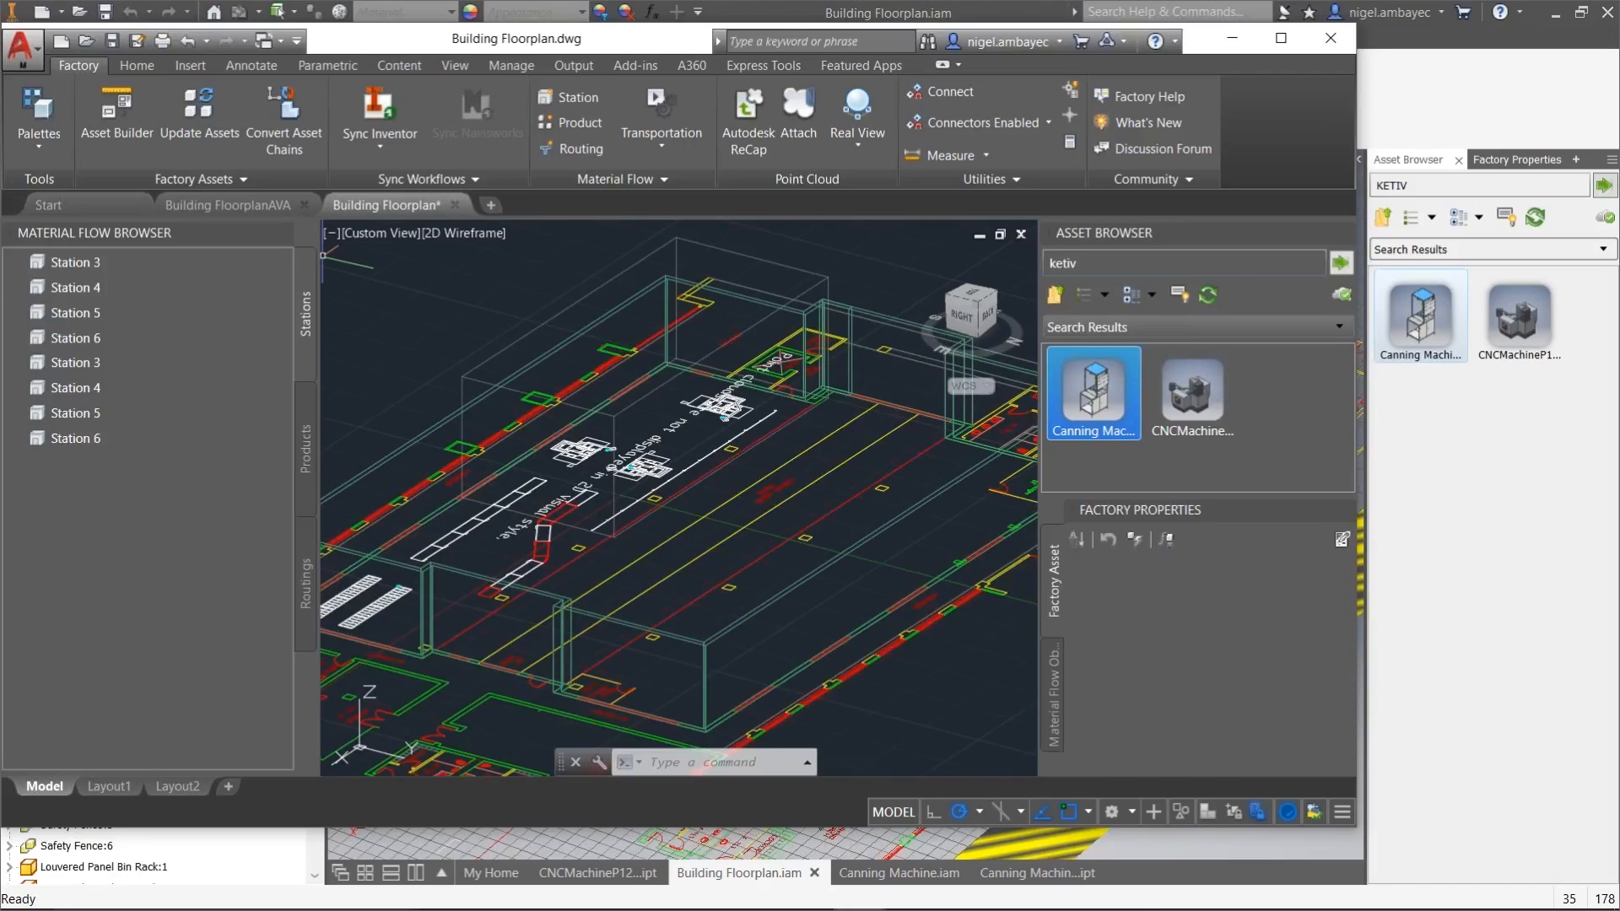
click(457, 205)
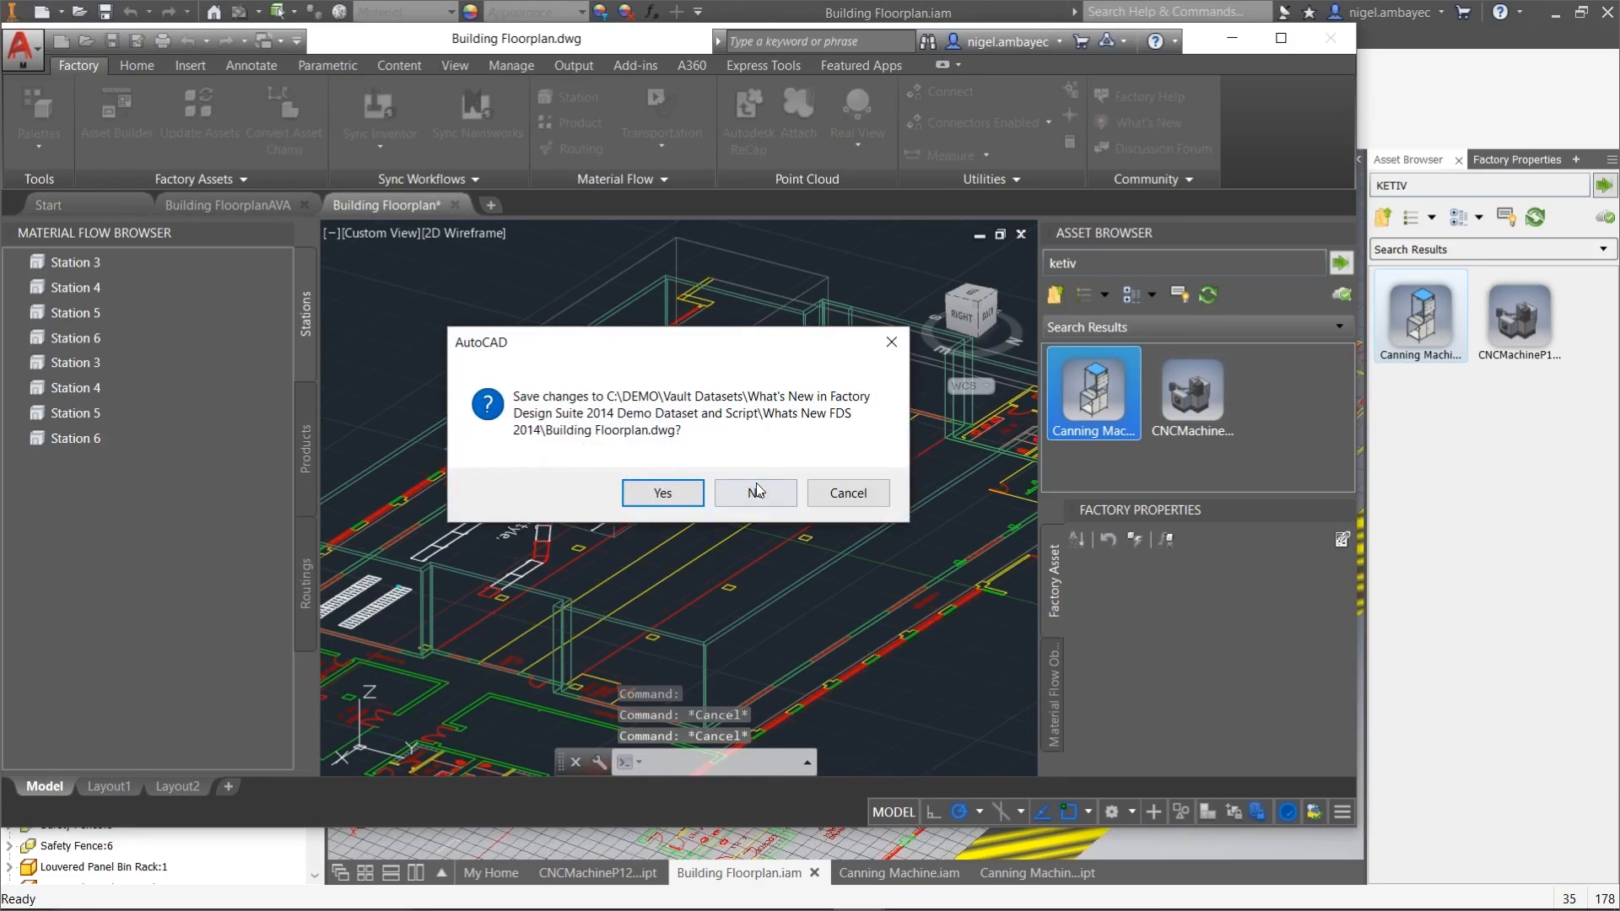
click(755, 494)
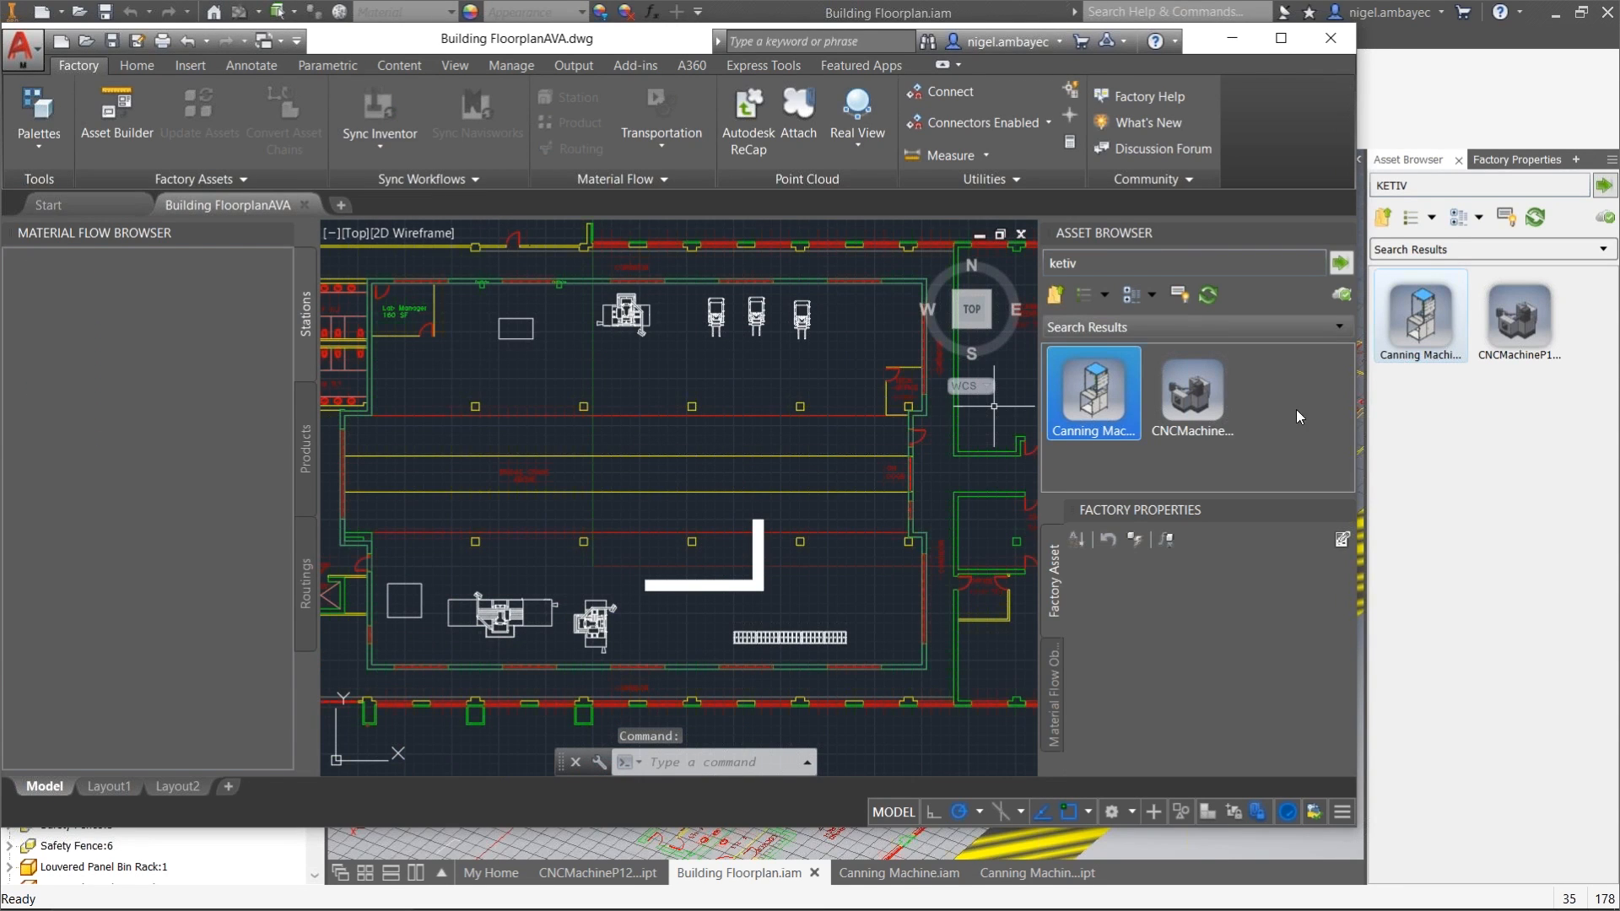
Step: Switch back to Inventor, sync the layout to AutoCAD again, and open the generated Building Floorplan.dwg in a maximized AutoCAD window
click(1203, 849)
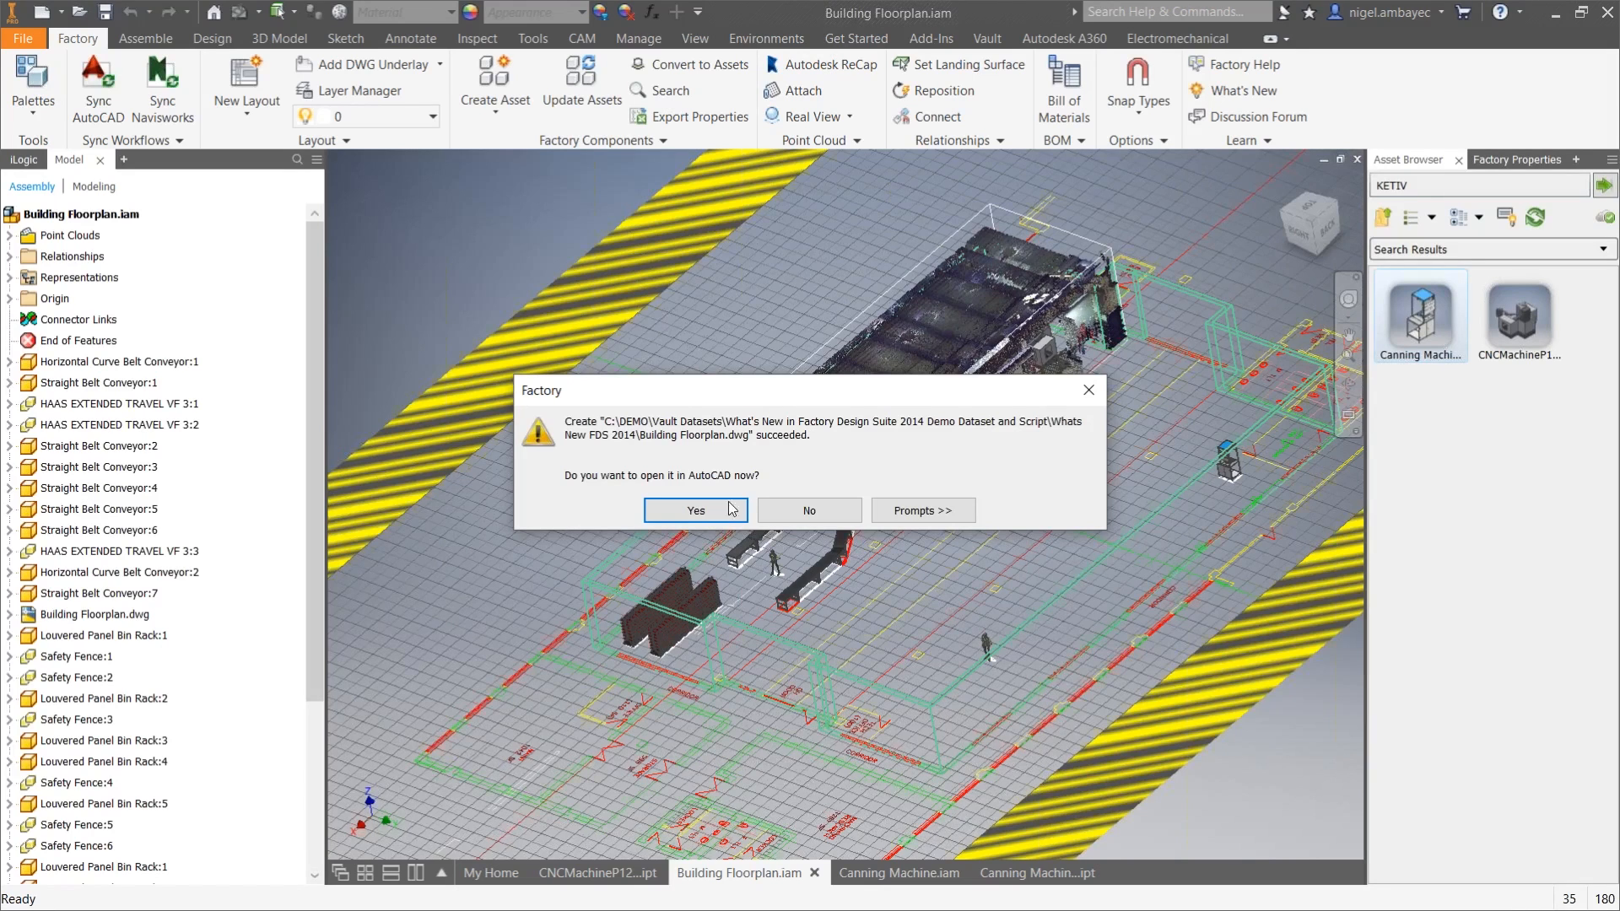
click(723, 512)
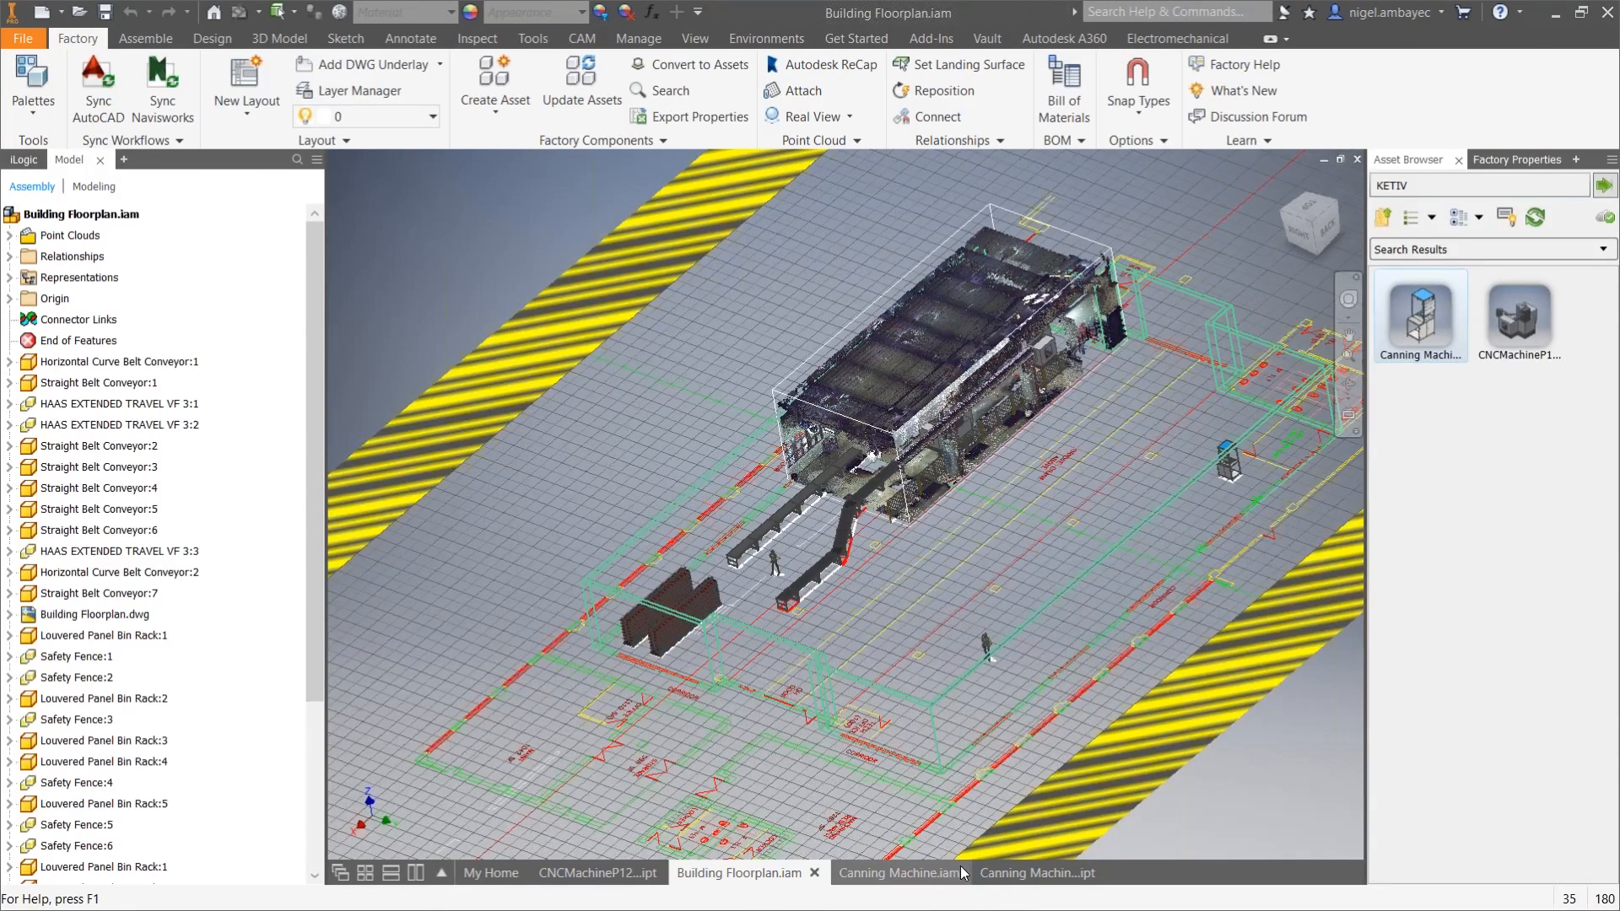
key(alt+Tab)
key(alt+Tab)
key(alt+Tab)
key(alt+Tab)
key(alt+Tab)
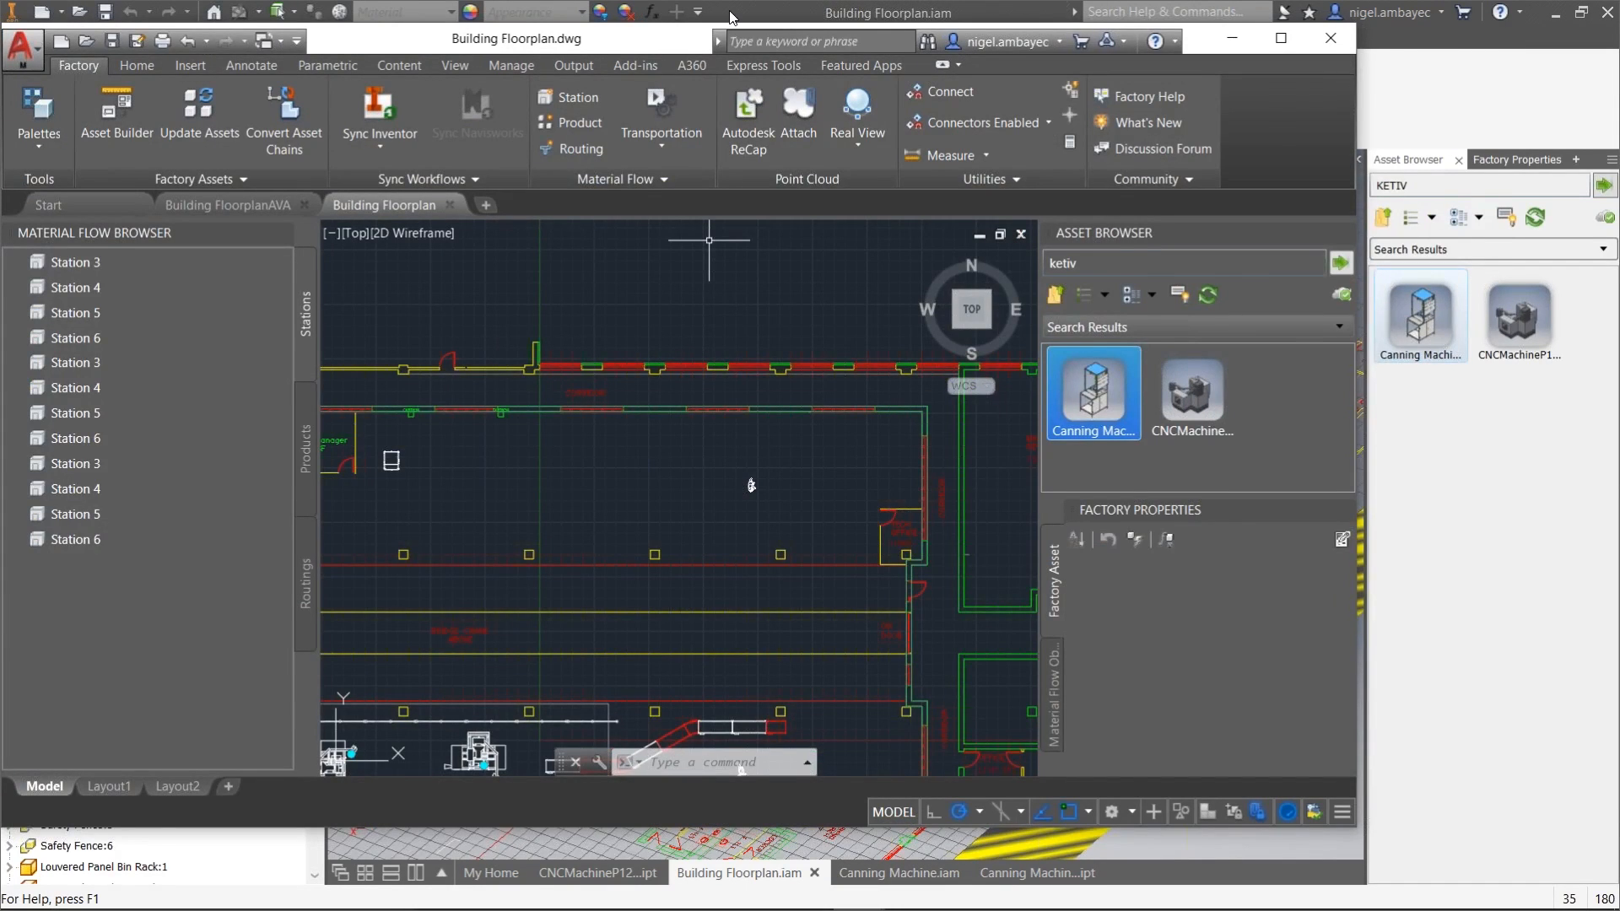
drag(730, 10, 732, 0)
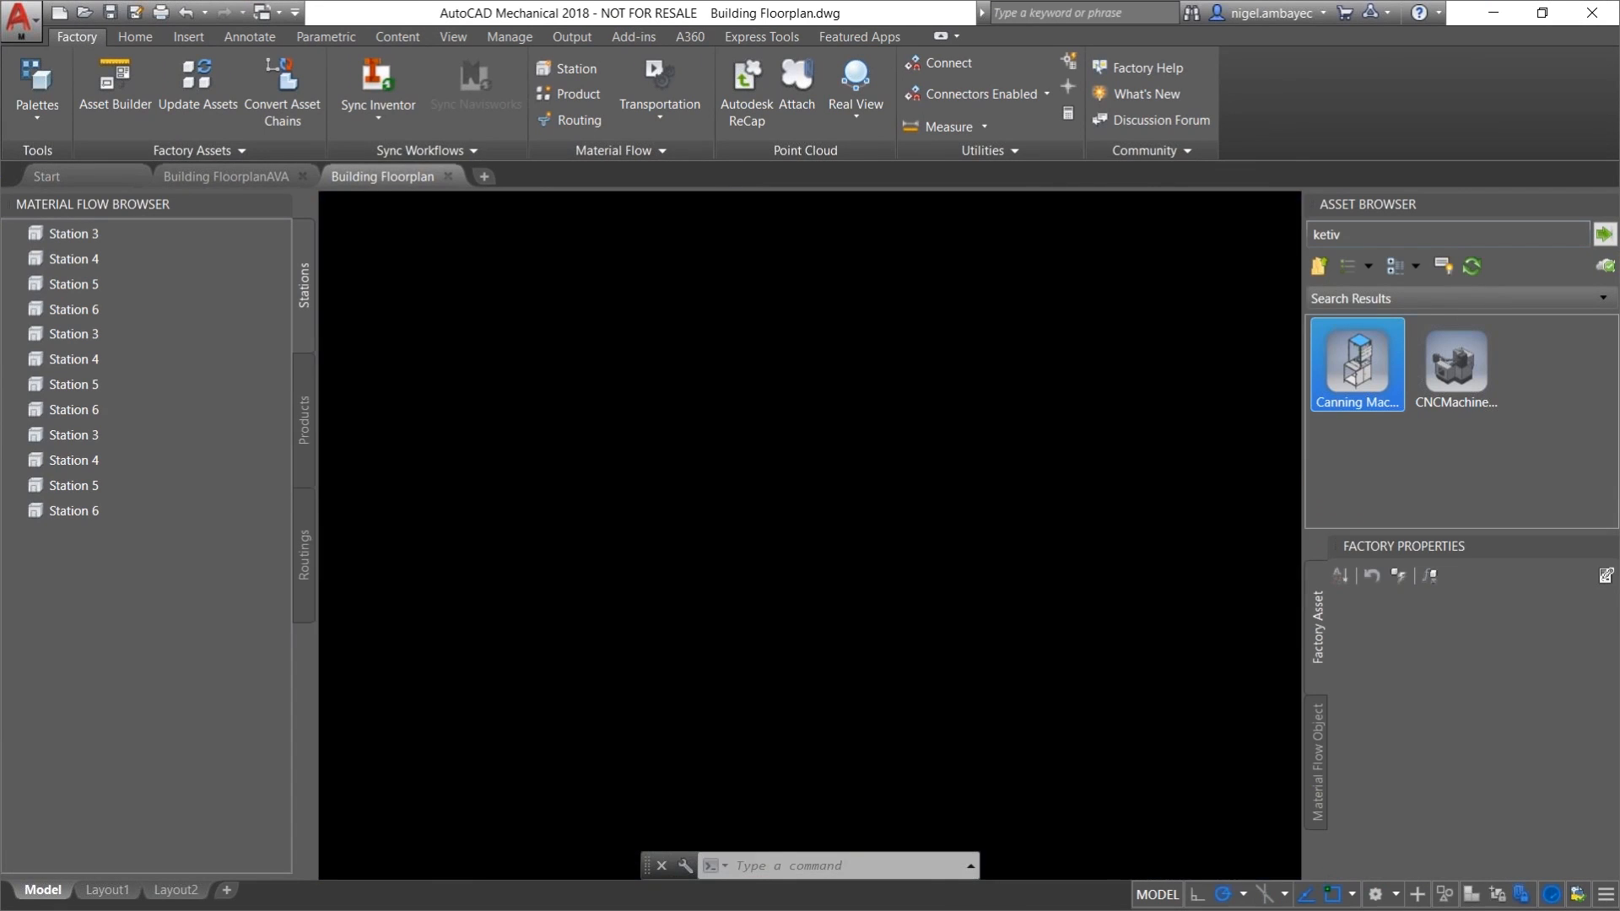
Step: Examine the canning machine near the Lab Manager room and the remaining equipment in the synced Building Floorplan drawing
scroll(517, 499, down, 2)
scroll(518, 499, up, 7)
scroll(515, 502, up, 5)
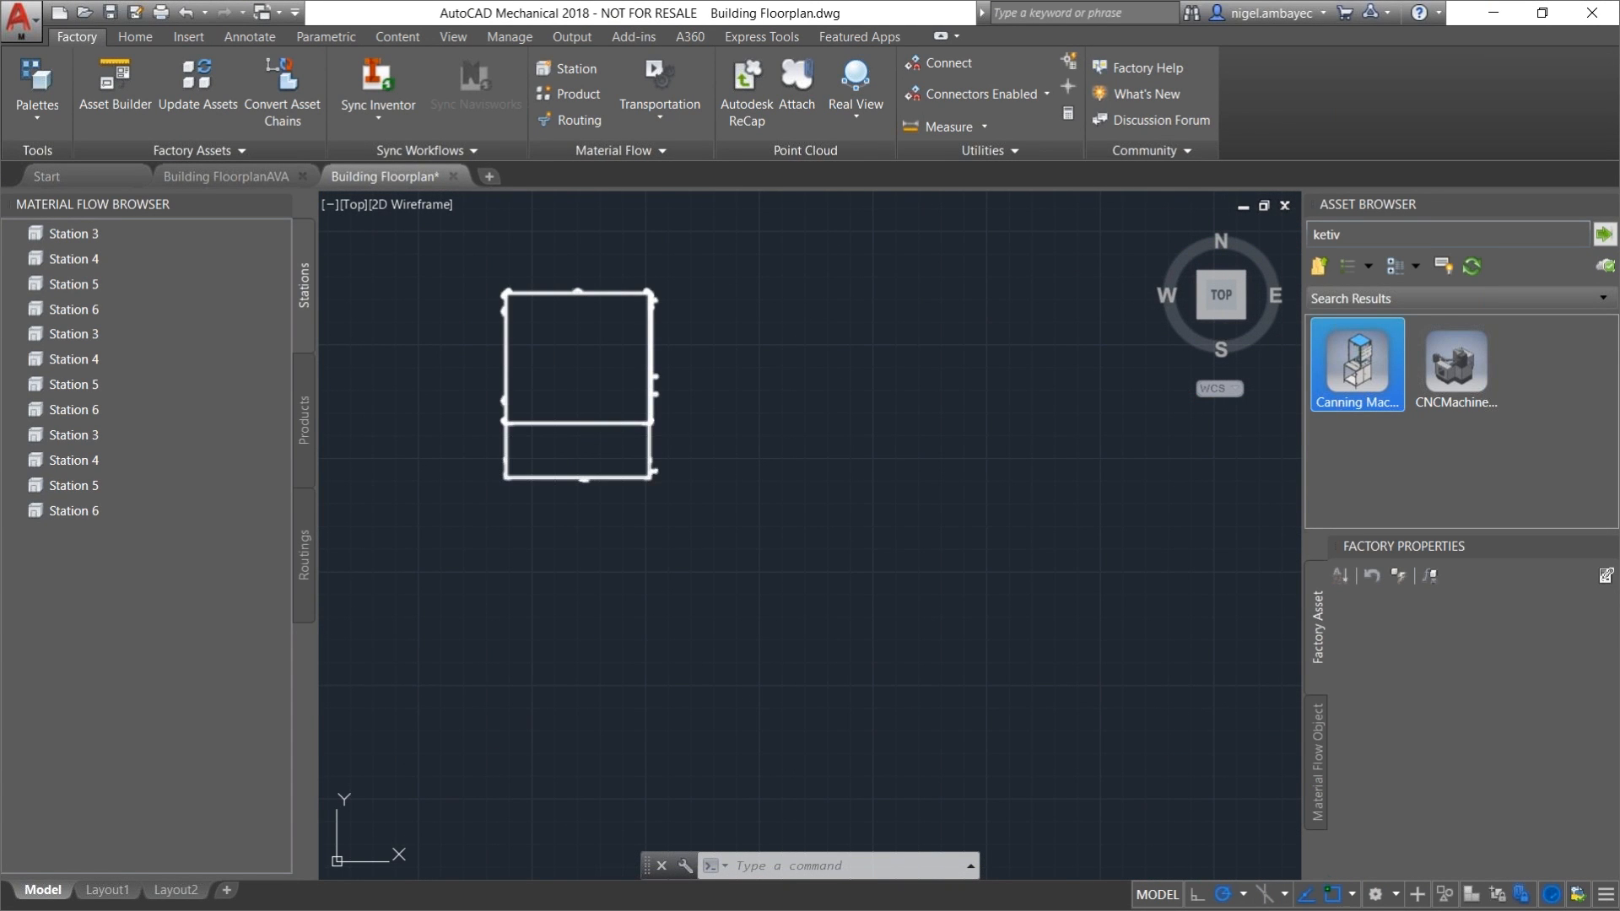
scroll(649, 506, down, 5)
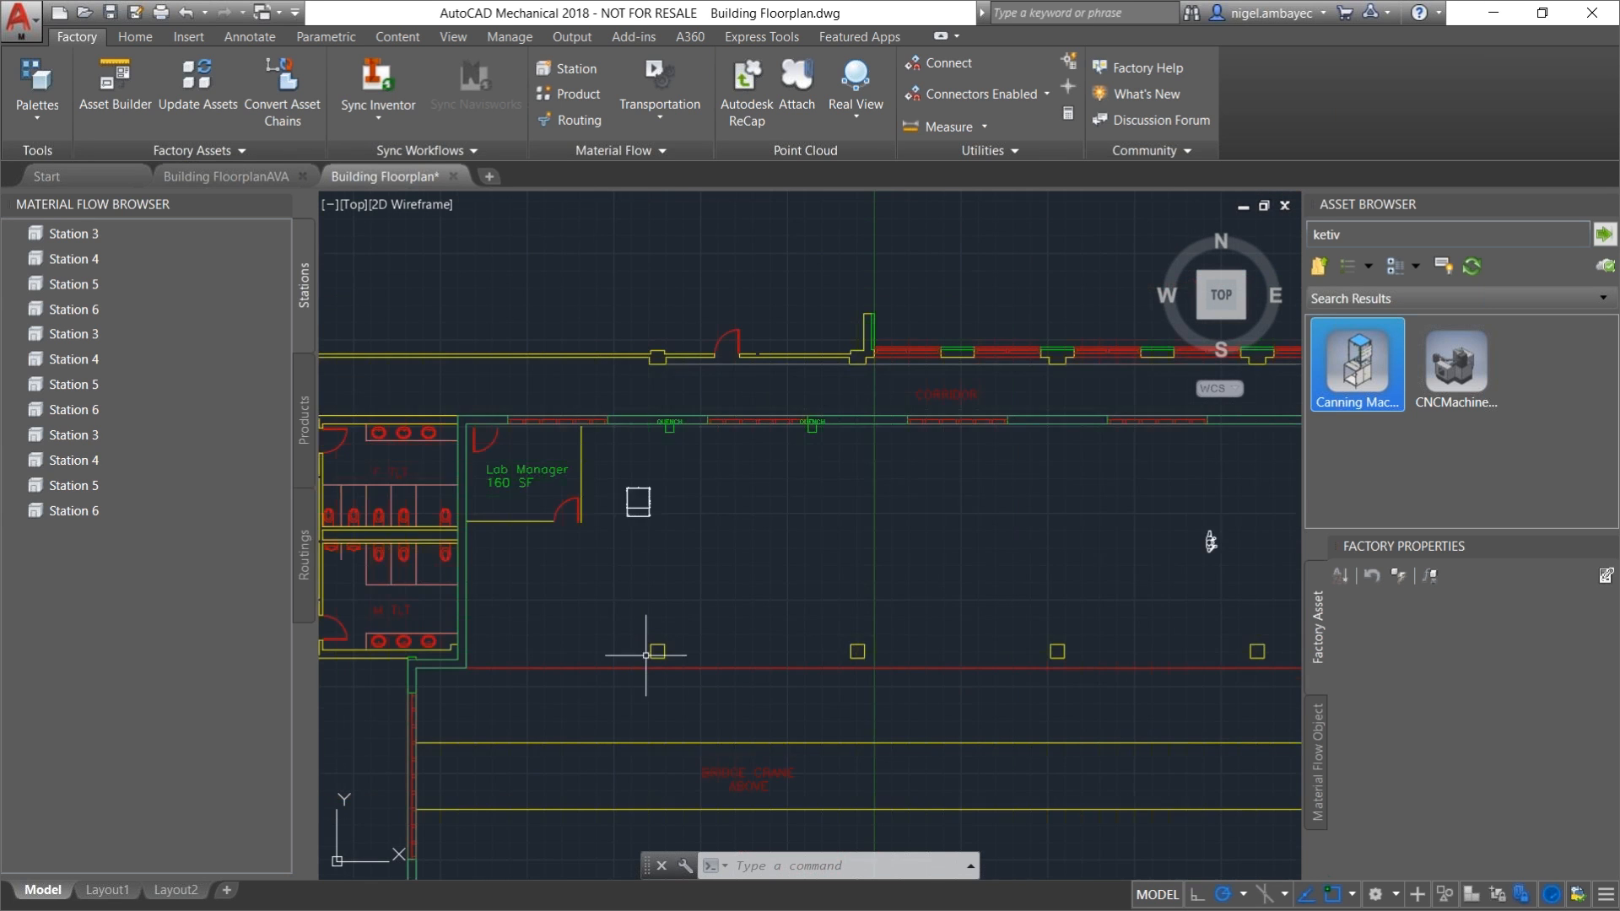
scroll(648, 618, down, 6)
scroll(717, 717, up, 4)
mouse_move(714, 708)
middle_down()
mouse_move(789, 641)
mouse_move(777, 628)
middle_up()
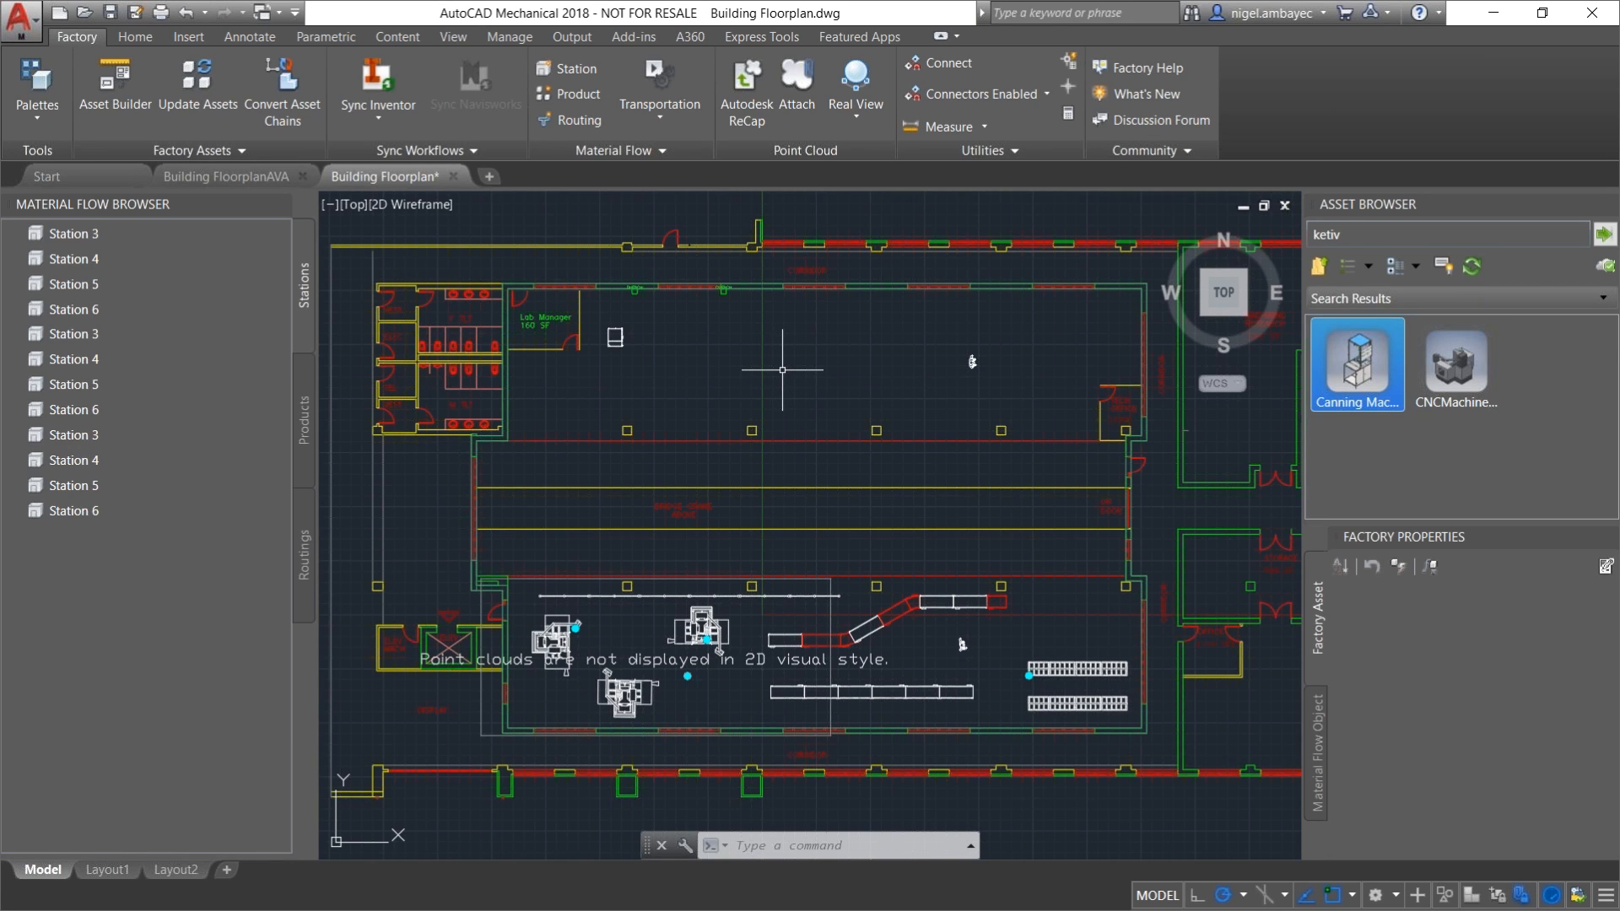
scroll(769, 361, down, 3)
scroll(770, 361, up, 3)
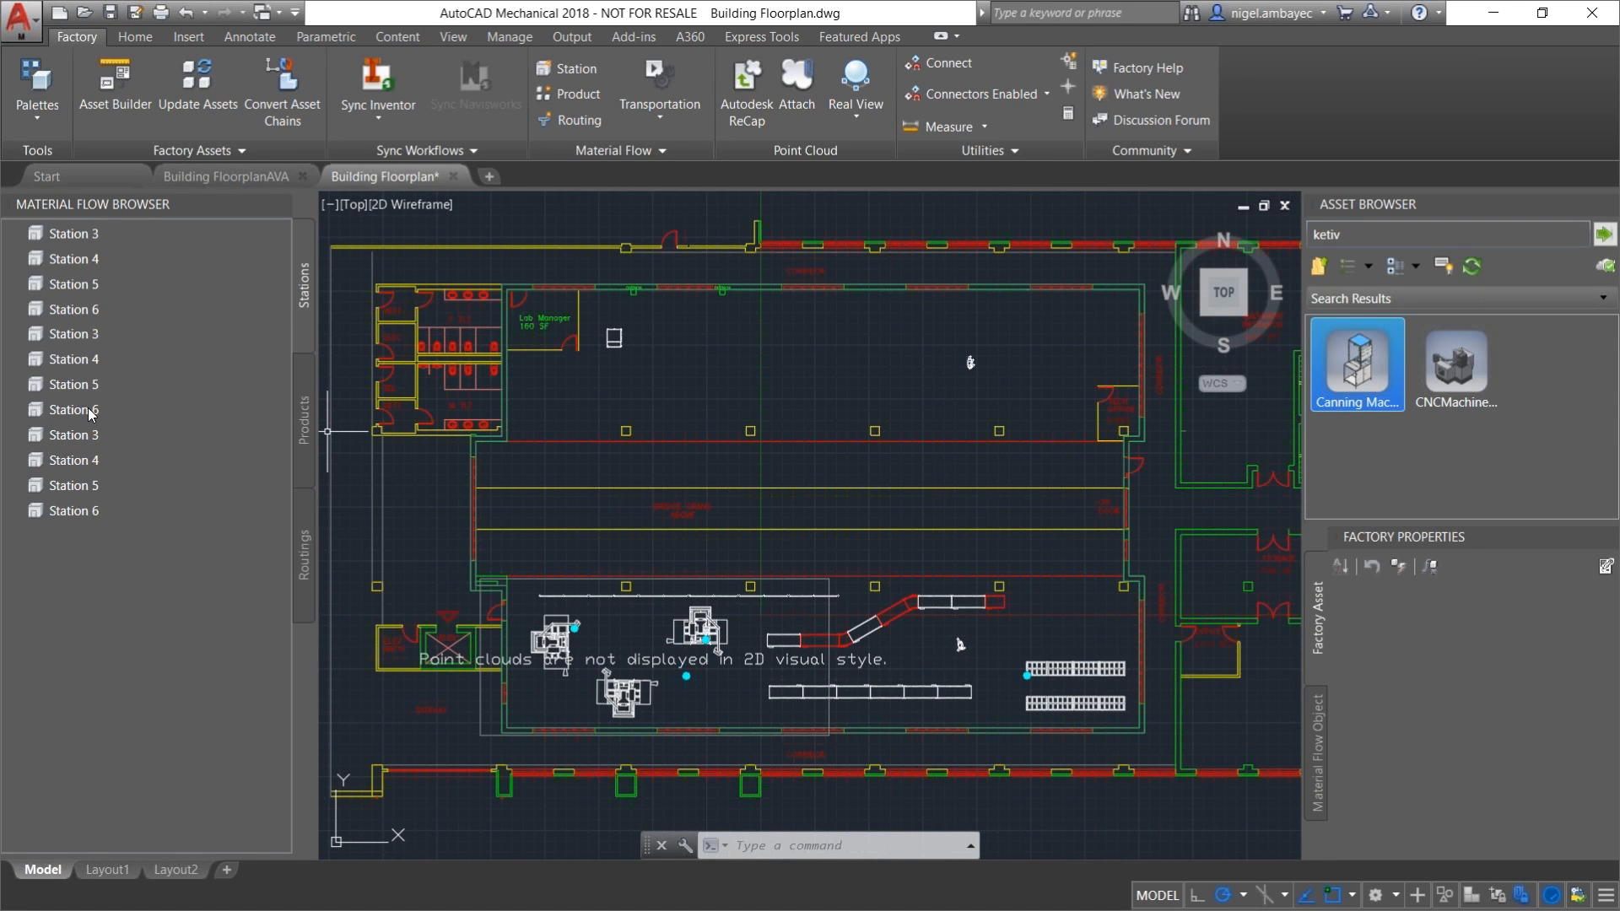
scroll(997, 632, up, 4)
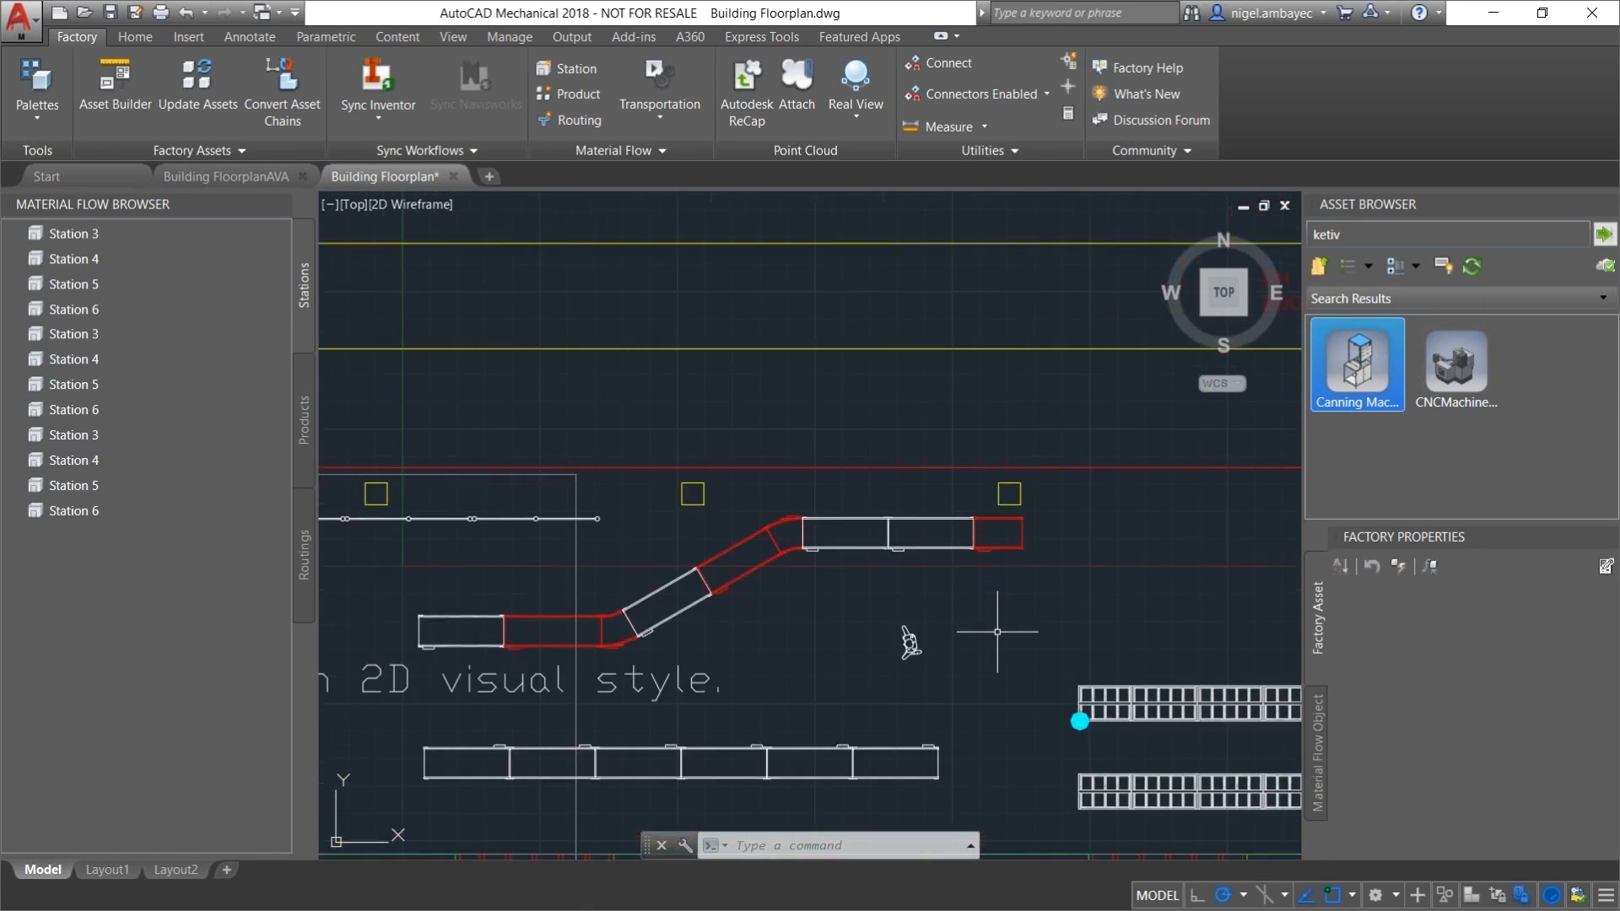
scroll(998, 631, down, 4)
scroll(953, 582, down, 1)
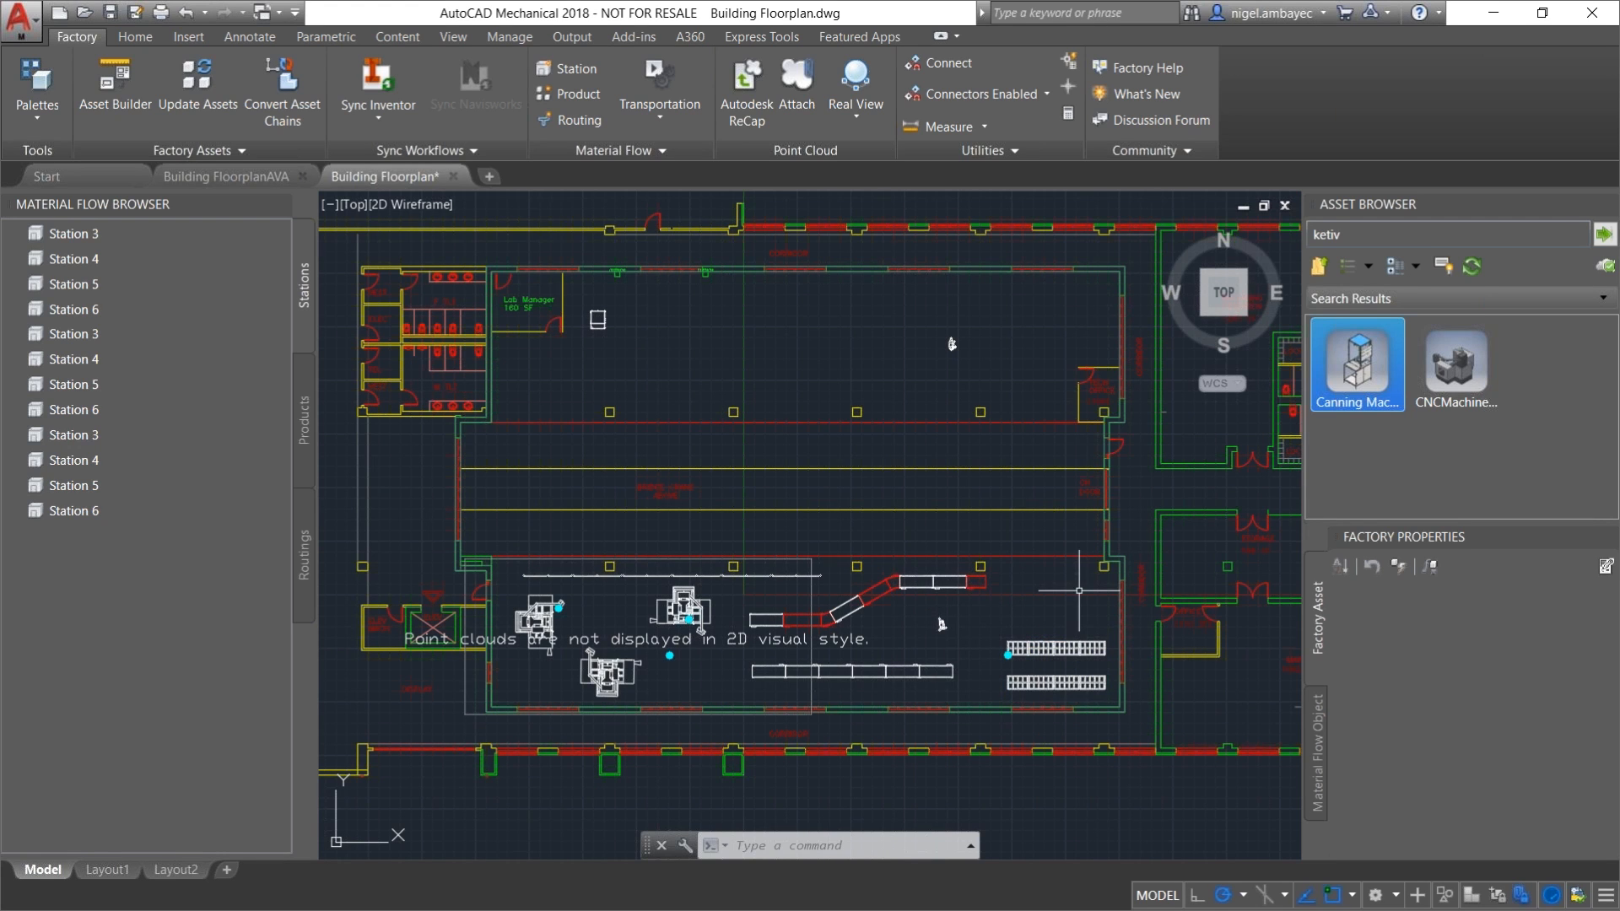
Step: Show the material flow routing of Job 2 : P1256 on the floor plan and inspect its total cost
click(647, 75)
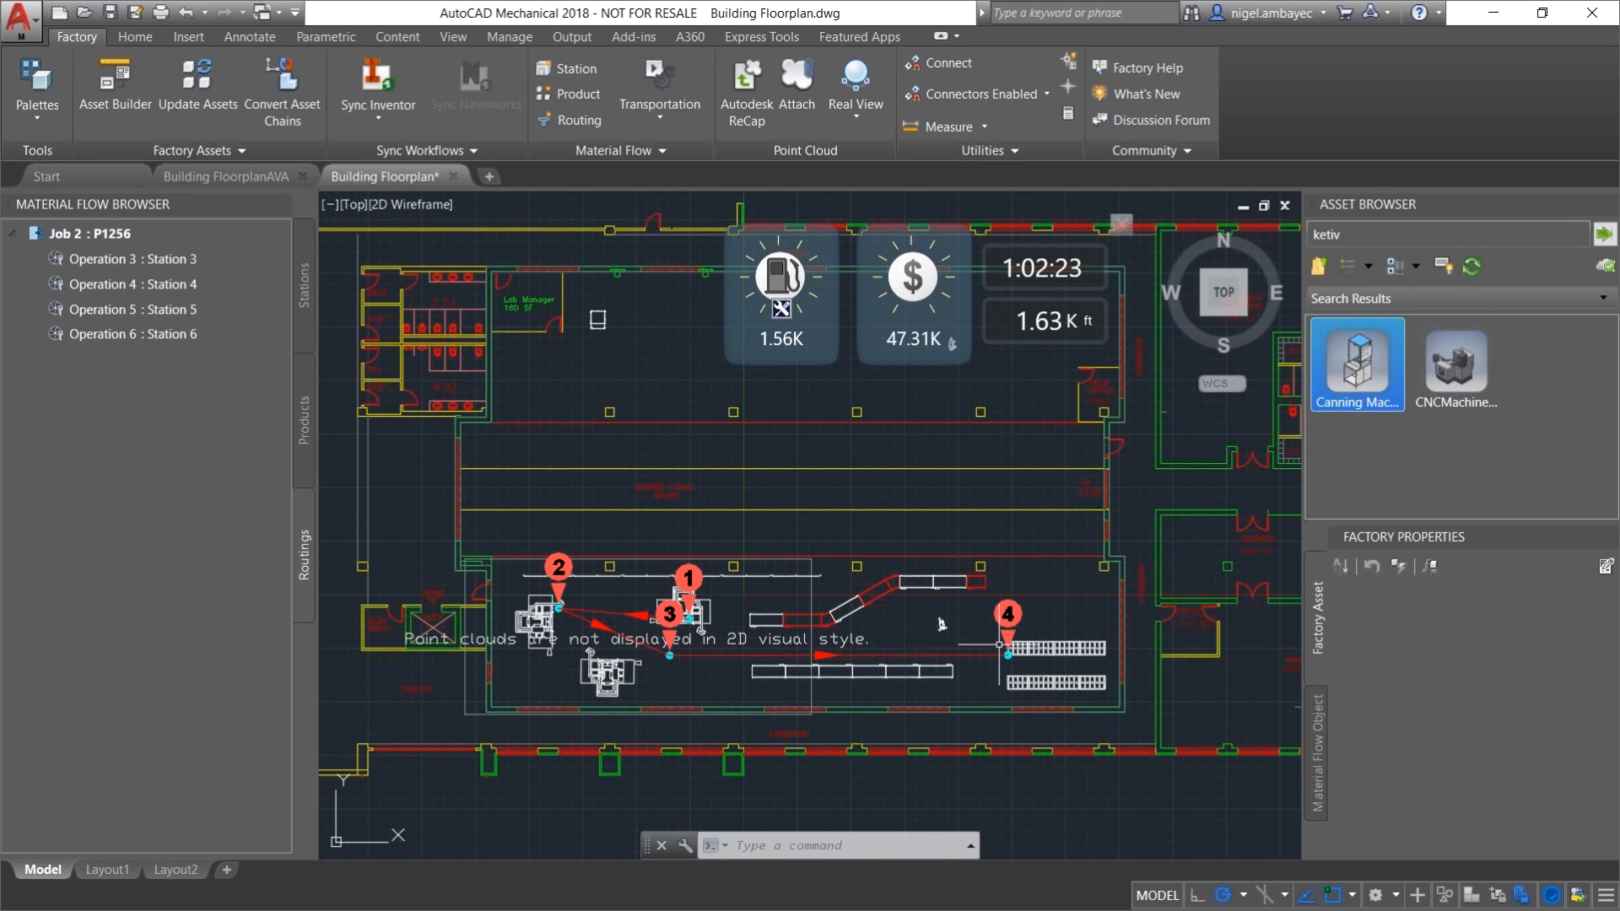
mouse_move(899, 270)
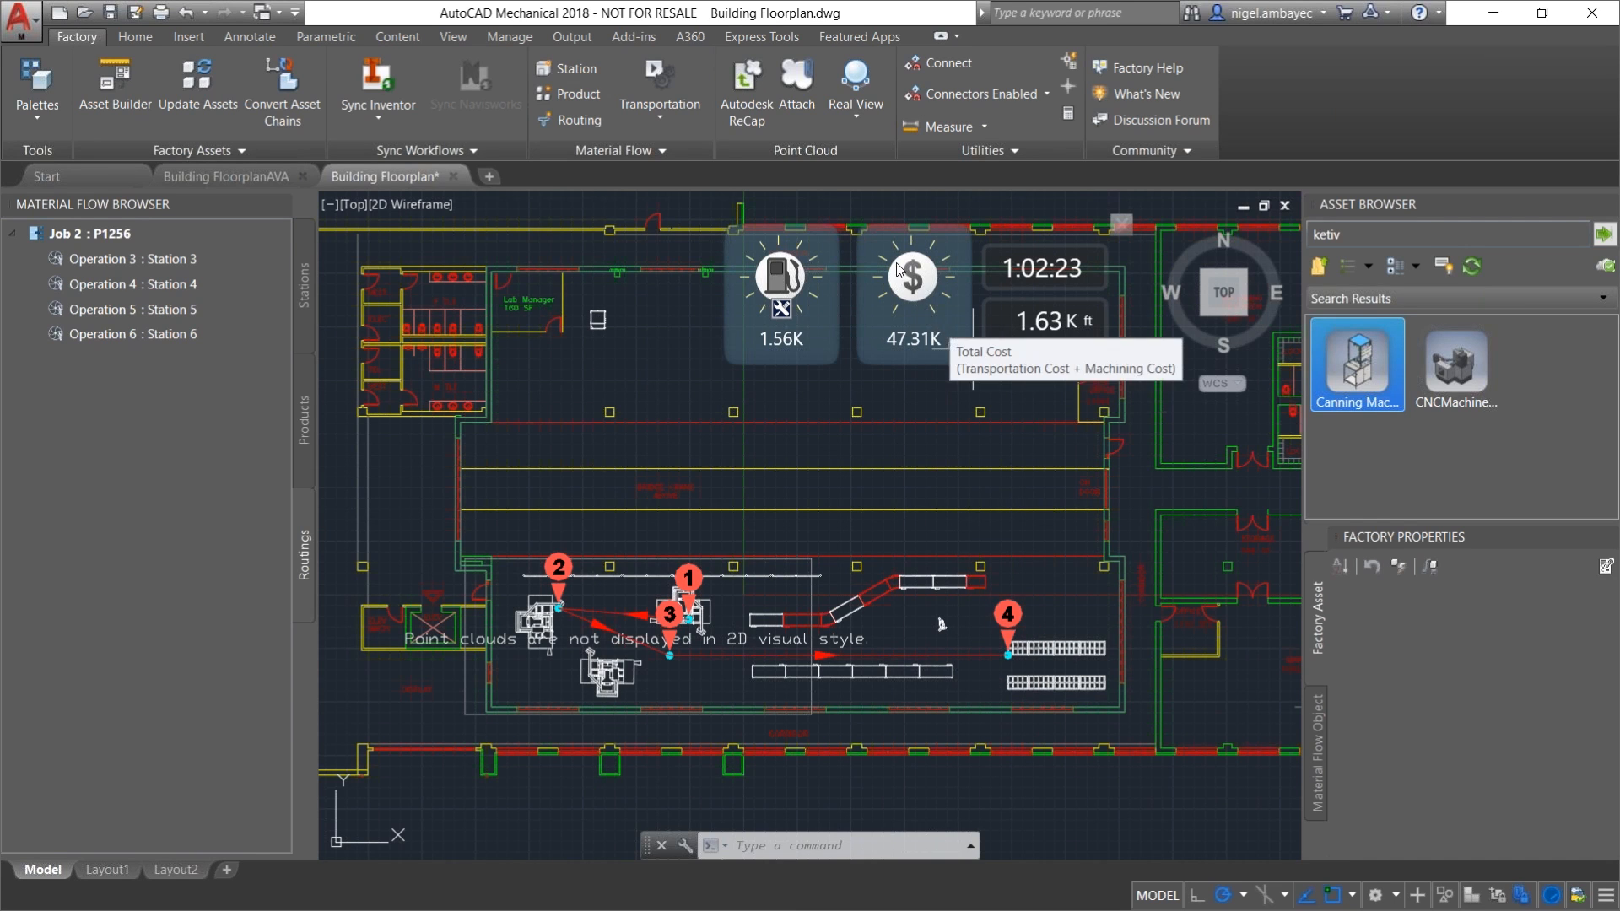
Step: Switch to the PowerPoint presentation, start the slide show from the current slide, and advance to the Useful Links slide
key(alt)
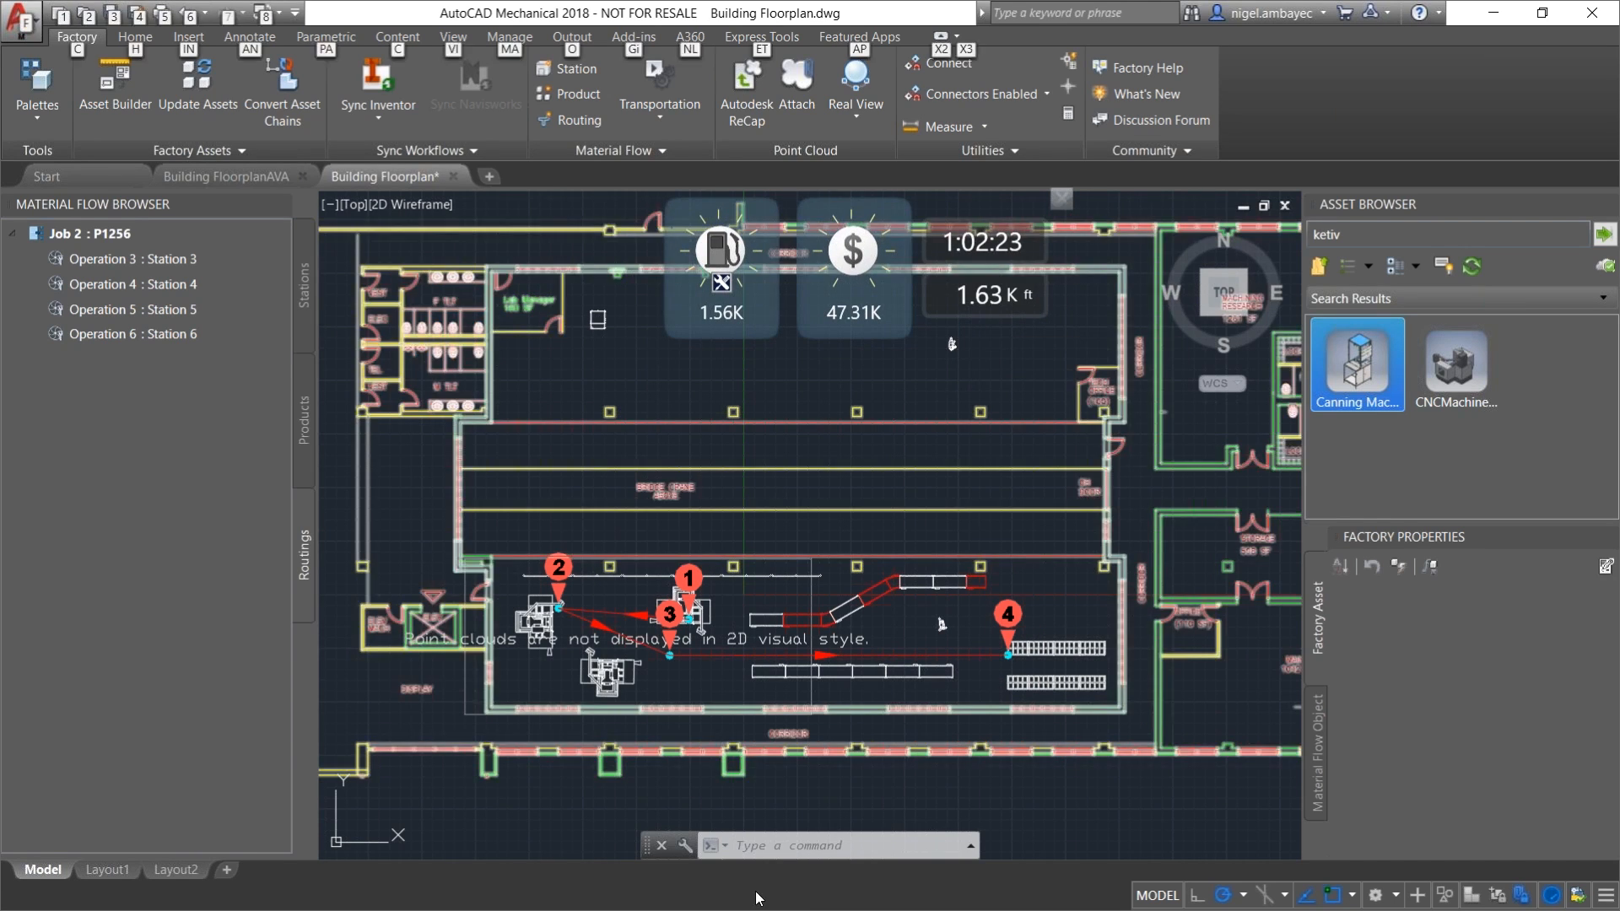
key(alt+Tab)
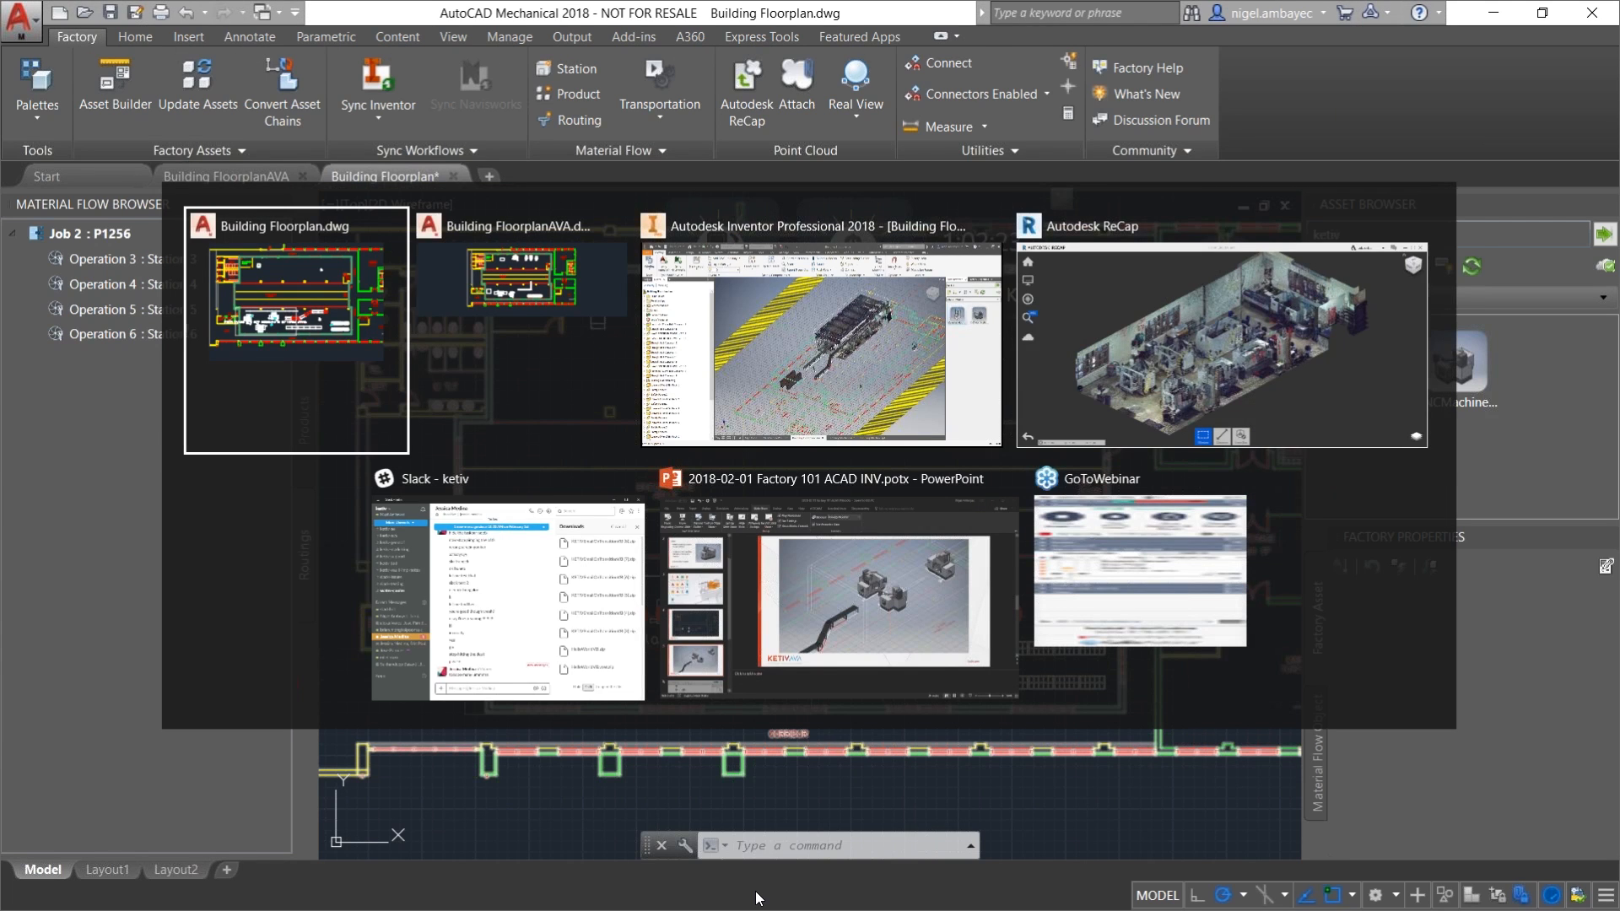
key(alt+Tab)
key(alt+Tab)
key(alt+Tab)
key(alt+Tab)
key(alt+Tab)
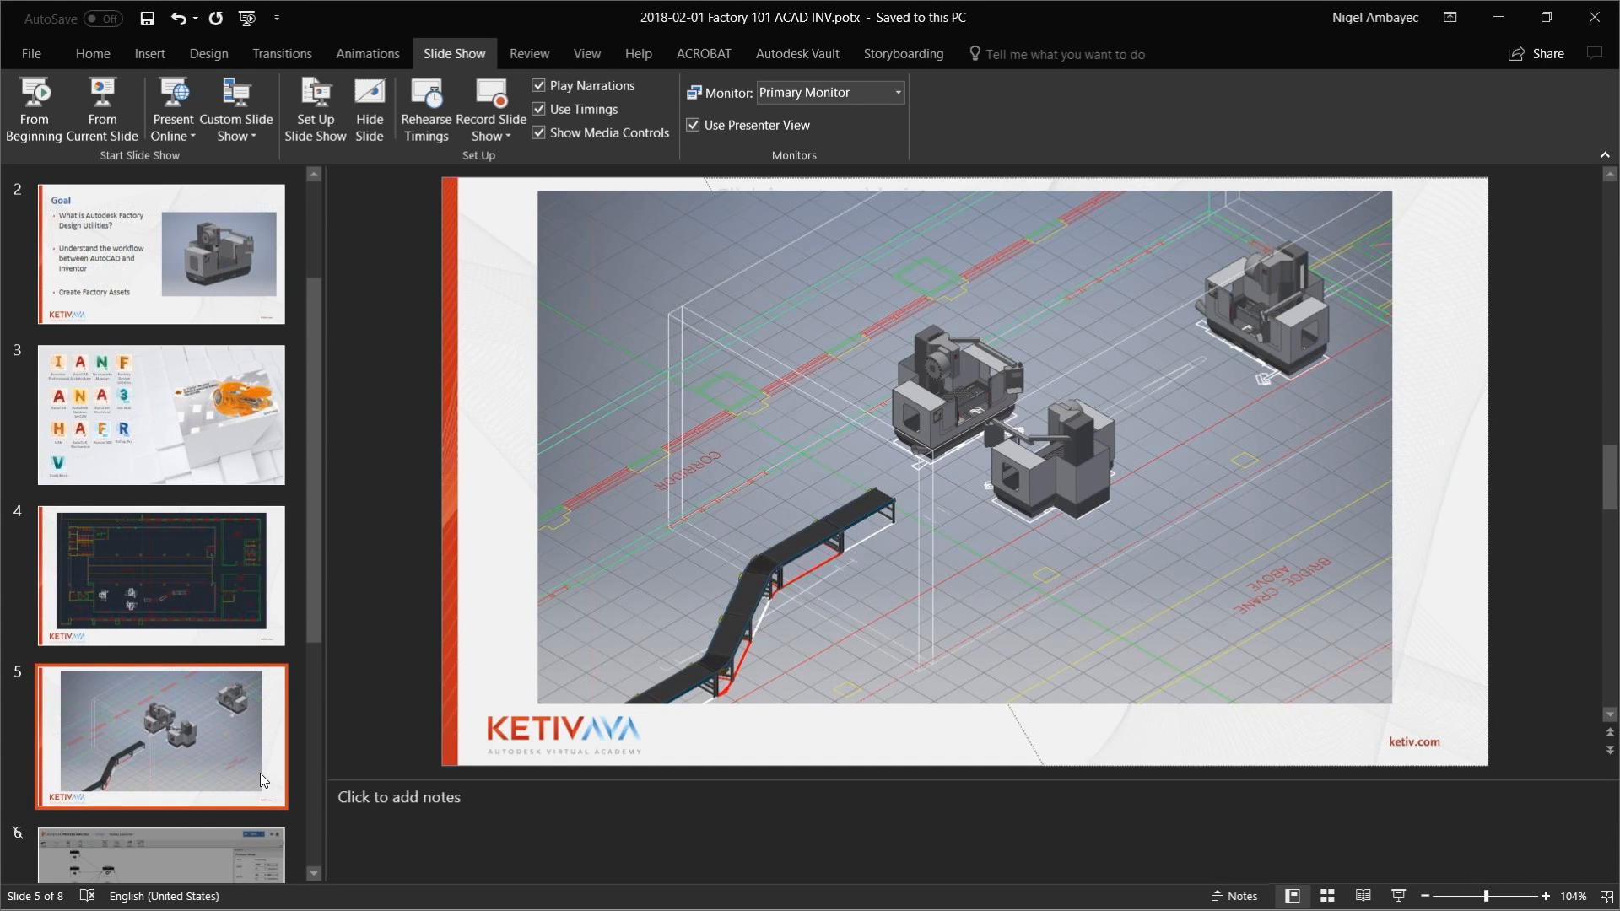
key(shift+F5)
key(Right)
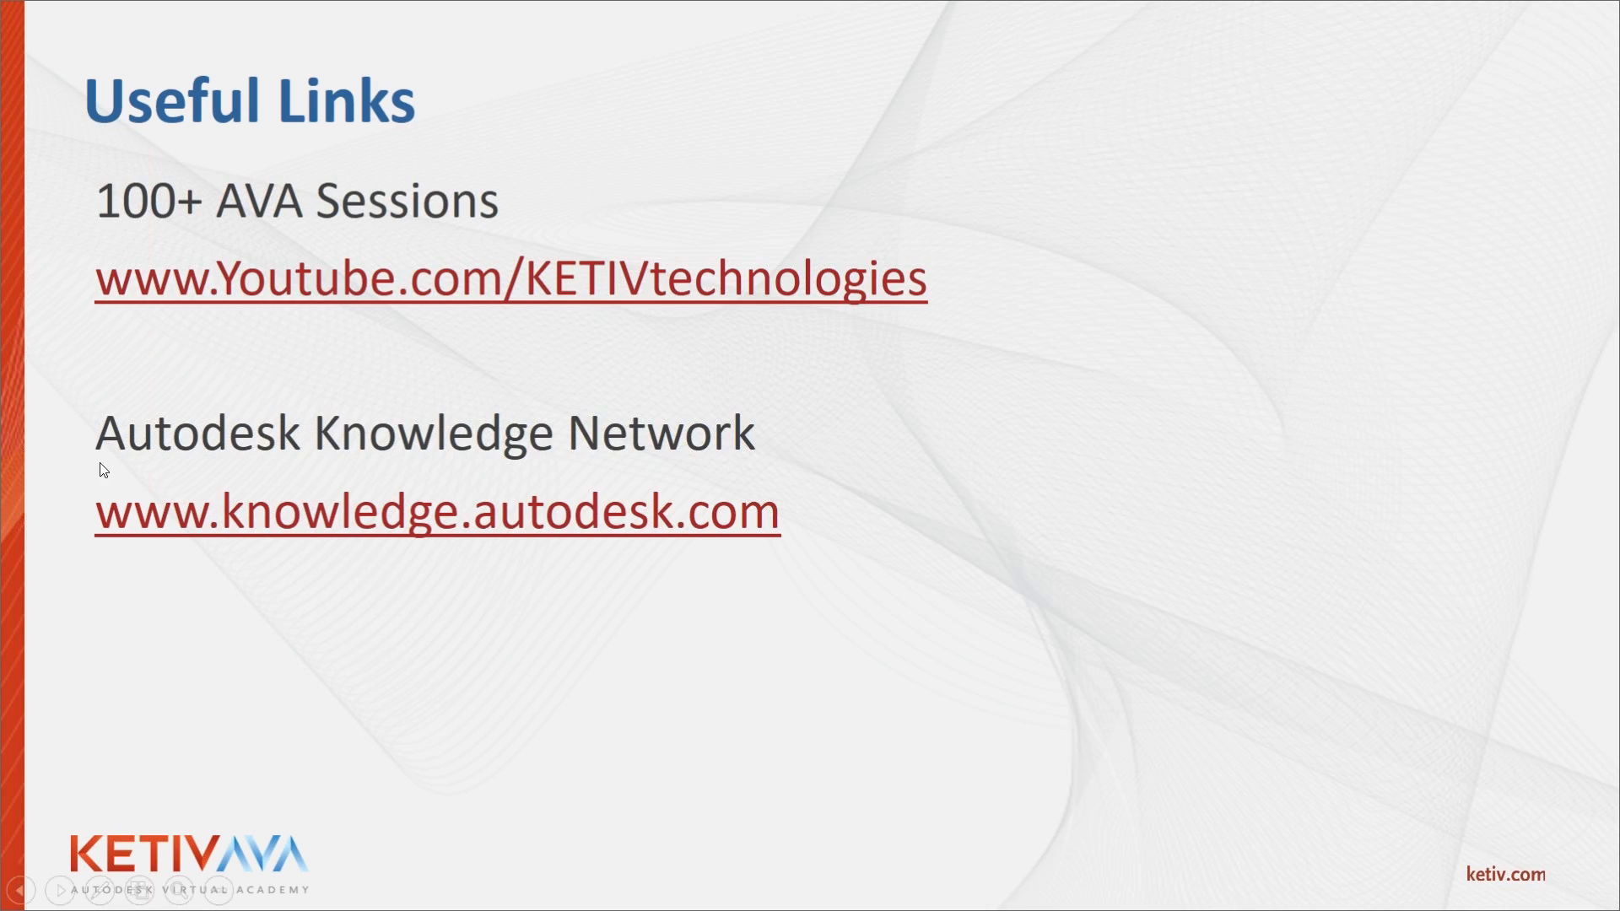
click(610, 523)
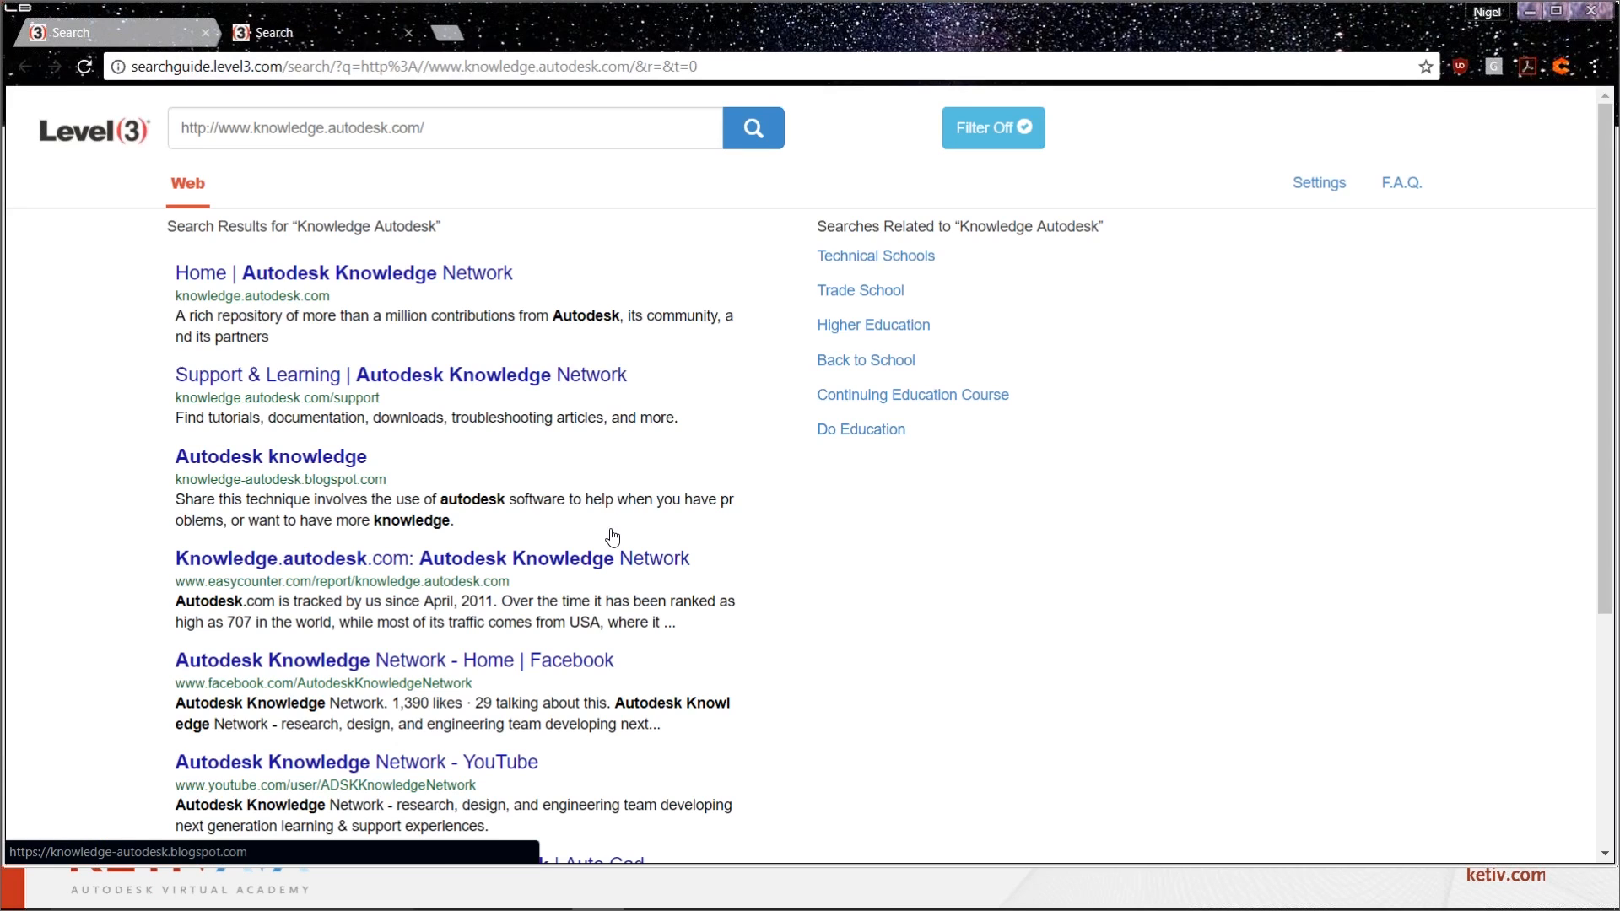
triple_click(465, 66)
click(428, 275)
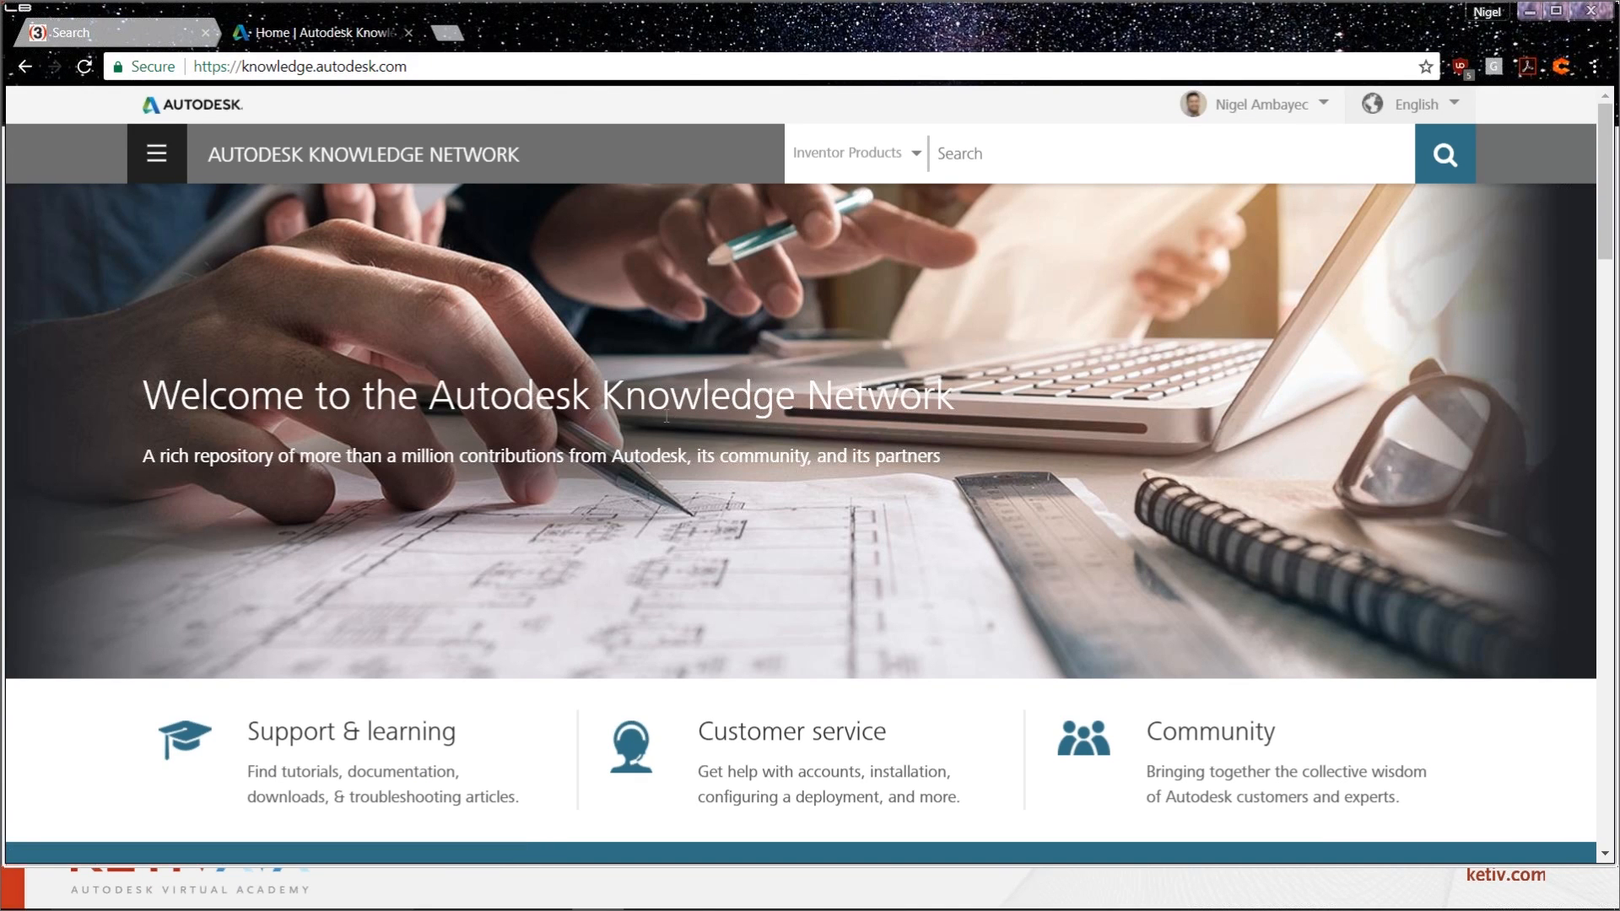
Step: Change the Knowledge Network's product filter to All Products
scroll(663, 412, down, 1)
scroll(661, 410, up, 1)
click(916, 154)
click(915, 154)
click(922, 154)
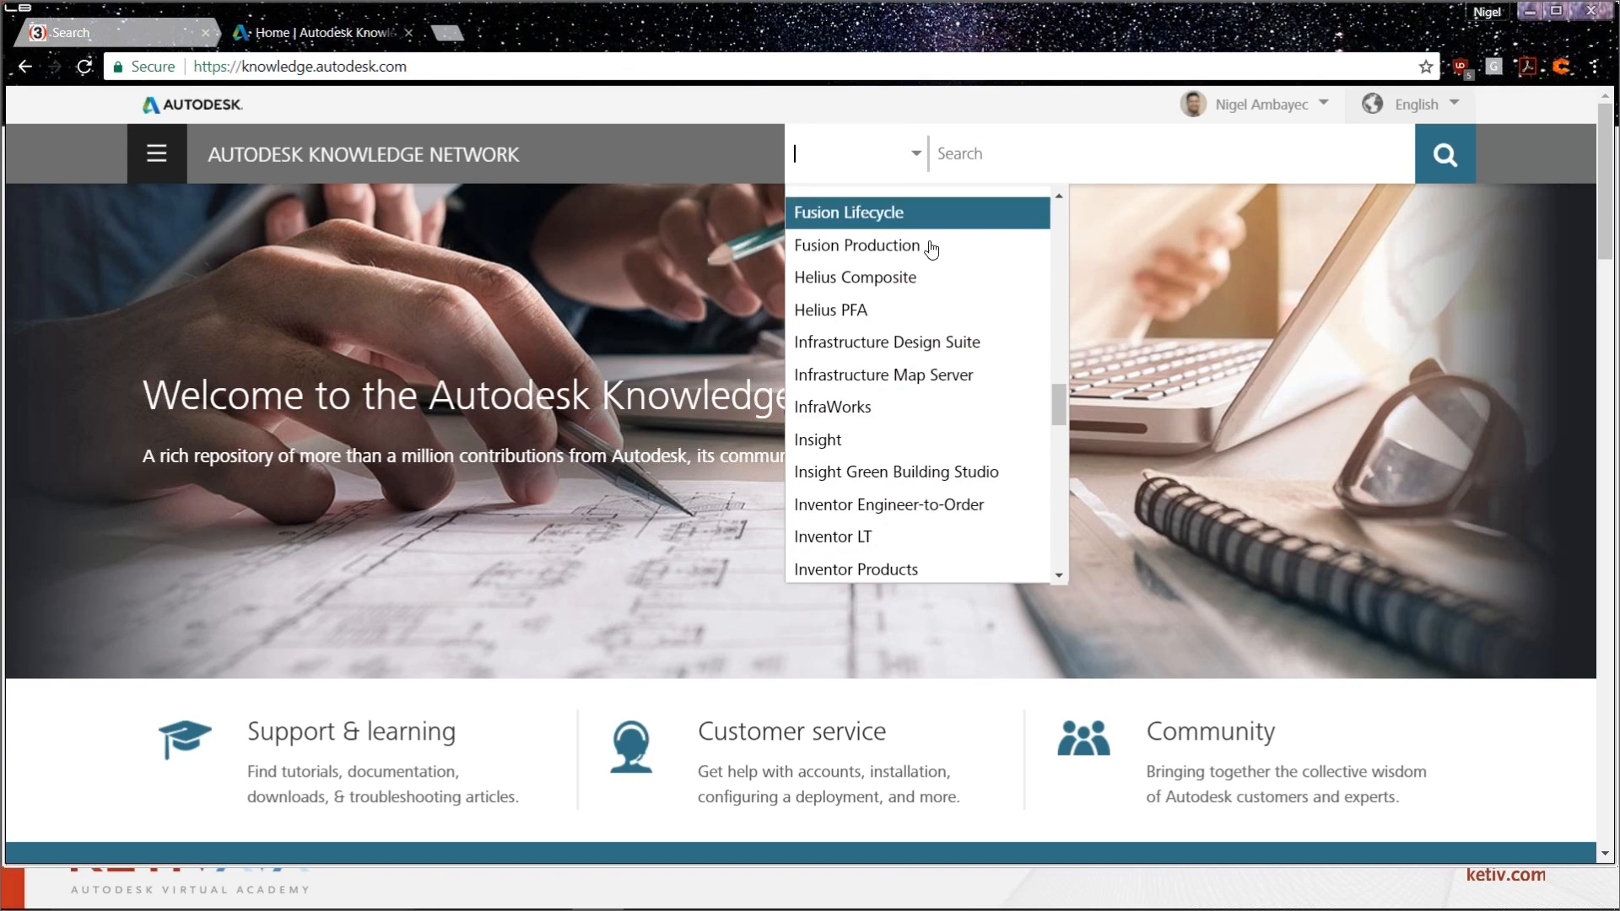
scroll(929, 258, up, 10)
click(913, 213)
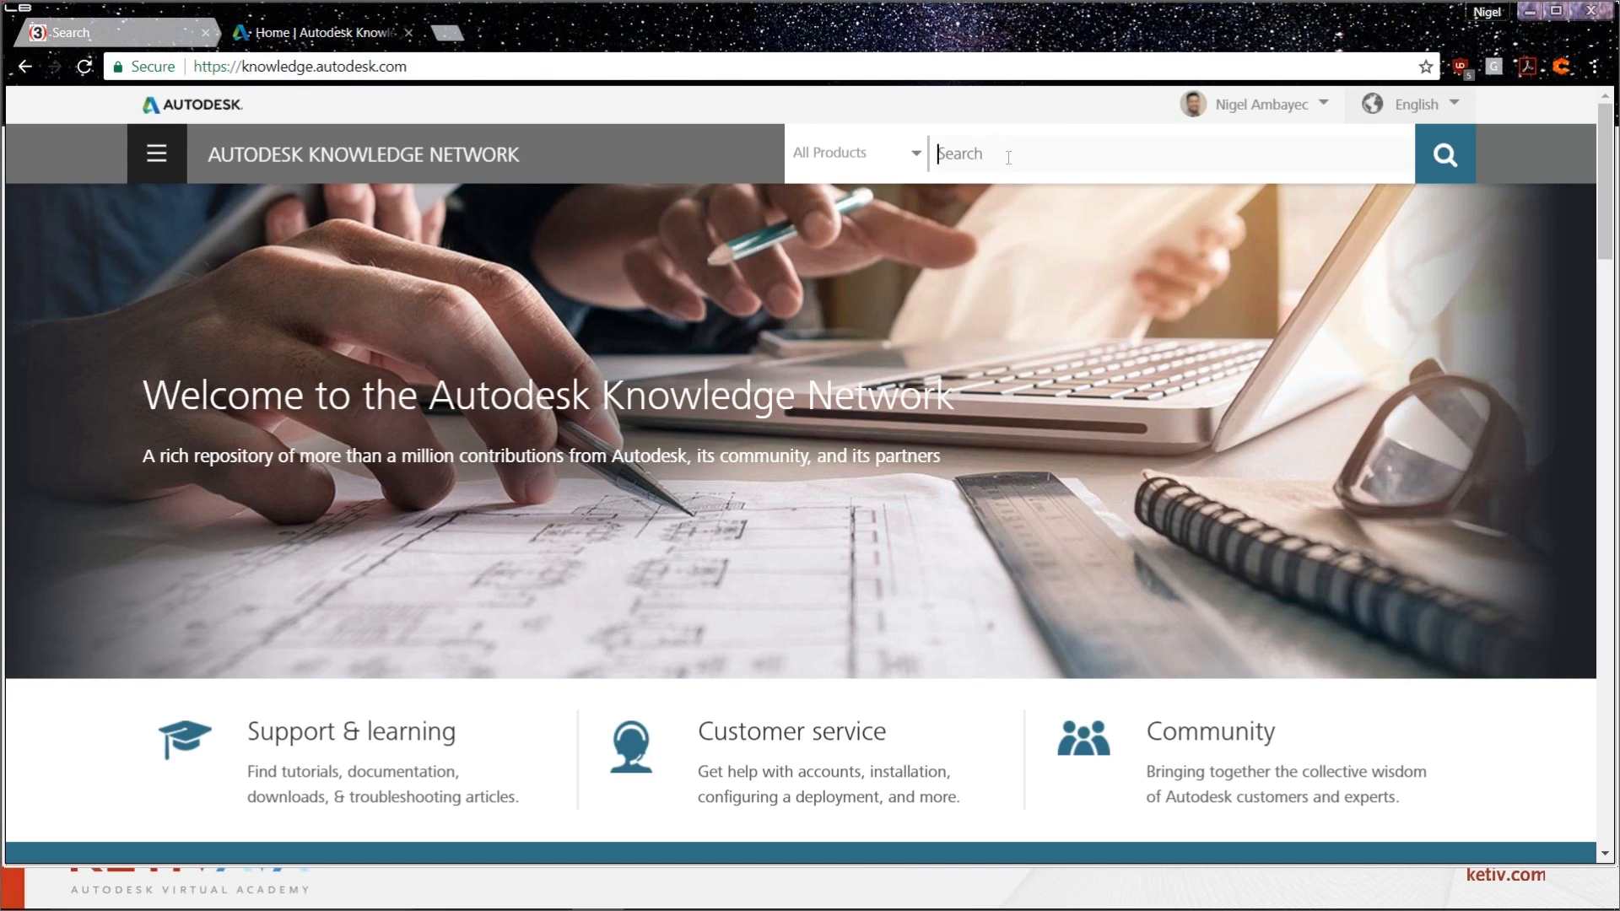
Step: Search the Knowledge Network for "how to create a factory asset"
click(1071, 164)
text(how to csre)
key(BackSpace)
key(BackSpace)
key(BackSpace)
text(reate a factory asset)
key(Return)
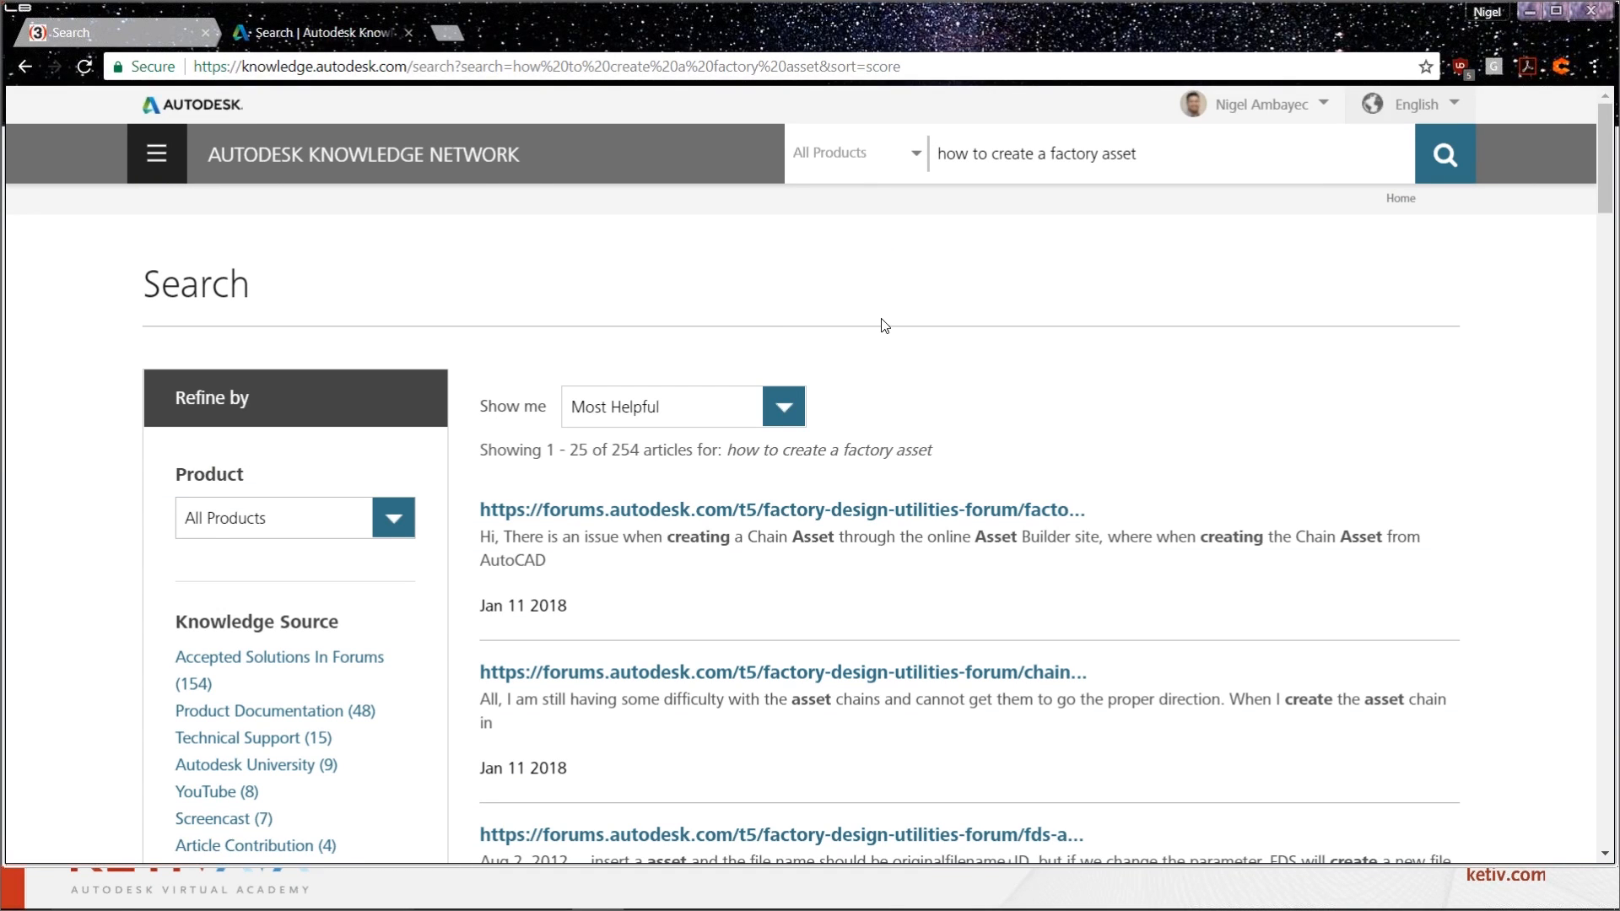
Step: Look through the articles found, and shorten the search to "factory asset"
scroll(878, 325, down, 1)
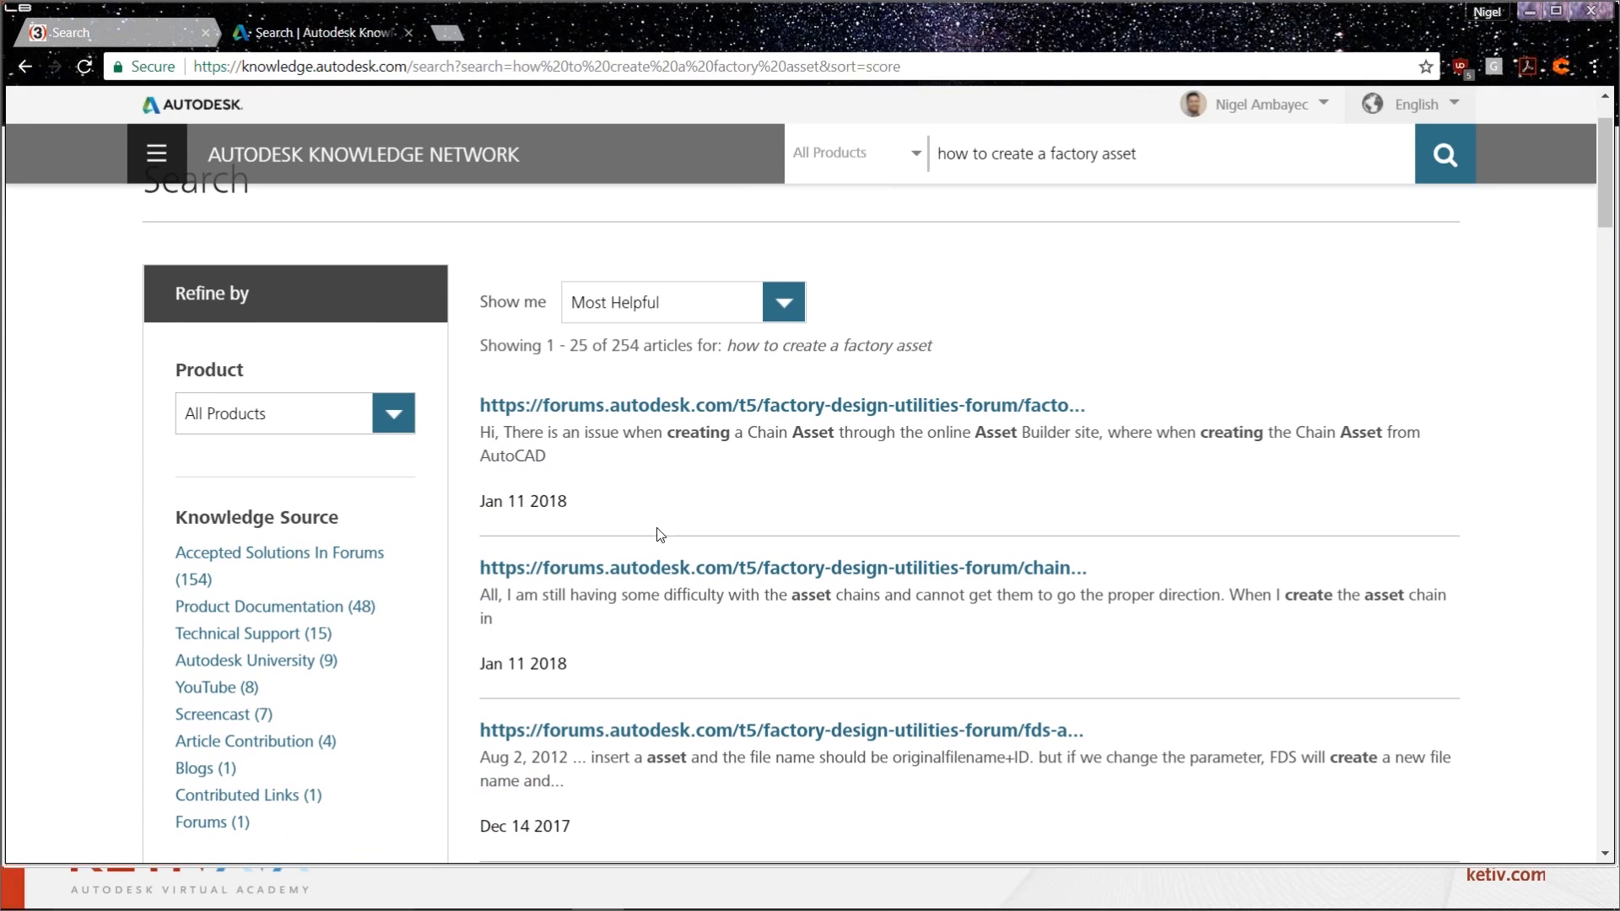
scroll(672, 618, down, 4)
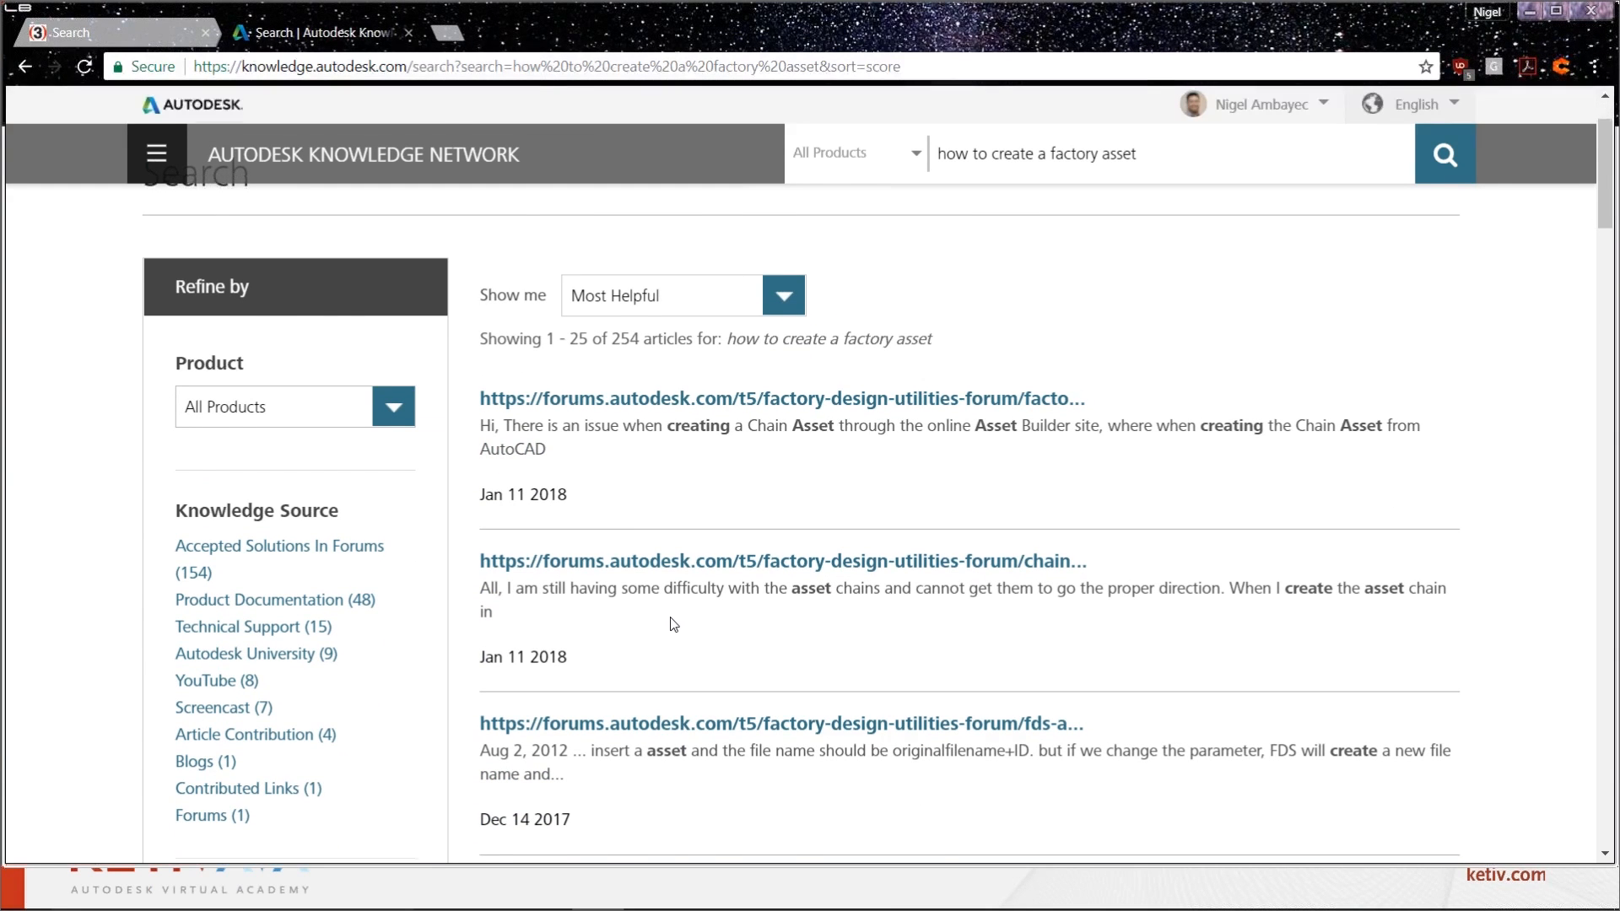
scroll(673, 619, down, 3)
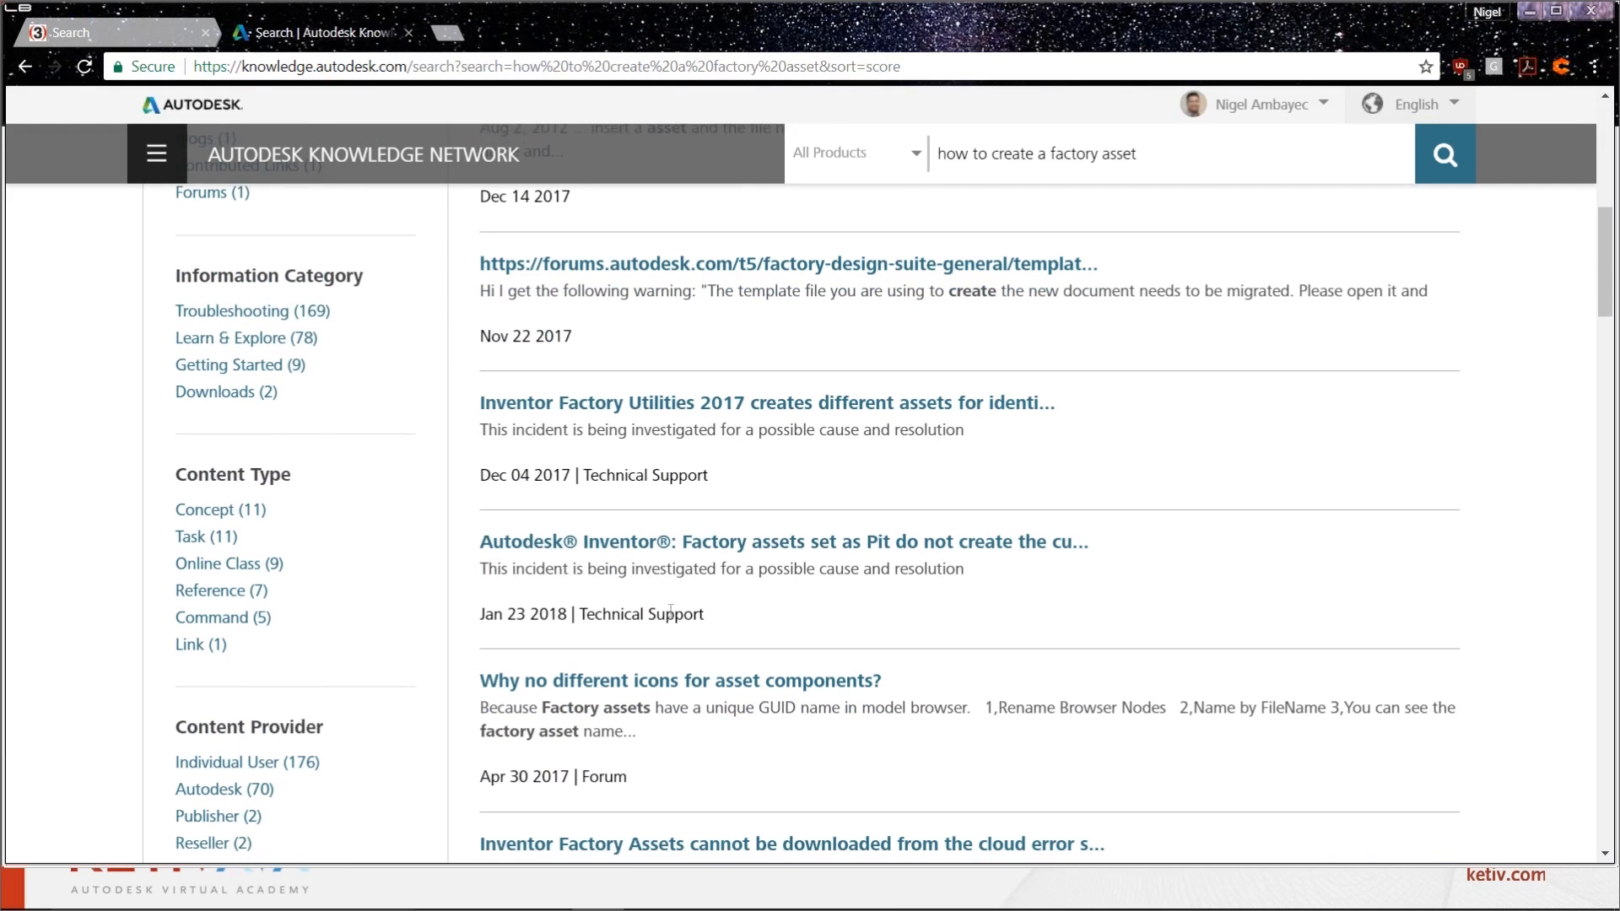
scroll(618, 688, down, 4)
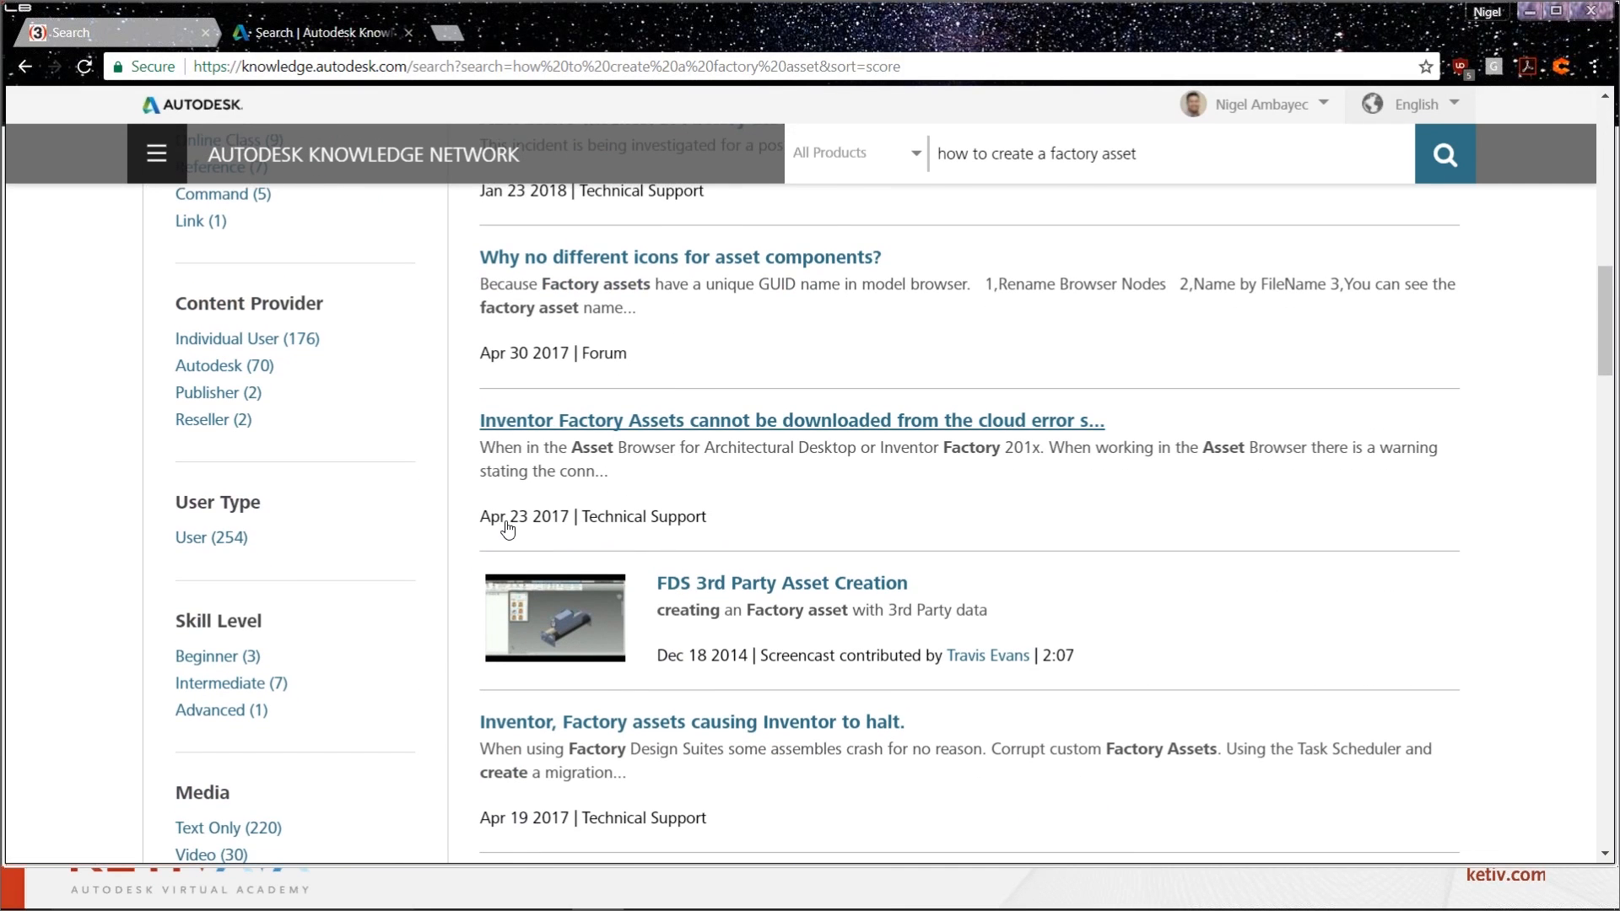
scroll(930, 694, up, 13)
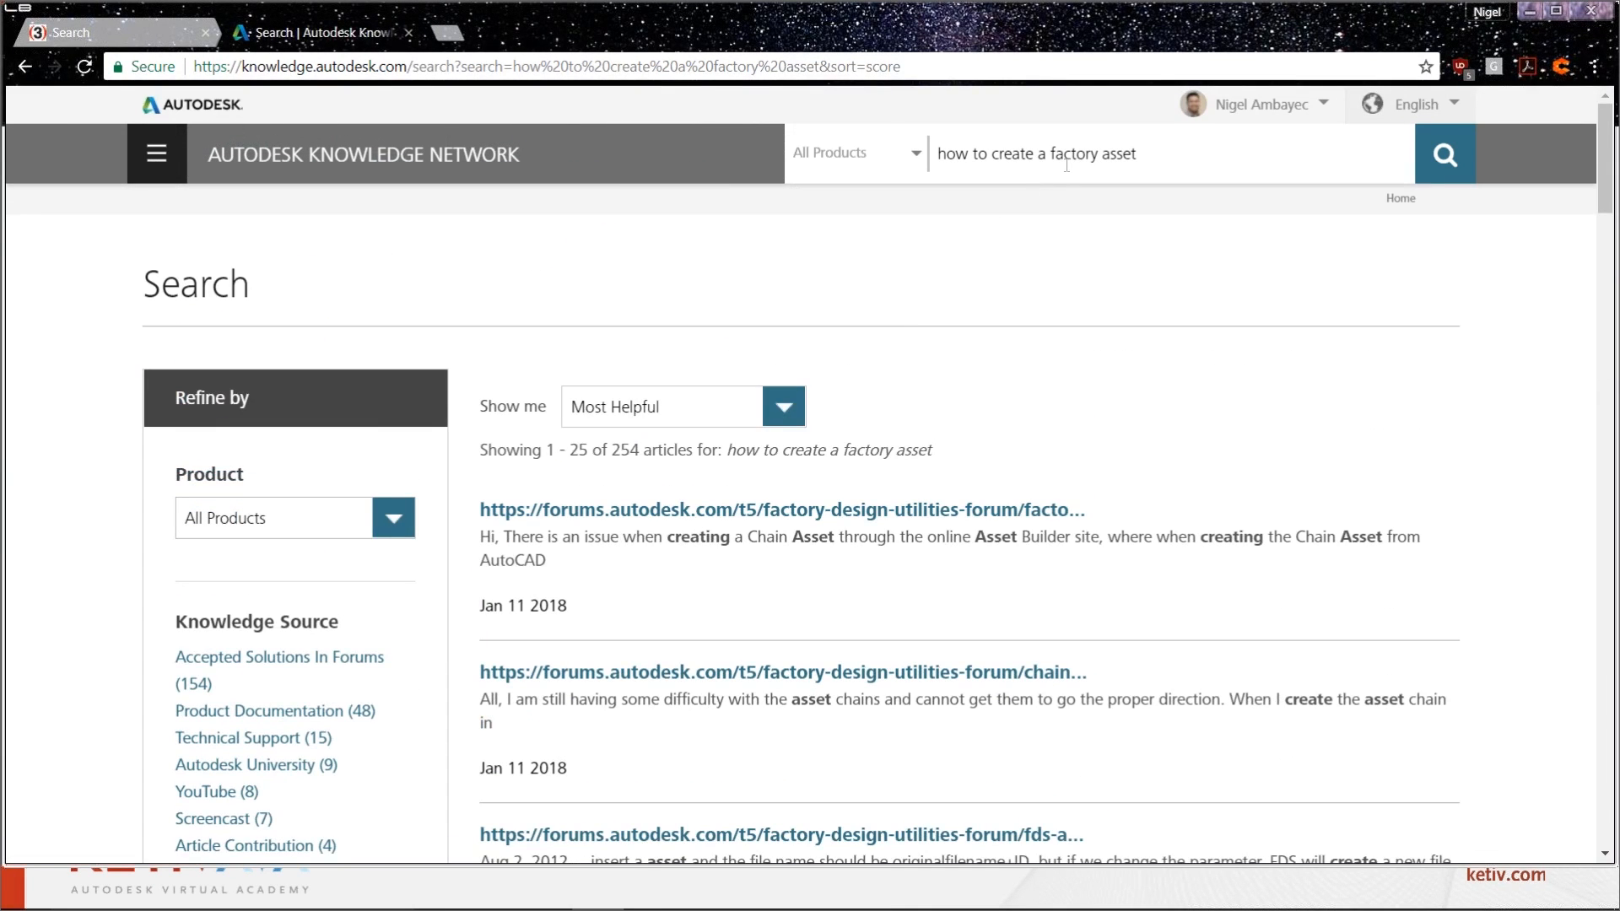
key(shift+Home)
key(BackSpace)
key(Return)
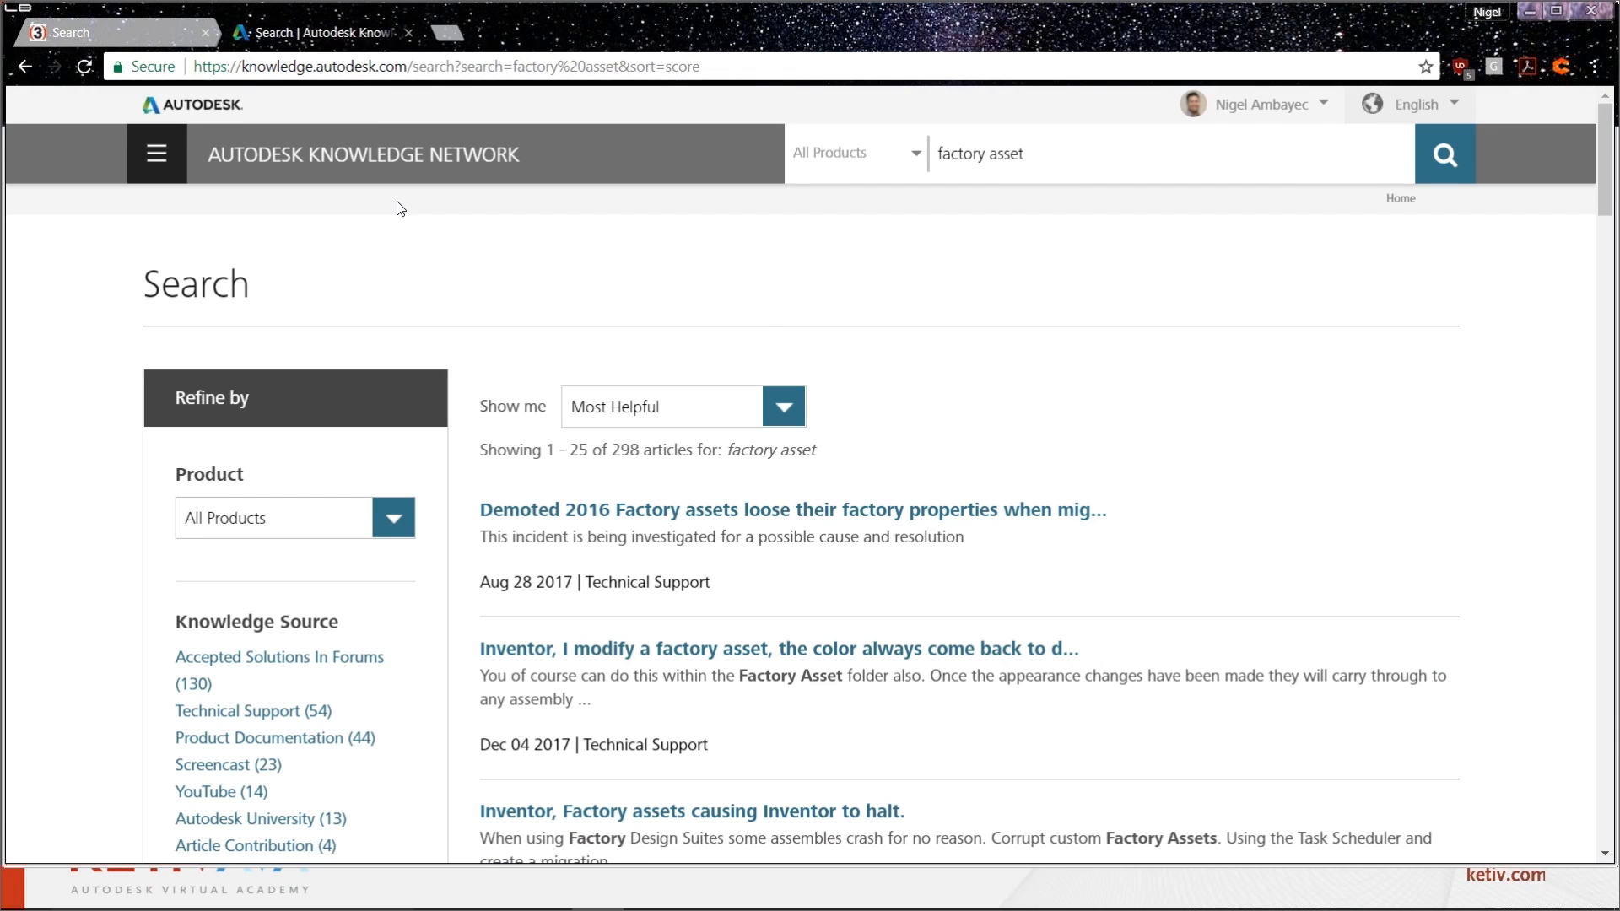
Step: Check the sorting choices for the factory asset results and review the articles and Knowledge Source filters
click(778, 416)
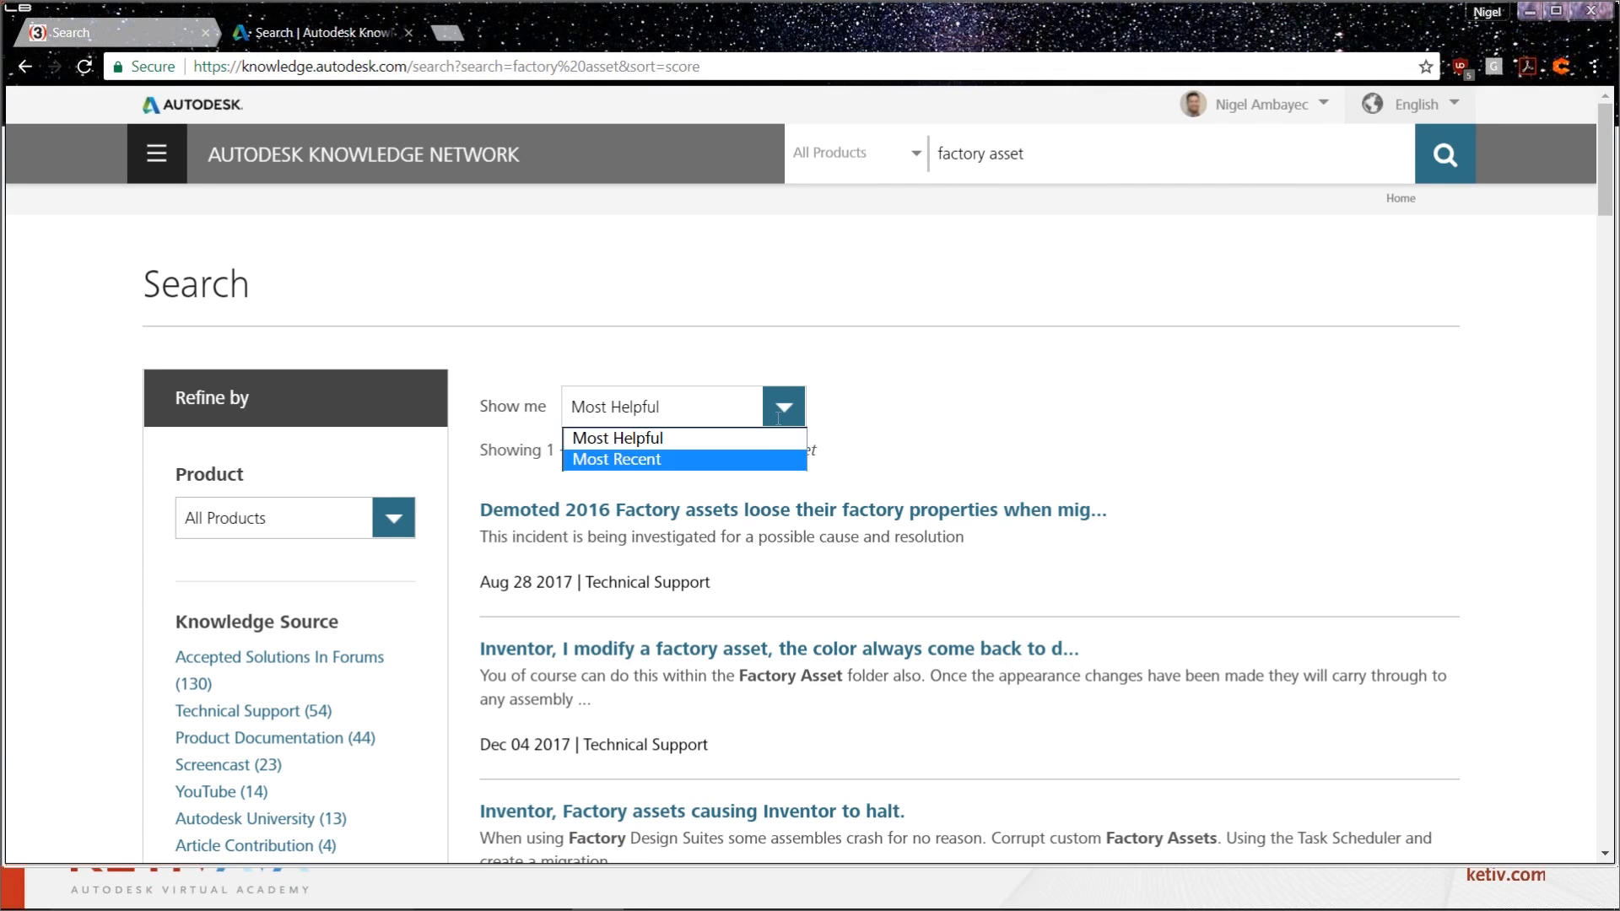
click(138, 690)
scroll(140, 691, down, 3)
scroll(139, 685, down, 1)
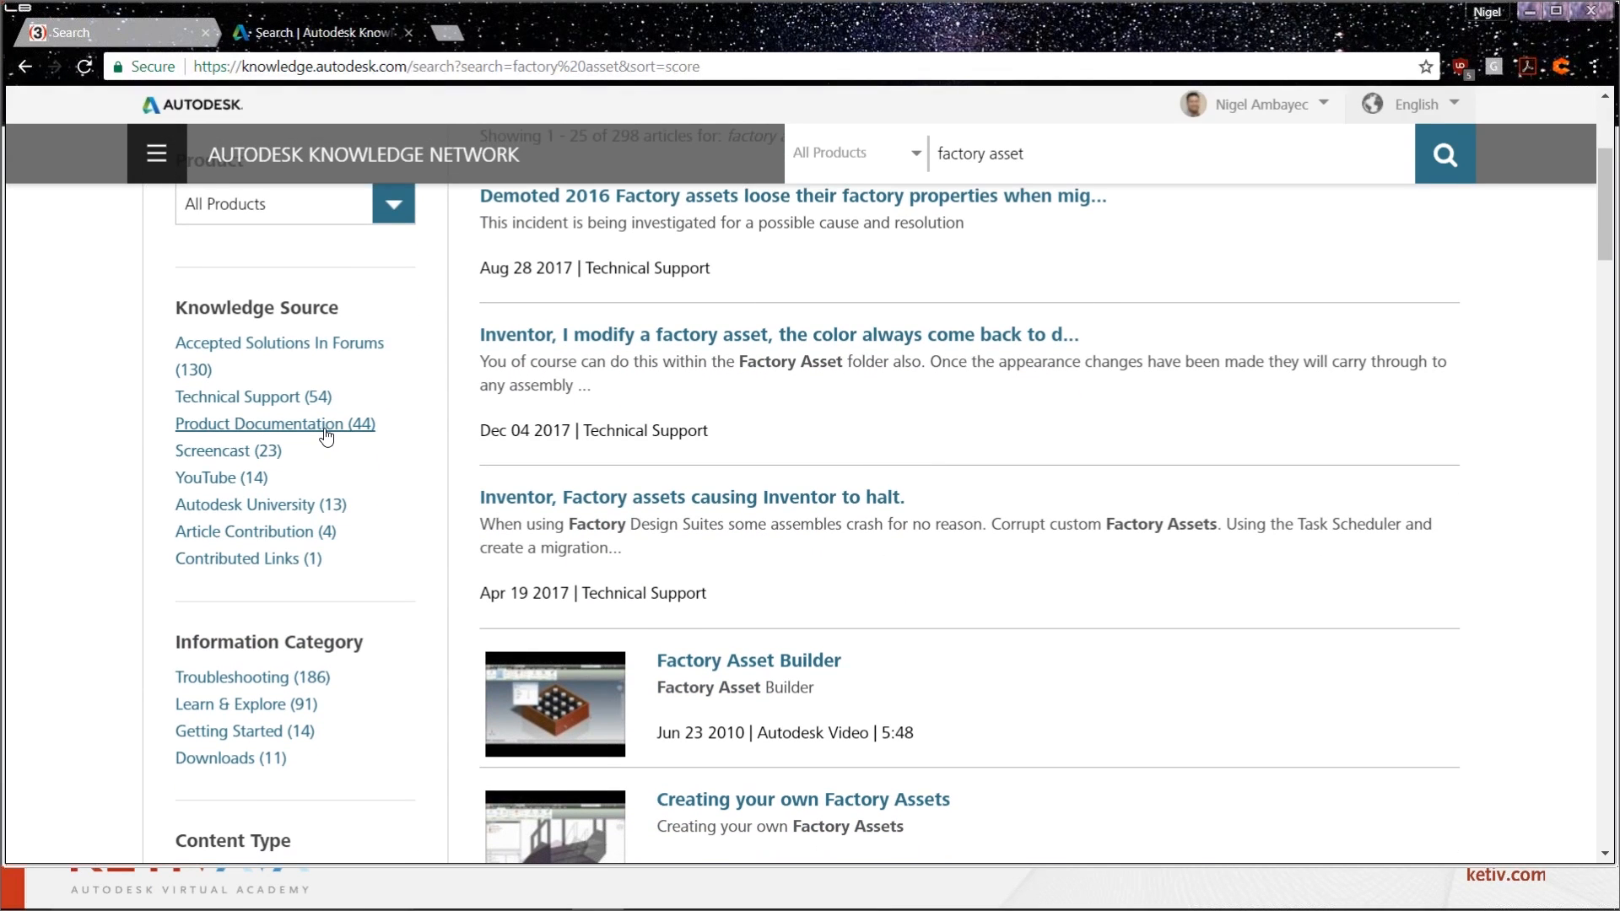
Step: Narrow the factory asset results to Product Documentation and open the article "Working with the Factory Assets Browser"
click(325, 425)
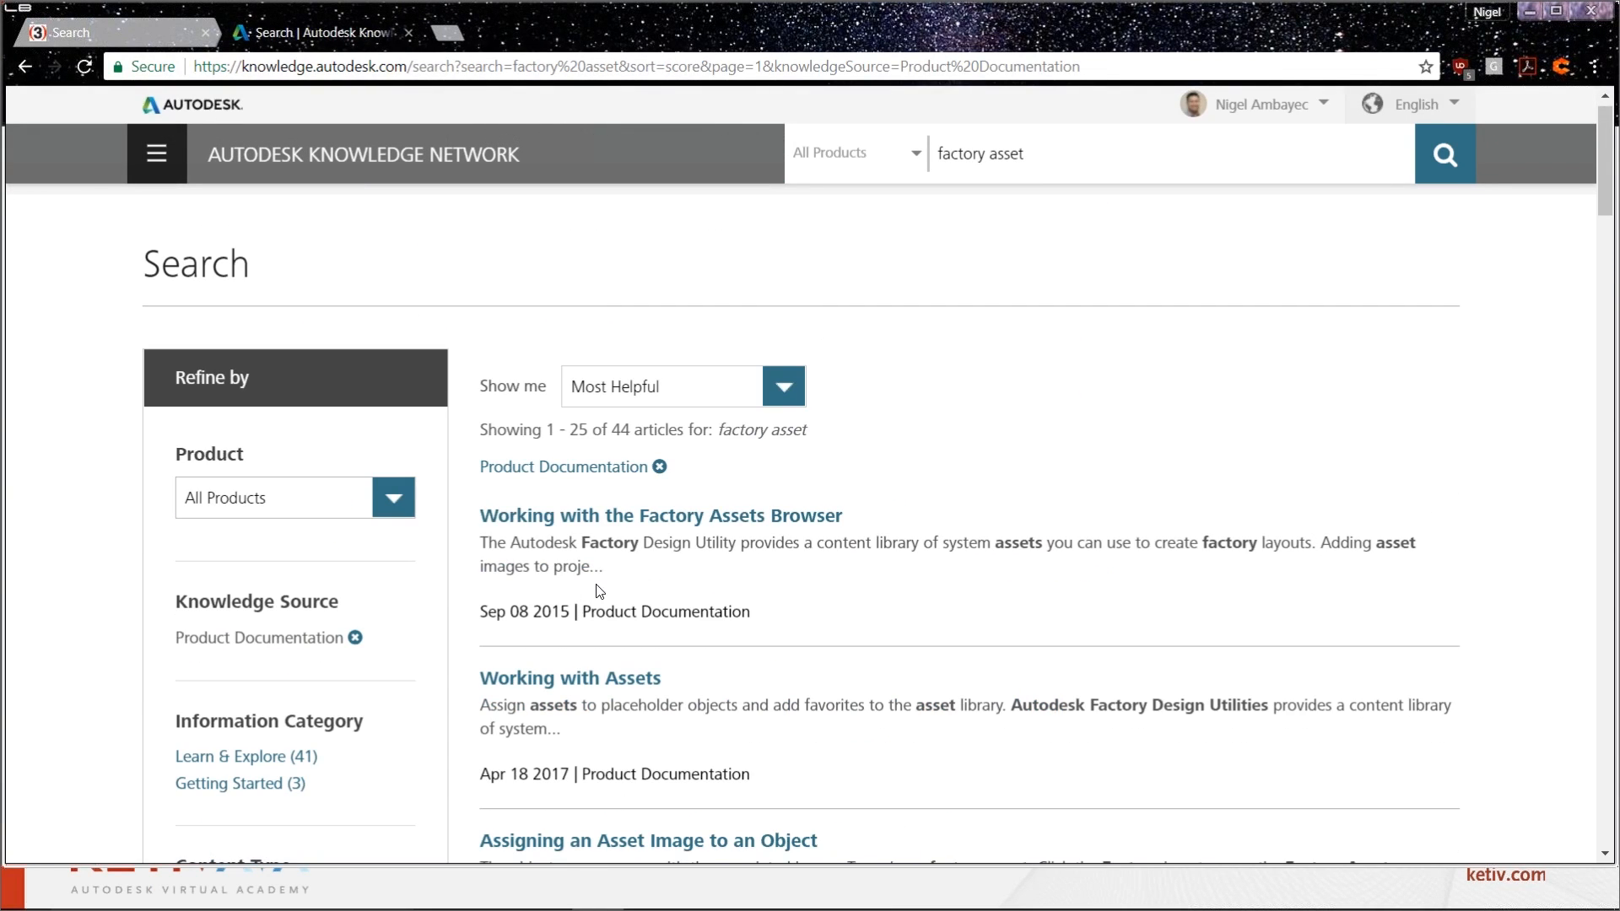
click(589, 524)
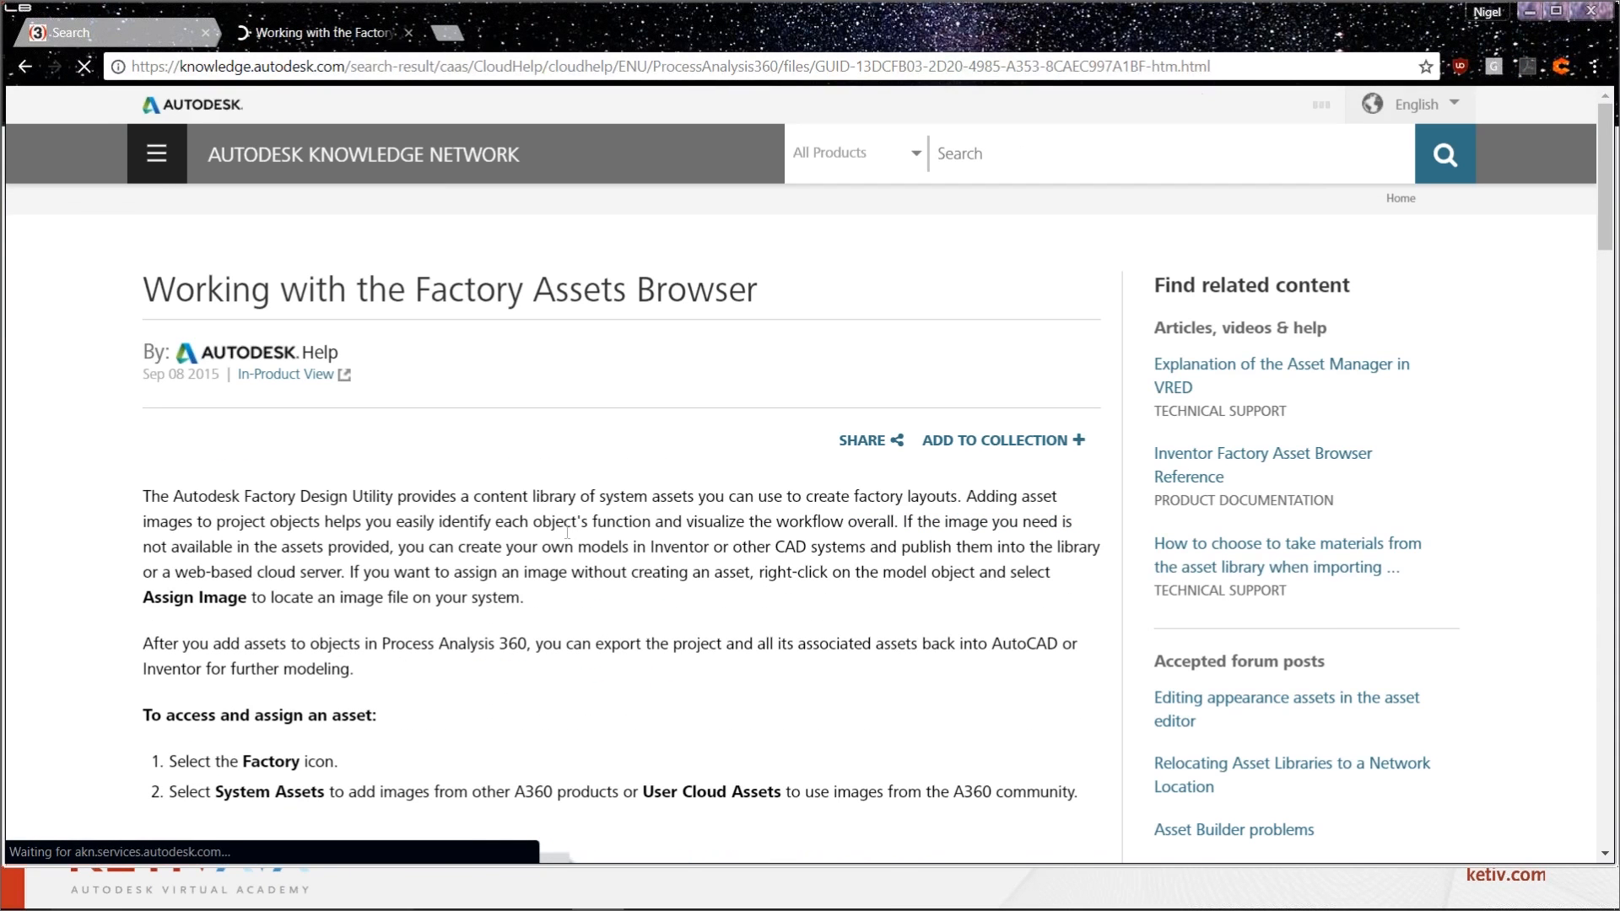
Step: Read through the Factory Assets Browser article, examining its illustrated instructions for accessing, assigning, sorting and favoriting assets
scroll(568, 532, down, 2)
scroll(567, 533, down, 10)
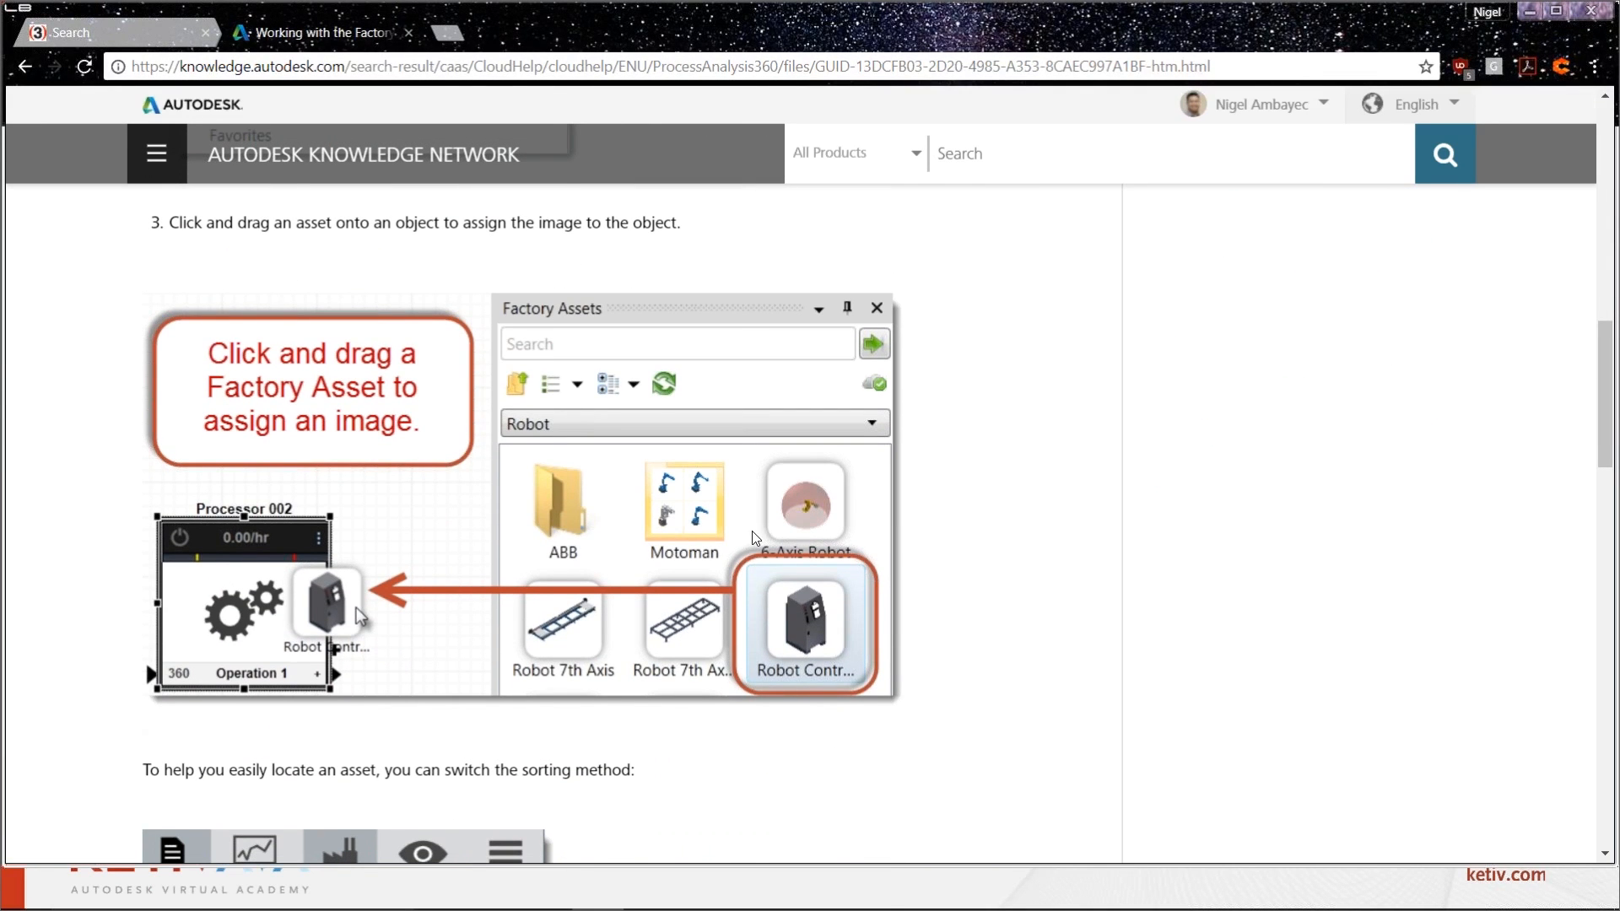
scroll(757, 532, up, 8)
scroll(752, 538, up, 5)
scroll(739, 529, down, 8)
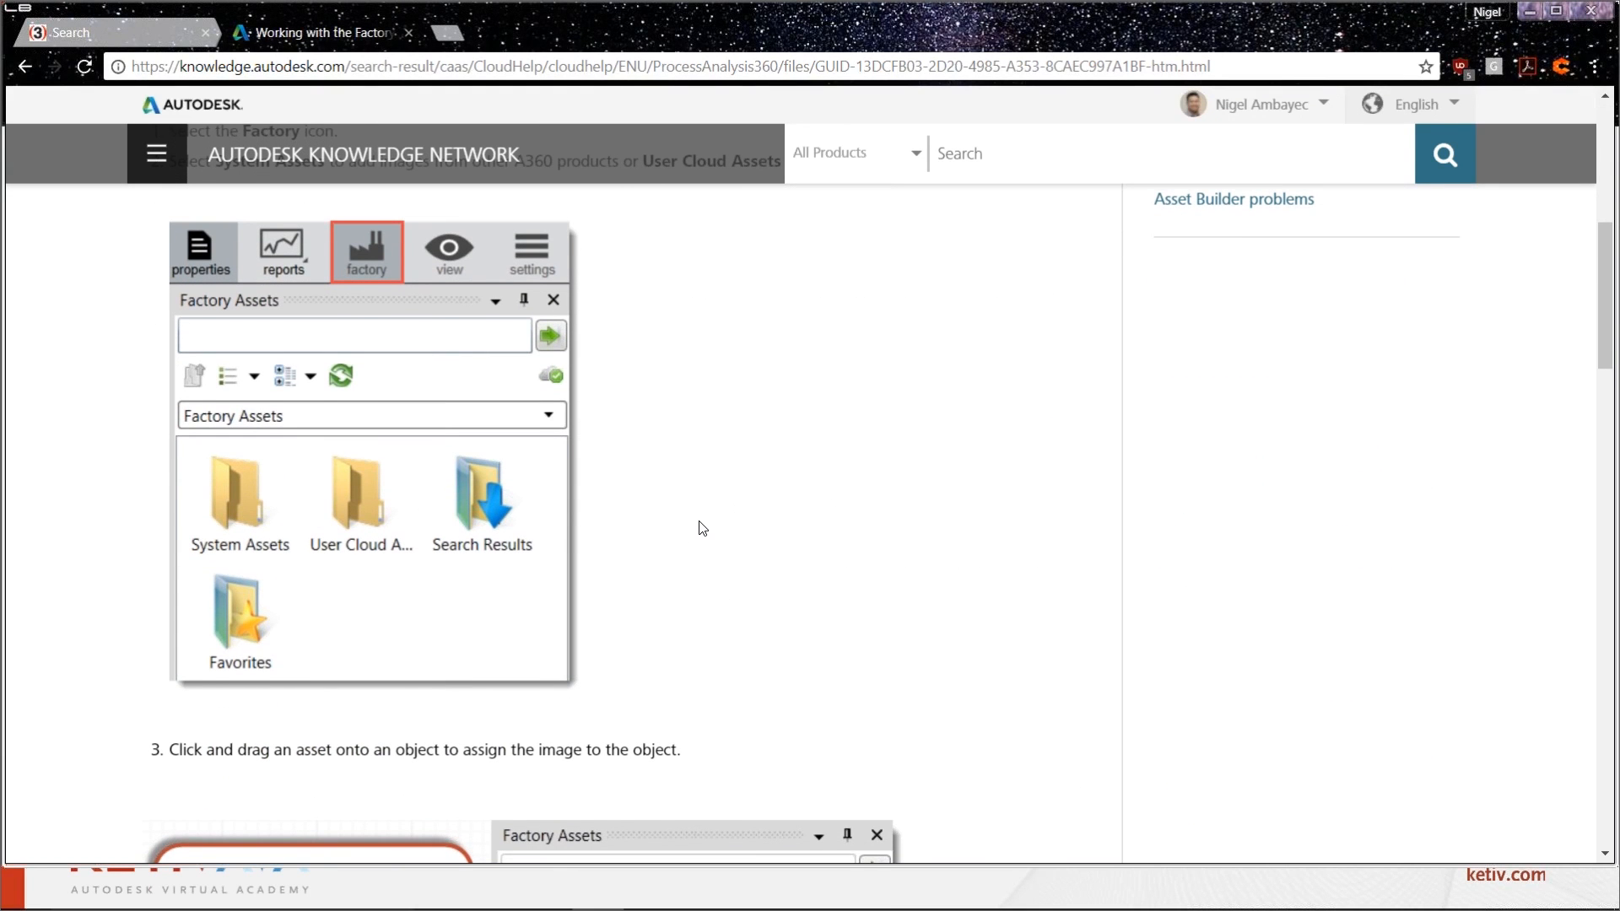
scroll(693, 532, down, 10)
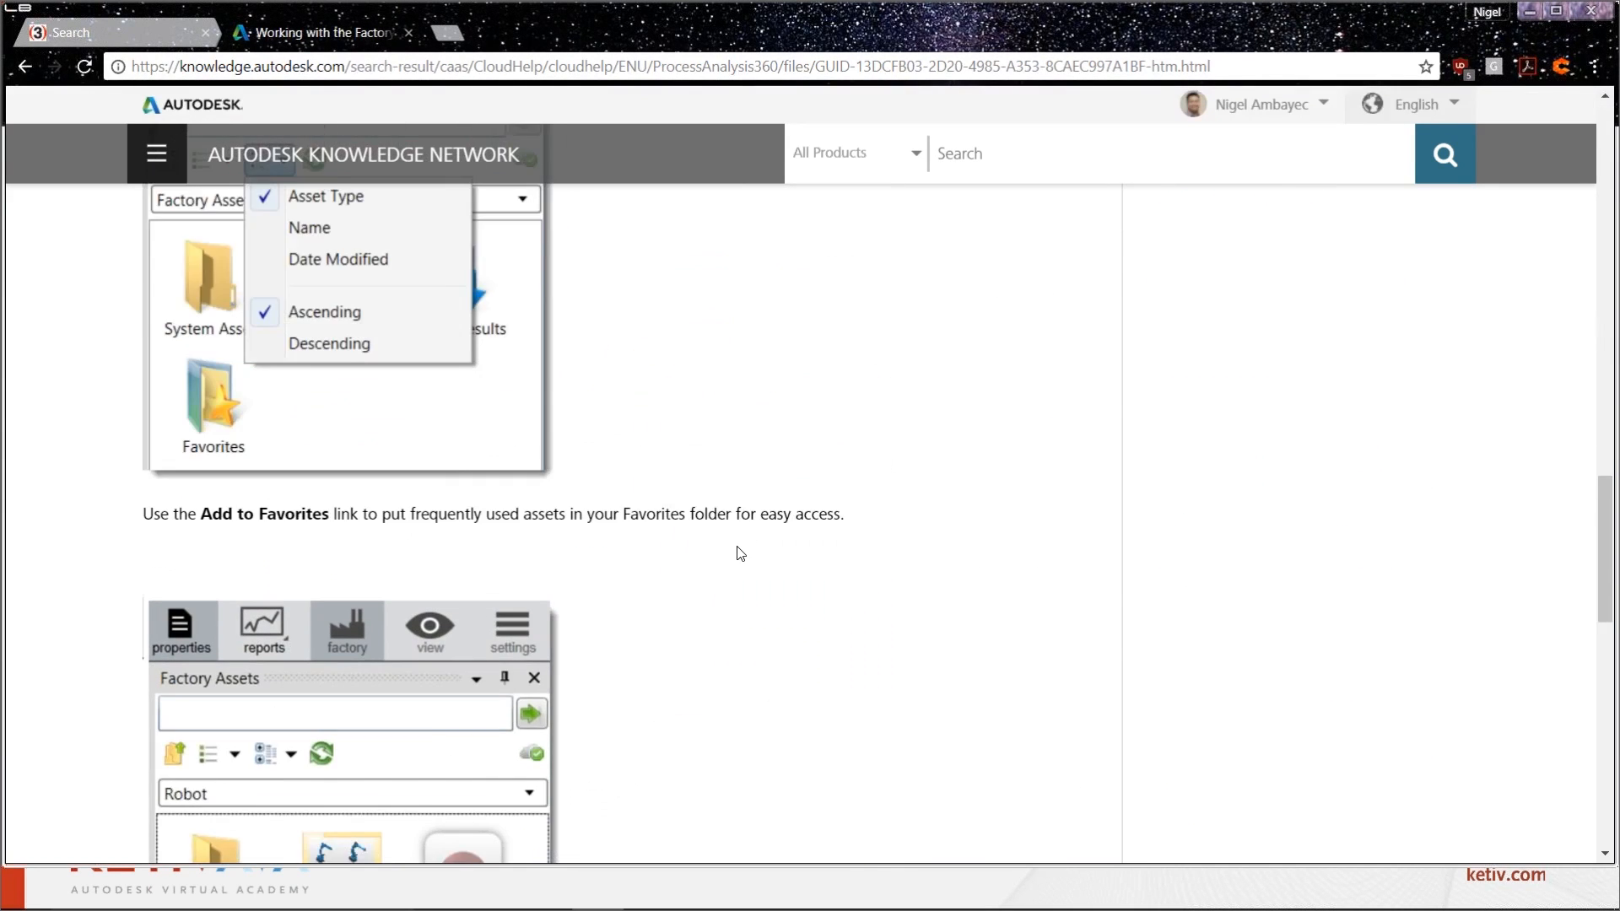
scroll(759, 544, down, 5)
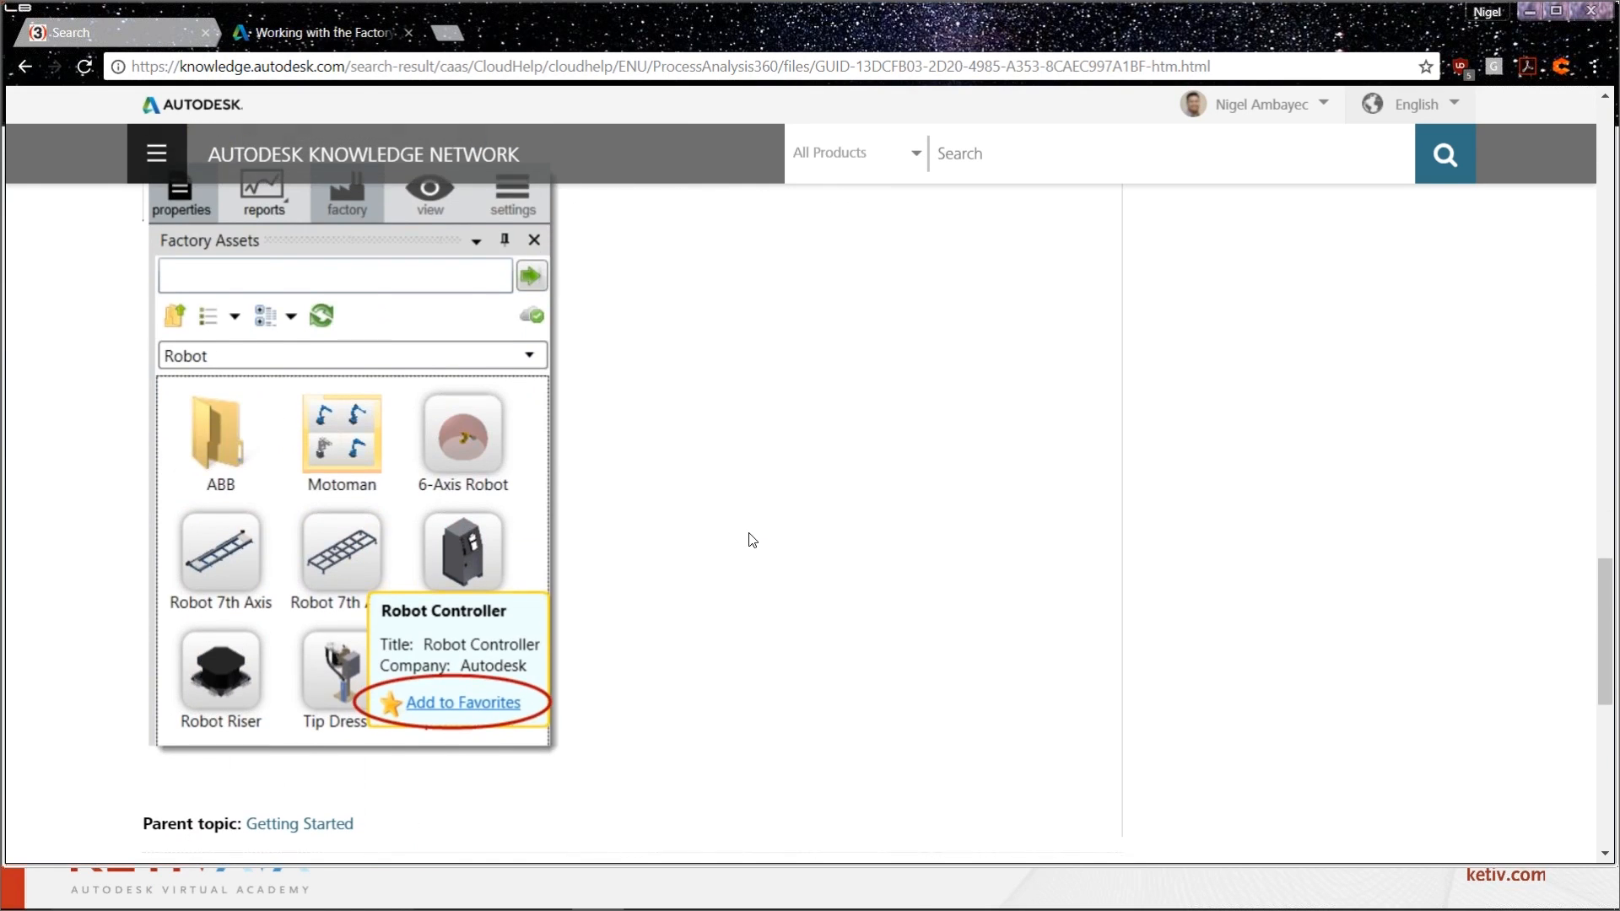
scroll(753, 543, down, 6)
scroll(785, 572, up, 10)
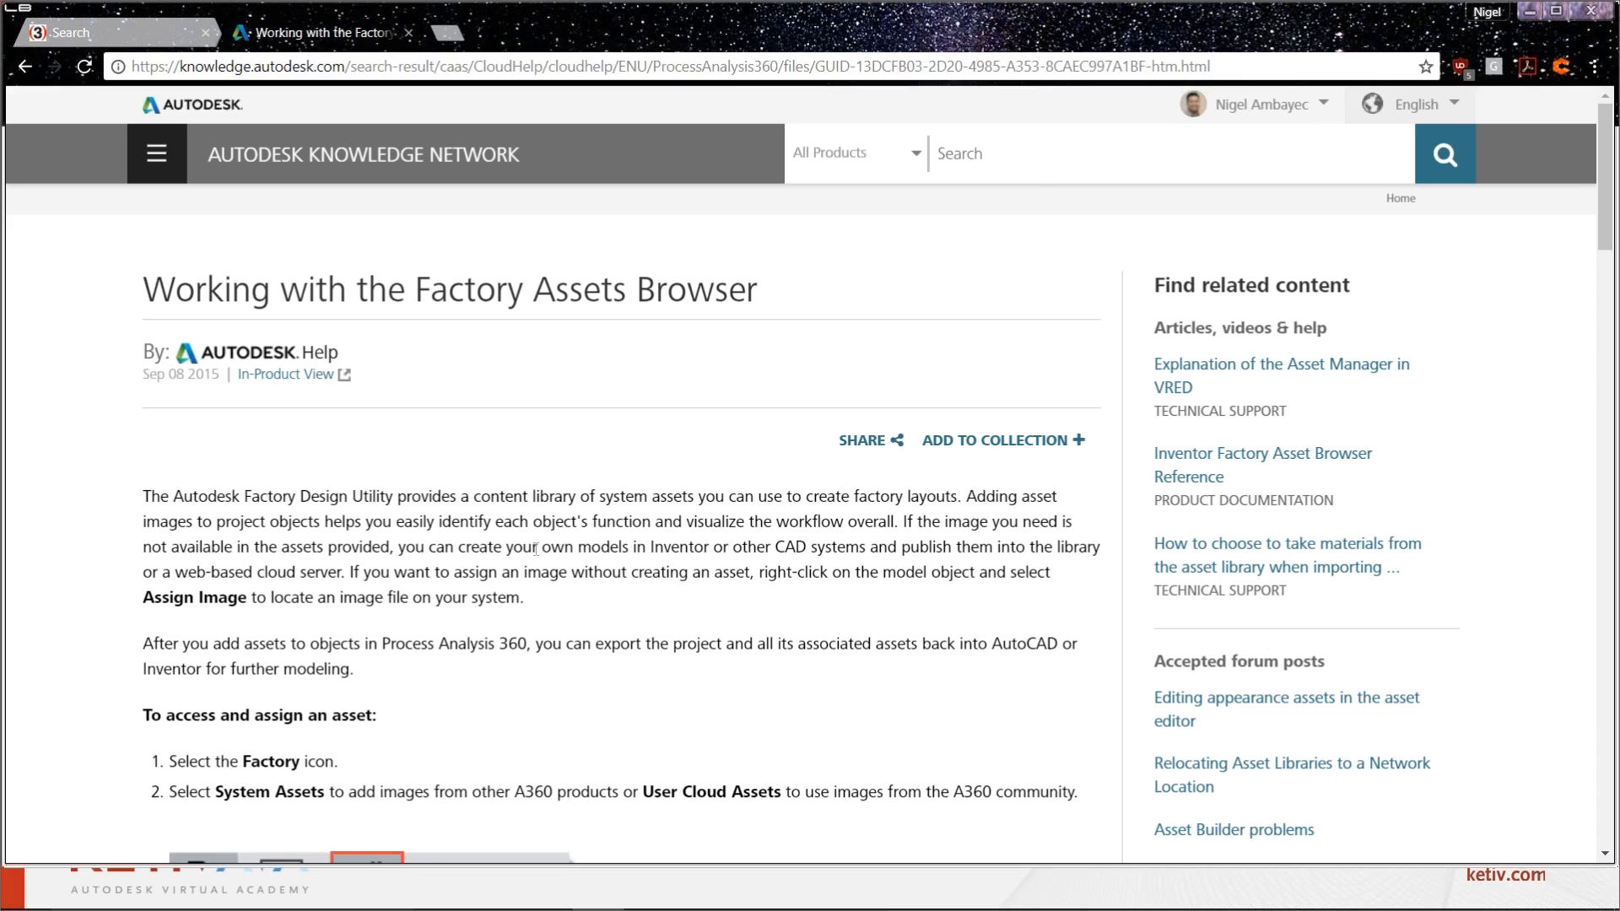
Step: Minimize the browser to return to the slideshow and advance it to the Q & A slide
click(1532, 12)
click(1128, 672)
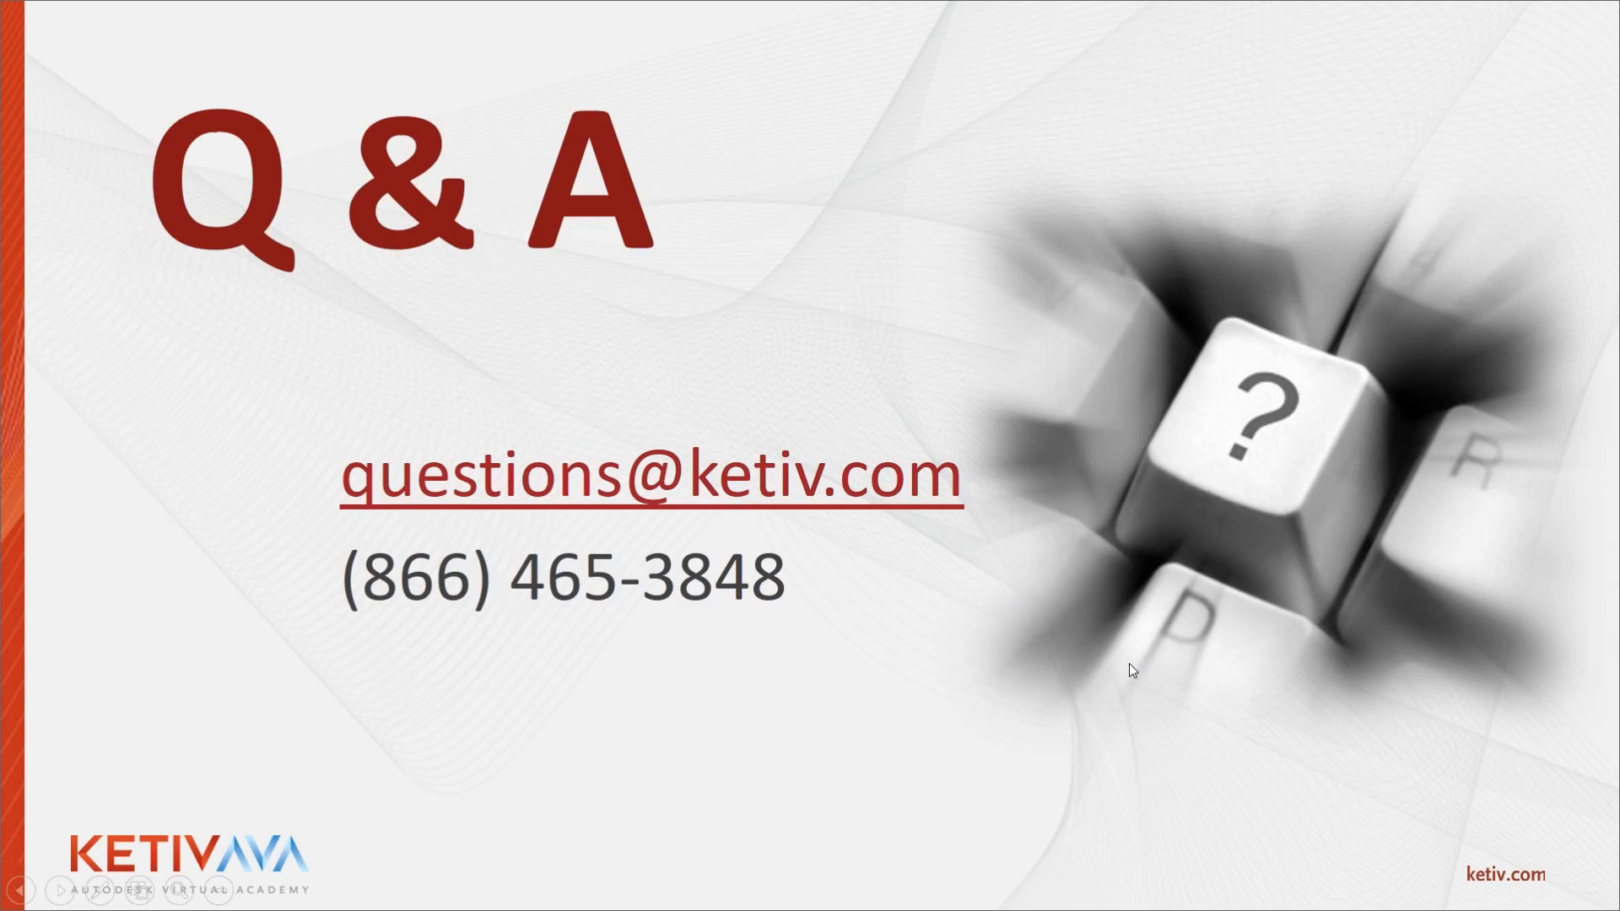